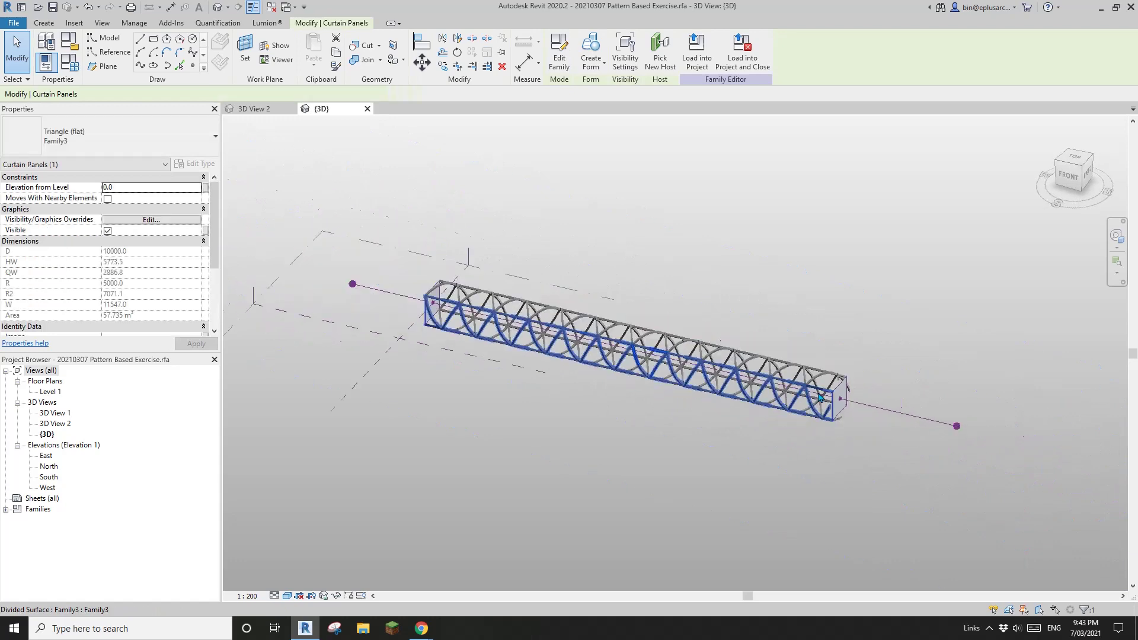
Step: Examine the truss mass and the triangular curtain panels that form its lattice in the 3D view
key(Escape)
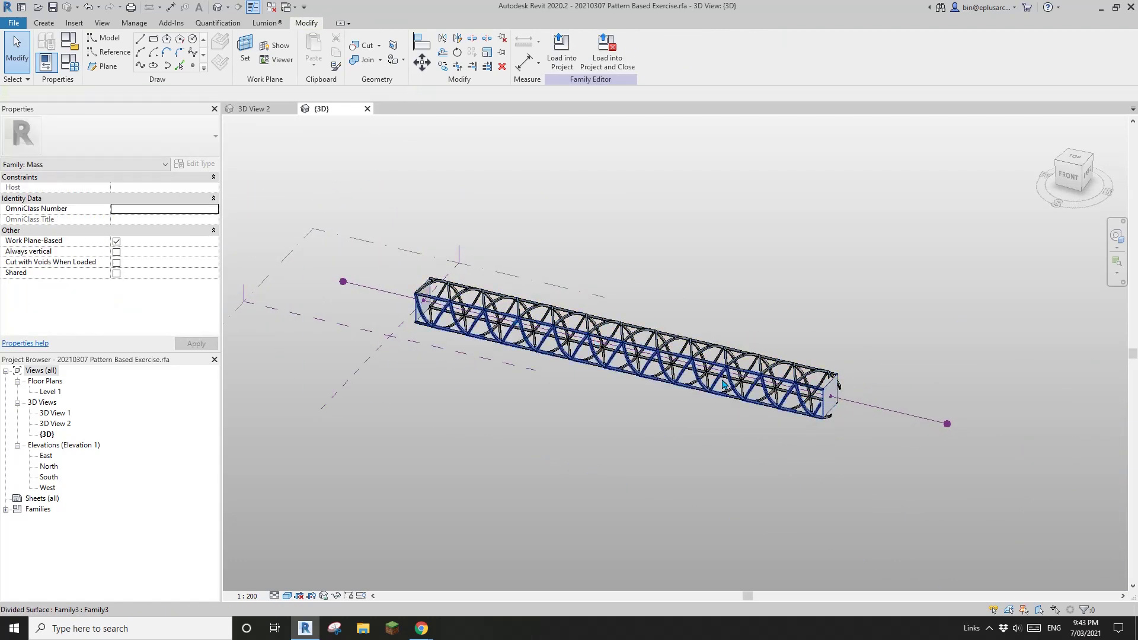
click(947, 426)
middle_drag(947, 426, 886, 378)
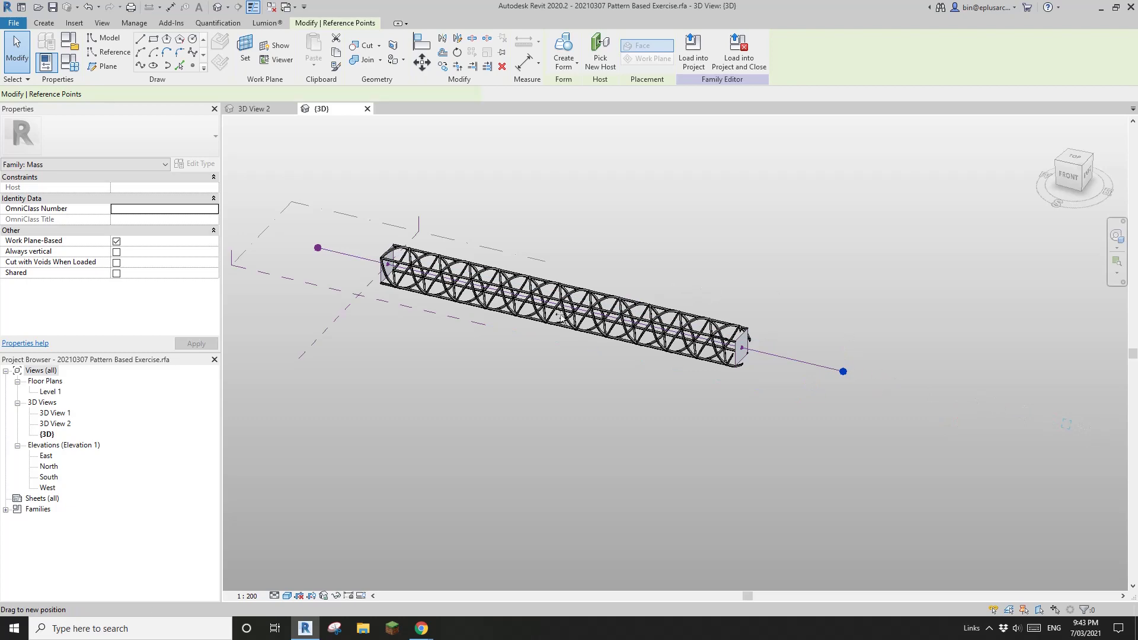
scroll(561, 318, up, 5)
scroll(616, 323, down, 3)
scroll(675, 329, up, 5)
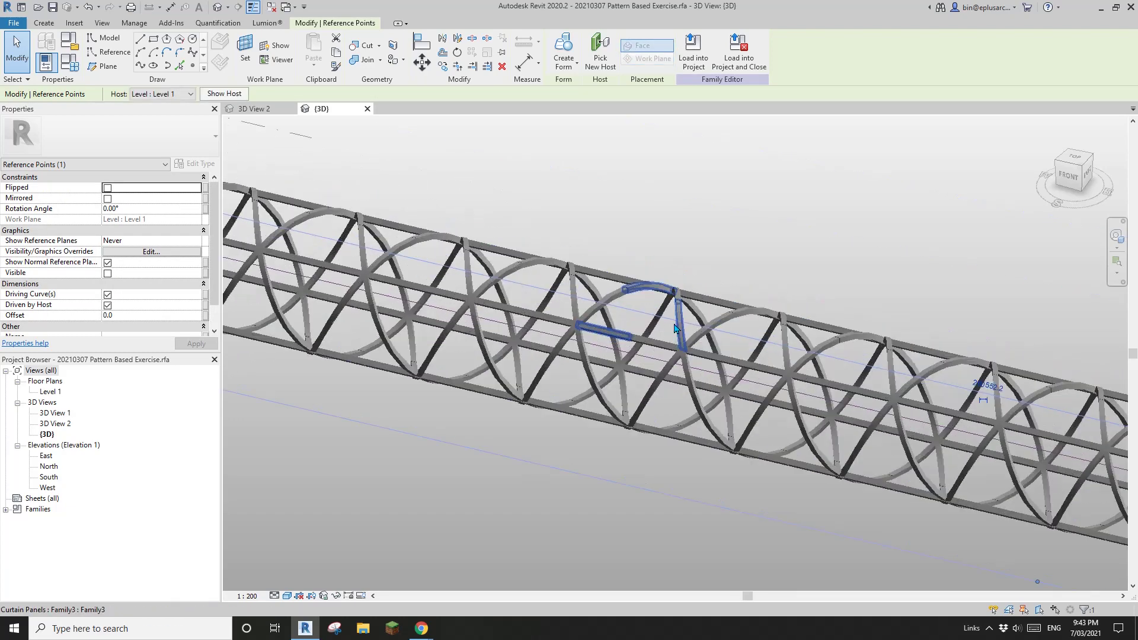
scroll(675, 329, down, 3)
click(589, 401)
key(Escape)
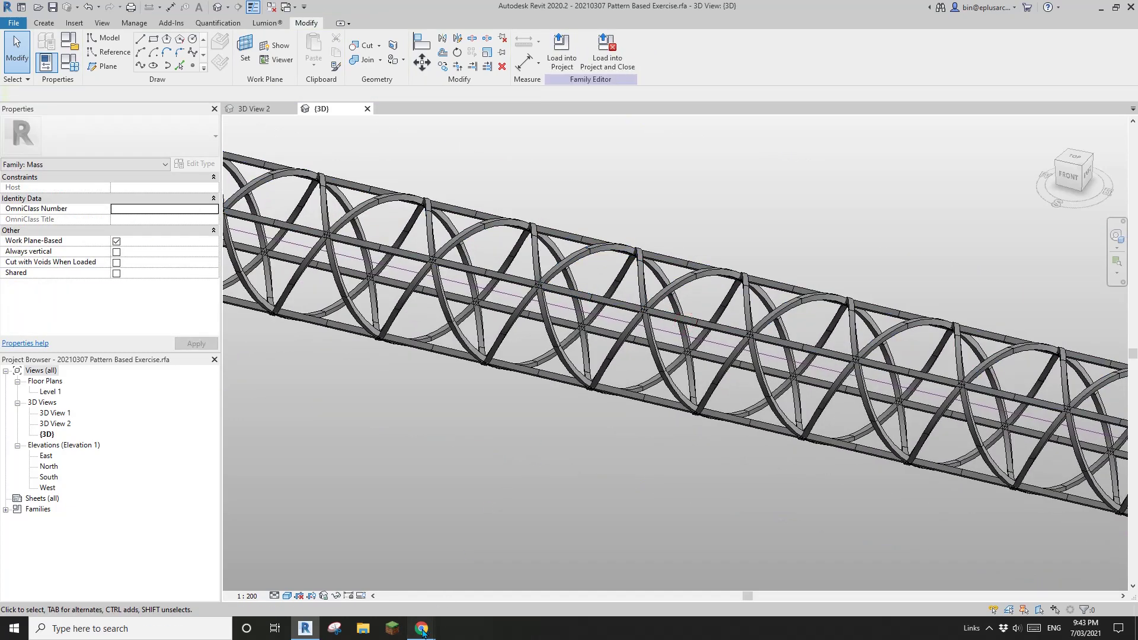
Step: Switch to Google Maps in Chrome and examine the Arganzuela Footbridge's curved ribs and infill slats in Street View
mouse_move(421, 631)
click(489, 593)
drag(549, 335, 705, 286)
drag(589, 279, 509, 87)
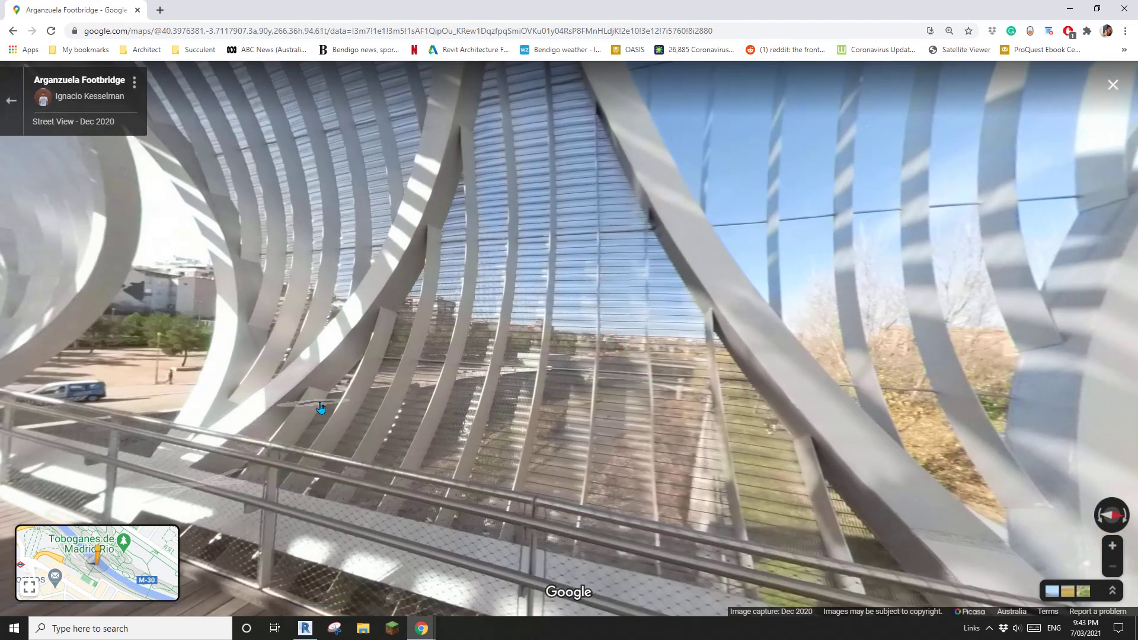
click(531, 362)
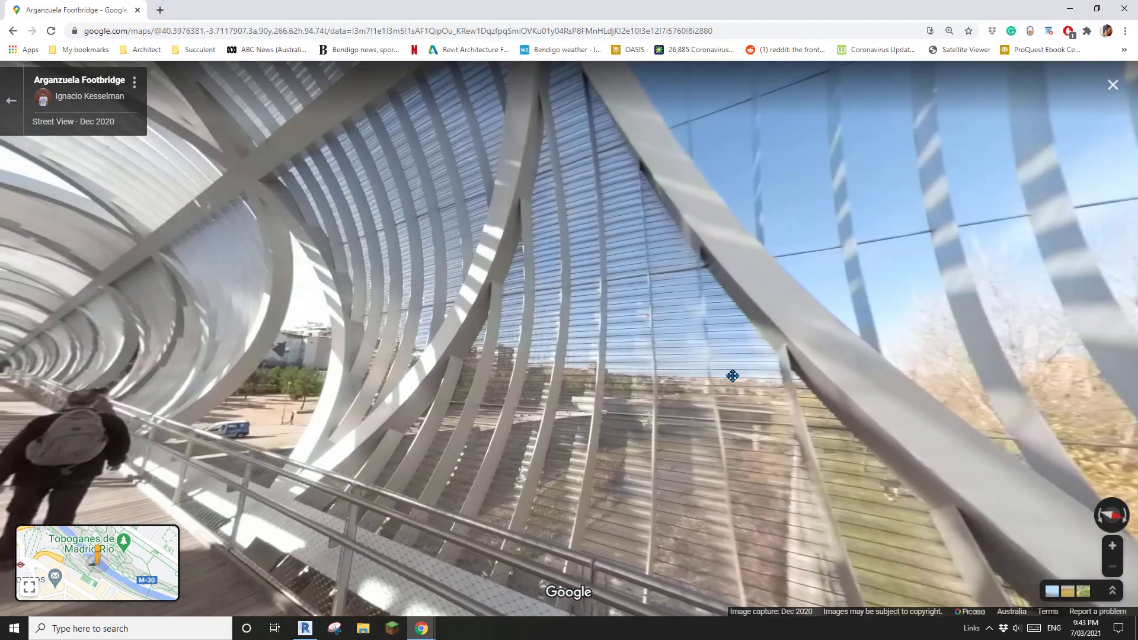
drag(733, 376, 427, 431)
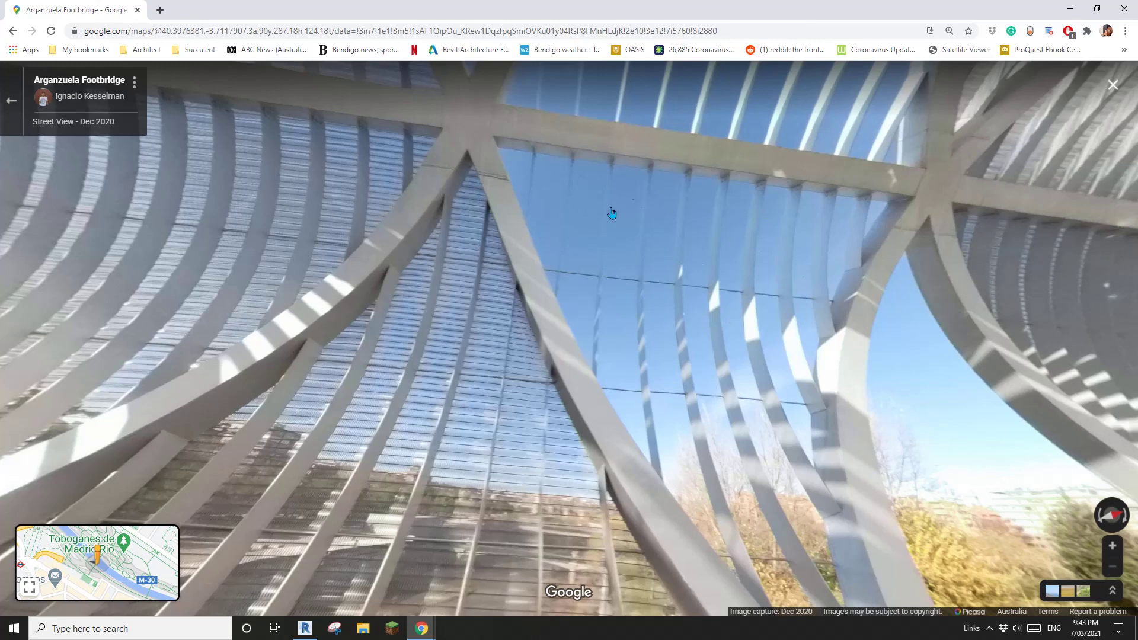
drag(569, 342, 415, 367)
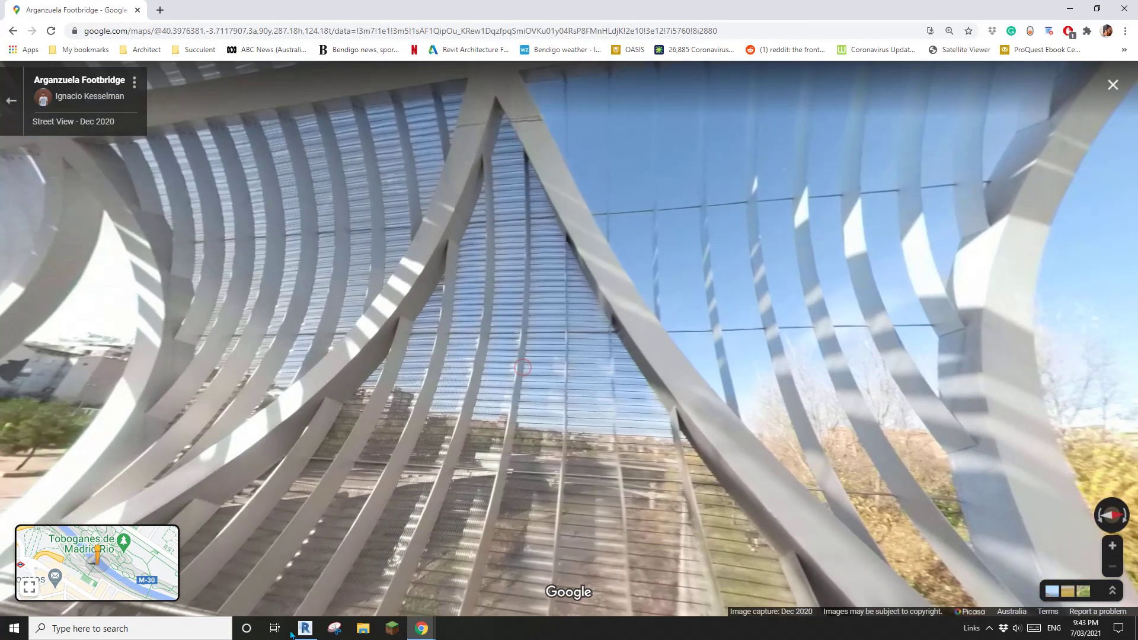
Step: Switch back to Revit and compare the repeating triangular panels along the truss with the footbridge reference
click(304, 628)
scroll(526, 452, up, 3)
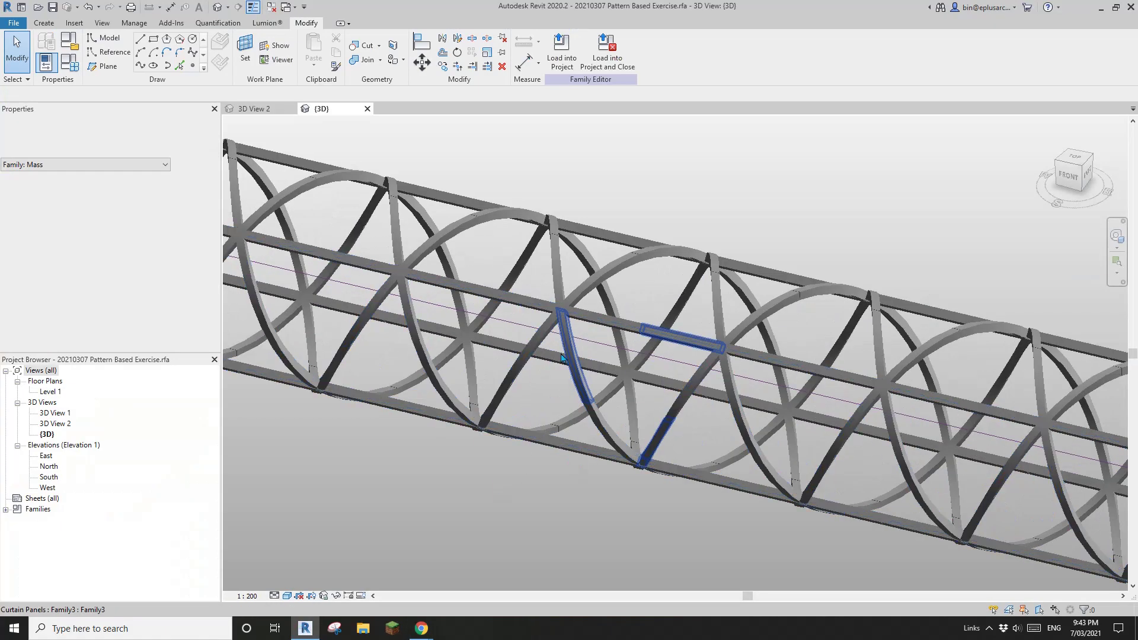
scroll(583, 409, down, 5)
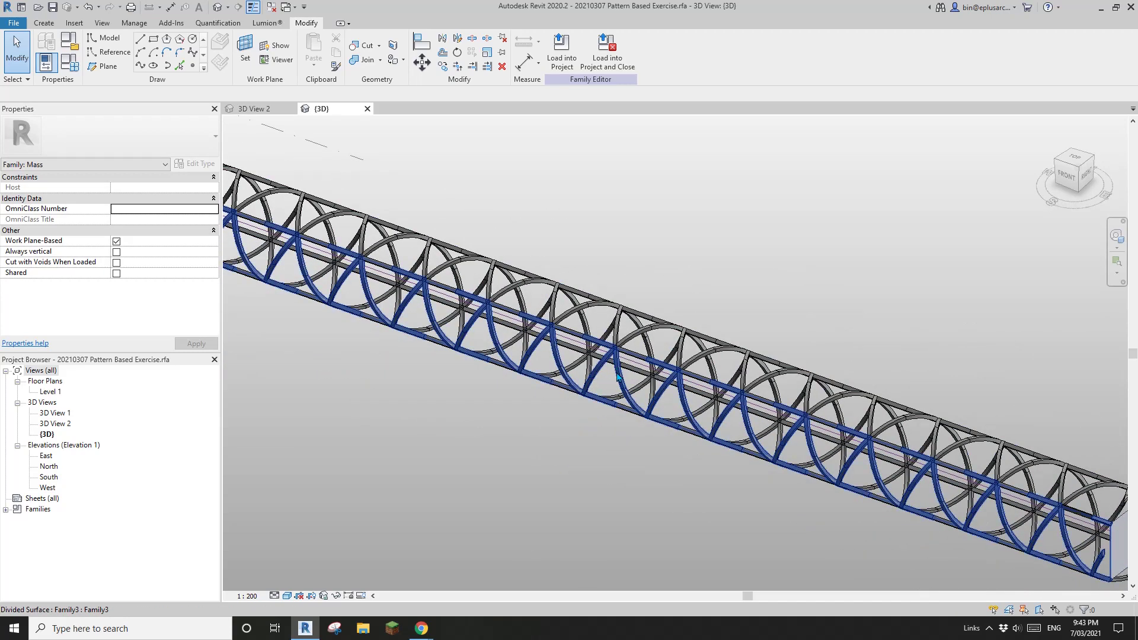
click(623, 403)
click(604, 437)
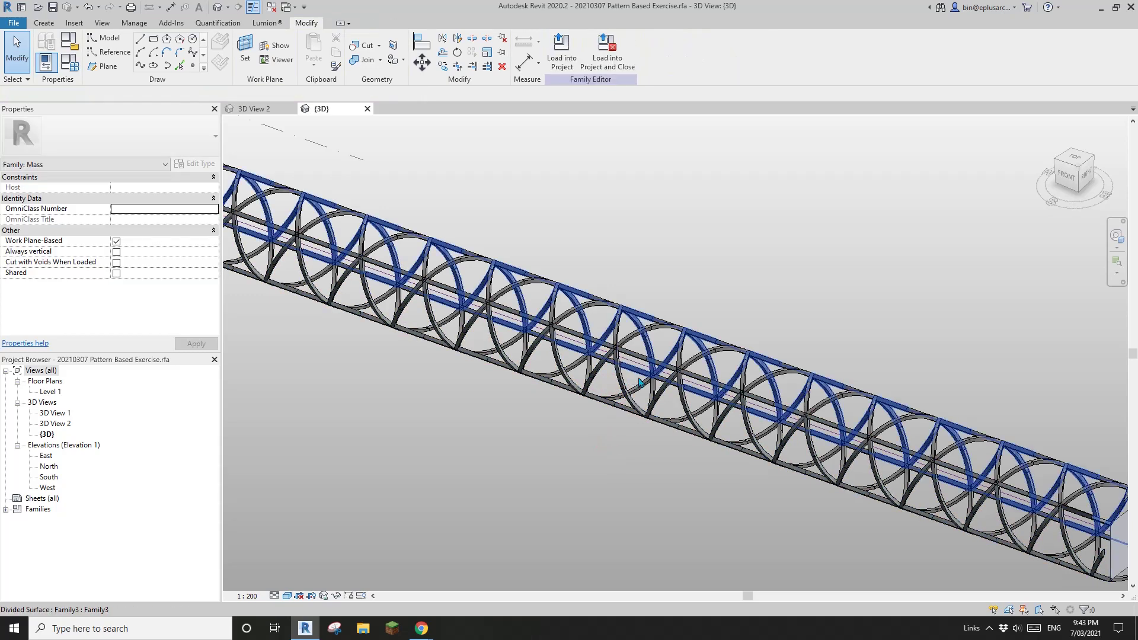
middle_drag(639, 383, 624, 376)
scroll(594, 360, down, 4)
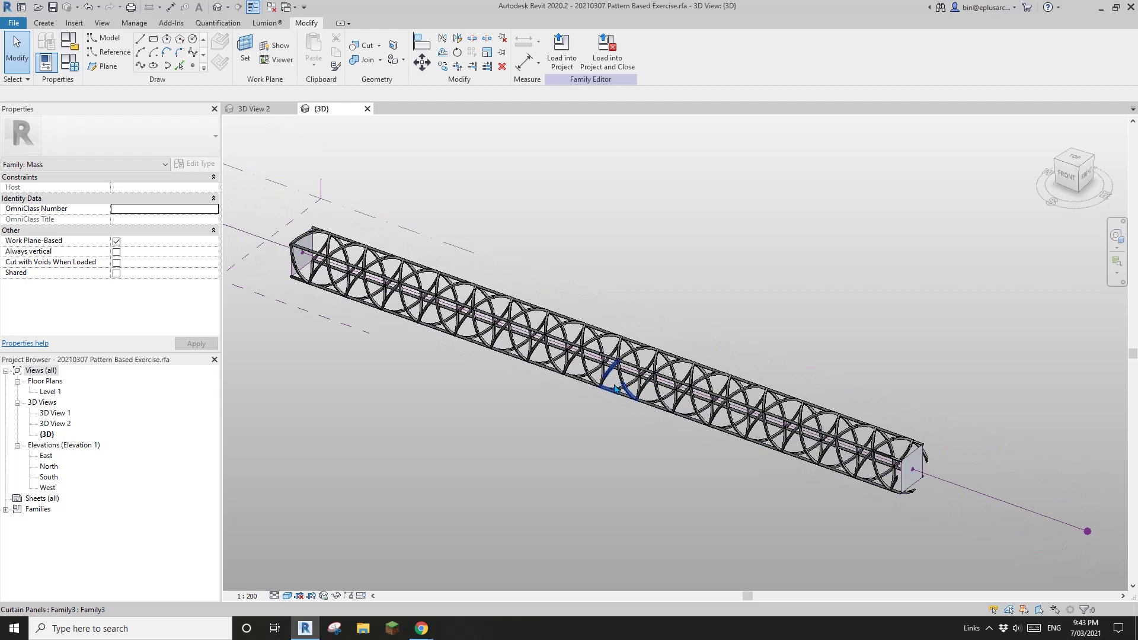
scroll(616, 388, up, 2)
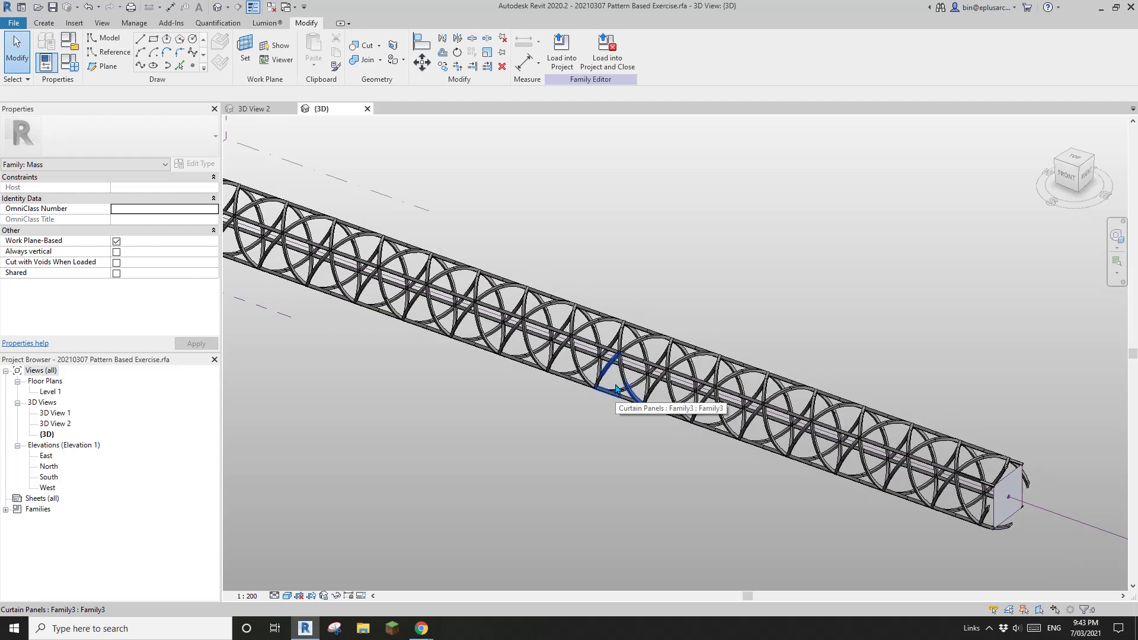
scroll(615, 388, up, 5)
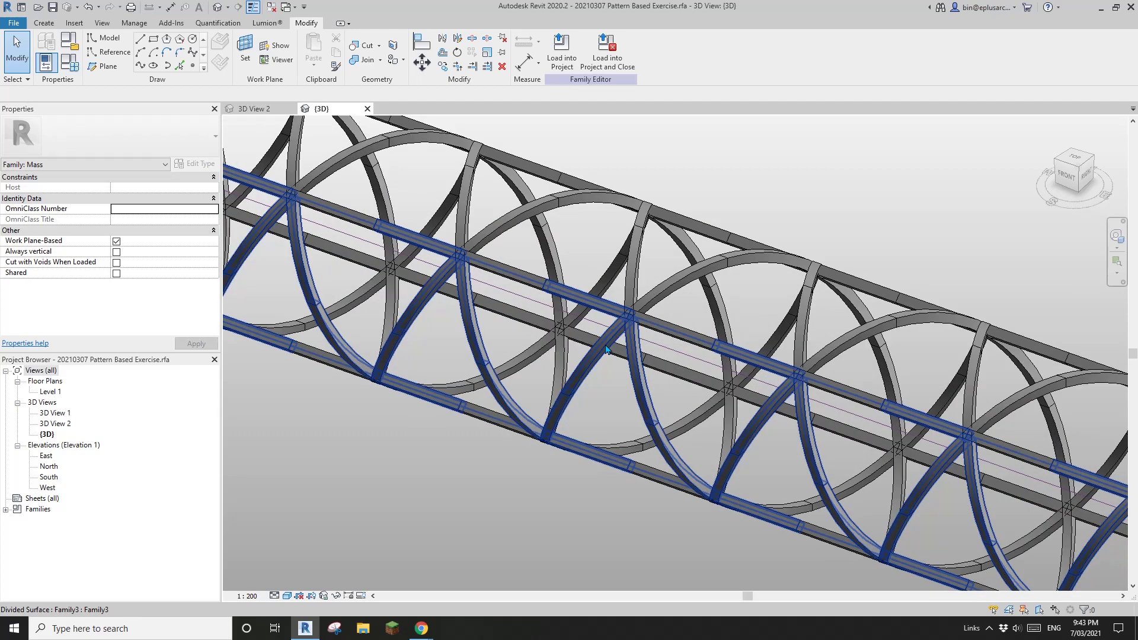
Step: Open the family of one triangular curtain panel on the truss's front face for editing
click(606, 349)
click(608, 414)
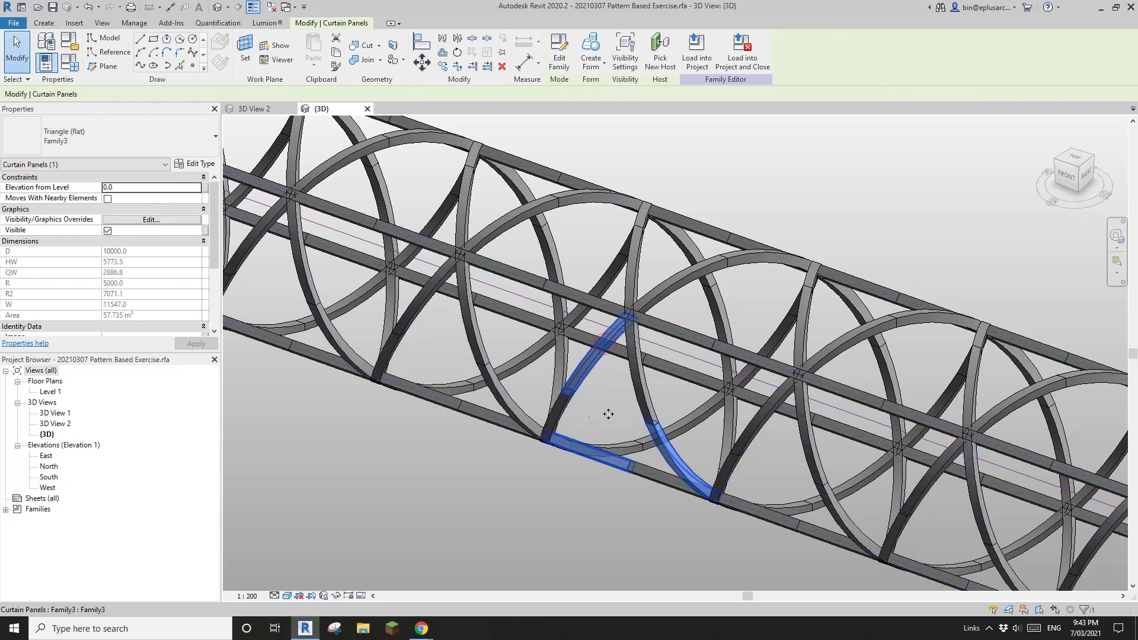
scroll(608, 414, down, 1)
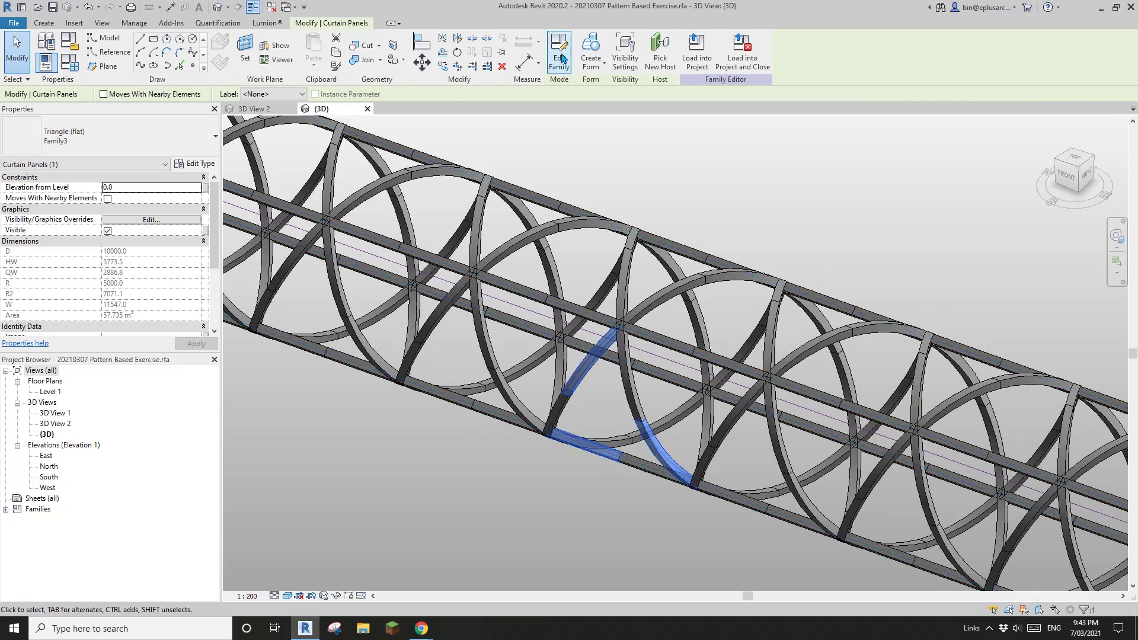
click(557, 47)
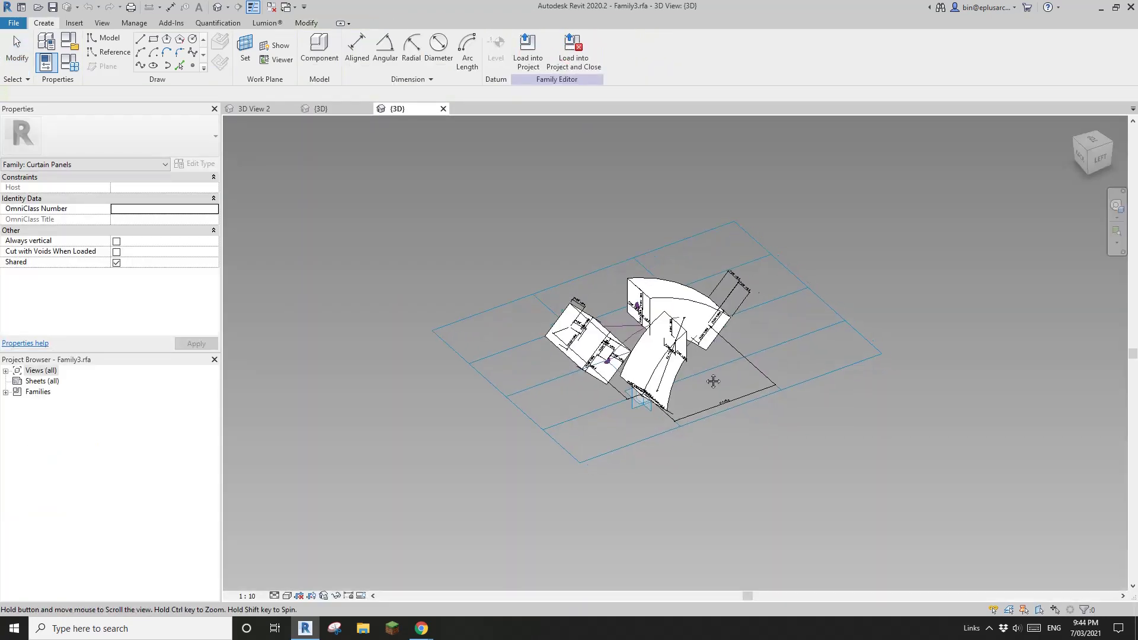
Step: Set the panel family's PHW parameter to 50 in the family types
shift+middle_drag(841, 409, 651, 315)
scroll(642, 242, up, 5)
scroll(641, 242, down, 2)
shift+middle_drag(711, 335, 787, 363)
scroll(786, 363, down, 1)
scroll(581, 341, down, 2)
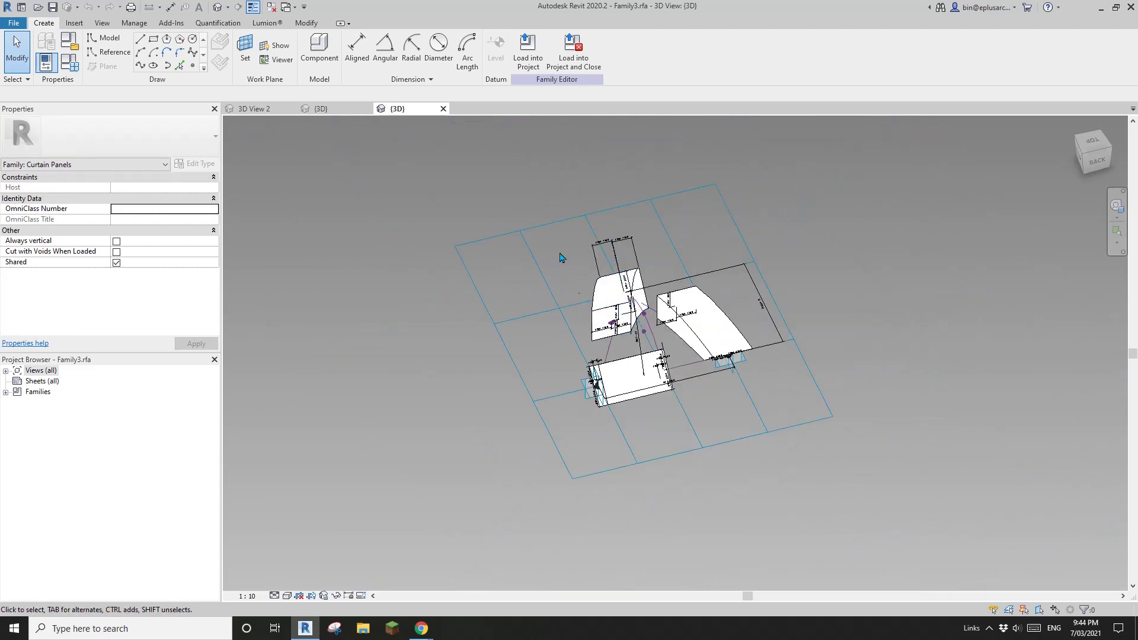
scroll(652, 271, up, 4)
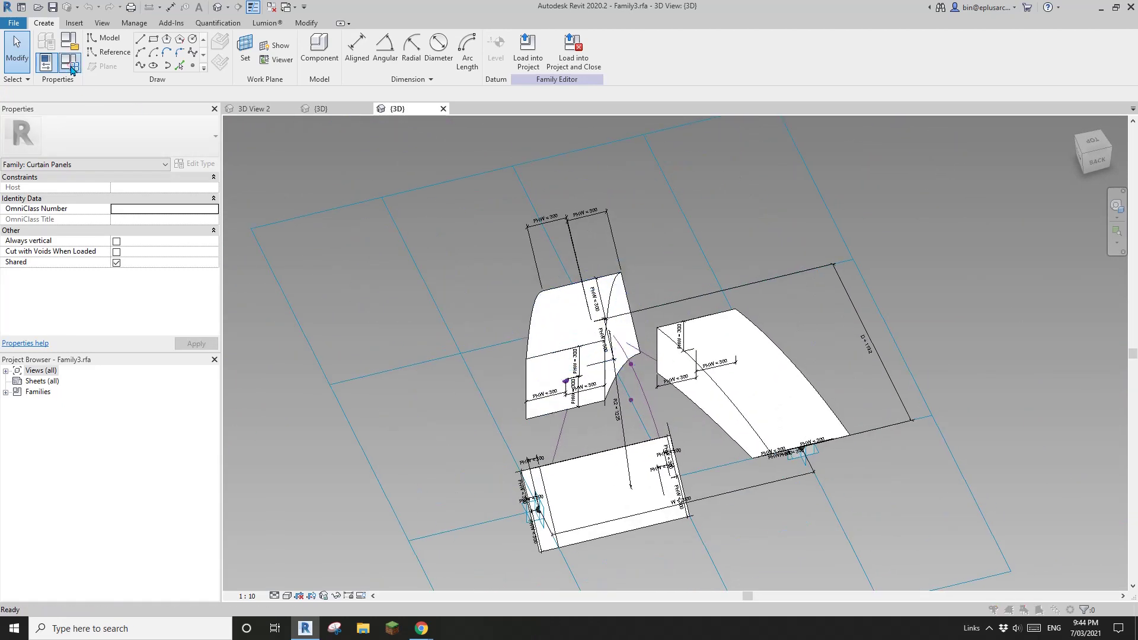
click(70, 63)
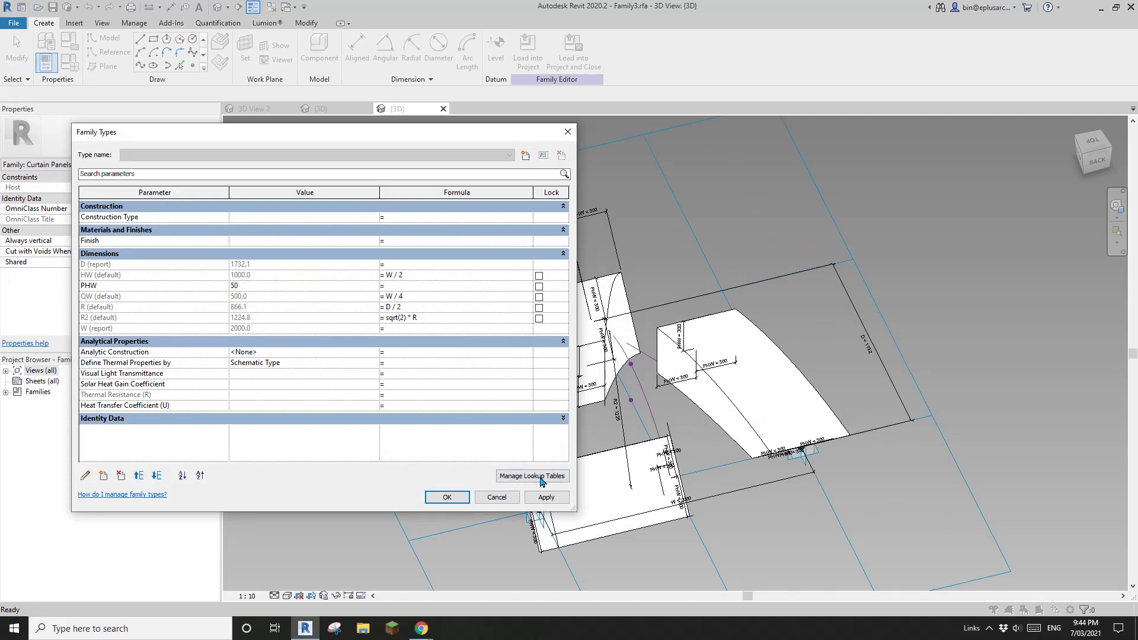
click(448, 497)
Step: Examine the triangular panel's three members, its central reference arc and the R2 radius dimension from several angles
scroll(677, 422, down, 4)
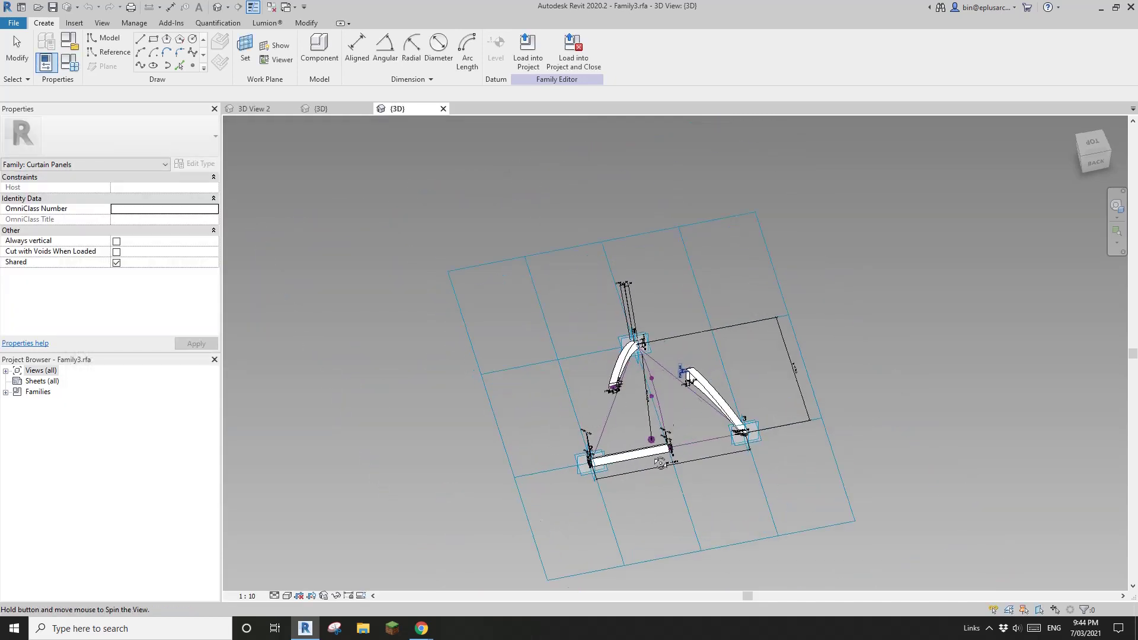
scroll(677, 422, up, 3)
shift+middle_drag(678, 422, 681, 247)
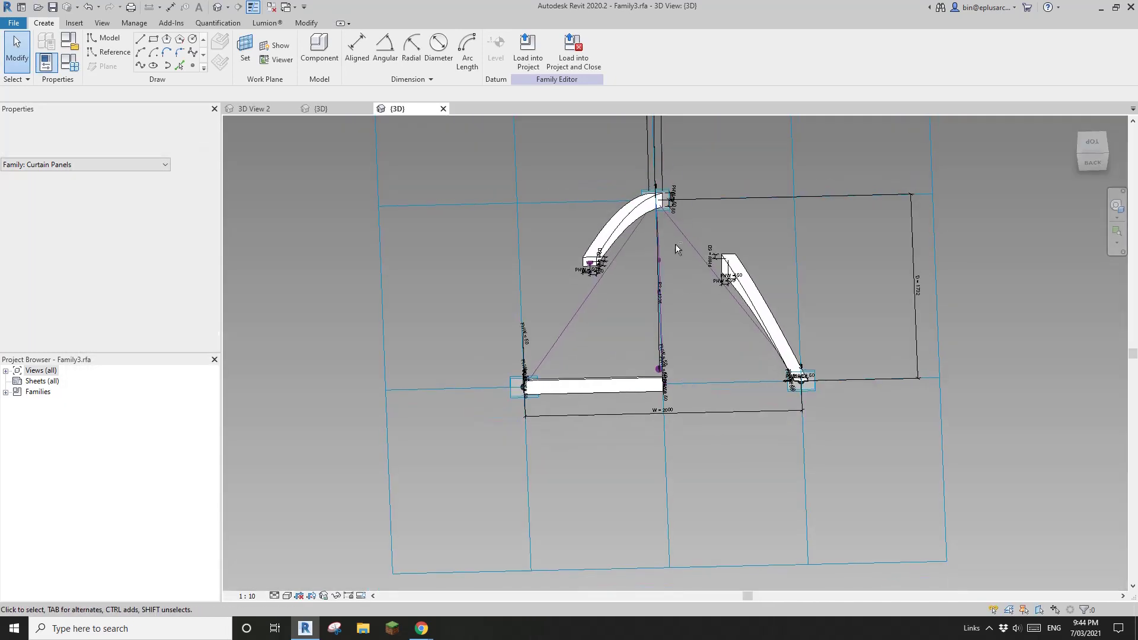
scroll(663, 344, up, 2)
shift+middle_drag(664, 344, 491, 345)
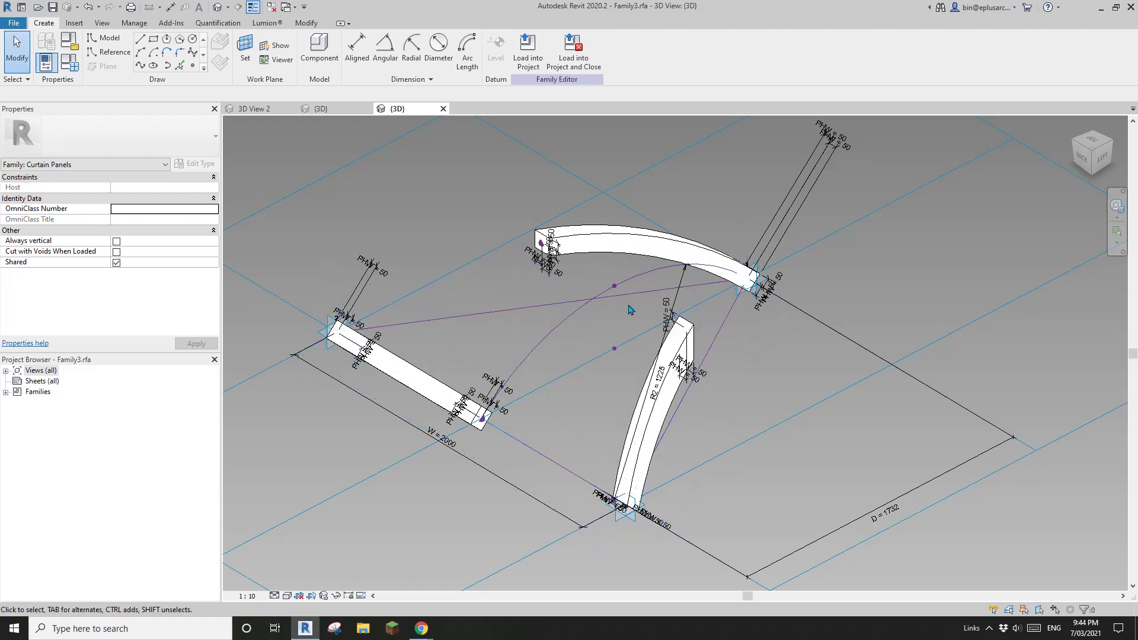
scroll(629, 286, up, 1)
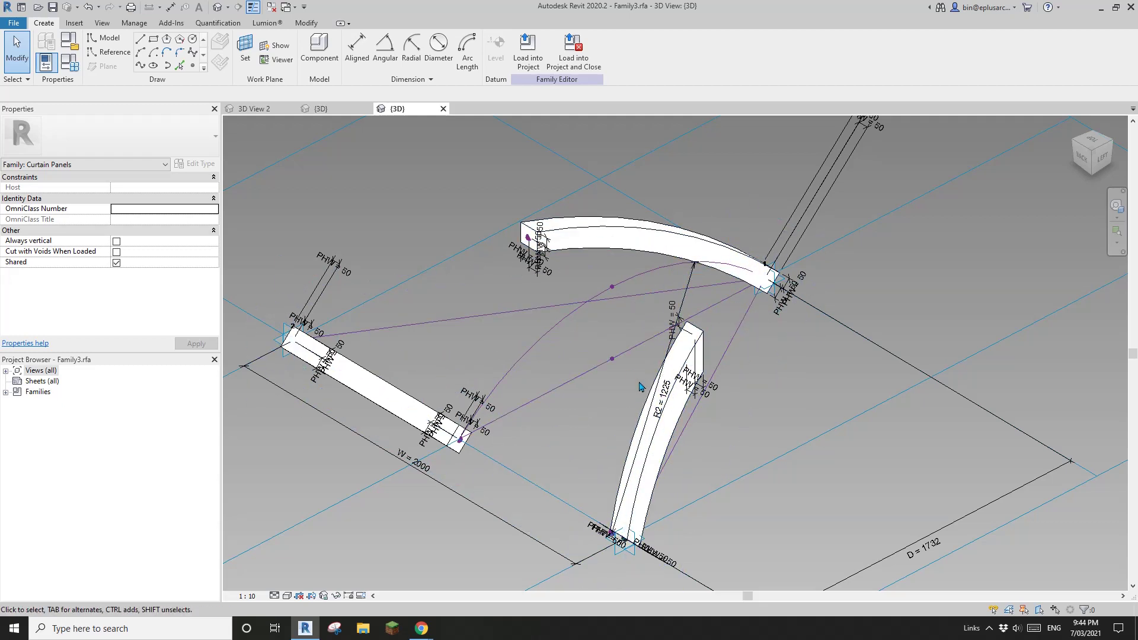
scroll(633, 350, down, 2)
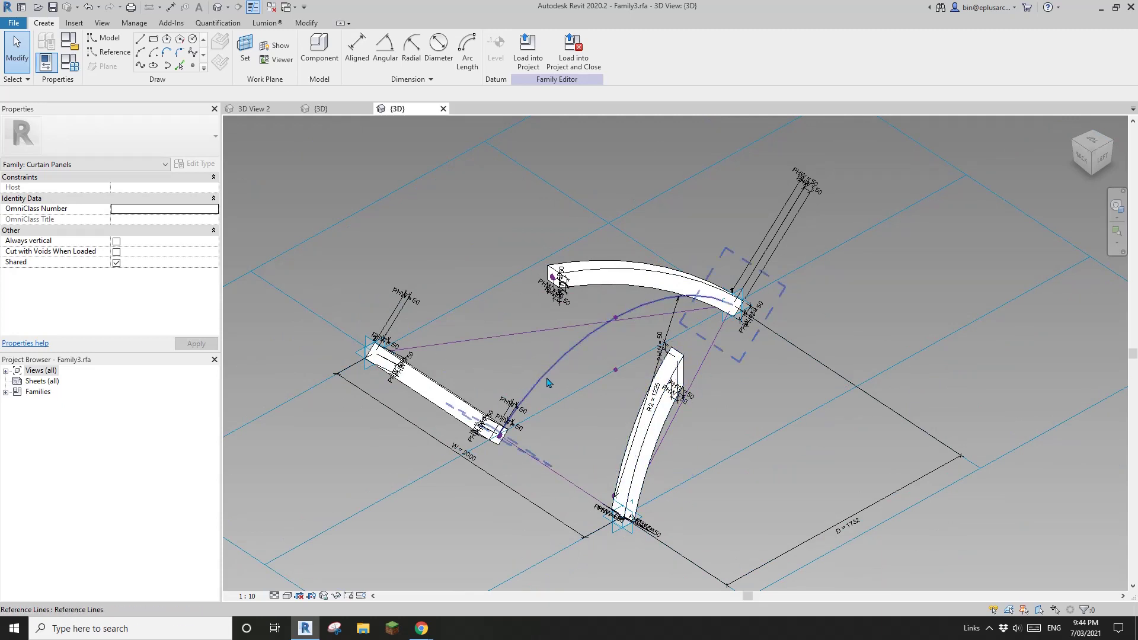
shift+middle_drag(546, 383, 656, 406)
scroll(646, 391, up, 5)
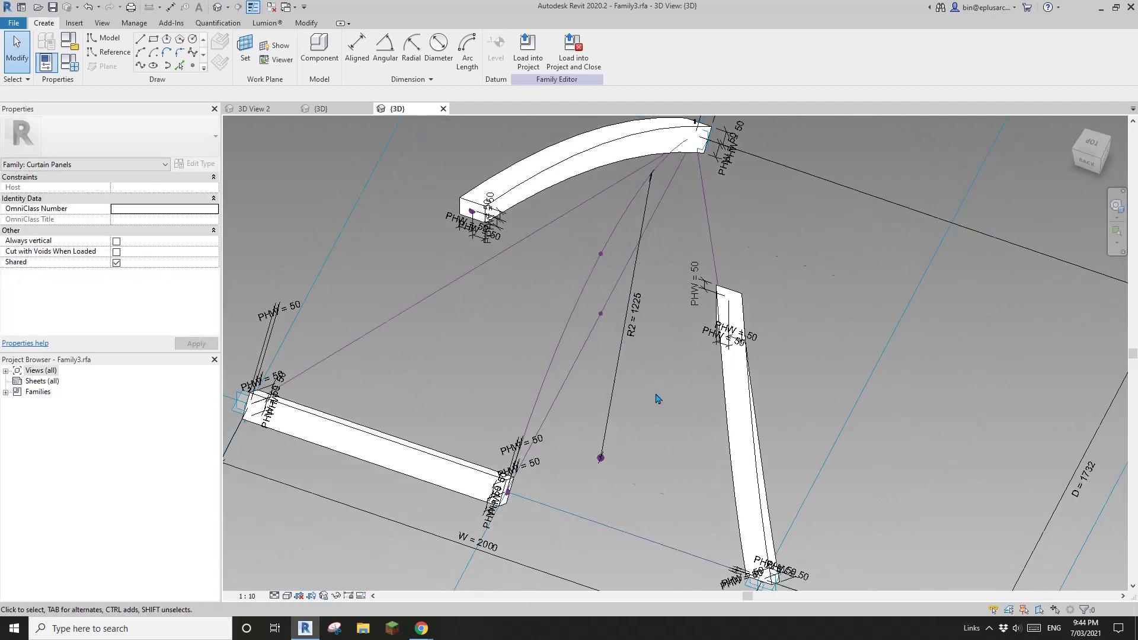
scroll(656, 398, down, 2)
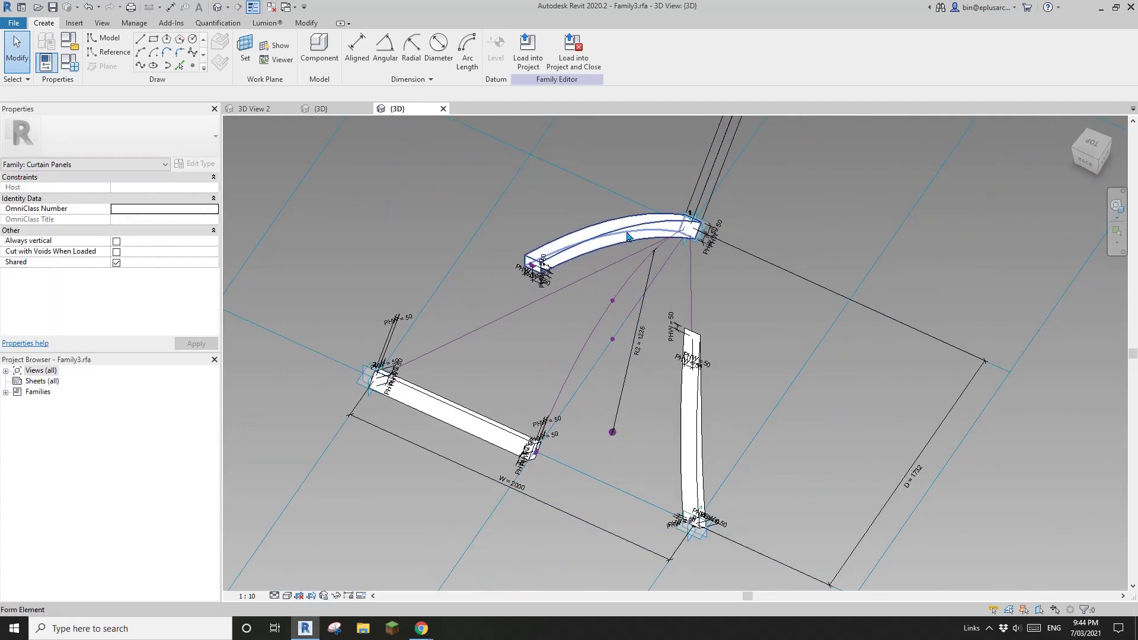
scroll(614, 405, up, 2)
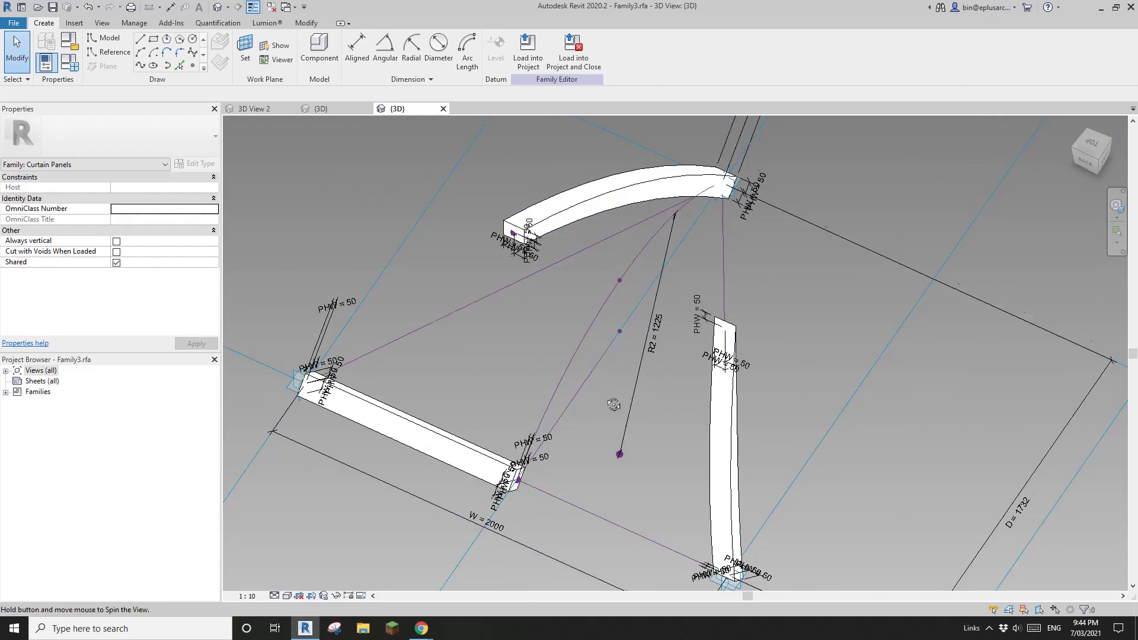
shift+middle_drag(613, 405, 638, 272)
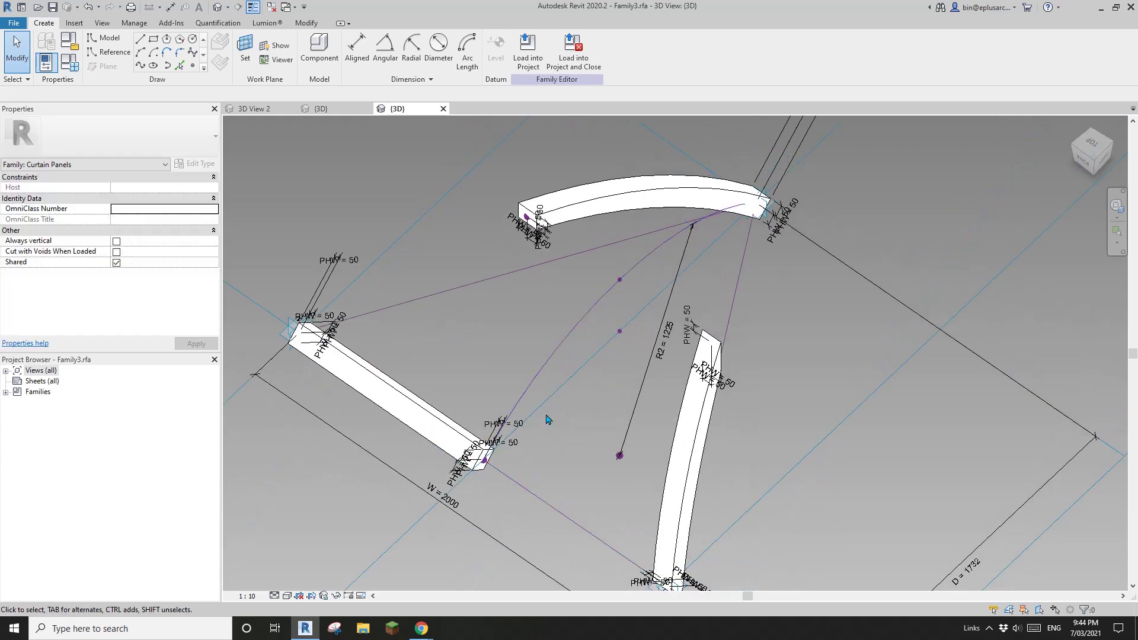
middle_drag(606, 445, 605, 424)
scroll(653, 300, down, 2)
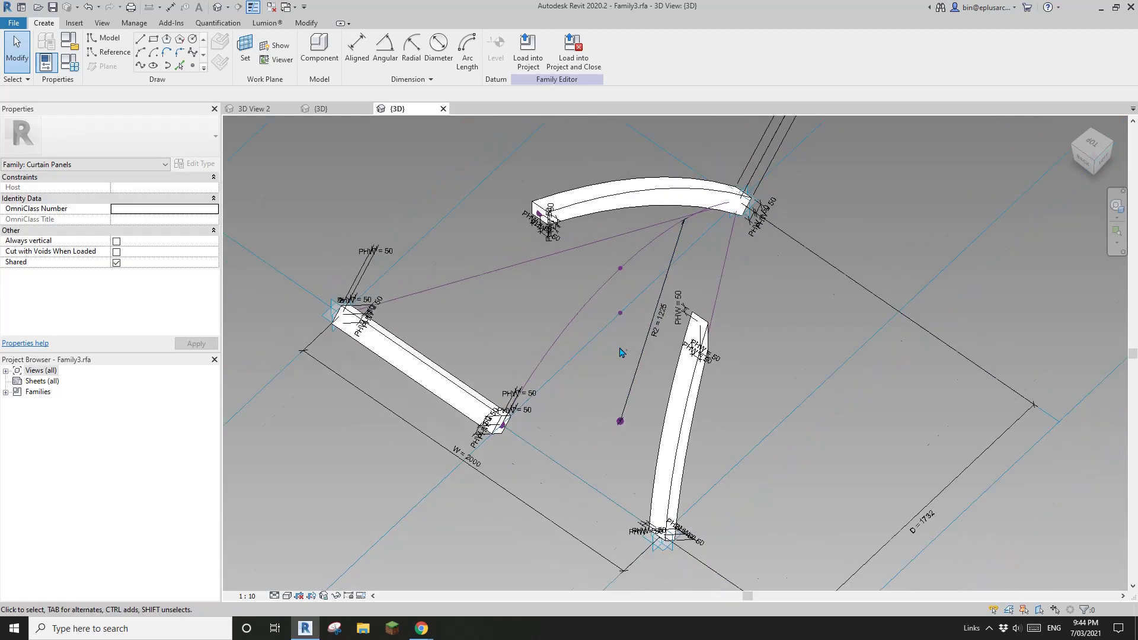
shift+middle_drag(592, 344, 616, 364)
scroll(575, 358, up, 1)
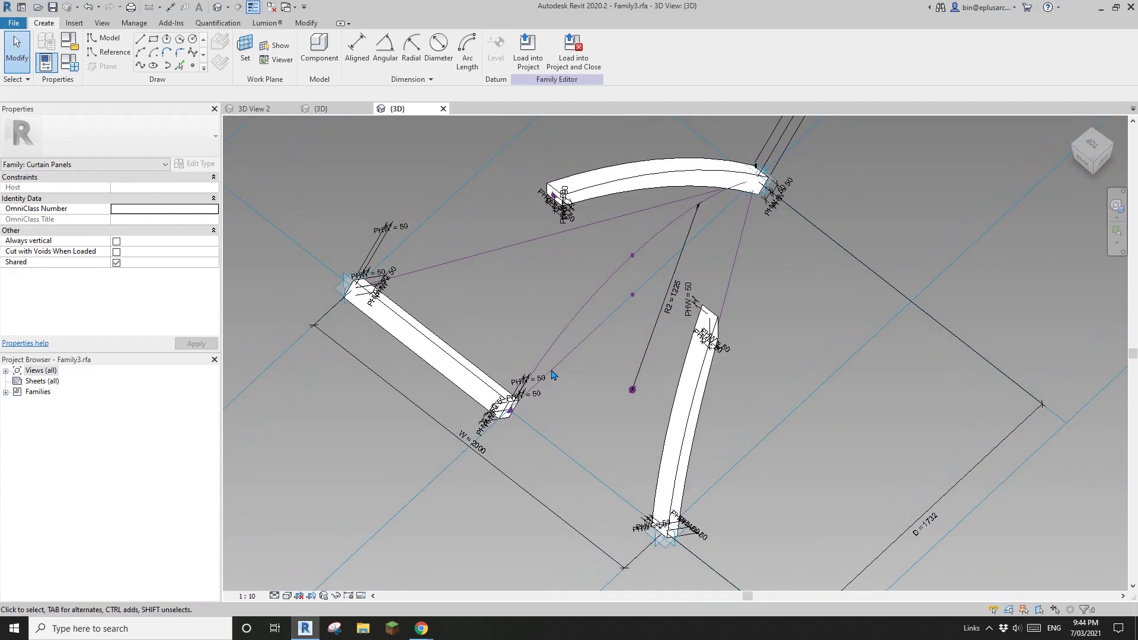
shift+middle_drag(567, 372, 563, 375)
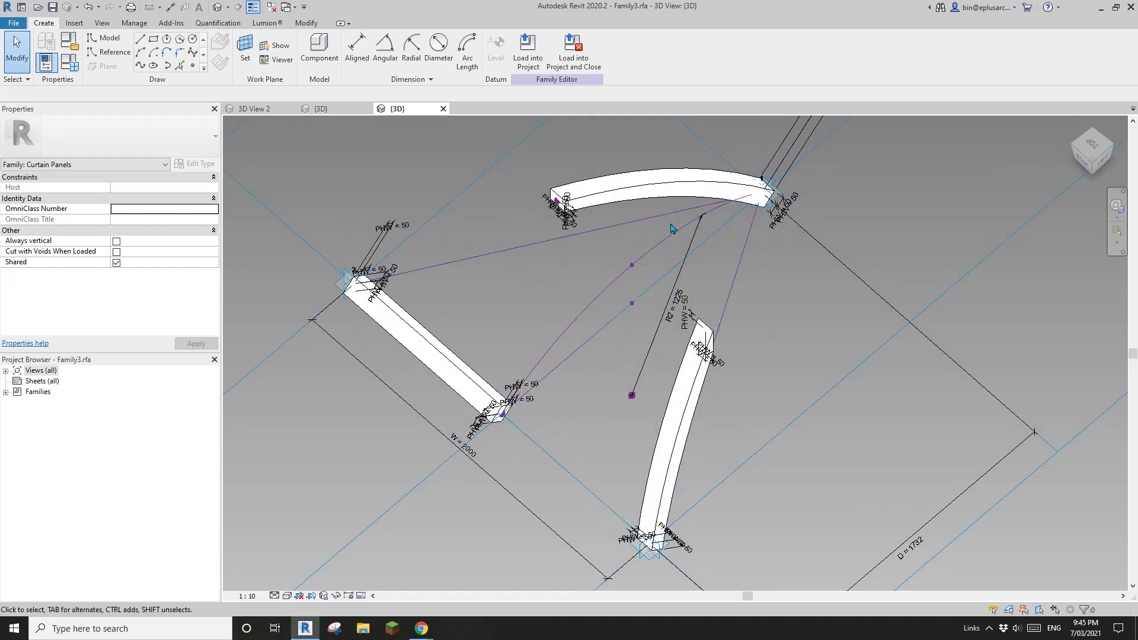
shift+middle_drag(544, 349, 580, 333)
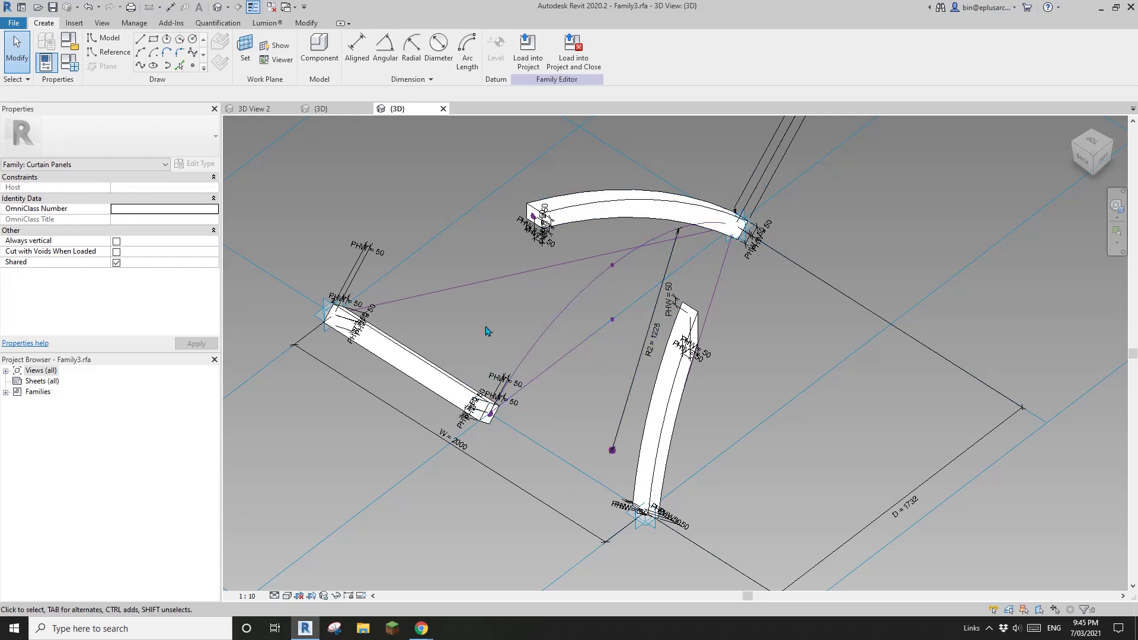
shift+middle_drag(486, 331, 555, 360)
scroll(557, 362, up, 3)
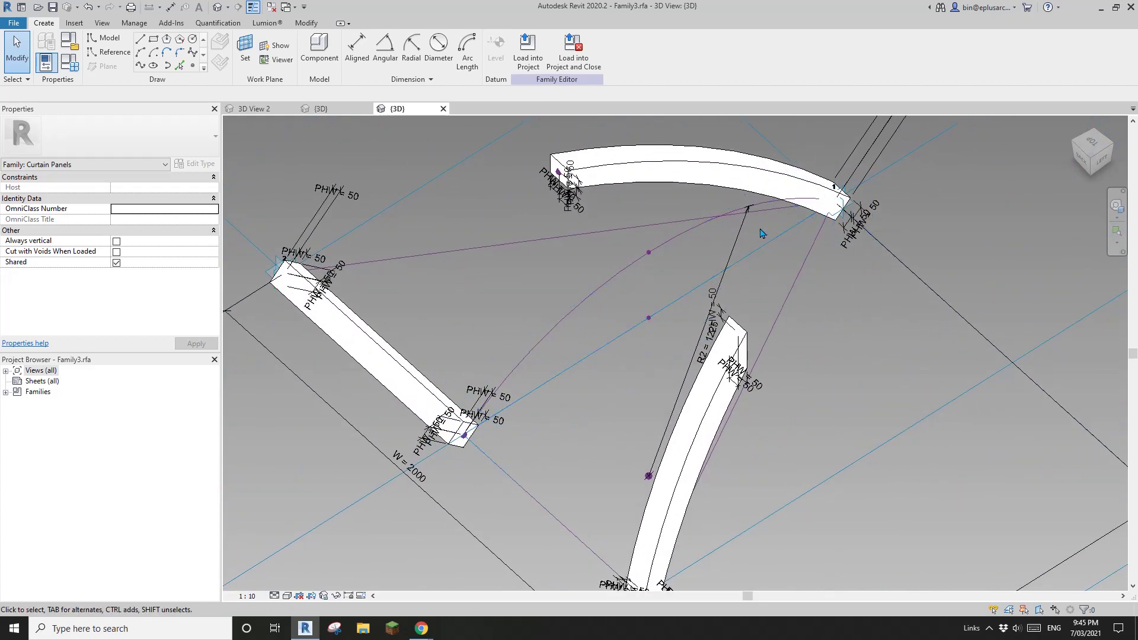
scroll(646, 283, down, 1)
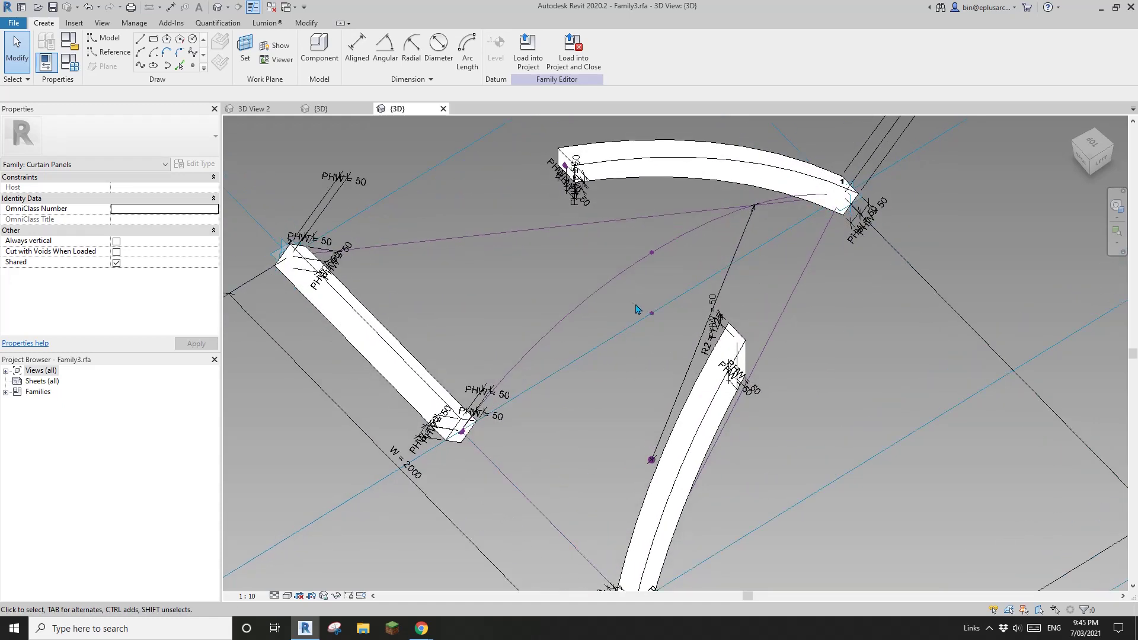
Step: Place a reference point on the lower part of the central reference arc, between its midpoint and the straight member
scroll(632, 307, down, 2)
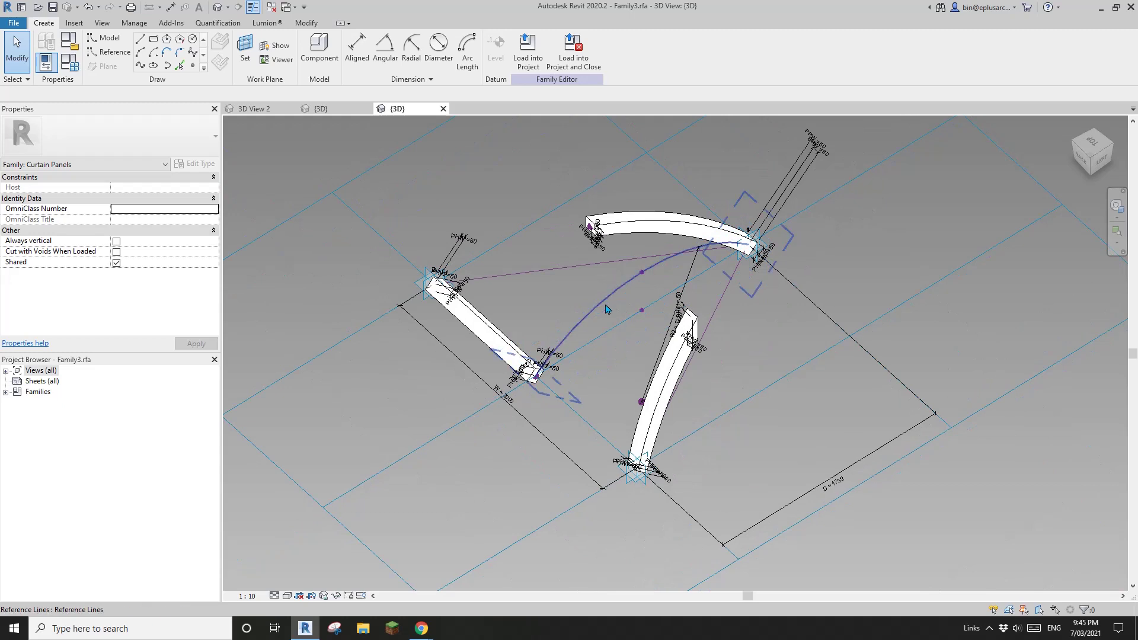
scroll(601, 304, up, 2)
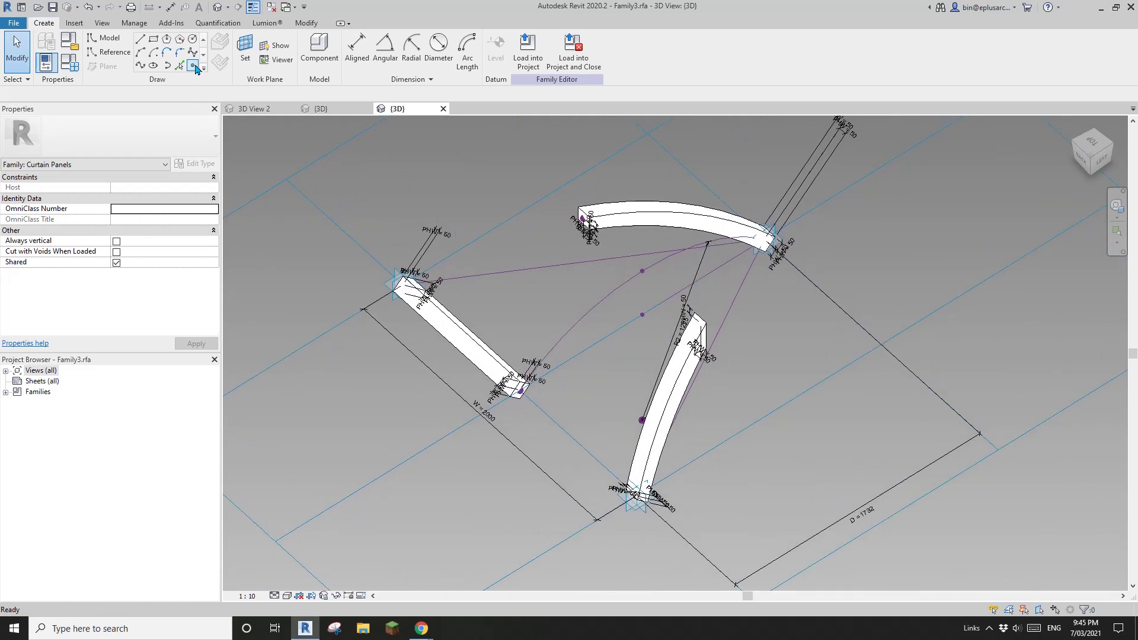
click(194, 66)
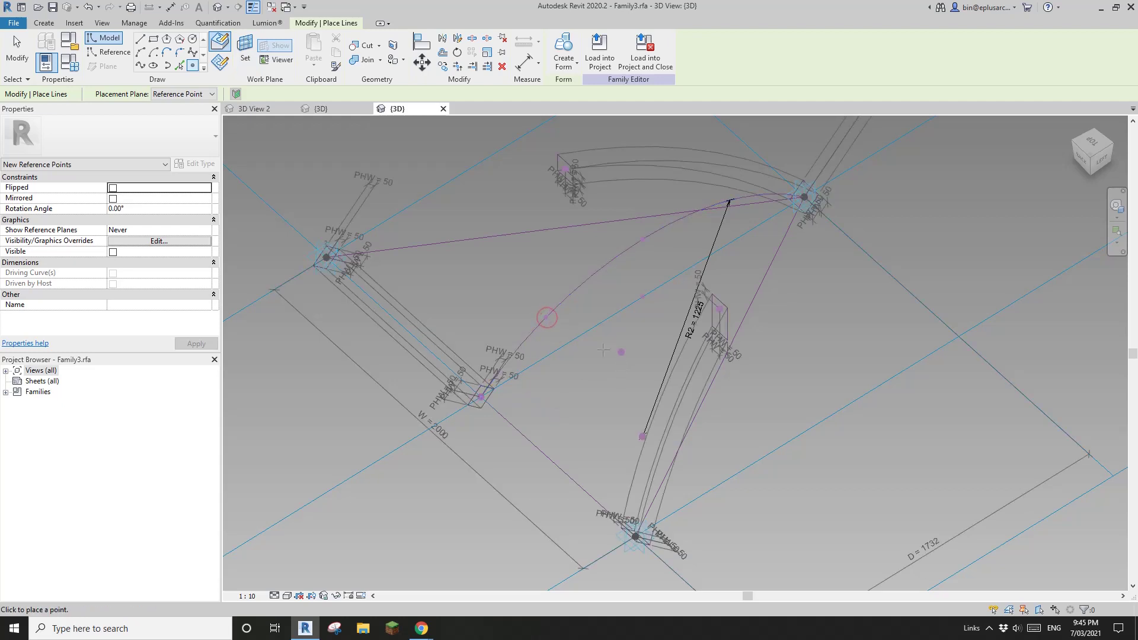
key(Escape)
key(Escape)
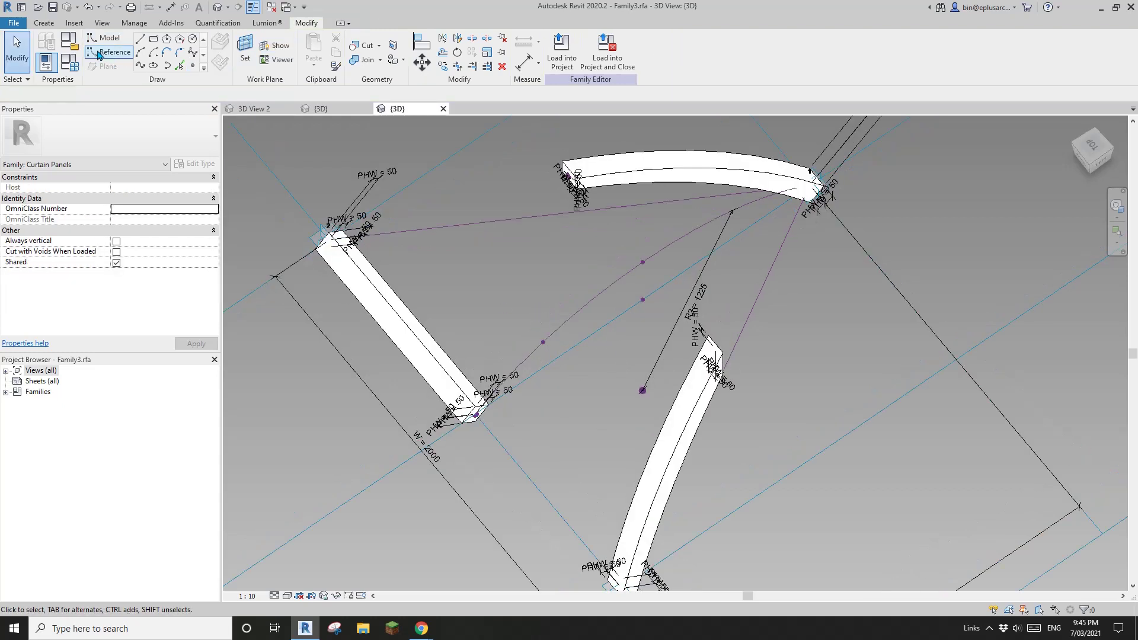
click(100, 54)
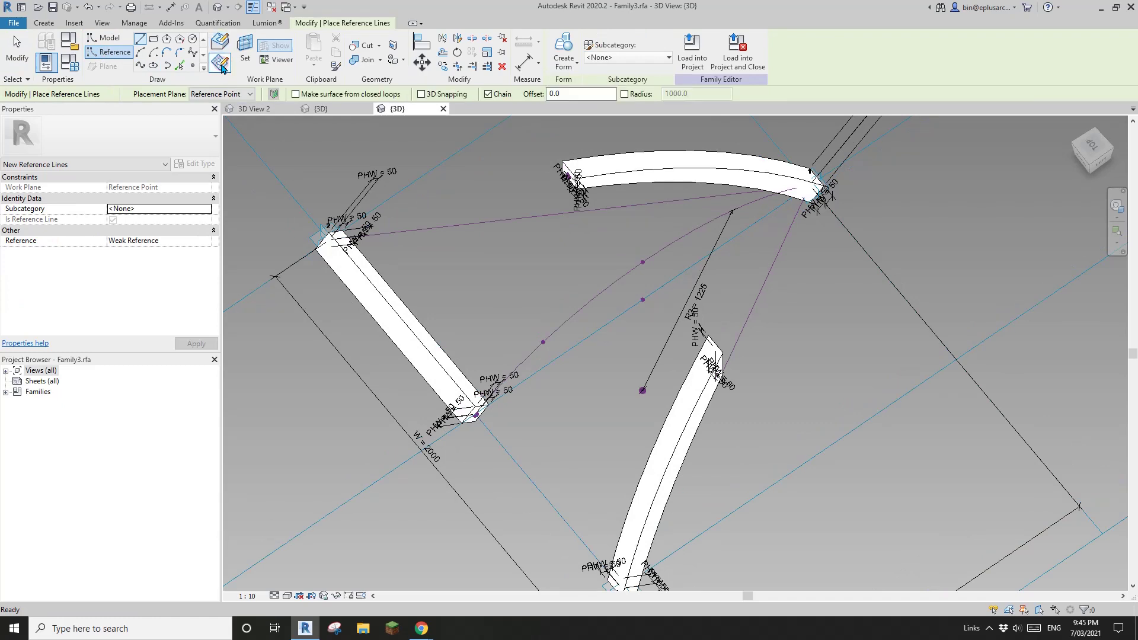
click(247, 58)
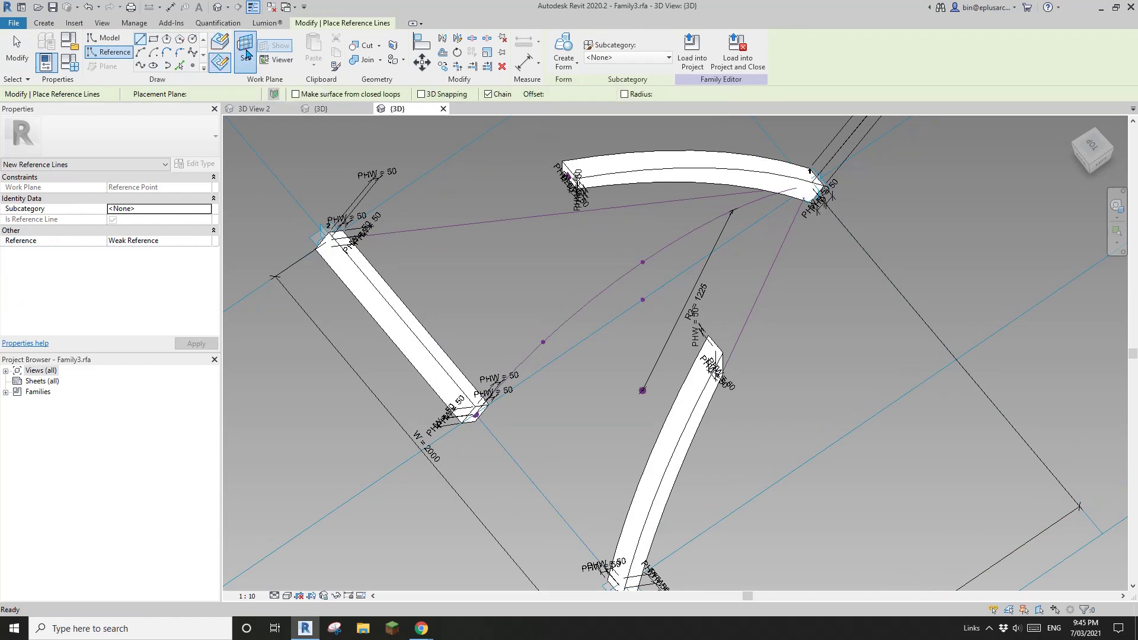
shift+middle_drag(623, 331, 552, 313)
scroll(553, 314, up, 1)
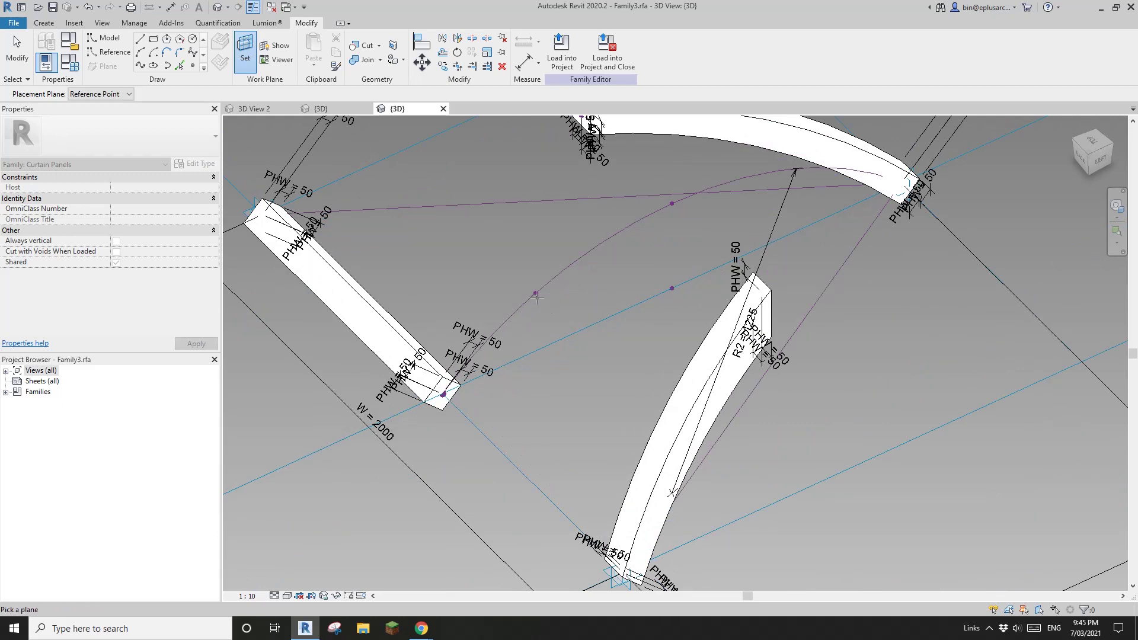
shift+middle_drag(537, 297, 538, 275)
click(539, 277)
key(l)
key(i)
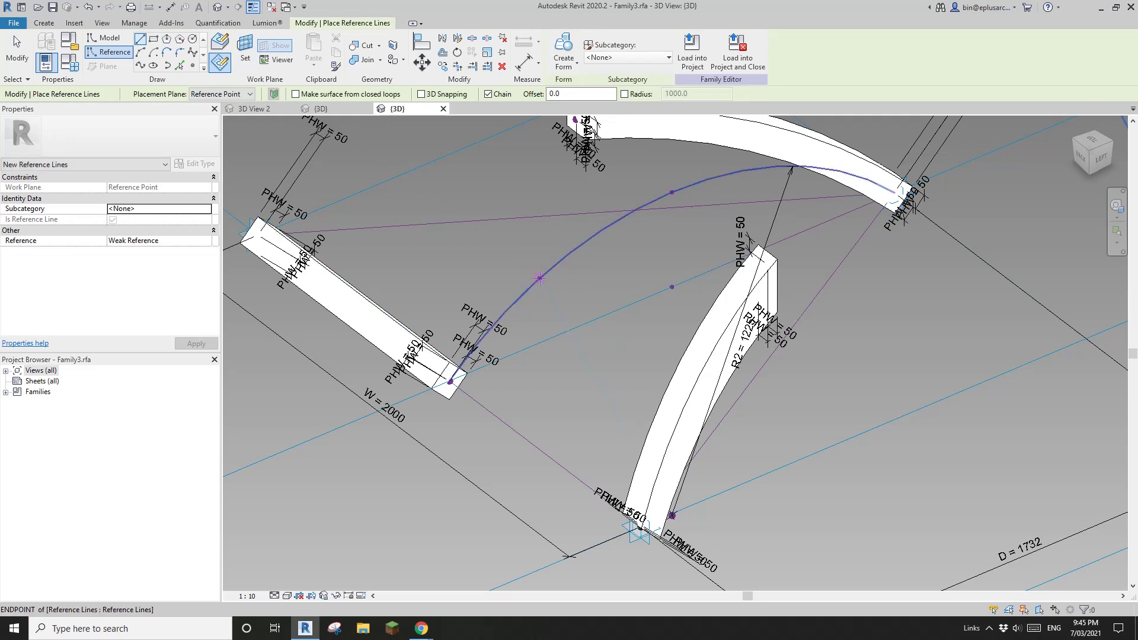
click(540, 277)
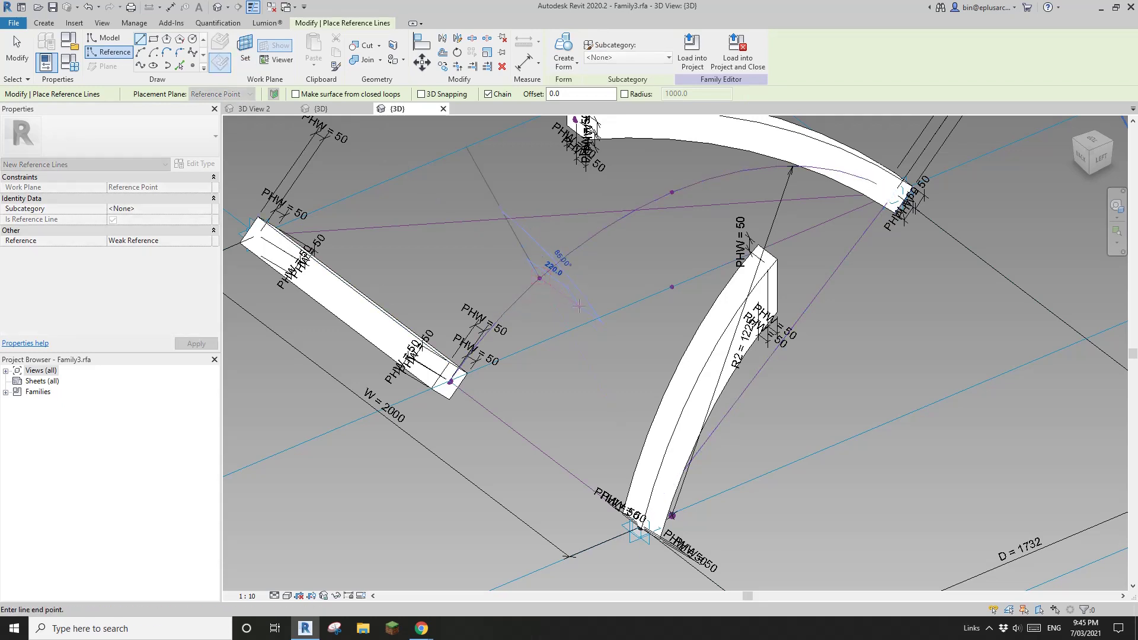
key(Escape)
key(Escape)
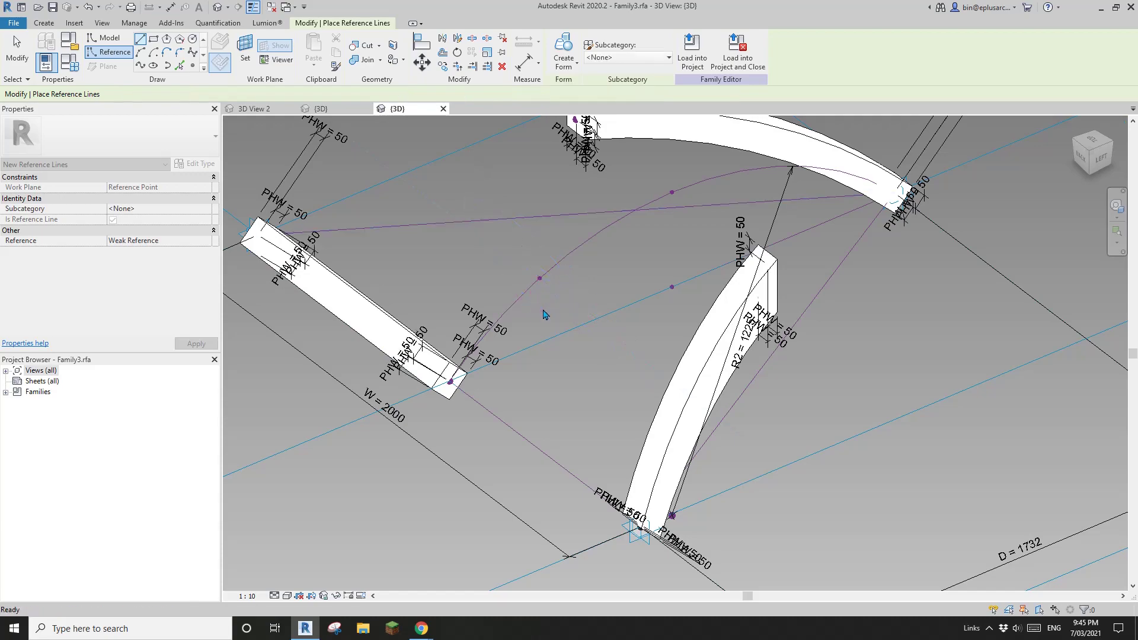
Step: Place a second reference point over the lower arc point, hosted on that point's own work plane
scroll(535, 321, down, 2)
scroll(535, 320, up, 4)
mouse_move(536, 321)
shift+middle_down()
mouse_move(630, 287)
mouse_move(557, 298)
mouse_move(529, 315)
mouse_move(560, 331)
mouse_move(536, 326)
shift+middle_up()
scroll(307, 172, up, 1)
click(305, 169)
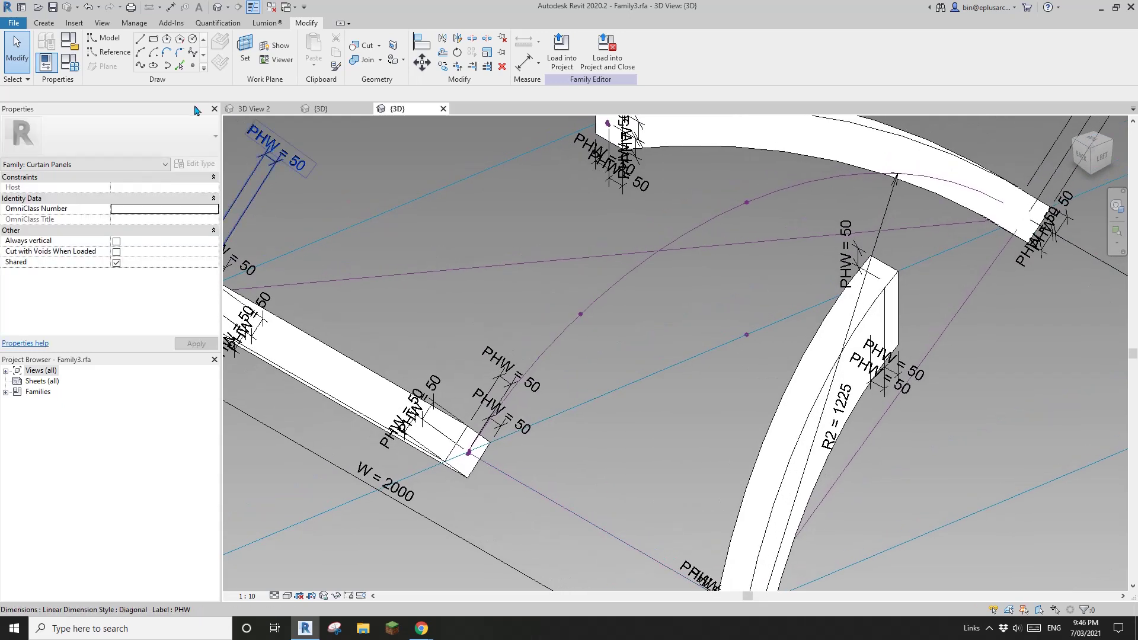
click(193, 66)
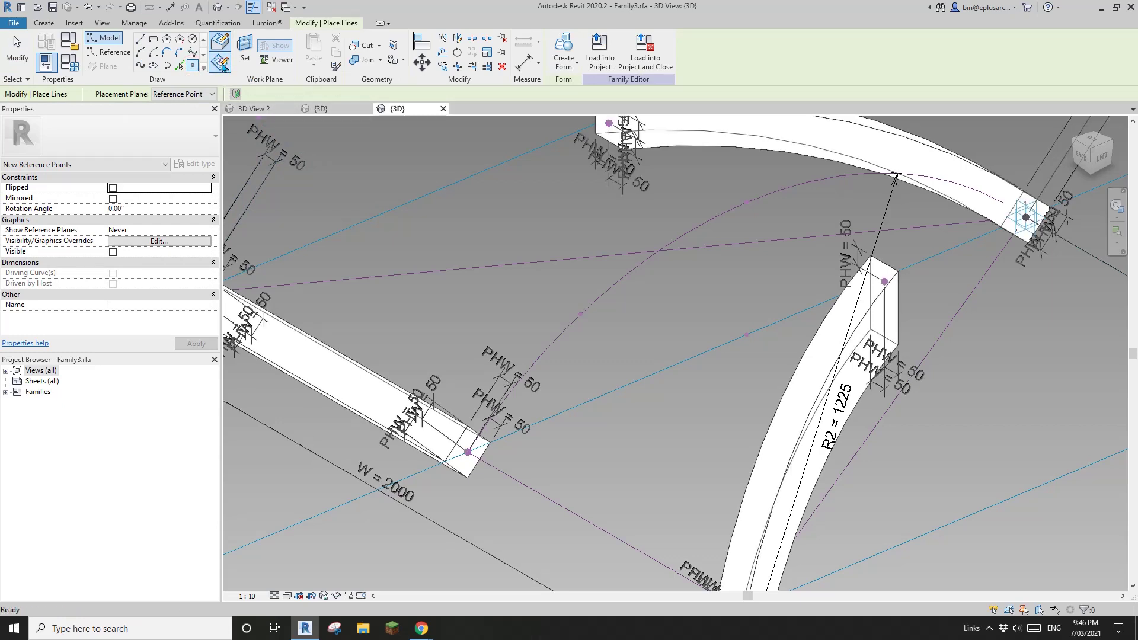
click(224, 67)
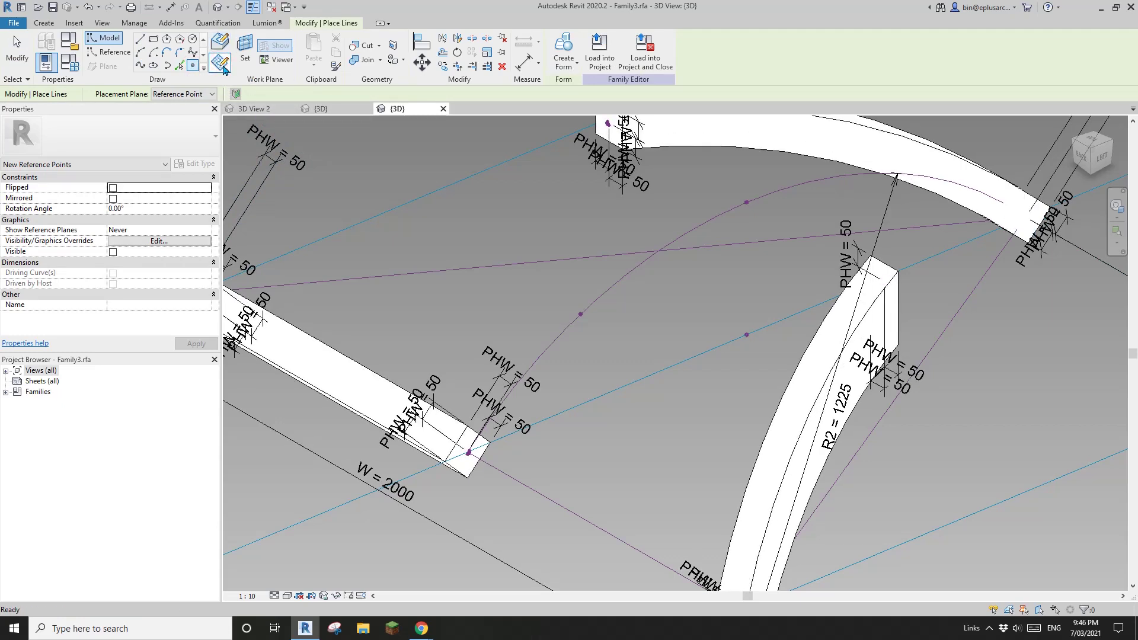
click(245, 55)
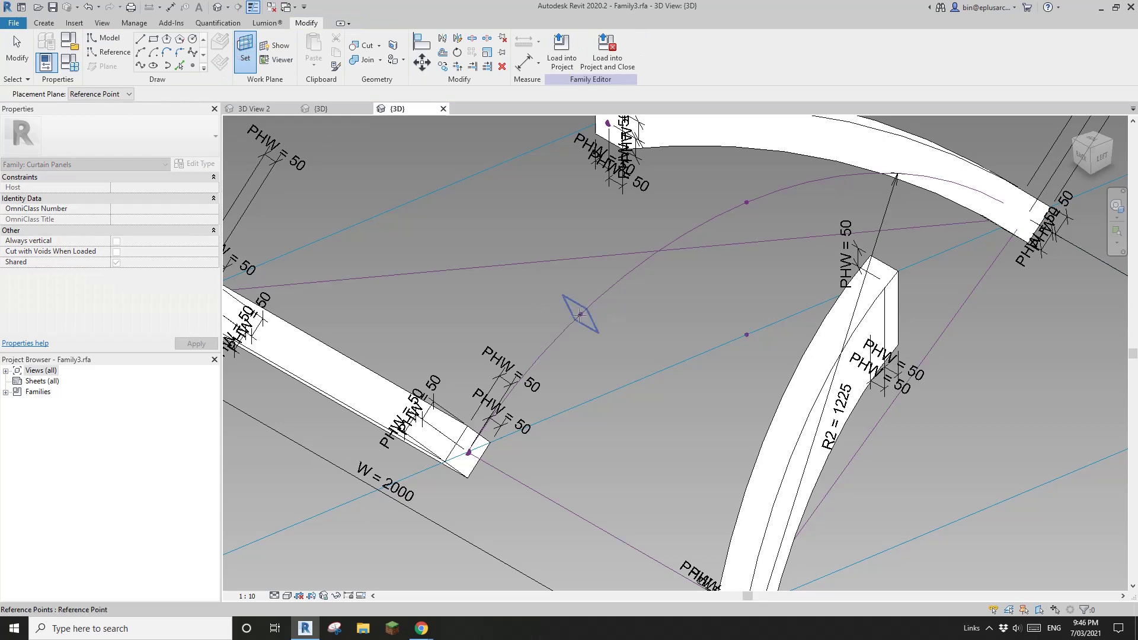
shift+middle_drag(582, 314, 605, 331)
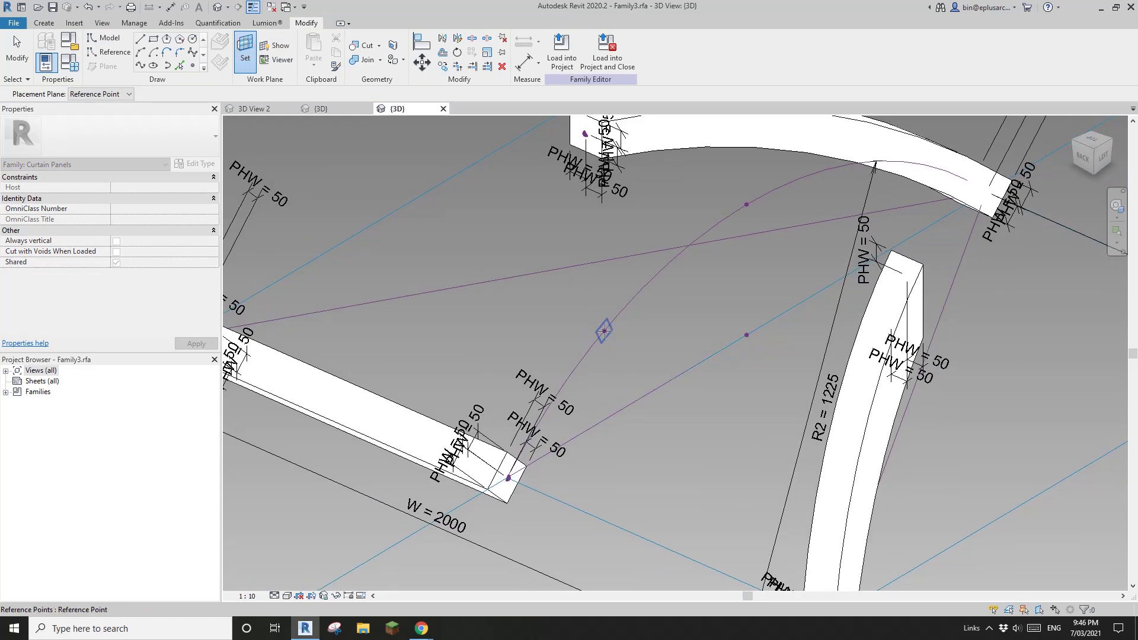
shift+middle_drag(604, 331, 728, 320)
shift+middle_drag(680, 319, 643, 323)
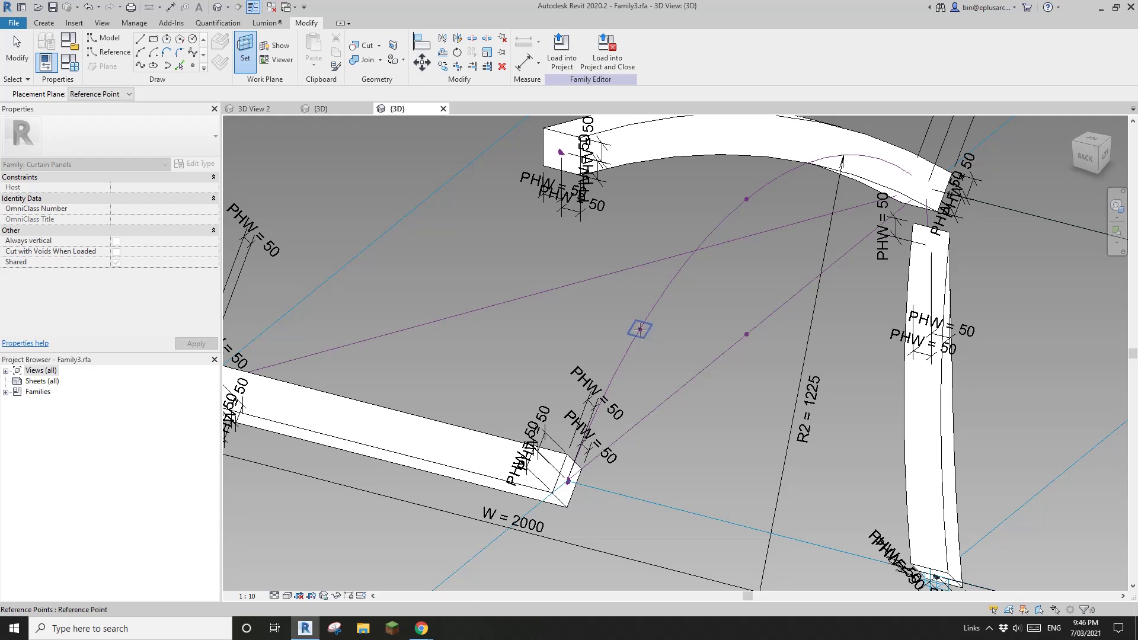
click(640, 330)
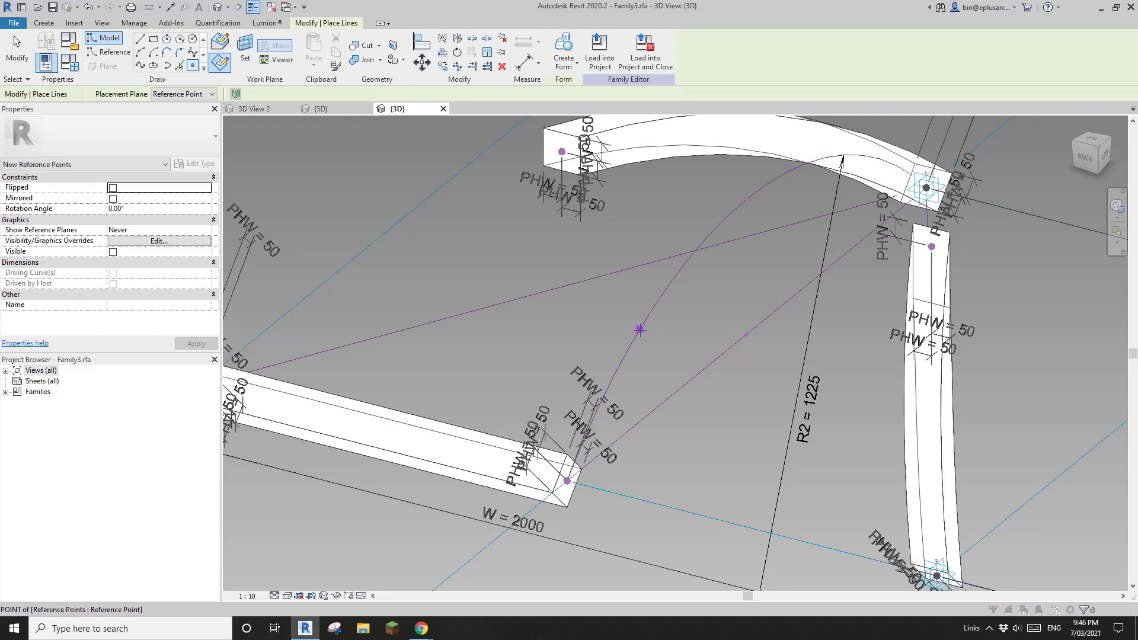
click(640, 329)
click(612, 353)
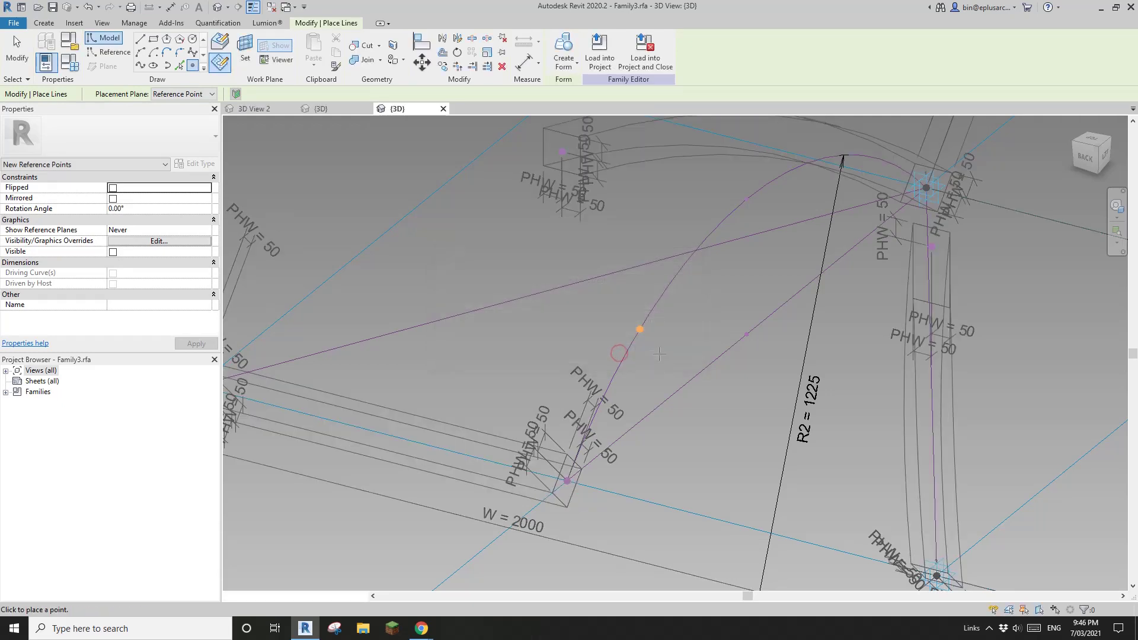
key(Escape)
key(Escape)
Step: Move the hosted reference point out from the arc, parallel to the W dimension, to an offset of about 189.3
click(640, 332)
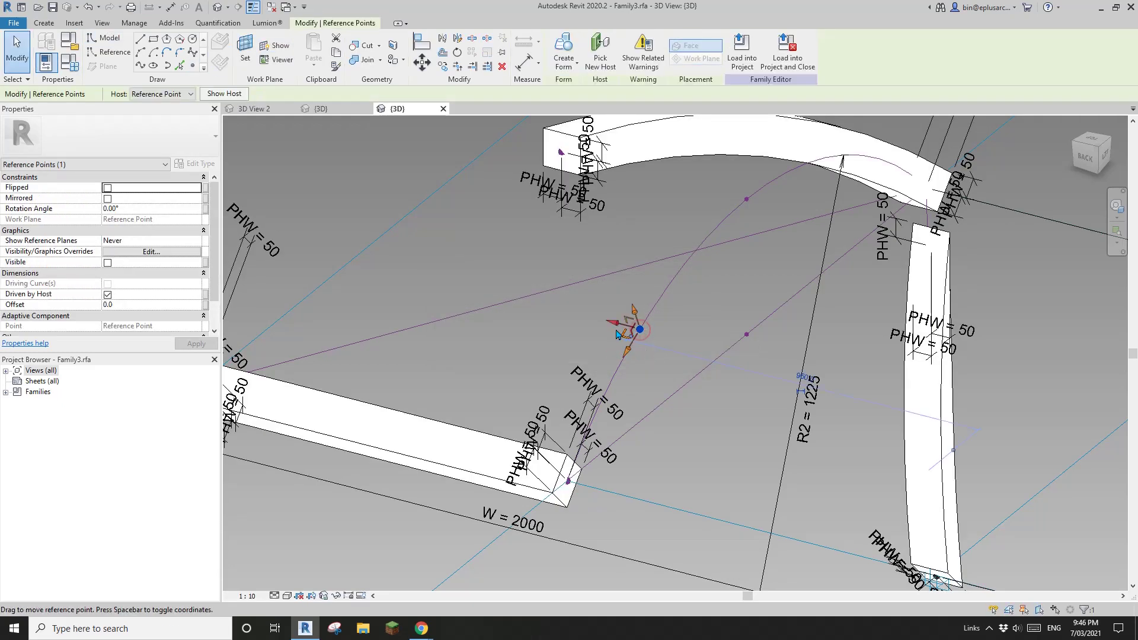
drag(640, 332, 547, 305)
shift+middle_drag(546, 305, 554, 314)
scroll(572, 313, up, 1)
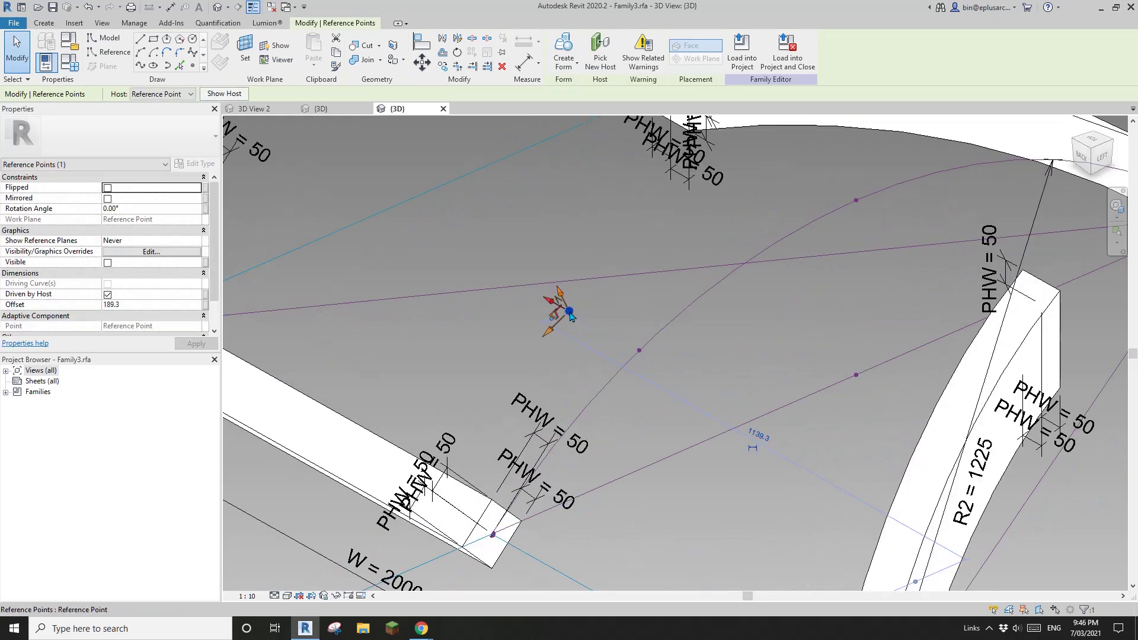
drag(639, 353, 560, 321)
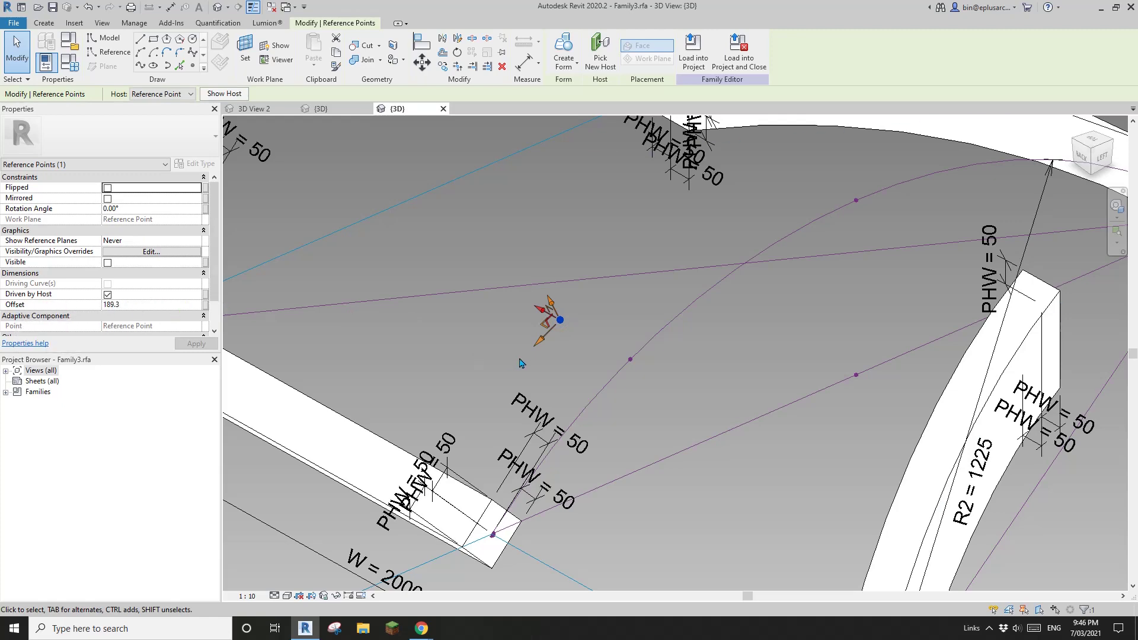
Step: Examine the offset point's position against the straight member, the central arc and the W dimension from several angles
scroll(521, 363, down, 3)
shift+middle_drag(521, 363, 568, 356)
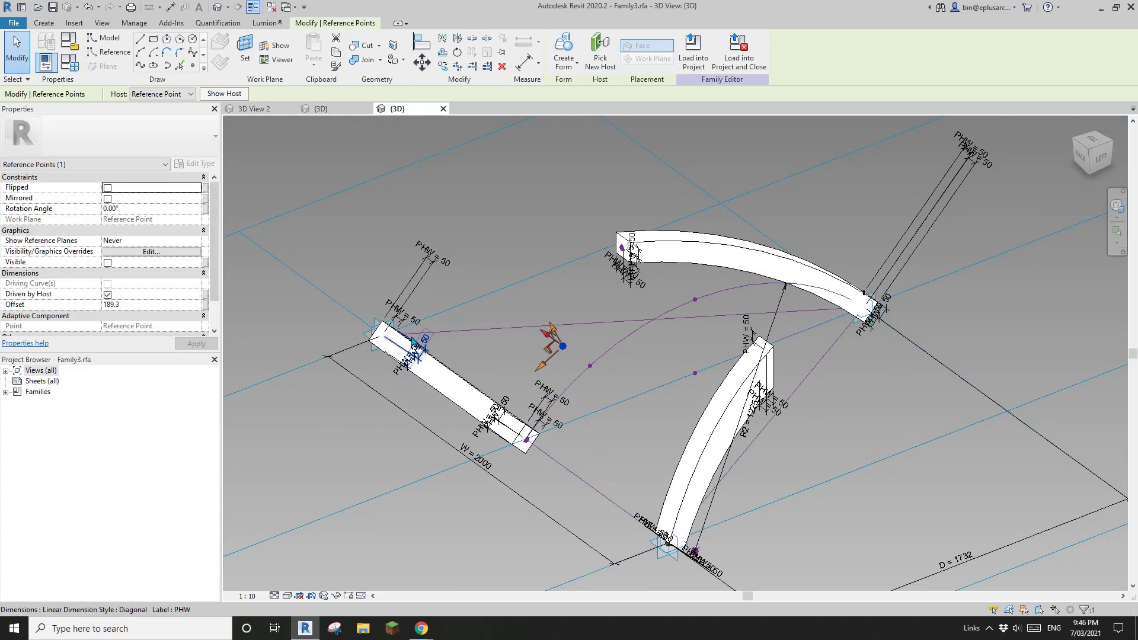
scroll(558, 356, down, 3)
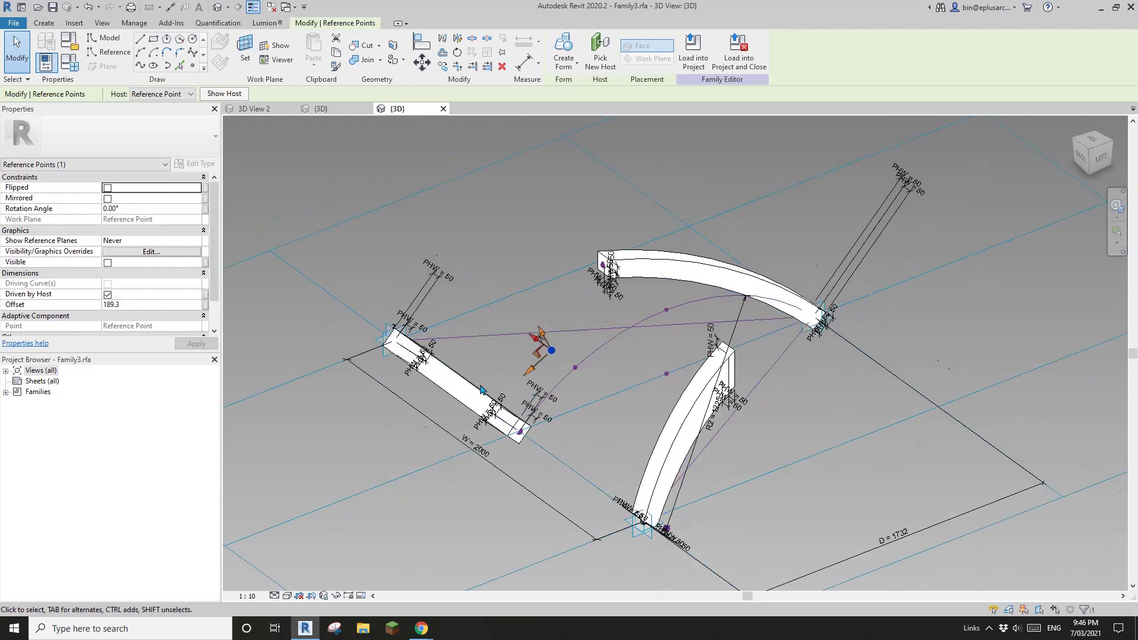
shift+middle_drag(558, 356, 529, 363)
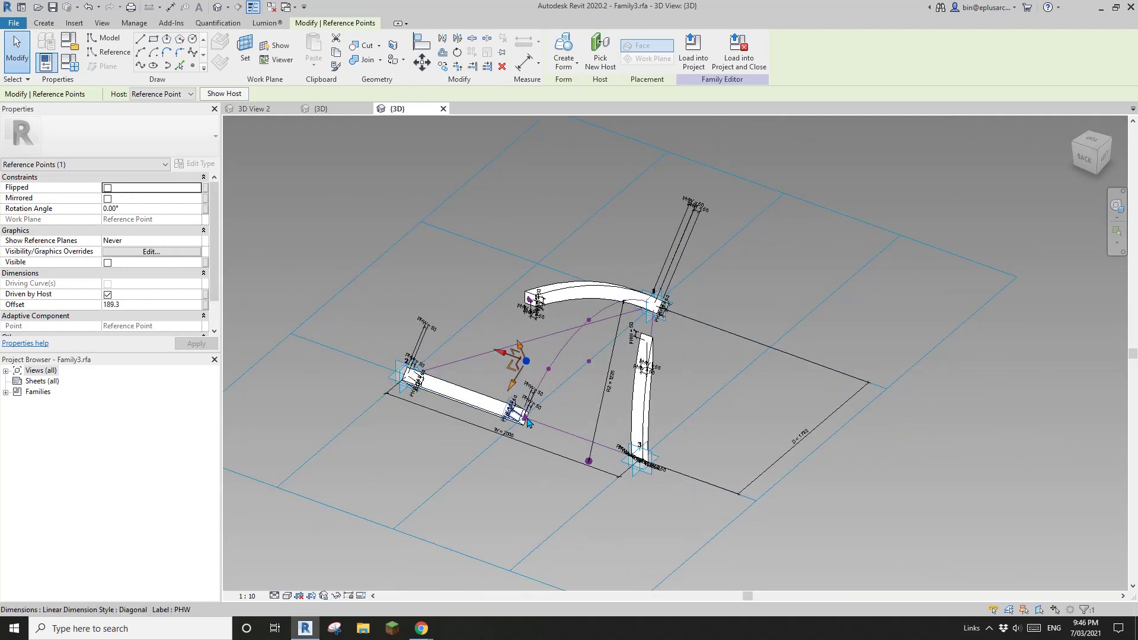
scroll(526, 417, up, 1)
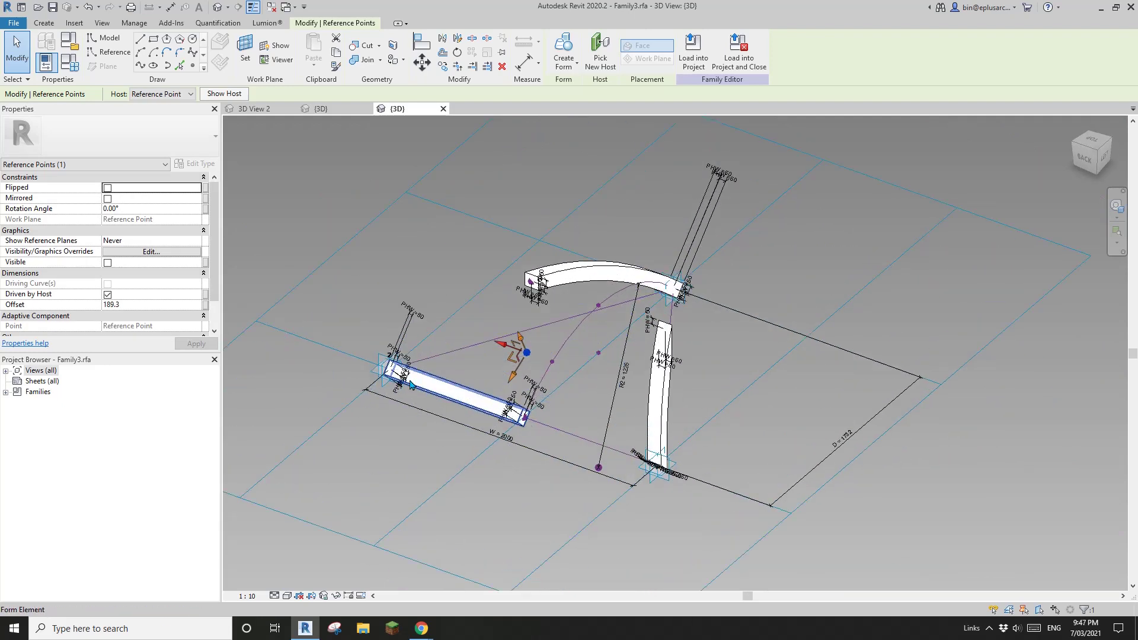
scroll(495, 437, up, 3)
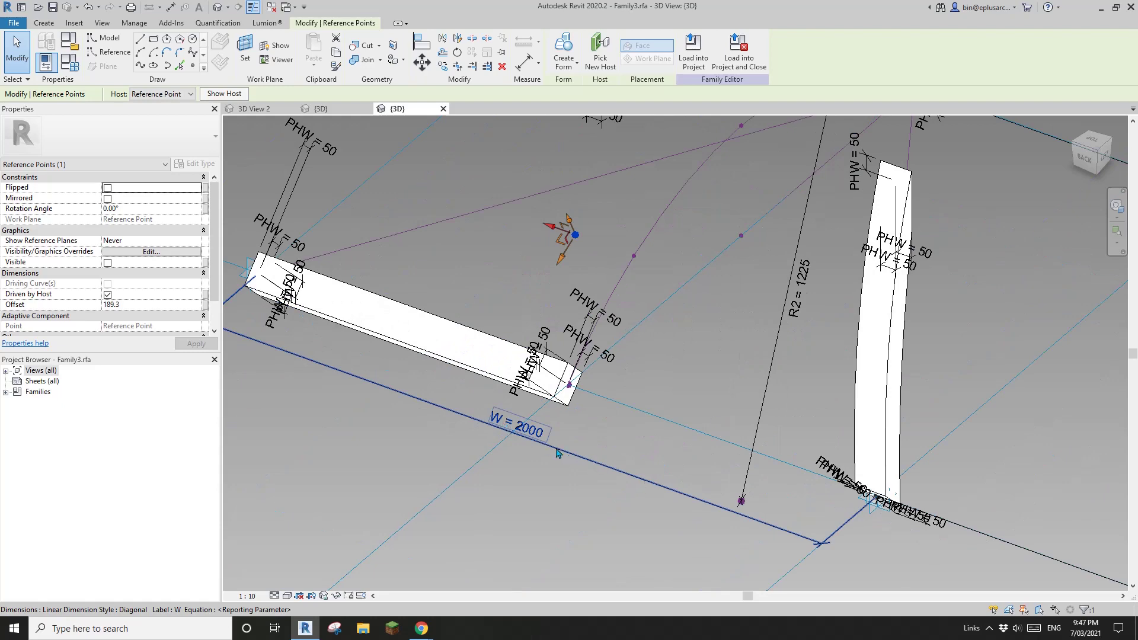
scroll(558, 453, down, 3)
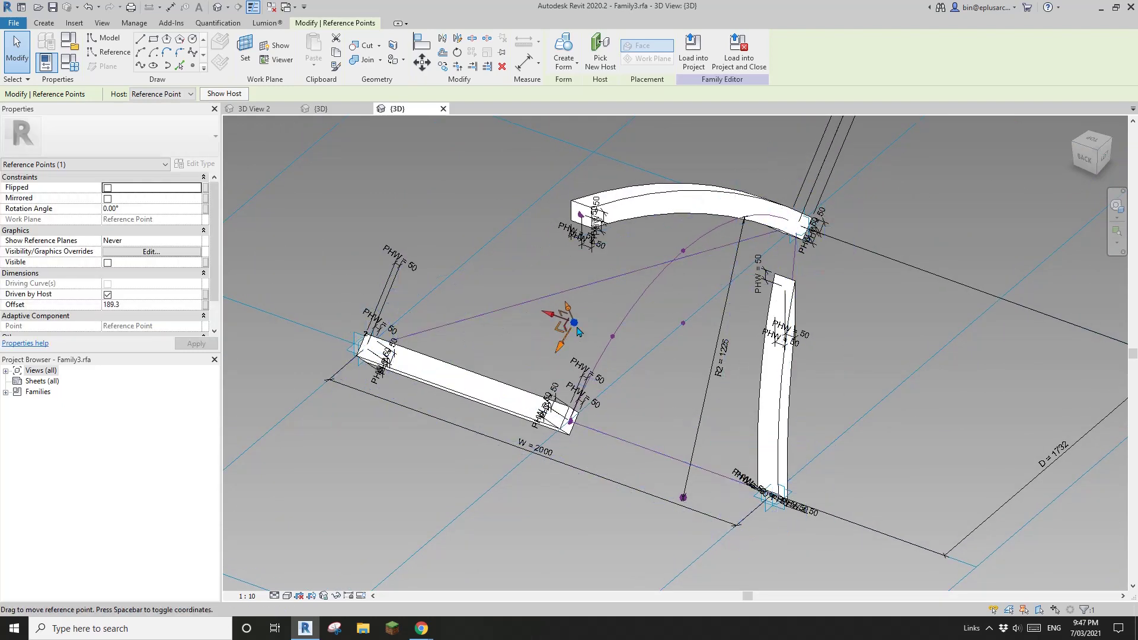
scroll(570, 328, up, 2)
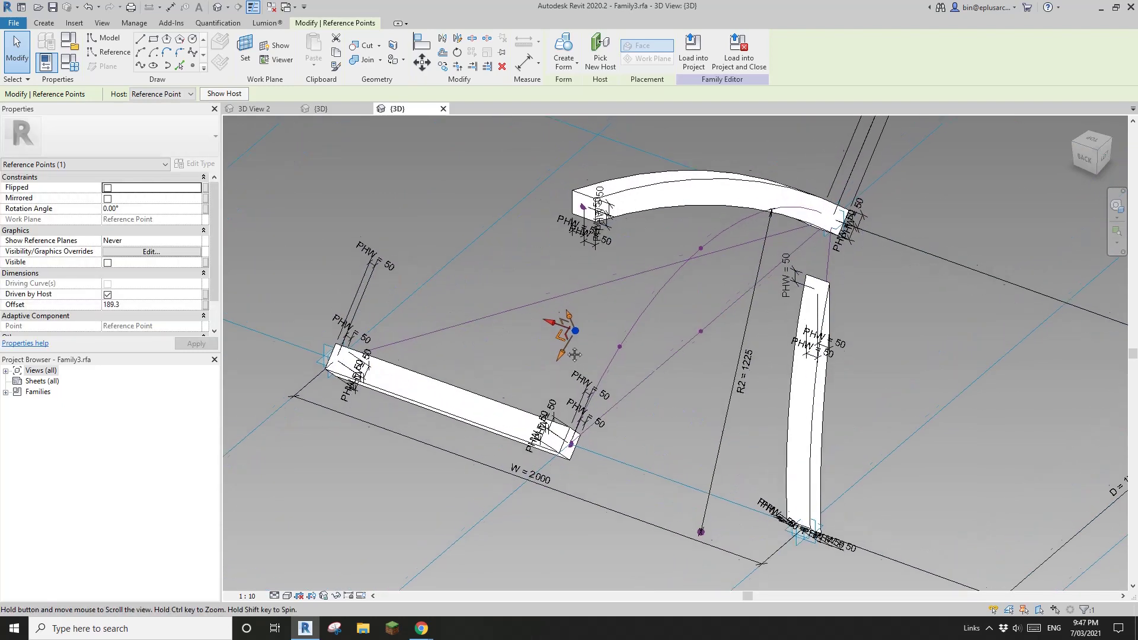
Step: Associate the hosted reference point's Offset with the HW family parameter and check its position beside the straight member
click(205, 305)
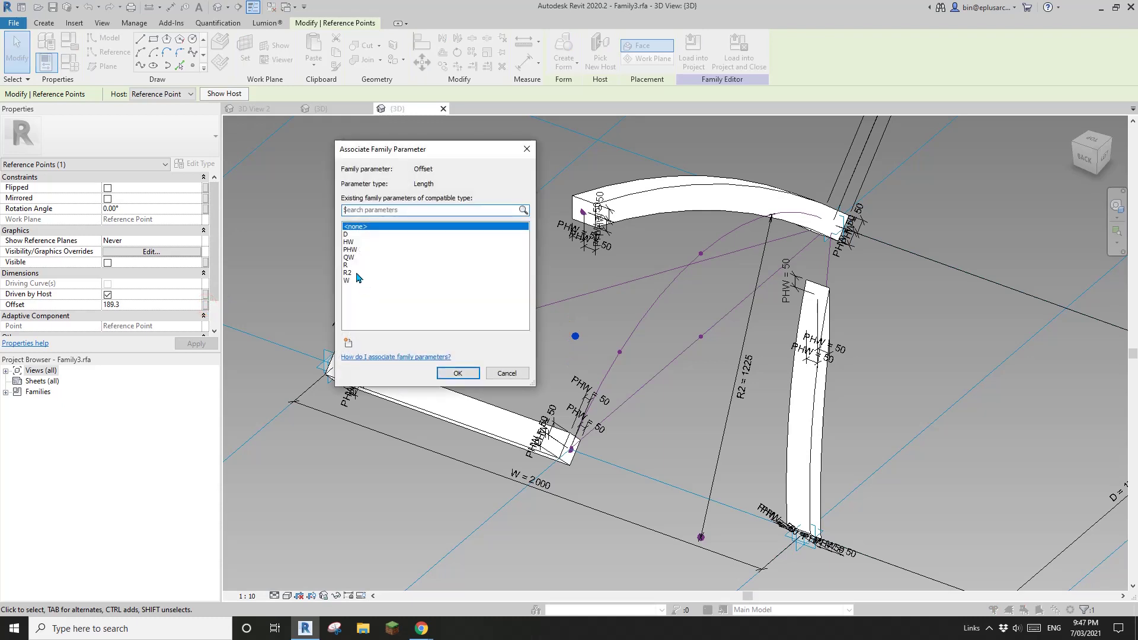
click(350, 242)
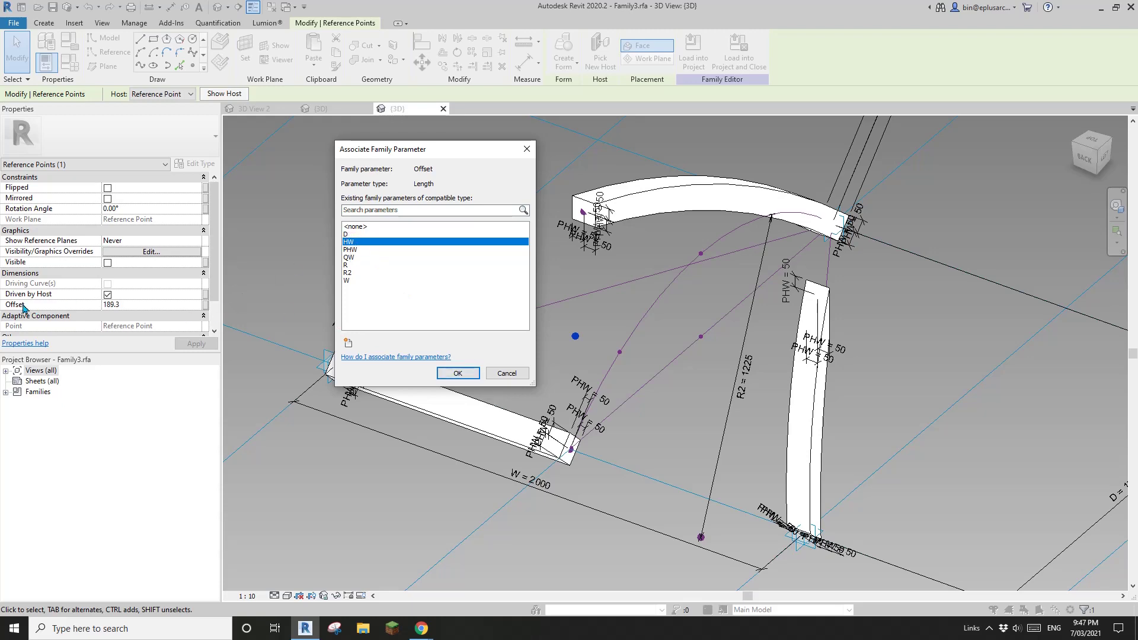
click(457, 378)
shift+middle_drag(459, 375, 646, 363)
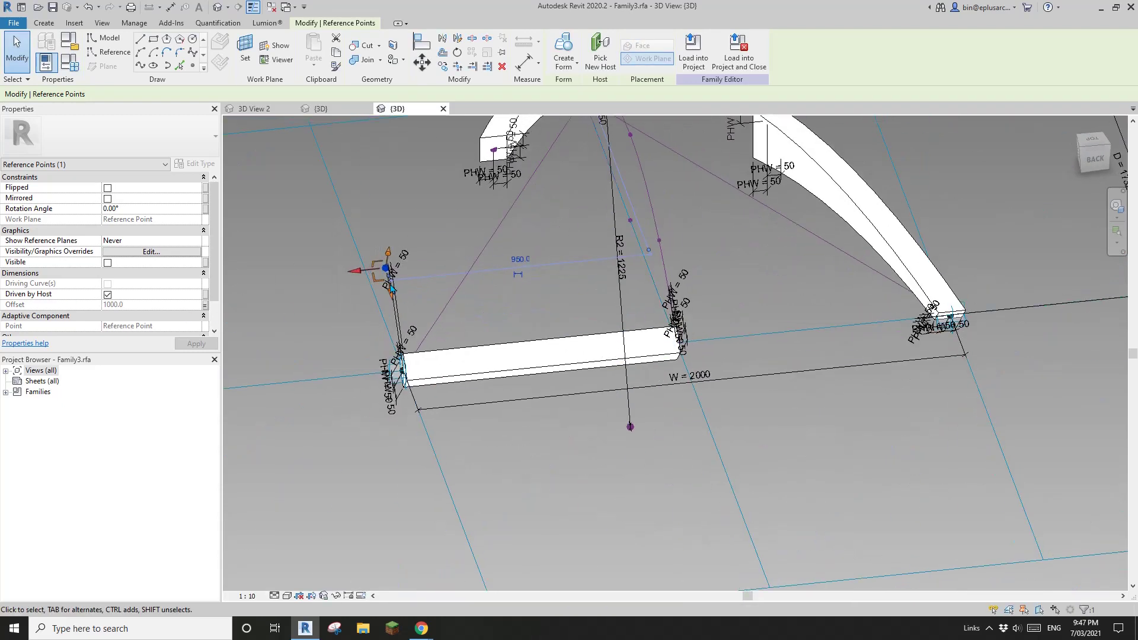
shift+middle_drag(439, 405, 617, 316)
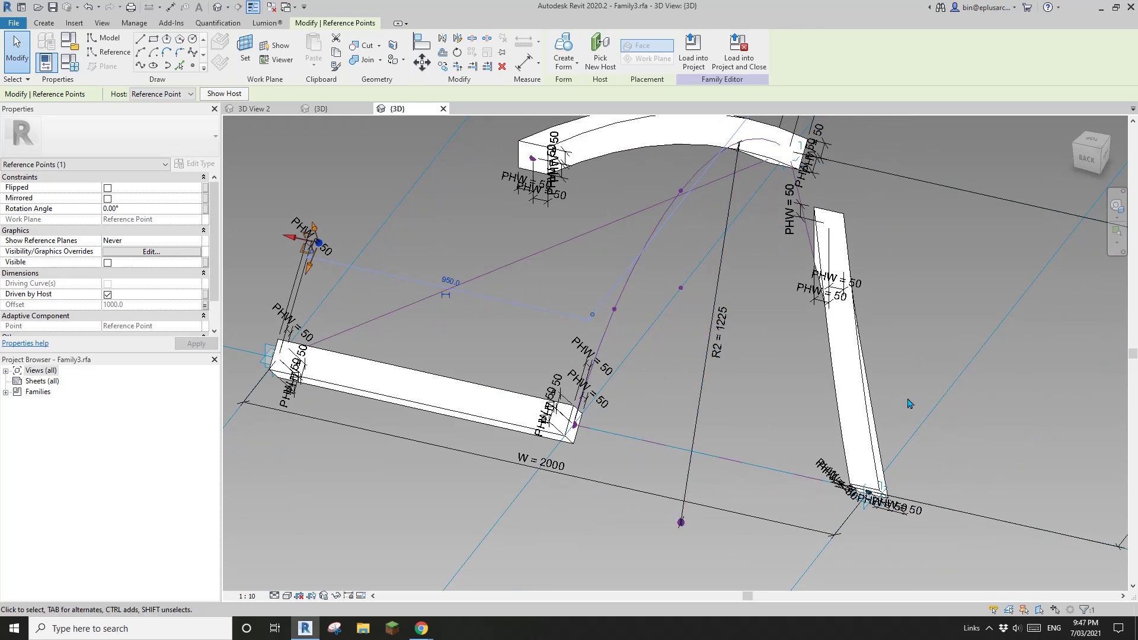
Step: Place another reference point over the lower arc point, hosted on that point's own work plane
click(193, 67)
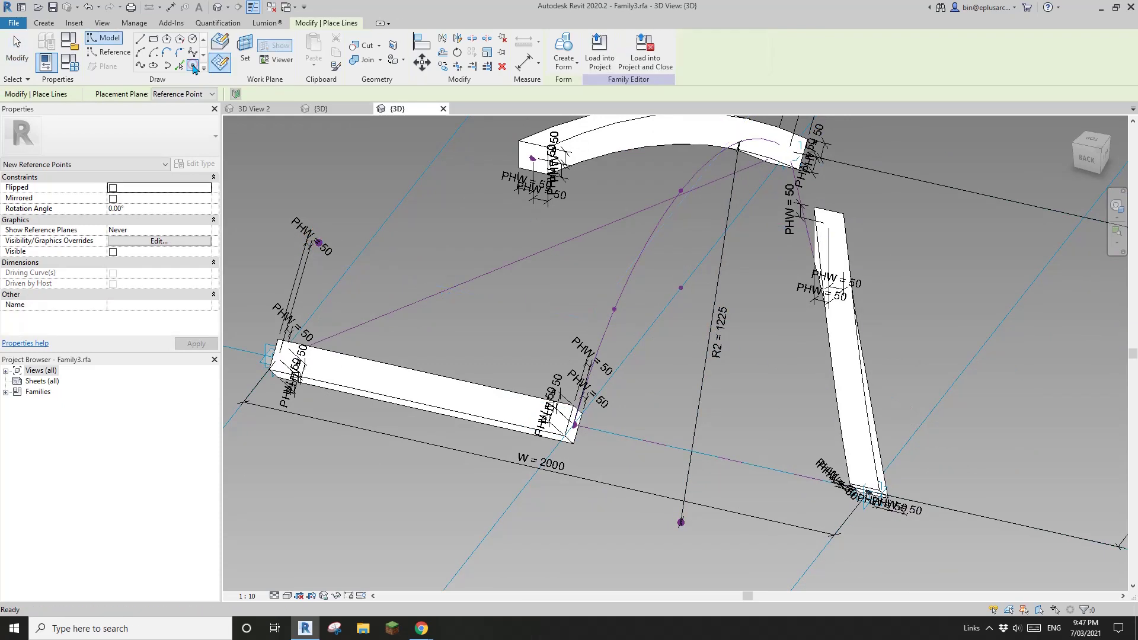
click(245, 48)
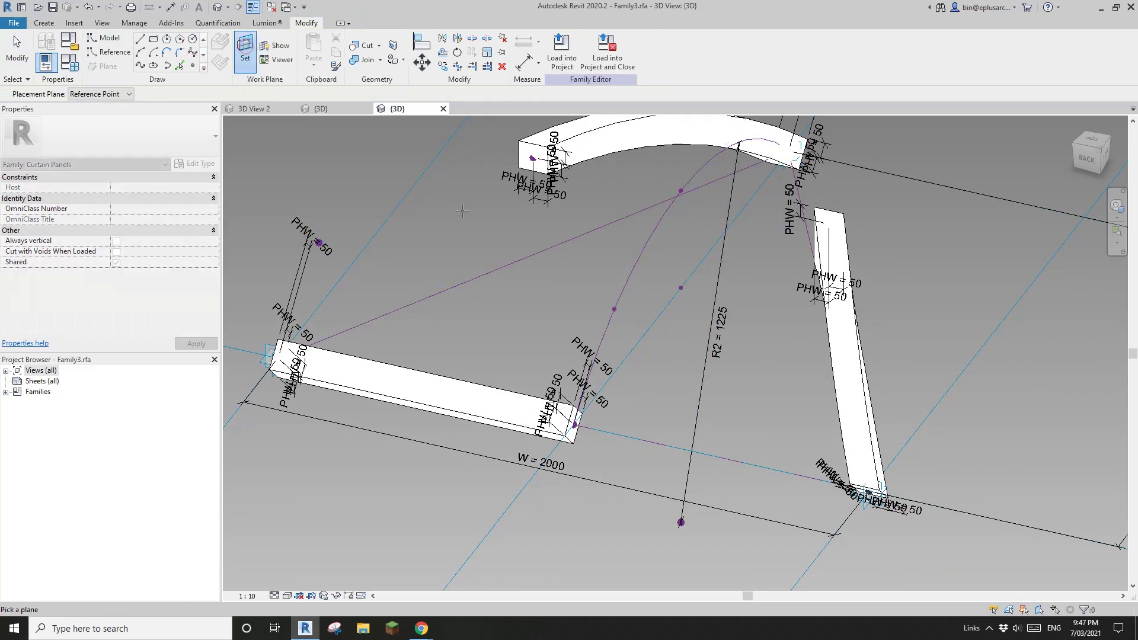
click(614, 309)
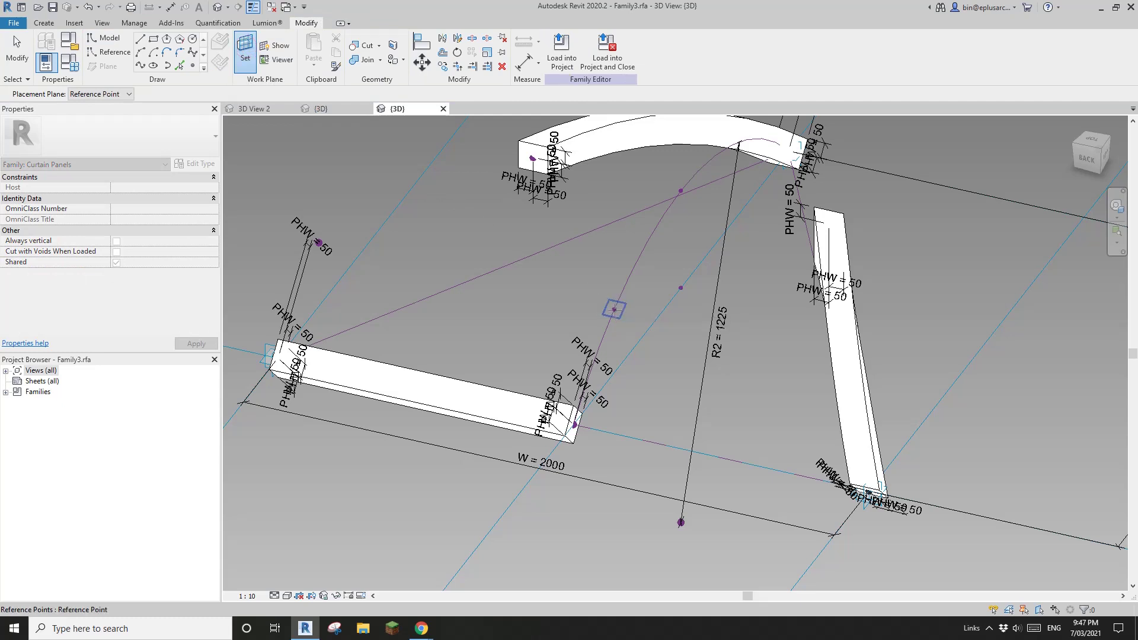
key(l)
key(i)
click(614, 310)
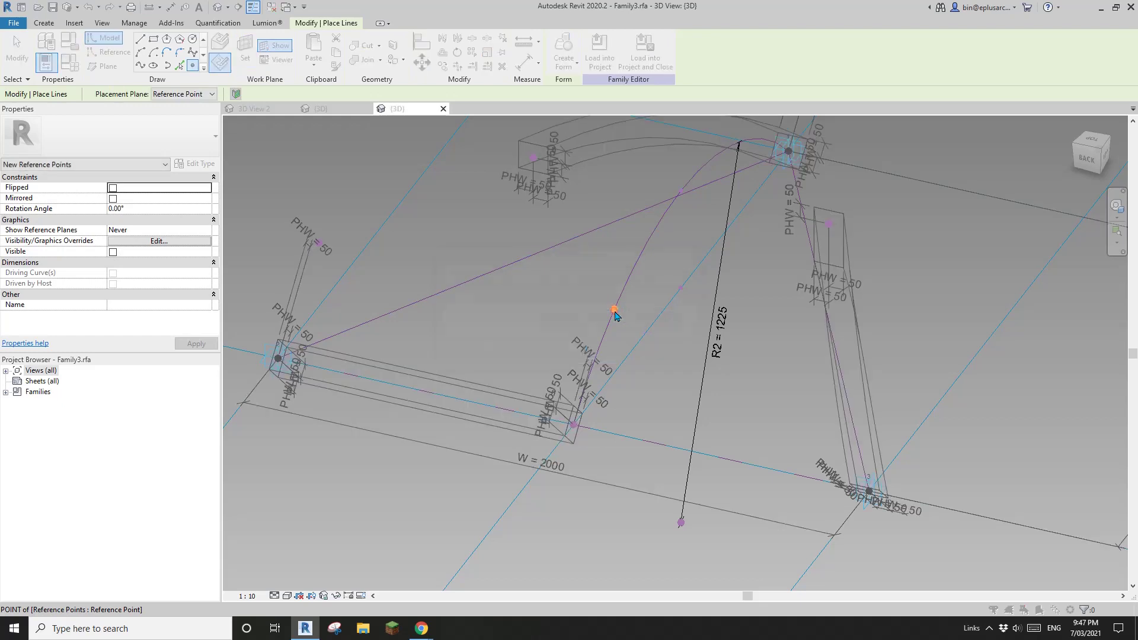
click(613, 354)
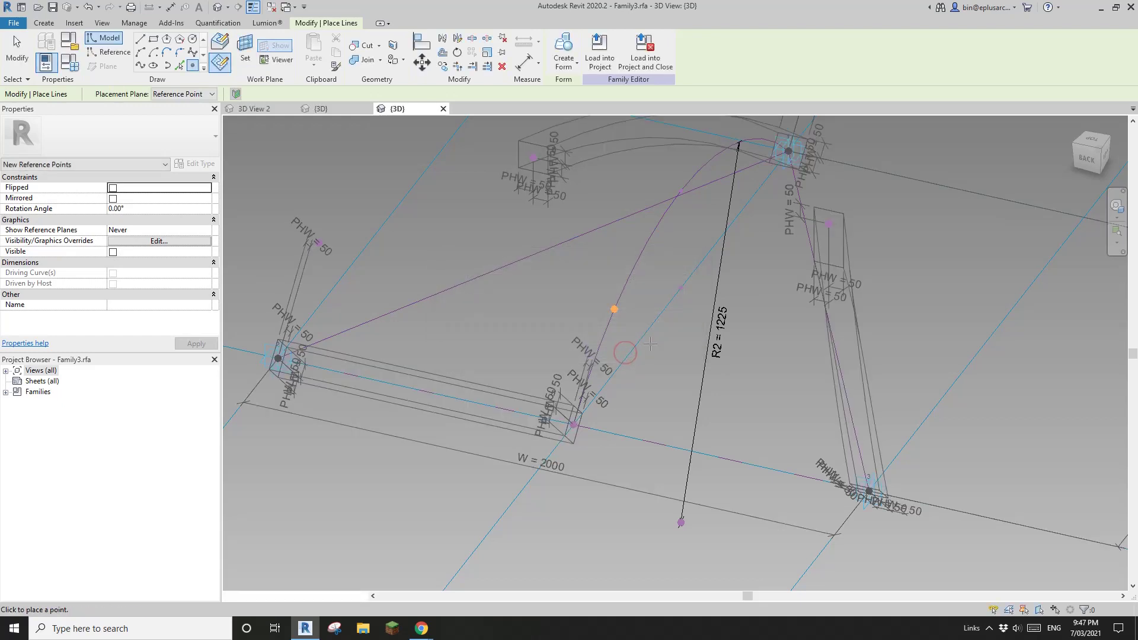
key(Escape)
key(Escape)
Step: Move the hosted point to the arc's other side, offset about -237.8, and associate its Offset with a new instance parameter NHW
click(614, 310)
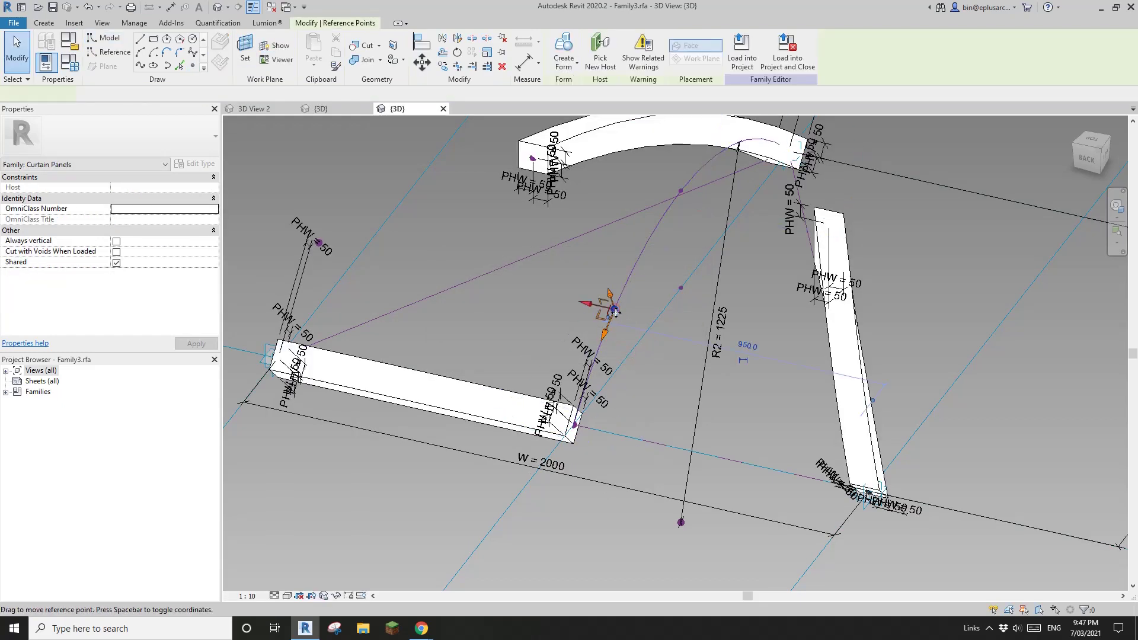
drag(615, 312, 683, 325)
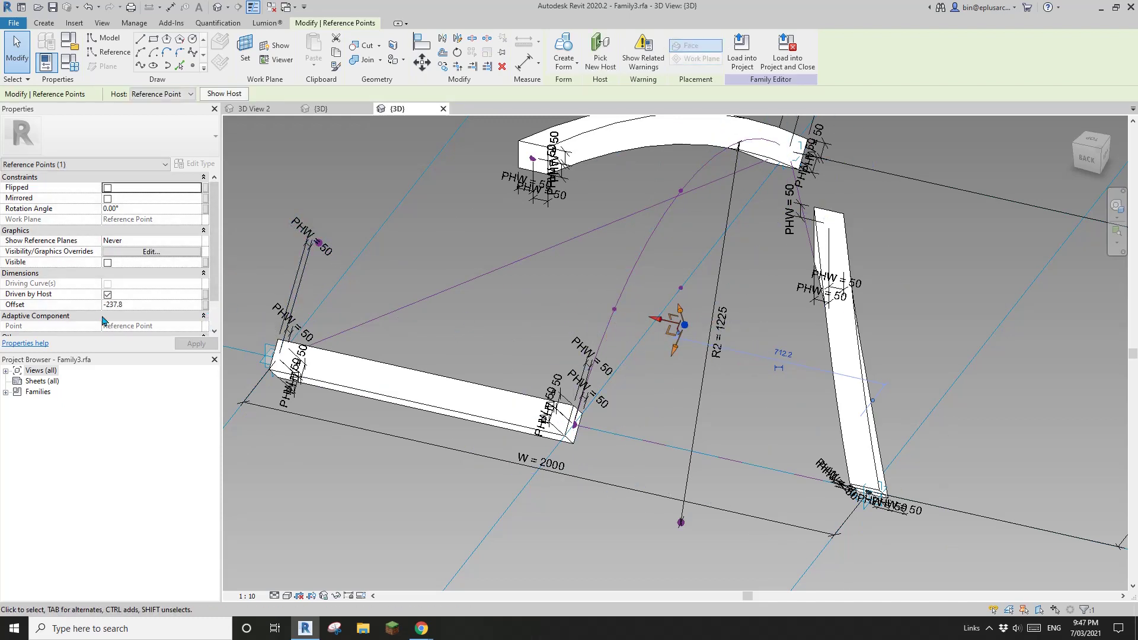
click(206, 305)
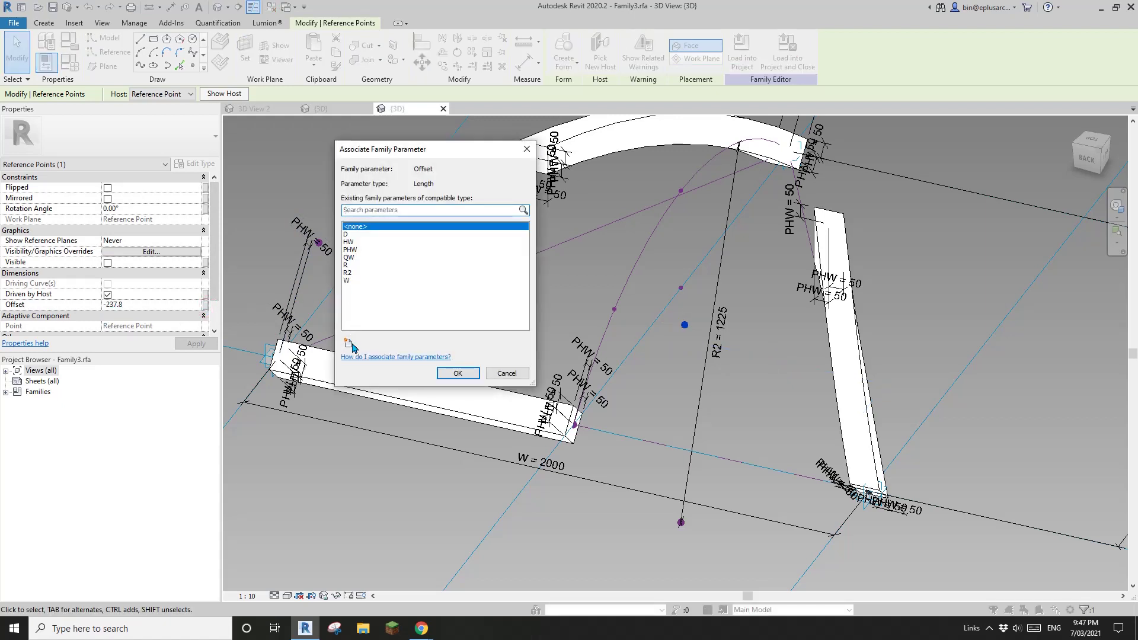
click(349, 344)
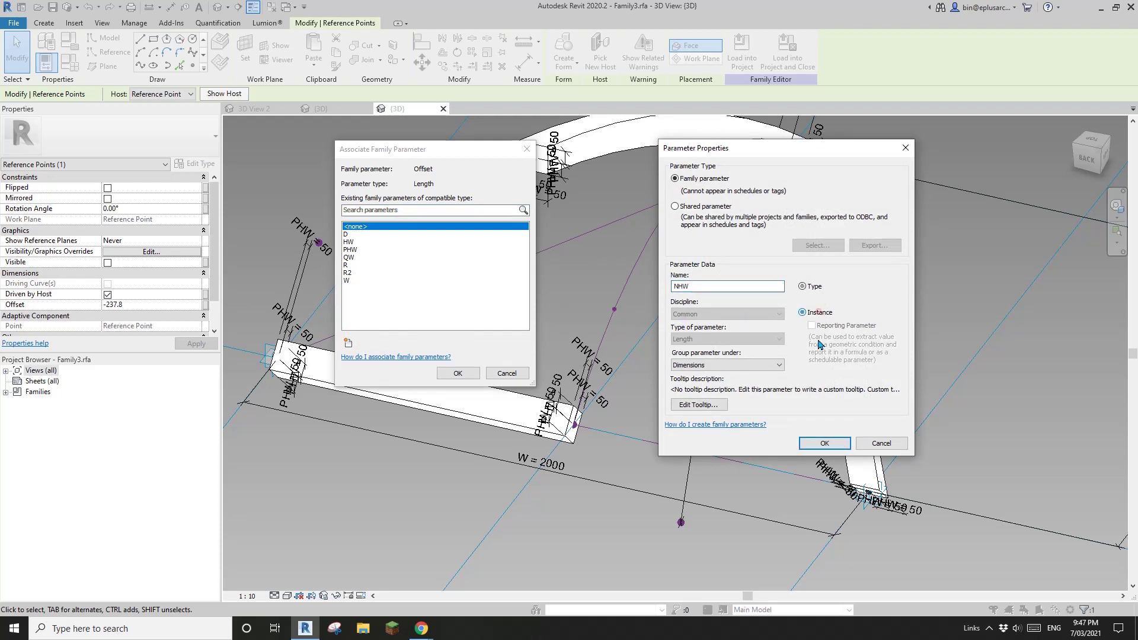
click(818, 444)
click(459, 373)
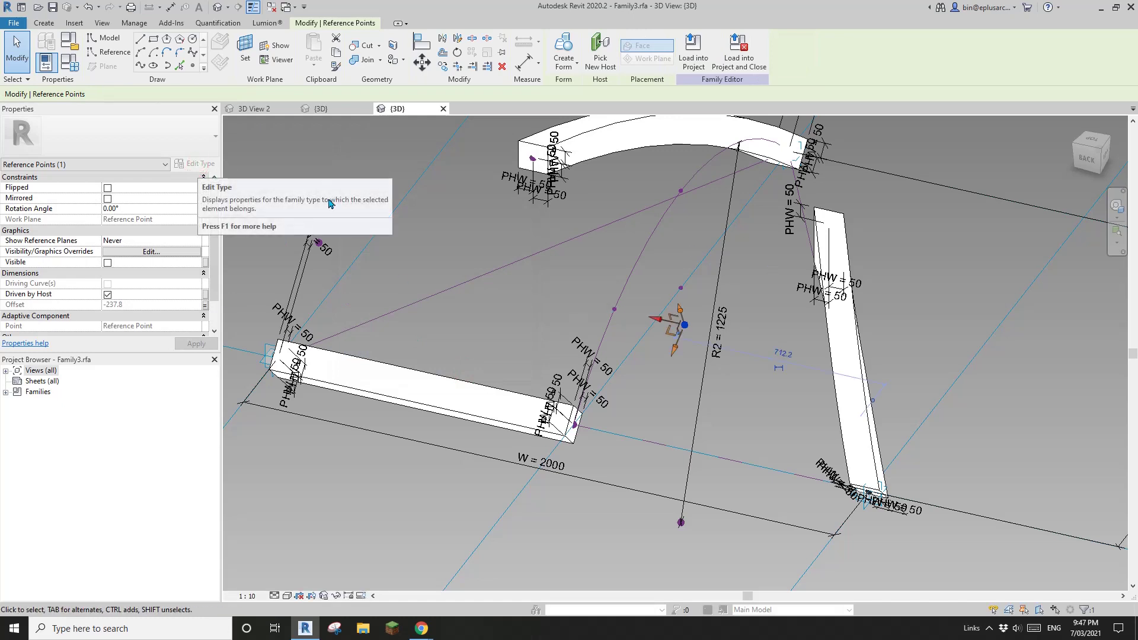
Step: Set the NHW parameter's formula to -HW in the family types
click(69, 62)
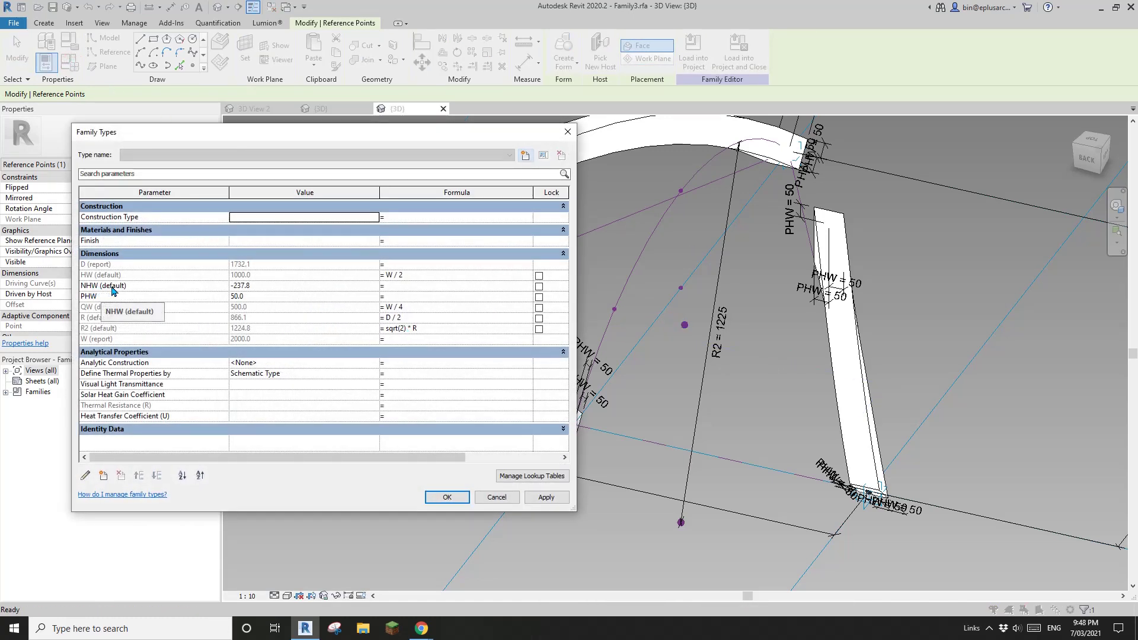
click(410, 288)
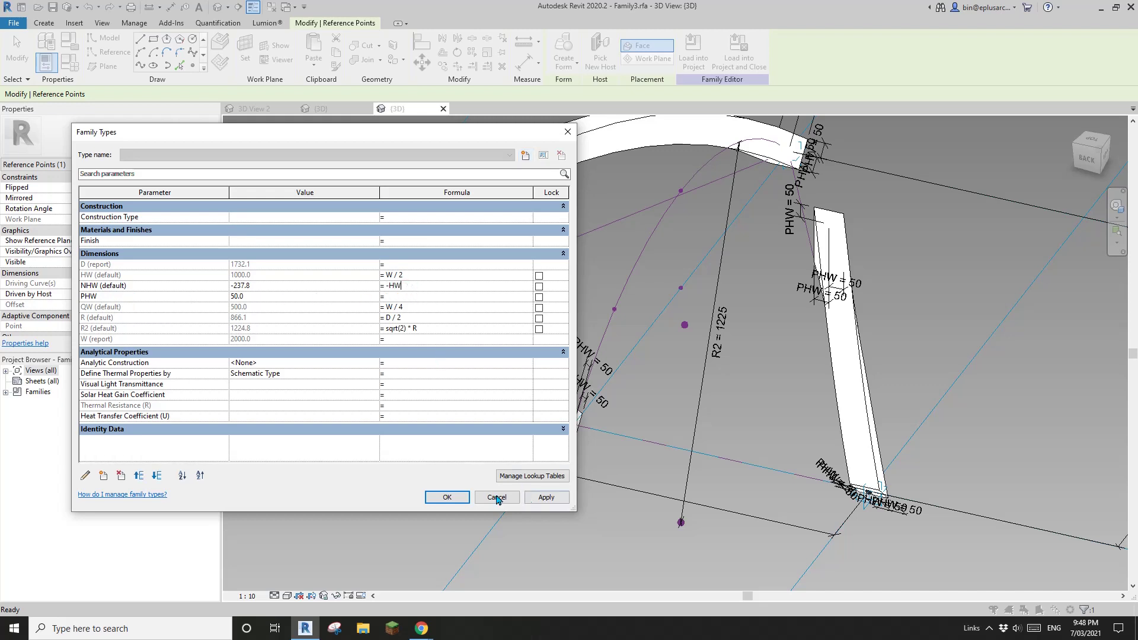
click(466, 501)
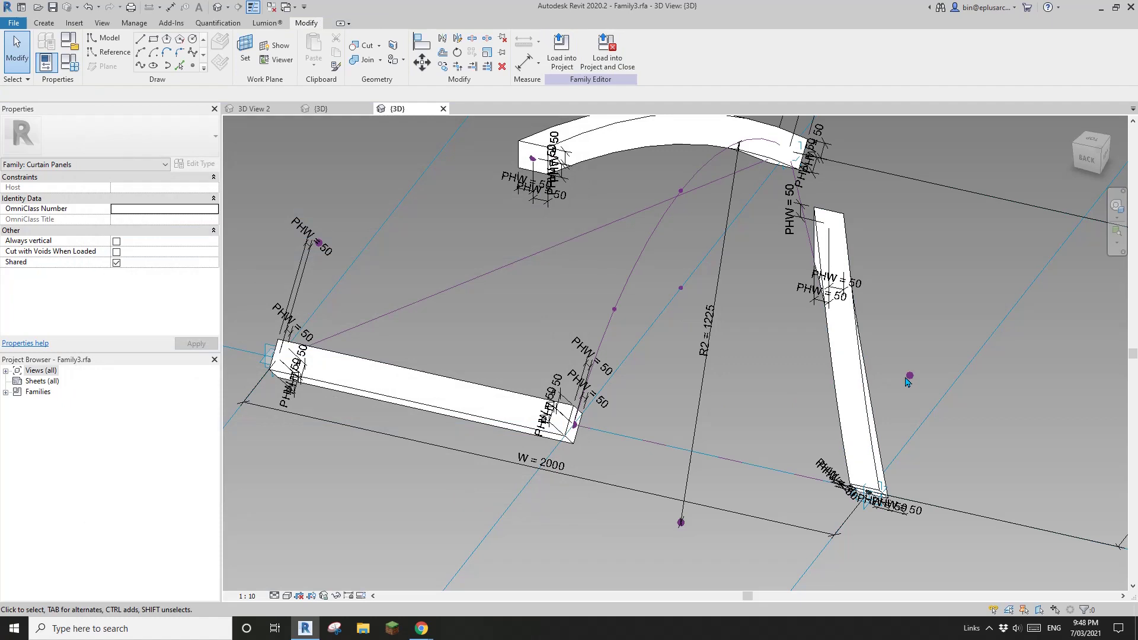
Step: Draw a spline through the two offset points on either side of the central arc and make it a reference line
scroll(873, 456, down, 2)
shift+middle_drag(873, 468, 940, 474)
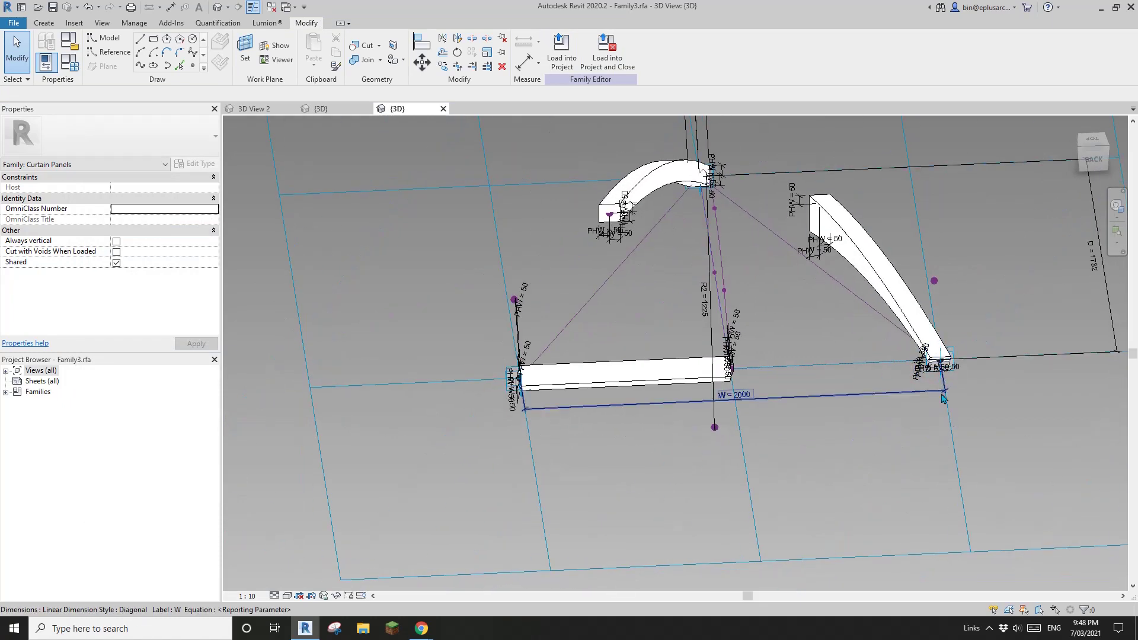
shift+middle_drag(943, 373, 928, 355)
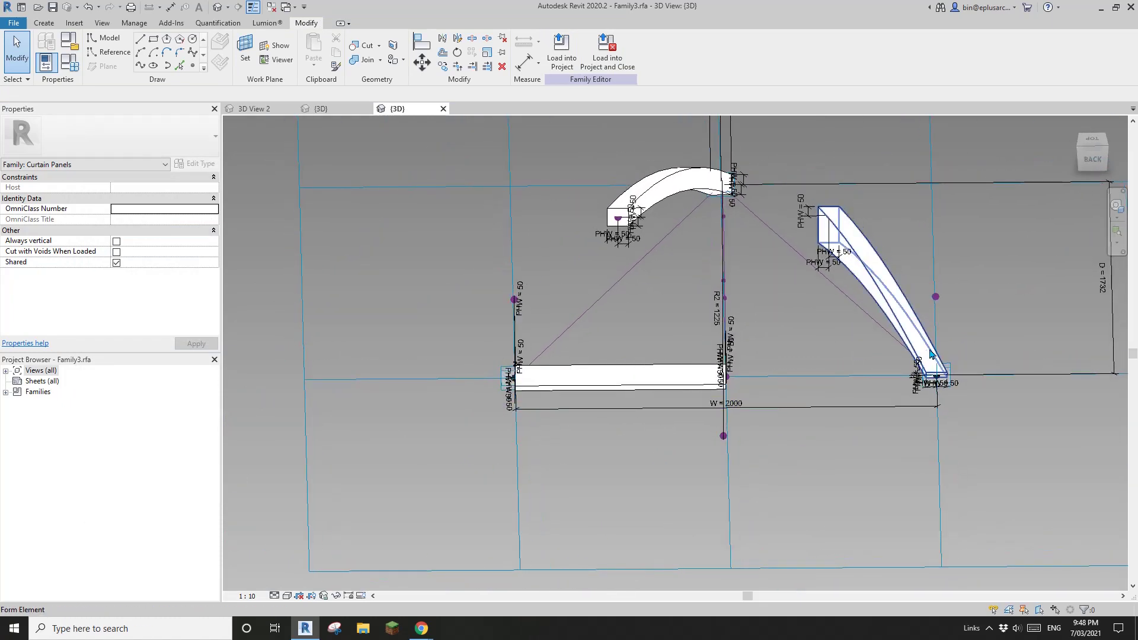
click(935, 297)
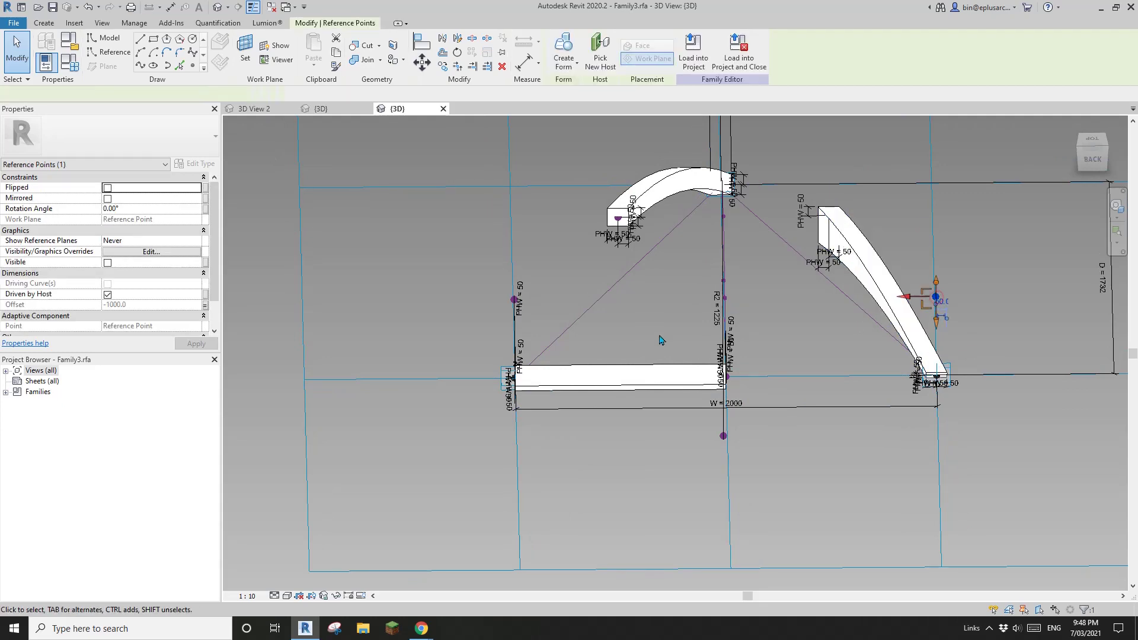
shift+middle_drag(660, 332, 569, 351)
shift+middle_drag(569, 352, 602, 361)
scroll(652, 297, up, 4)
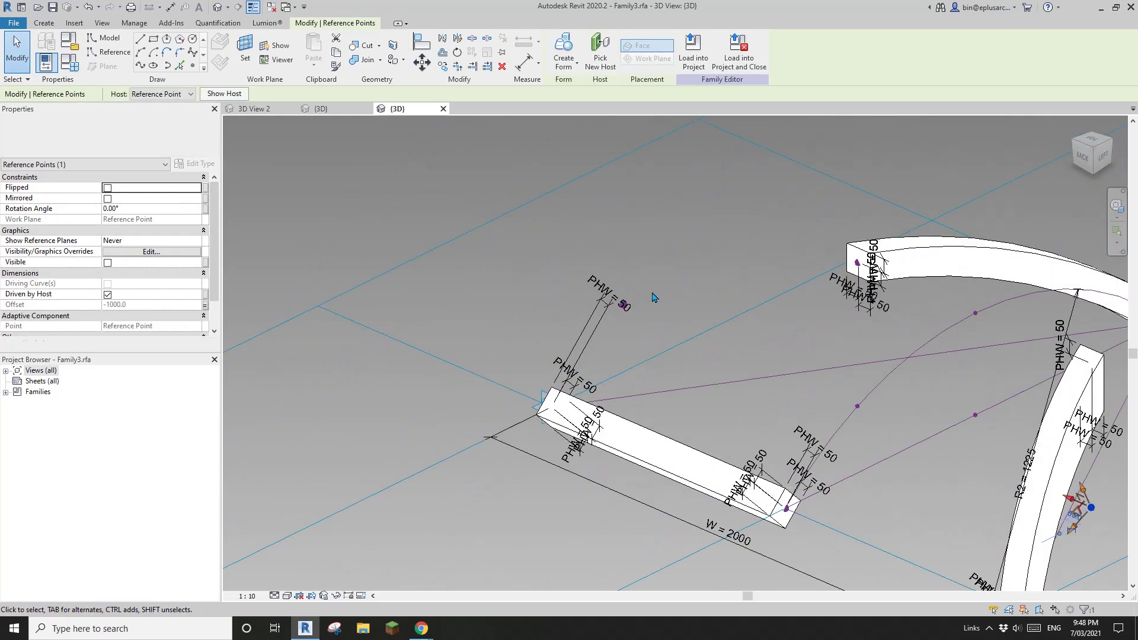
shift+middle_drag(640, 302, 574, 384)
ctrl+click(611, 384)
scroll(611, 384, down, 3)
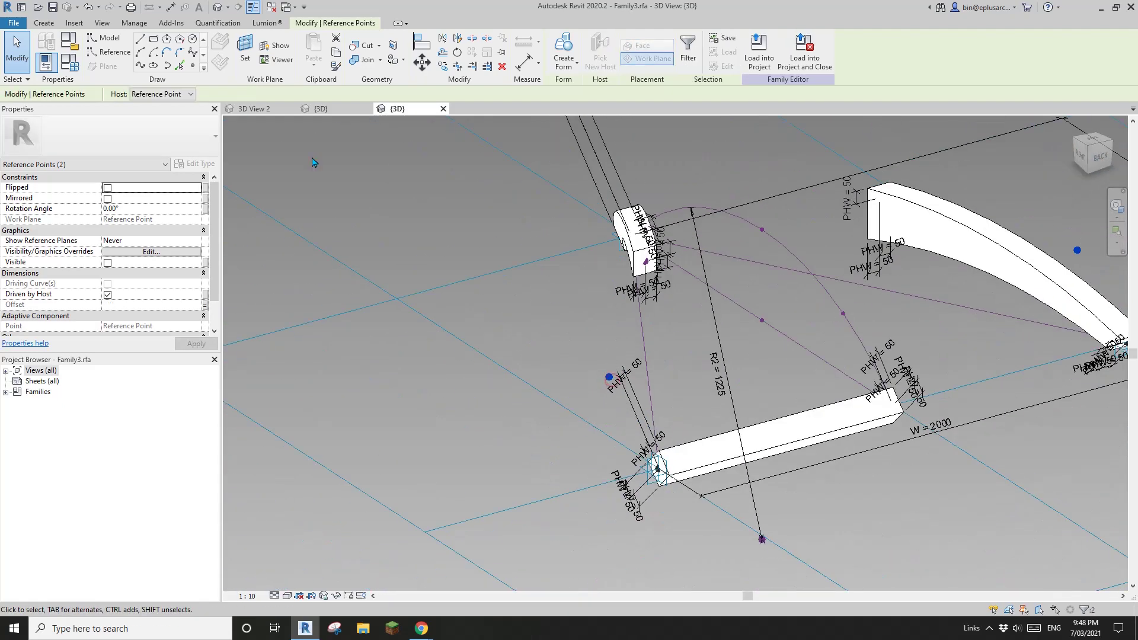
click(141, 66)
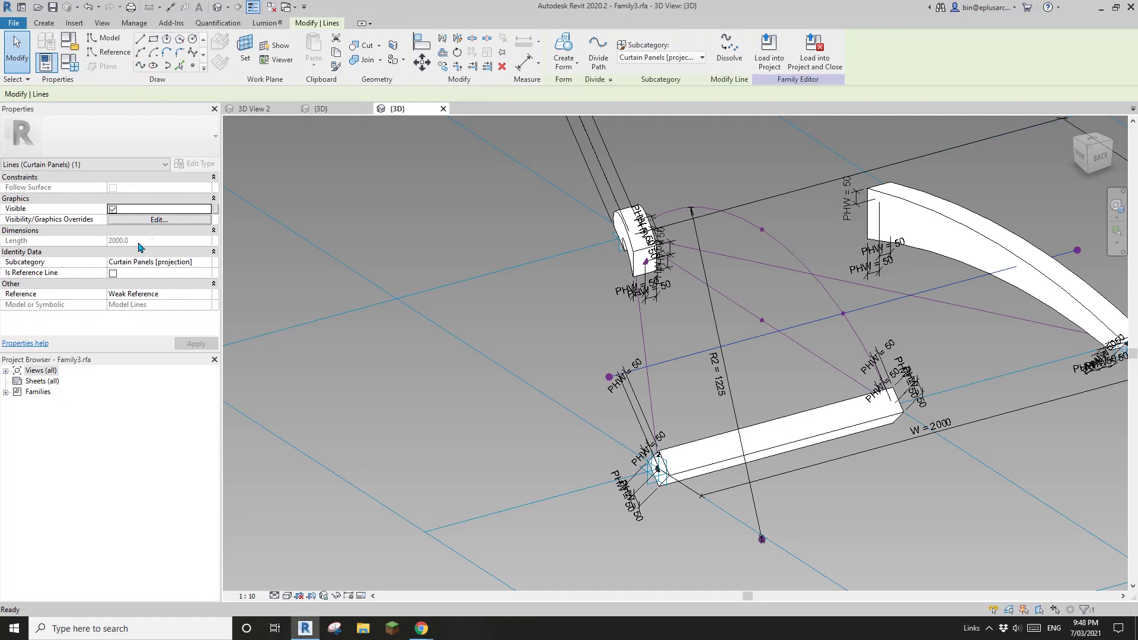
click(113, 273)
click(338, 282)
Step: Slide the lower arc point along the central arc to a normalized curve parameter of about 0.845 and check the attached reference line
scroll(338, 282, down, 3)
shift+middle_drag(338, 282, 652, 320)
scroll(673, 324, up, 3)
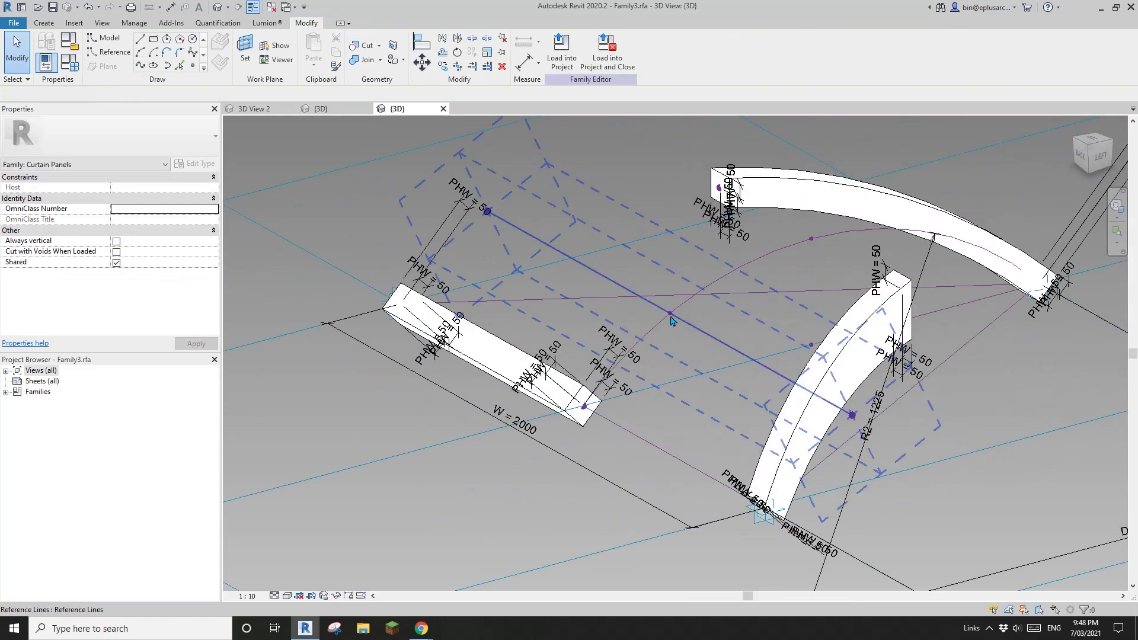
drag(670, 314, 717, 298)
drag(655, 343, 650, 341)
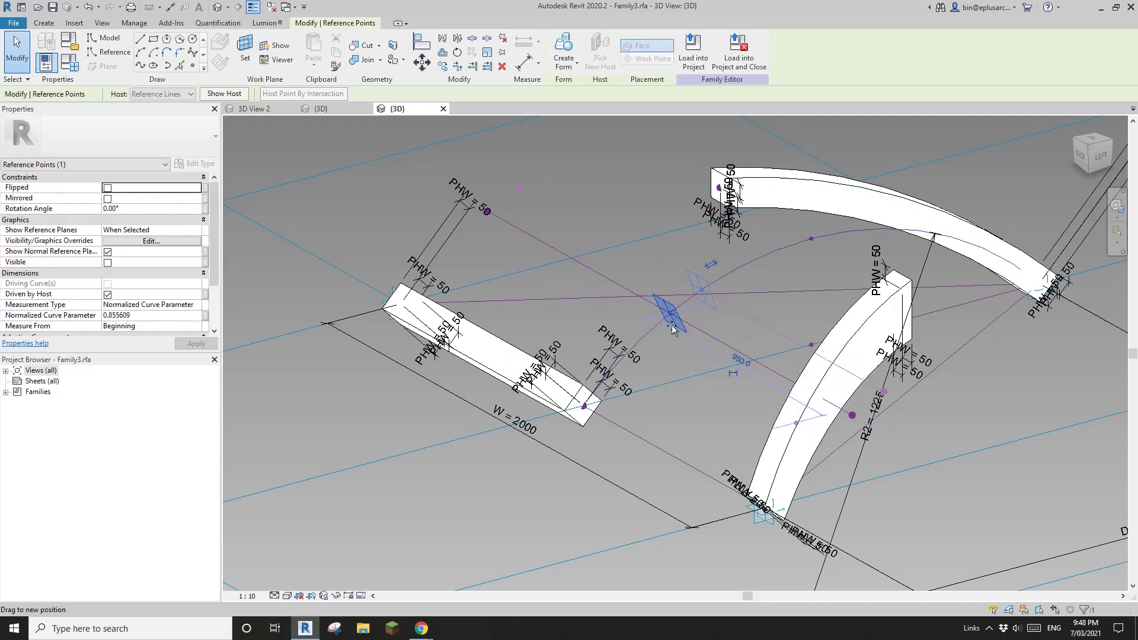
scroll(650, 340, down, 2)
shift+middle_drag(650, 341, 699, 367)
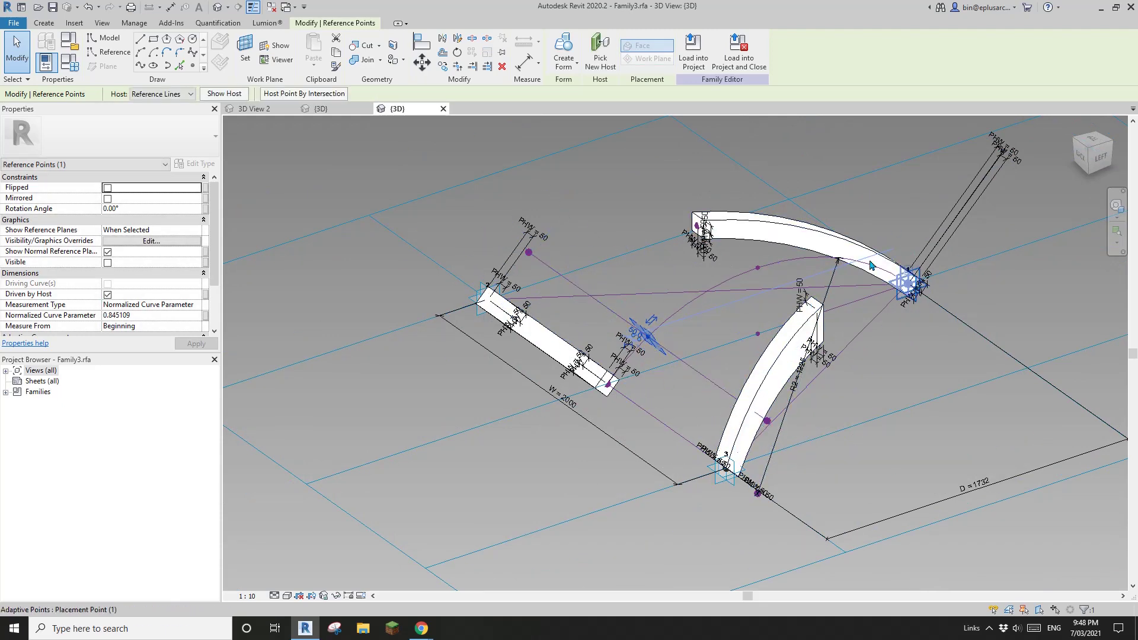
scroll(662, 369, up, 2)
shift+middle_drag(652, 359, 612, 340)
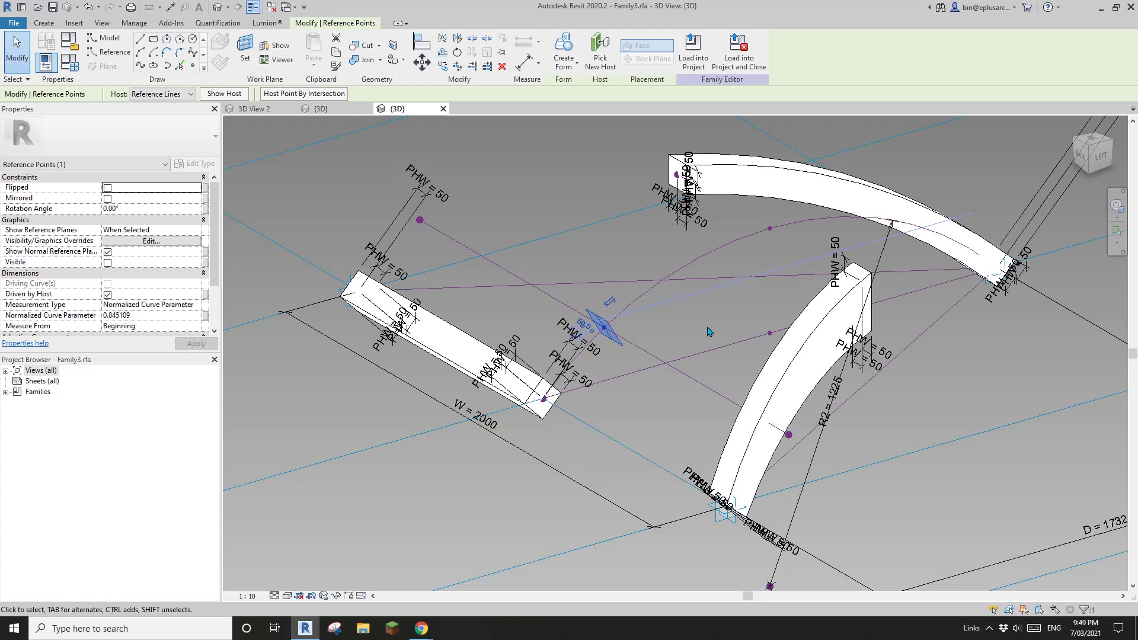
shift+middle_drag(707, 330, 634, 324)
scroll(650, 316, up, 2)
scroll(634, 324, down, 2)
key(Escape)
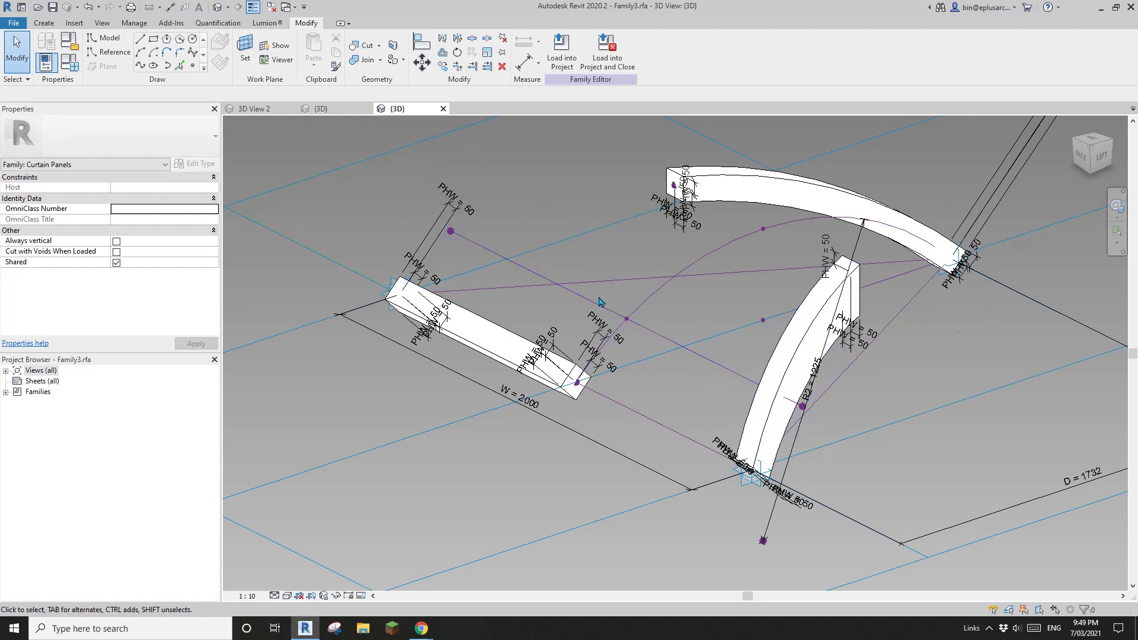
Step: Copy the lower arc point and its two offset points a short distance up the central arc
shift+middle_drag(719, 305, 826, 259)
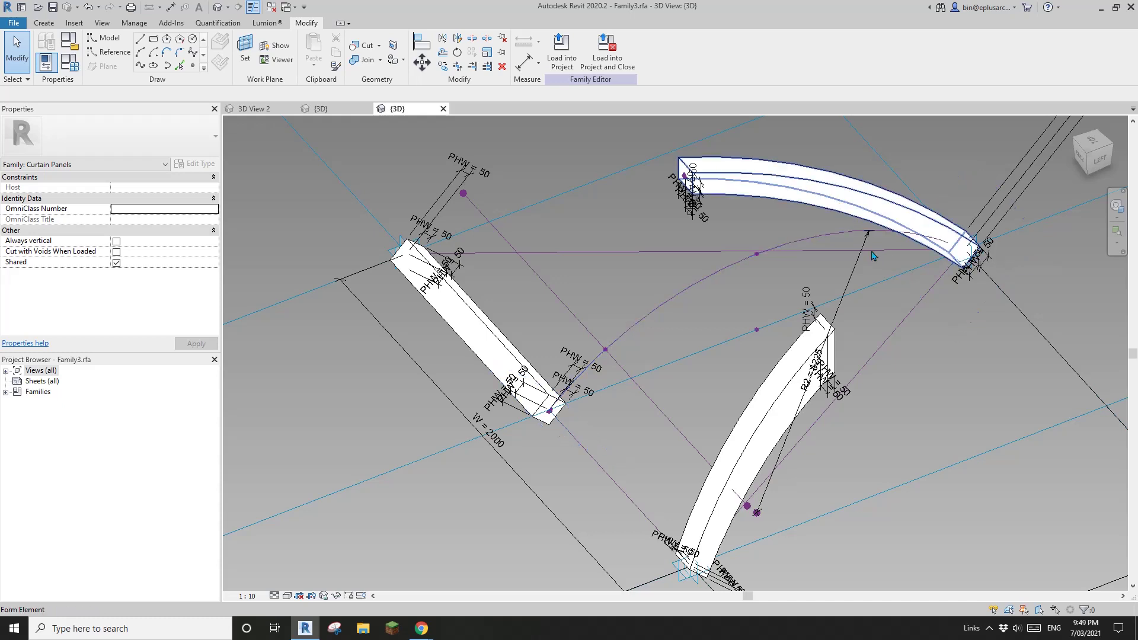
middle_drag(606, 350, 606, 356)
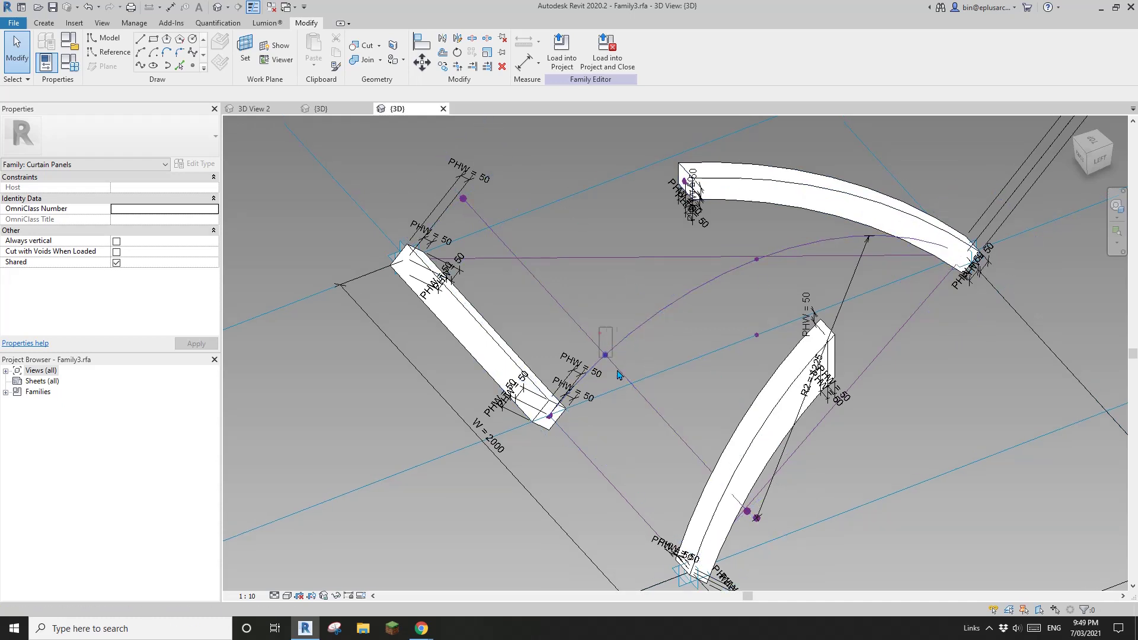
click(606, 356)
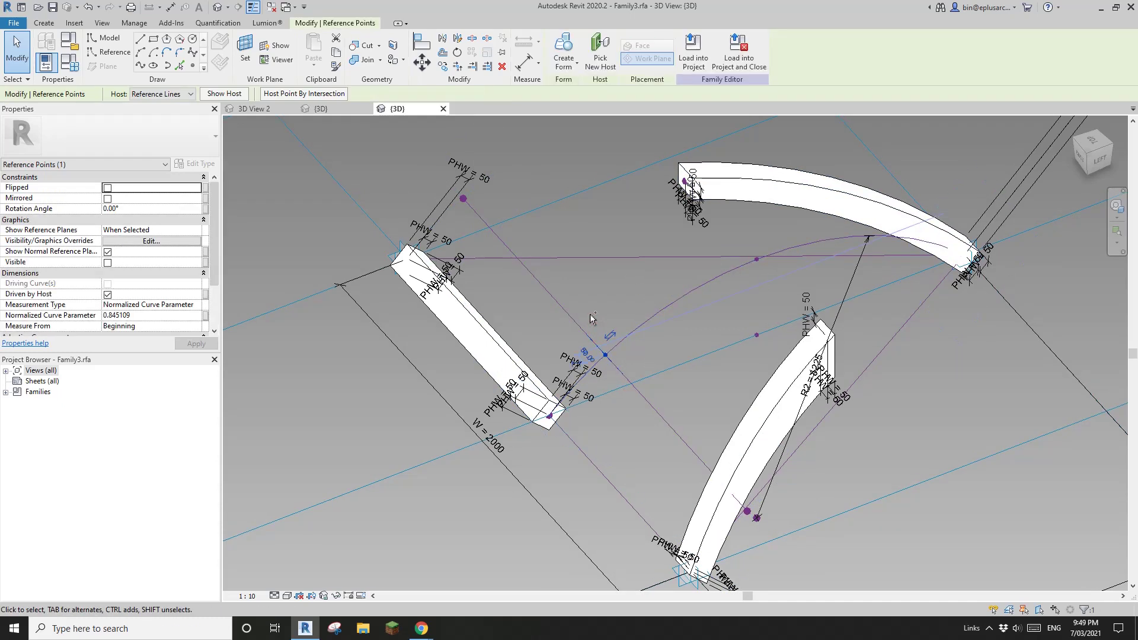
ctrl+click(463, 201)
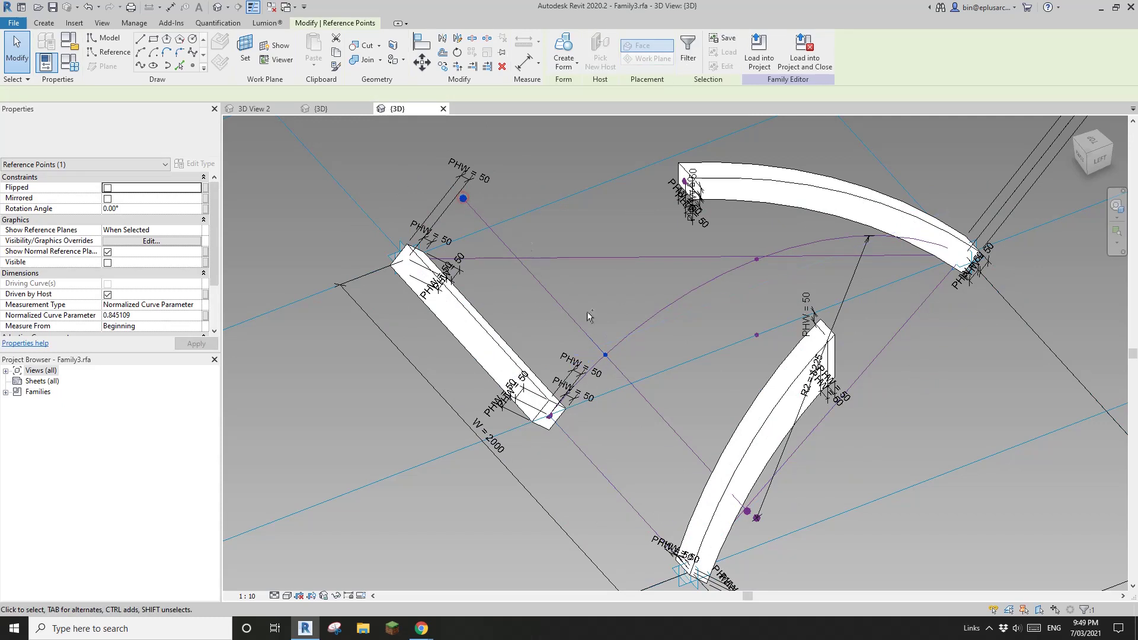
ctrl+click(749, 514)
key(c)
key(o)
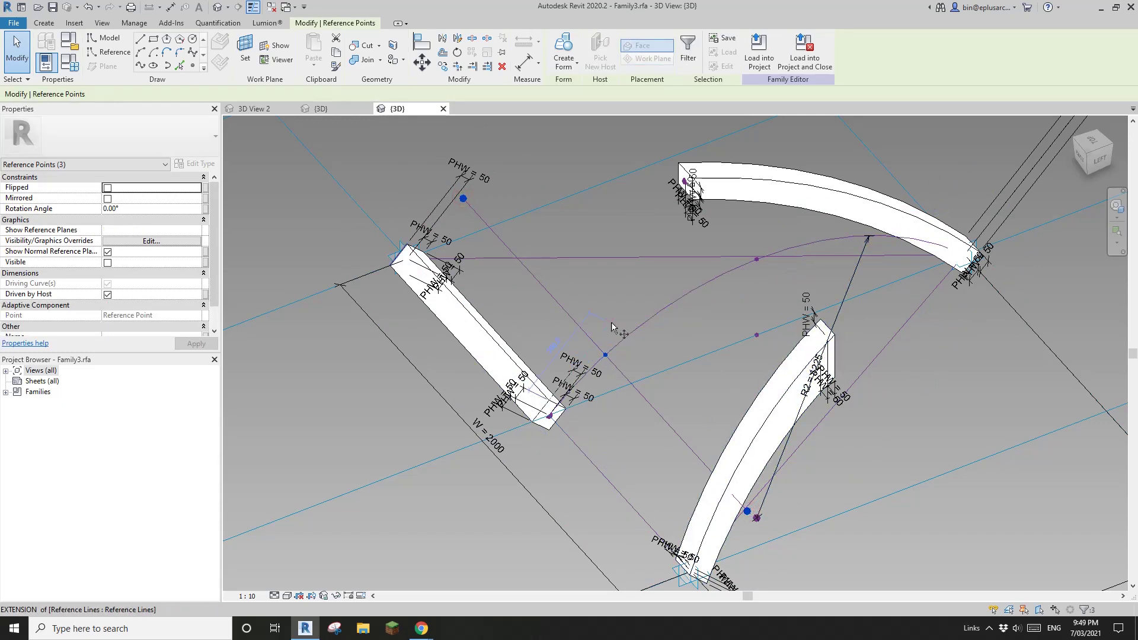
click(611, 323)
click(650, 287)
key(Escape)
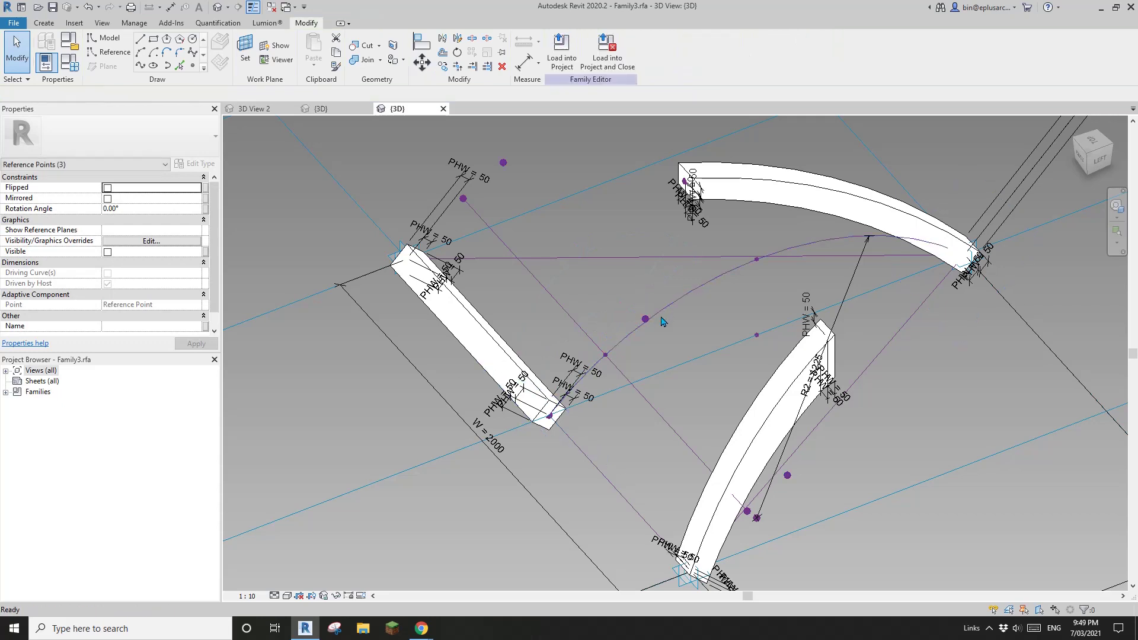
Step: Rehost the copied middle point onto the central arc, just above the lower arc point
click(645, 320)
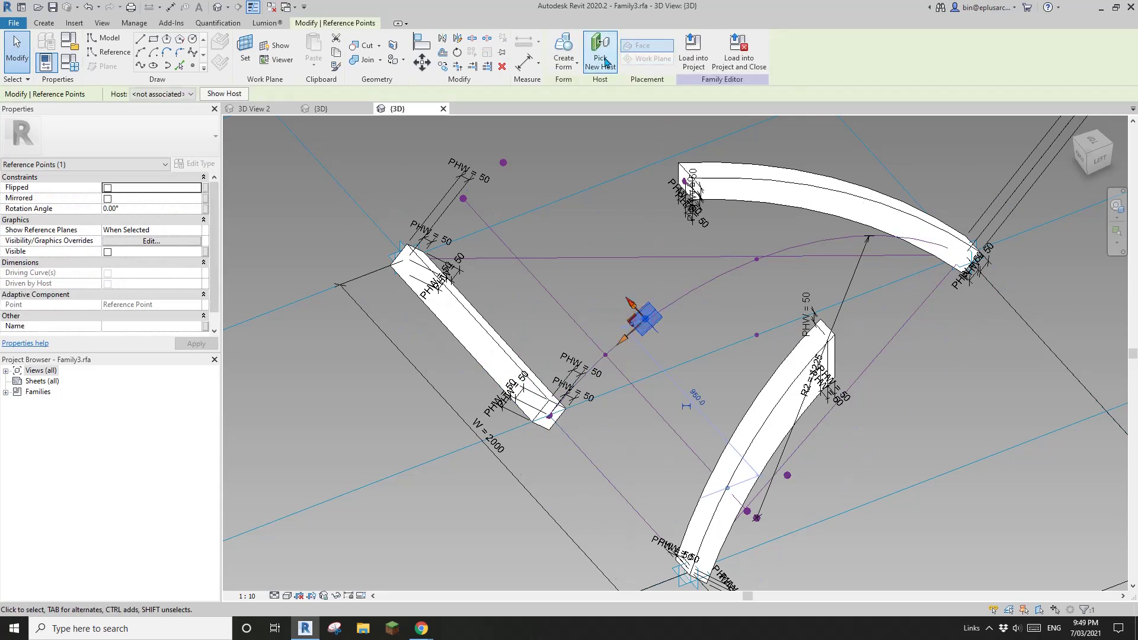
key(l)
key(i)
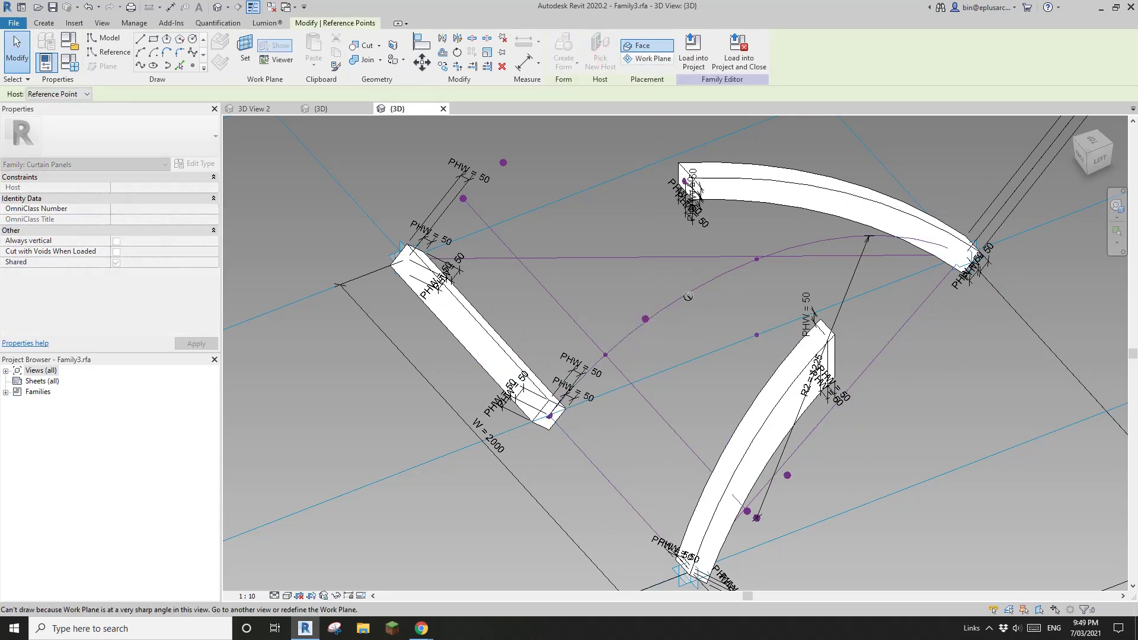
shift+middle_drag(693, 320, 699, 347)
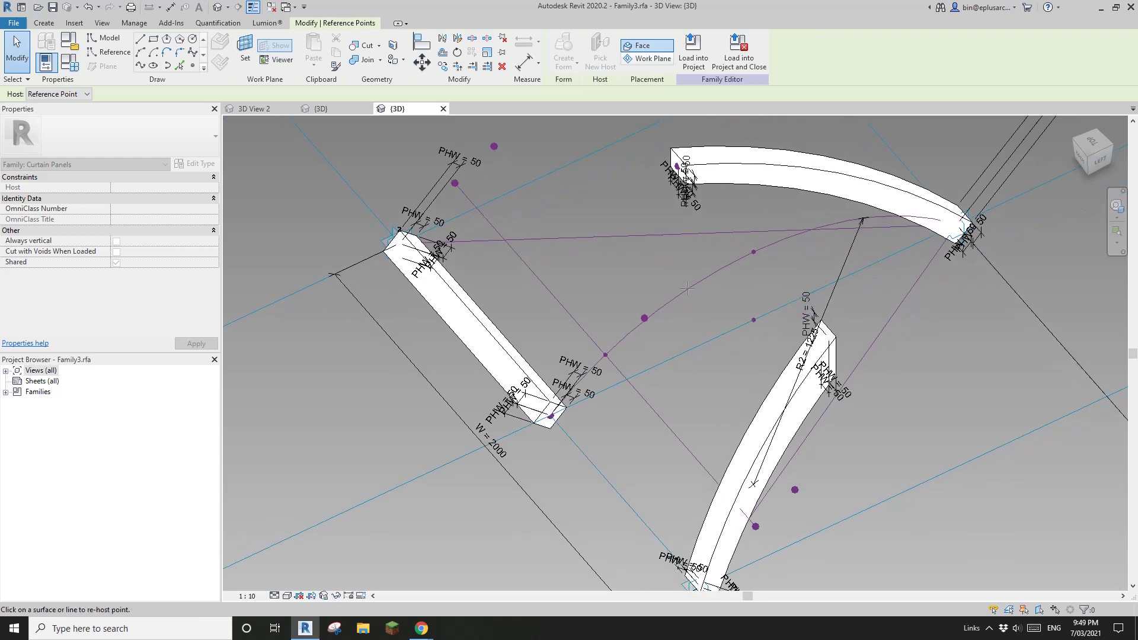
click(689, 288)
key(Escape)
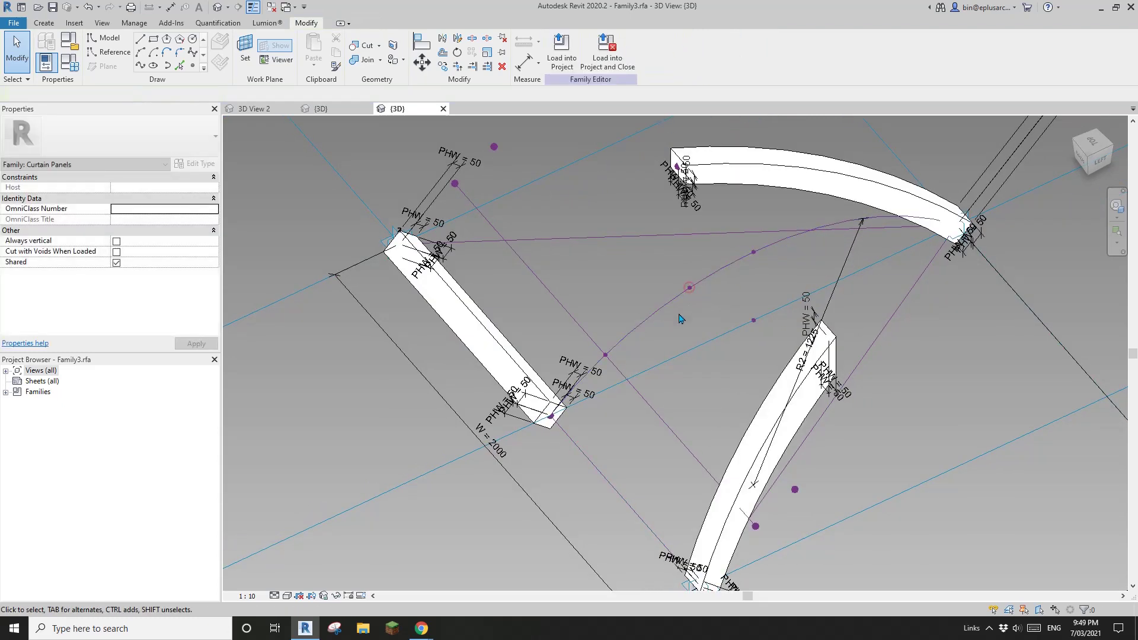
Step: Slide the rehosted middle point along the central arc to a normalized curve parameter of about 0.706
shift+middle_drag(715, 289, 694, 296)
click(690, 290)
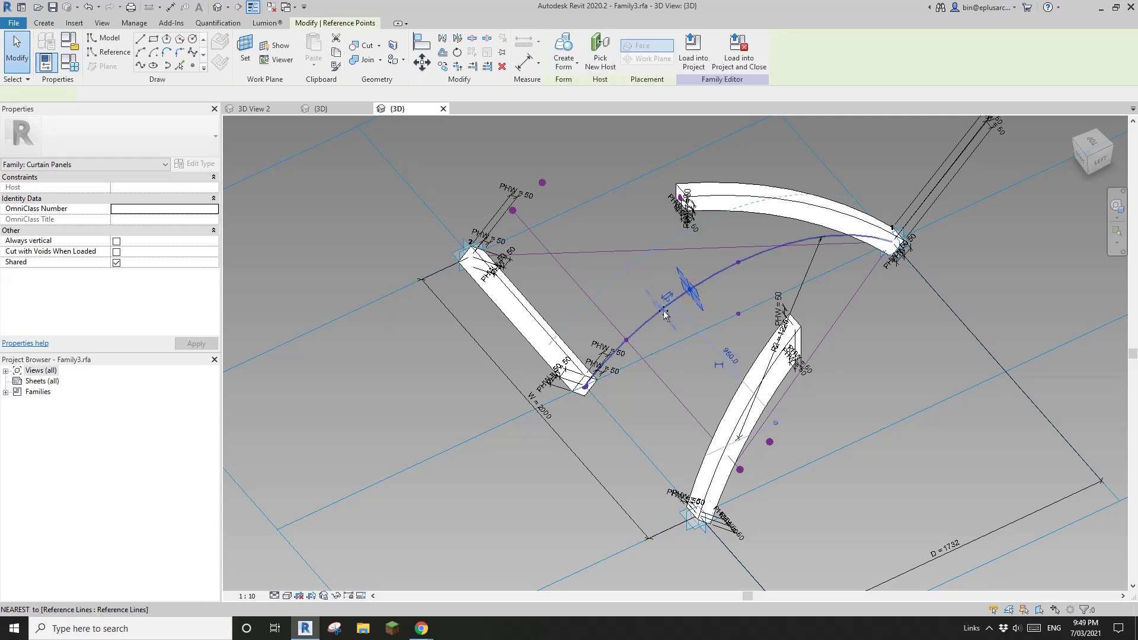
drag(676, 301, 712, 287)
drag(666, 318, 665, 318)
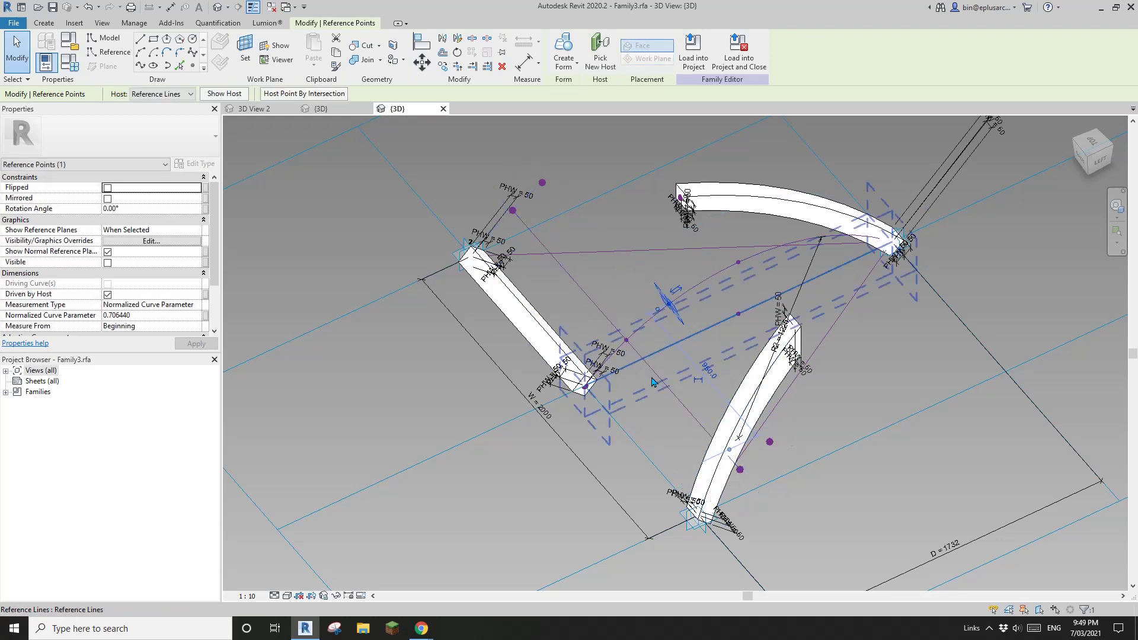
click(656, 286)
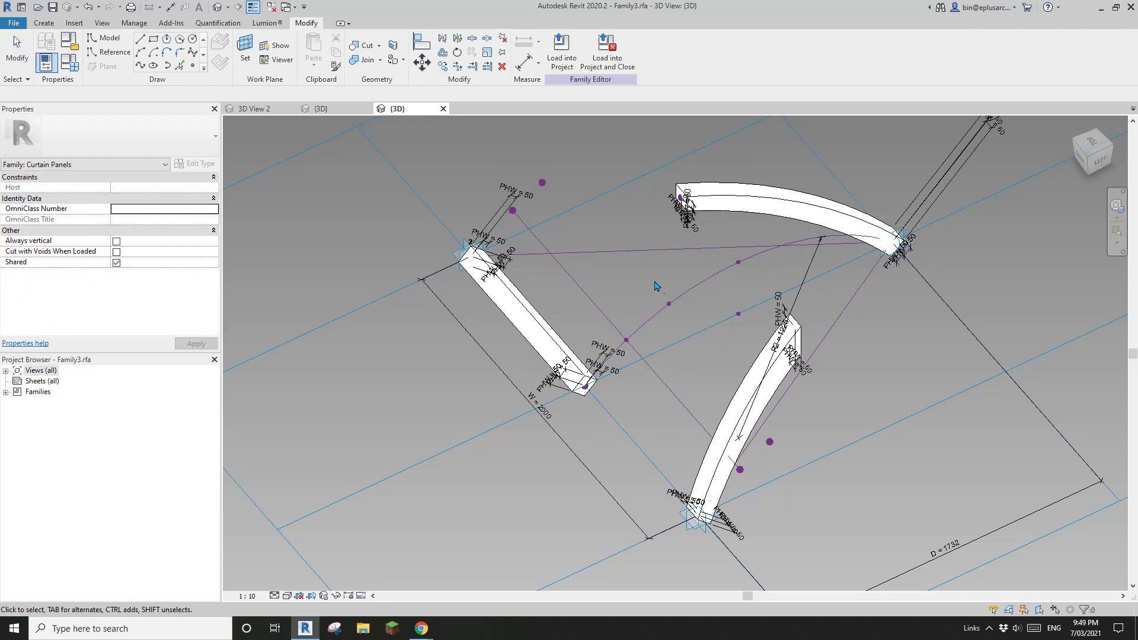
Step: Delete the copied arc point together with its two copied offset points
click(770, 442)
key(Delete)
click(541, 182)
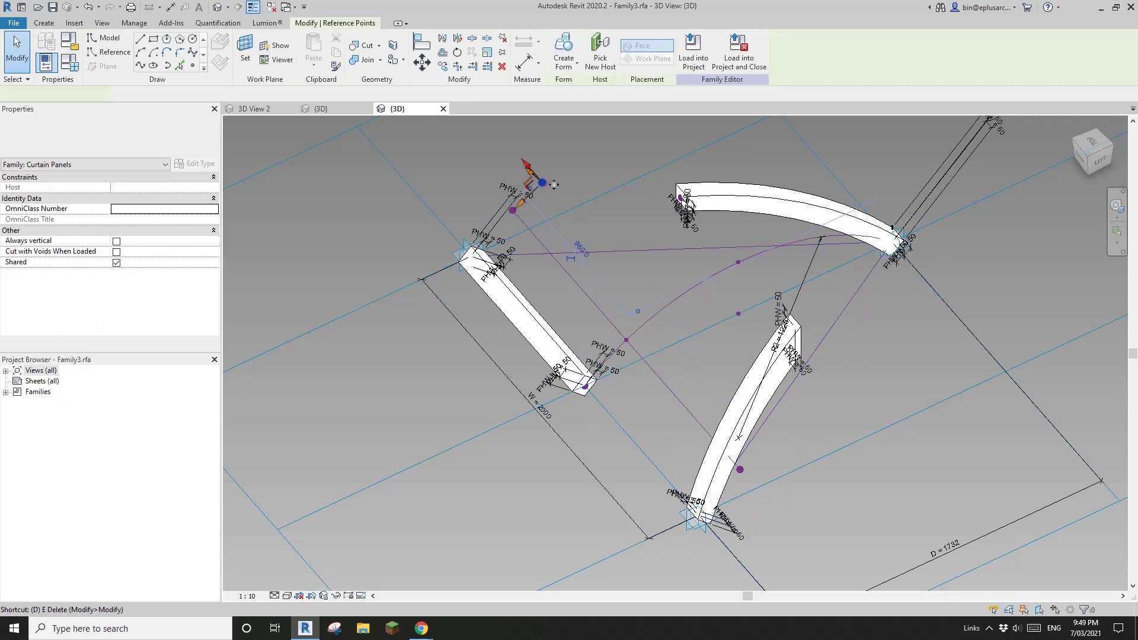
Step: Copy the lower arc point, its two offset points and their connecting reference line up along the central arc
click(548, 249)
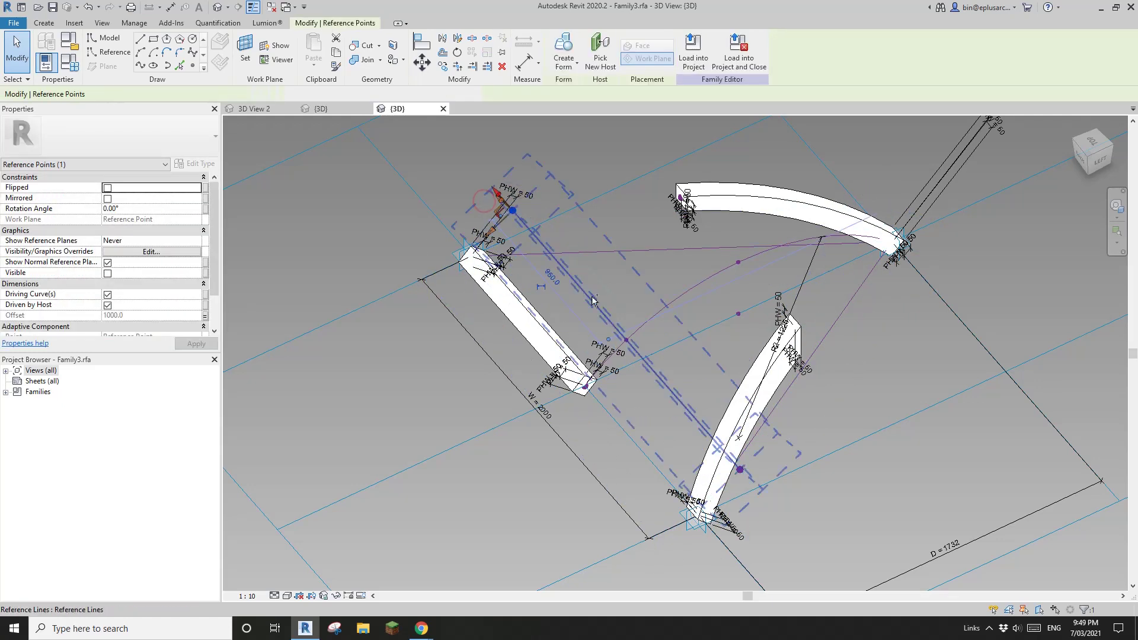
ctrl+click(624, 316)
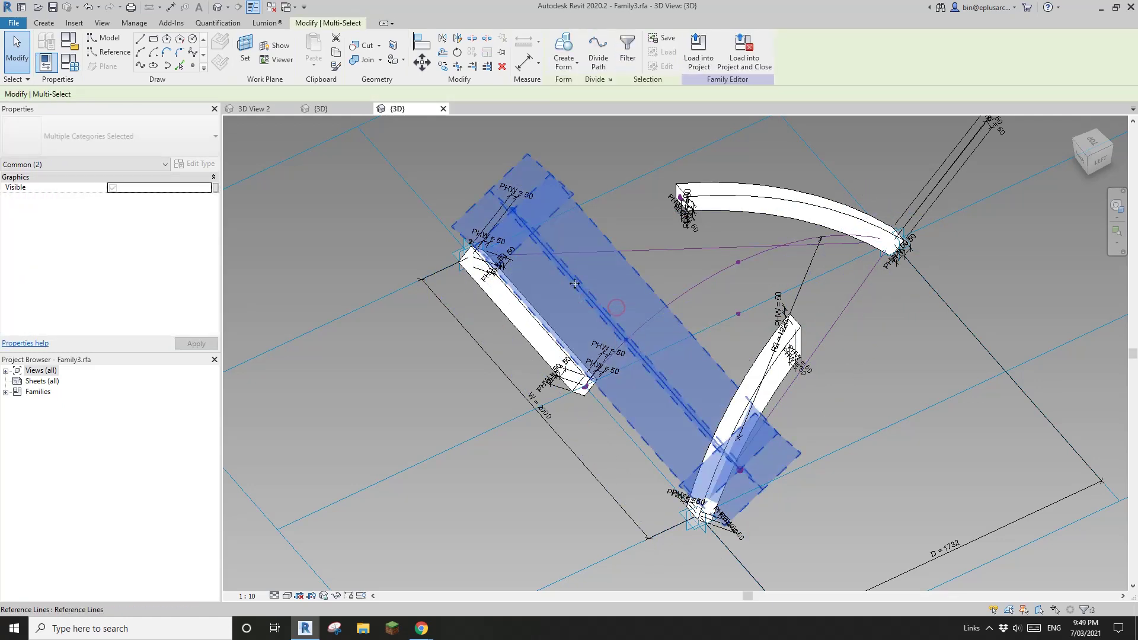
ctrl+click(741, 473)
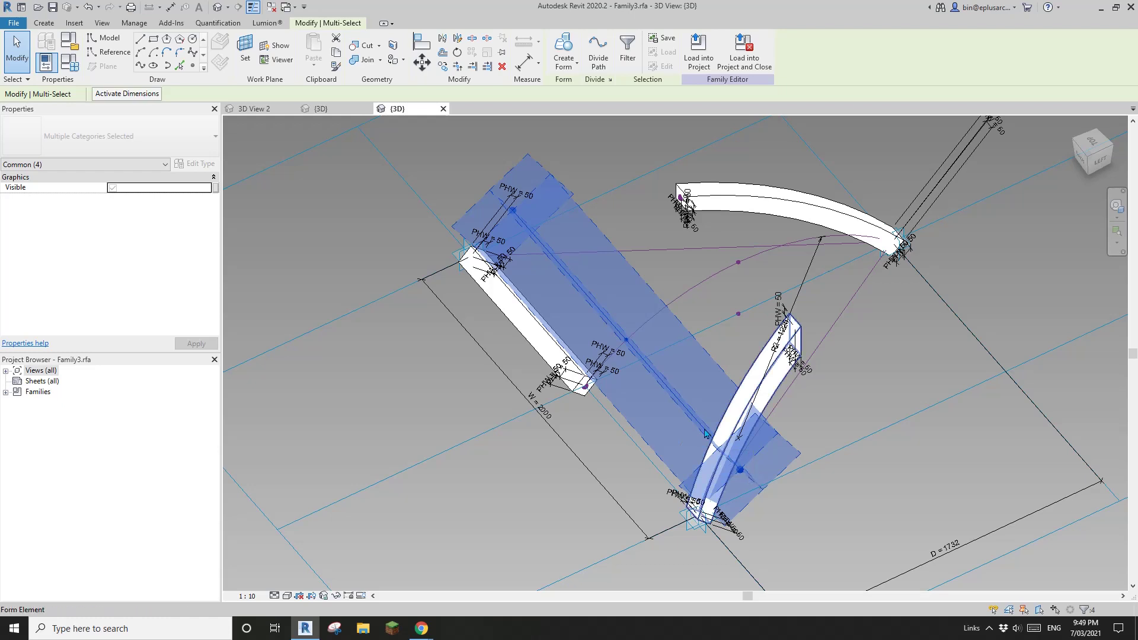
shift+middle_drag(760, 483, 659, 307)
key(Escape)
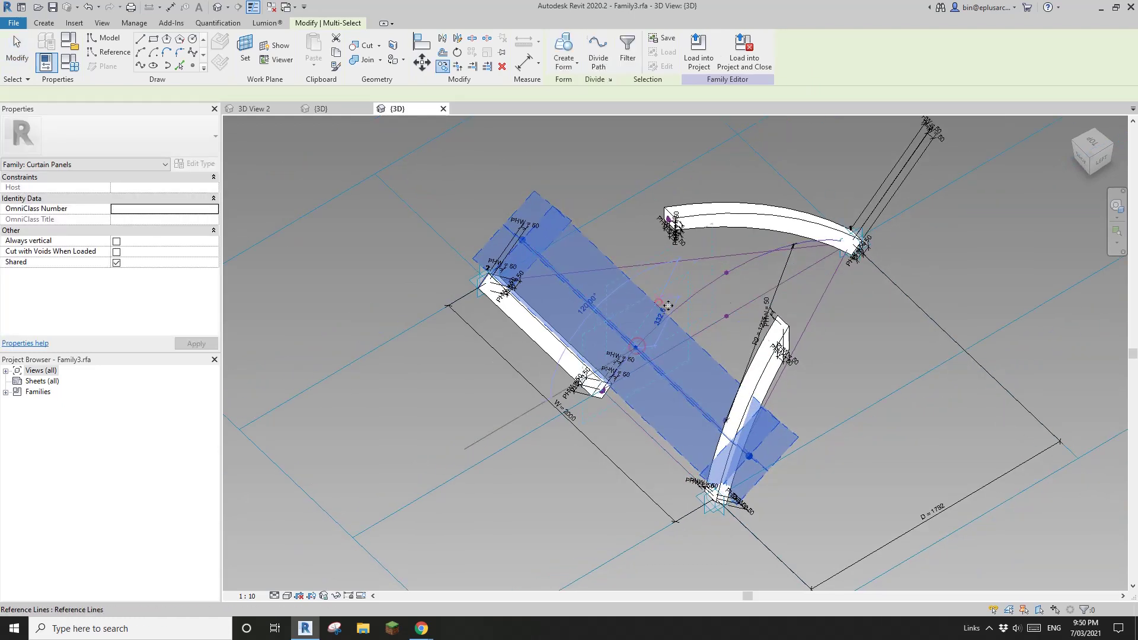
Step: Rehost the copied middle point onto the central arc and delete the copied reference line and offset points
click(660, 299)
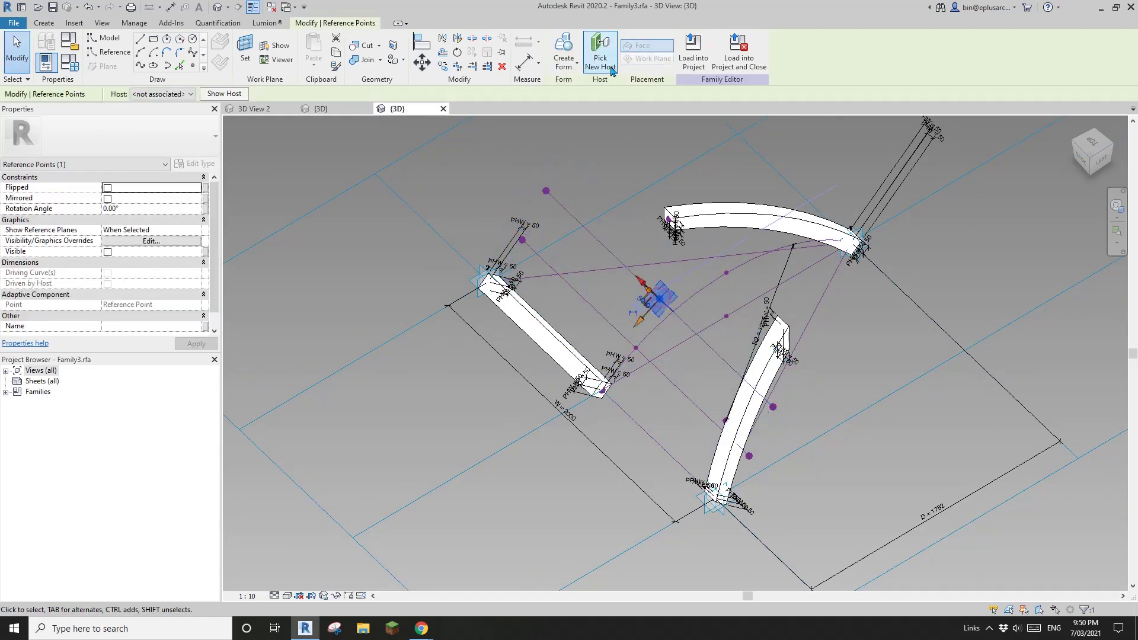
drag(663, 300, 690, 298)
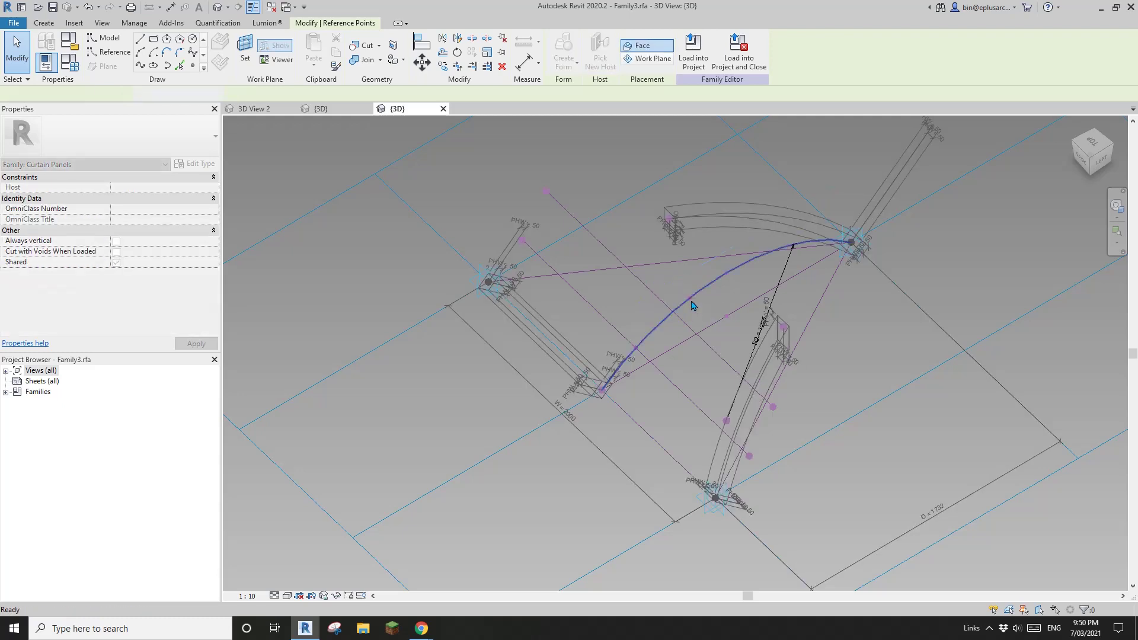
shift+middle_drag(703, 344, 698, 328)
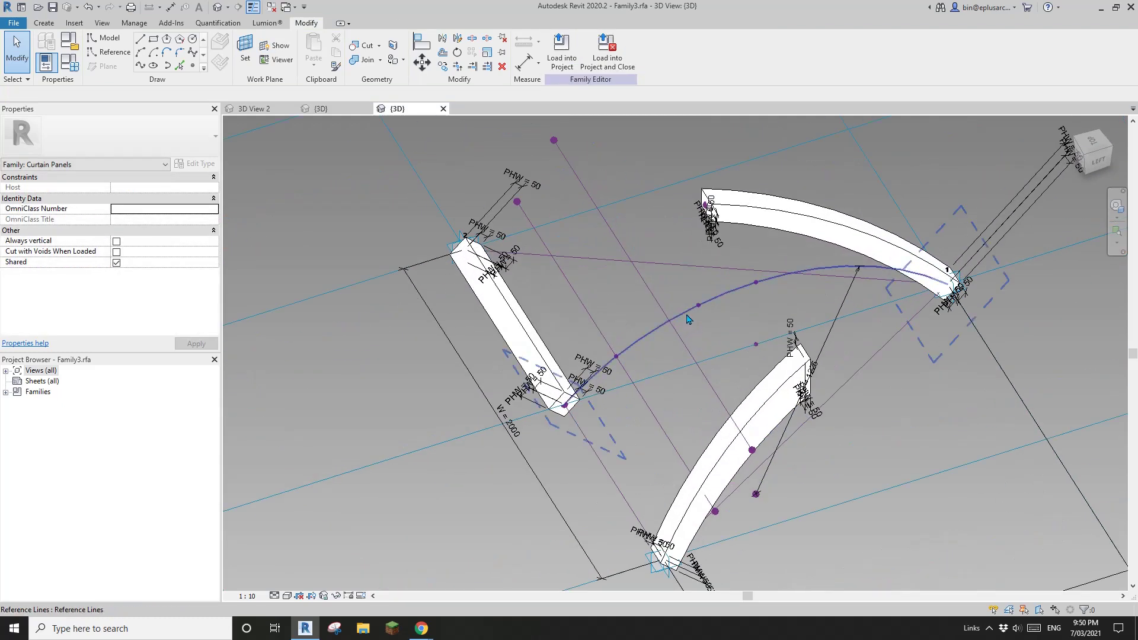
click(651, 293)
key(Escape)
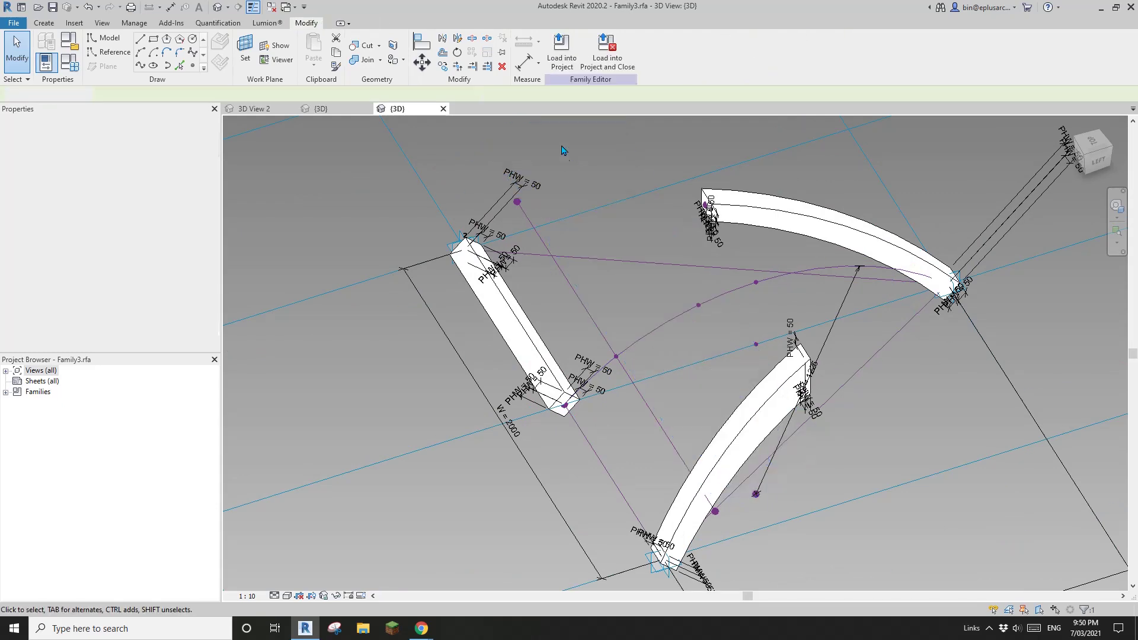
Step: Place a new reference point hosted on the work plane of the copied arc point, at that point's location
shift+middle_drag(610, 246, 672, 263)
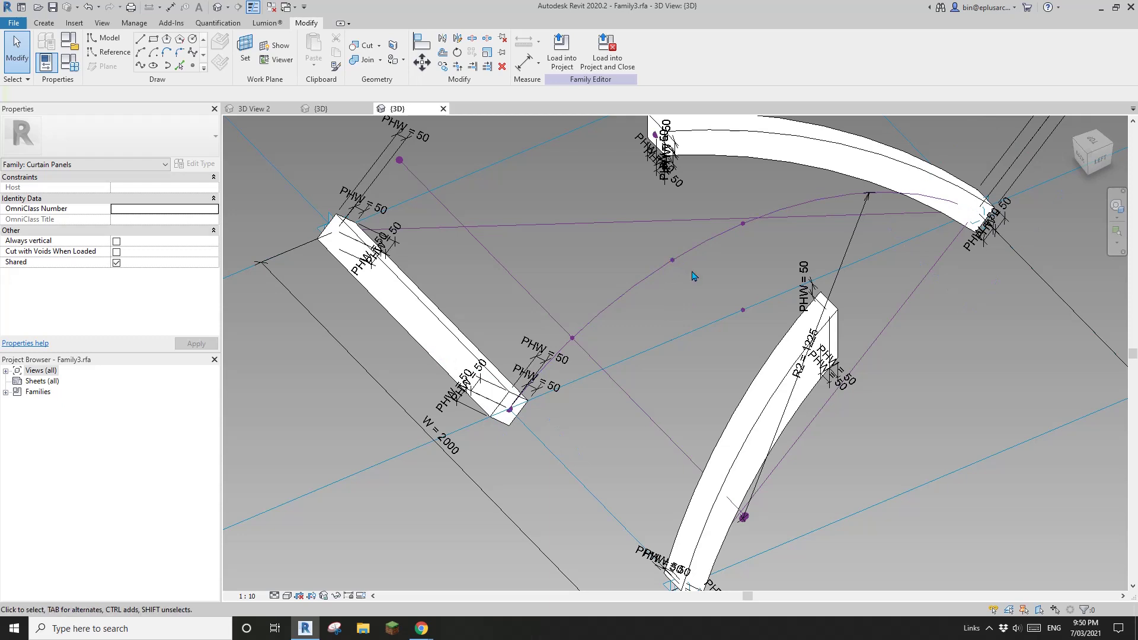
shift+middle_drag(657, 282, 352, 162)
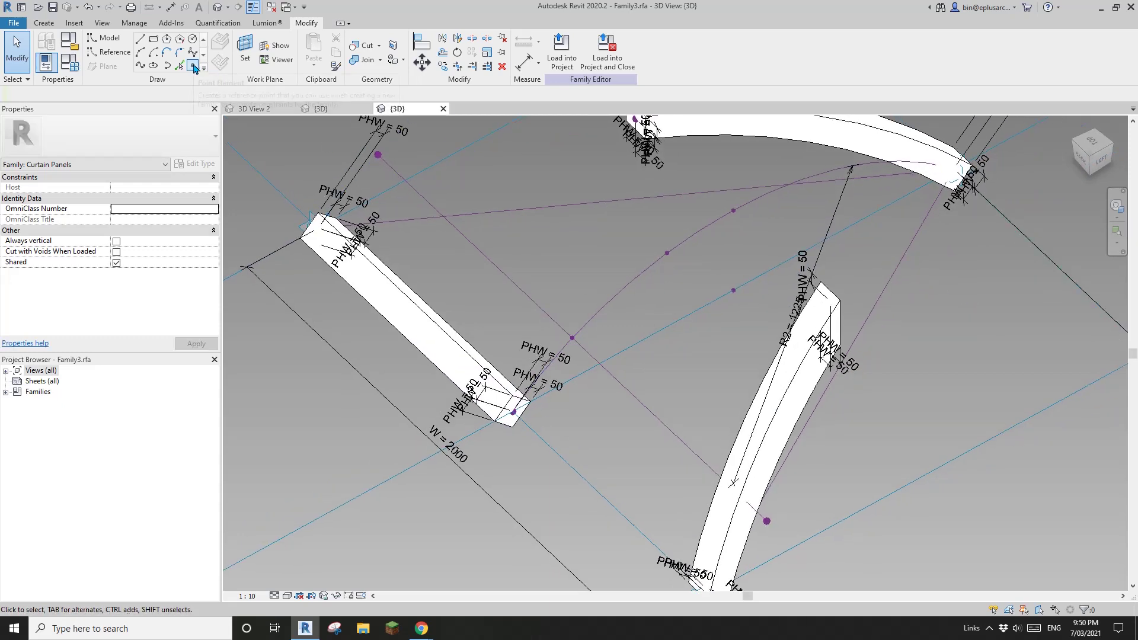
click(194, 67)
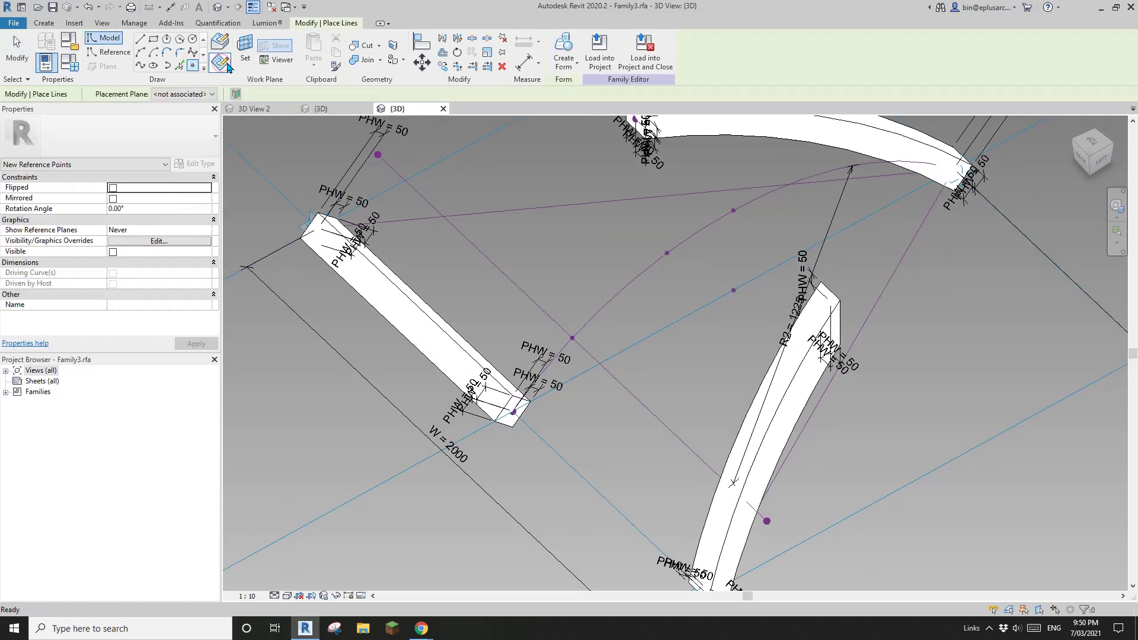
click(245, 55)
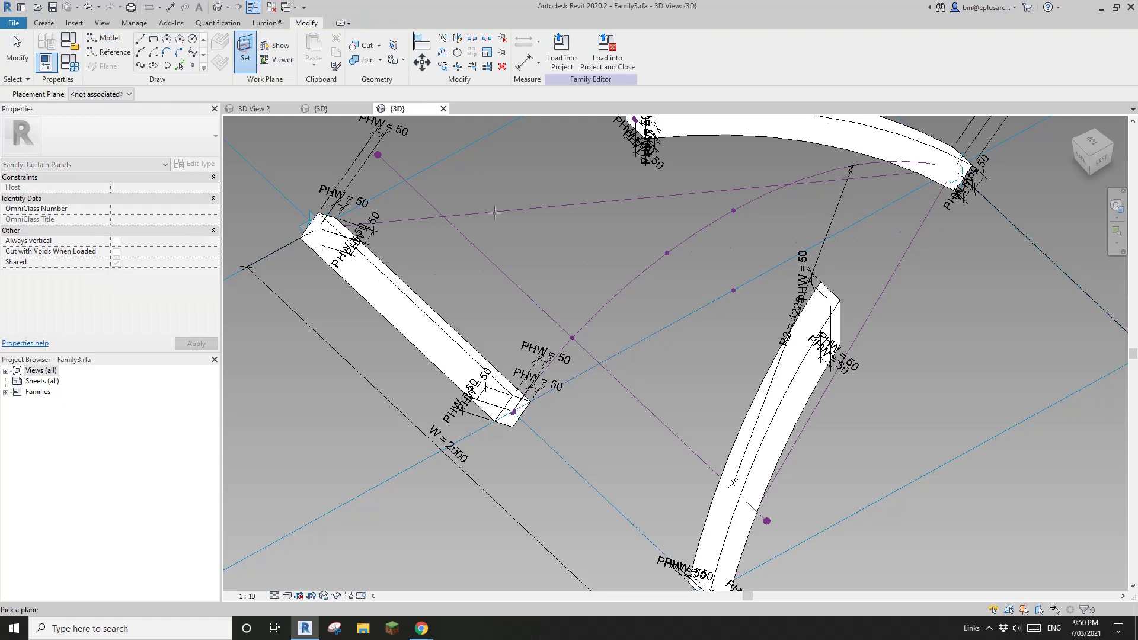
click(667, 253)
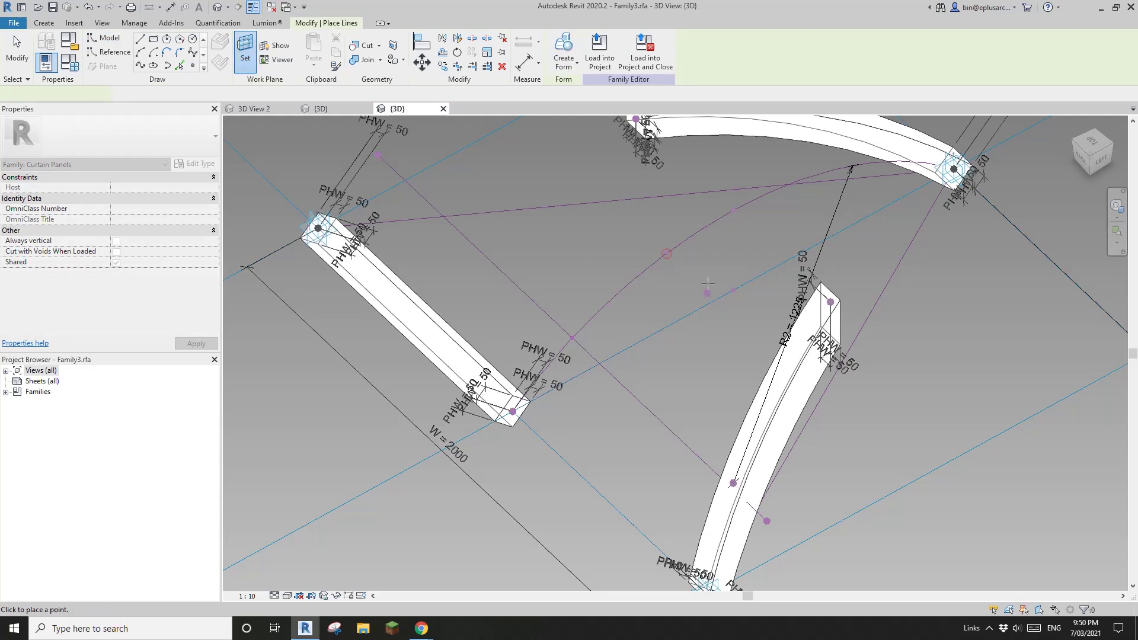
click(666, 253)
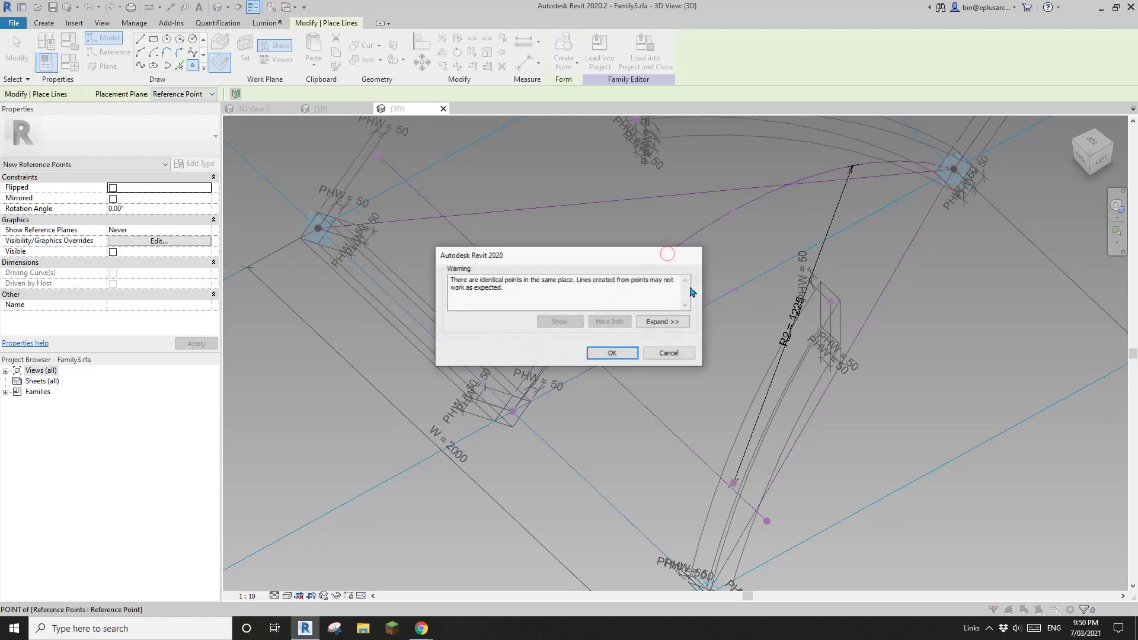
click(622, 355)
key(Escape)
key(Escape)
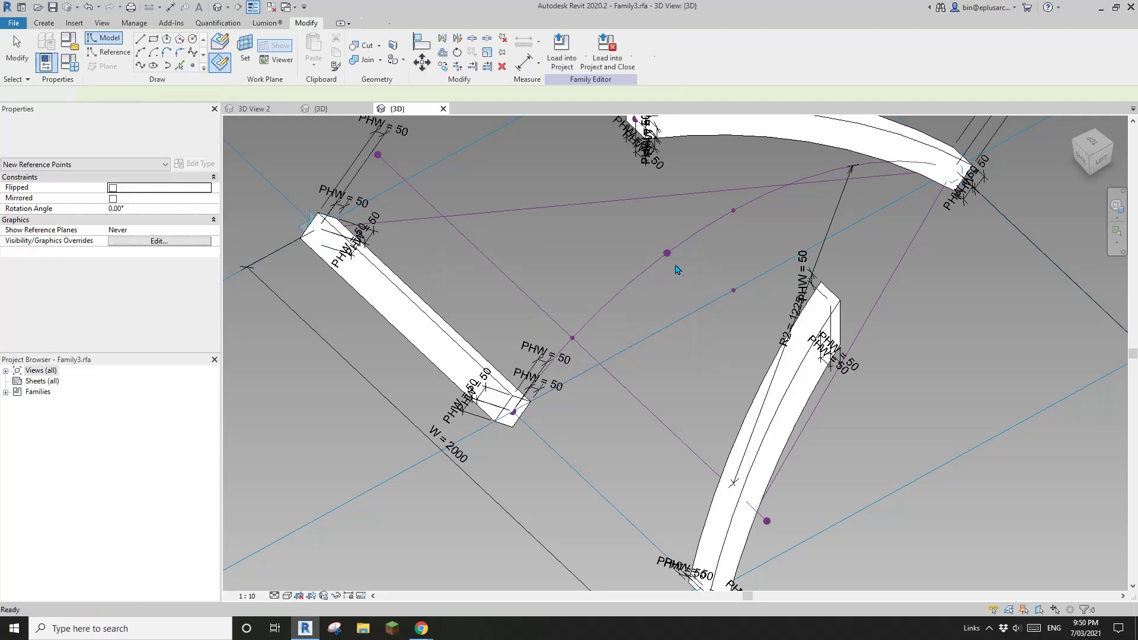
Step: Set the offset of the newly hosted reference point to 100
click(667, 253)
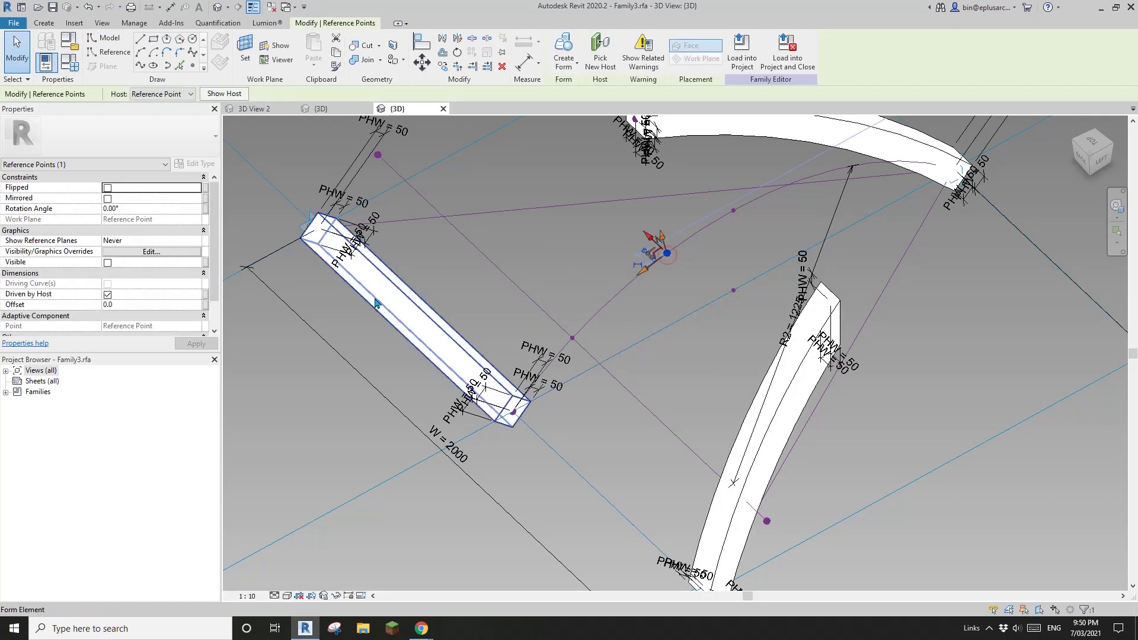
click(183, 305)
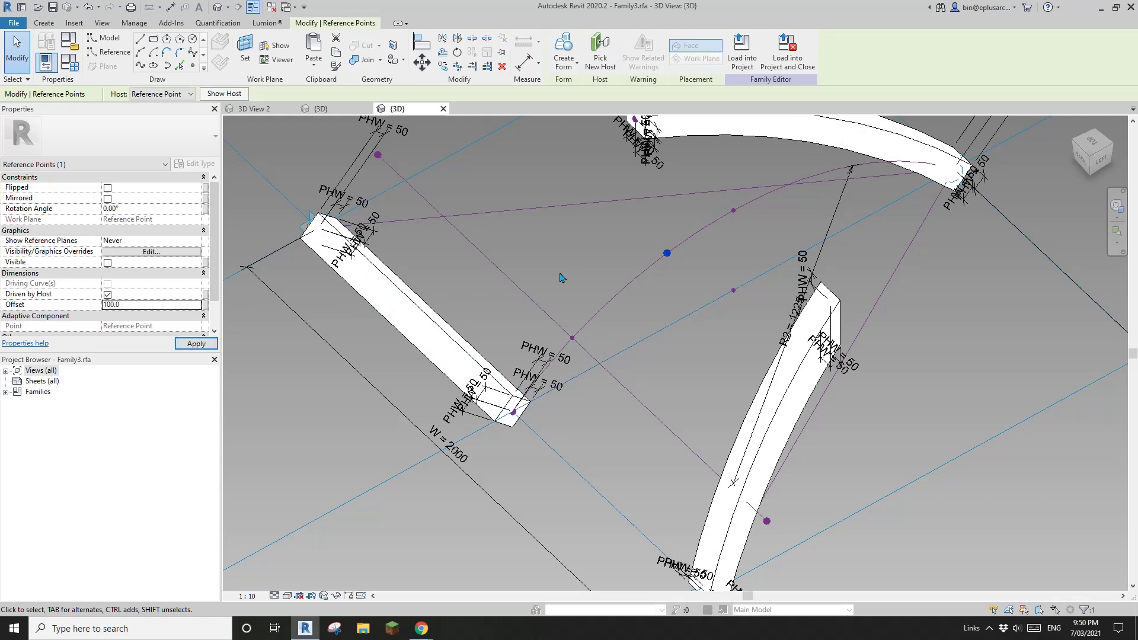
key(Escape)
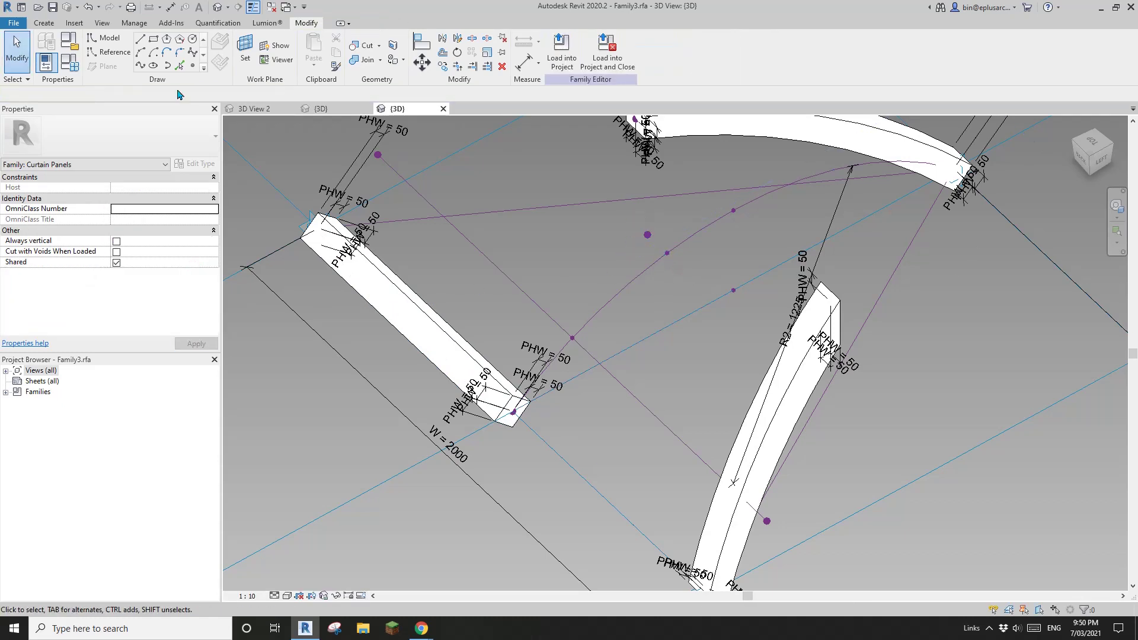
Step: Place a second reference point at the copied arc point, hosted on the same work plane
click(192, 67)
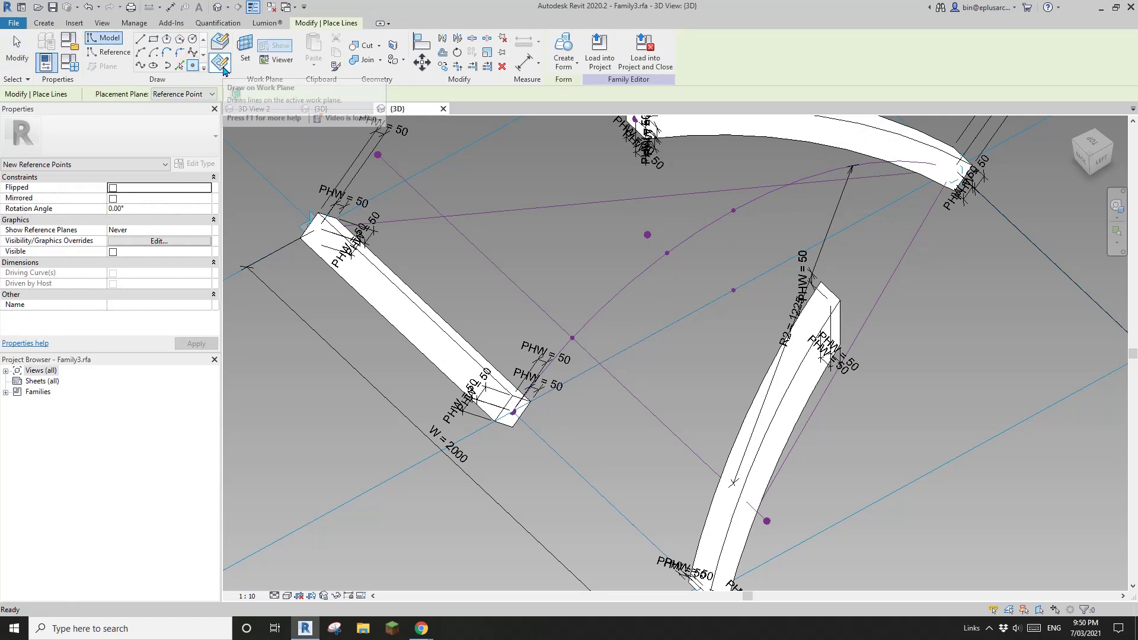
click(245, 58)
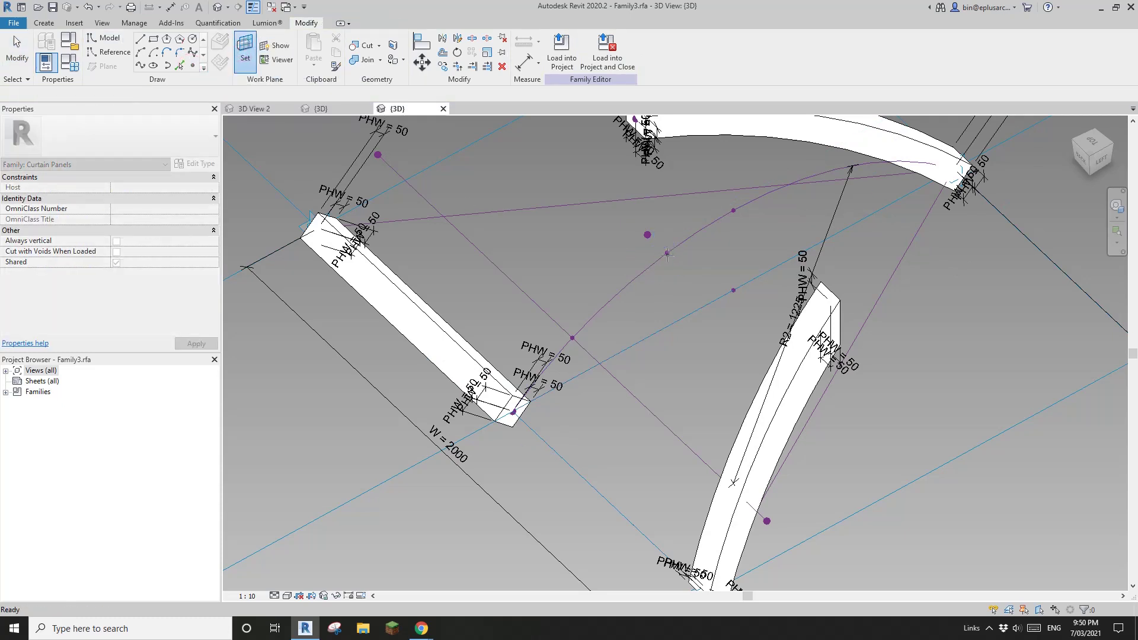
click(668, 254)
click(668, 254)
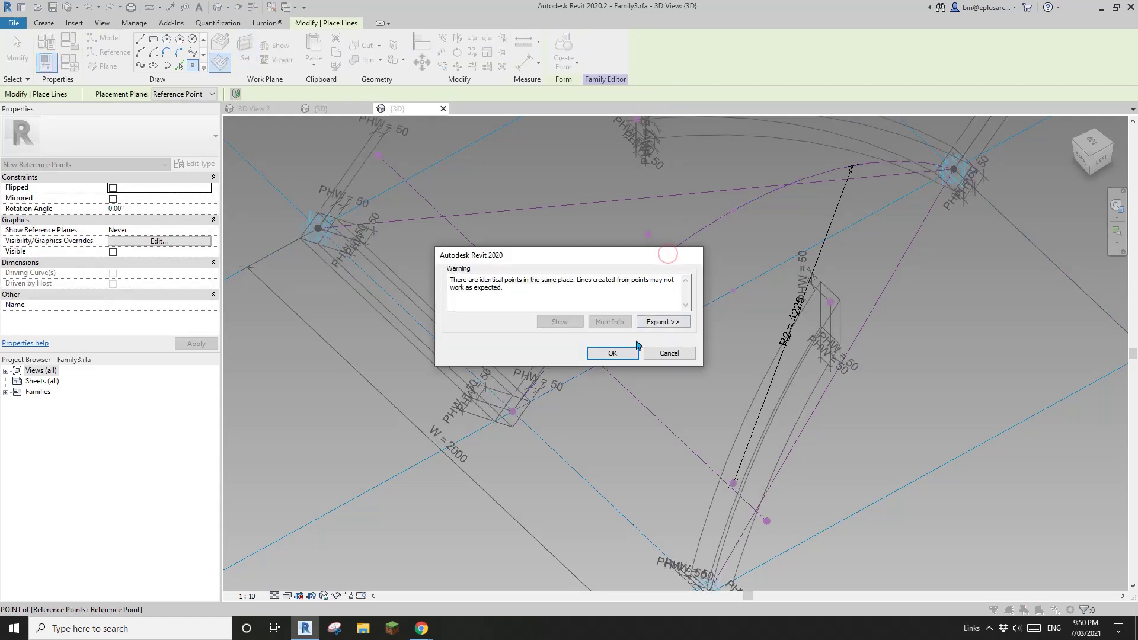
click(631, 353)
key(Escape)
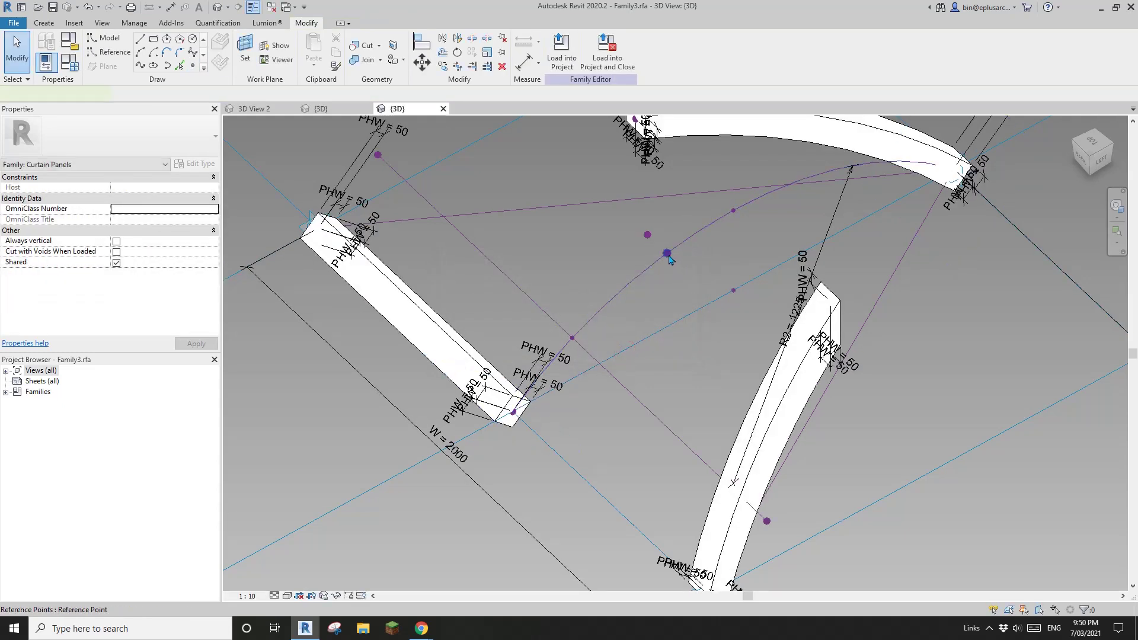
Step: Set the second hosted reference point's offset to -10
click(668, 255)
click(157, 306)
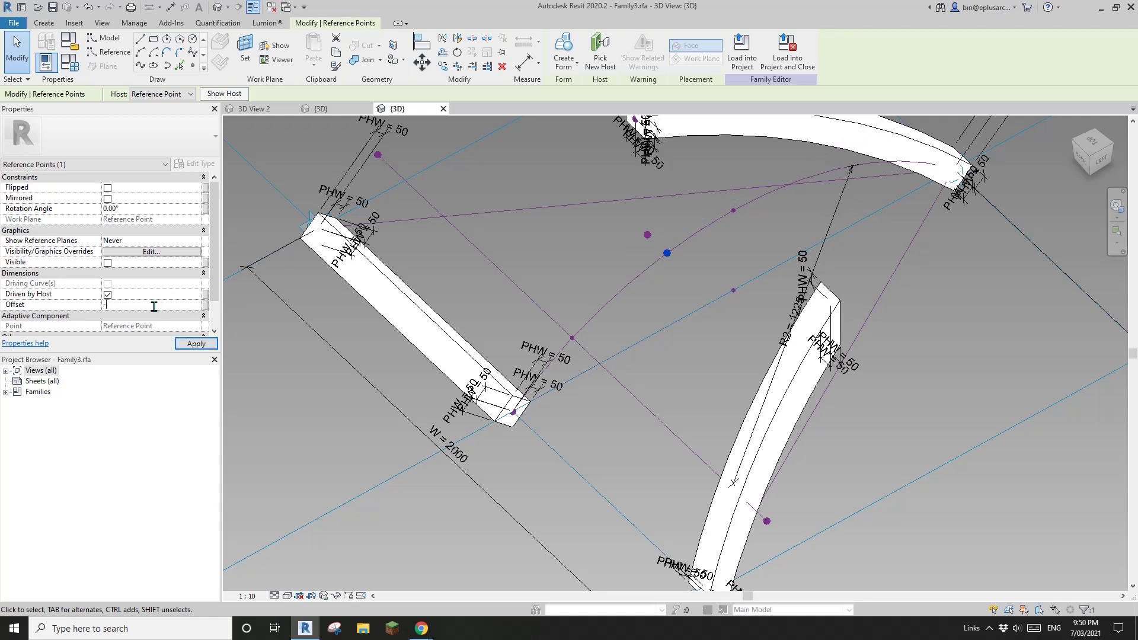
text(-10)
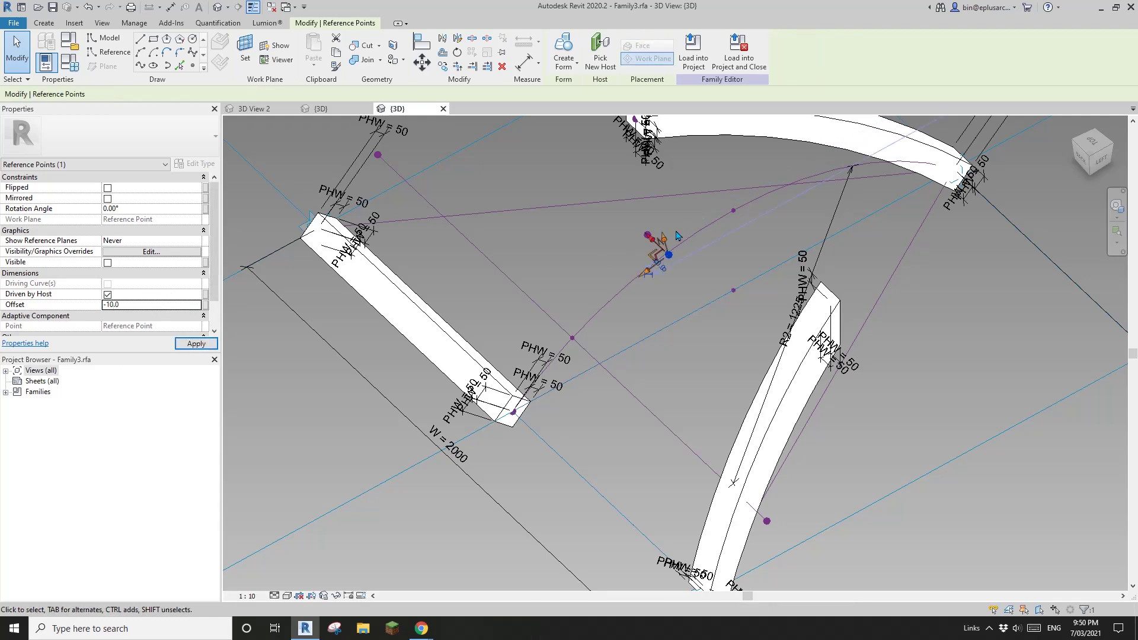
Step: Set the first hosted reference point's offset to 10, on the opposite side of the arc
scroll(622, 246, up, 5)
click(582, 246)
click(610, 243)
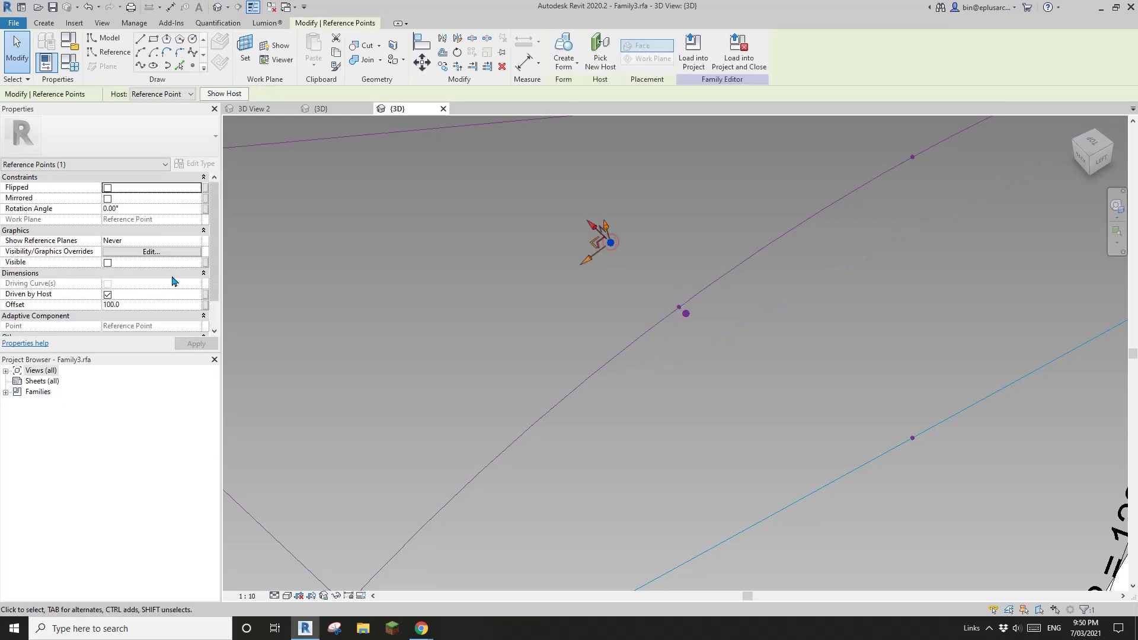
click(149, 306)
text(10)
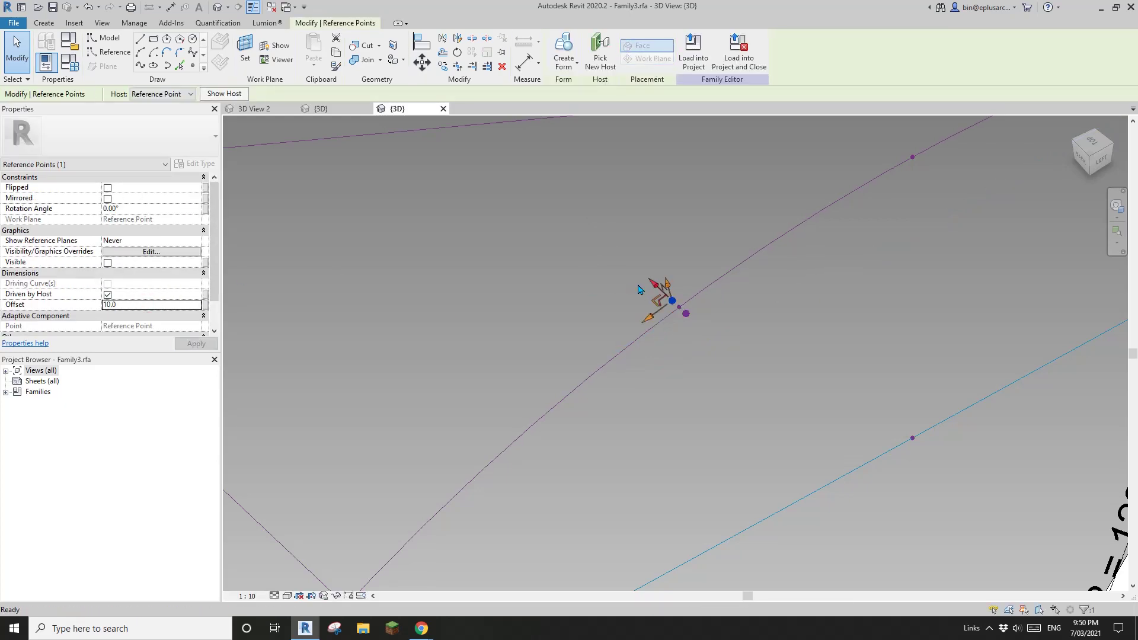
click(702, 324)
Step: Draw a spline through the two close offset points across the central arc, make it a reference line and select it
shift+middle_drag(706, 330, 764, 332)
shift+middle_drag(540, 245, 537, 226)
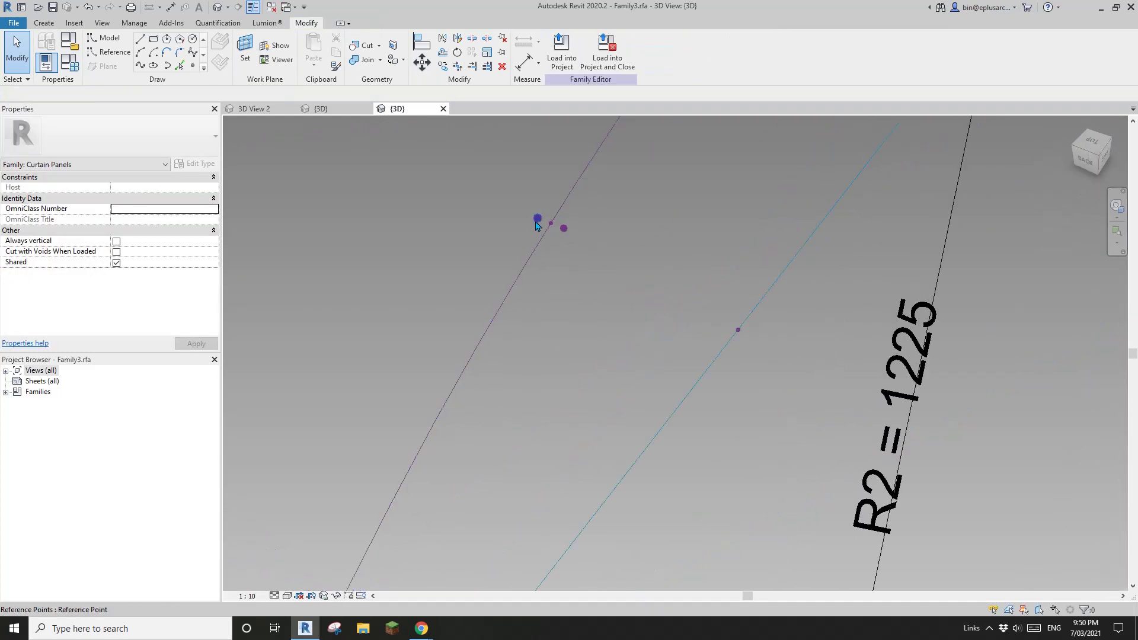
click(564, 231)
ctrl+click(539, 220)
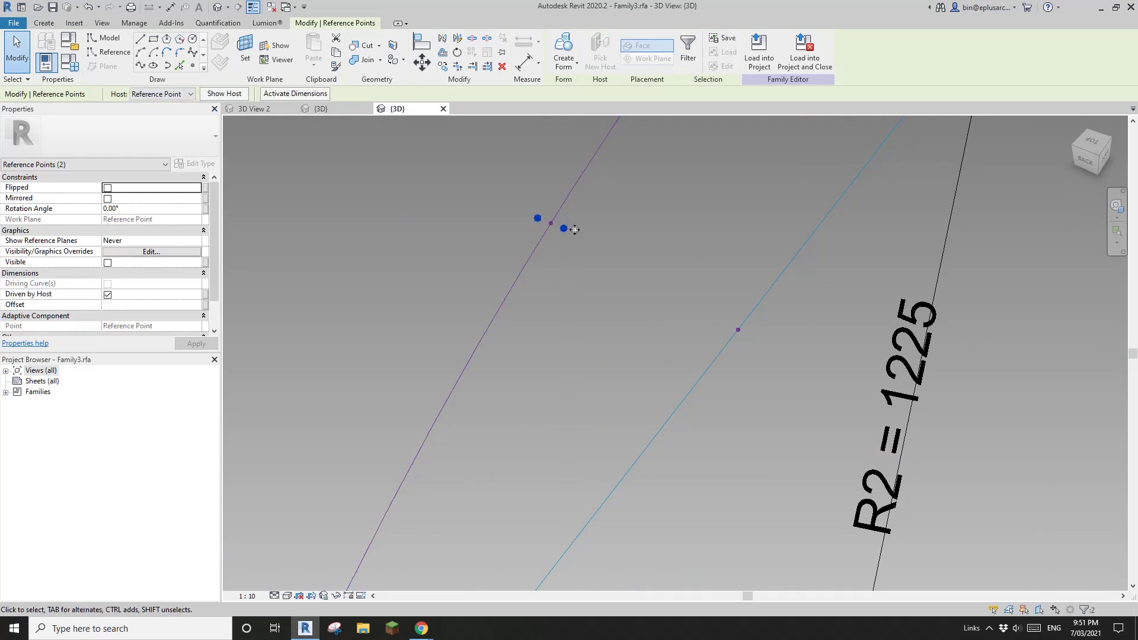
click(140, 63)
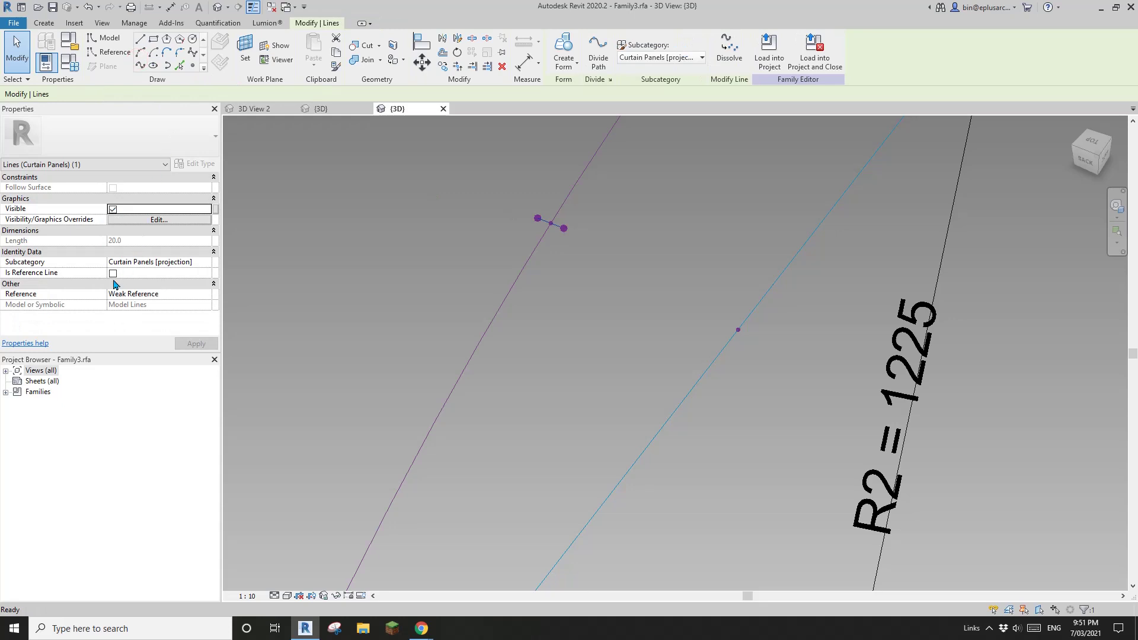
click(112, 273)
key(Escape)
scroll(556, 230, up, 5)
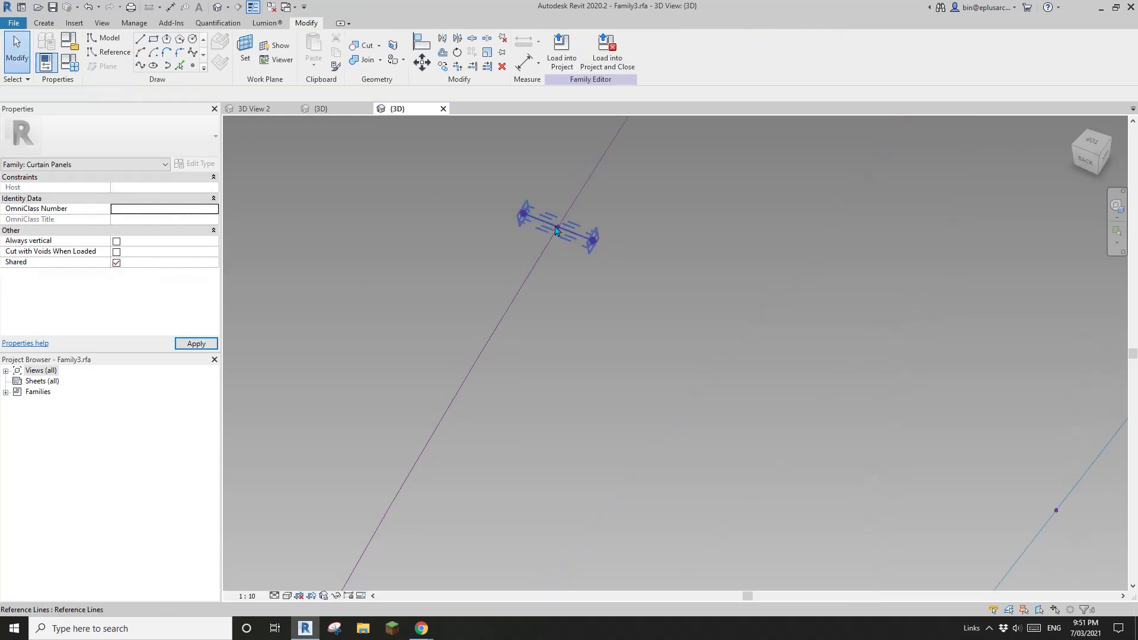
click(541, 226)
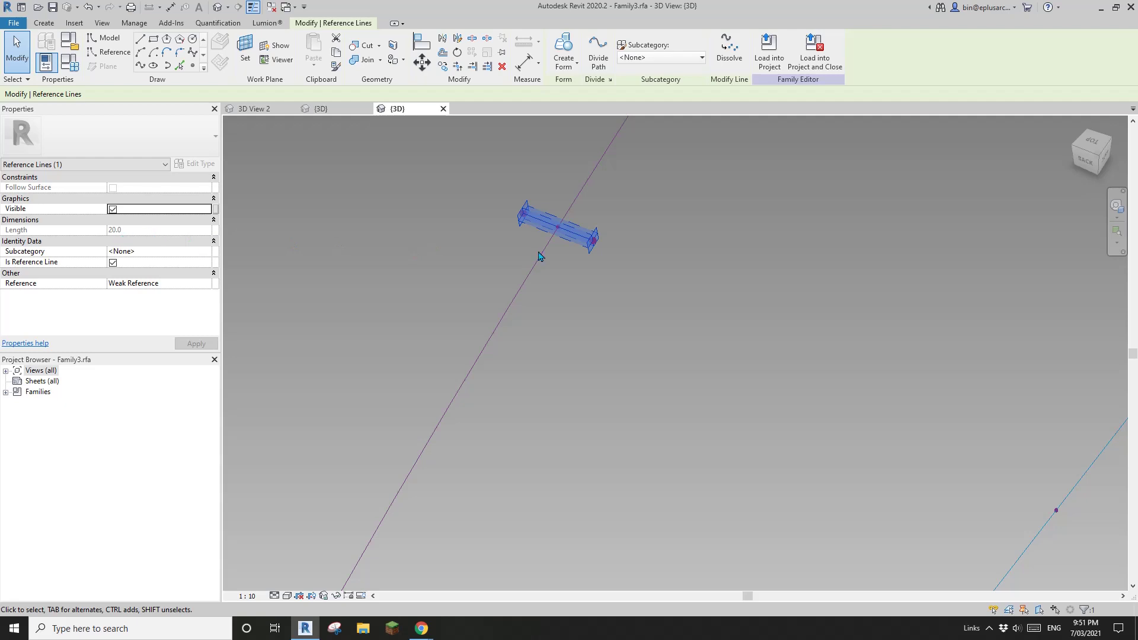
Step: Examine the short reference line between the two offset points and its position on the central arc
key(Escape)
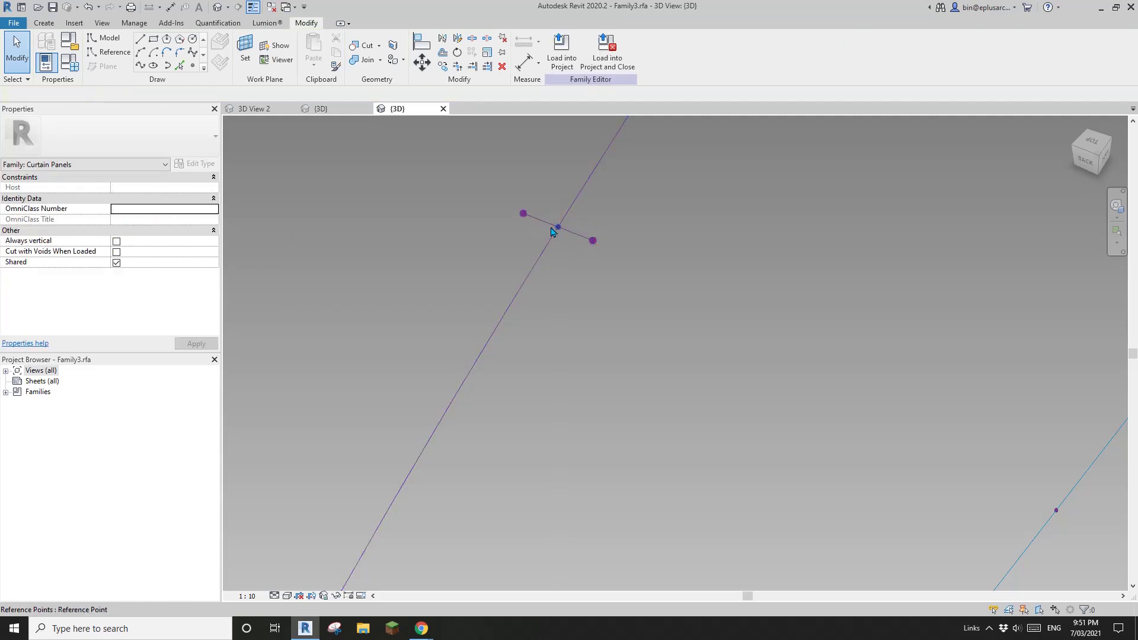
scroll(558, 230, down, 15)
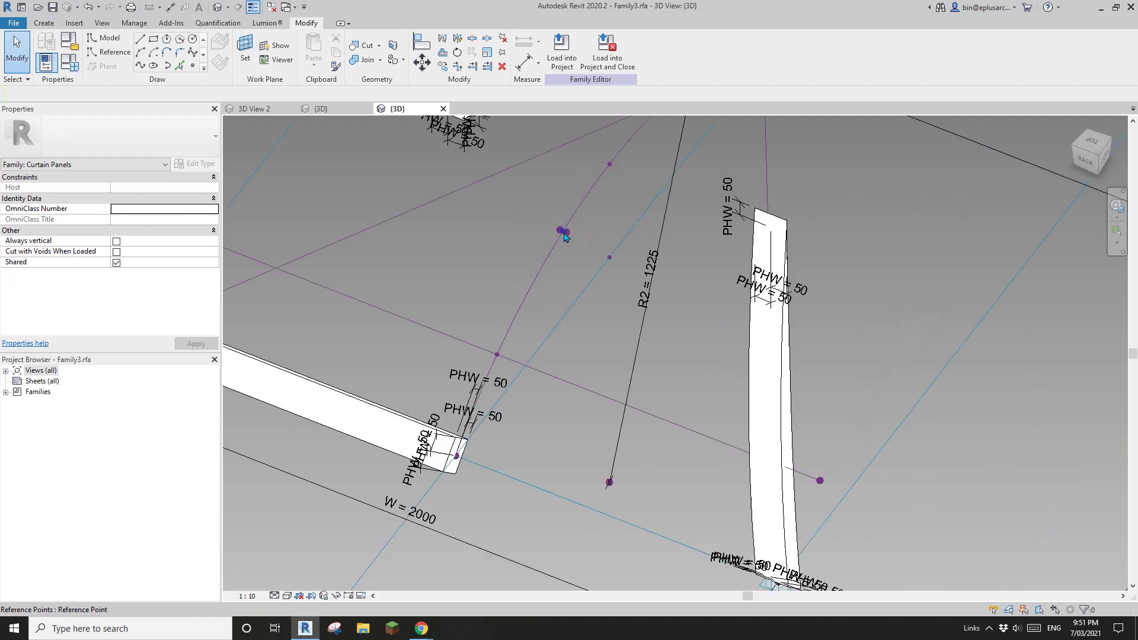
scroll(561, 232, up, 14)
click(579, 233)
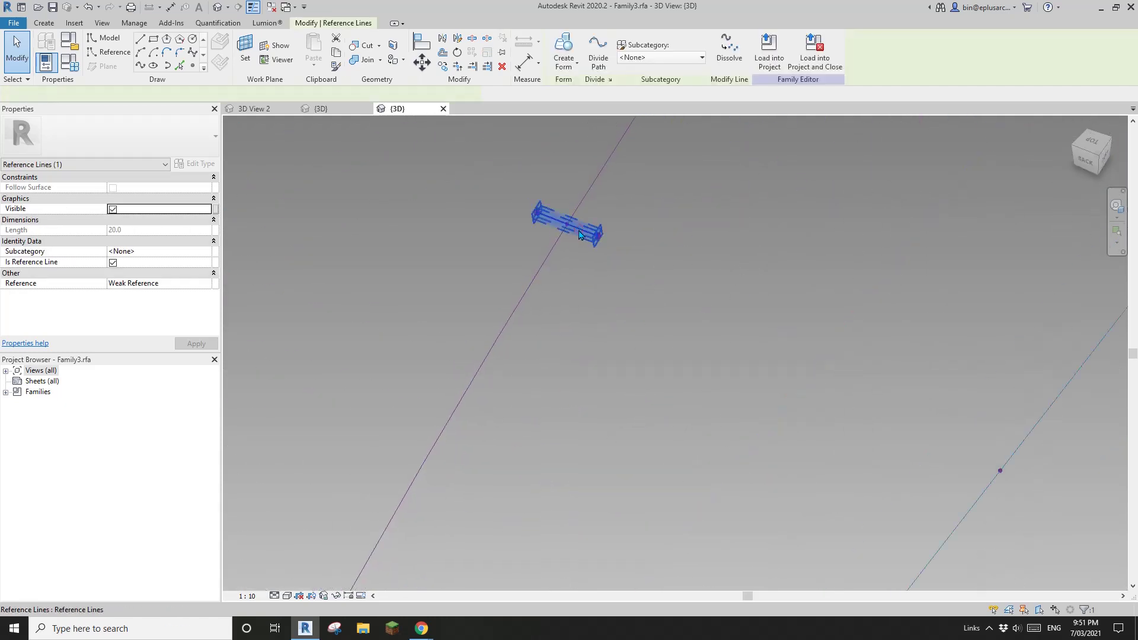
scroll(579, 255, down, 3)
scroll(580, 263, down, 5)
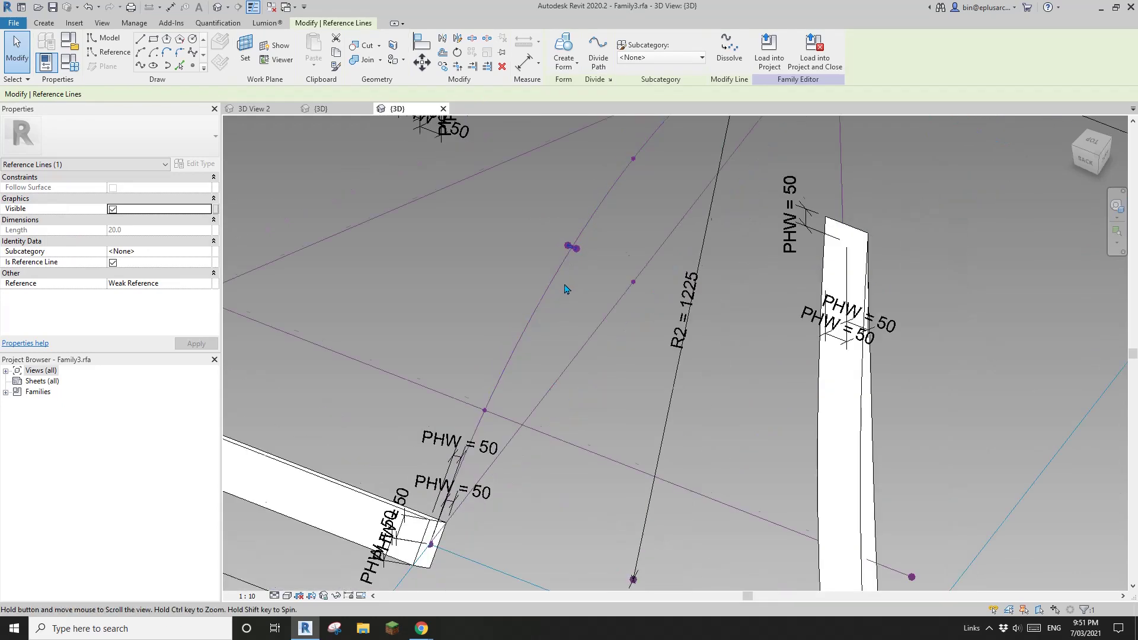
shift+middle_drag(586, 293, 552, 320)
click(570, 293)
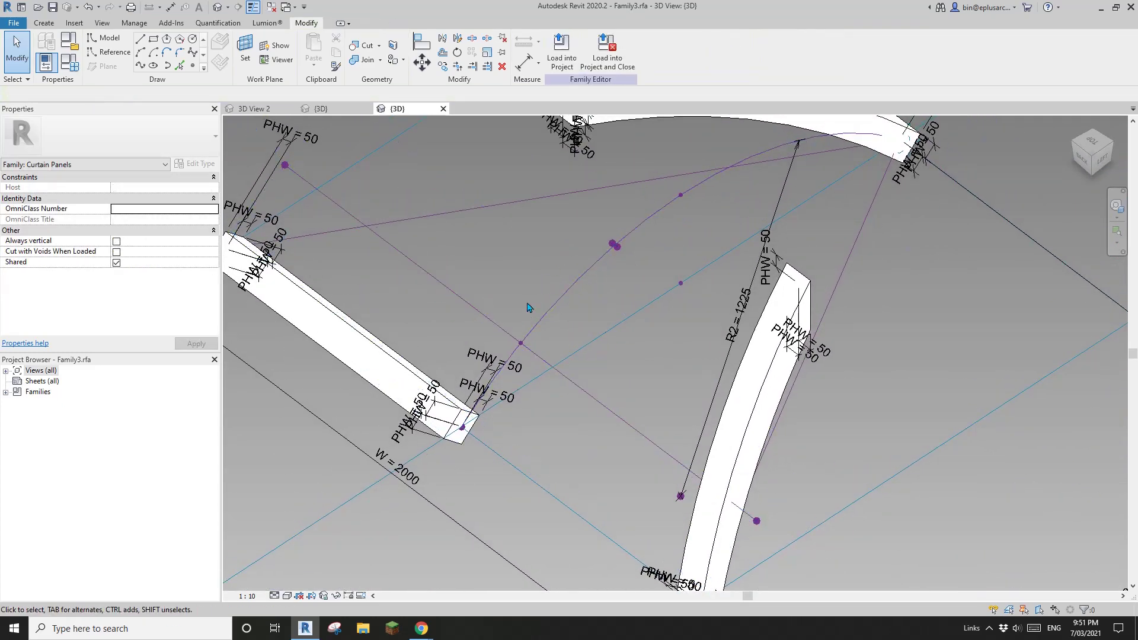
Step: Create a form from the short reference line, the central arc and the long cross line
scroll(615, 257, up, 6)
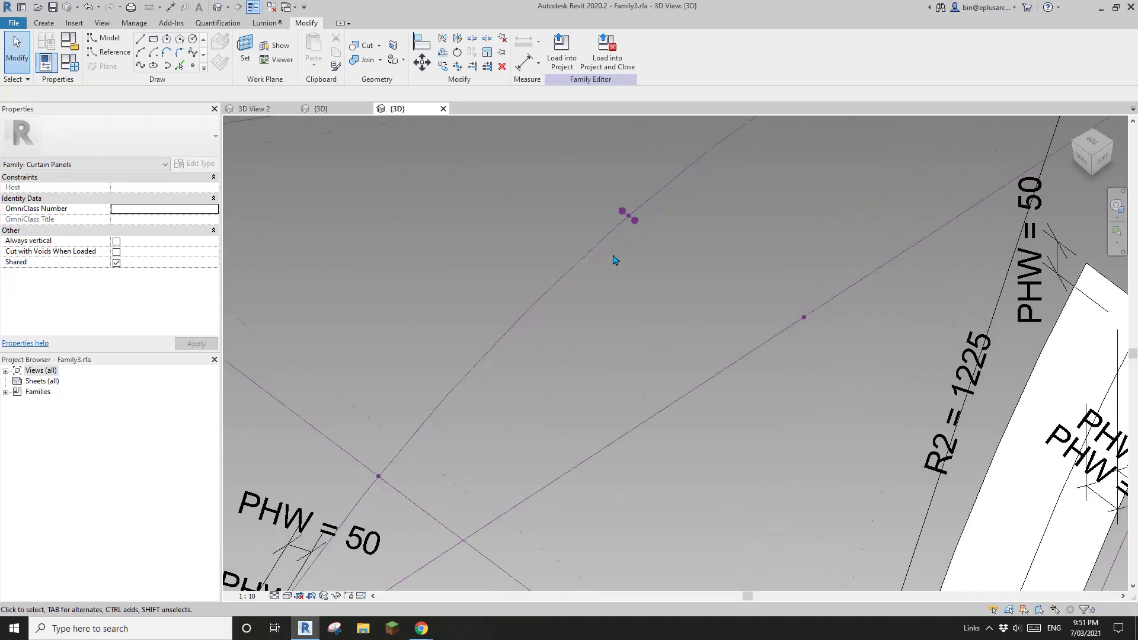
click(646, 204)
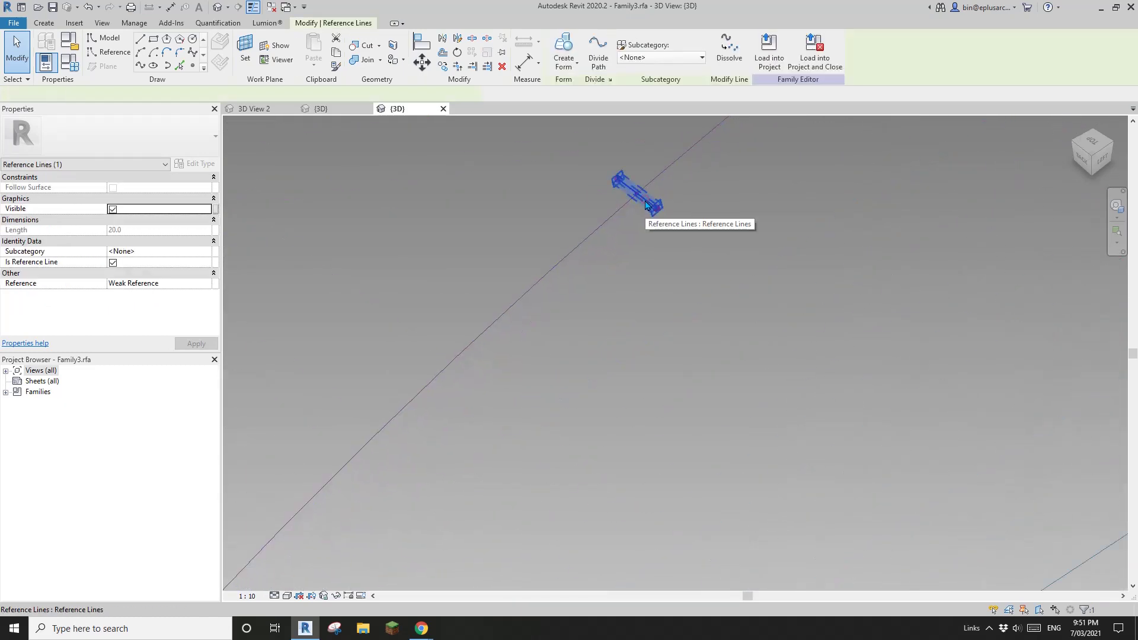
scroll(491, 383, down, 5)
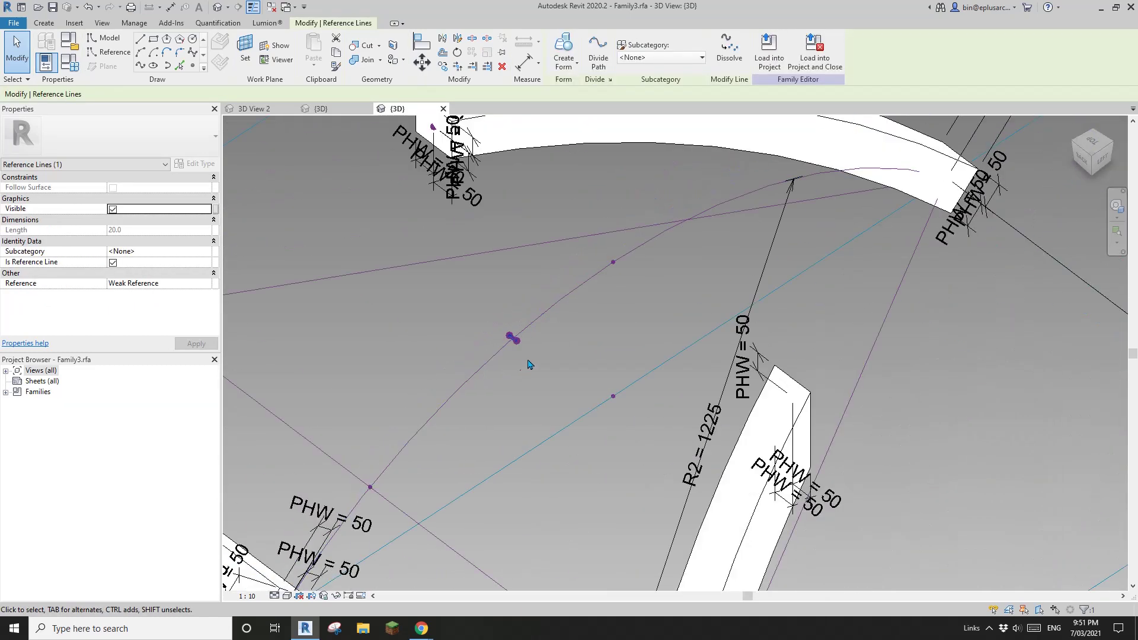
ctrl+click(491, 352)
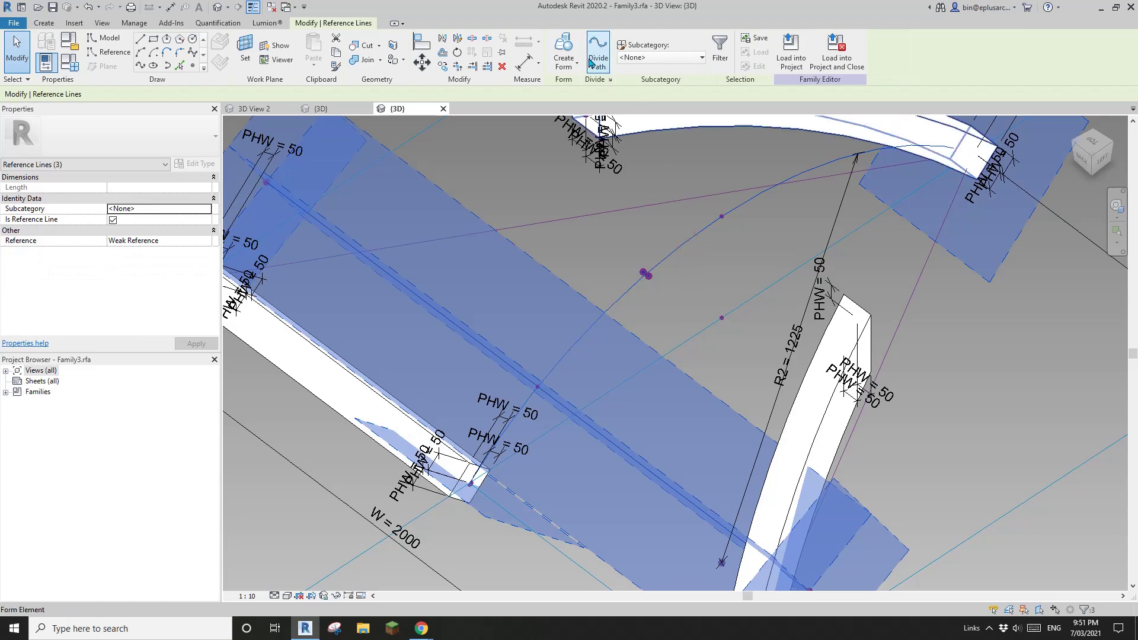
click(563, 50)
shift+middle_drag(678, 166, 586, 249)
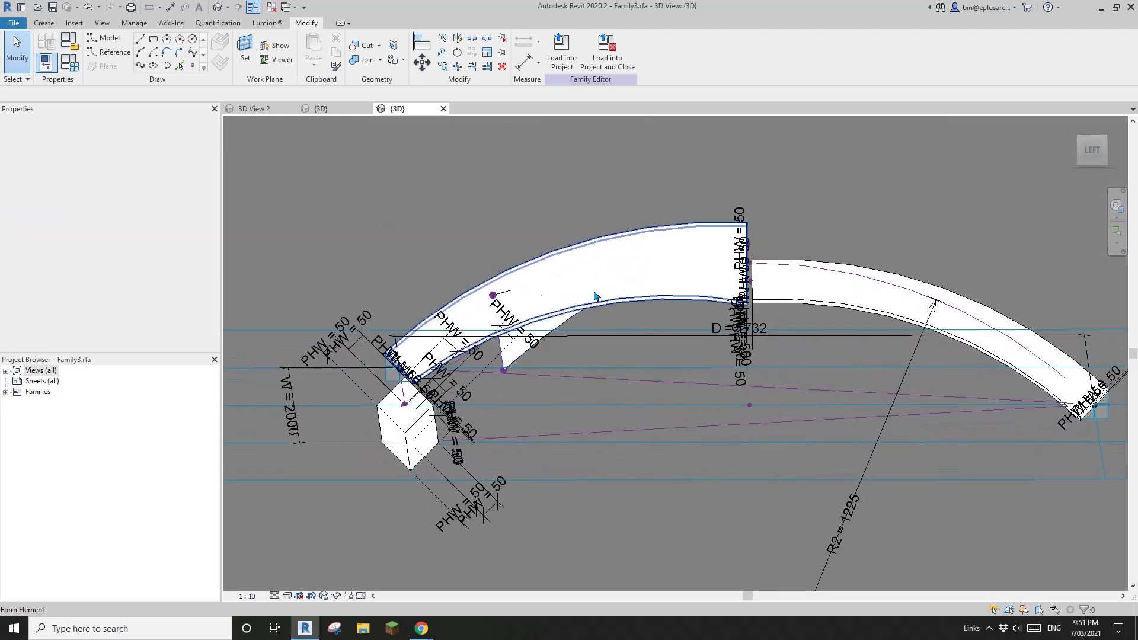
Step: Set the normalized curve parameter of the arc point under the surface's long edge to 1, accepting the identical-points warning
scroll(569, 401, up, 5)
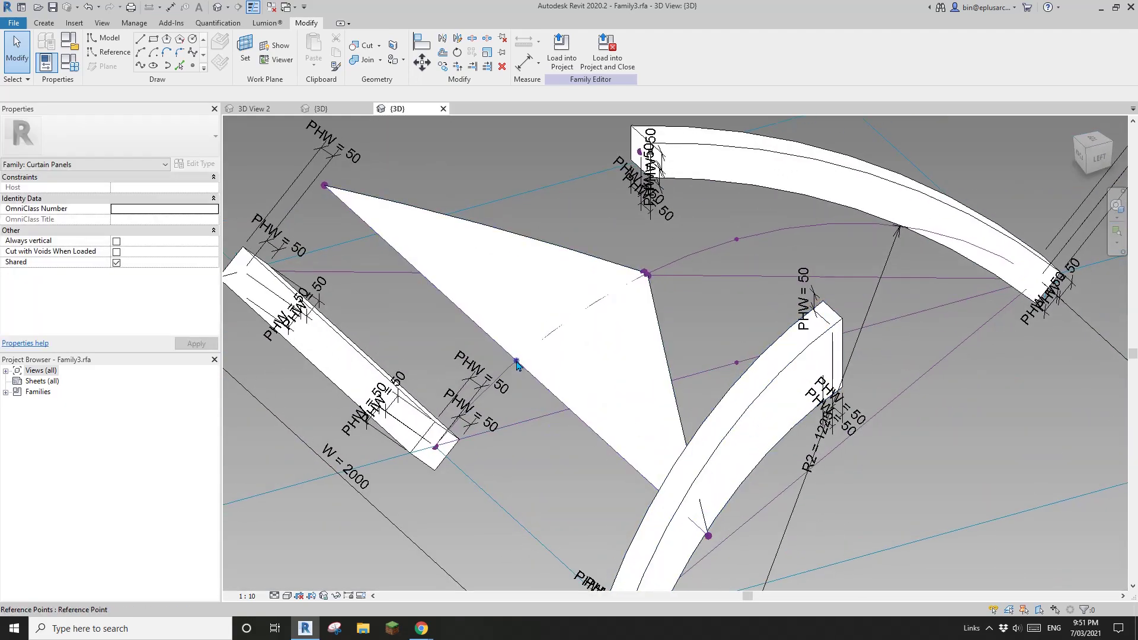
click(516, 363)
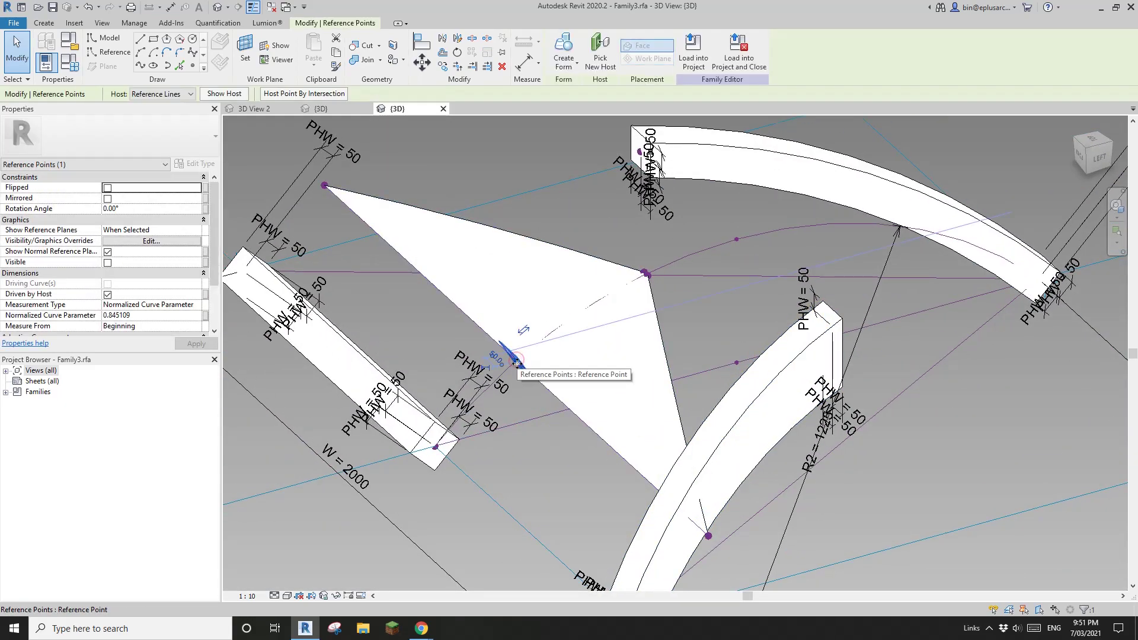
click(181, 317)
text(1)
key(Return)
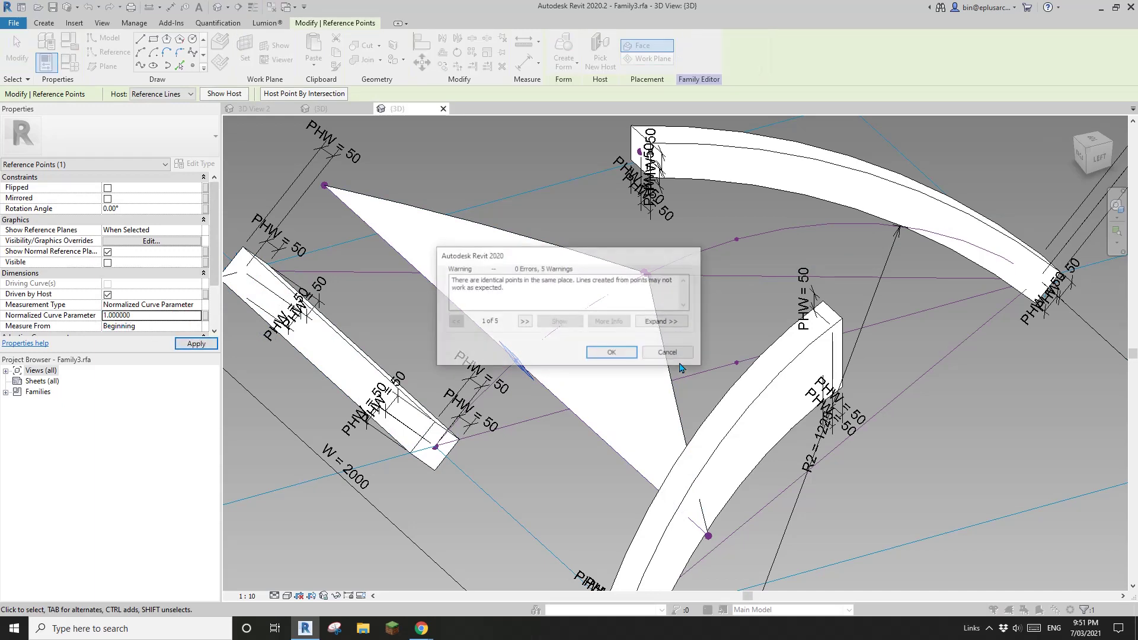
click(621, 356)
Step: Set the normalized curve parameter of the arc point carrying the short reference line to 0, accepting the identical-points warning
scroll(652, 272, up, 5)
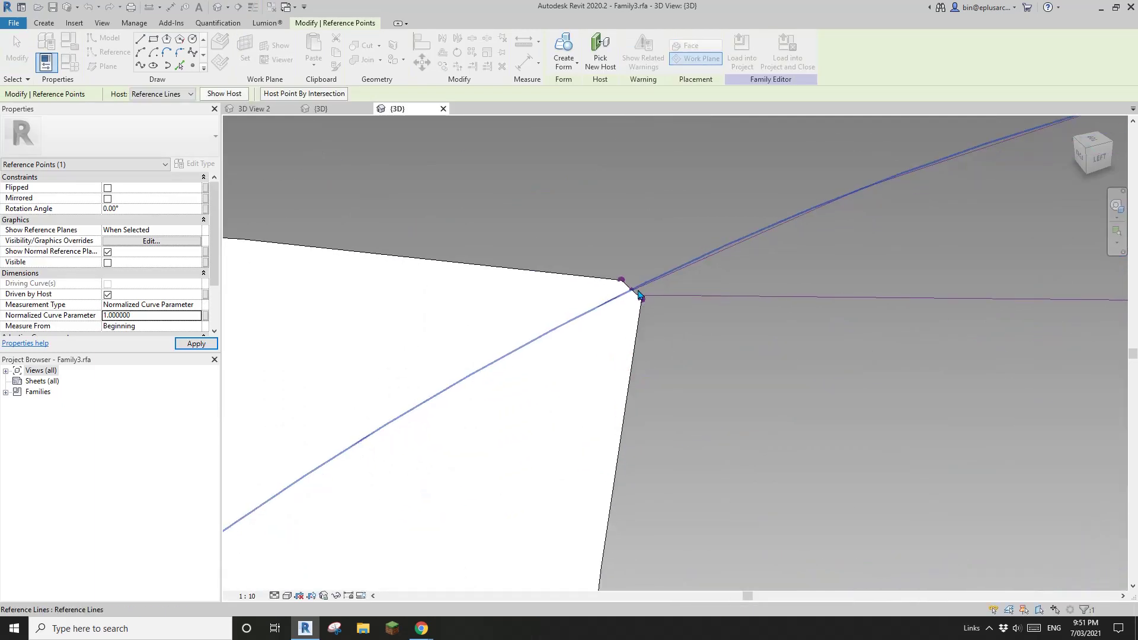
click(153, 316)
text(0.000000)
key(Return)
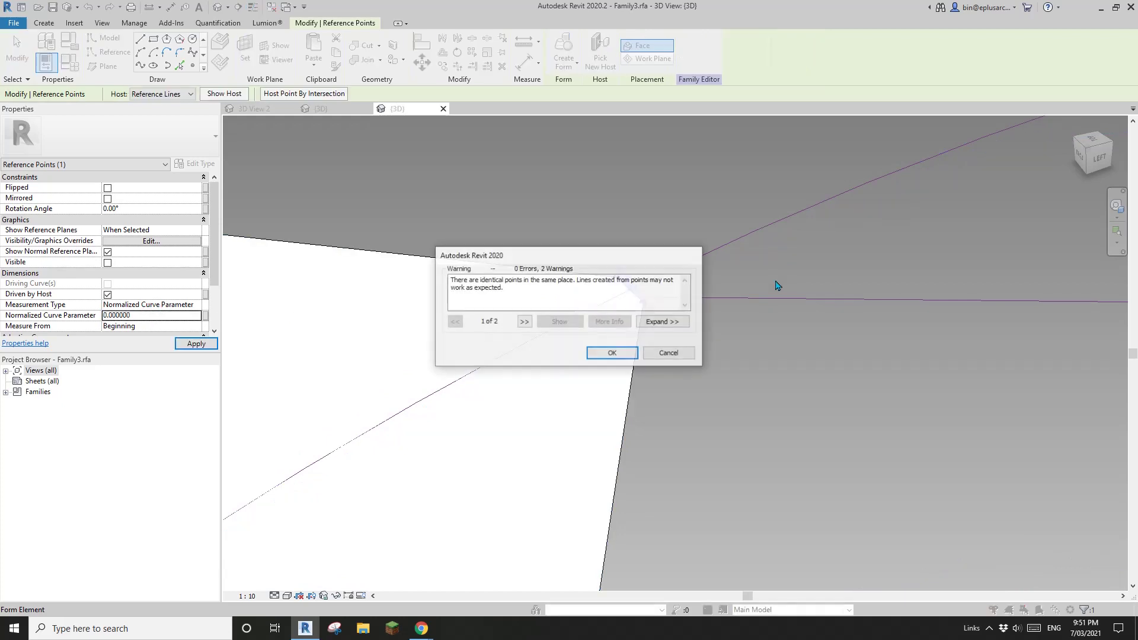
click(619, 352)
scroll(714, 318, down, 5)
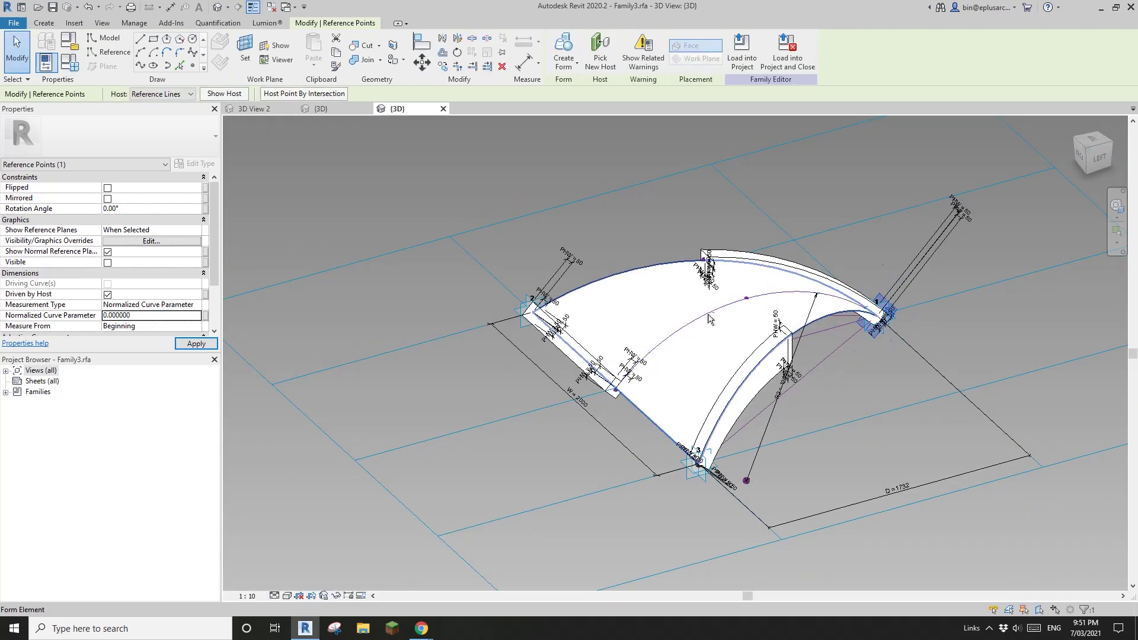
shift+middle_drag(708, 318, 788, 357)
key(Escape)
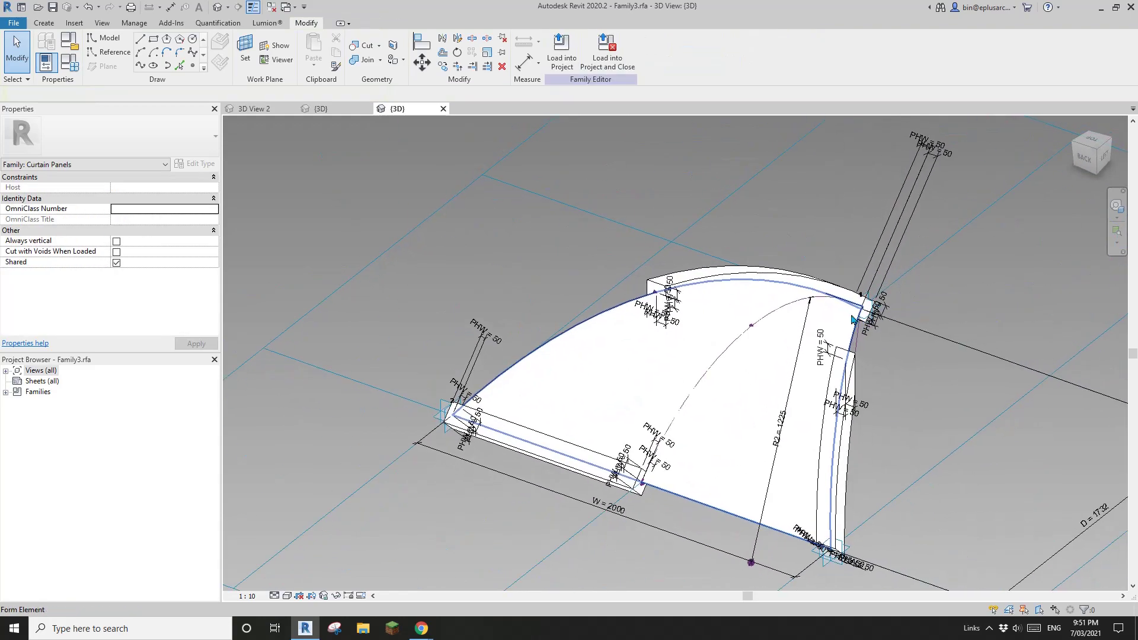
Step: Divide the curved triangular surface into a U and V grid
click(649, 374)
shift+middle_drag(649, 374, 790, 378)
key(Escape)
scroll(762, 400, up, 3)
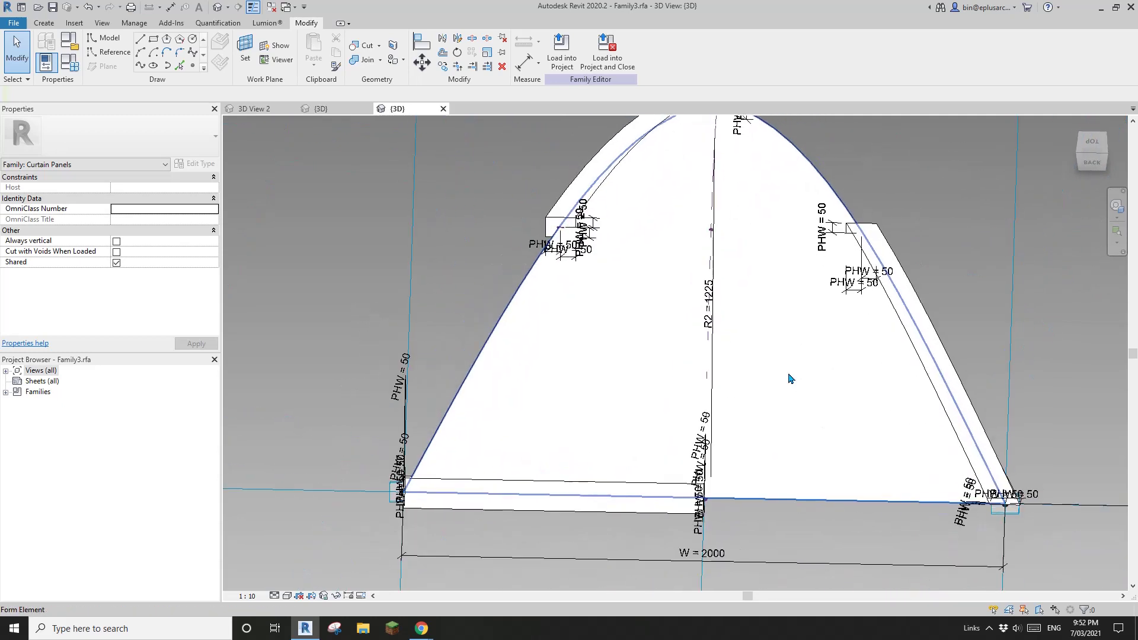
shift+middle_drag(694, 339, 598, 367)
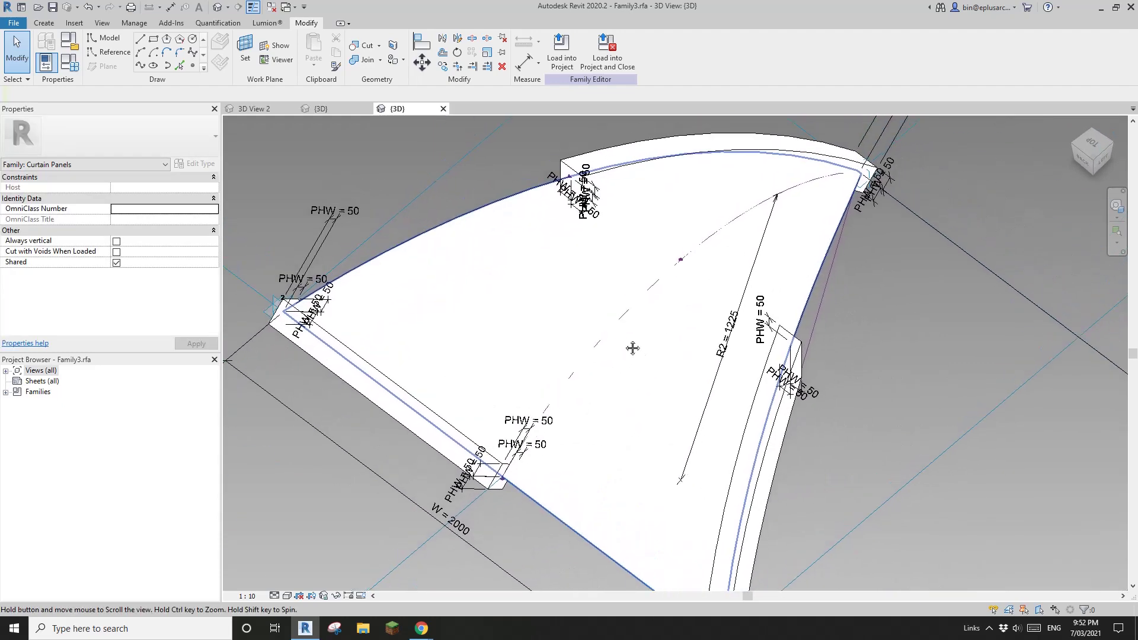
click(571, 296)
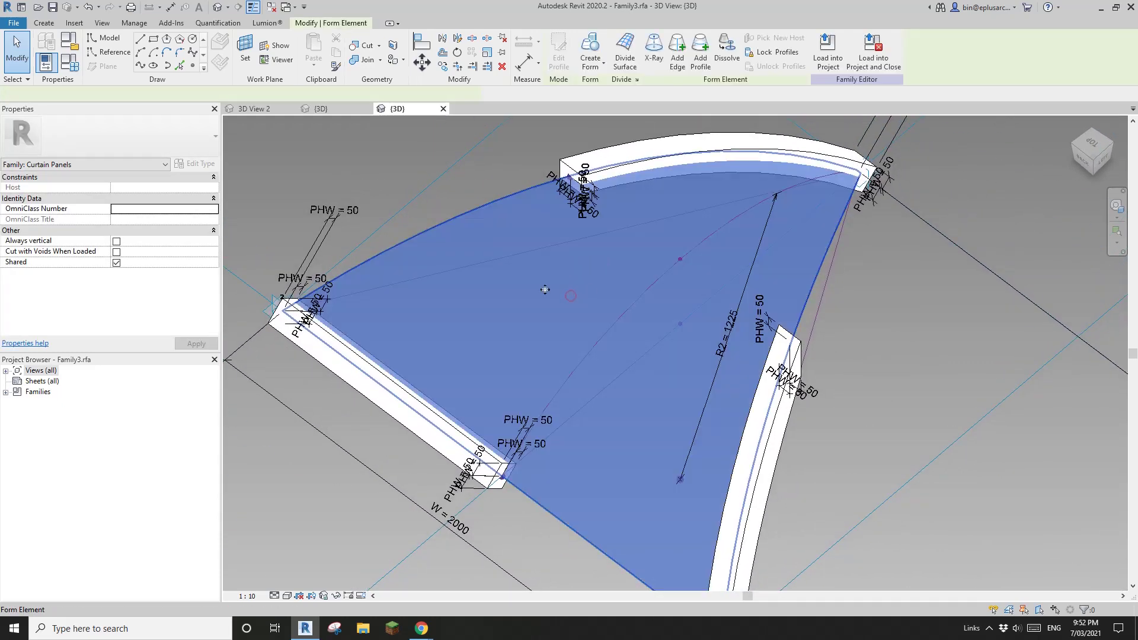
click(627, 59)
Step: Examine how the divided surface's grid lines run along the frame members and converge at the apex
shift+middle_drag(681, 255, 719, 252)
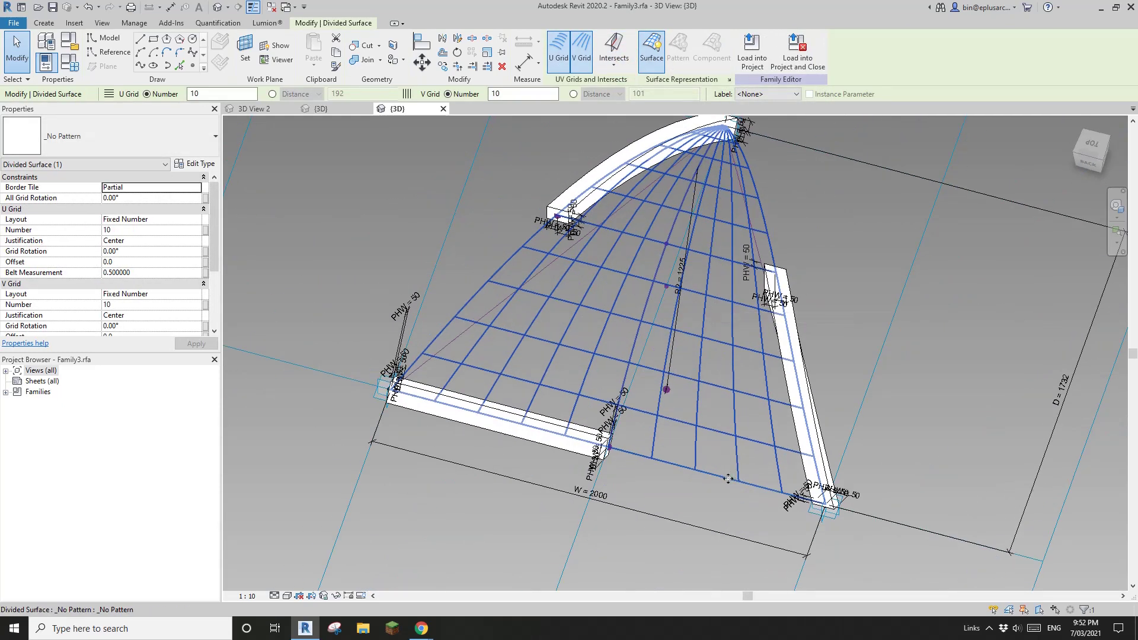
shift+middle_drag(739, 381, 604, 409)
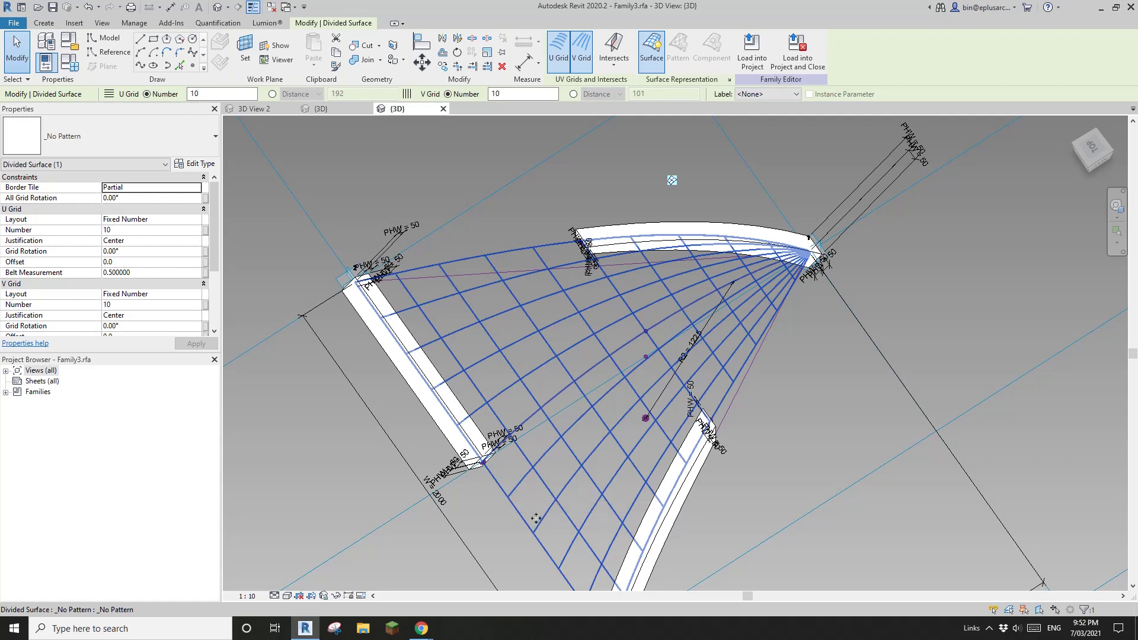
scroll(539, 451, up, 5)
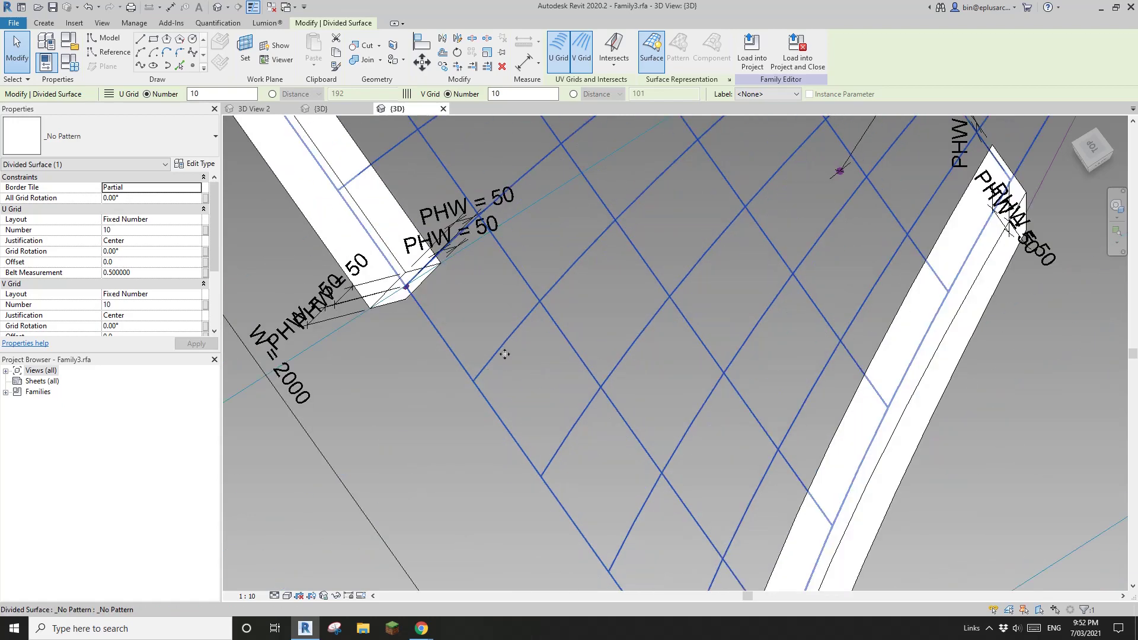
scroll(537, 414, down, 5)
shift+middle_drag(537, 414, 770, 249)
scroll(809, 214, up, 4)
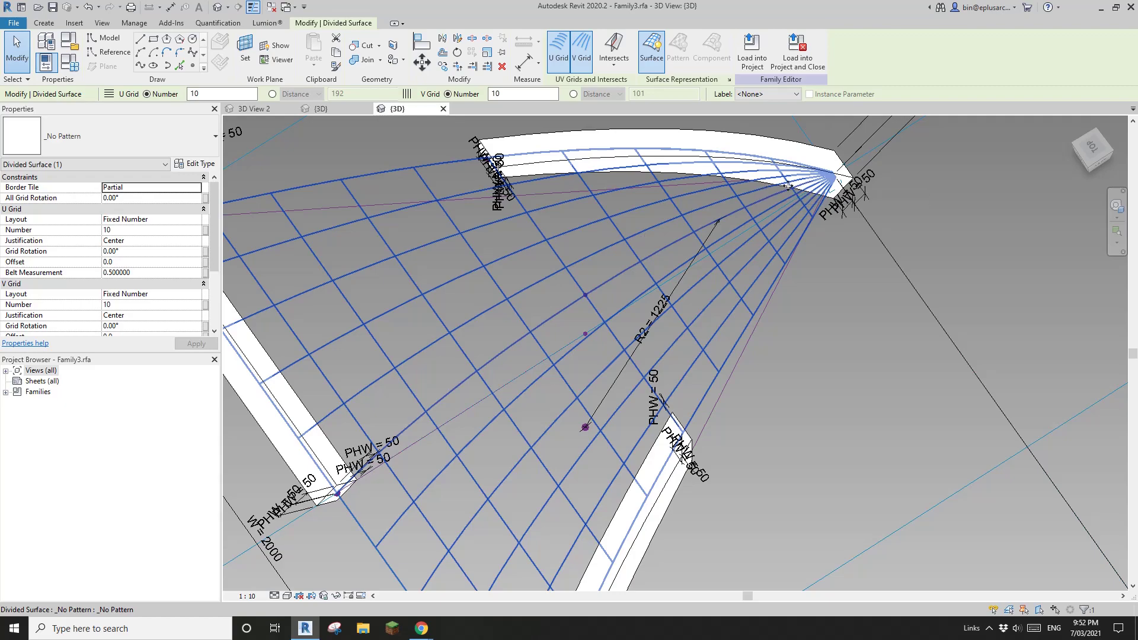
Step: Switch to the browser's Arganzuela Footbridge Street View and examine how the curved ribs meet the triangular frame
mouse_move(424, 628)
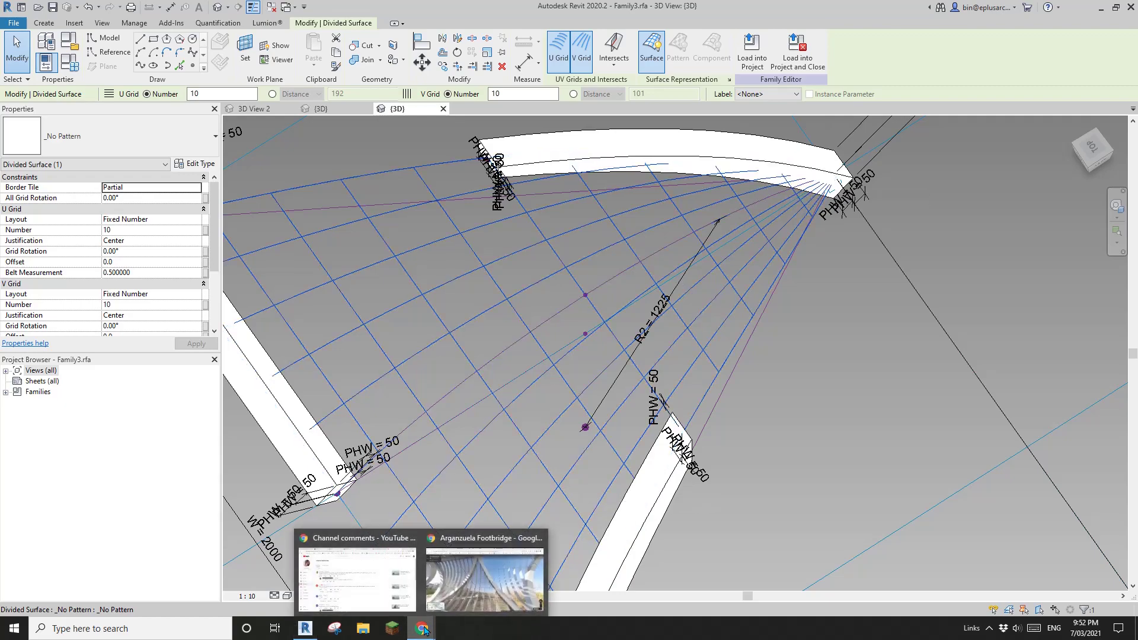
click(493, 584)
drag(651, 366, 602, 441)
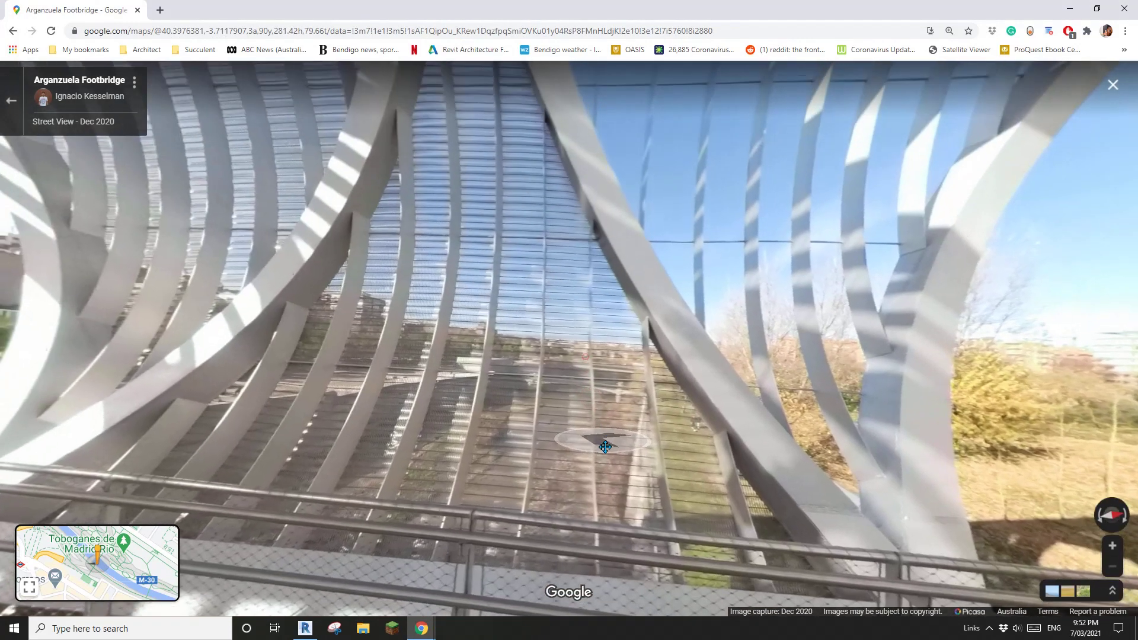
drag(589, 341, 604, 302)
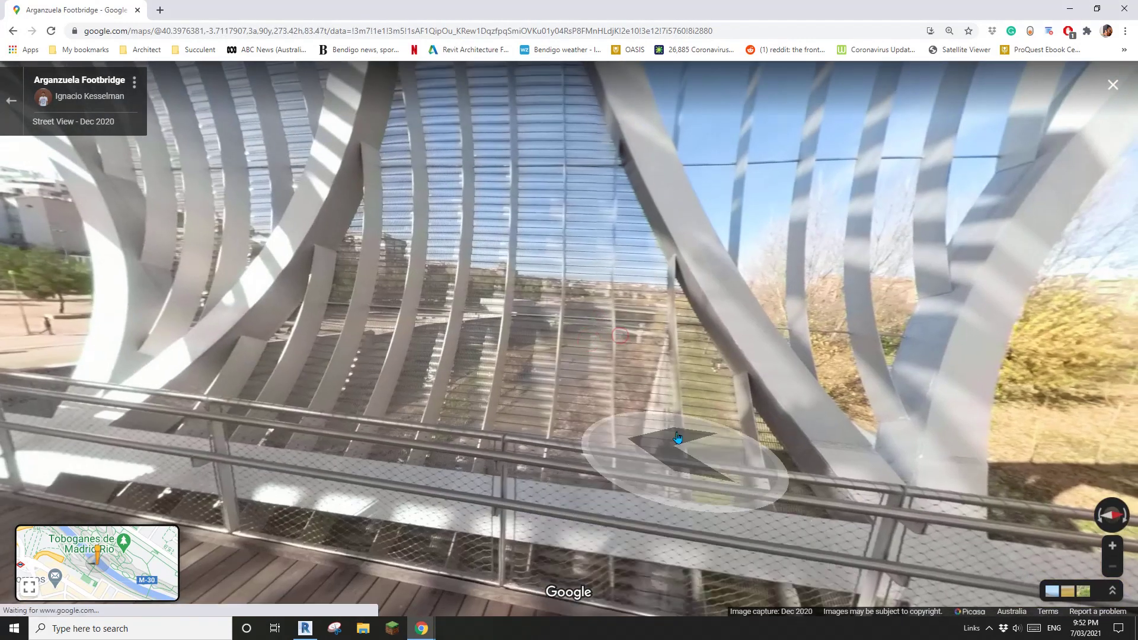
drag(617, 422, 414, 375)
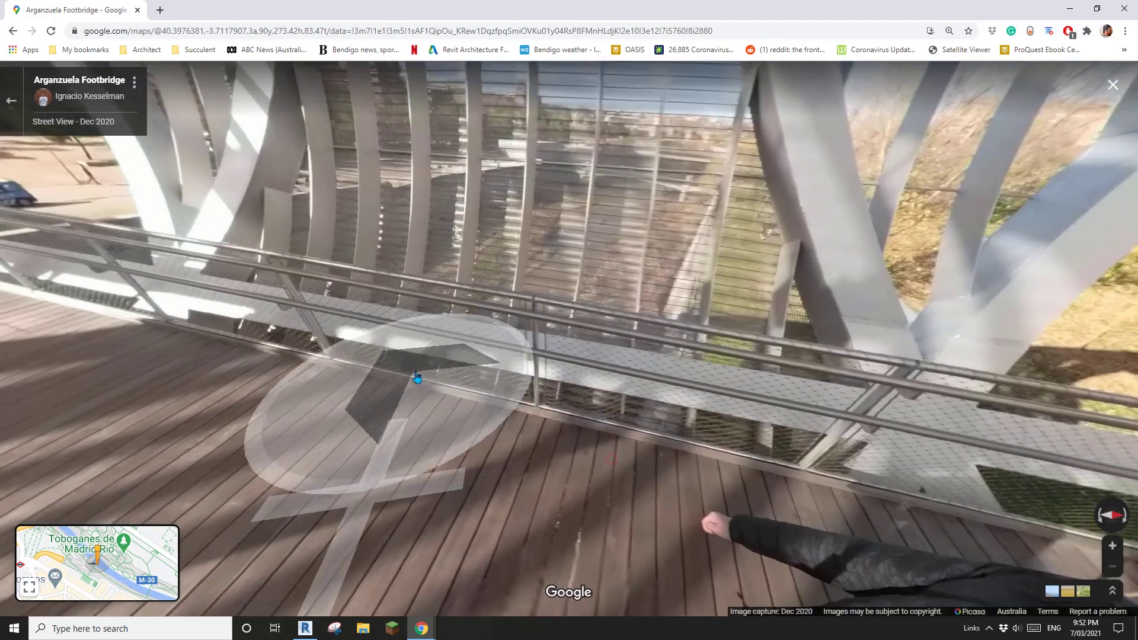
drag(707, 411, 681, 456)
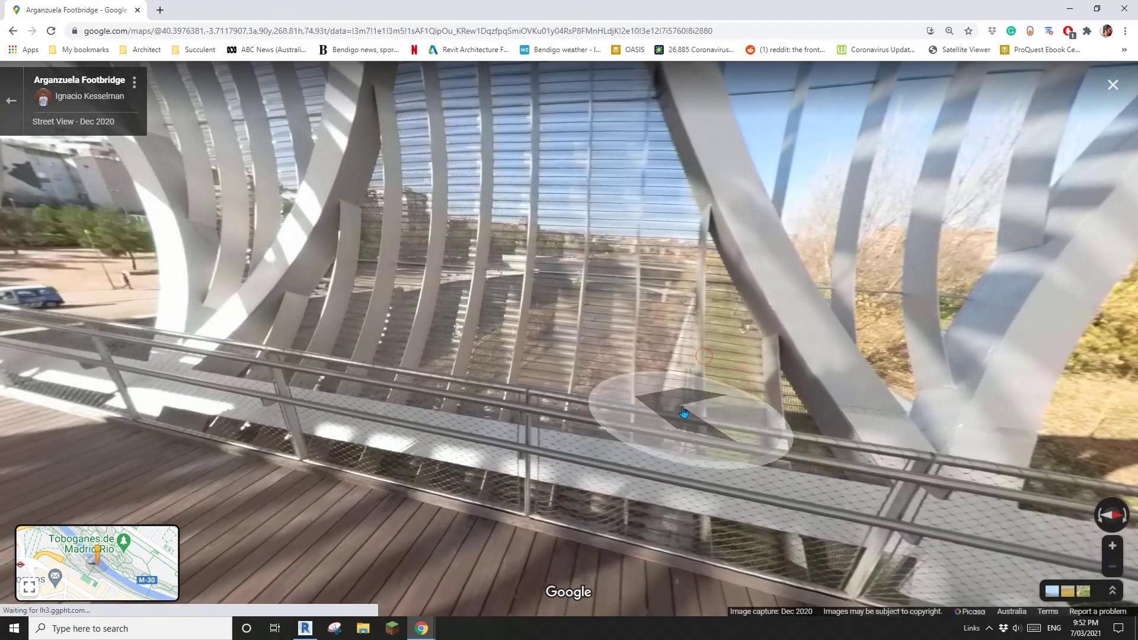
drag(643, 276, 628, 376)
drag(567, 214, 570, 245)
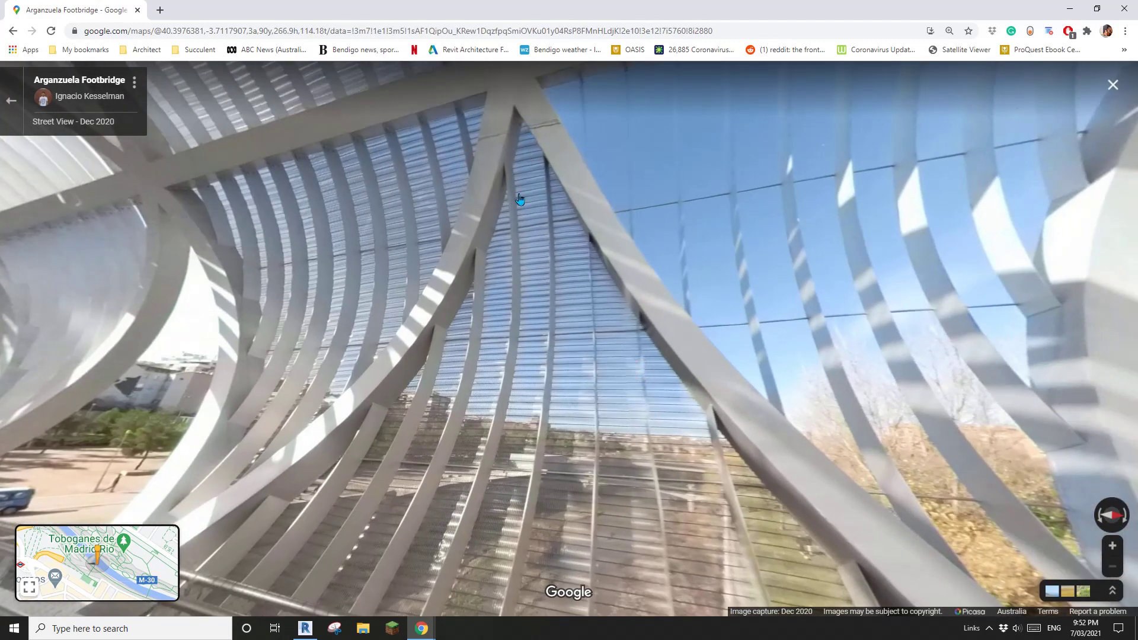
drag(590, 363, 379, 554)
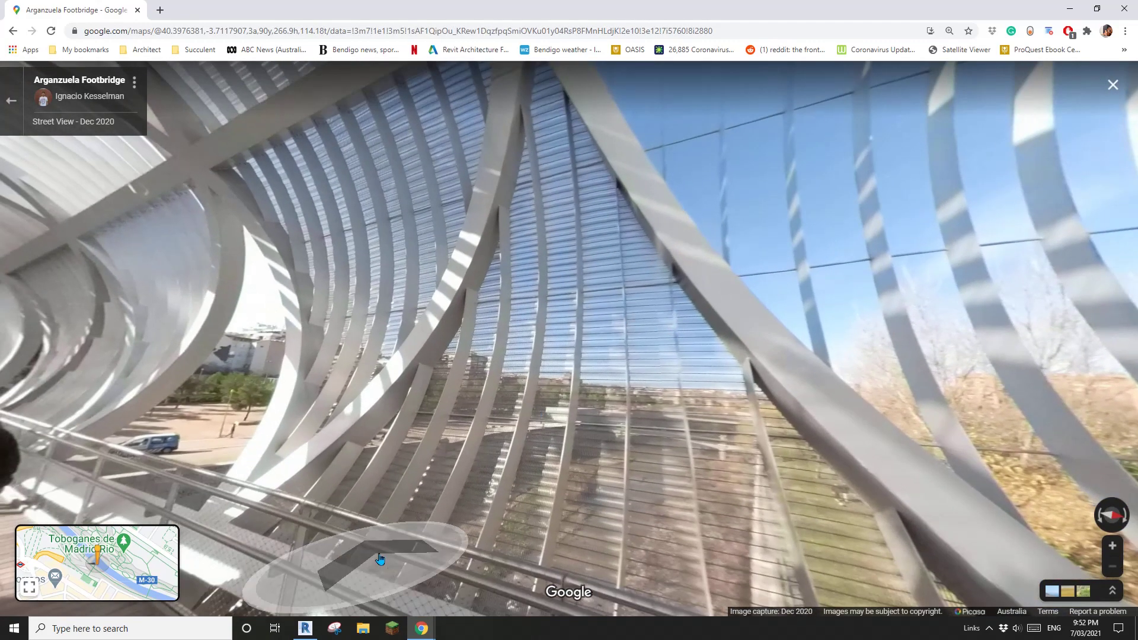
Step: Return to Revit, compare the divided surface's grid with the bridge ribs and reselect the surface
key(alt+Tab)
scroll(733, 183, down, 3)
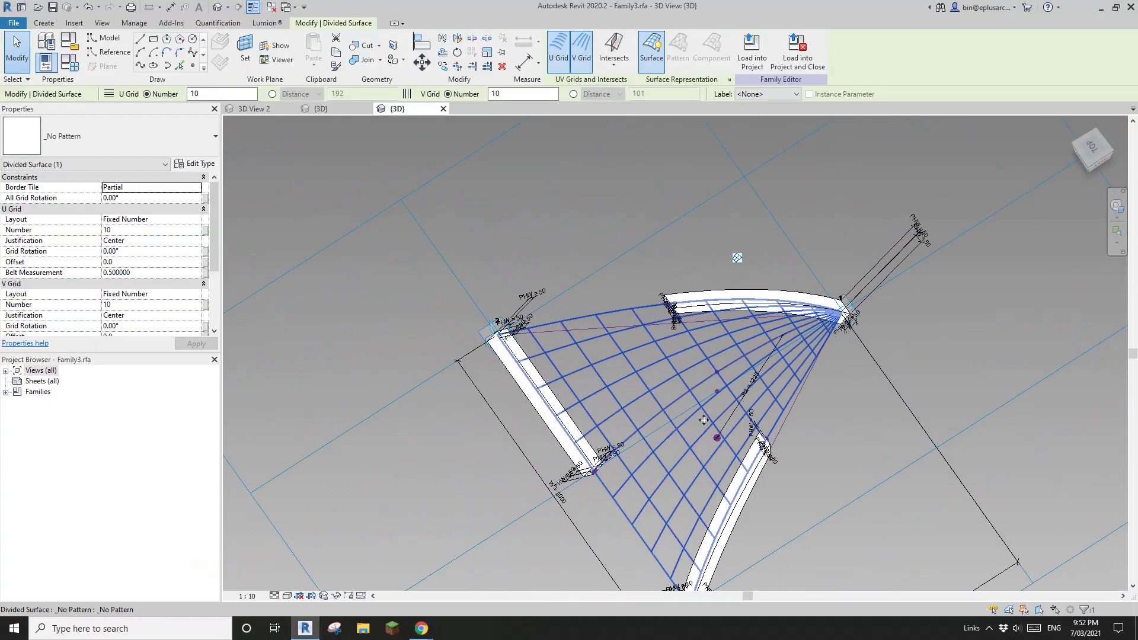
shift+middle_drag(733, 183, 793, 425)
scroll(759, 369, up, 3)
shift+middle_drag(793, 425, 803, 451)
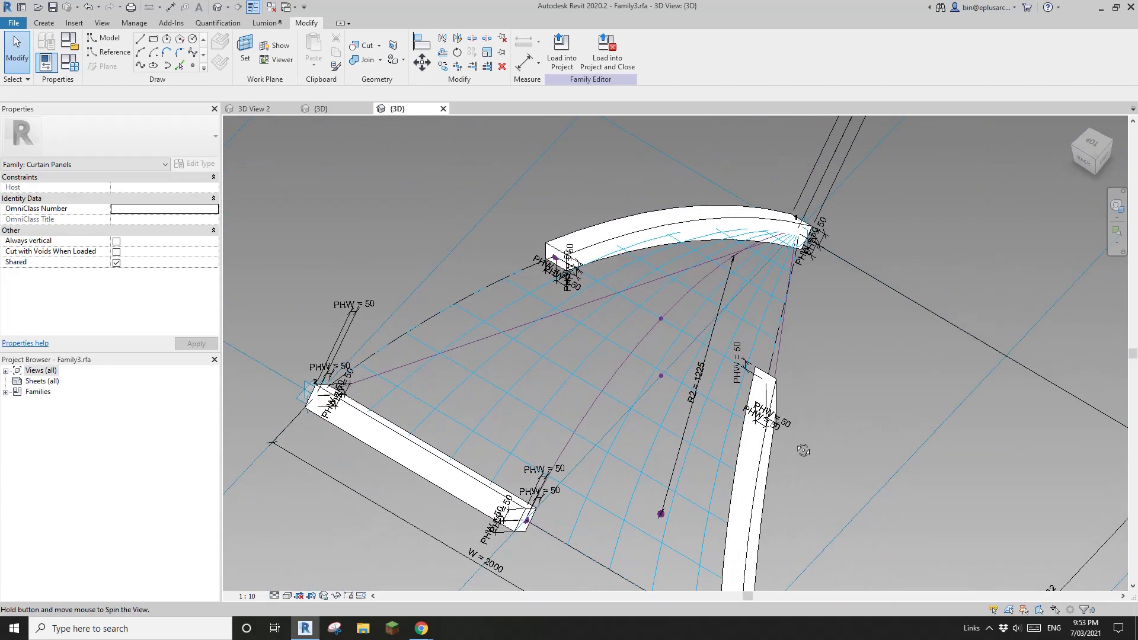
click(673, 408)
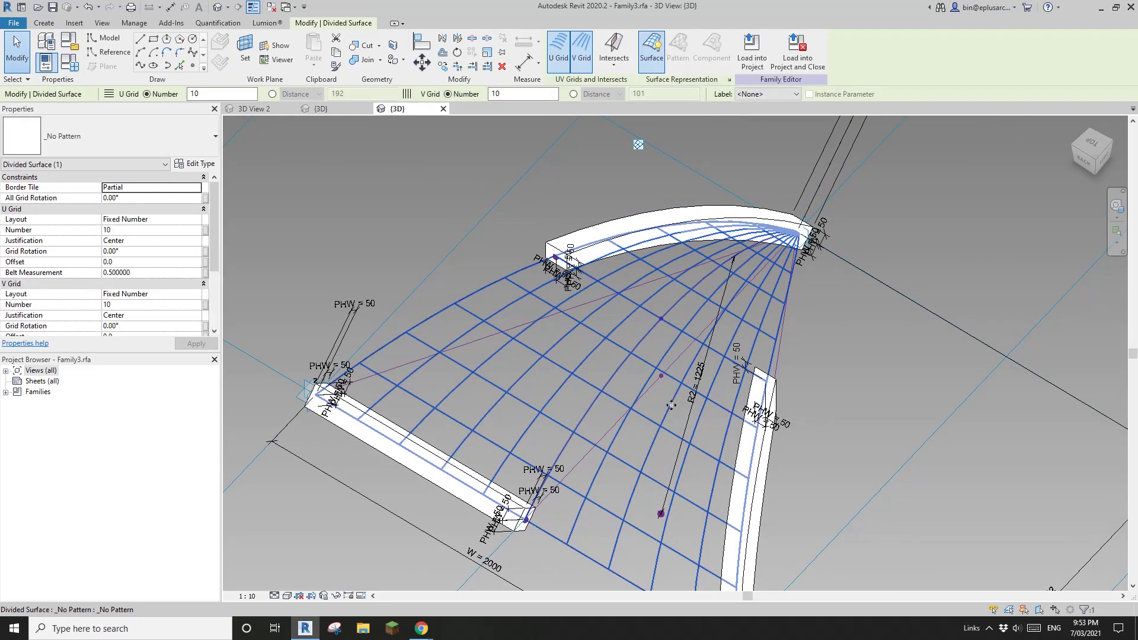
shift+middle_drag(671, 405, 652, 347)
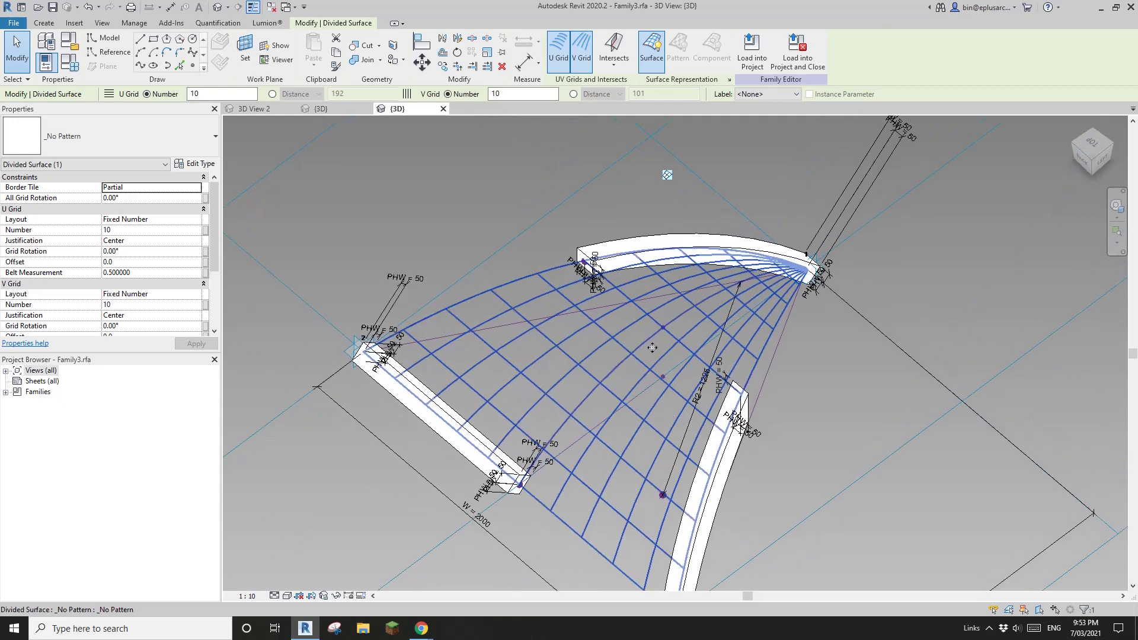
Step: Examine the divided surface together with its reference curve and frame members from several angles
key(Escape)
click(651, 344)
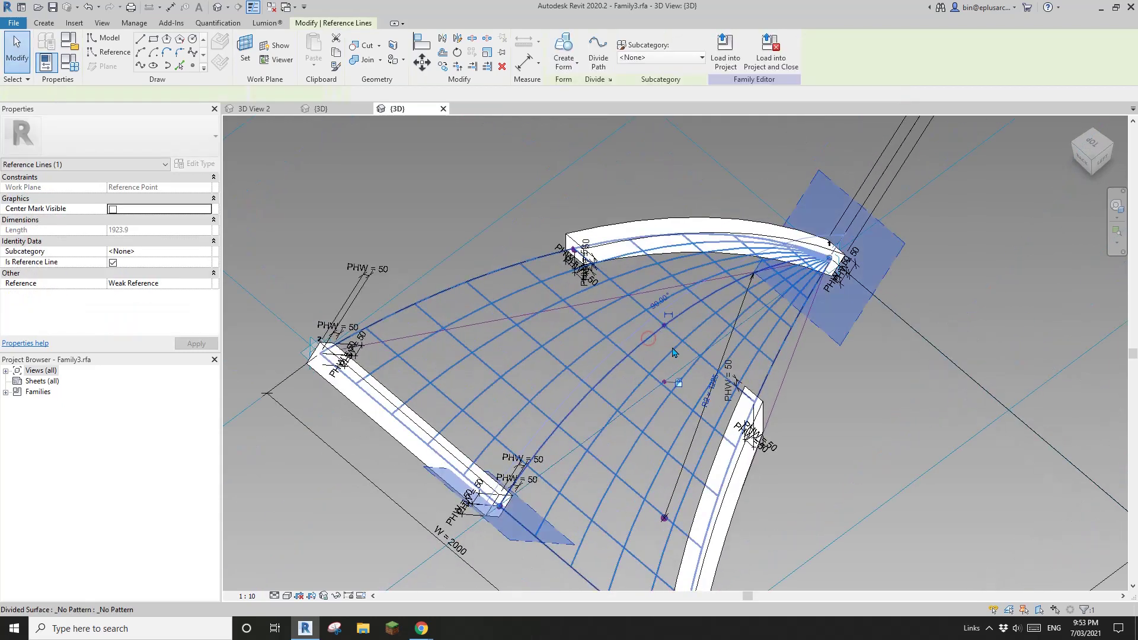
key(Escape)
click(641, 320)
shift+middle_drag(653, 328, 674, 311)
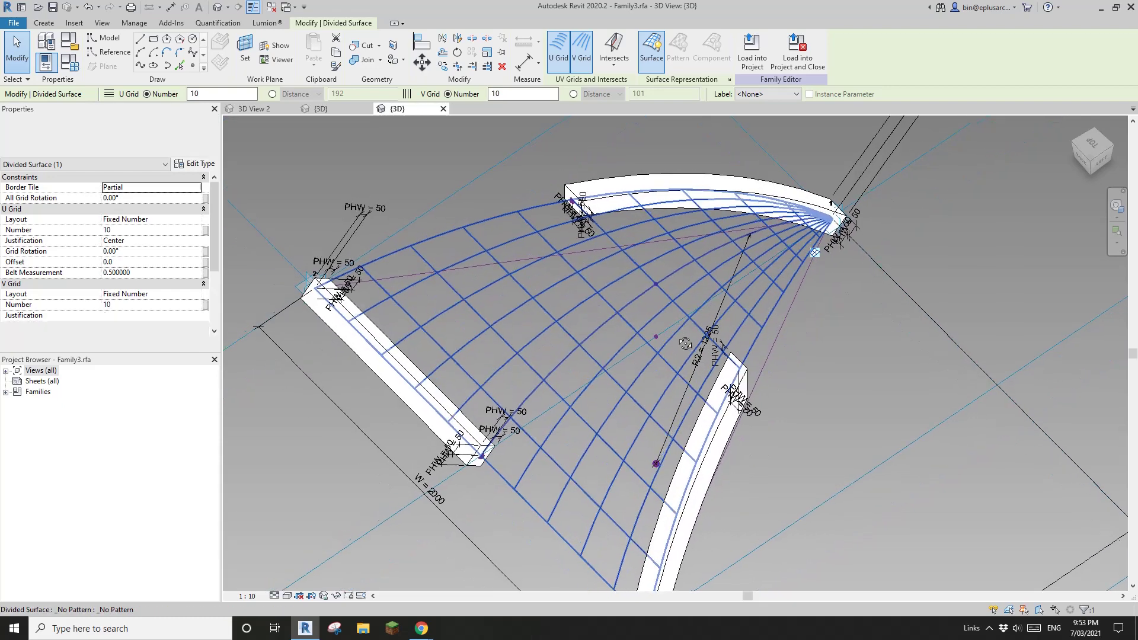
key(Escape)
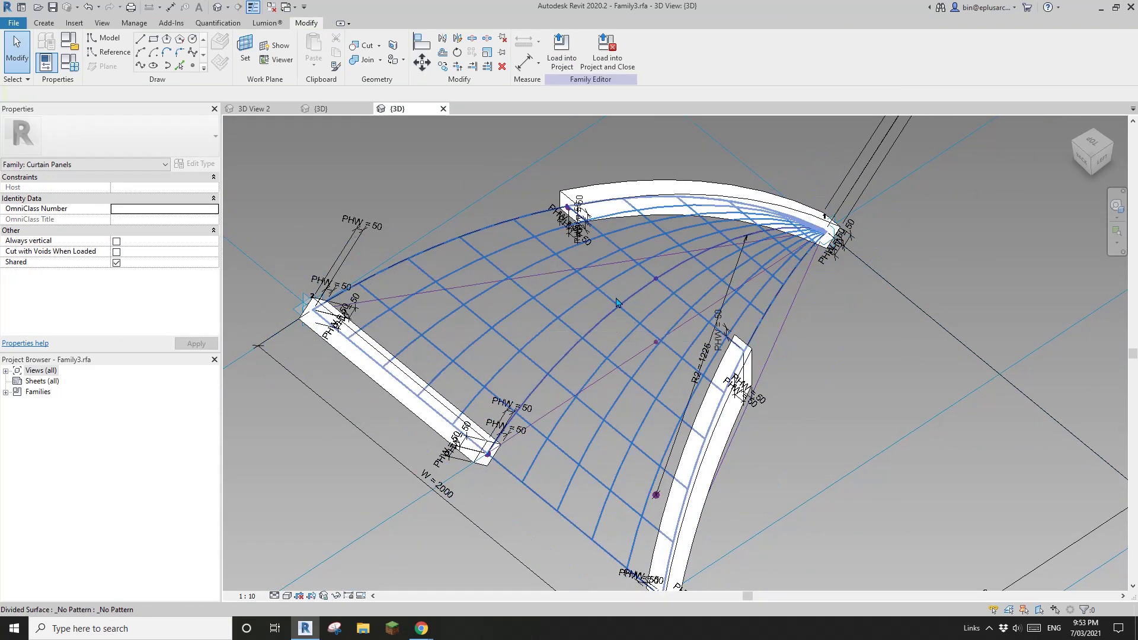
shift+middle_drag(741, 358, 702, 306)
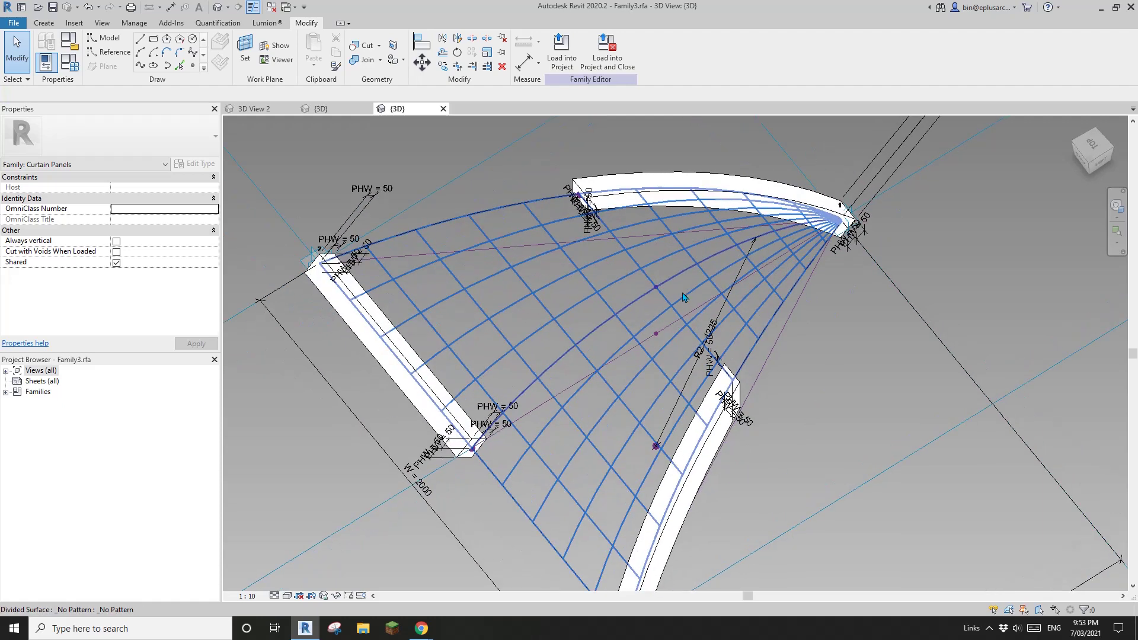
click(685, 256)
key(Escape)
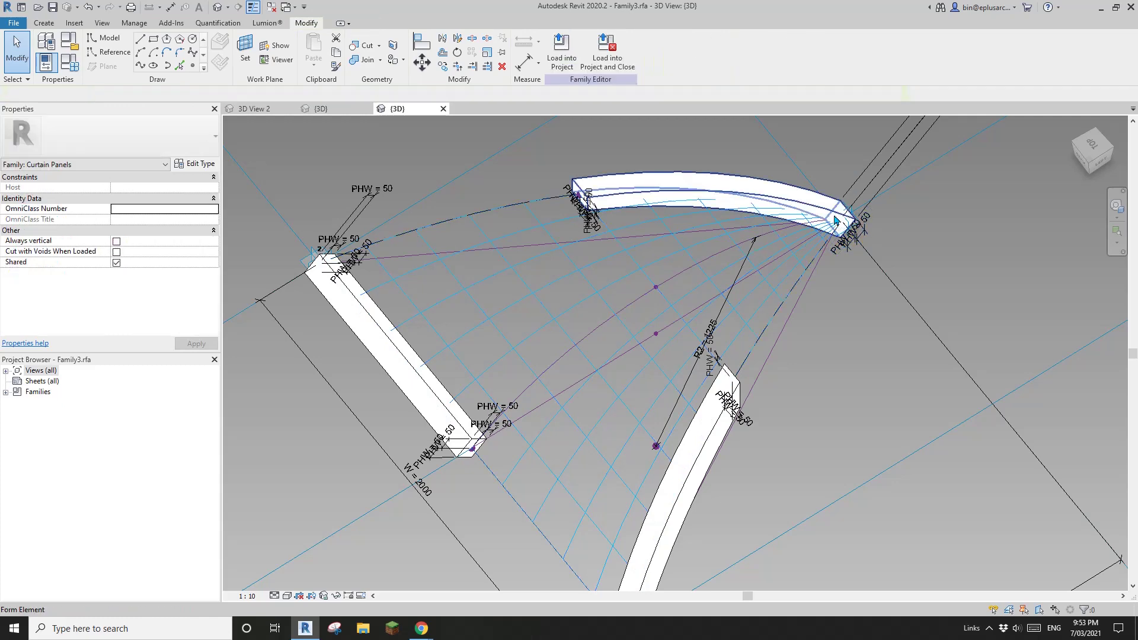
Step: Temporarily hide the curved frame member that ends at the triangle's apex
scroll(836, 226, up, 5)
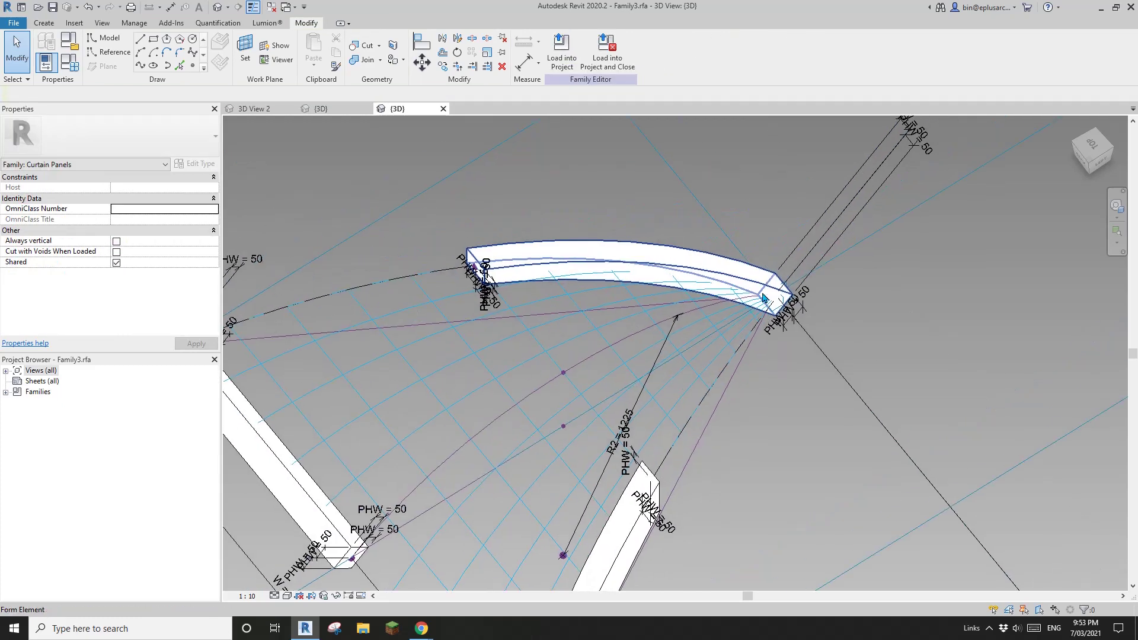
click(758, 269)
scroll(757, 269, down, 3)
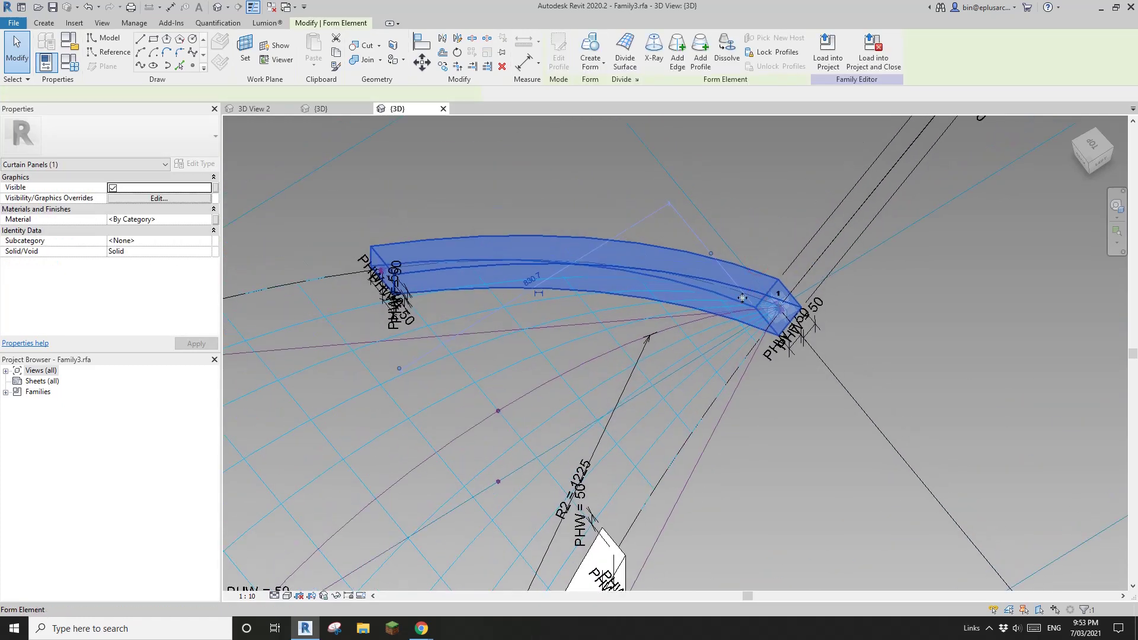
key(c)
scroll(762, 318, down, 3)
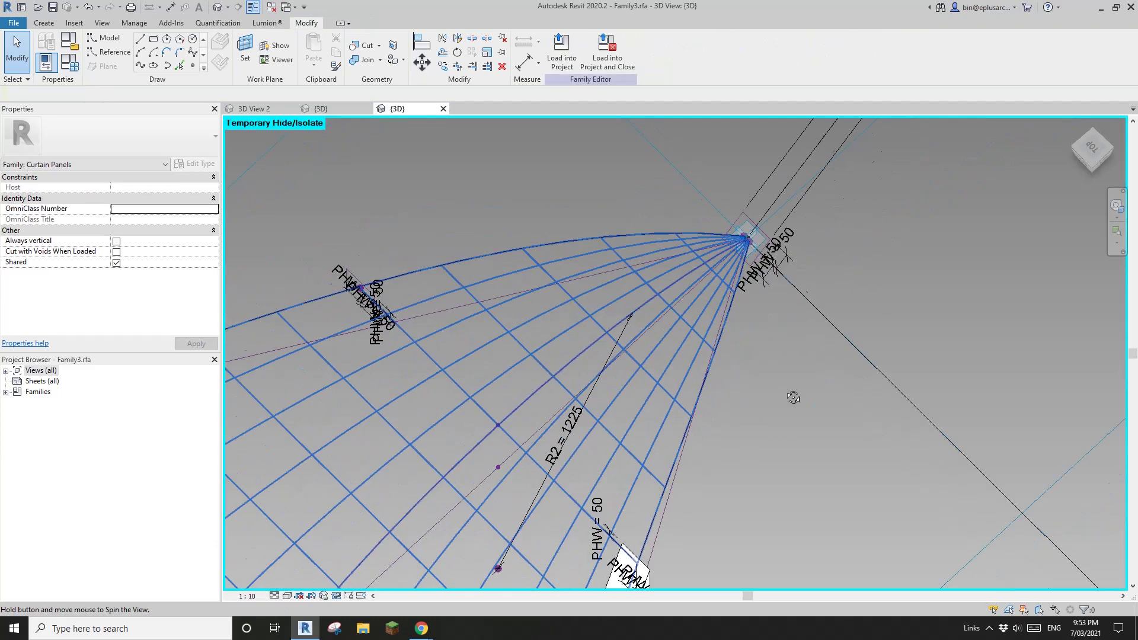
Step: Set the normalized curve parameter of the hosted reference point at the apex to 0.1
scroll(688, 196, up, 5)
scroll(706, 213, up, 4)
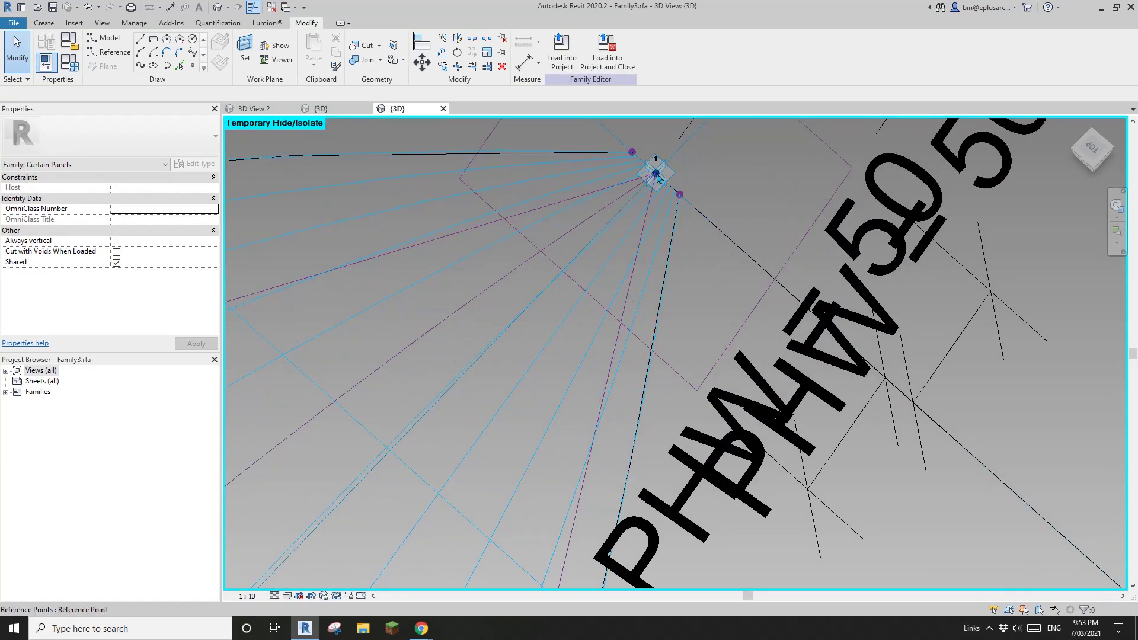
click(656, 177)
shift+middle_drag(656, 178, 801, 329)
click(166, 317)
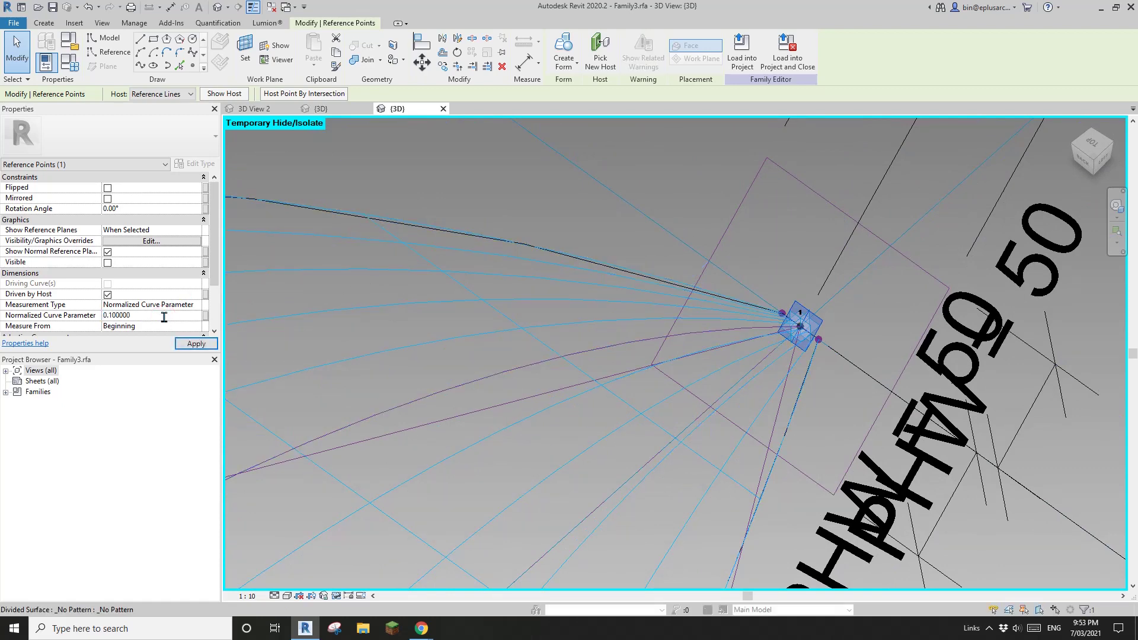
scroll(649, 275, down, 5)
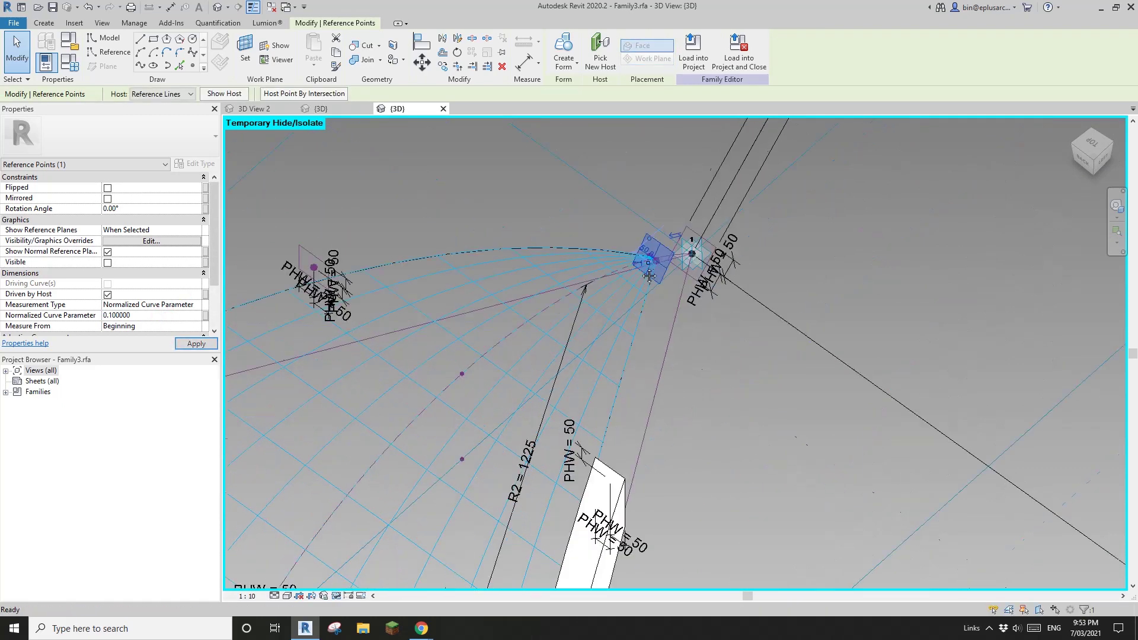
Step: Associate the offset of the upper end point of the surface's short apex edge with the HW parameter
scroll(649, 276, down, 3)
shift+middle_drag(649, 275, 569, 266)
scroll(635, 279, up, 9)
key(Escape)
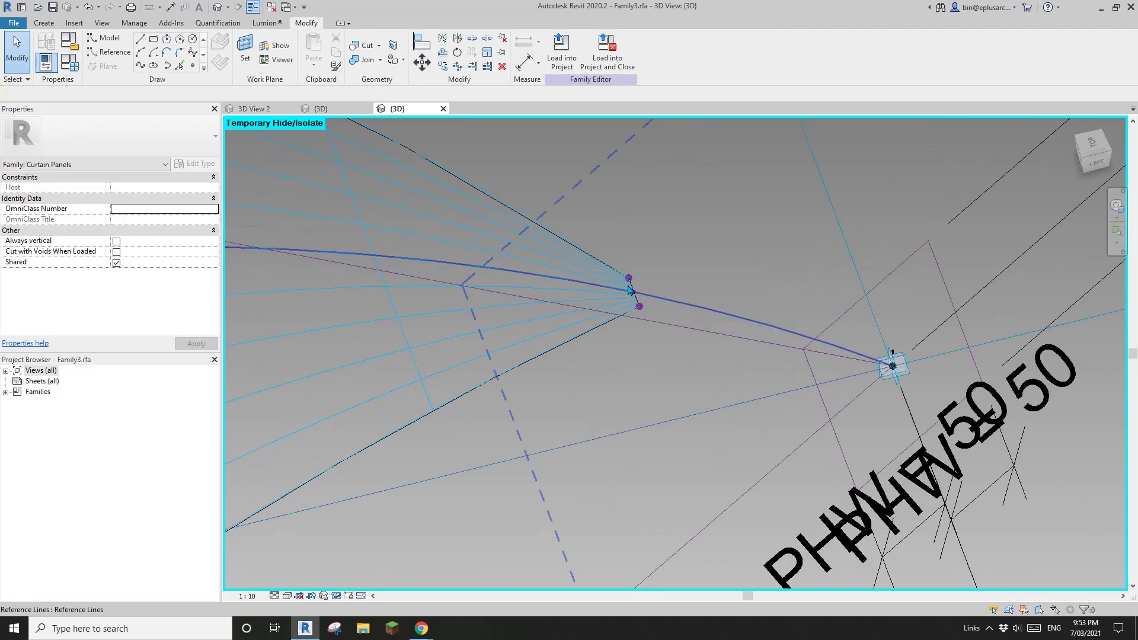
scroll(630, 290, up, 3)
click(630, 274)
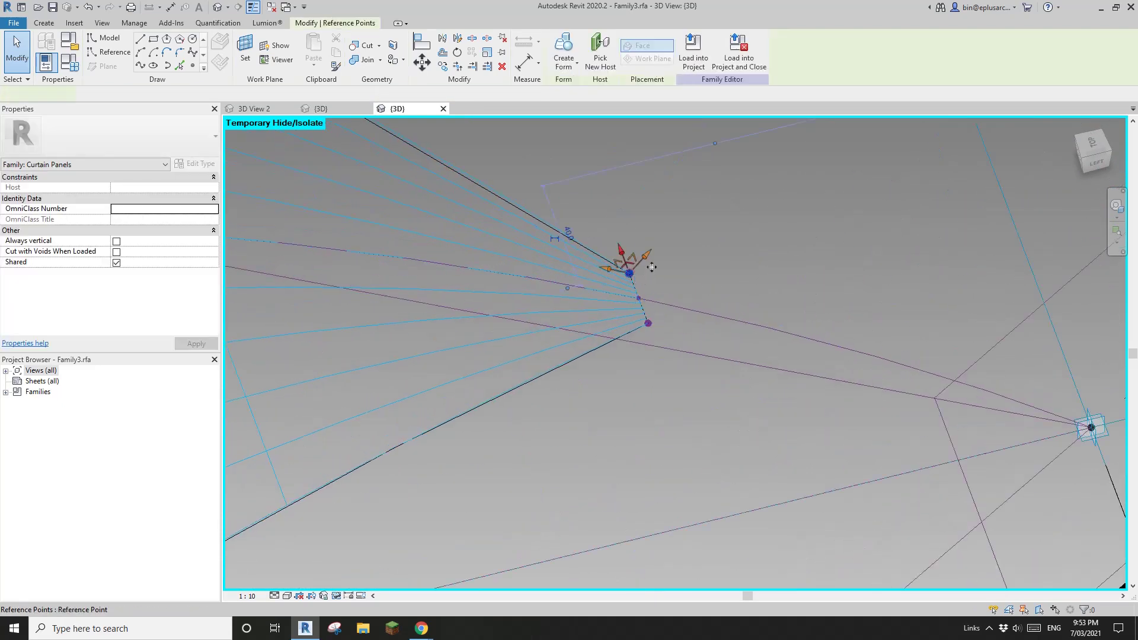
click(204, 316)
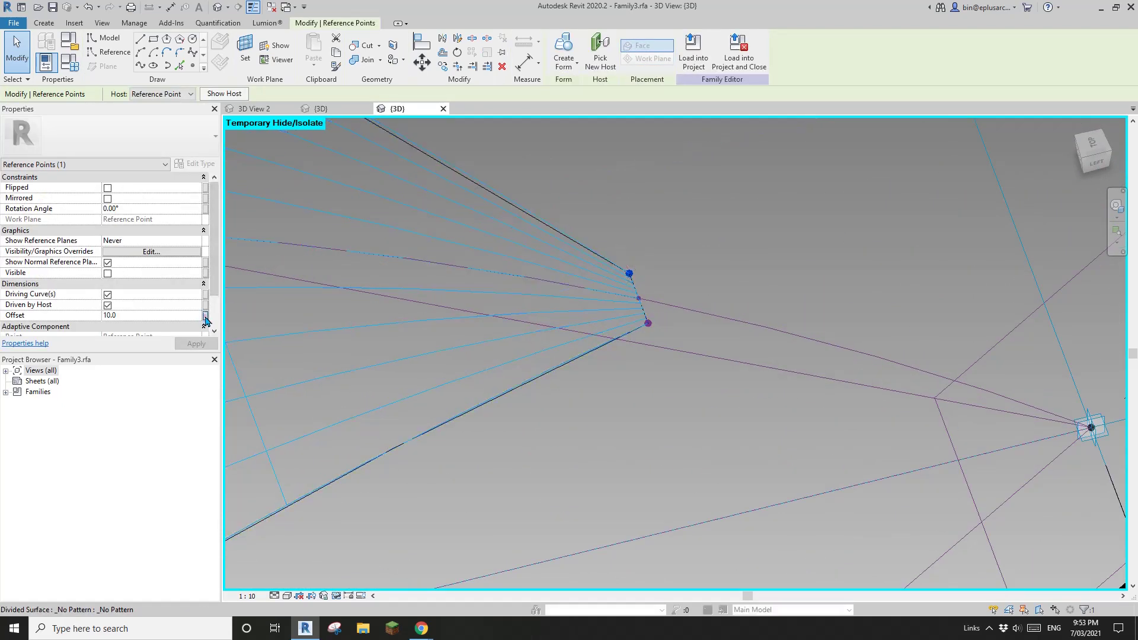
click(350, 242)
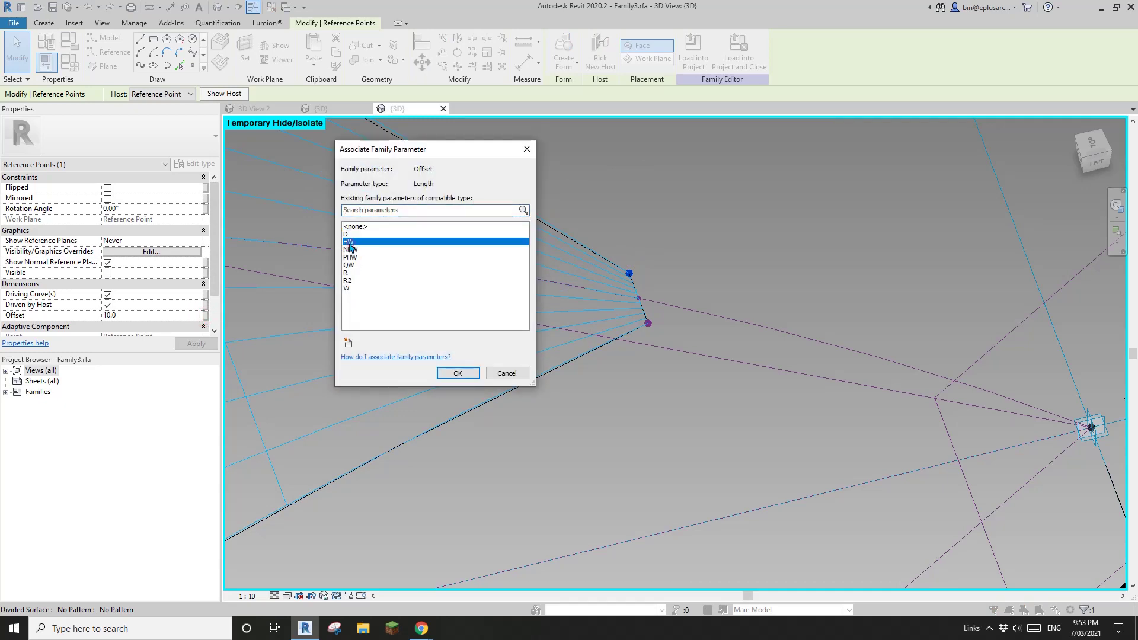
click(464, 376)
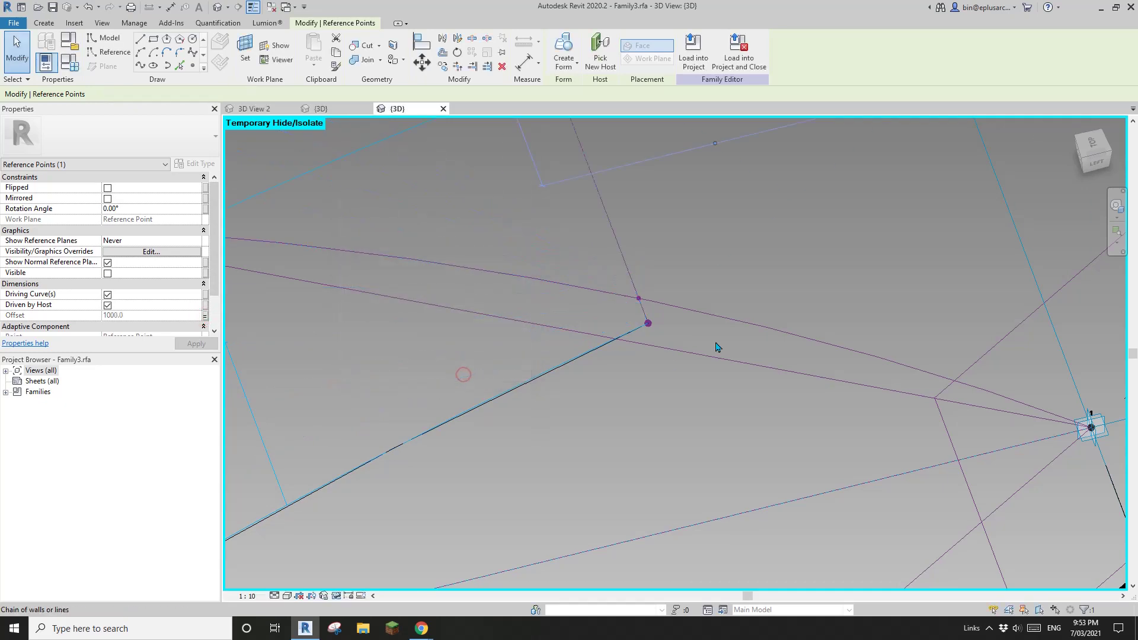
Step: Associate the offset of the opposite end point of the apex edge with the NHW parameter
click(649, 325)
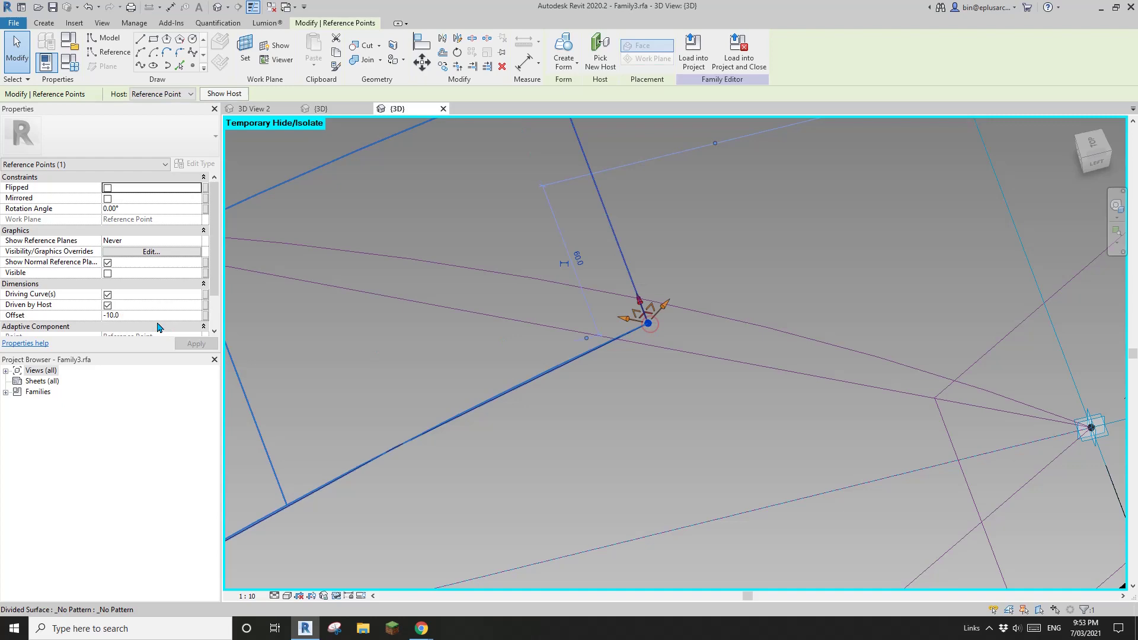
click(204, 318)
click(351, 249)
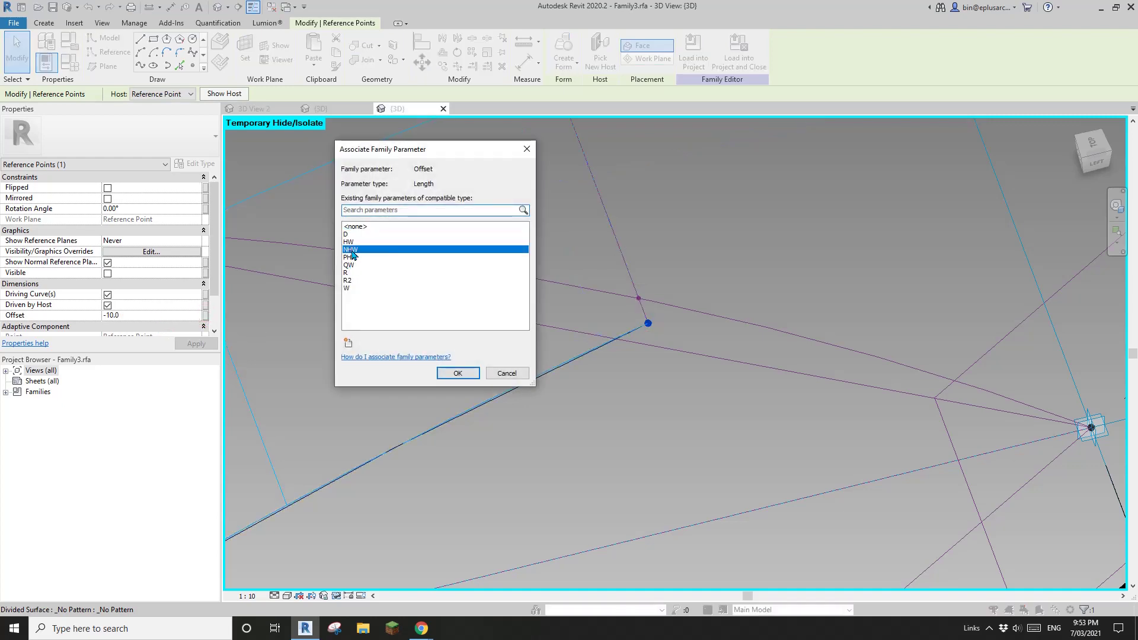
click(458, 373)
key(Escape)
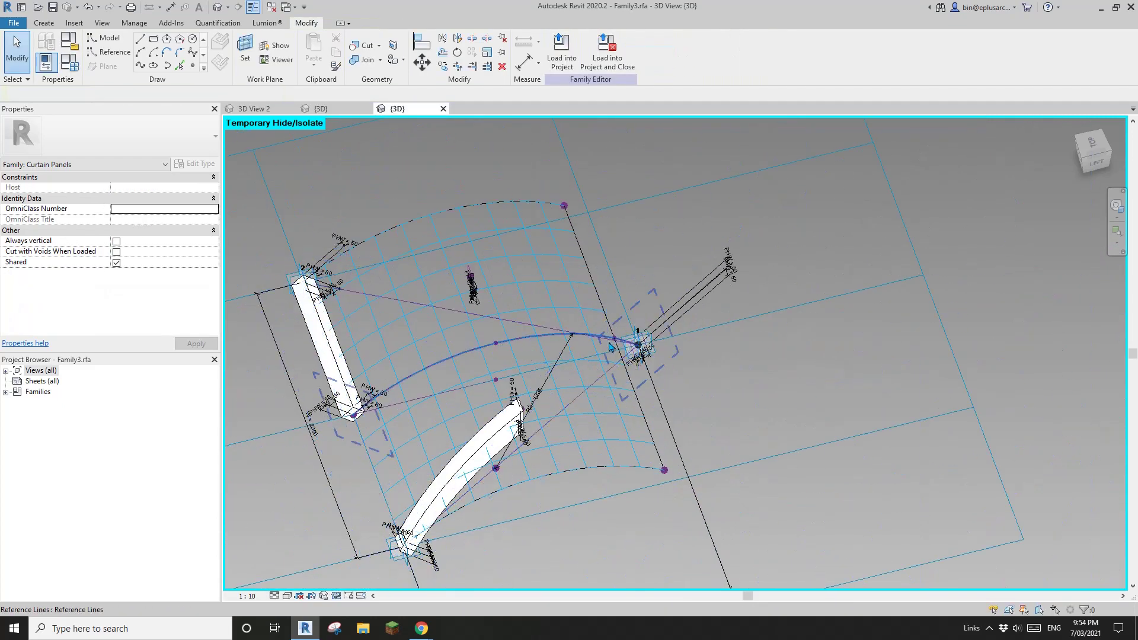
Step: Examine how the widened divided surface's grid lies relative to the triangular frame and the apex
shift+middle_drag(611, 347, 562, 265)
click(700, 349)
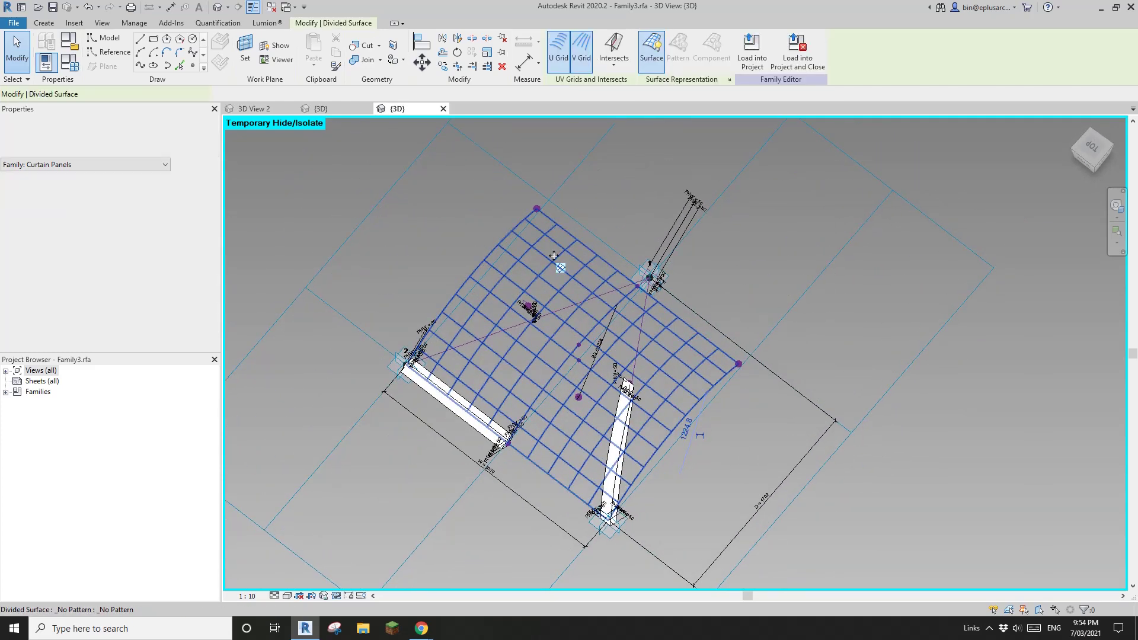
scroll(568, 328, up, 2)
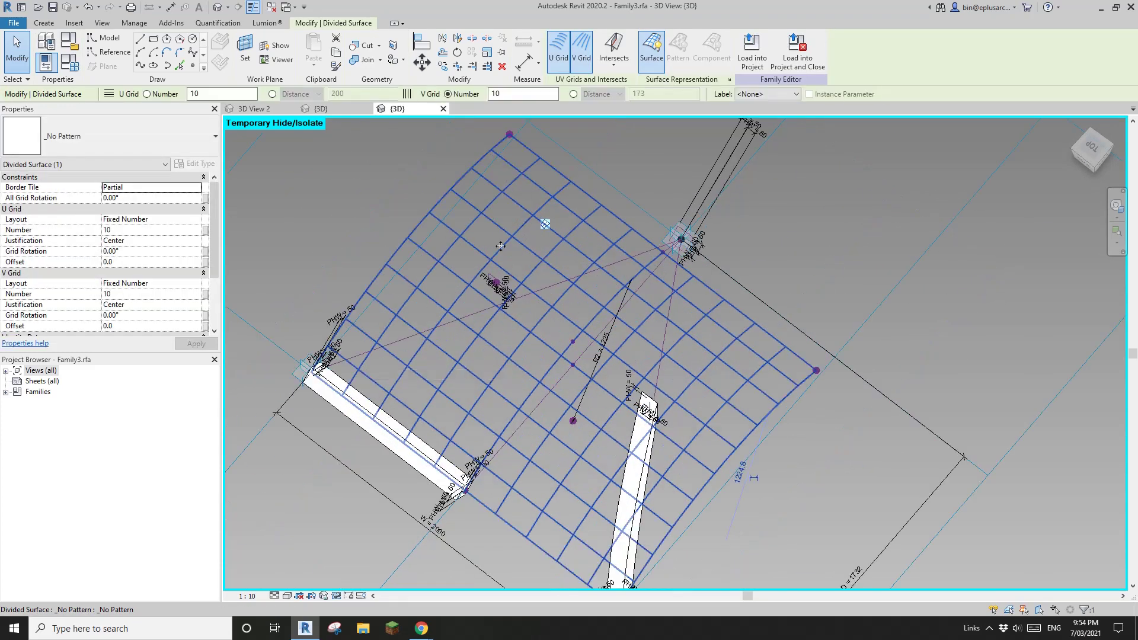
scroll(397, 307, down, 3)
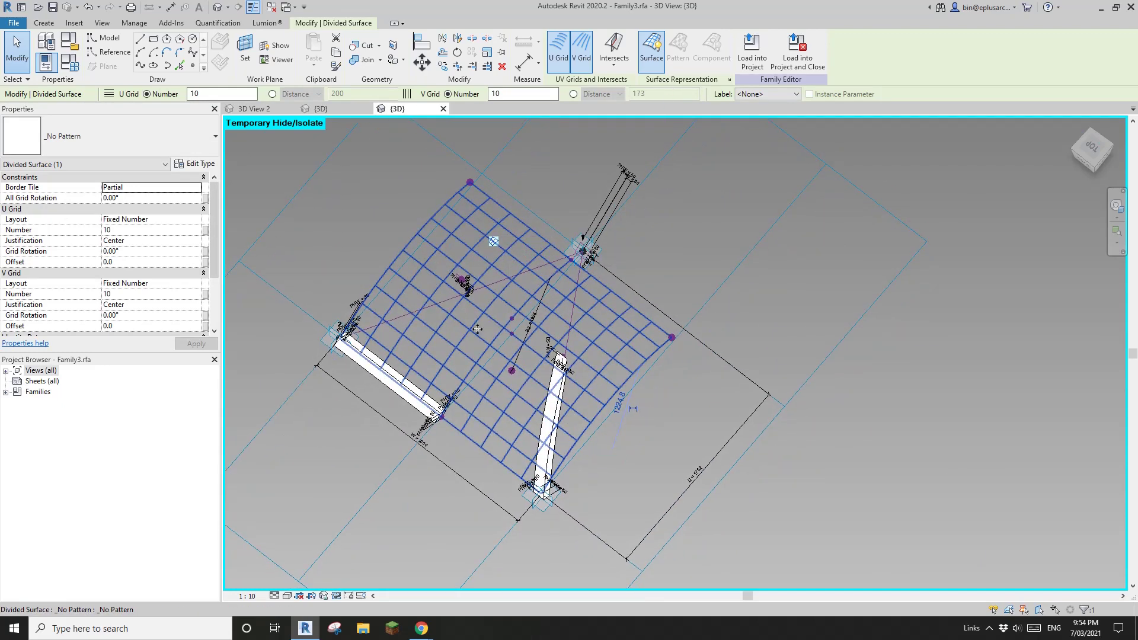
scroll(438, 319, up, 3)
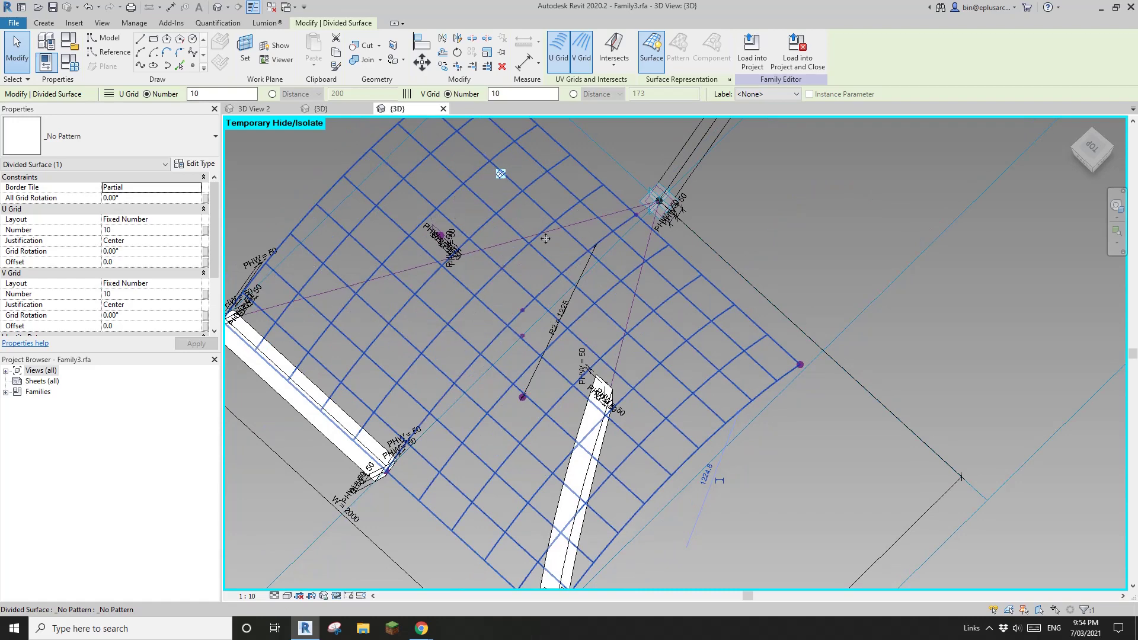
shift+middle_drag(578, 374, 630, 260)
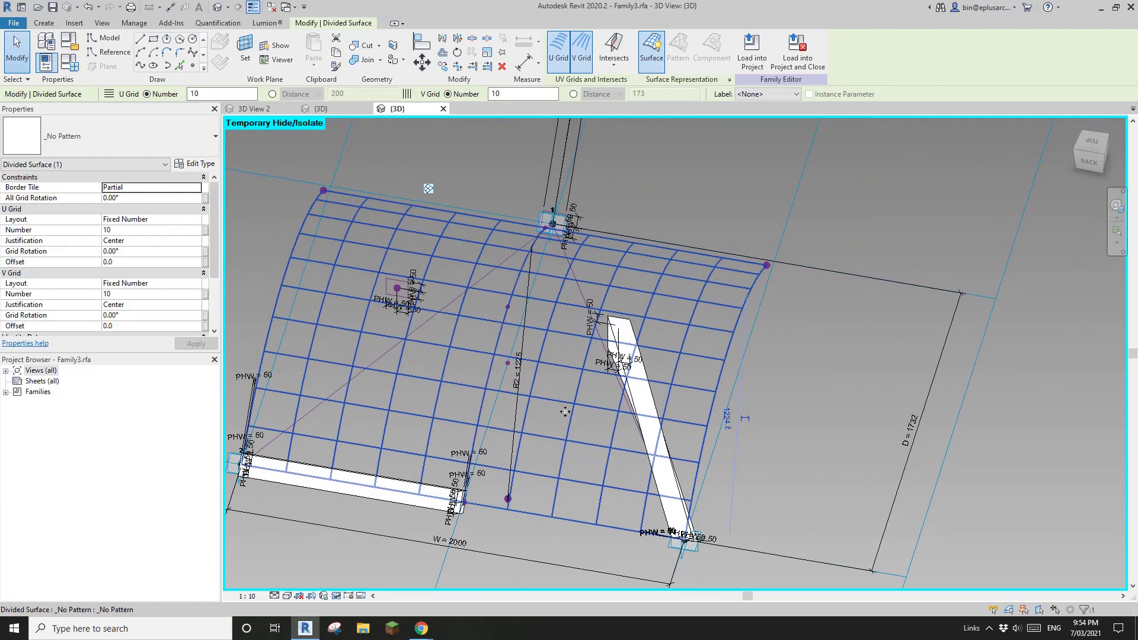
scroll(584, 398, down, 4)
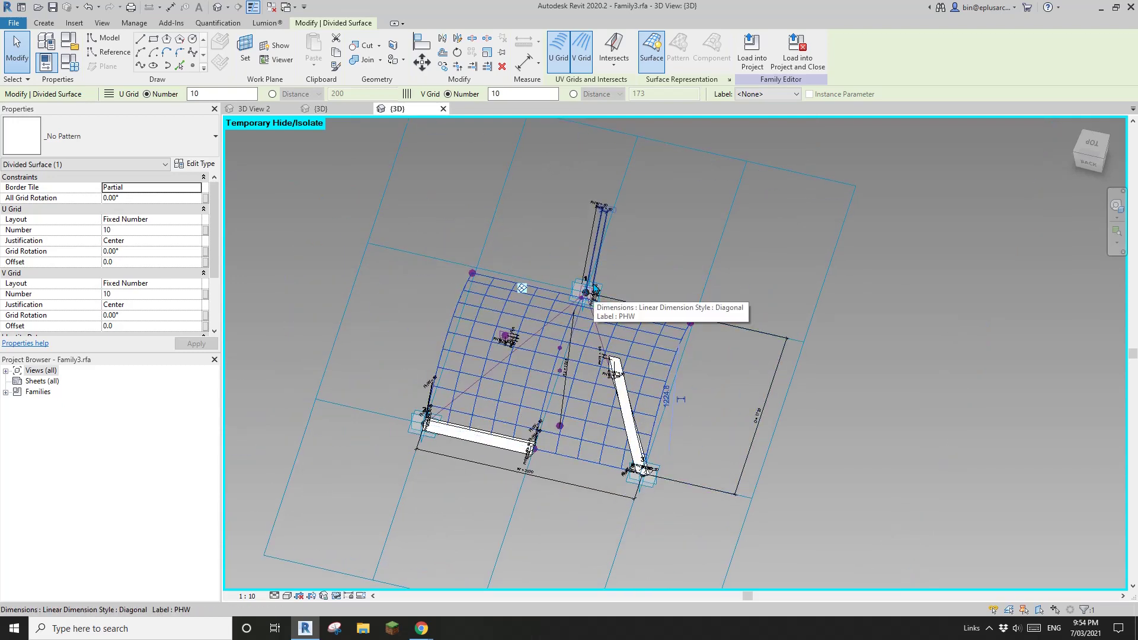
shift+middle_drag(594, 288, 682, 398)
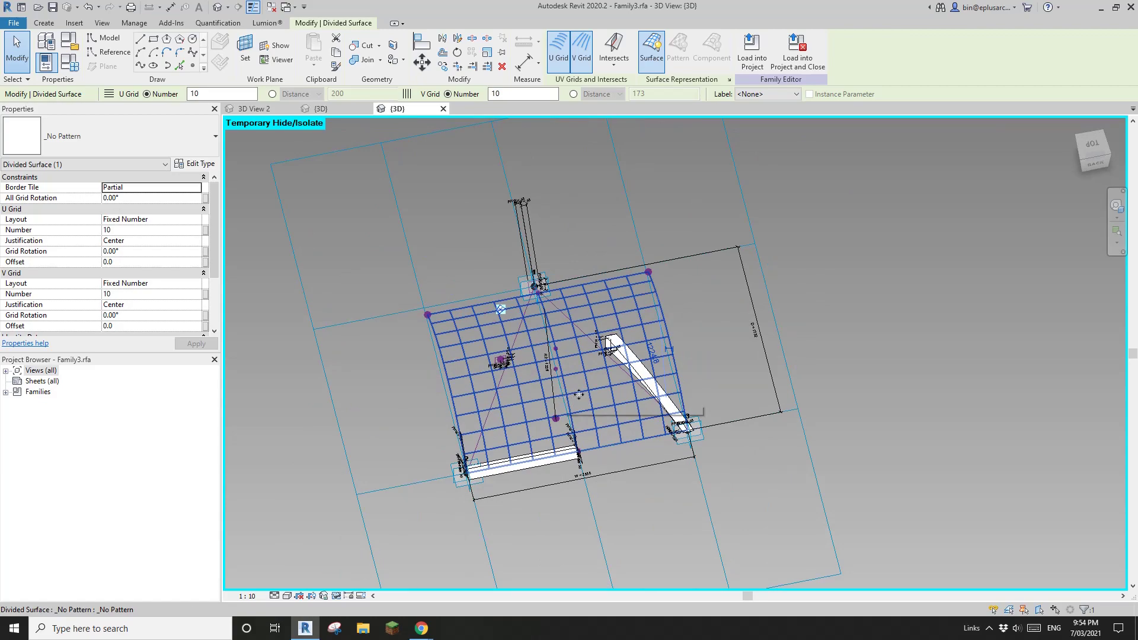
shift+middle_drag(630, 416, 616, 397)
key(Escape)
scroll(500, 377, up, 1)
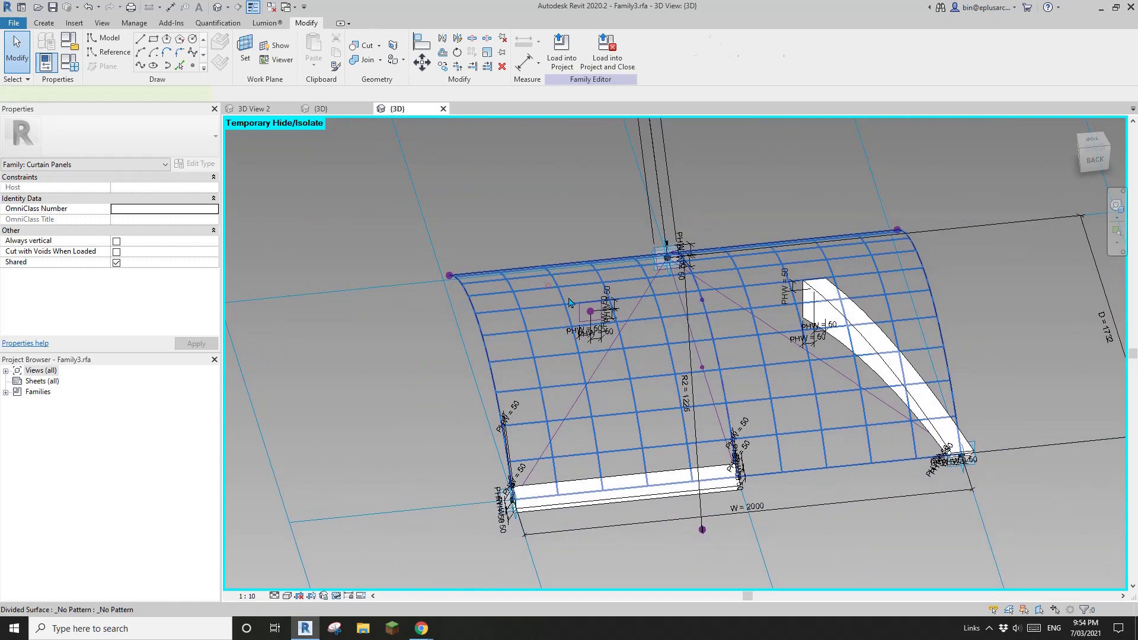
Step: Delete the divided grid from the curved surface
middle_drag(569, 303, 538, 344)
click(510, 323)
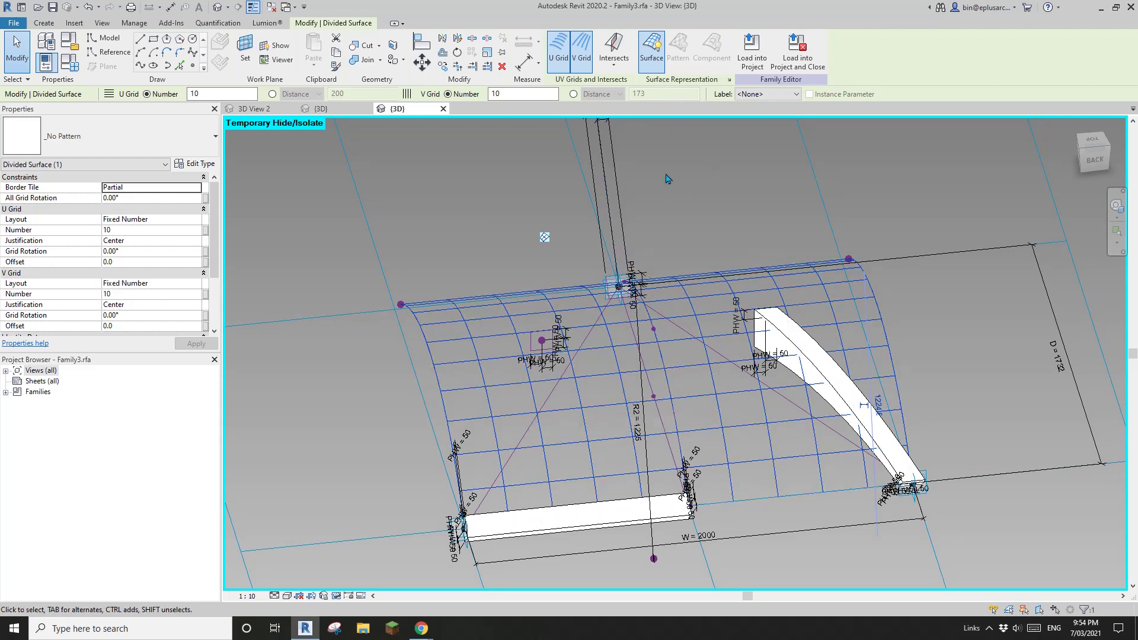
shift+middle_drag(615, 253, 613, 265)
key(Delete)
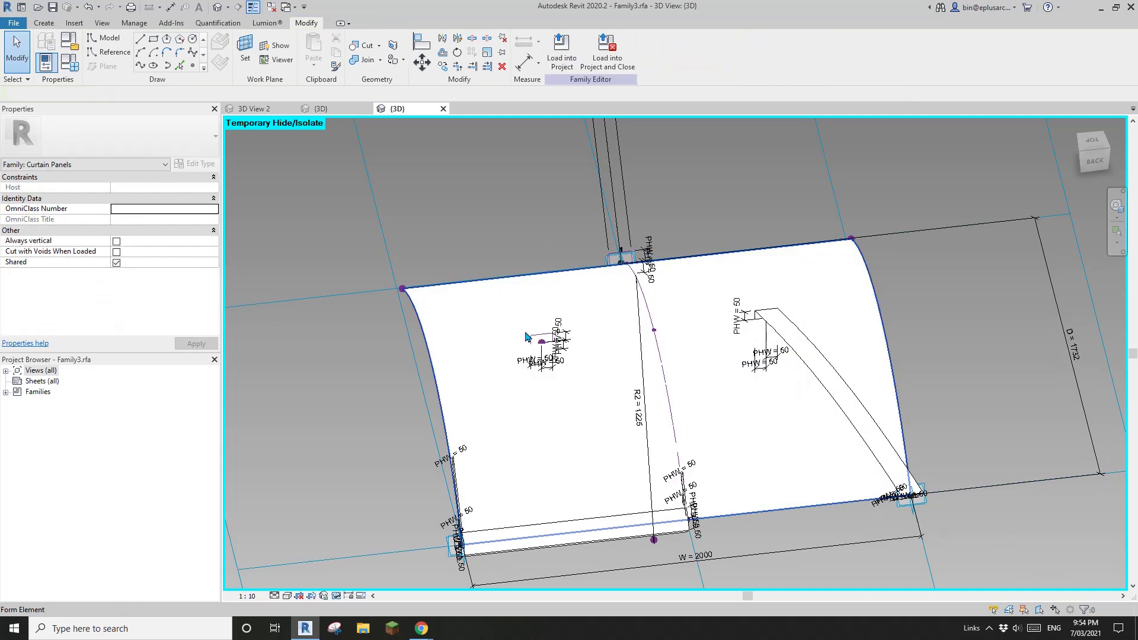
Step: Delete the curved surface form spanning the triangular frame
scroll(560, 340, down, 2)
shift+middle_drag(560, 340, 658, 394)
click(626, 363)
scroll(632, 383, down, 2)
scroll(610, 398, up, 2)
scroll(644, 396, up, 2)
key(Escape)
scroll(658, 396, up, 1)
mouse_move(582, 399)
middle_down()
mouse_move(664, 396)
mouse_move(593, 392)
middle_up()
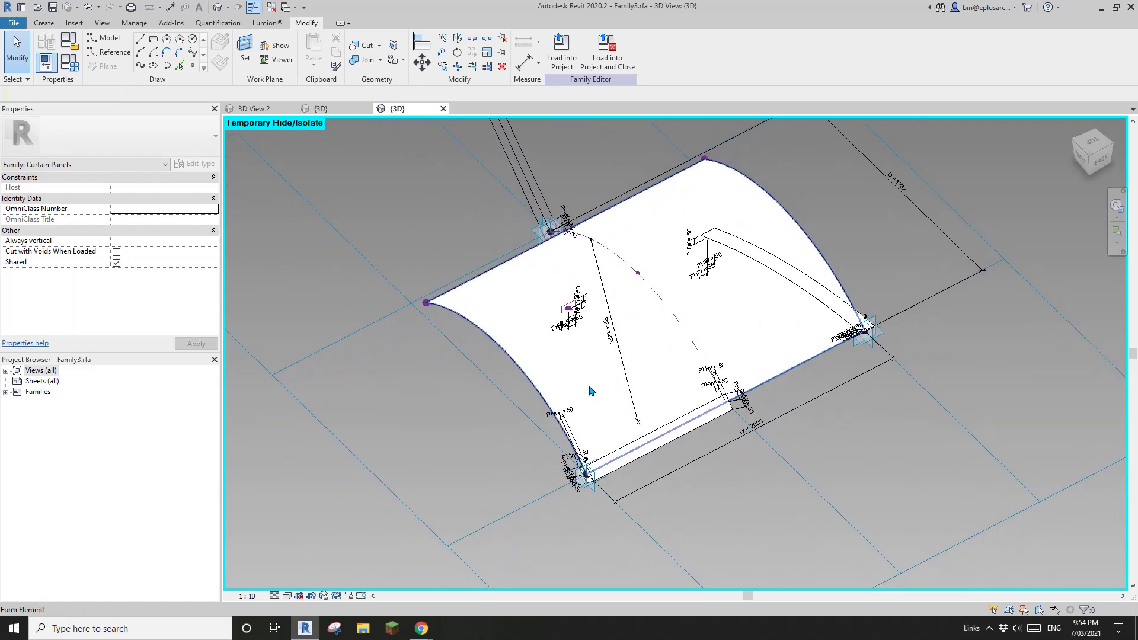
click(595, 383)
scroll(595, 381, up, 2)
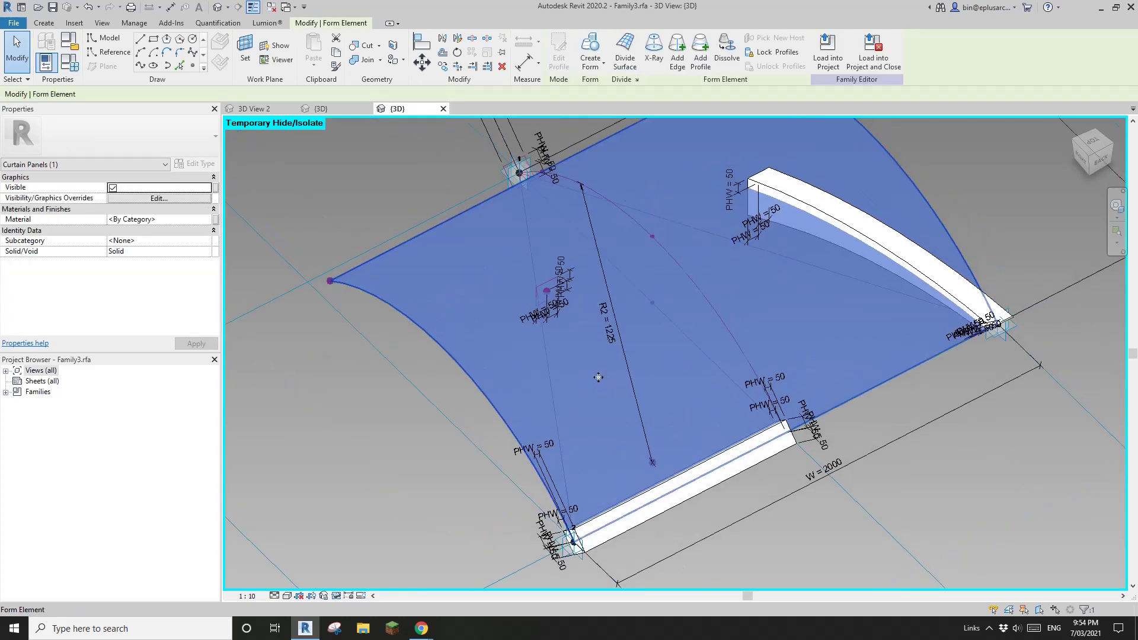
key(Escape)
Step: Place a reference point on the curved reference line that rises between the base edge and the apex
shift+middle_drag(632, 384, 596, 261)
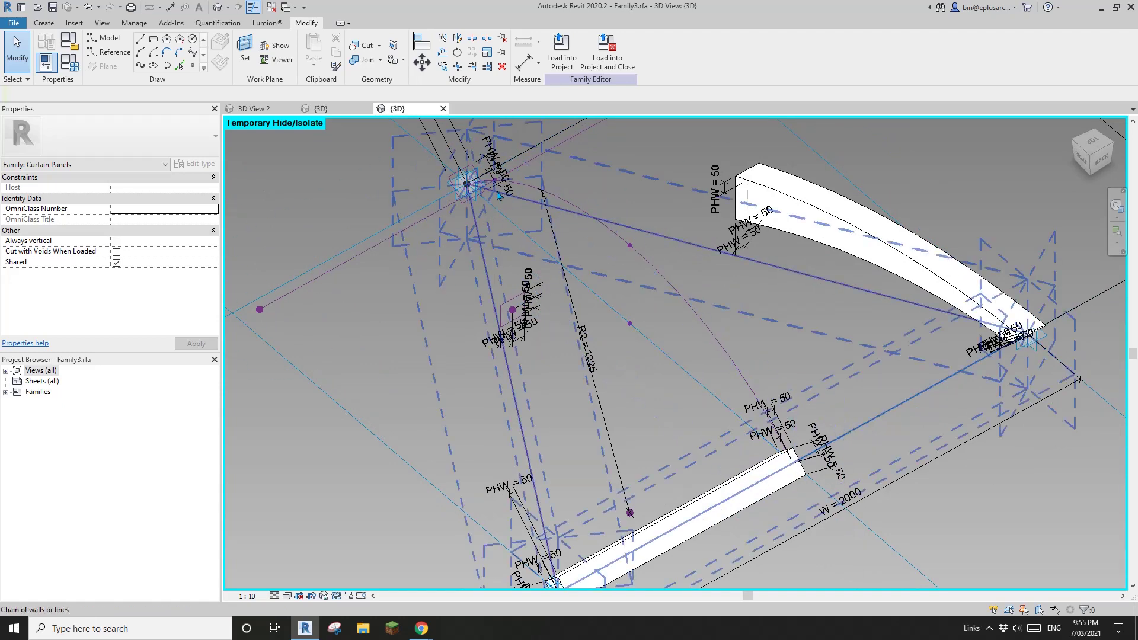
middle_drag(718, 338, 719, 327)
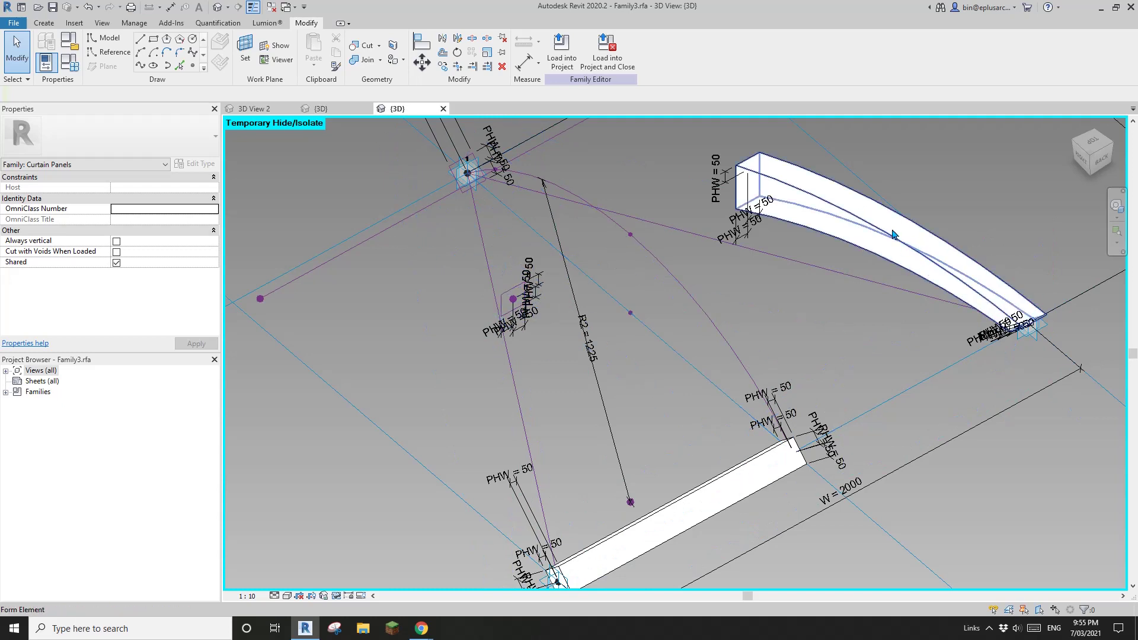
click(192, 66)
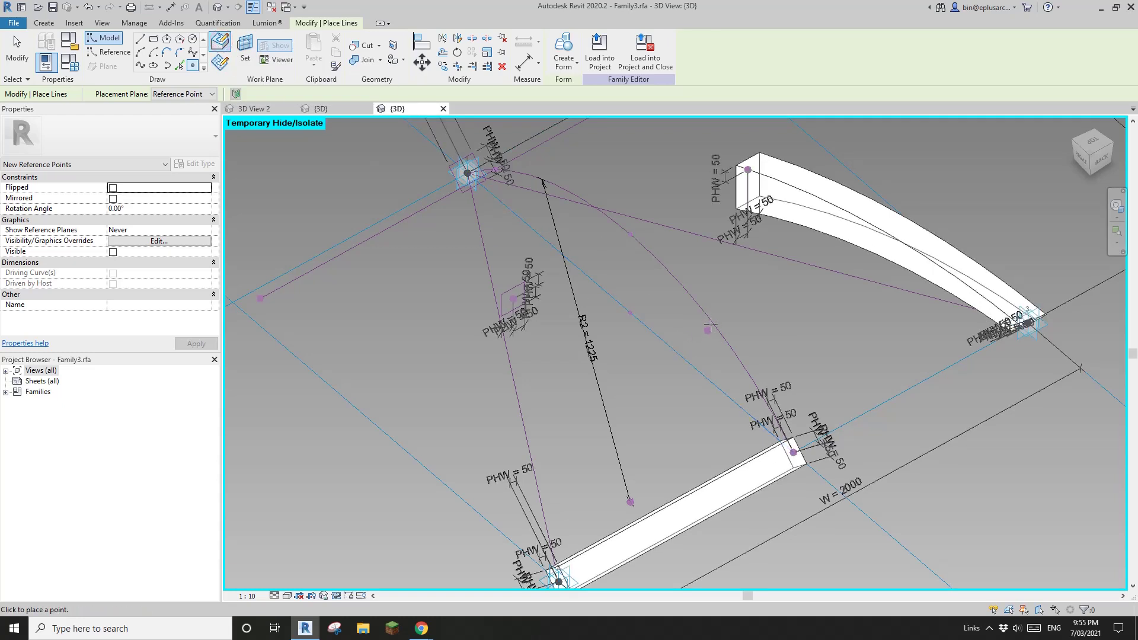
mouse_move(709, 325)
shift+middle_down()
mouse_move(584, 402)
mouse_move(507, 392)
mouse_move(450, 246)
mouse_move(369, 126)
shift+middle_up()
scroll(532, 364, up, 2)
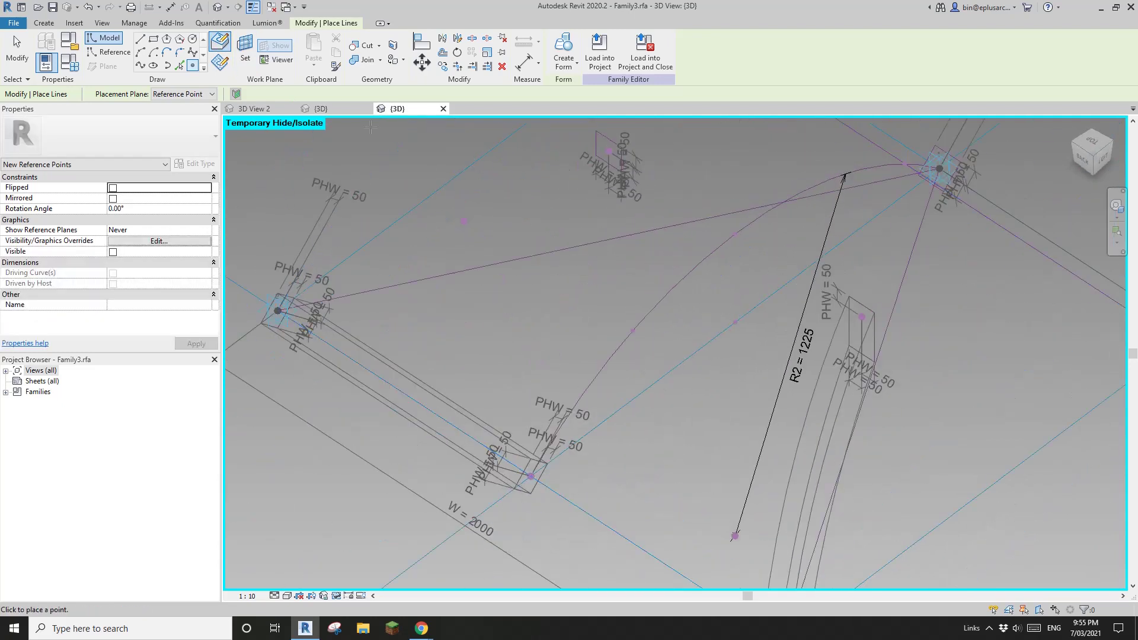
Step: Start a rectangle of reference lines and set the work plane to the new reference point on the arc
click(104, 57)
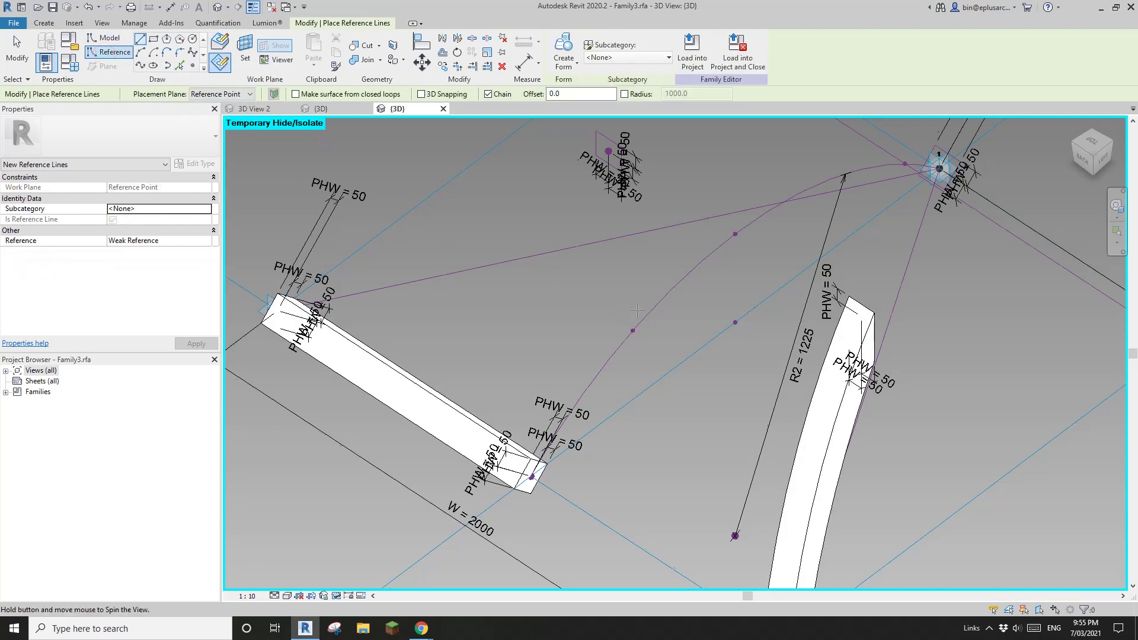
shift+middle_drag(637, 310, 665, 313)
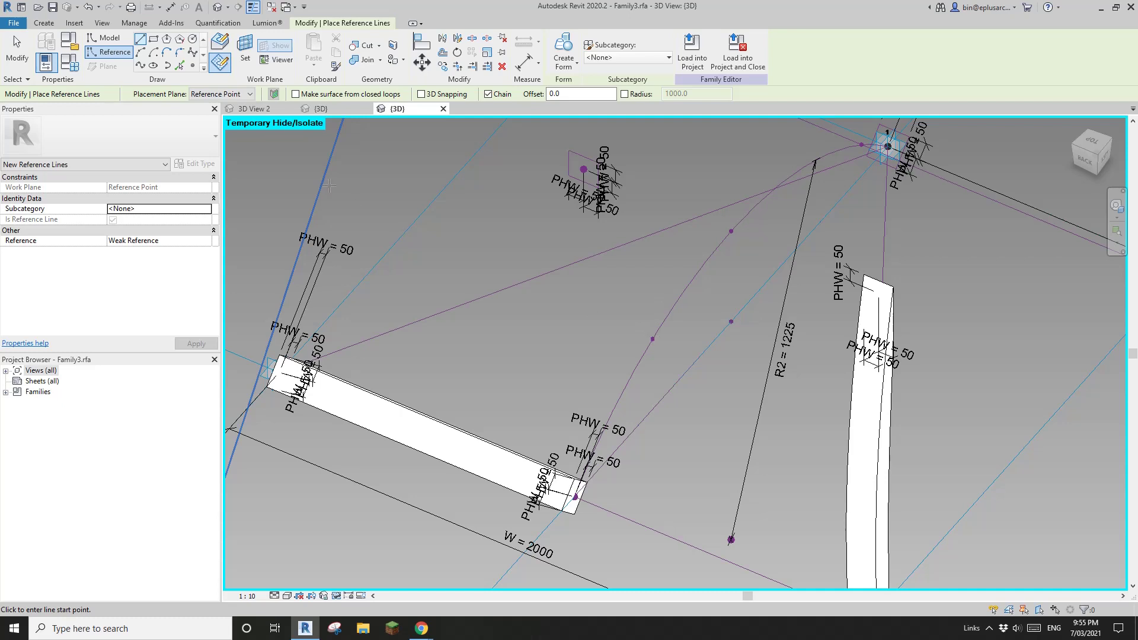
click(165, 53)
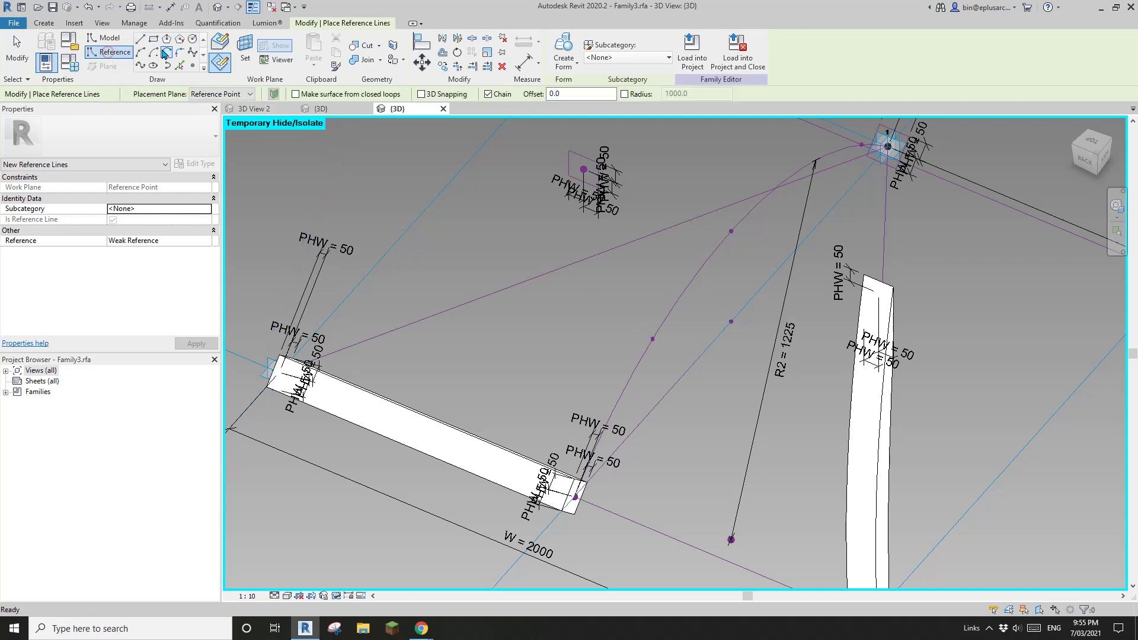
click(154, 40)
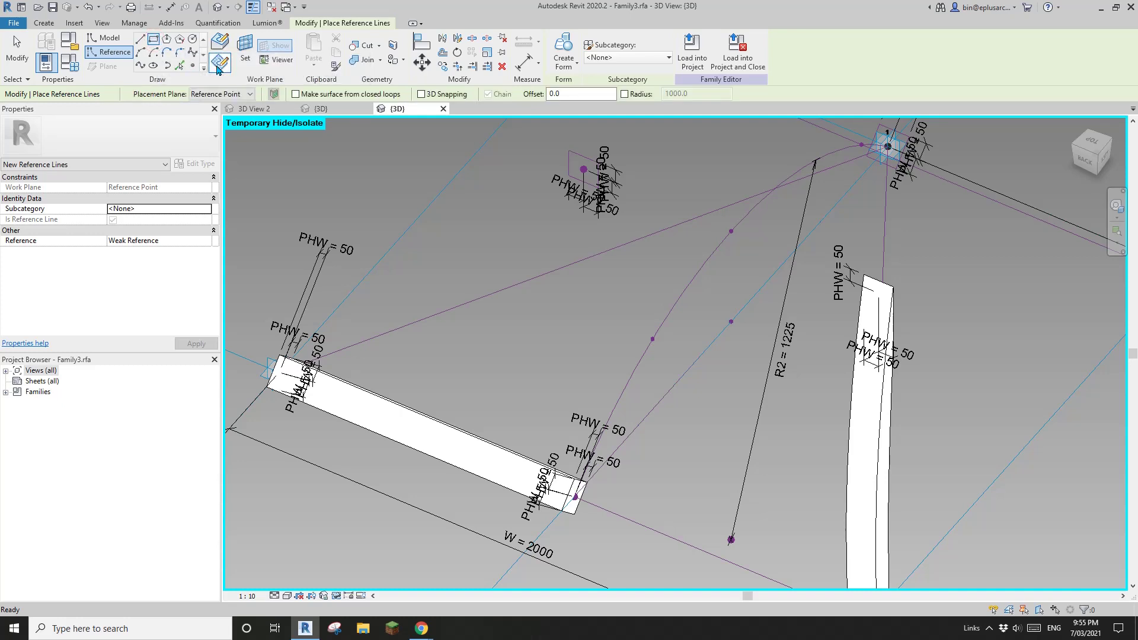
click(245, 48)
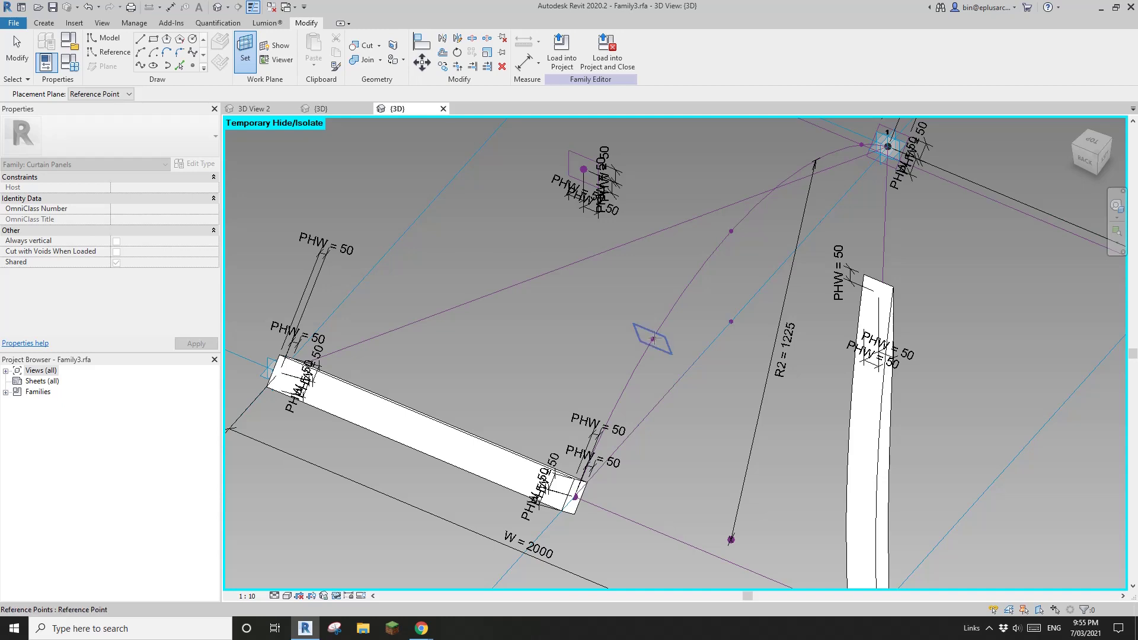
click(673, 362)
Step: Sketch a thin reference-line rectangle about 937 mm long, extending outward from the point on the arc
shift+middle_drag(672, 361, 557, 246)
click(670, 303)
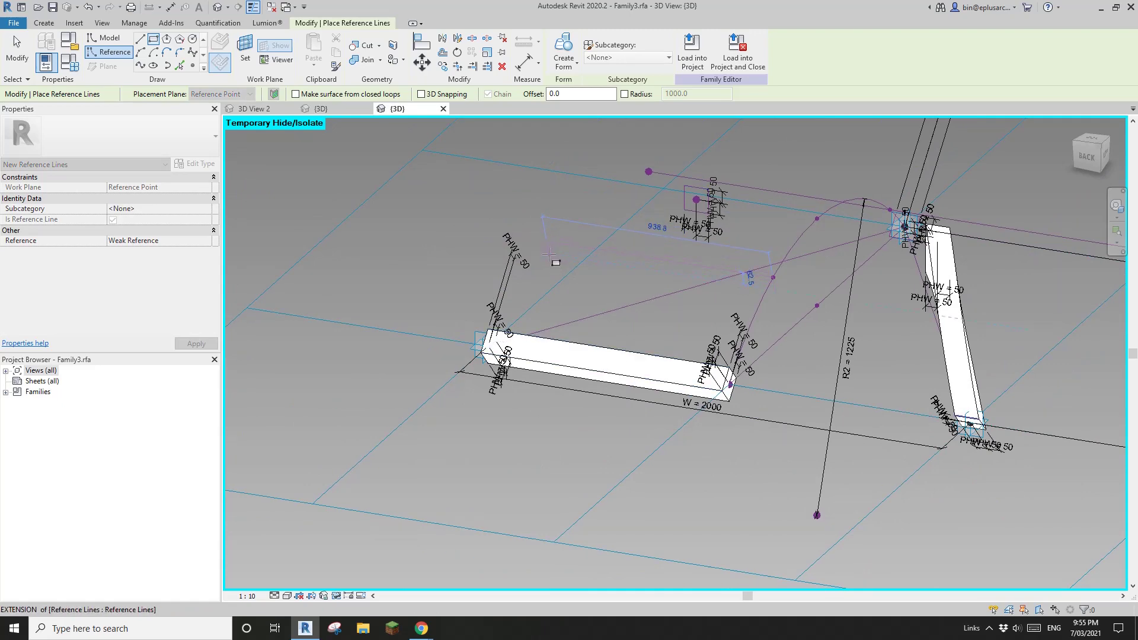
click(549, 253)
scroll(776, 285, up, 3)
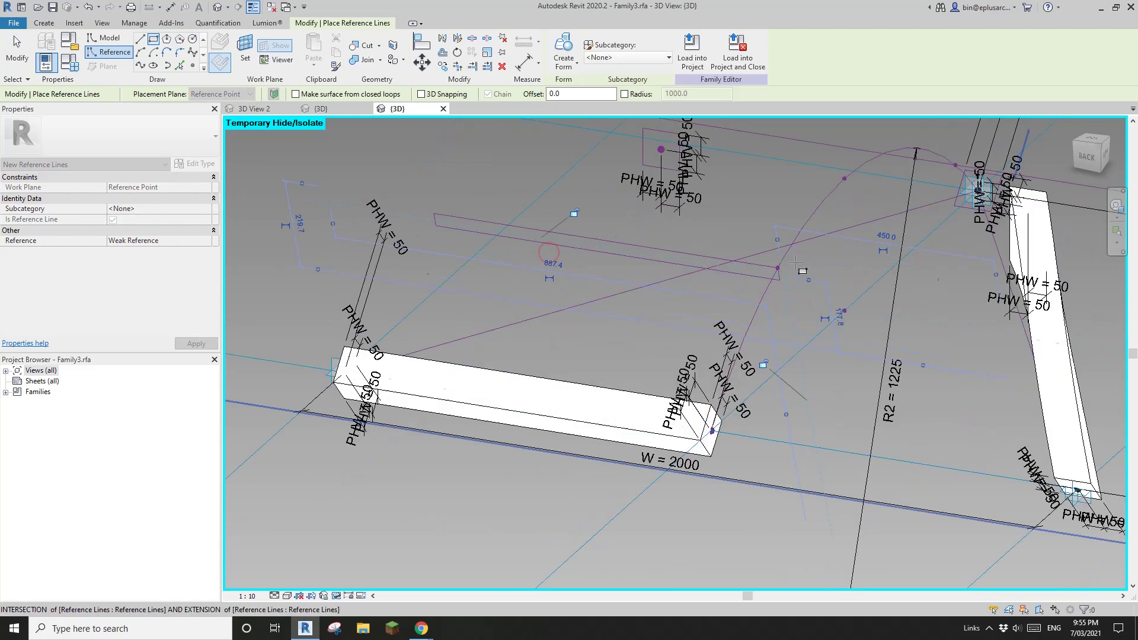
key(Escape)
key(Escape)
Step: Set the spacing between the rectangle's two long reference lines to 20 mm
key(Tab)
click(756, 258)
shift+middle_drag(764, 256, 741, 274)
key(Escape)
scroll(724, 271, up, 2)
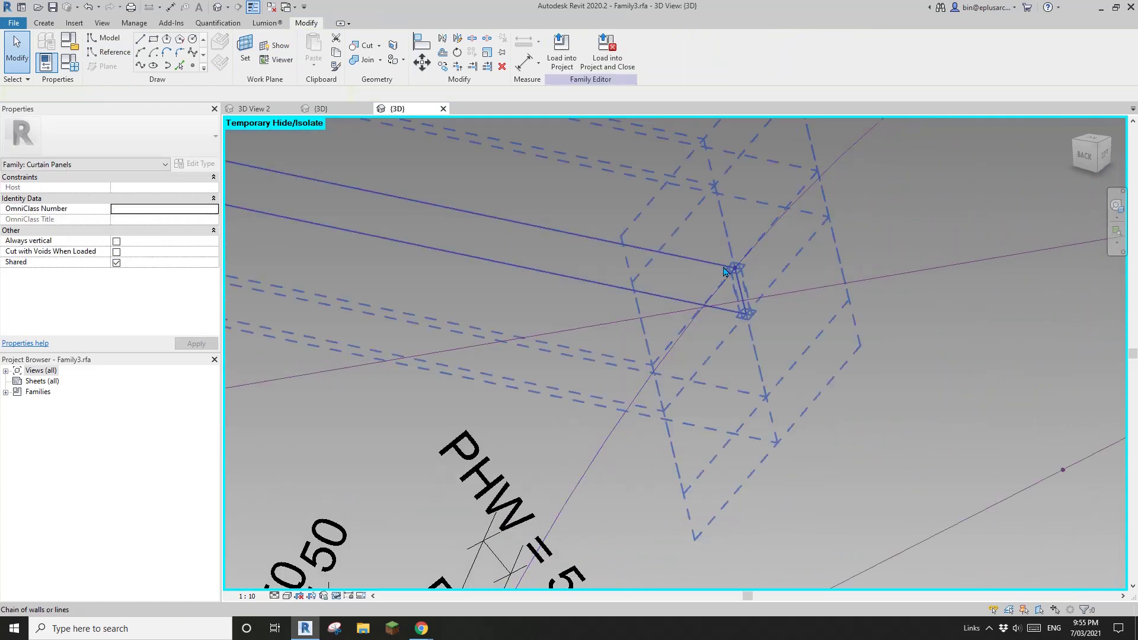
scroll(723, 271, up, 2)
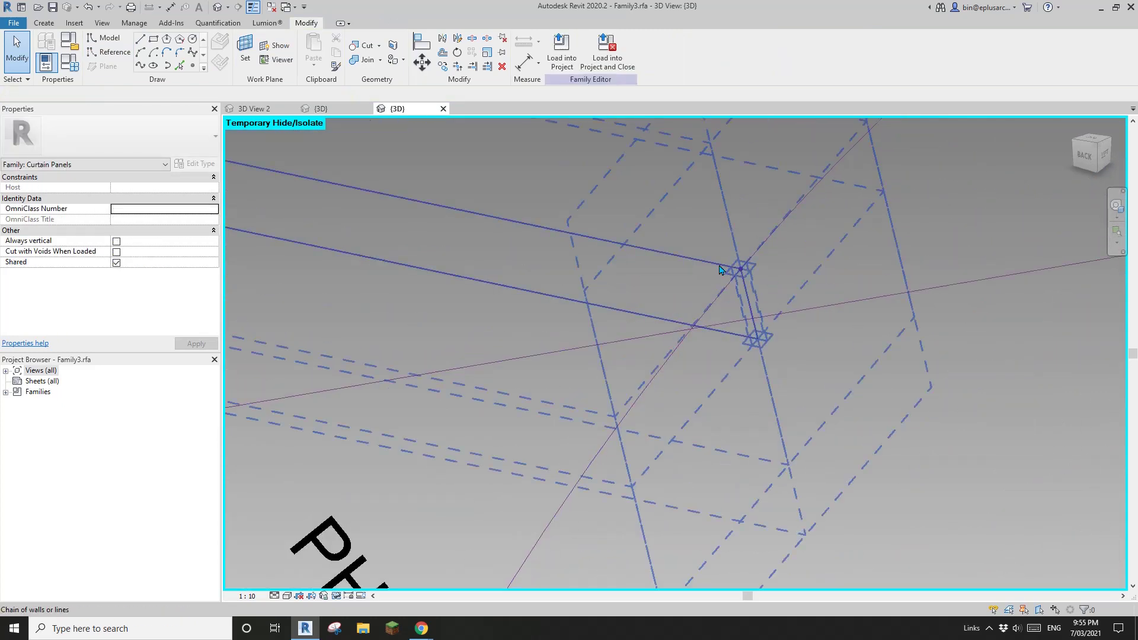
click(720, 270)
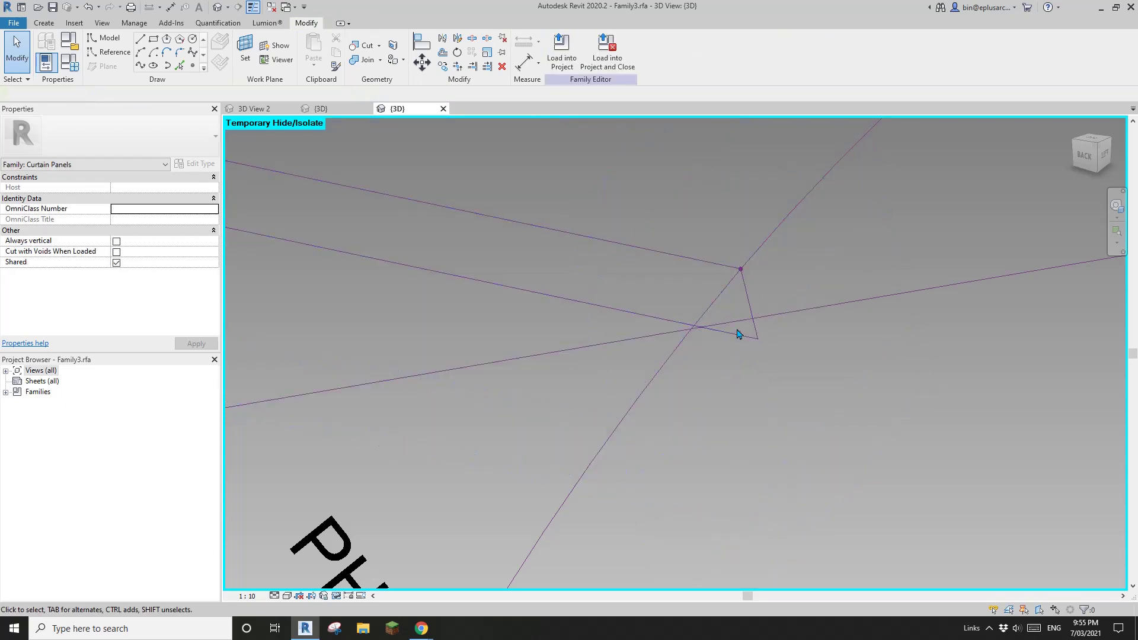
click(740, 336)
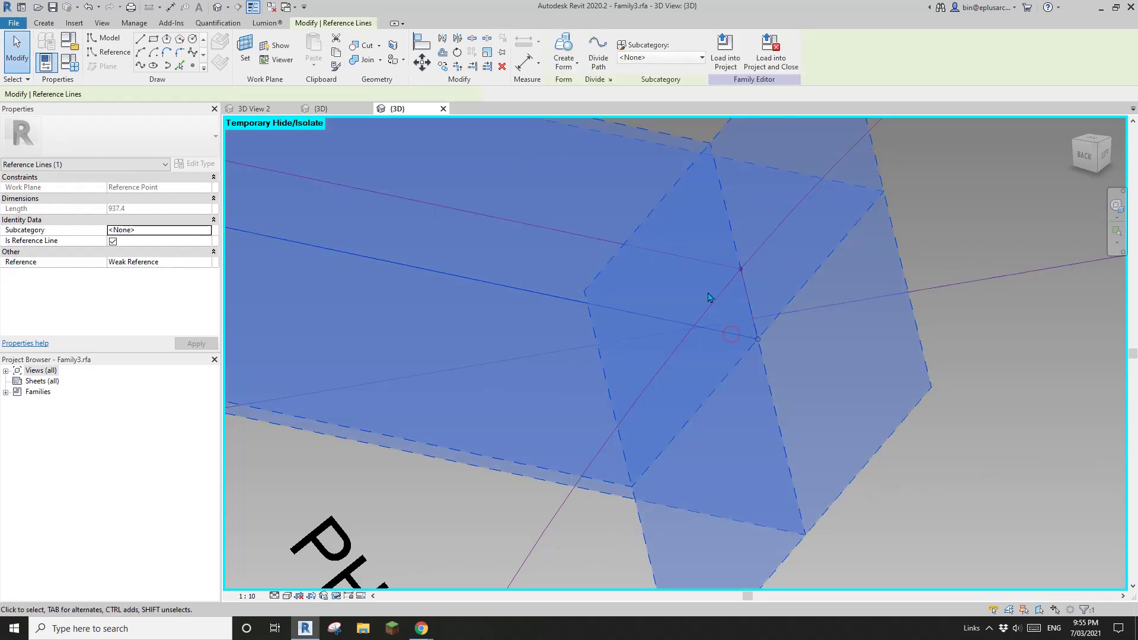
scroll(709, 296, down, 3)
middle_drag(616, 293, 1076, 351)
middle_drag(362, 199, 466, 243)
scroll(466, 243, up, 1)
scroll(466, 243, up, 2)
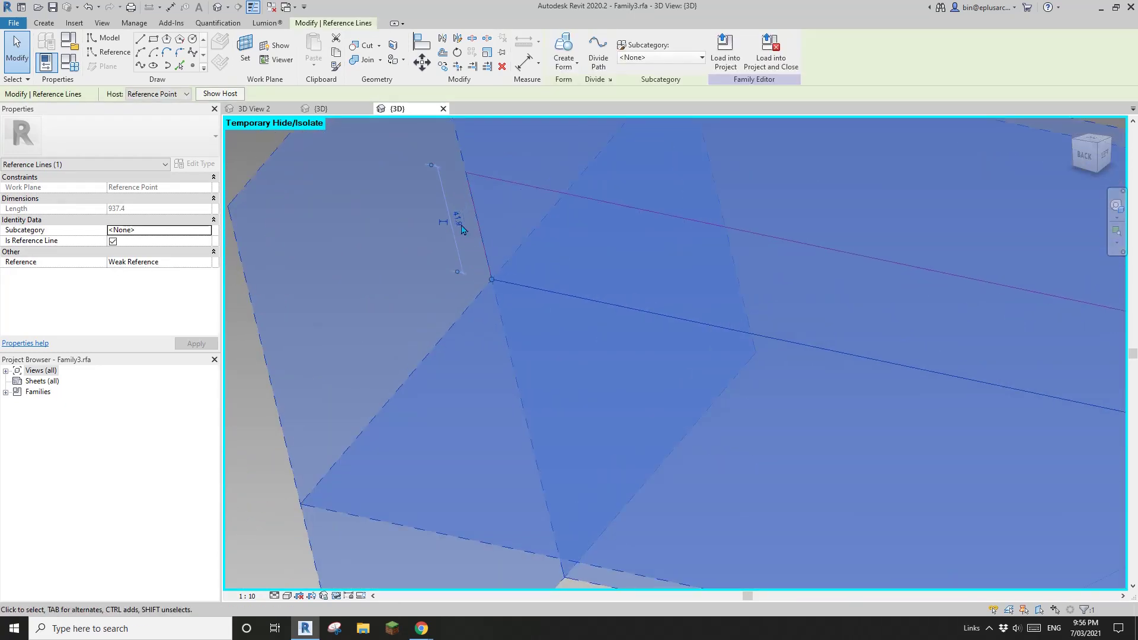
scroll(500, 202, down, 1)
text(20)
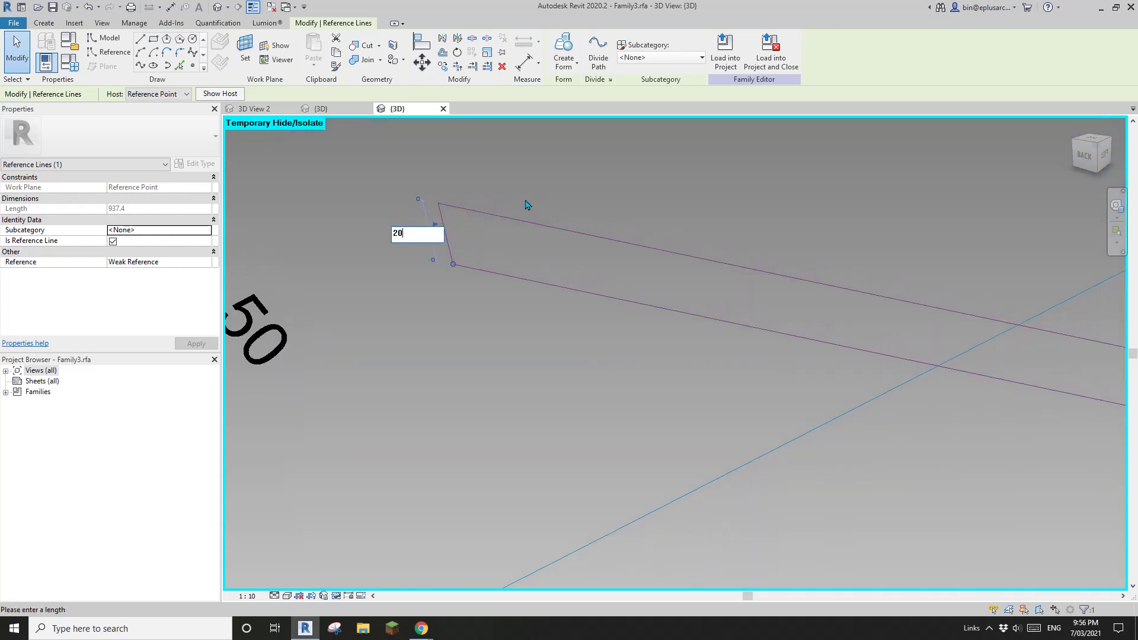
key(Return)
shift+middle_drag(548, 188, 760, 289)
click(759, 289)
key(Tab)
click(739, 228)
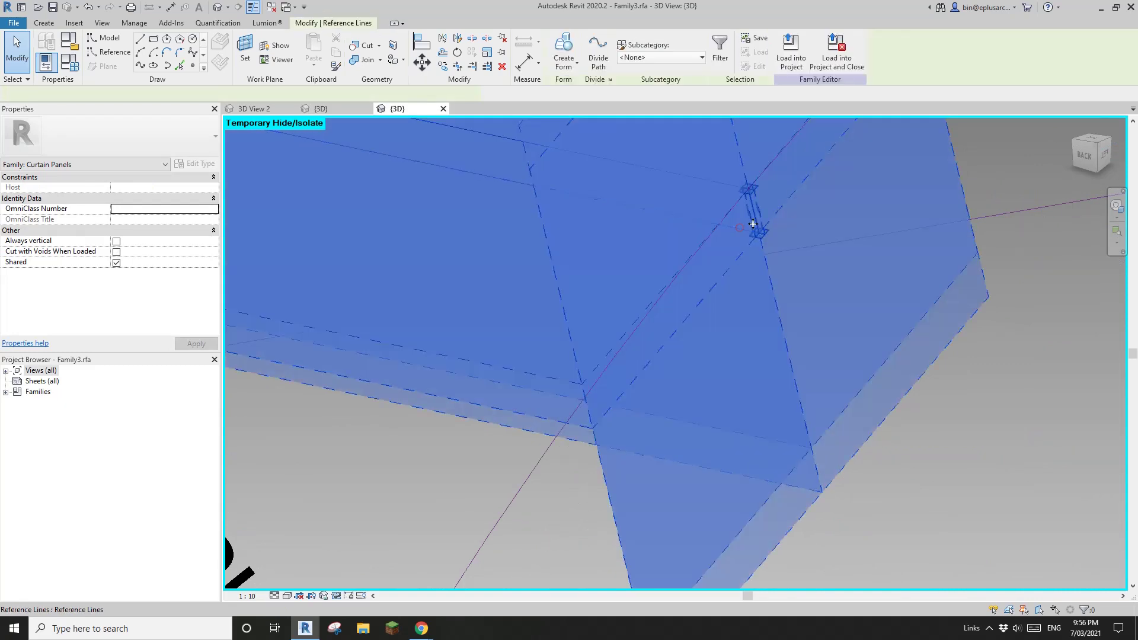
scroll(750, 234, up, 1)
middle_drag(751, 235, 710, 300)
key(m)
key(v)
scroll(712, 240, down, 1)
key(Escape)
key(Escape)
Step: Move the whole rectangle chain vertically so its short side is centred on the arc's reference point
key(Tab)
click(684, 214)
key(m)
key(v)
scroll(711, 274, down, 2)
scroll(604, 271, up, 2)
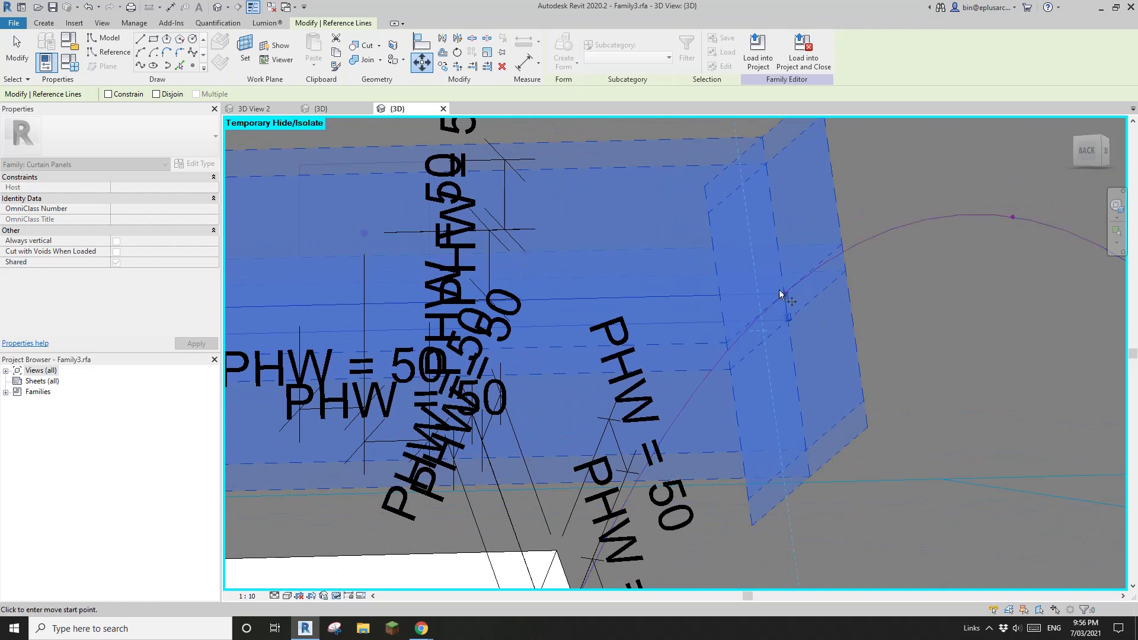
middle_drag(902, 316, 786, 320)
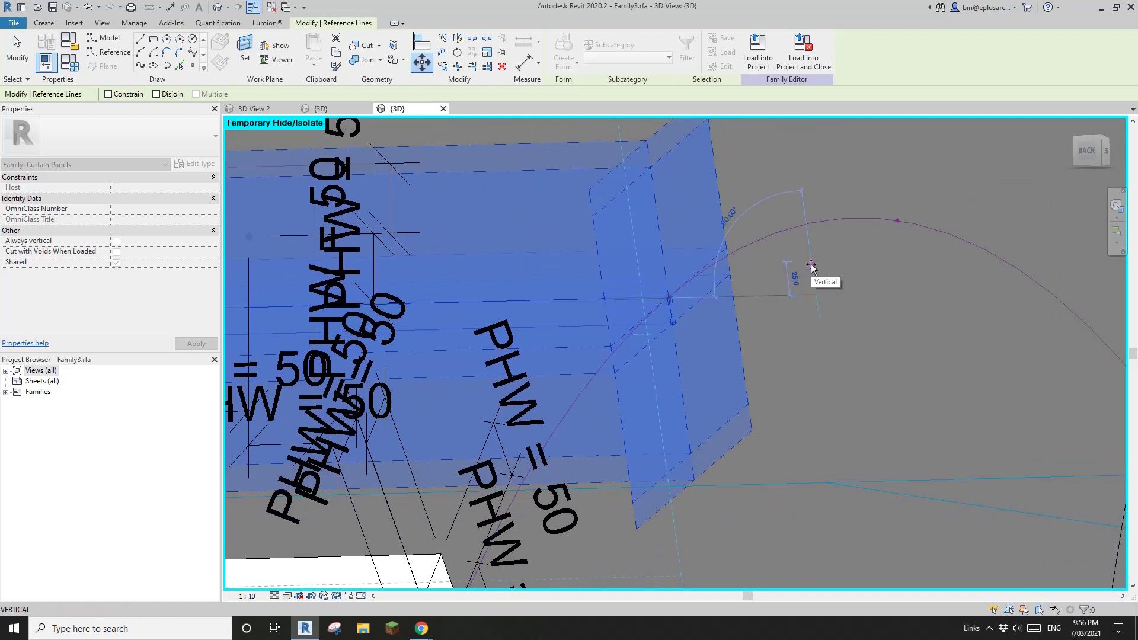
key(Return)
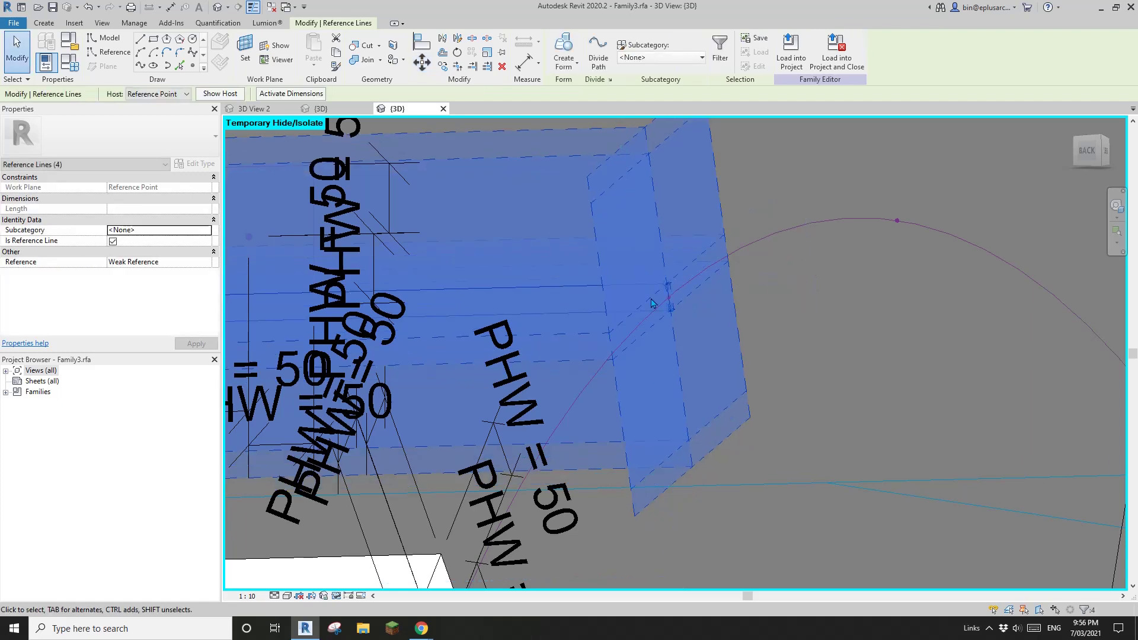
key(Escape)
Step: Examine how the thin rectangle lies relative to the arc, the base edge and the apex of the frame
scroll(681, 320, down, 4)
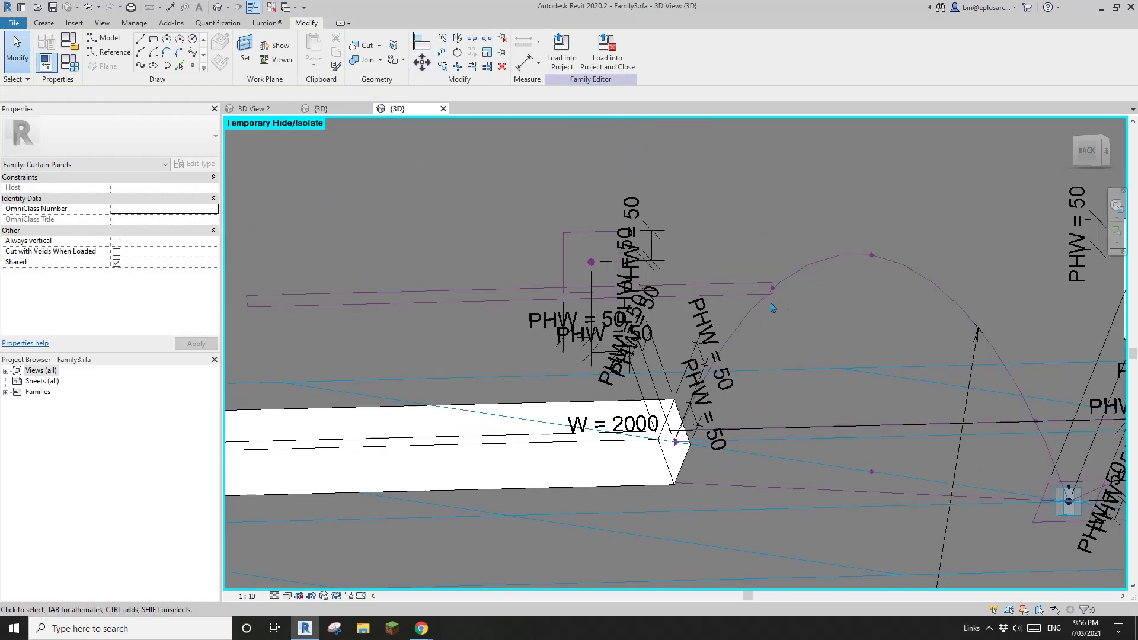
click(642, 302)
middle_drag(425, 320, 476, 295)
key(Escape)
scroll(552, 286, up, 1)
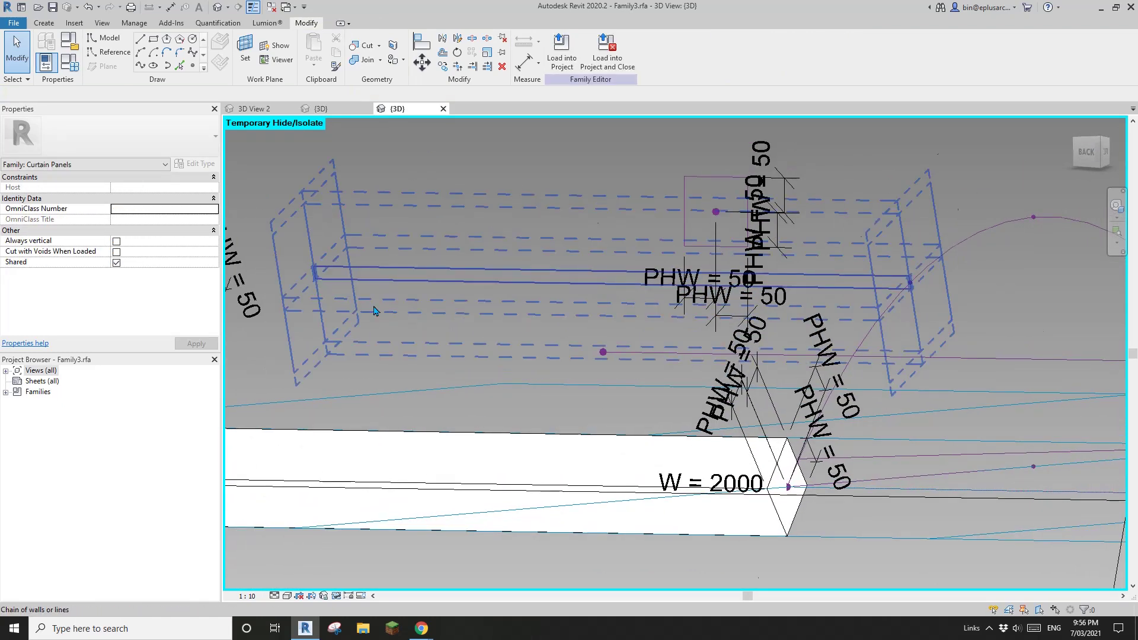
scroll(374, 310, down, 3)
shift+middle_drag(374, 311, 468, 243)
scroll(486, 231, up, 2)
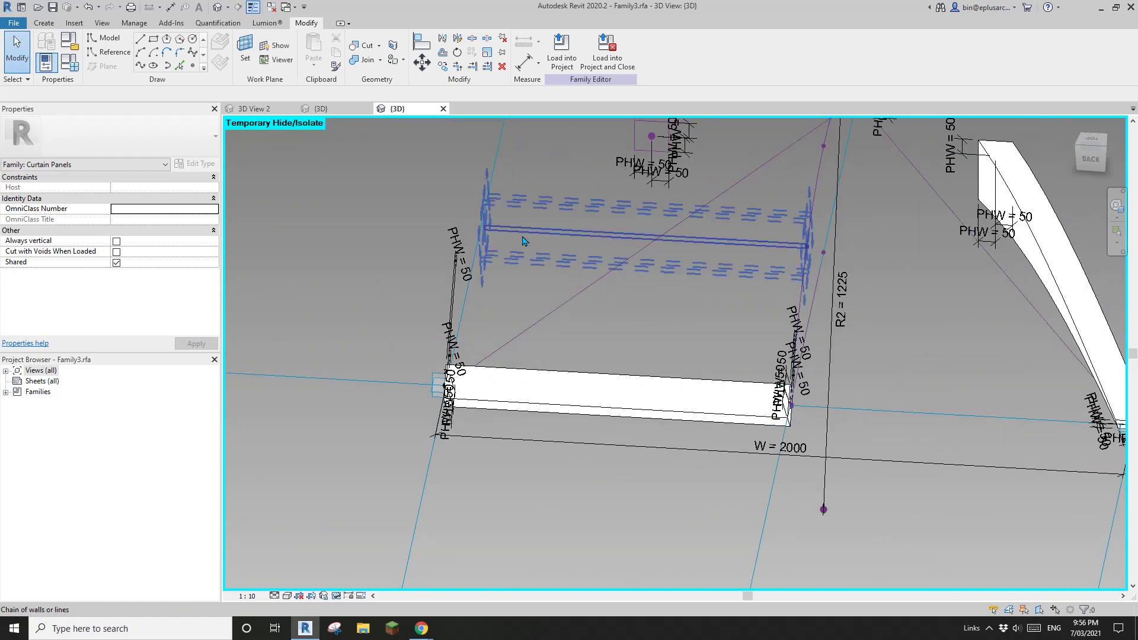
scroll(562, 392, down, 2)
shift+middle_drag(562, 392, 590, 411)
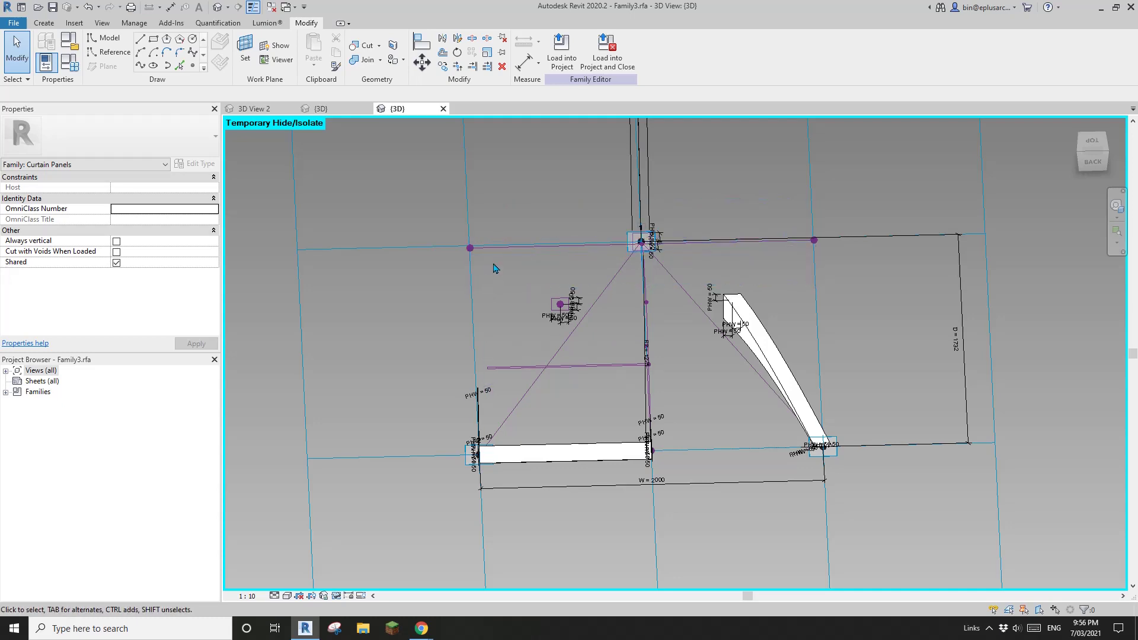
shift+middle_drag(495, 268, 498, 399)
scroll(584, 361, up, 5)
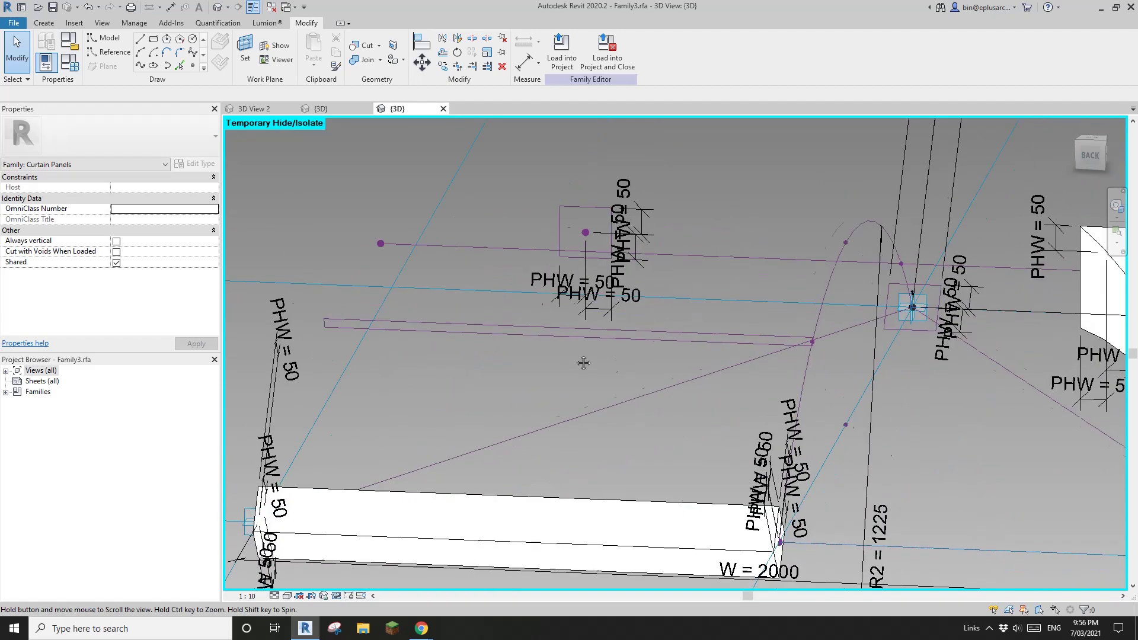
scroll(687, 361, down, 5)
shift+middle_drag(685, 361, 689, 432)
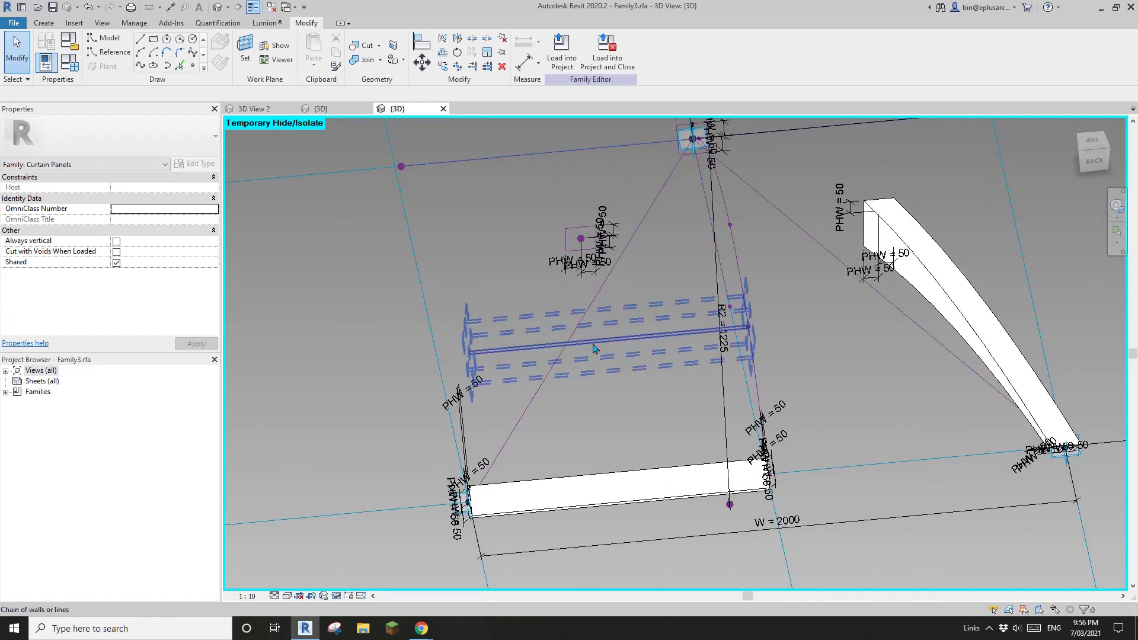
shift+middle_drag(658, 354, 605, 368)
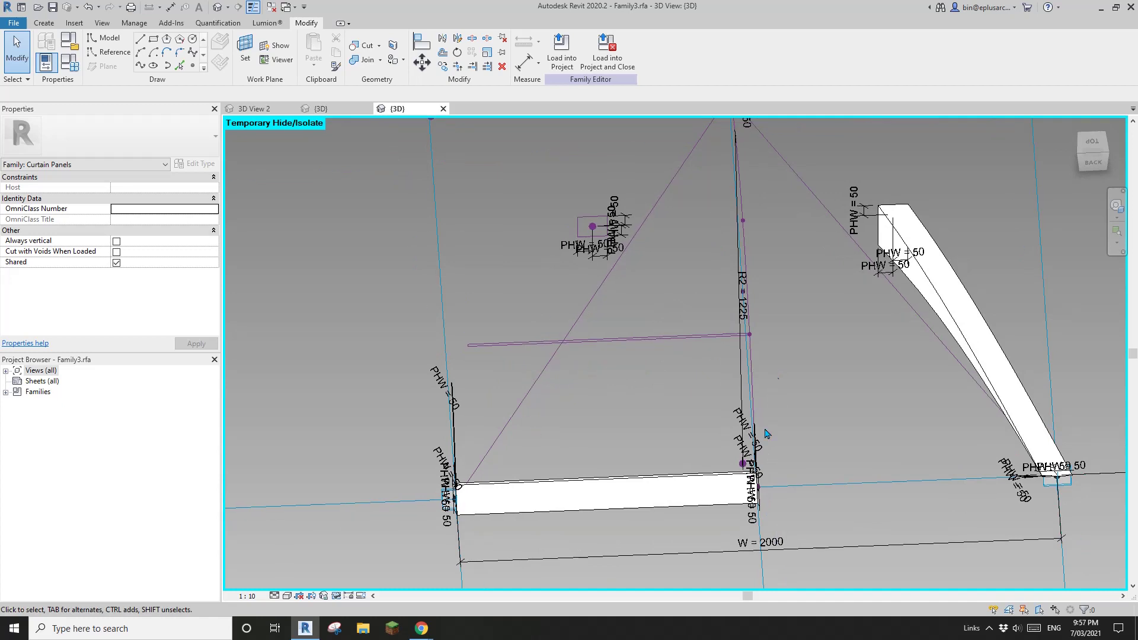
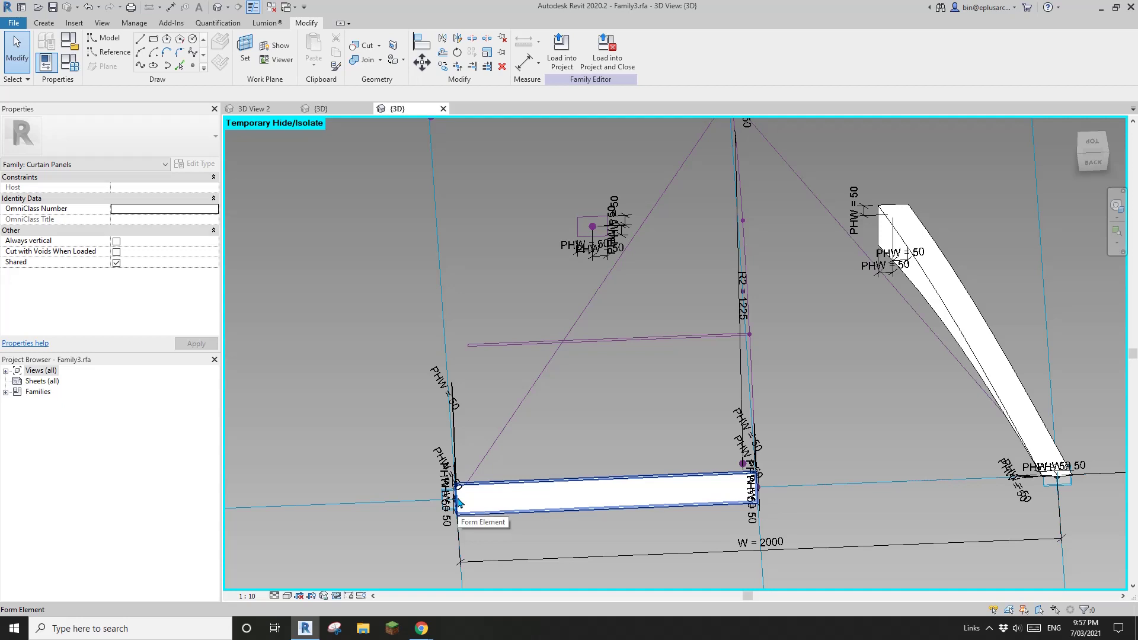
scroll(458, 503, down, 2)
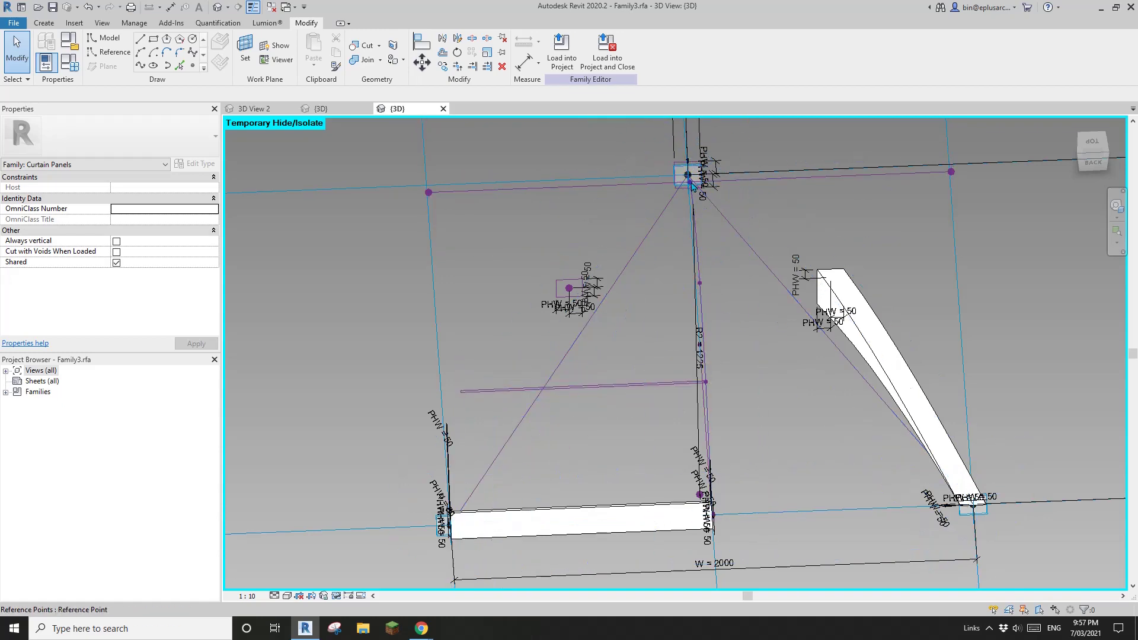
shift+middle_drag(651, 360, 656, 322)
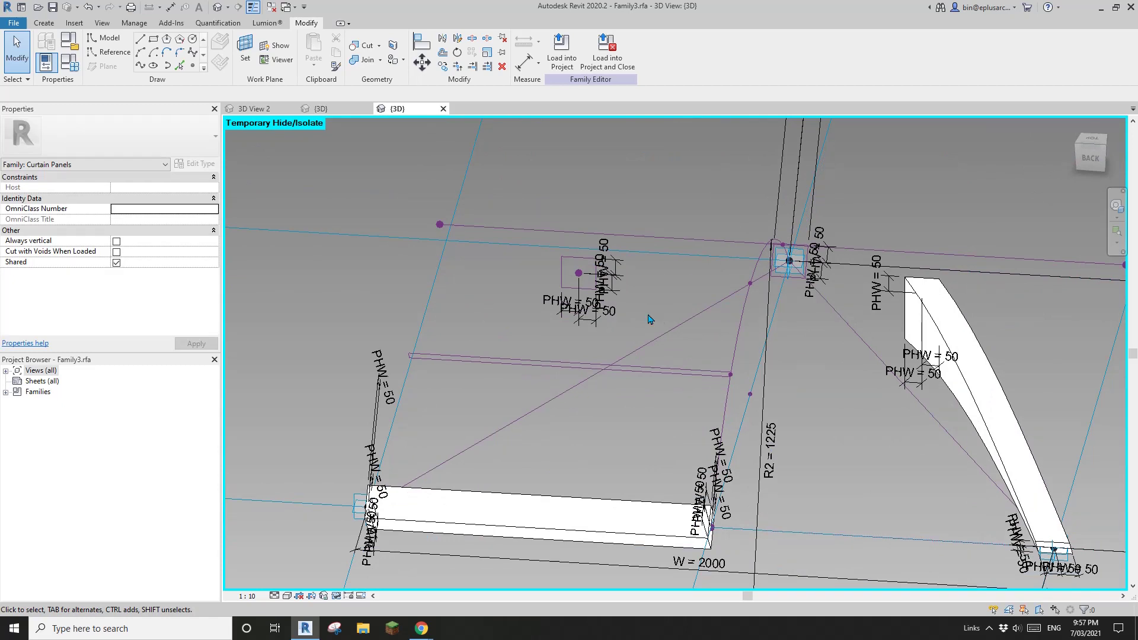
scroll(648, 336, up, 2)
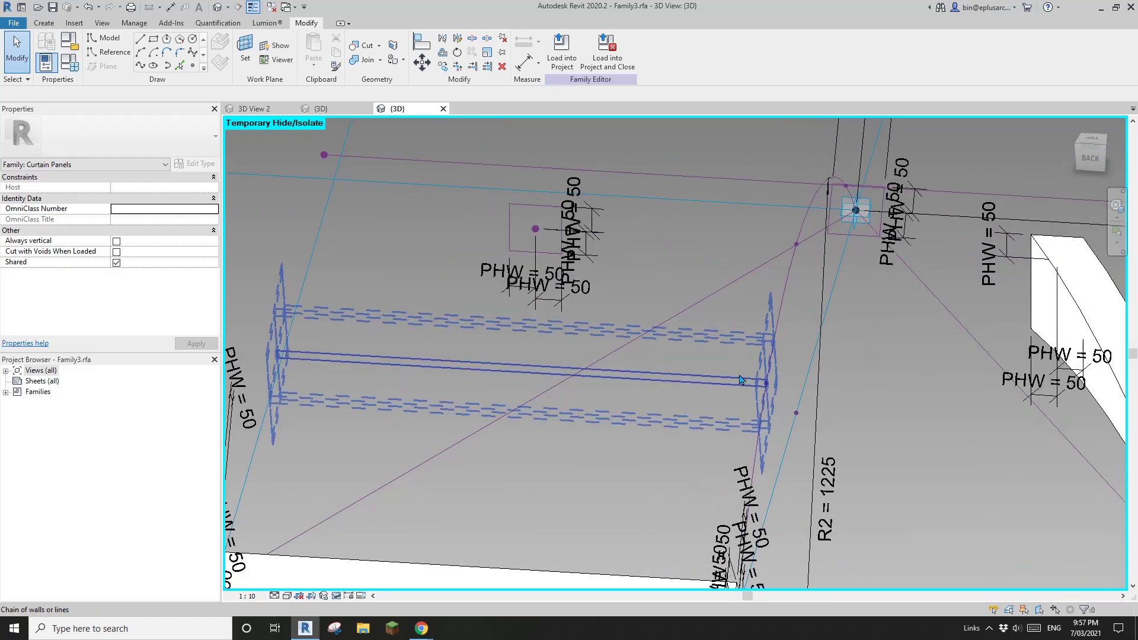
Step: Move the thin rectangle horizontally along its length, away from the reference point on the arc
click(741, 379)
middle_drag(749, 380, 751, 341)
middle_drag(656, 340, 737, 318)
key(m)
key(v)
click(816, 329)
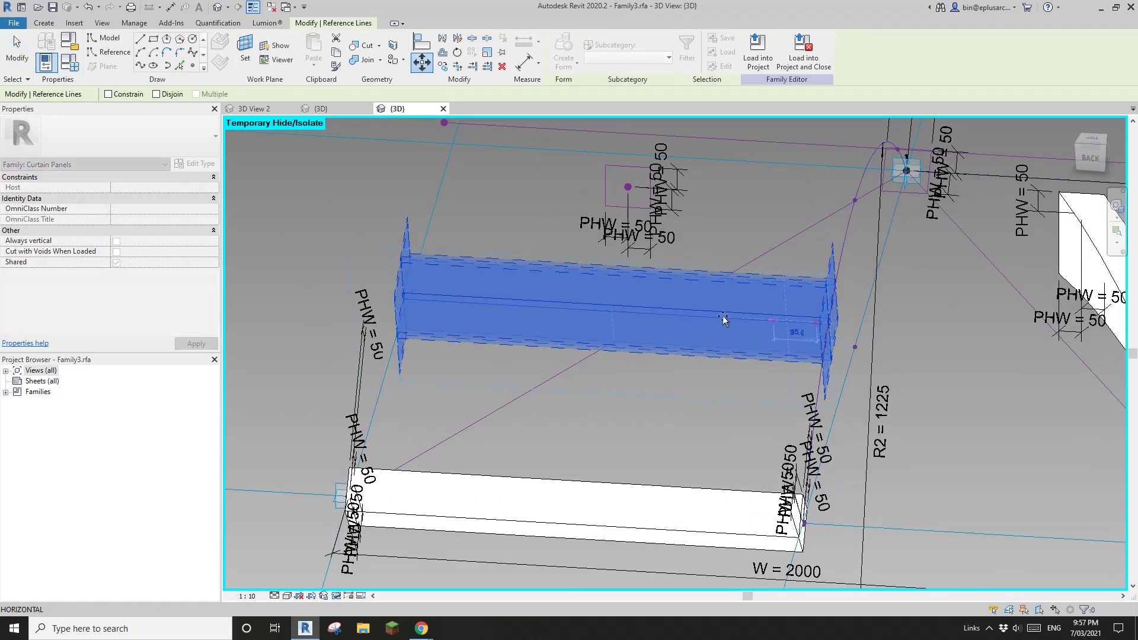
click(607, 312)
key(Escape)
Step: Set the work plane to the lower reference point on the arc
shift+middle_drag(732, 332, 717, 334)
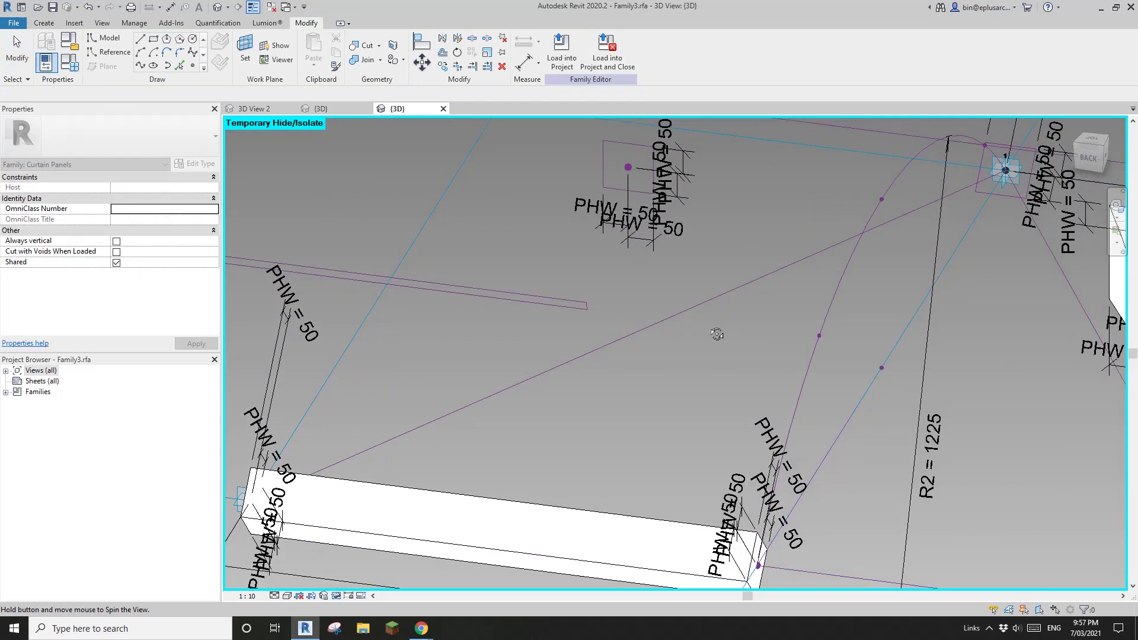
key(w)
key(p)
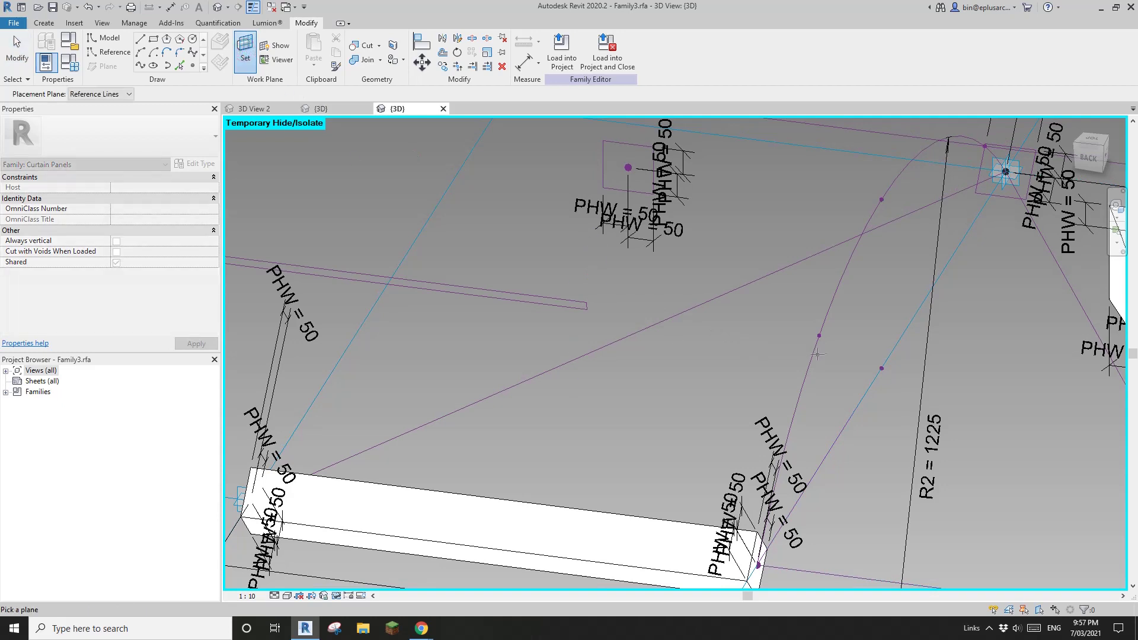
click(818, 336)
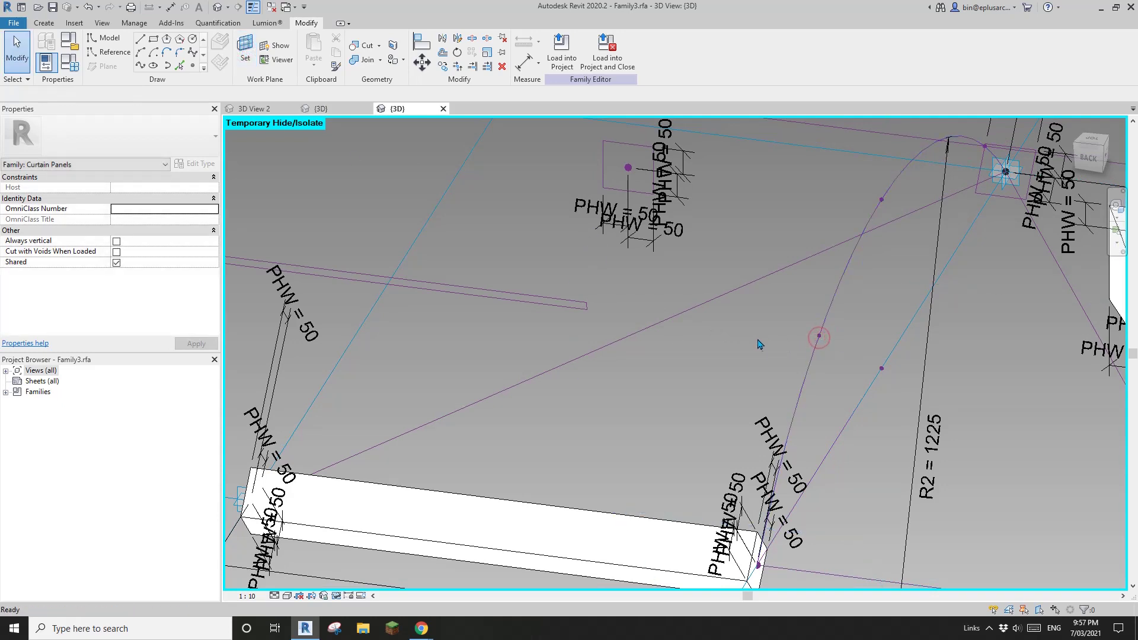
Step: Add an aligned dimension between the arc's lower reference point and the near short side of the thin rectangle
key(d)
key(i)
scroll(824, 340, up, 4)
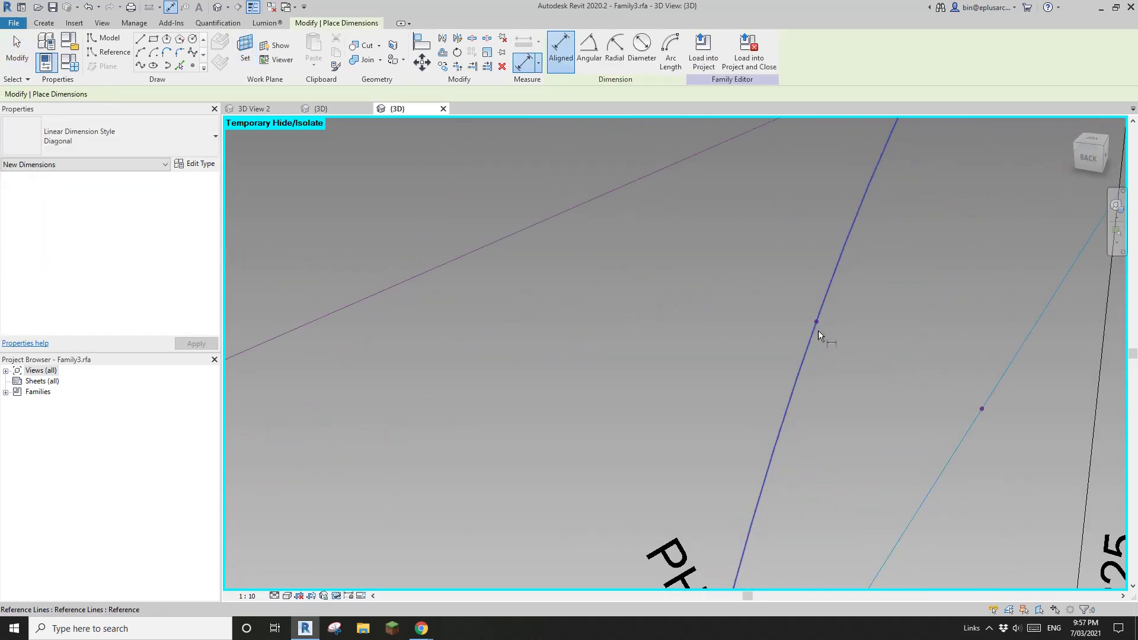
click(817, 322)
scroll(593, 314, down, 3)
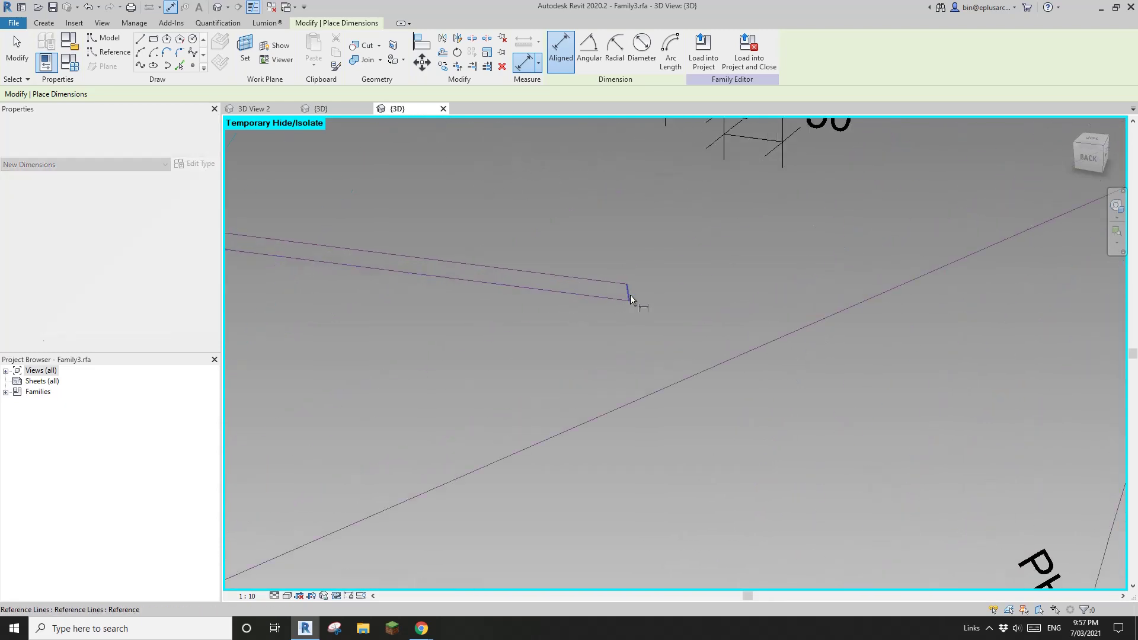
click(629, 291)
scroll(694, 332, down, 2)
click(717, 338)
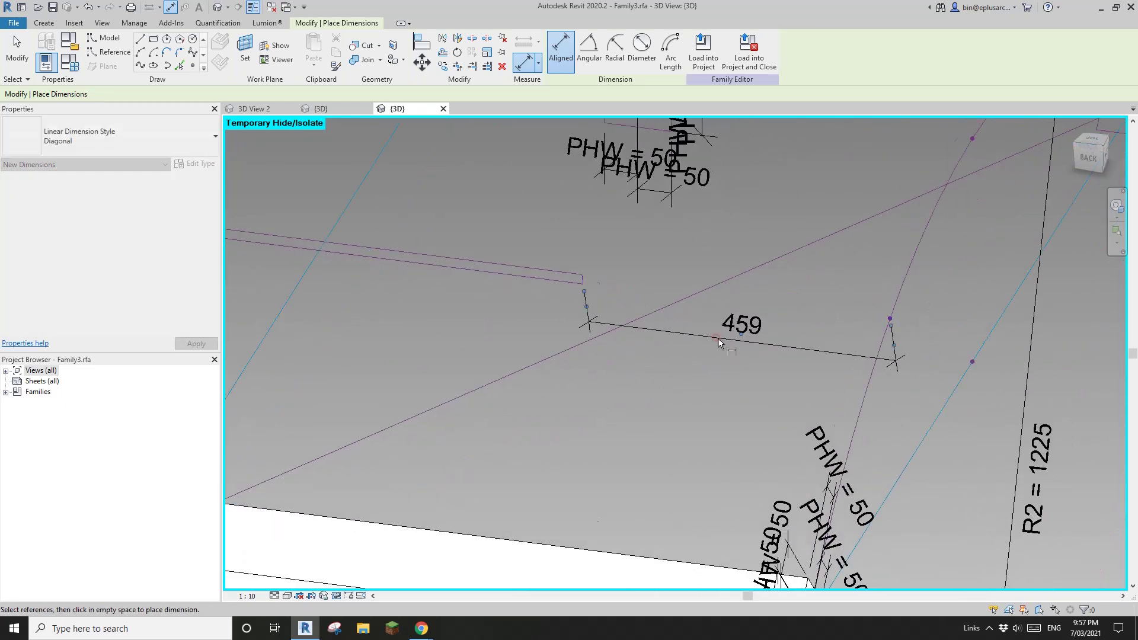
scroll(687, 345, down, 3)
key(Escape)
key(Escape)
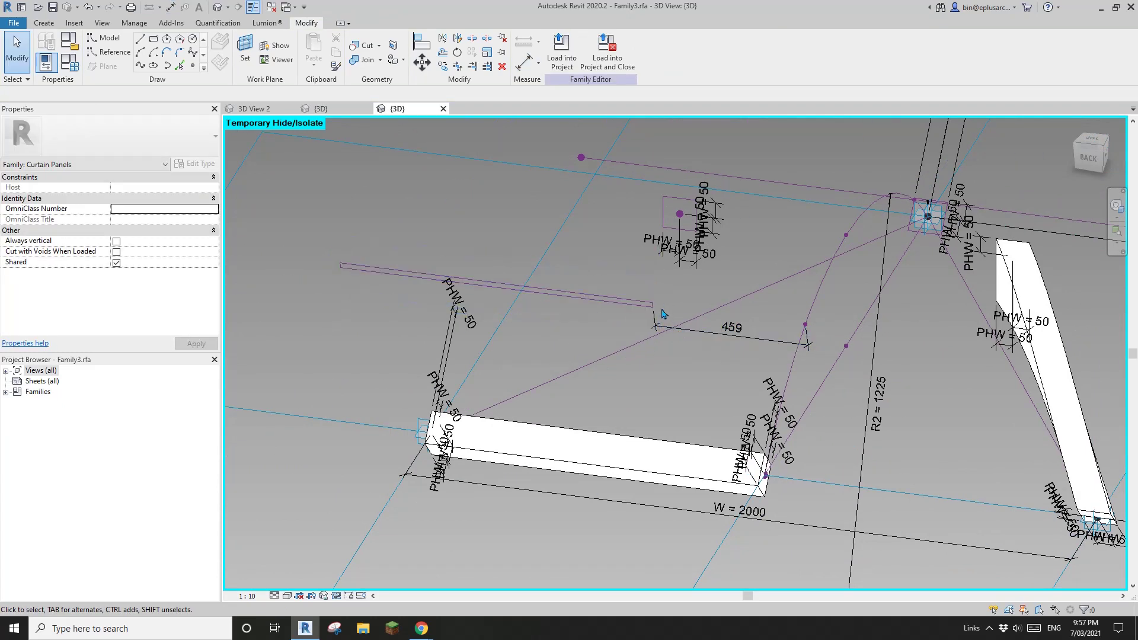
Step: Label the dimension between the arc's reference point and the rectangle with the parameter HW = W / 2
click(659, 326)
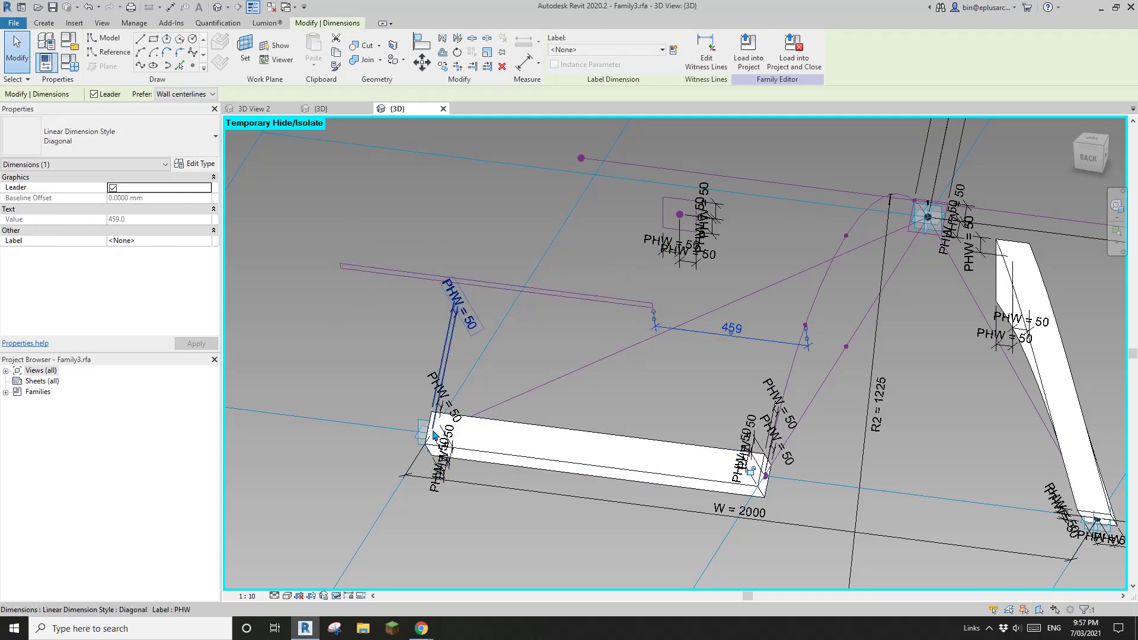
scroll(654, 360, up, 1)
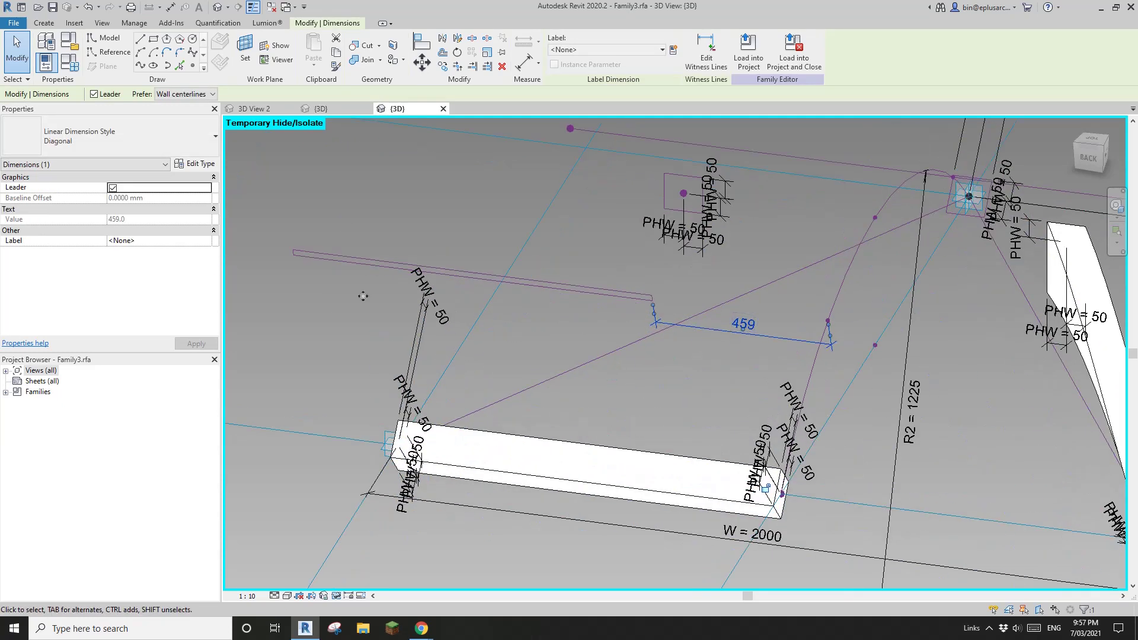
click(773, 350)
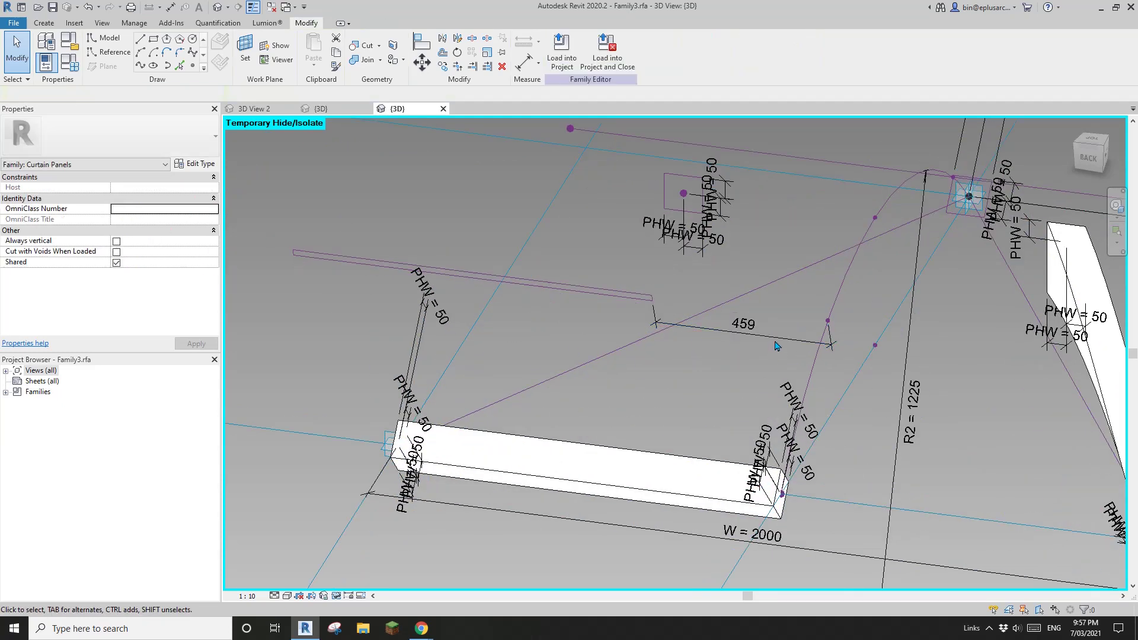
click(775, 339)
click(646, 51)
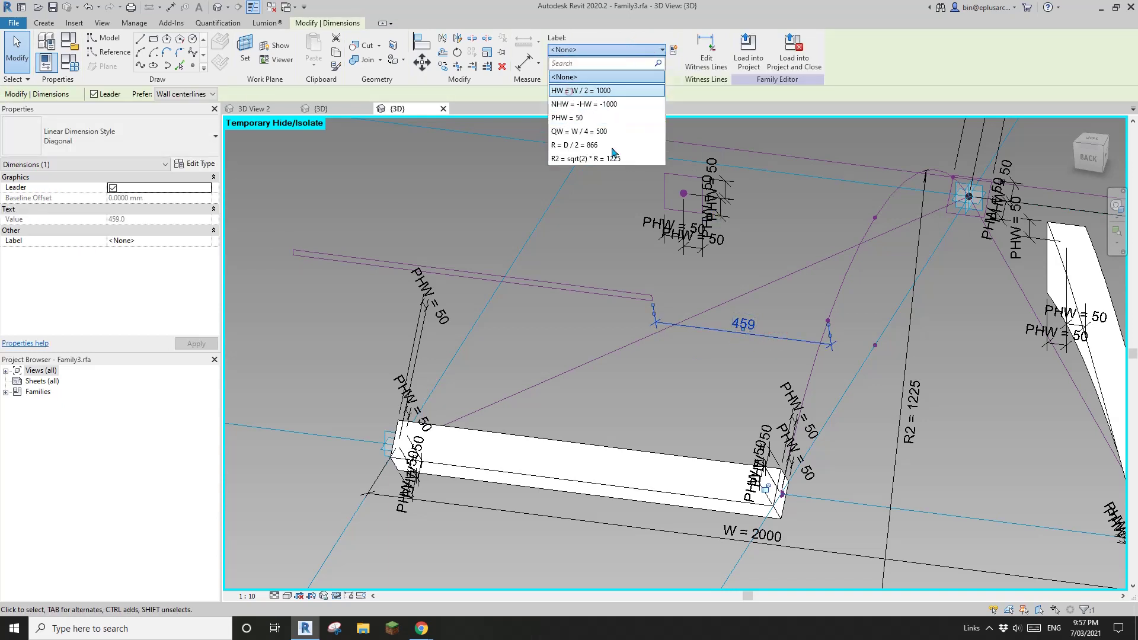
click(592, 90)
key(Escape)
shift+middle_drag(599, 196, 497, 245)
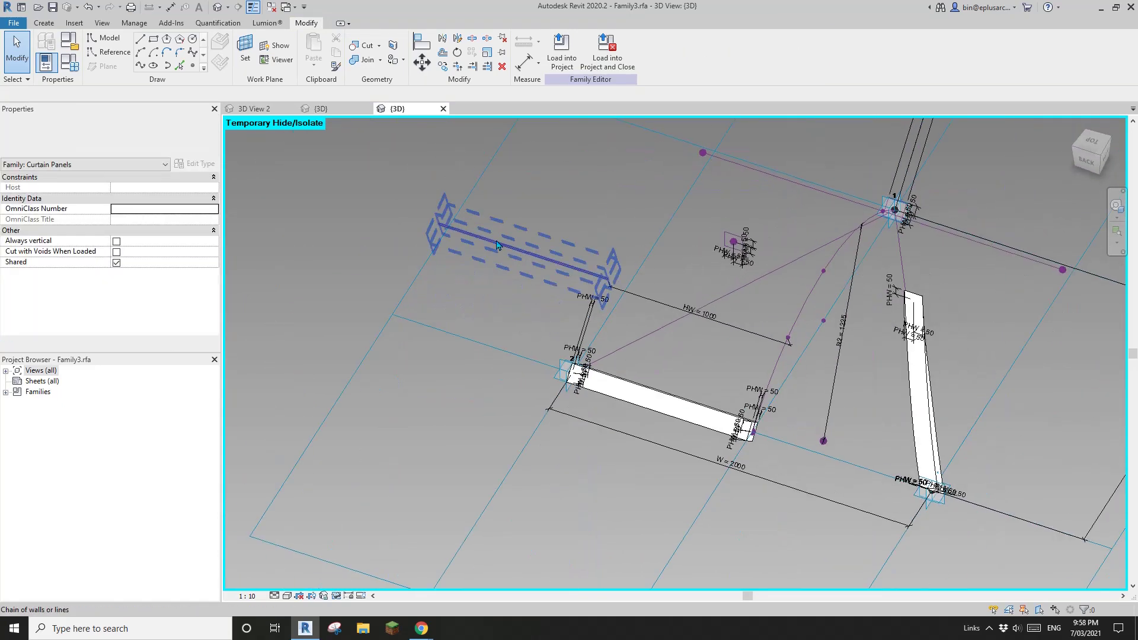
click(699, 314)
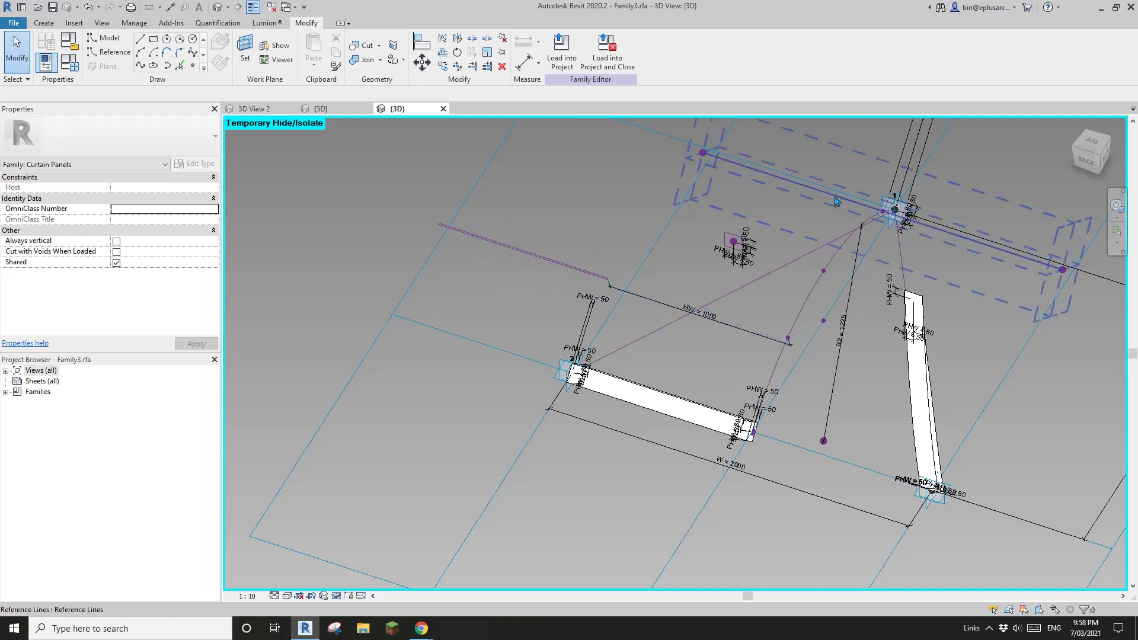
middle_drag(686, 250, 679, 317)
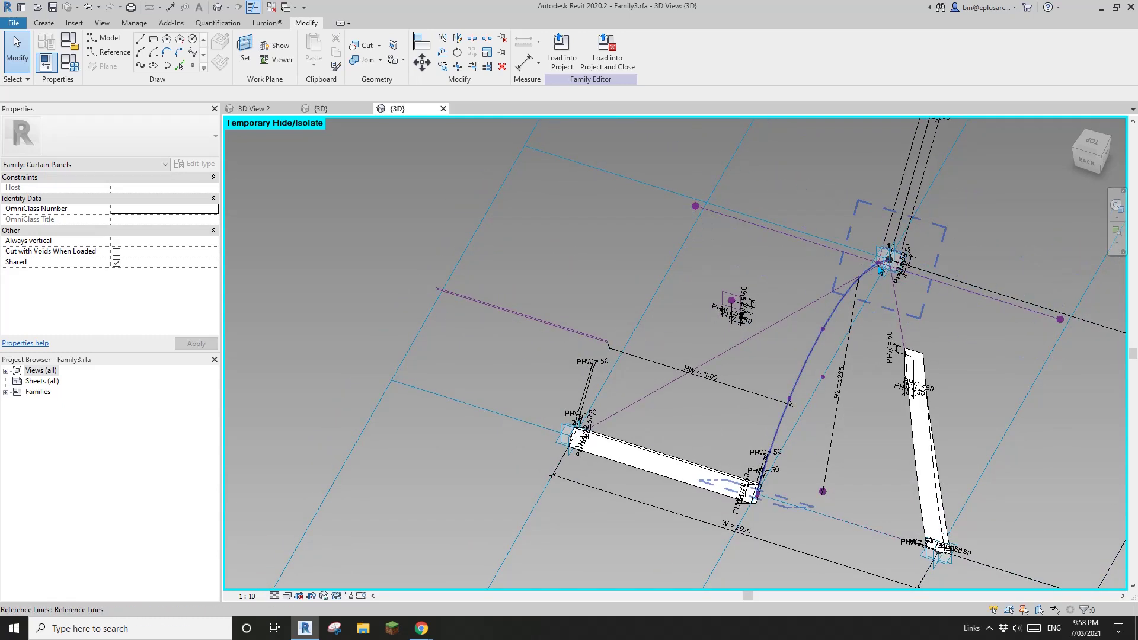
shift+middle_drag(557, 326, 474, 322)
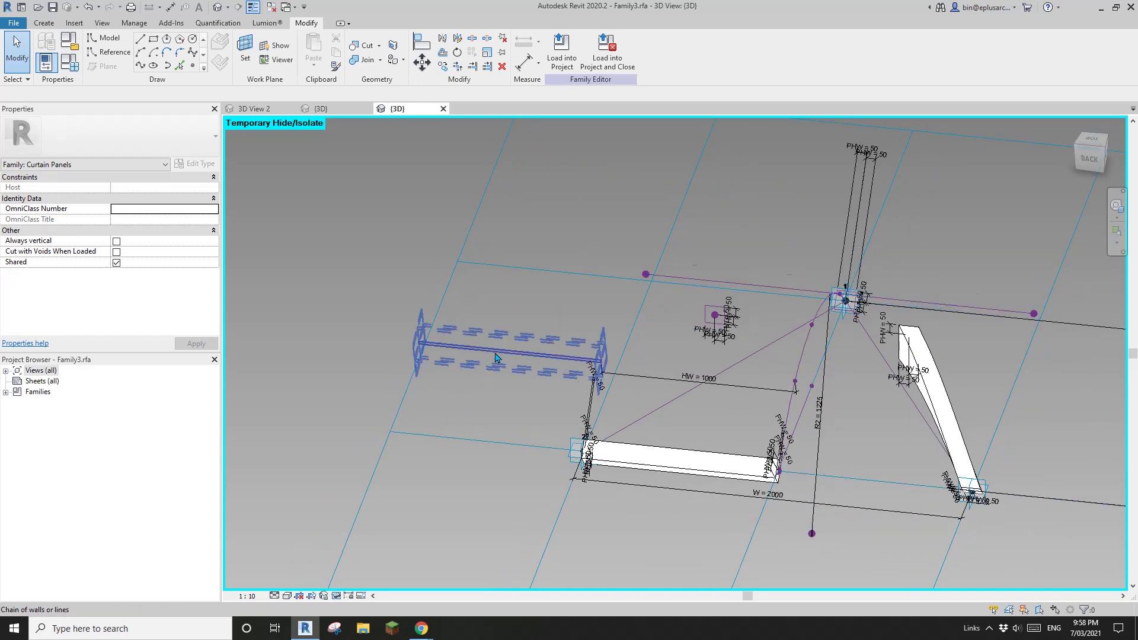
Step: Add an aligned dimension along the thin rectangle's length, between its two short sides
scroll(417, 347, up, 6)
middle_drag(617, 358, 560, 331)
key(d)
key(i)
scroll(886, 343, up, 2)
scroll(888, 343, up, 1)
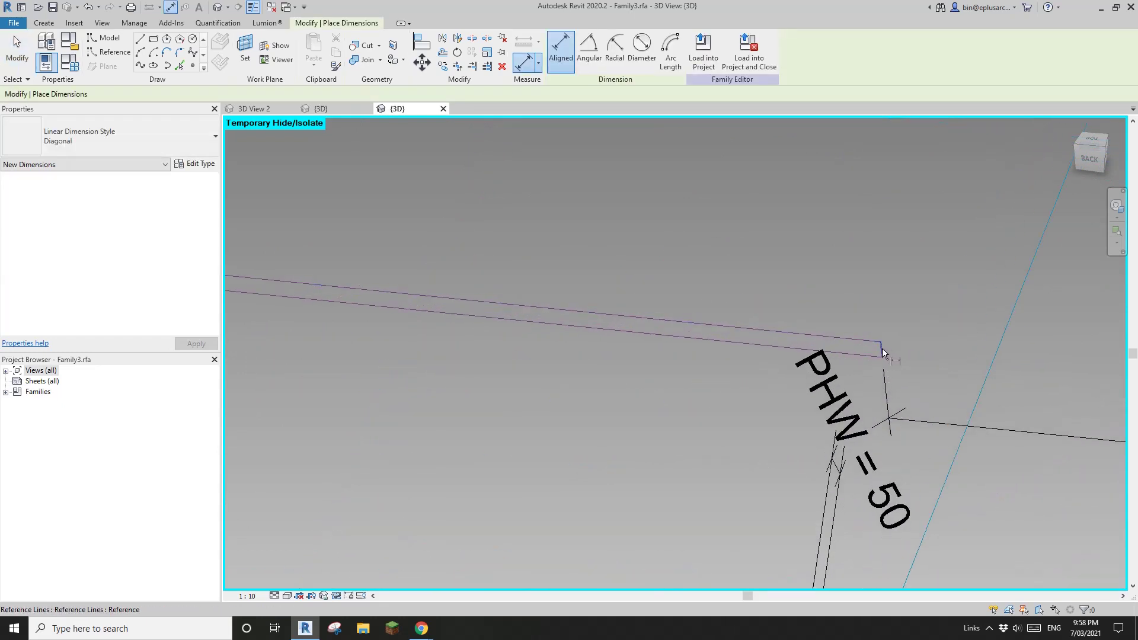
click(882, 348)
scroll(818, 339, down, 2)
middle_drag(640, 327, 879, 347)
scroll(481, 313, up, 2)
click(497, 302)
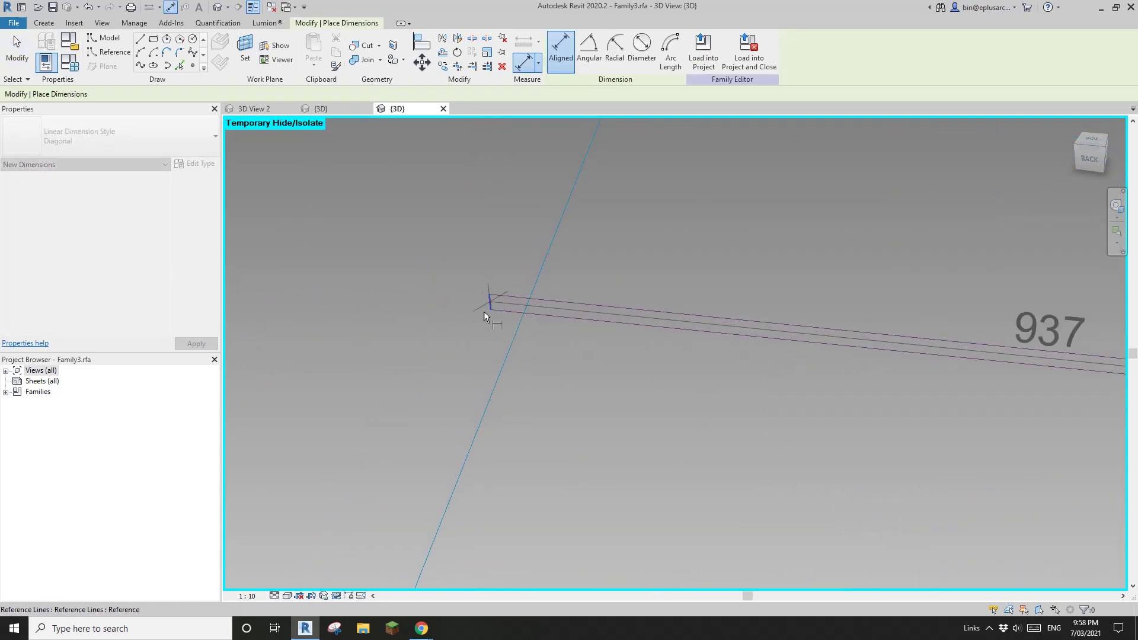
scroll(569, 330, down, 2)
scroll(622, 357, down, 1)
click(622, 356)
key(Escape)
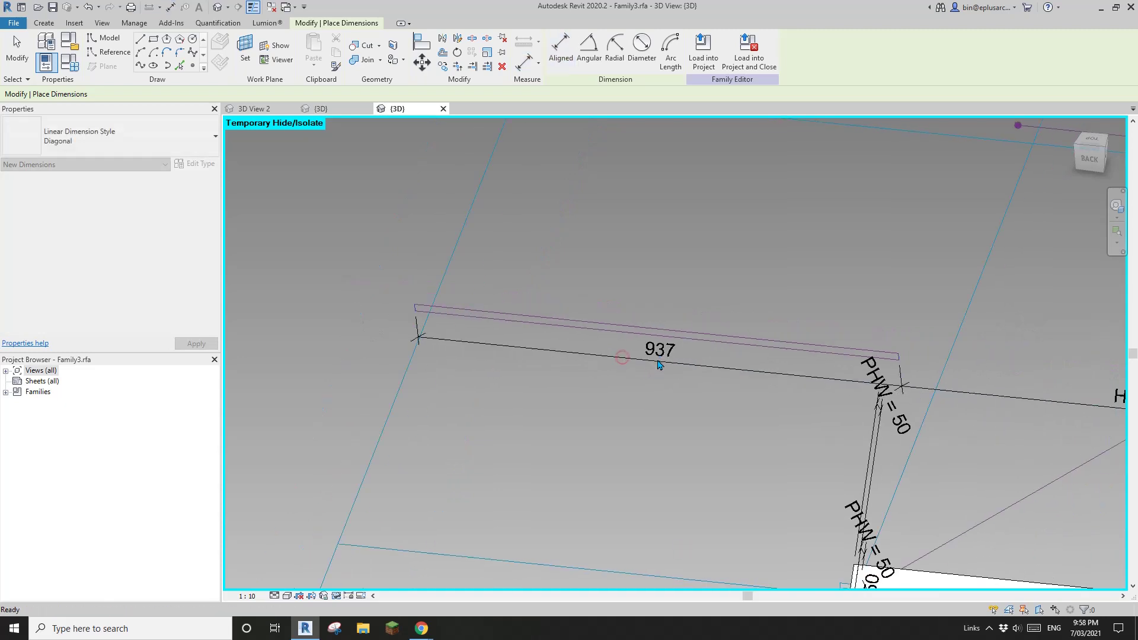
Step: Label the rectangle's length dimension with the parameter HW = W / 2
click(595, 58)
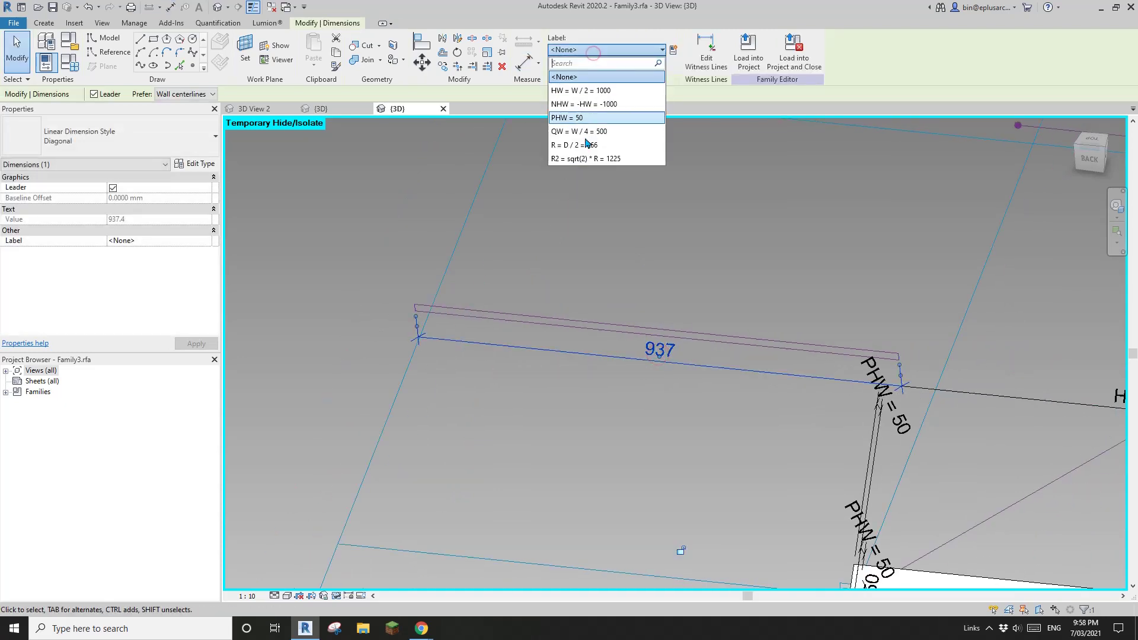
click(580, 91)
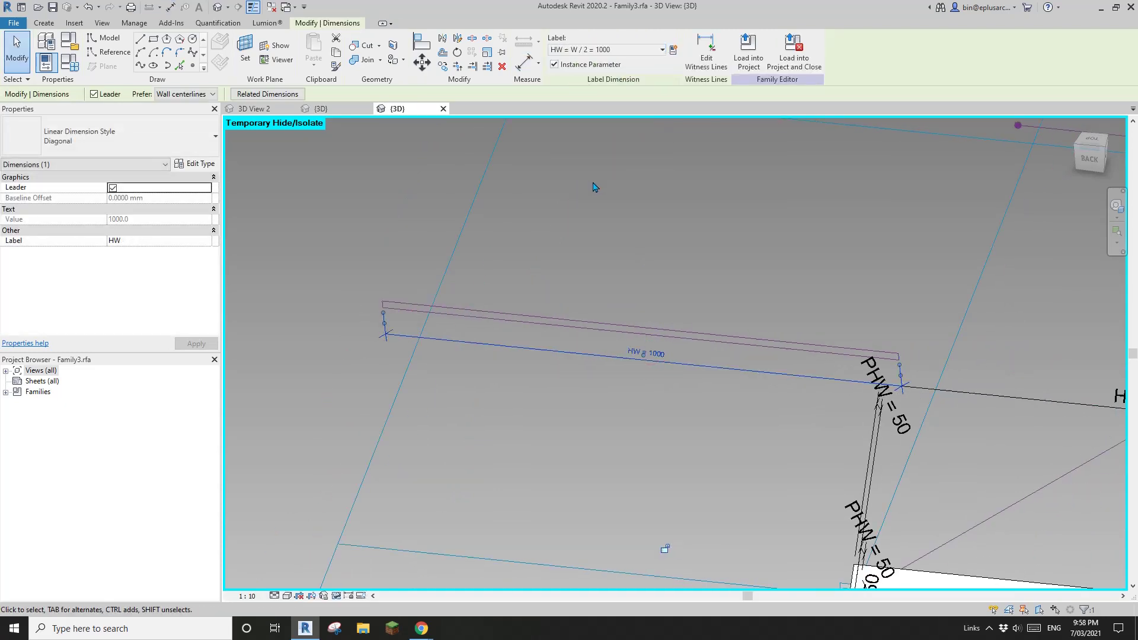
scroll(592, 186, down, 4)
key(Escape)
shift+middle_drag(646, 309, 533, 308)
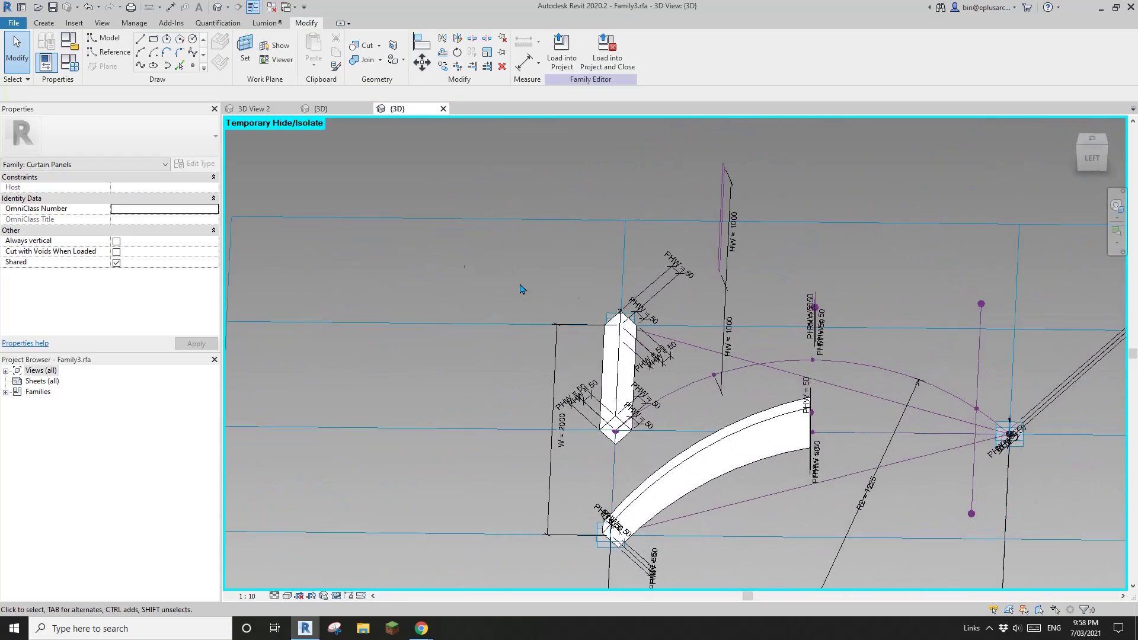
Step: Copy the thin rectangle with its host reference point and both HW dimensions upward, about 377 mm off the arc
scroll(740, 371, down, 3)
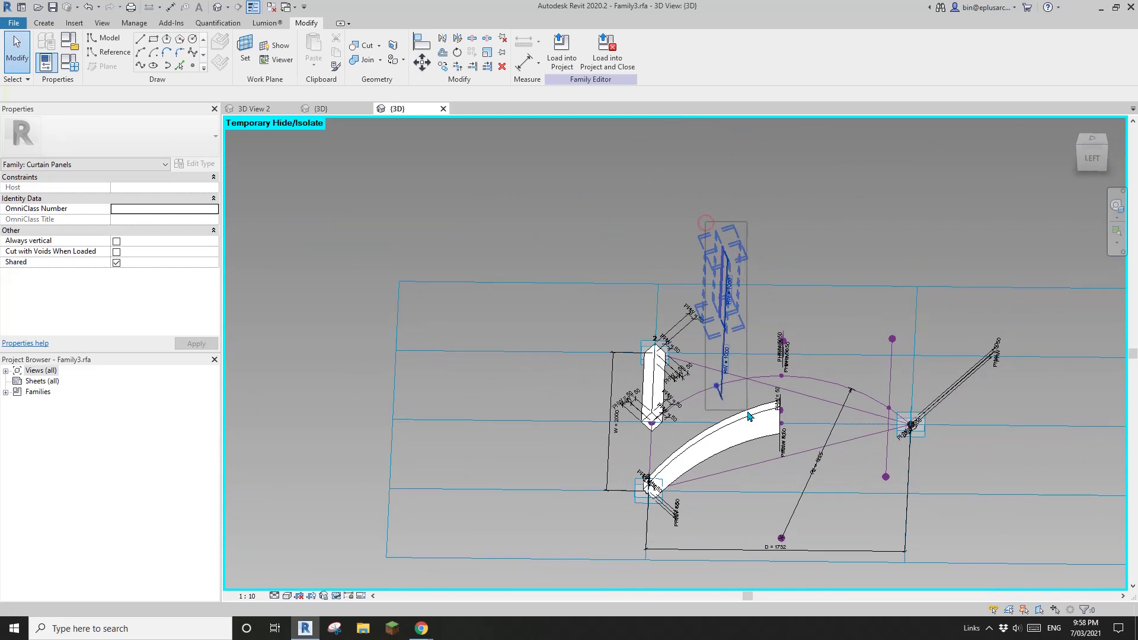
drag(749, 417, 731, 337)
scroll(730, 338, up, 3)
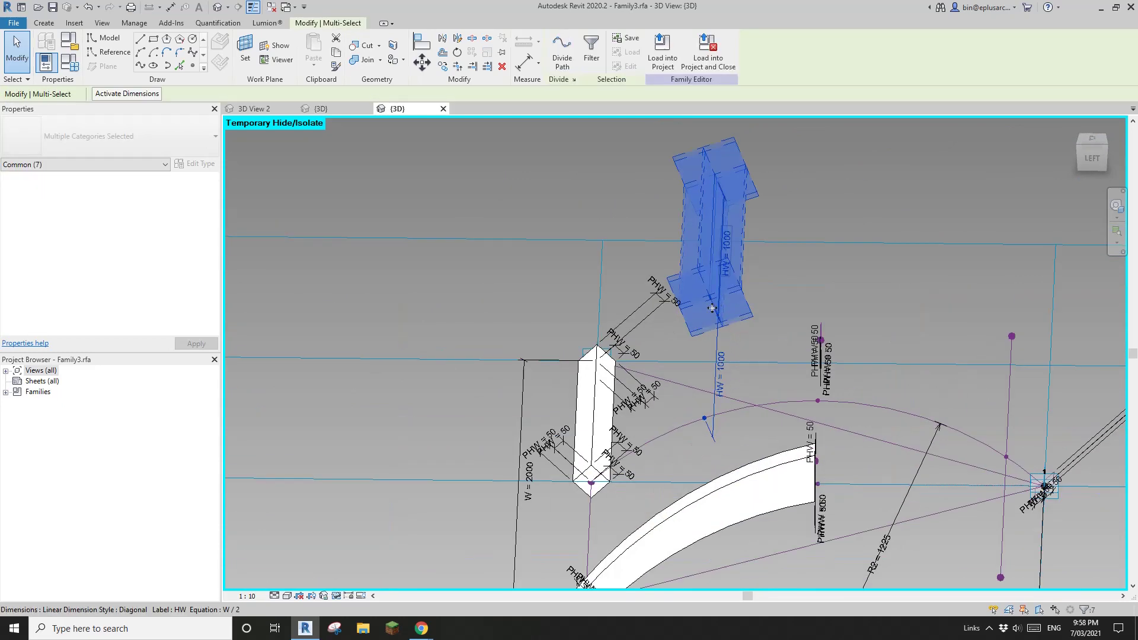
shift+middle_drag(711, 308, 651, 314)
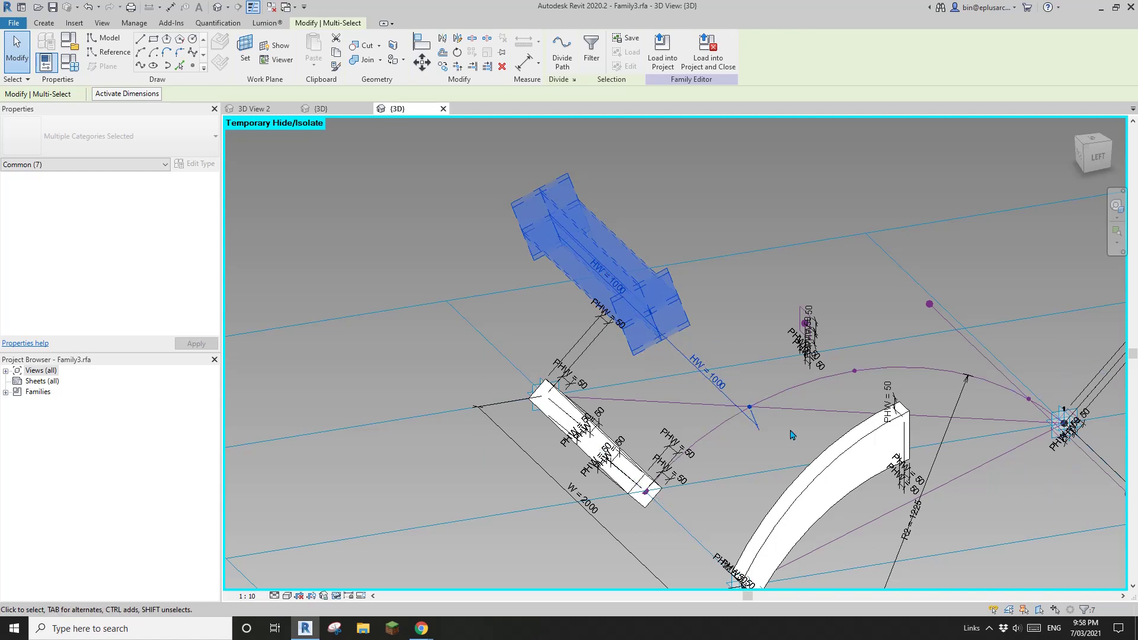
shift+middle_drag(780, 380, 729, 325)
key(Escape)
drag(724, 250, 721, 233)
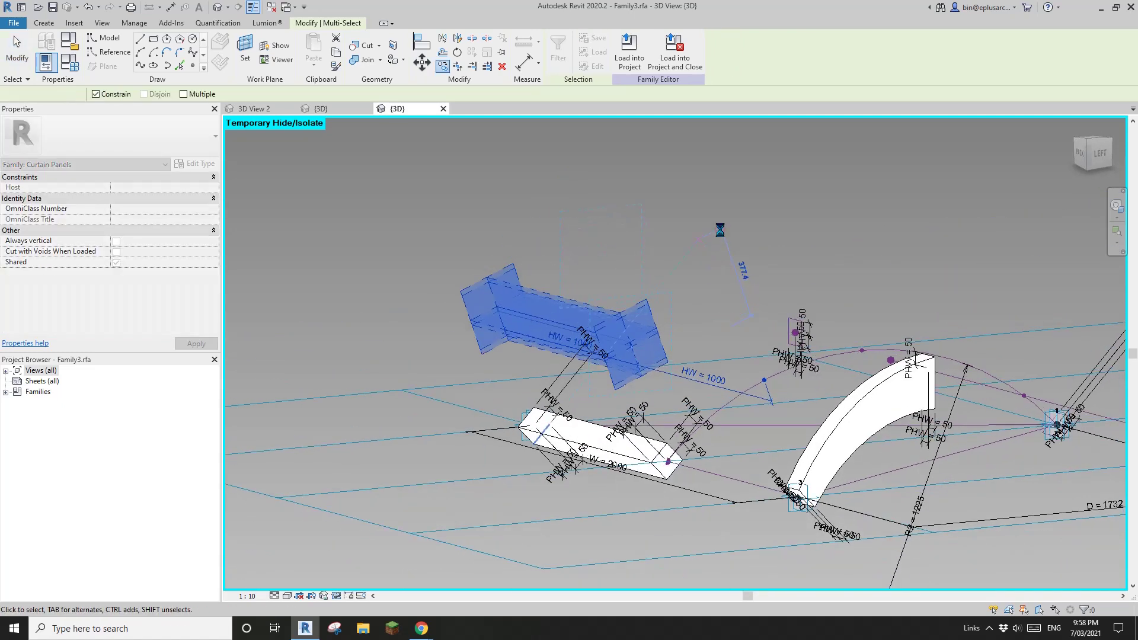
click(756, 307)
Step: Rehost the copied rectangle's reference point onto the arc, between its midpoint and the apex
click(734, 292)
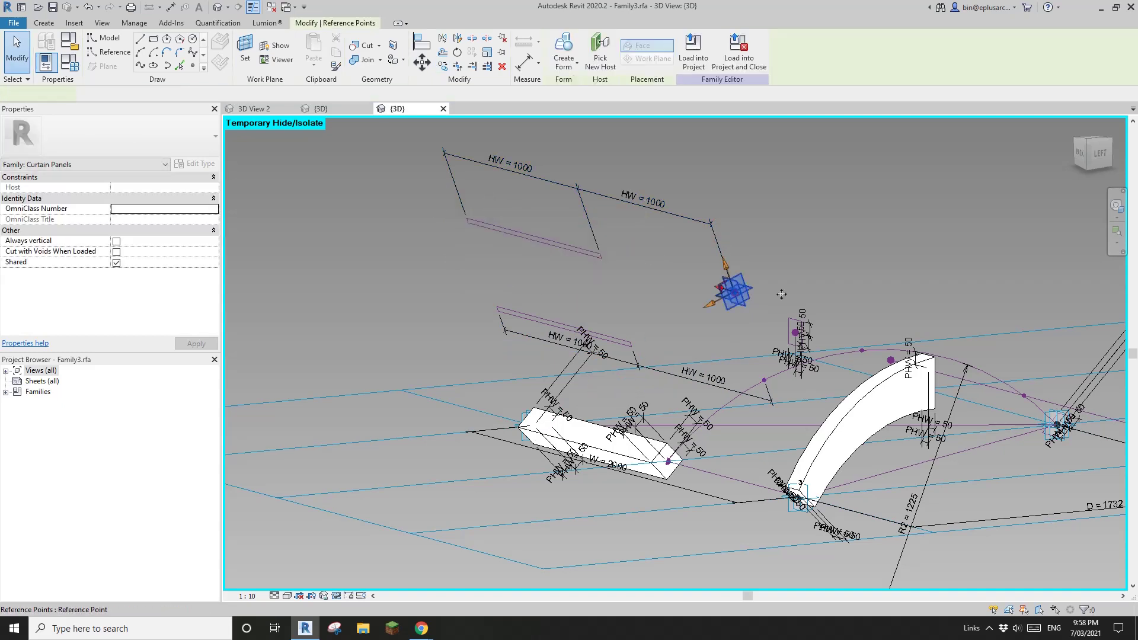
shift+middle_drag(737, 298, 883, 292)
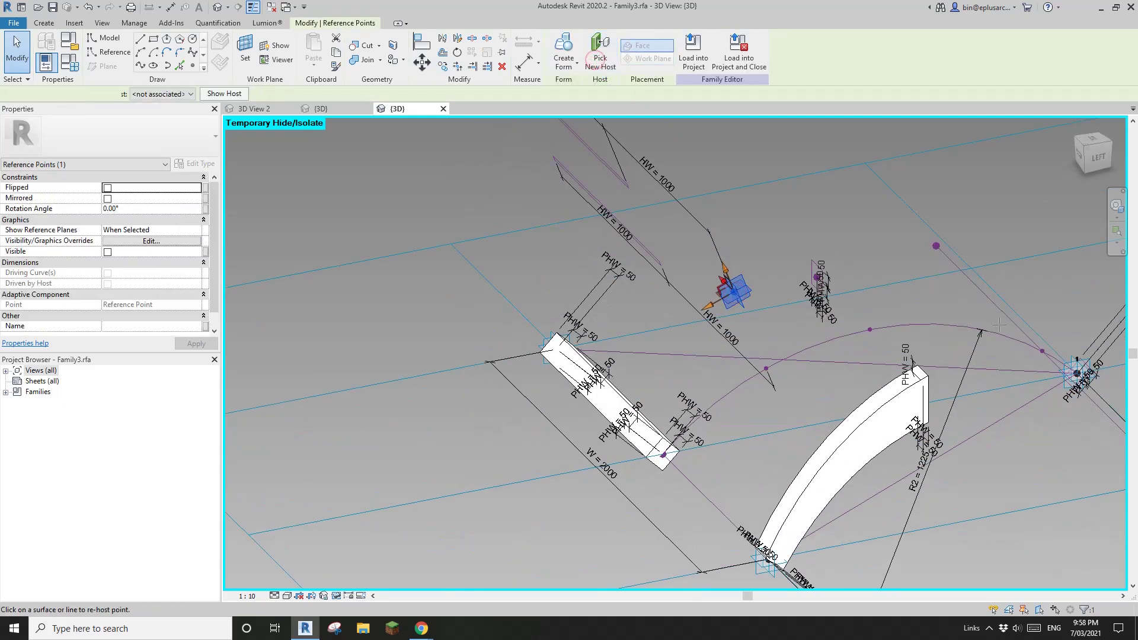
click(957, 325)
shift+middle_drag(955, 331, 933, 409)
click(953, 308)
key(Escape)
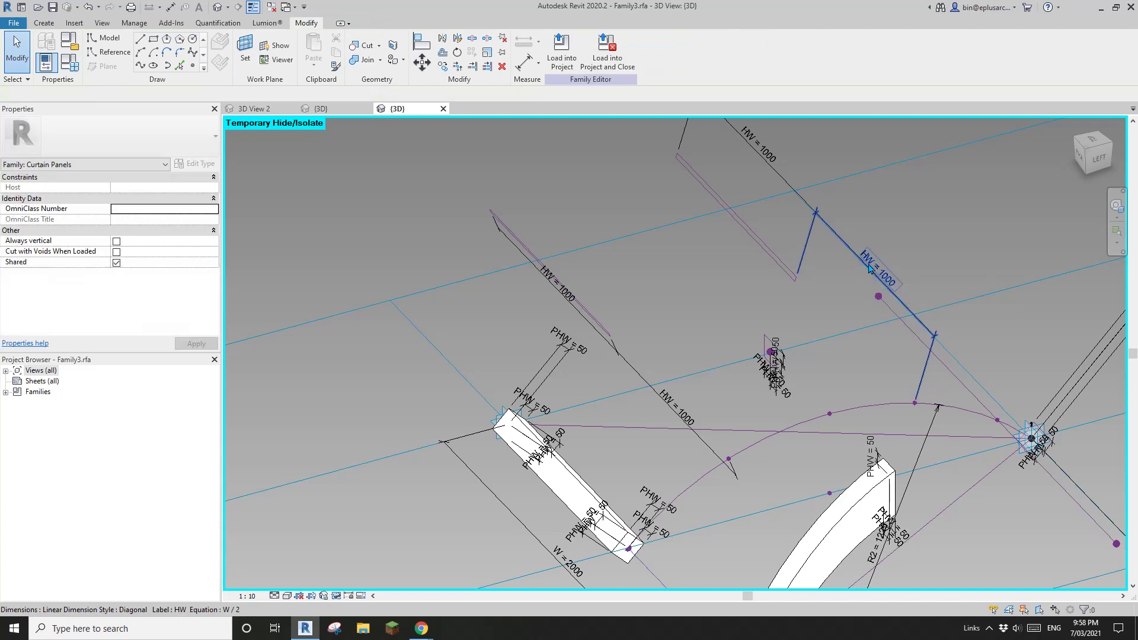
Step: Remove the HW label from the dimension between the copied rectangle and its reference point on the arc
click(869, 268)
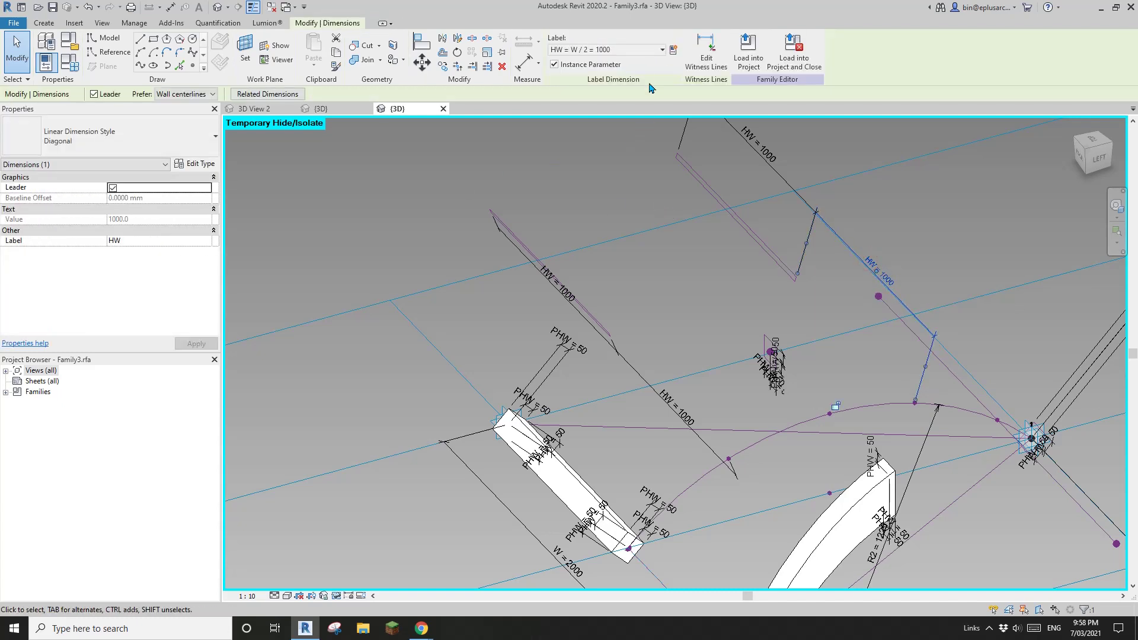
click(639, 49)
click(575, 78)
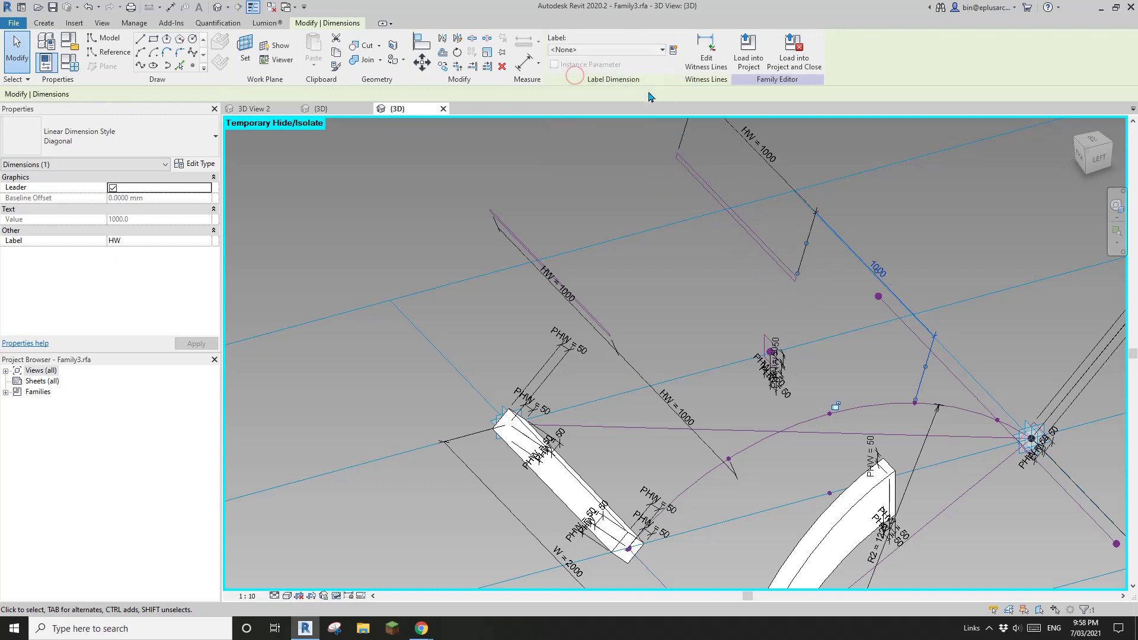
click(912, 287)
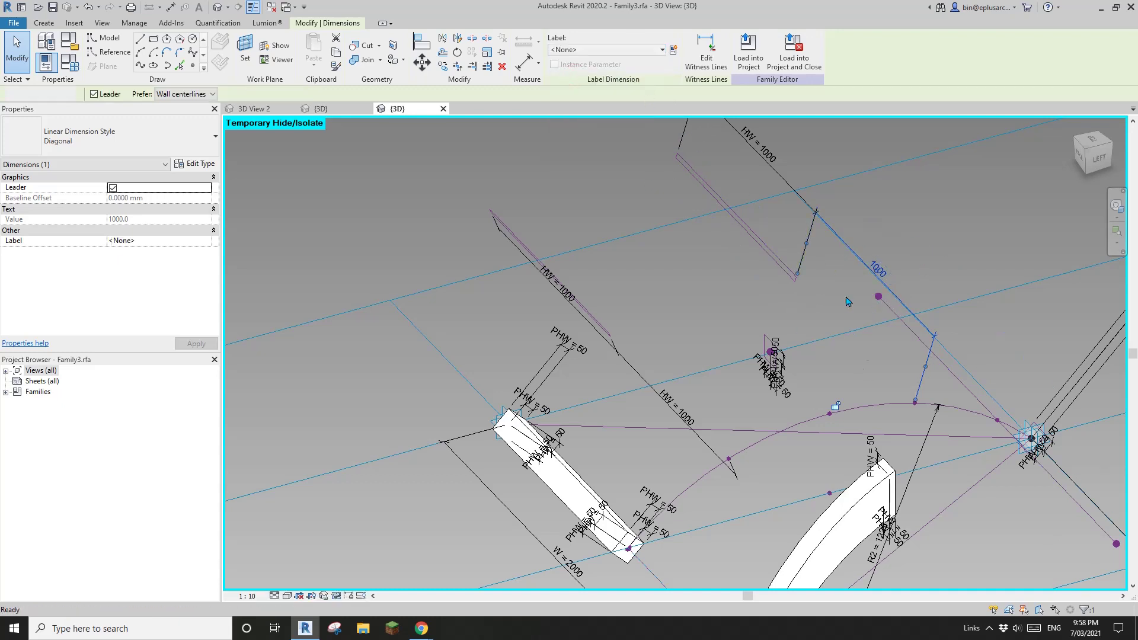
click(879, 272)
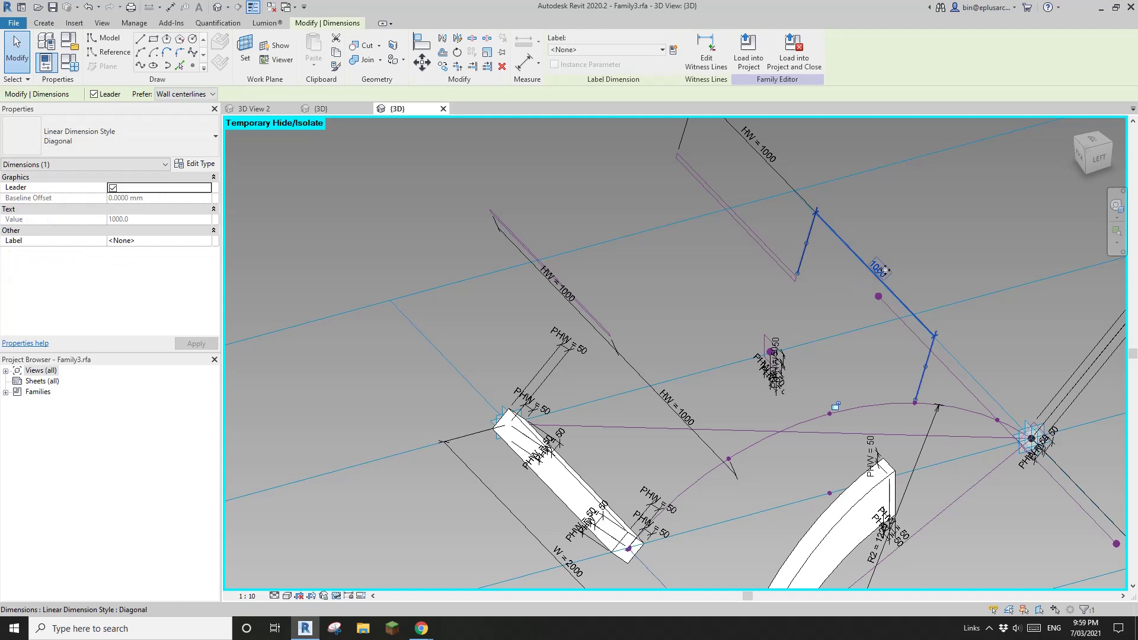
key(Escape)
Step: Set the distance between the copied rectangle's near short side and its reference point on the arc to 0
scroll(816, 254, up, 2)
drag(778, 255, 801, 314)
click(923, 283)
text(0)
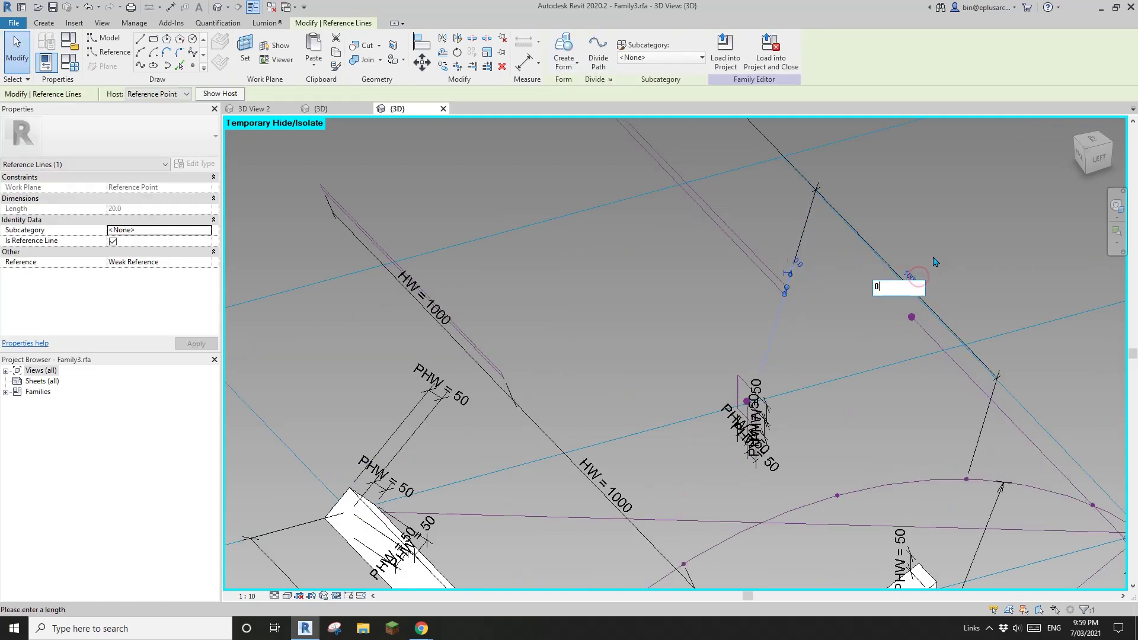
key(Return)
scroll(953, 301, down, 3)
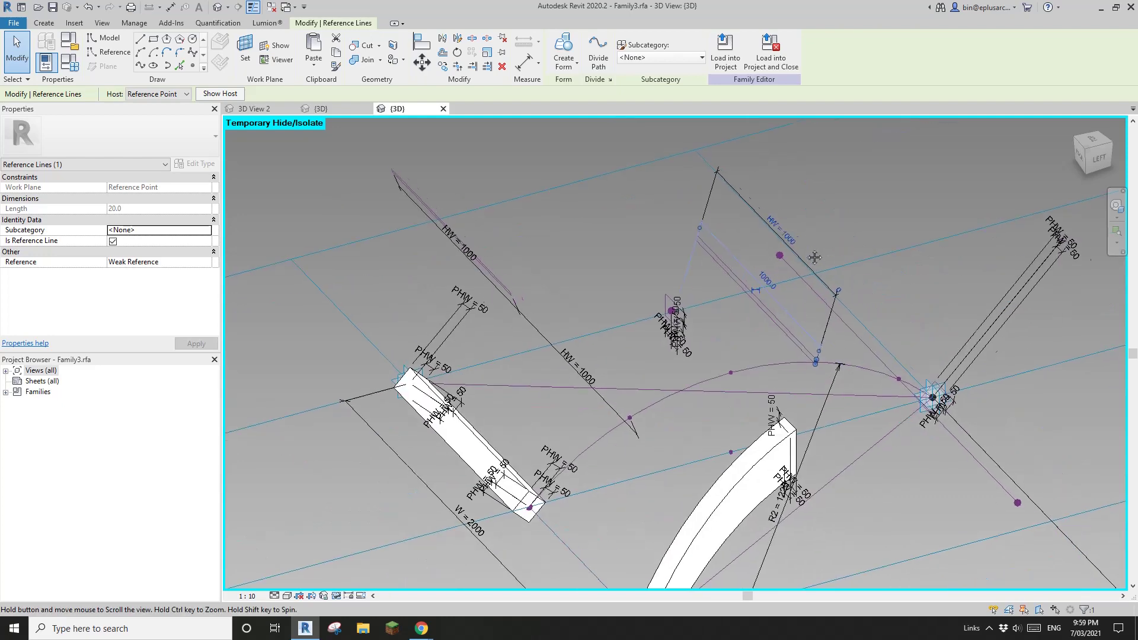
key(Escape)
shift+middle_drag(777, 376, 708, 370)
scroll(599, 415, up, 2)
scroll(729, 381, down, 5)
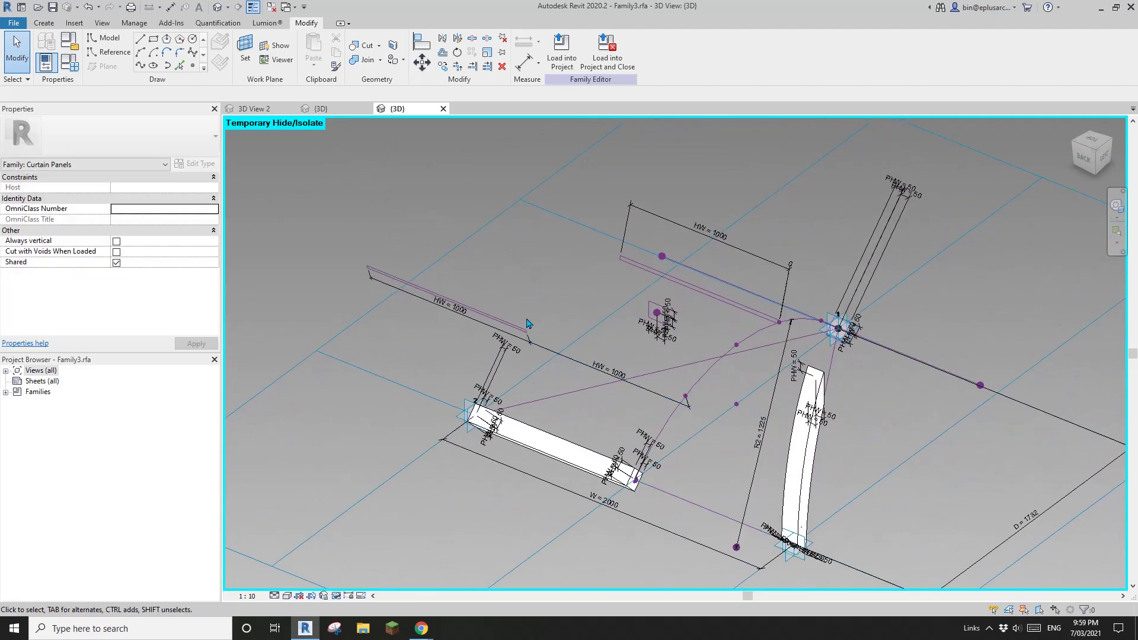
Step: Create a solid form from the two thin rectangle profiles and the arc reference line
click(507, 324)
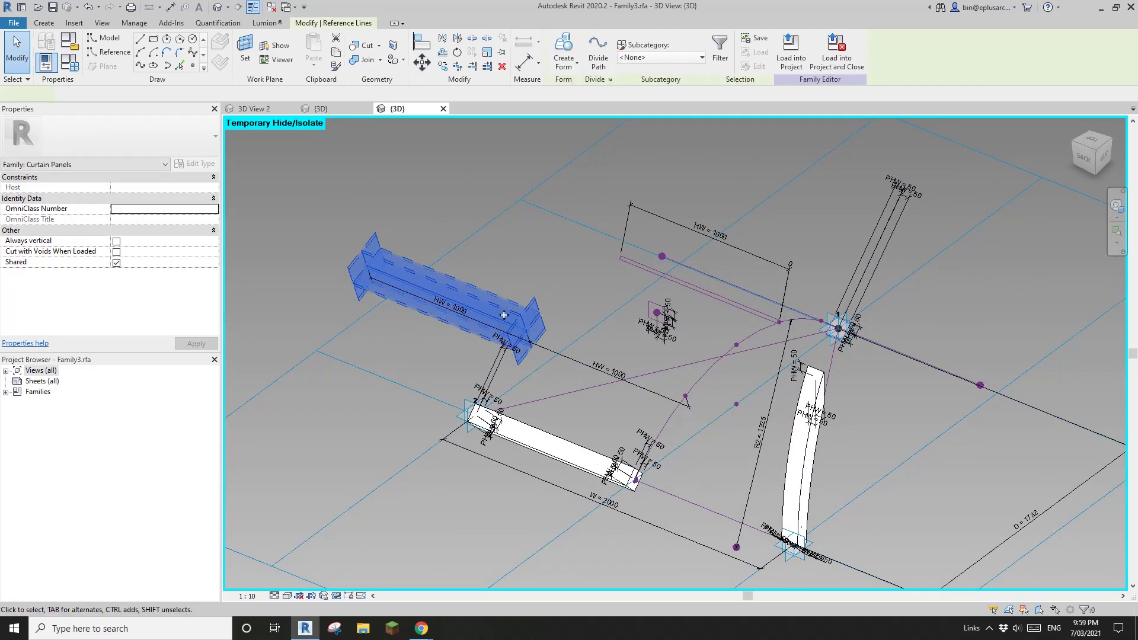
ctrl+click(639, 266)
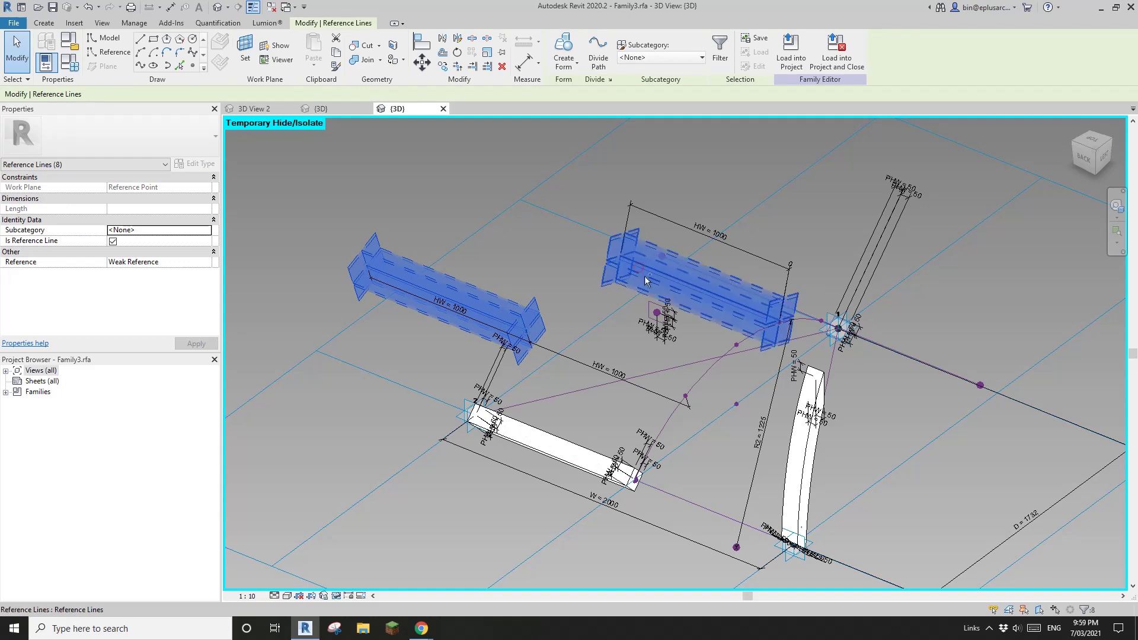
ctrl+click(705, 379)
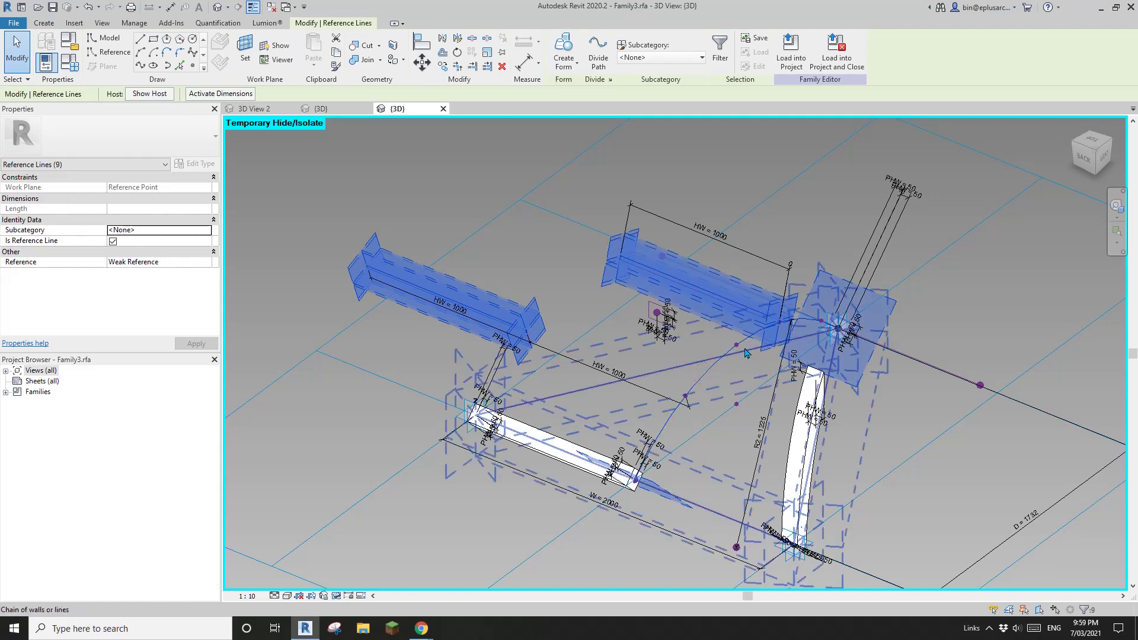
click(570, 65)
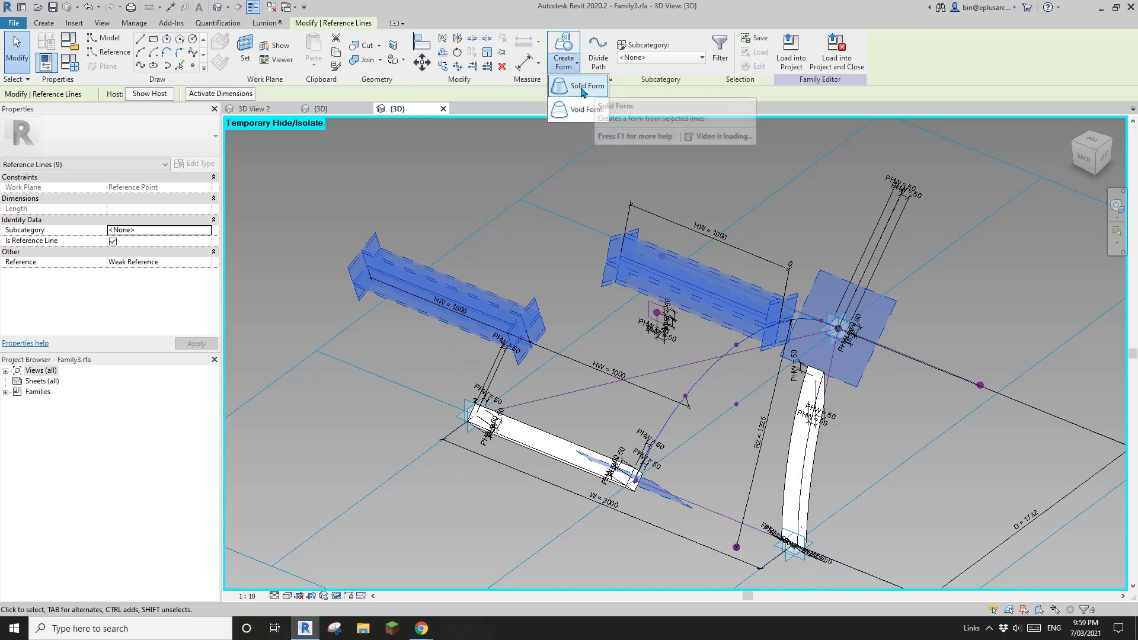
click(581, 89)
key(Escape)
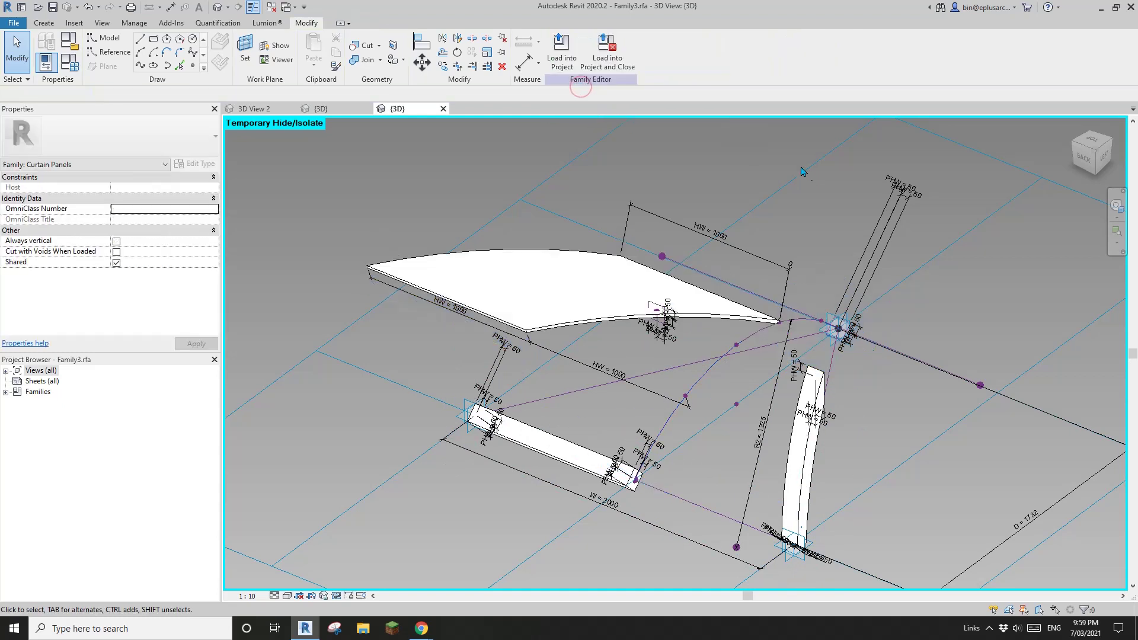
Step: Set the normalized curve parameter of the lower rectangle's host reference point on the arc to 1, accepting the warnings
shift+middle_drag(652, 296, 735, 305)
shift+middle_drag(657, 315, 627, 348)
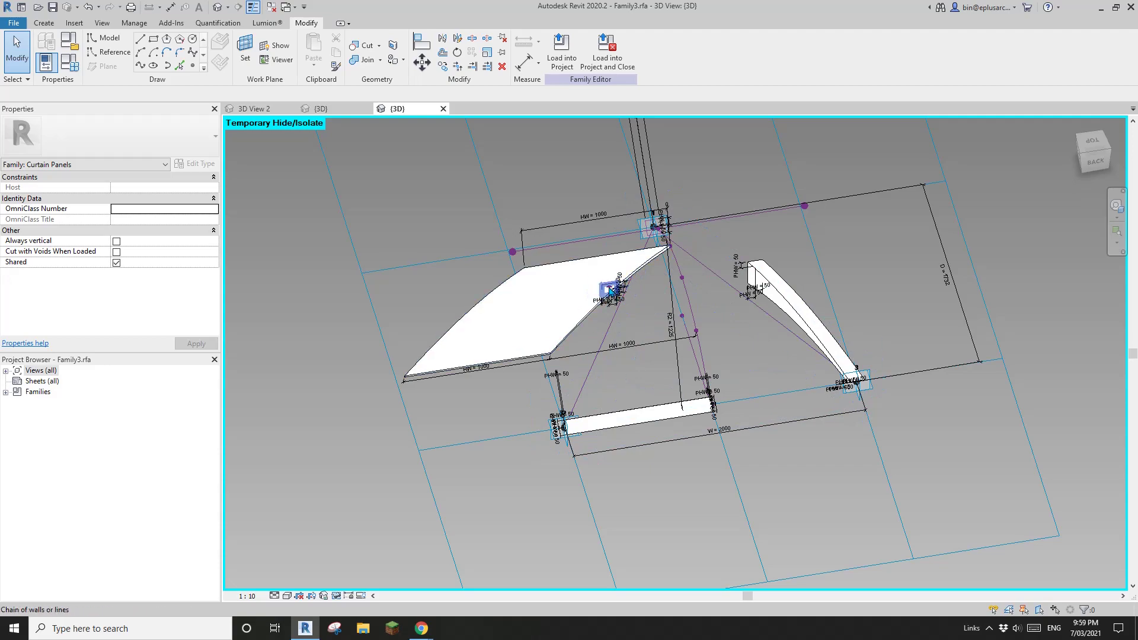
shift+middle_drag(609, 290, 929, 293)
shift+middle_drag(817, 350, 701, 331)
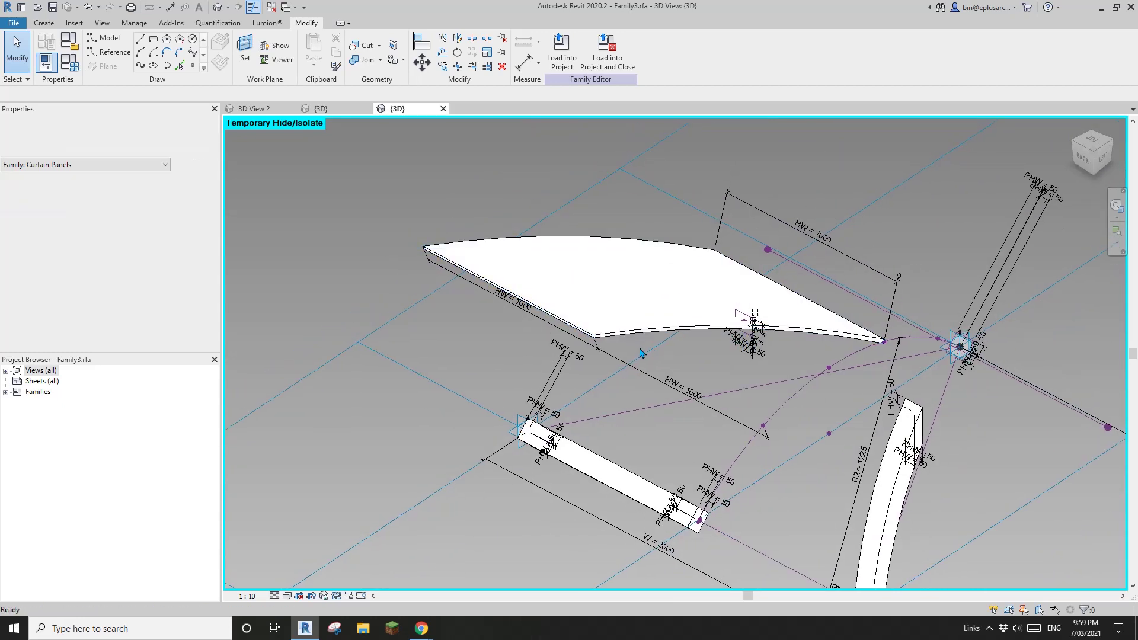
click(765, 427)
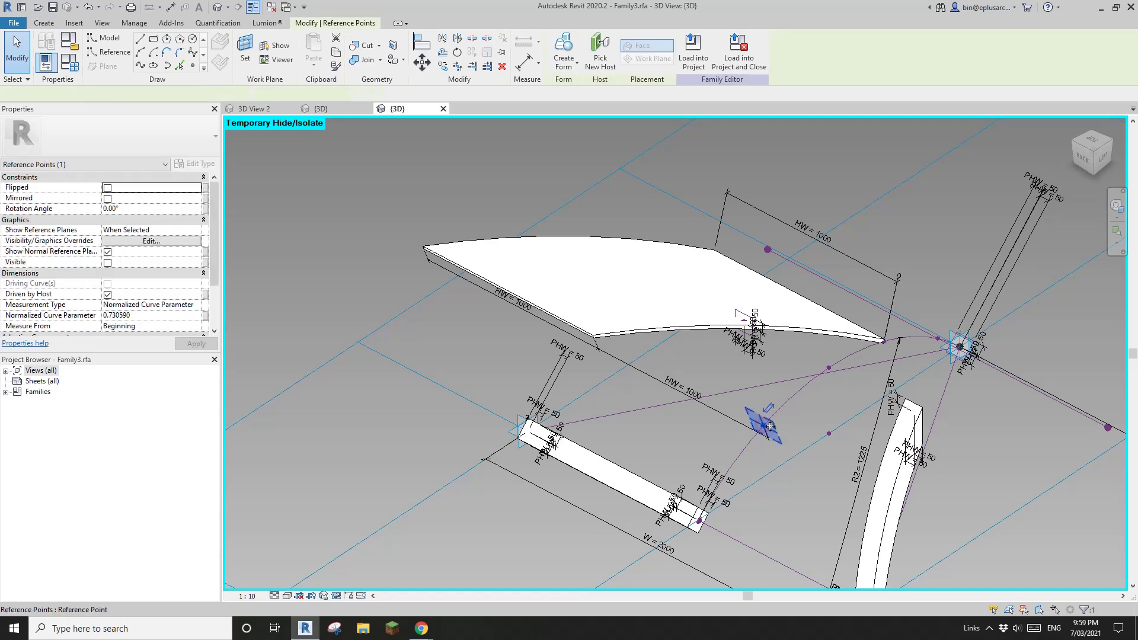
text(1)
key(Return)
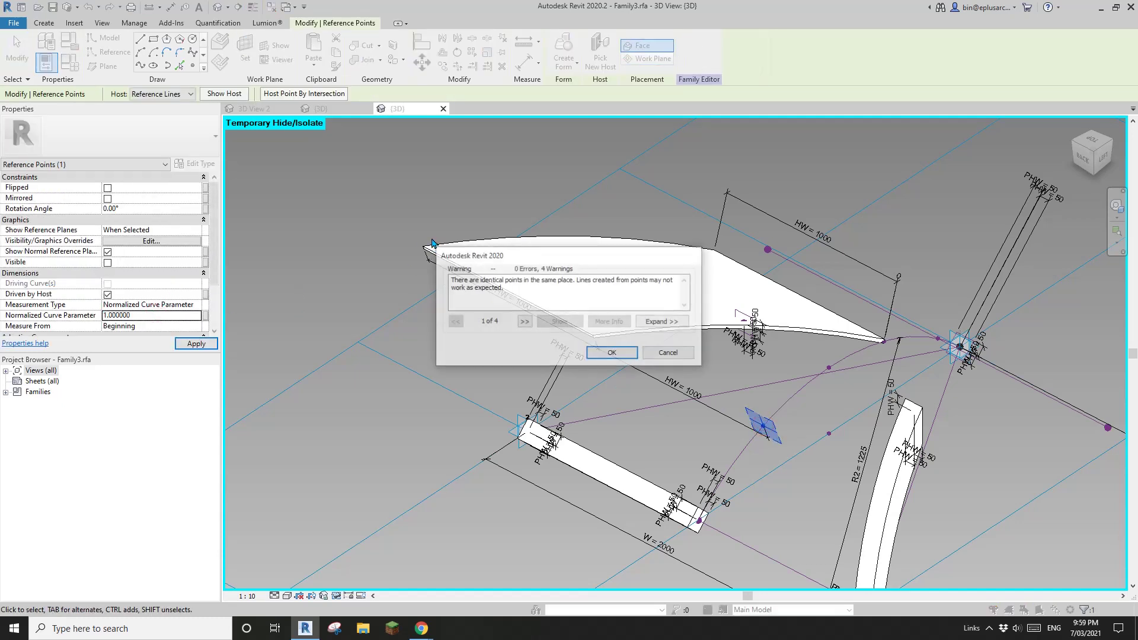
click(598, 354)
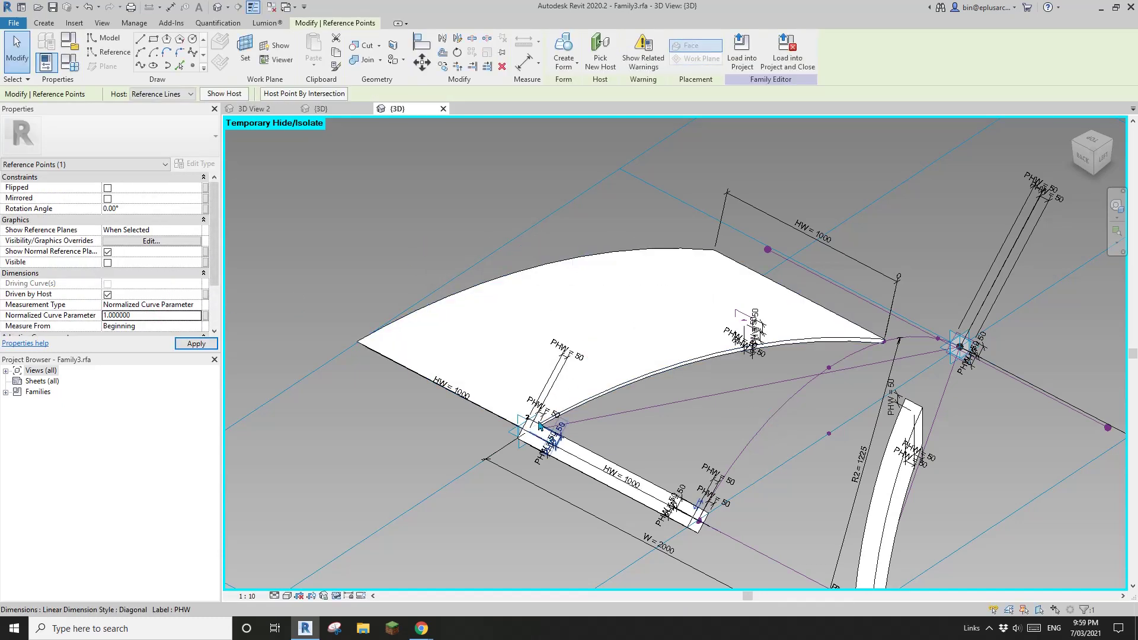
scroll(721, 358, up, 2)
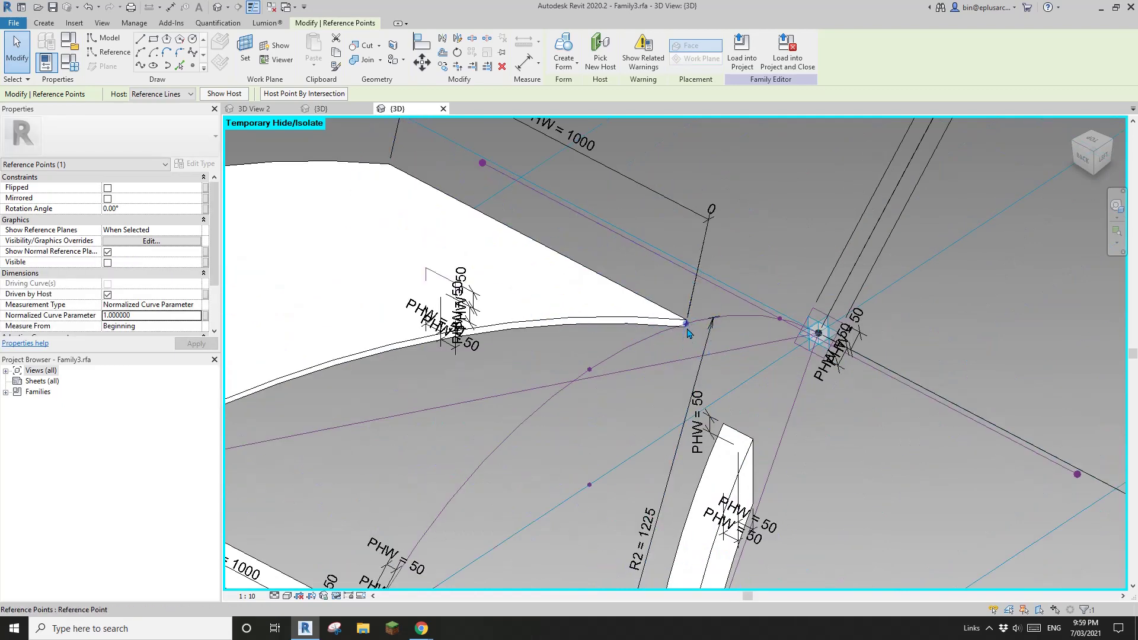
key(Escape)
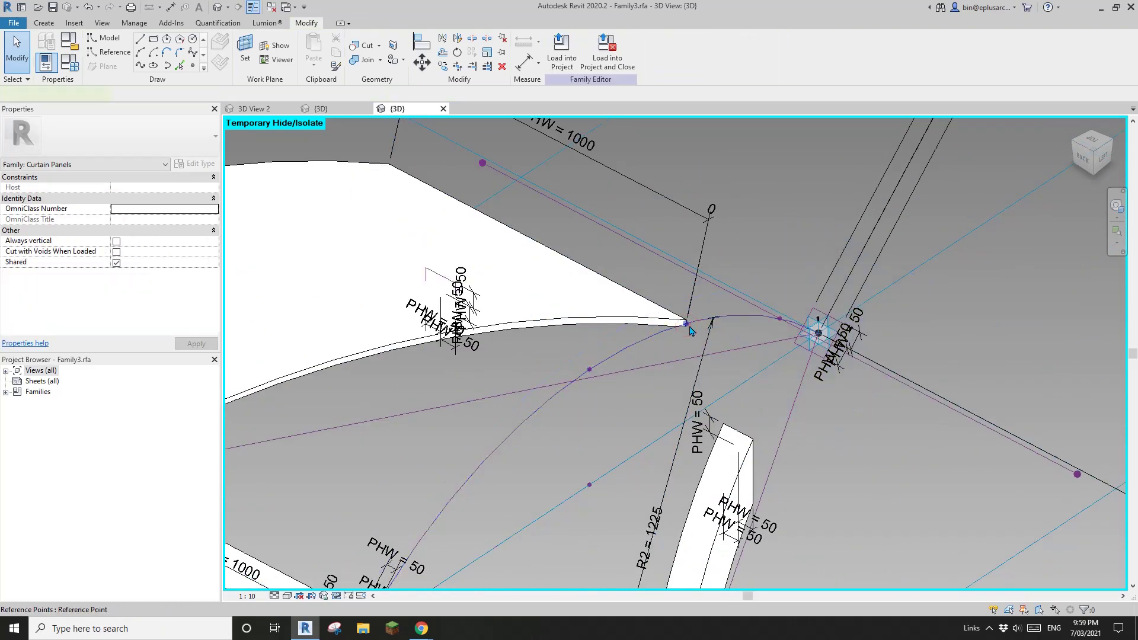
Step: Set the normalized curve parameter of the upper rectangle's host reference point on the arc to 0, accepting the warnings
click(690, 328)
click(166, 316)
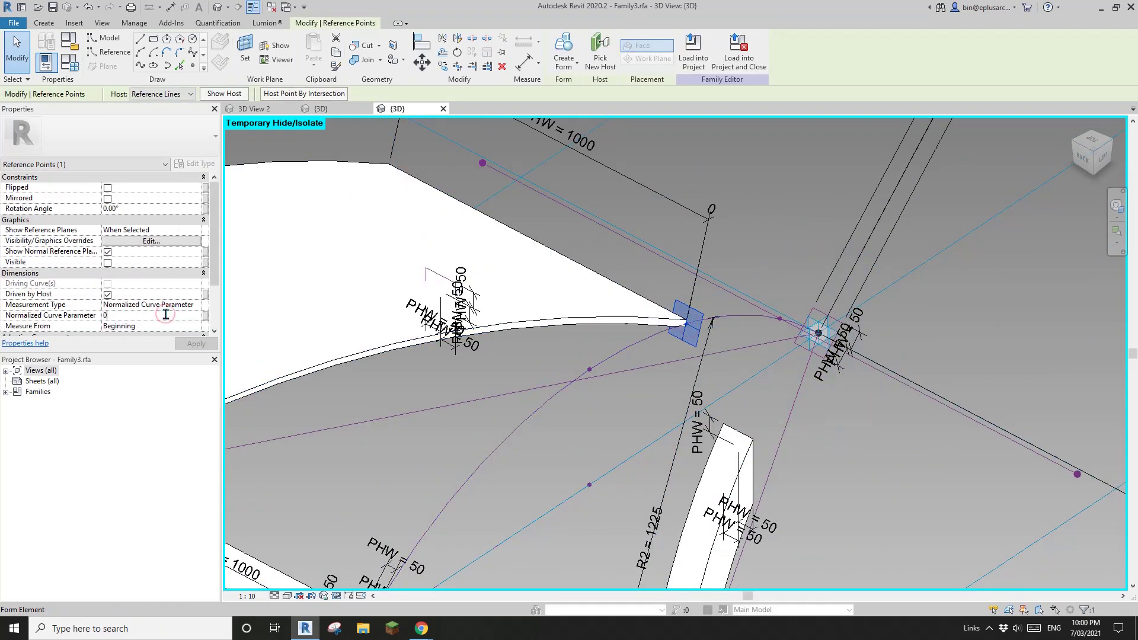
text(0)
key(Return)
click(611, 353)
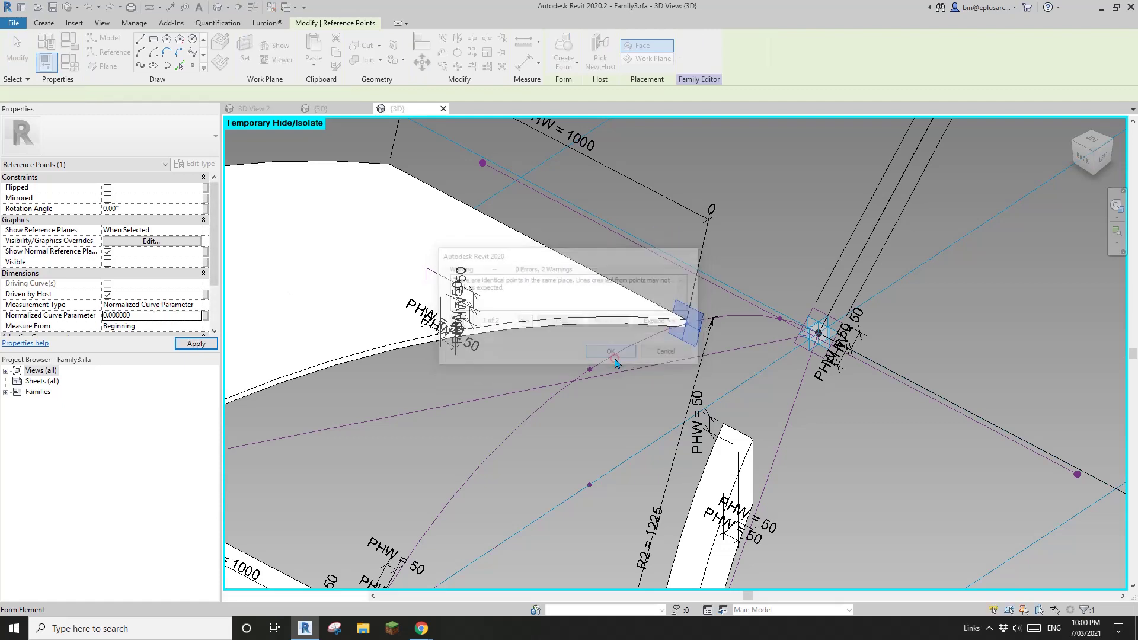
scroll(611, 354, down, 6)
shift+middle_drag(611, 354, 678, 409)
key(Escape)
Step: Reset the temporary hide/isolate and convert the new thin curved form from solid to void
scroll(640, 351, up, 5)
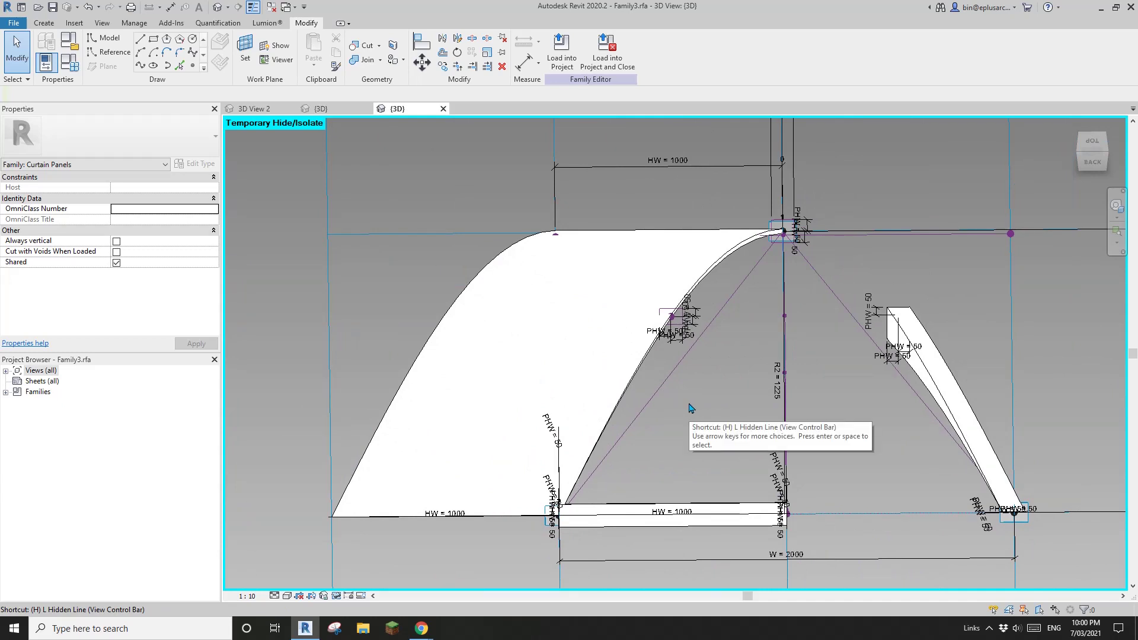
key(r)
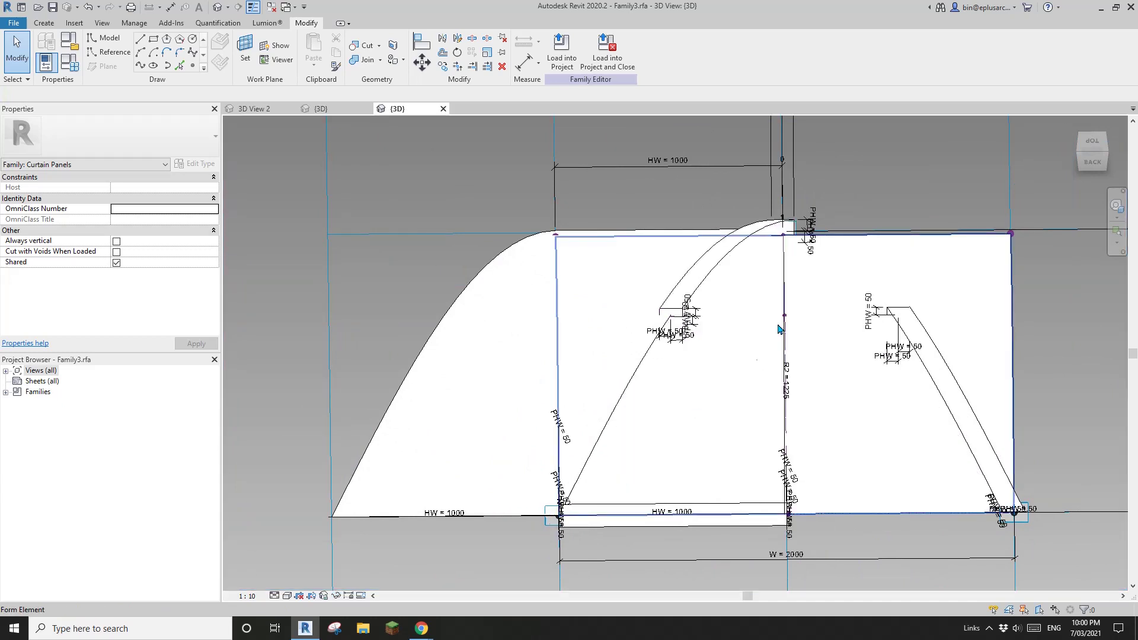
click(900, 281)
shift+middle_drag(901, 281, 891, 334)
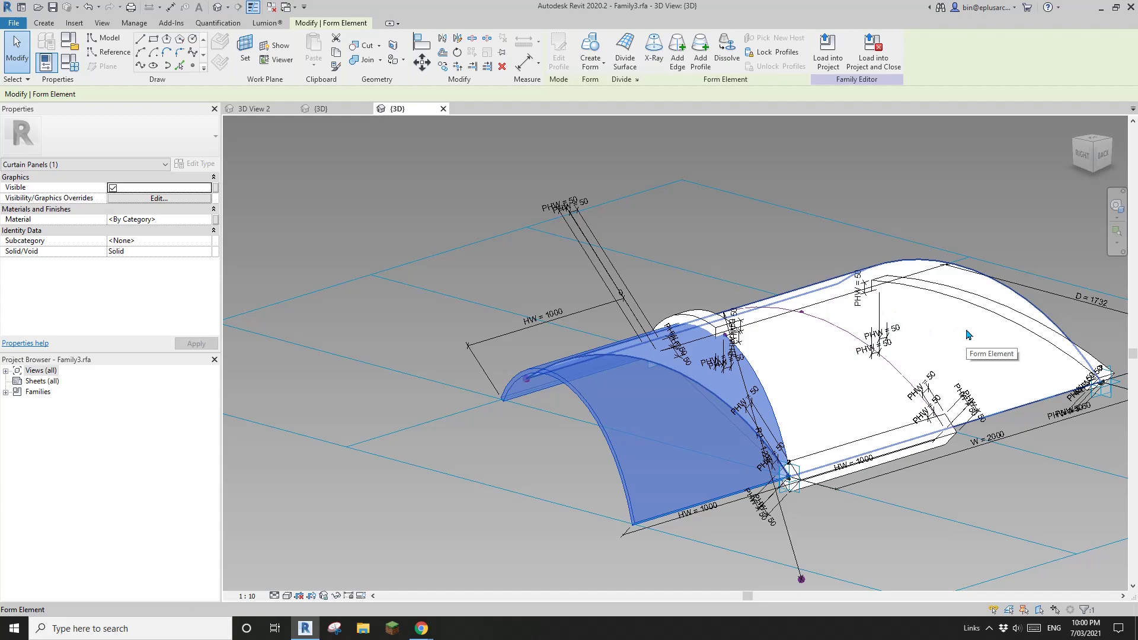
shift+middle_drag(968, 335, 766, 272)
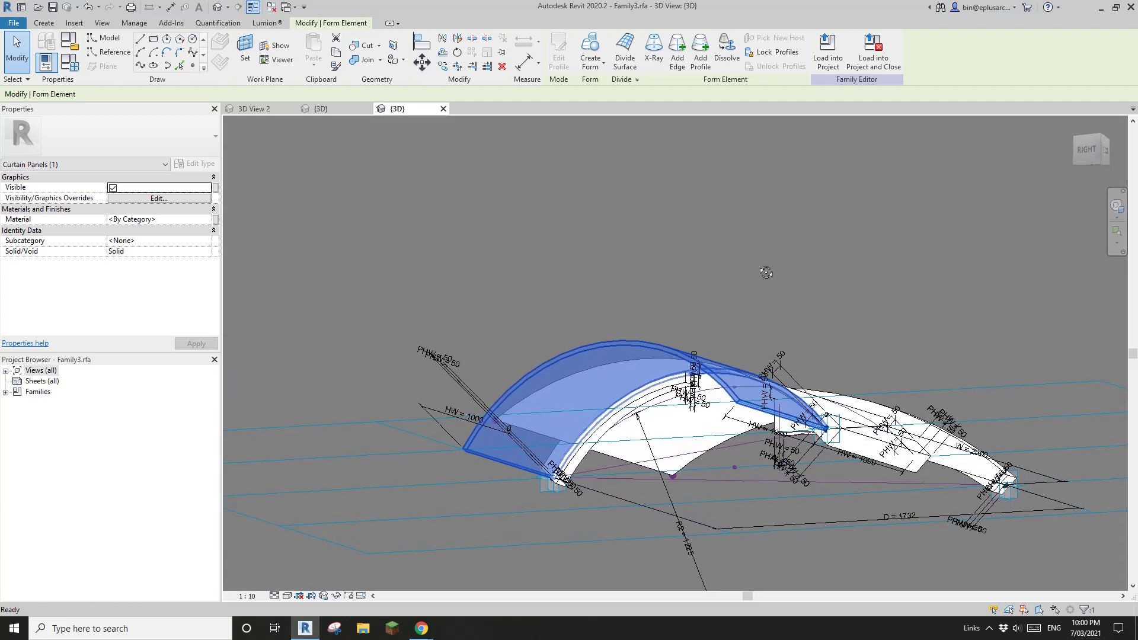
shift+middle_drag(558, 394, 418, 371)
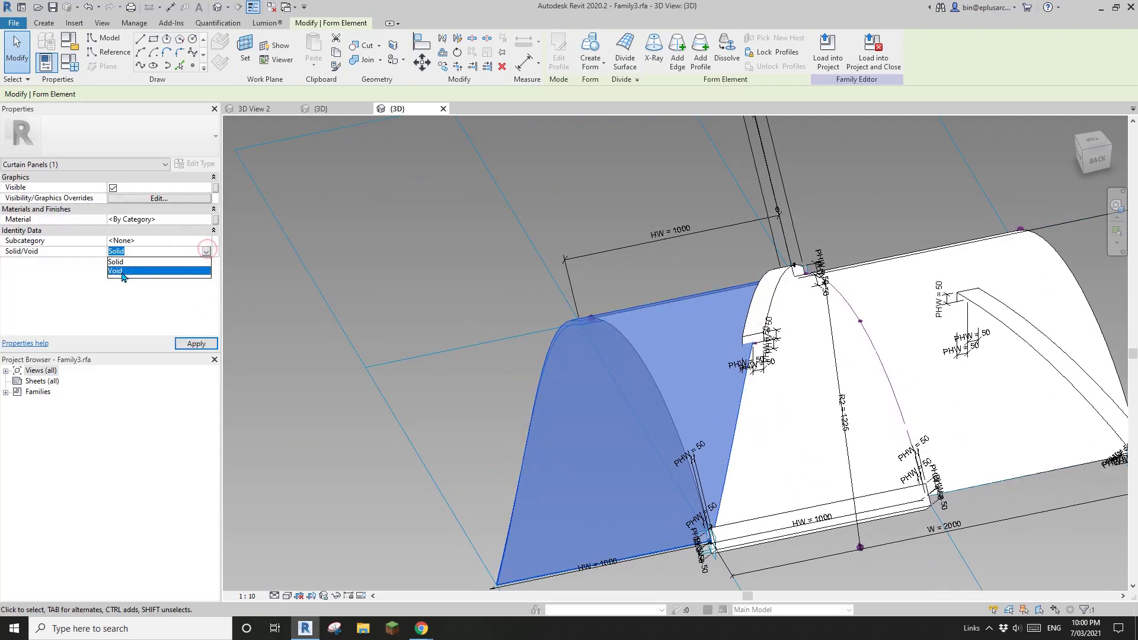
click(121, 272)
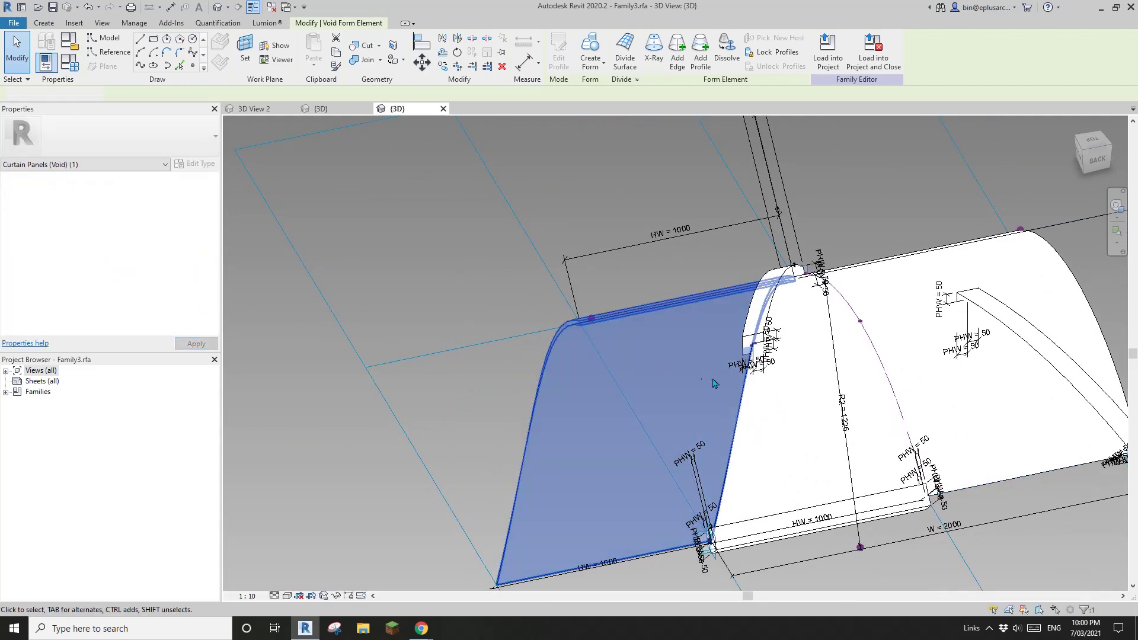
key(Escape)
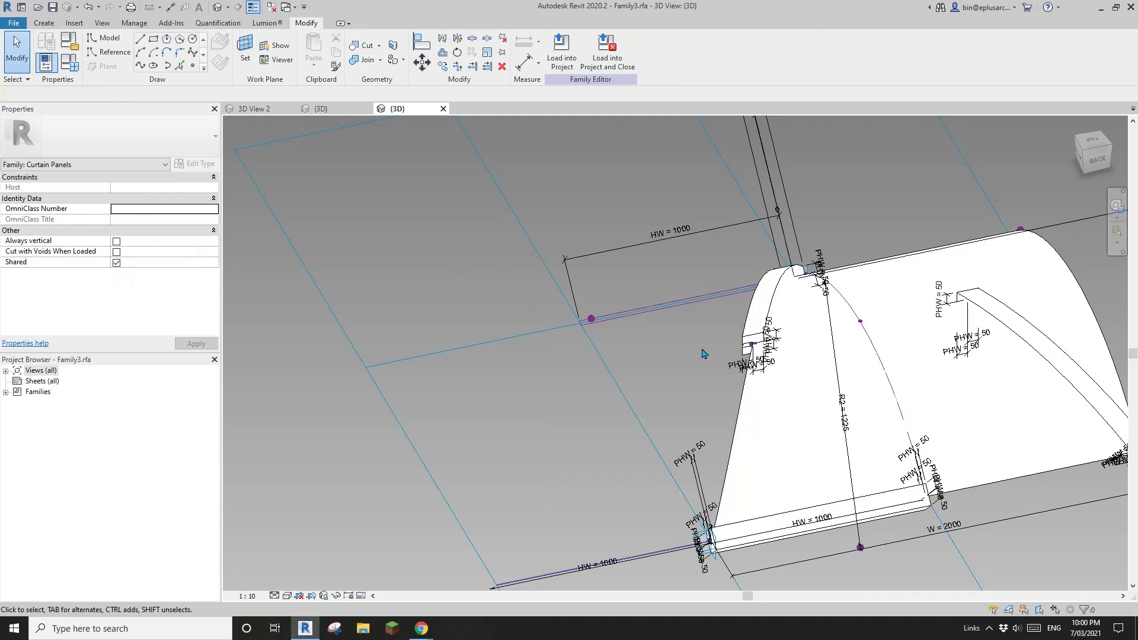
Step: Examine how the void meets the large curved panel and the short curved square tube near the apex
click(1041, 274)
shift+middle_drag(1042, 274, 1007, 348)
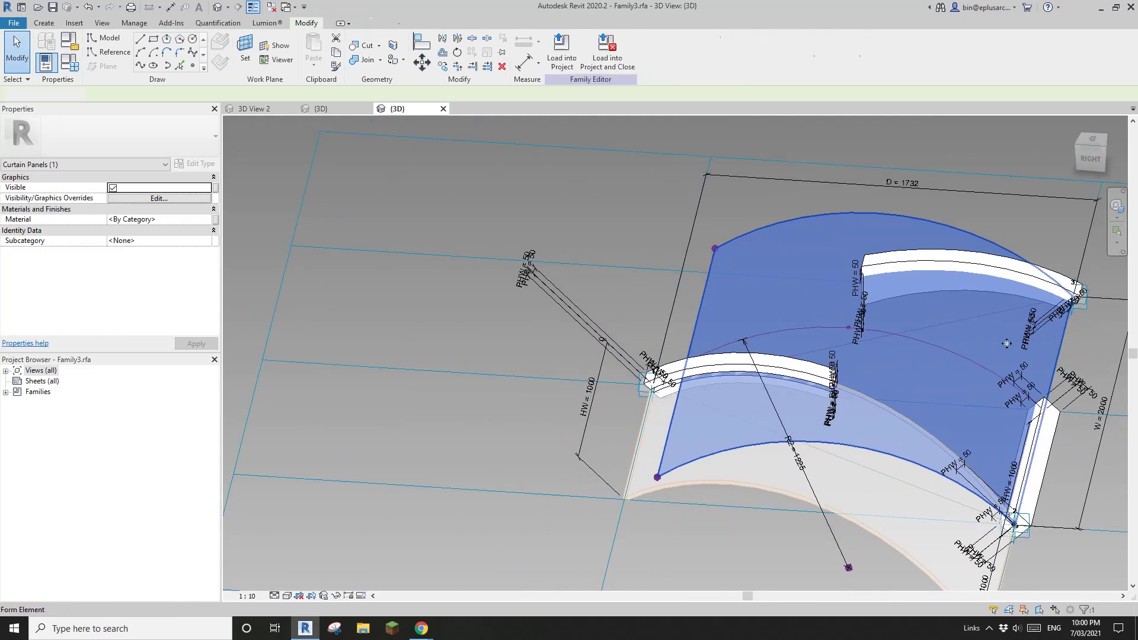
key(Escape)
shift+middle_drag(768, 402, 799, 339)
scroll(765, 358, up, 5)
scroll(799, 339, up, 3)
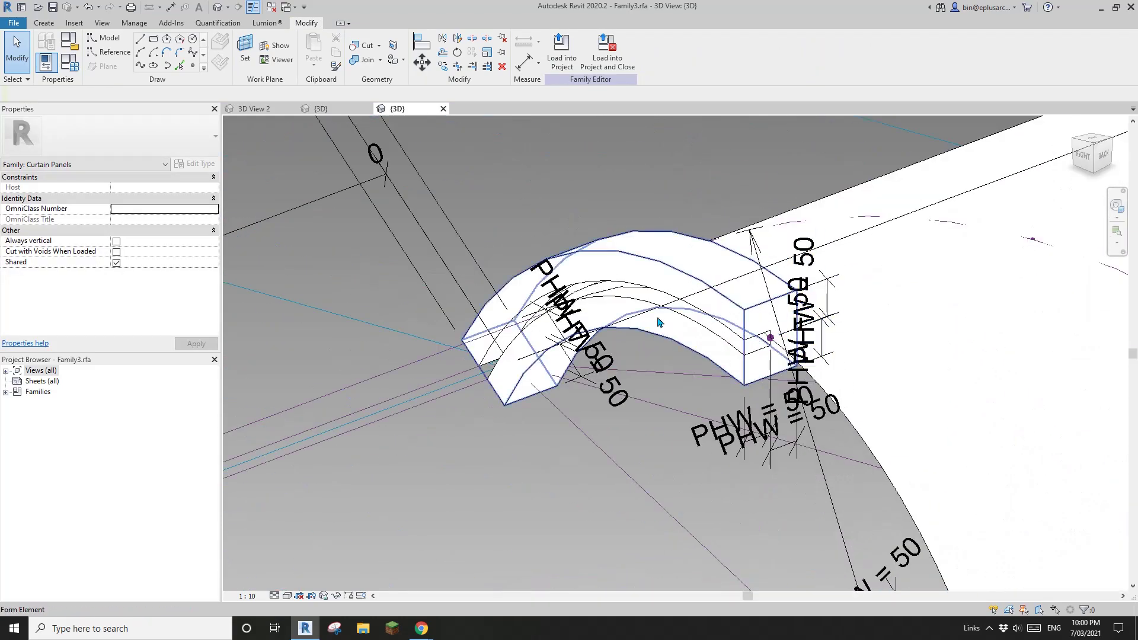
click(697, 292)
key(Escape)
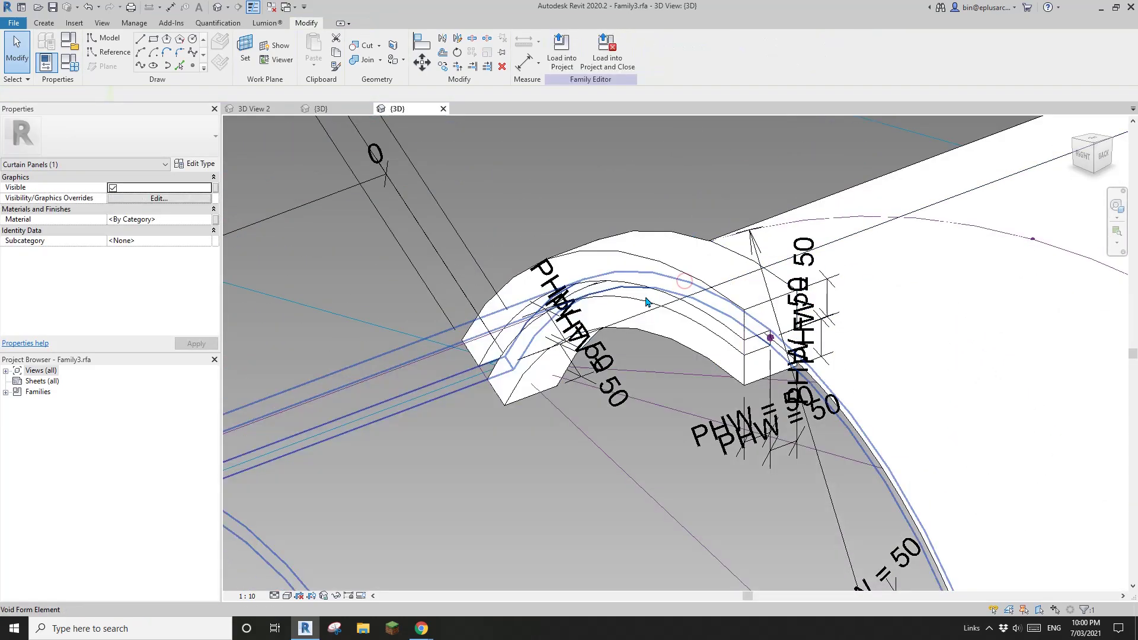
Step: Uncut the short curved square tube at the apex from the thin void form
middle_drag(682, 291, 778, 317)
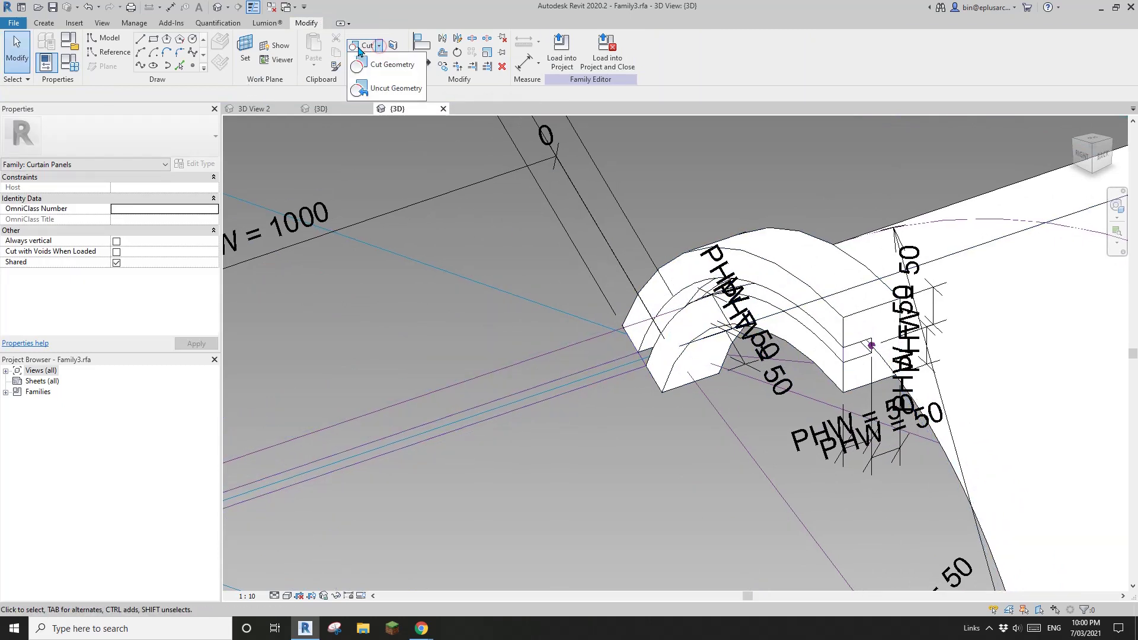
click(380, 93)
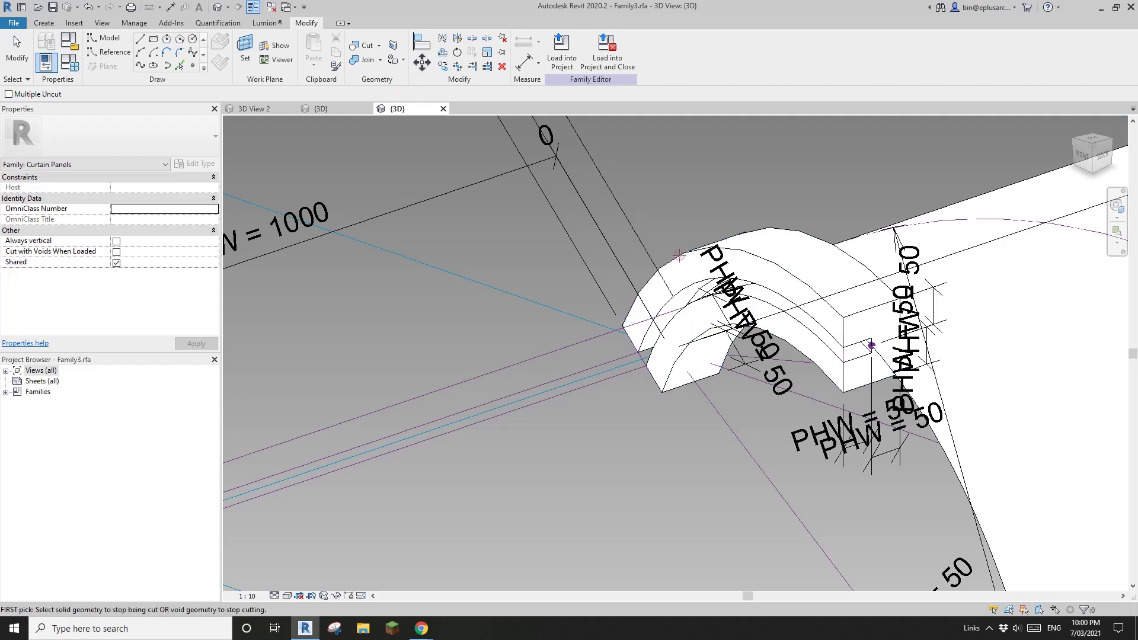
click(752, 253)
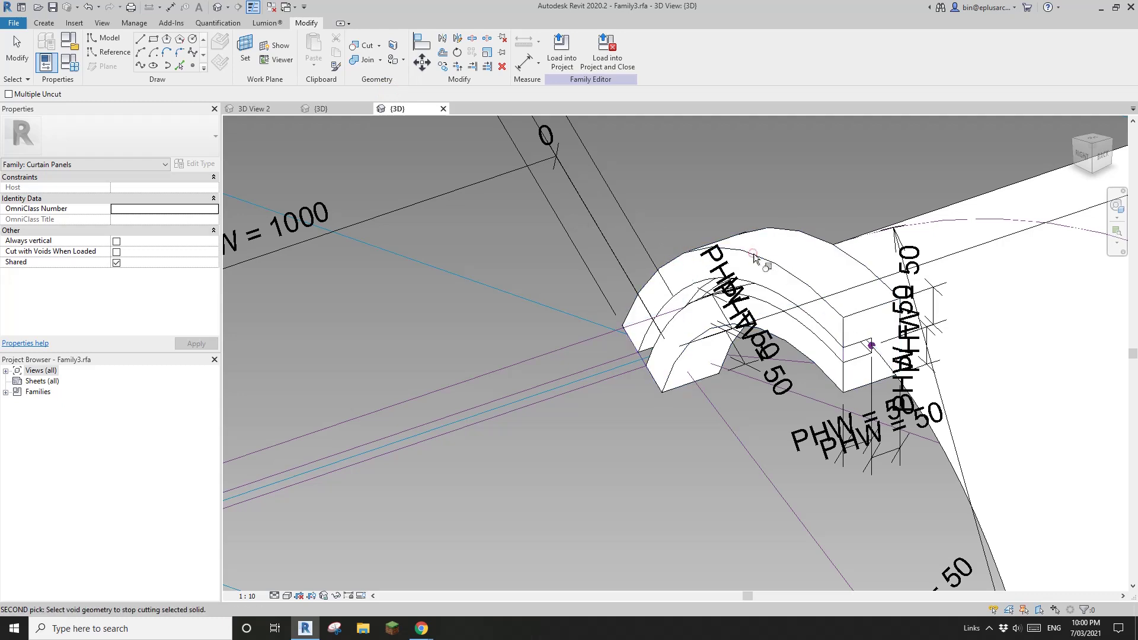
click(686, 290)
key(Escape)
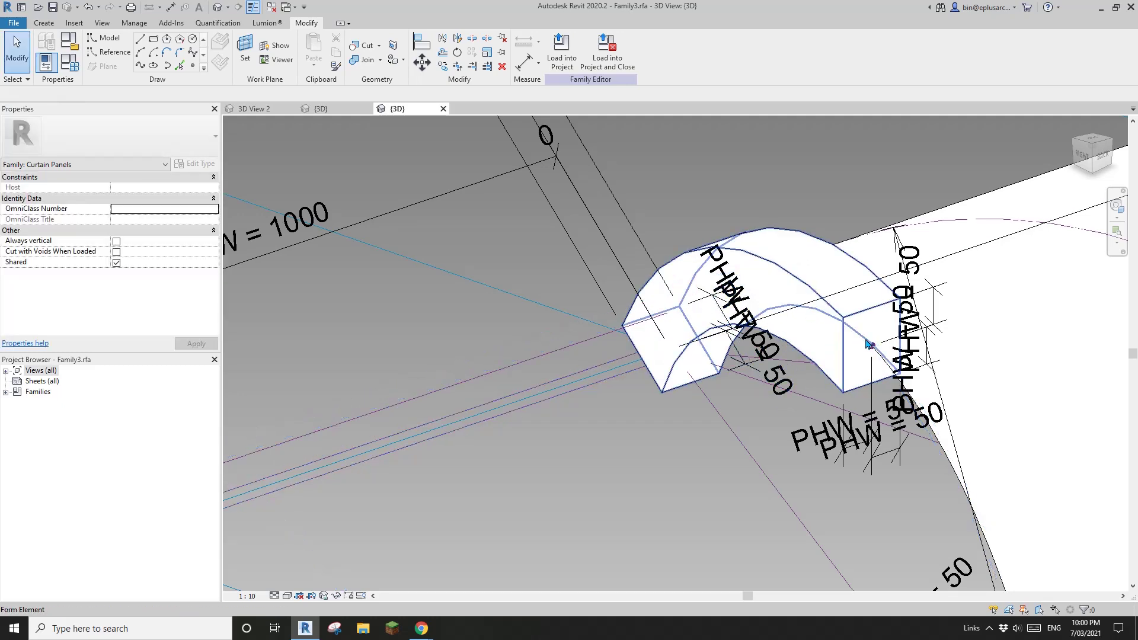
Step: Uncut the straight square tube ending at placement point 2 from the thin void form
scroll(831, 322, down, 5)
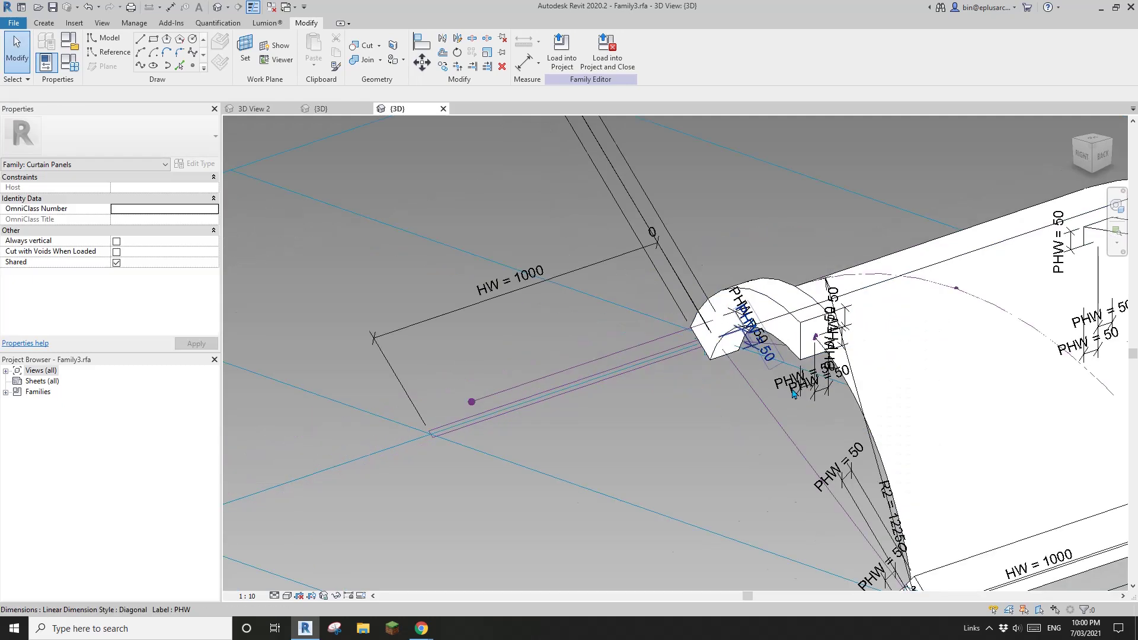
shift+middle_drag(831, 322, 901, 284)
scroll(895, 313, up, 8)
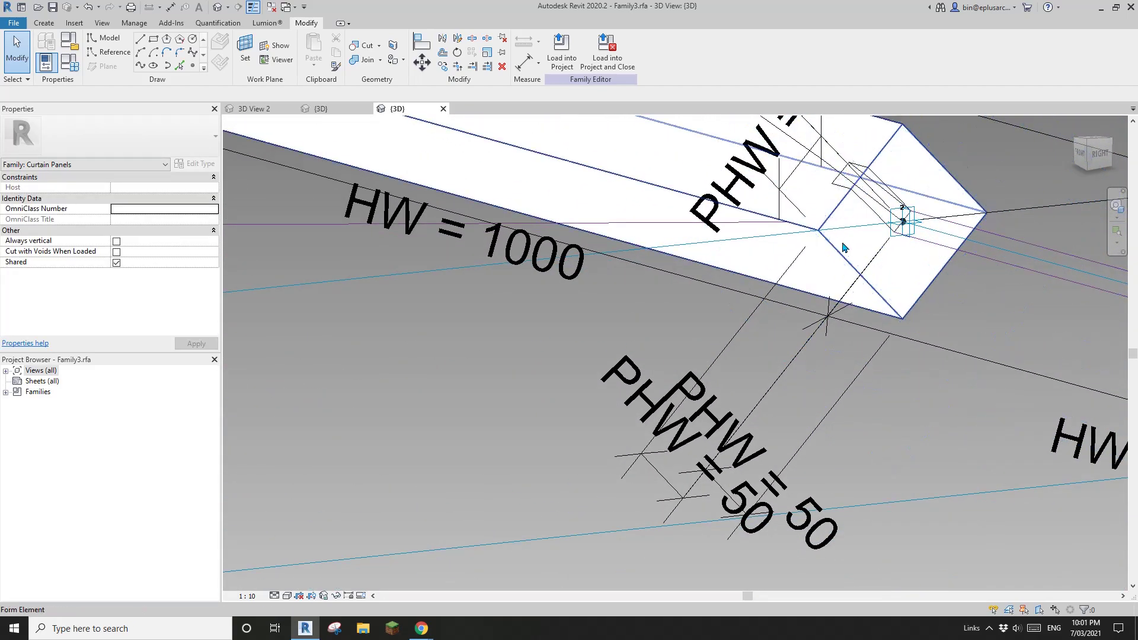
click(807, 211)
shift+middle_drag(808, 212, 709, 397)
click(659, 392)
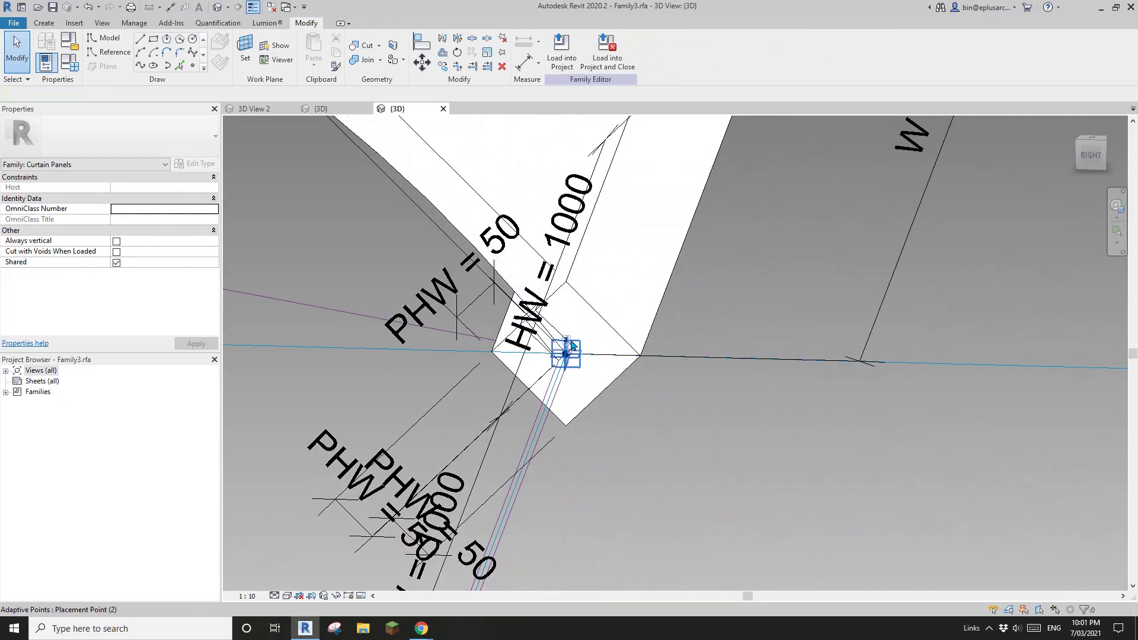
middle_drag(565, 352, 672, 358)
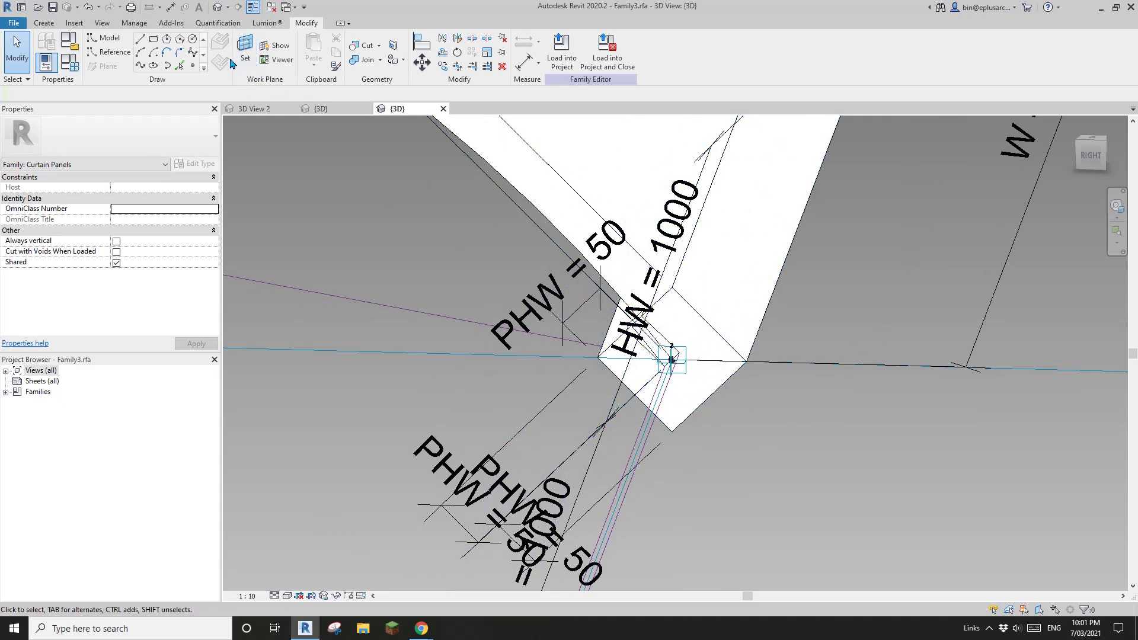
click(380, 89)
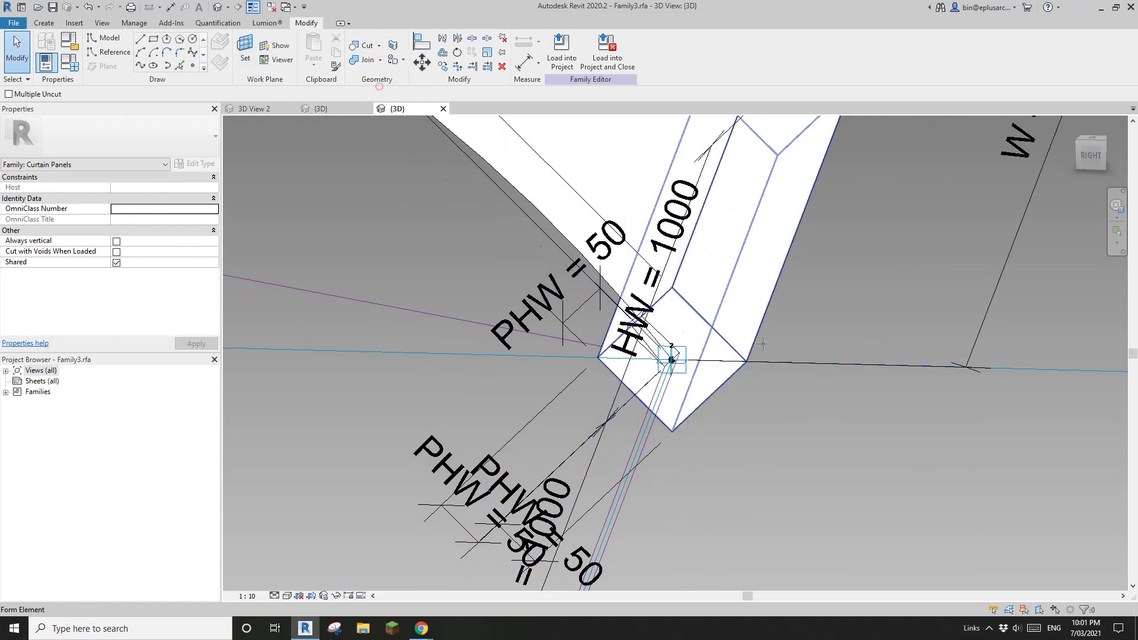
click(748, 348)
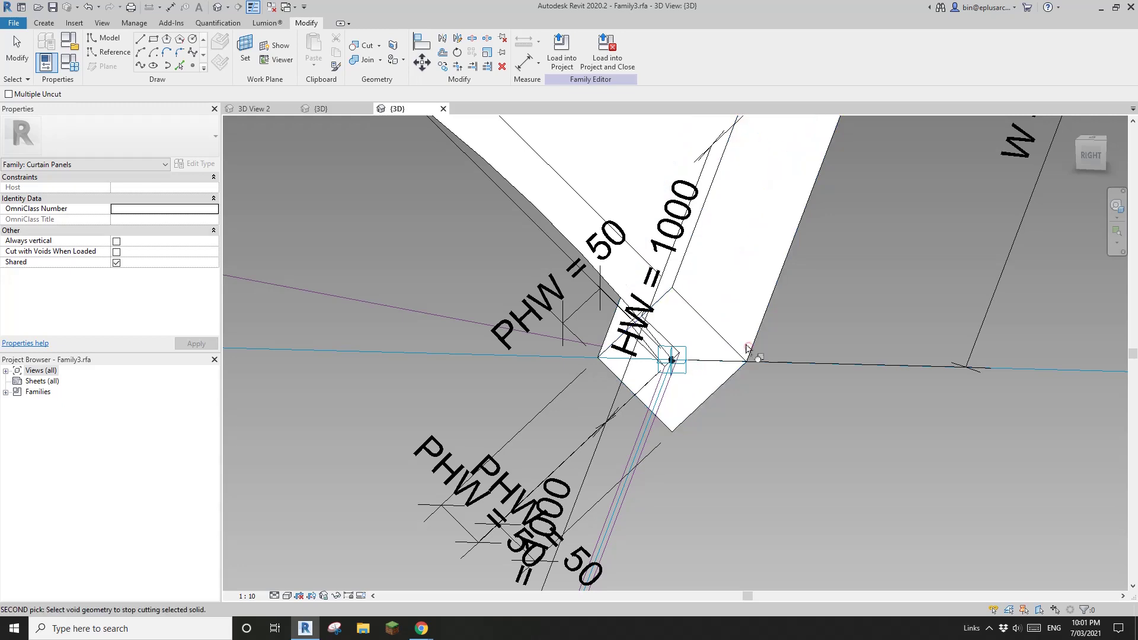
click(668, 345)
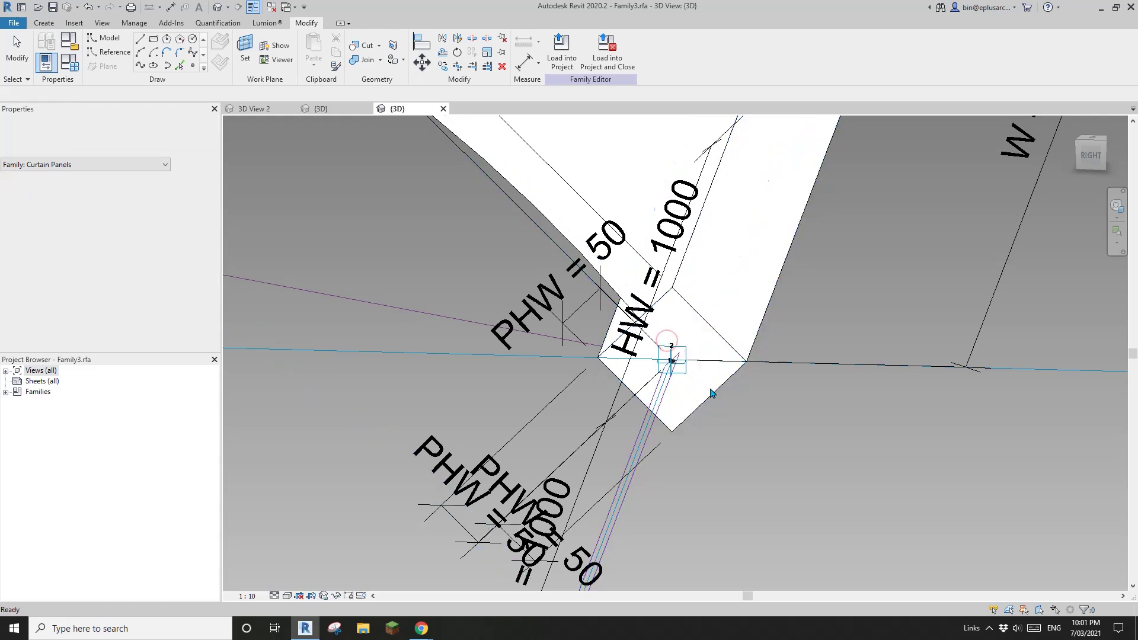
Step: Temporarily hide the straight square tube running from placement point 2 to the middle of the panel's 2000 mm base edge
scroll(670, 355, down, 4)
key(Escape)
shift+middle_drag(707, 365, 686, 451)
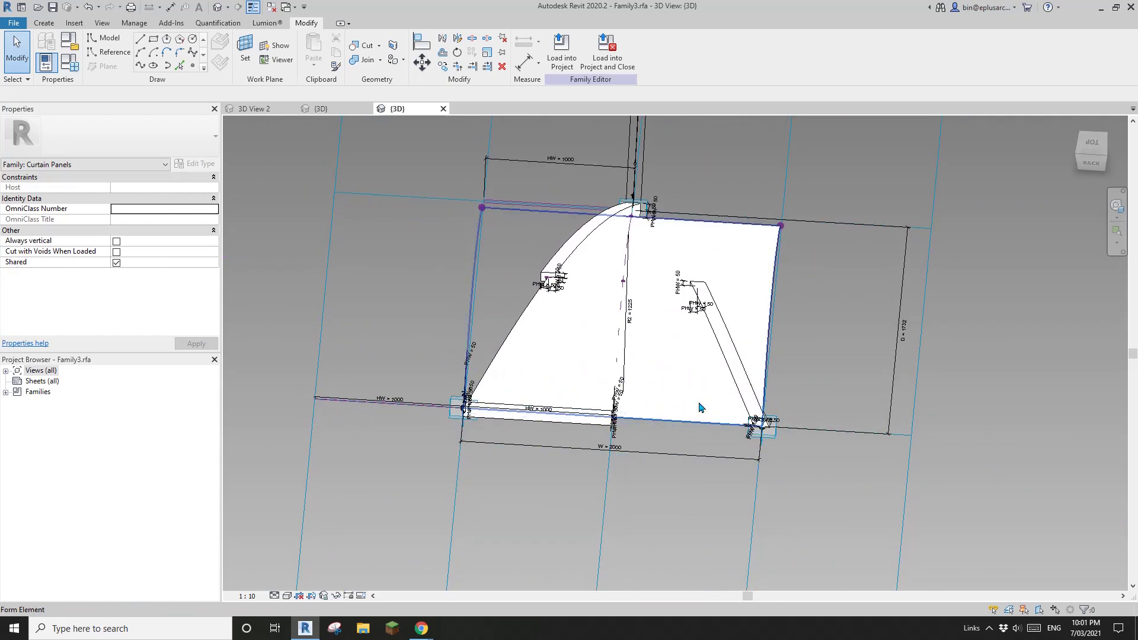
scroll(705, 404, up, 1)
shift+middle_drag(753, 329, 618, 310)
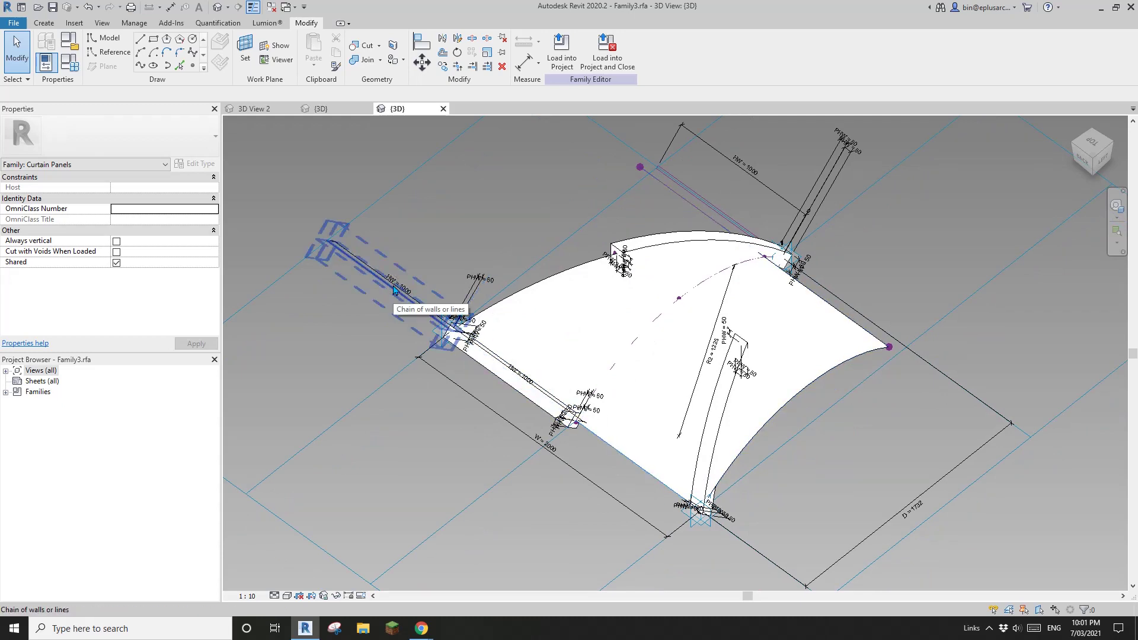
shift+middle_drag(536, 330, 556, 391)
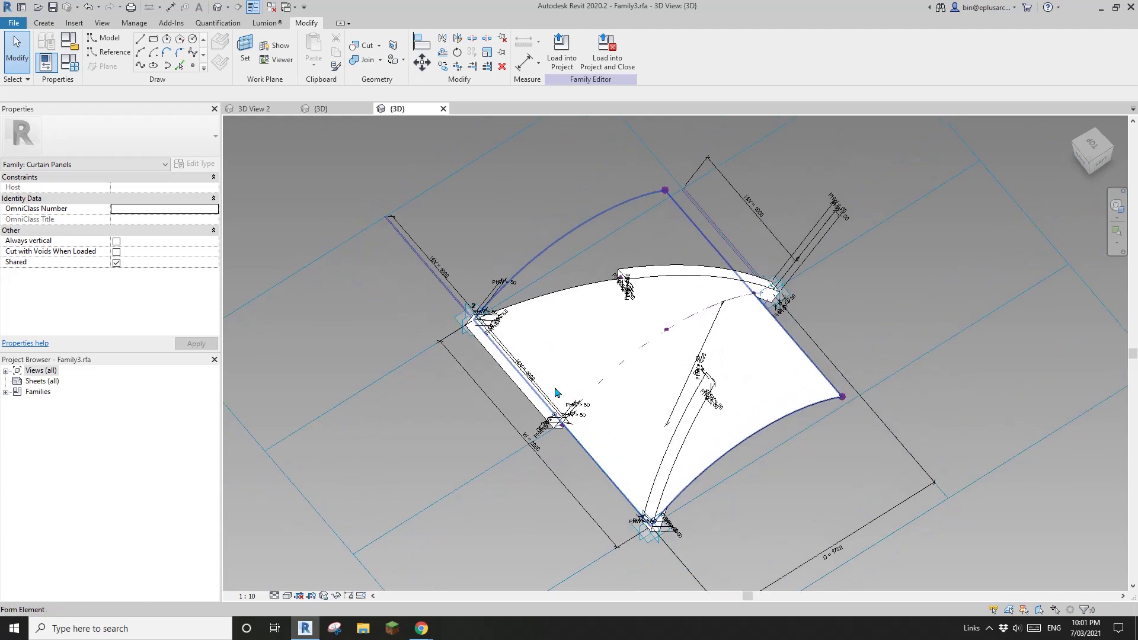
scroll(557, 392, up, 5)
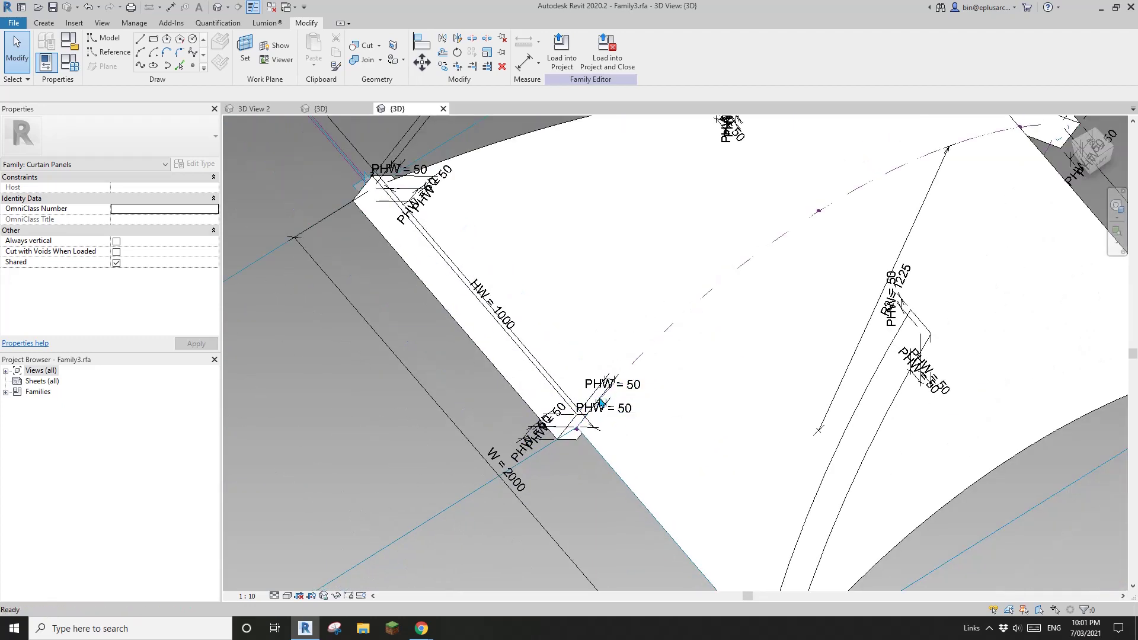
click(580, 432)
key(h)
key(h)
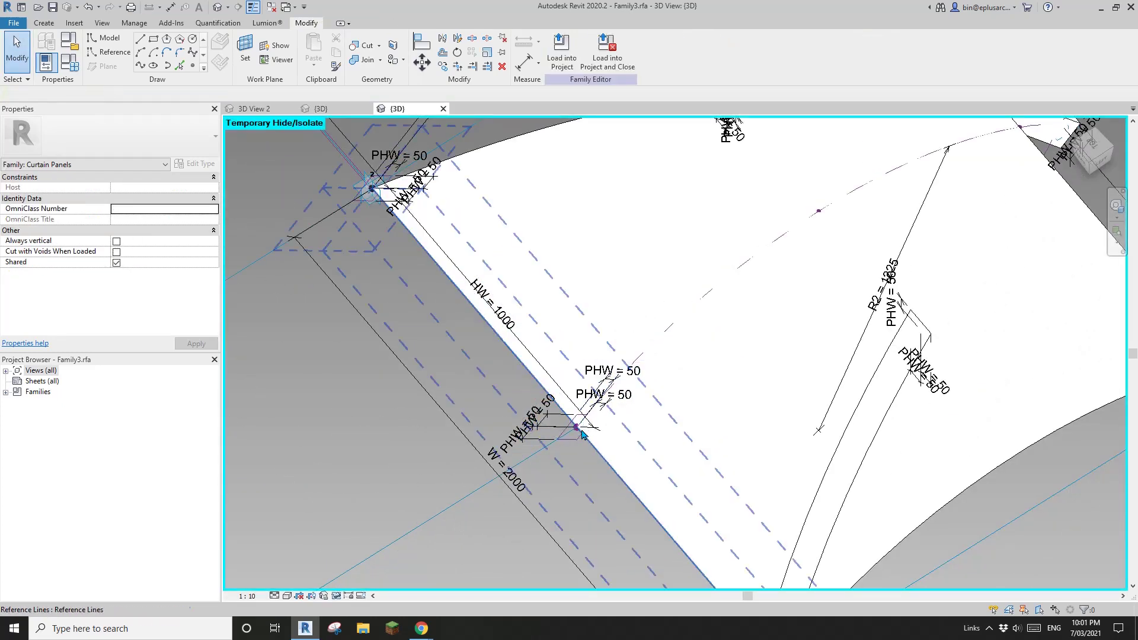
Step: Move the void rectangle's reference point from the base edge along the central arc to a normalized curve parameter of about 0.66
scroll(584, 435, up, 4)
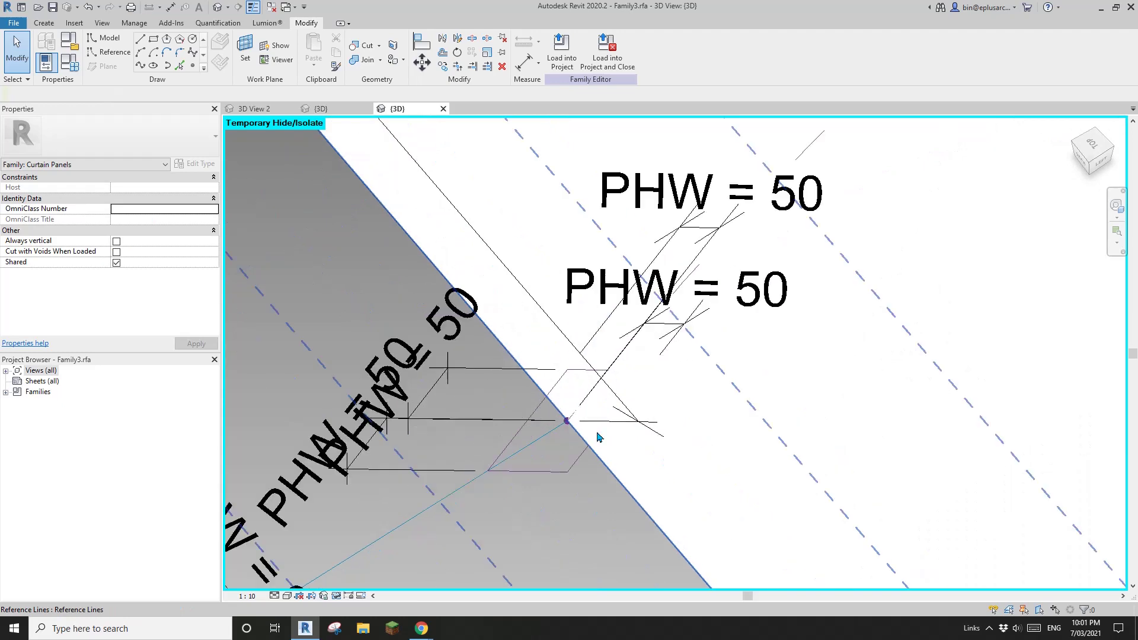
click(567, 422)
scroll(568, 424, down, 5)
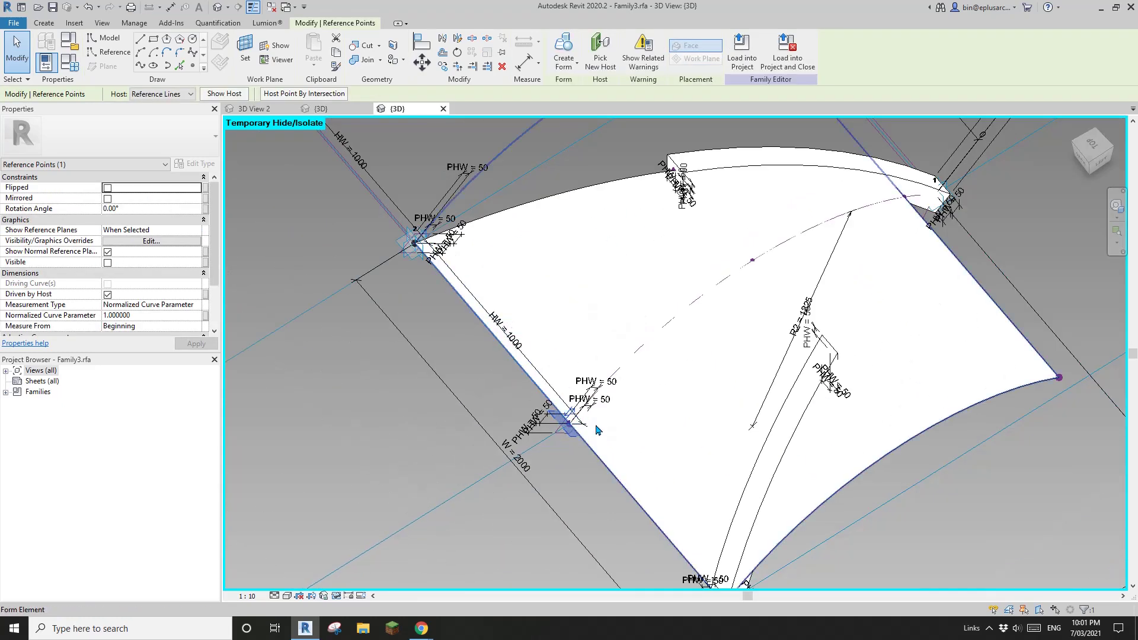
shift+middle_drag(597, 430, 615, 455)
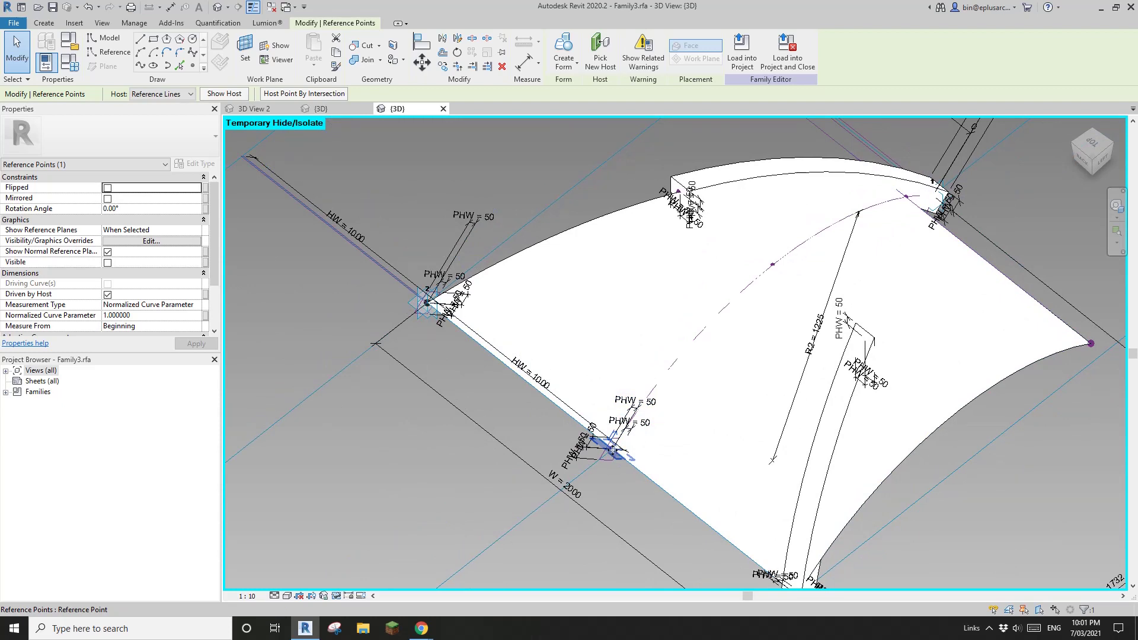
drag(714, 344, 715, 349)
middle_drag(715, 348, 680, 463)
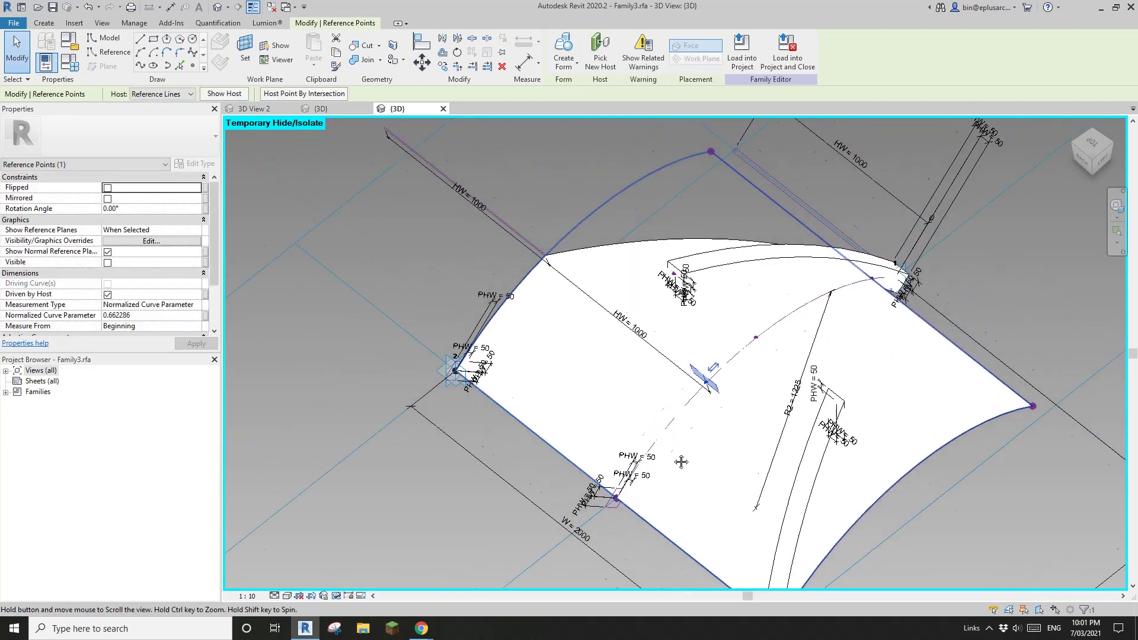
scroll(676, 458, down, 1)
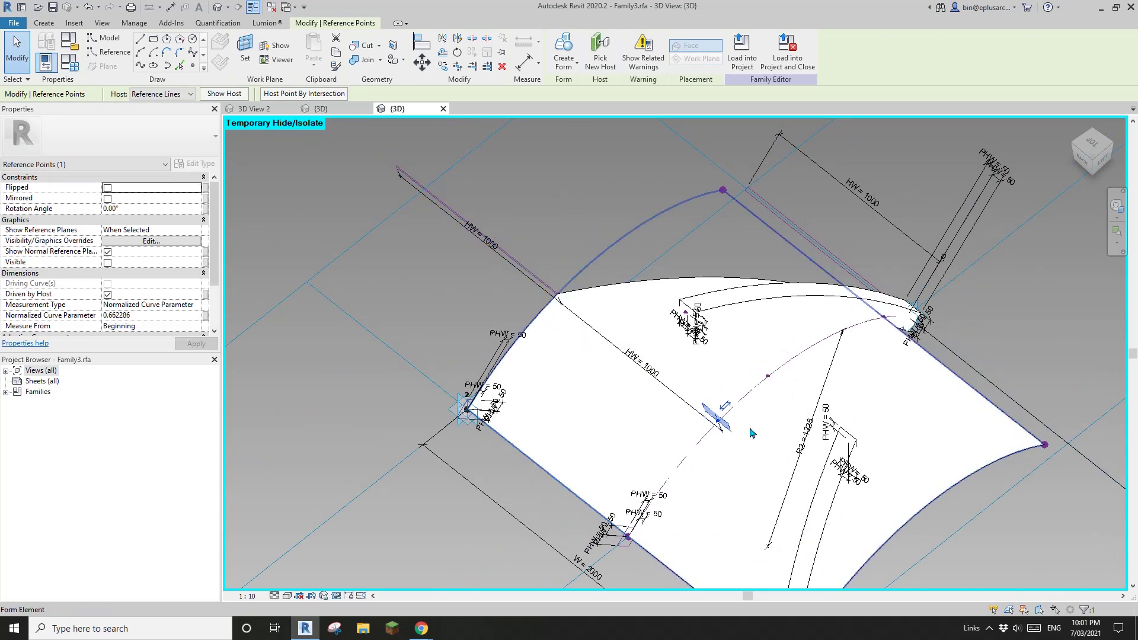
Step: Copy the thin void rectangle, its host reference point and its HW dimensions to a free spot above the curved panel
shift+middle_drag(719, 446, 612, 266)
drag(656, 266, 710, 351)
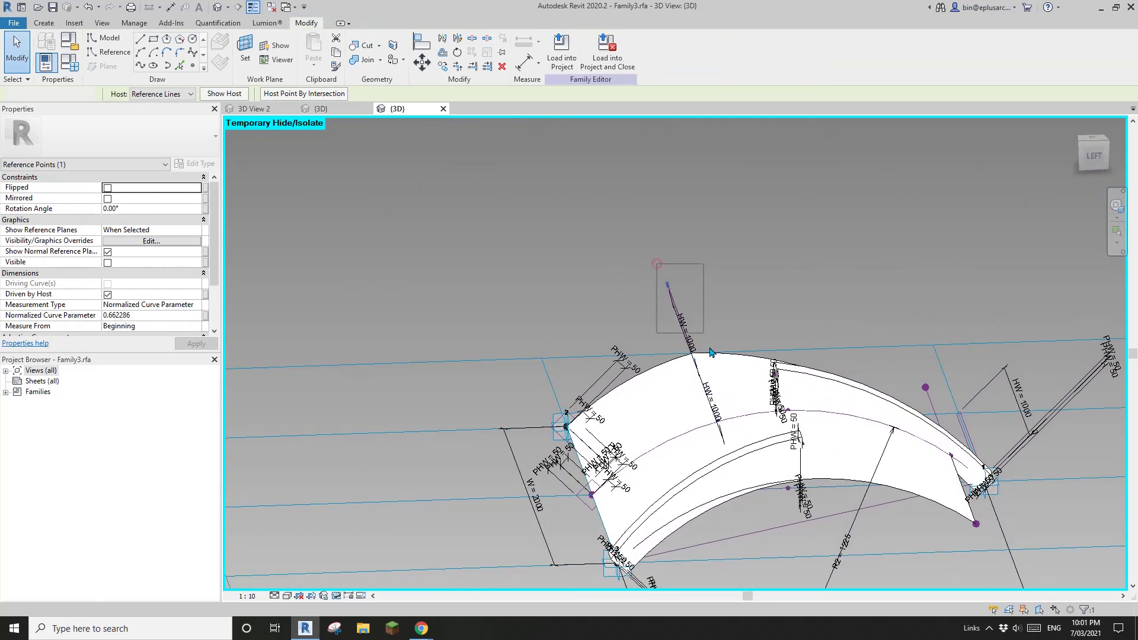
drag(739, 448, 740, 454)
shift+middle_drag(739, 454, 560, 330)
shift+middle_drag(777, 431, 735, 433)
key(c)
key(o)
click(759, 441)
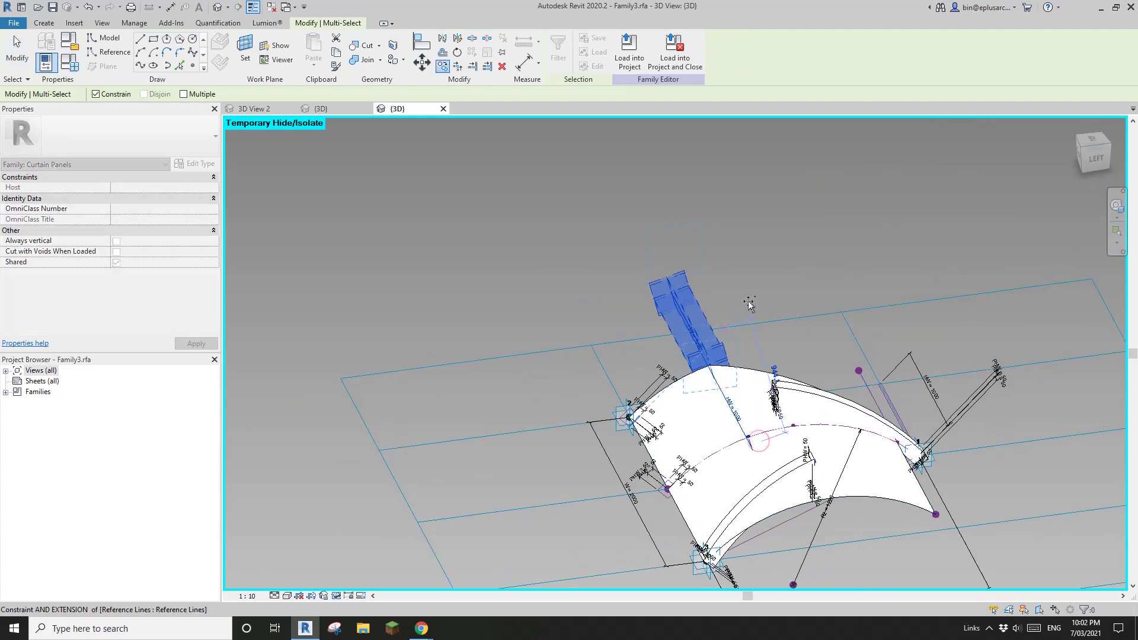
shift+middle_drag(748, 301, 911, 316)
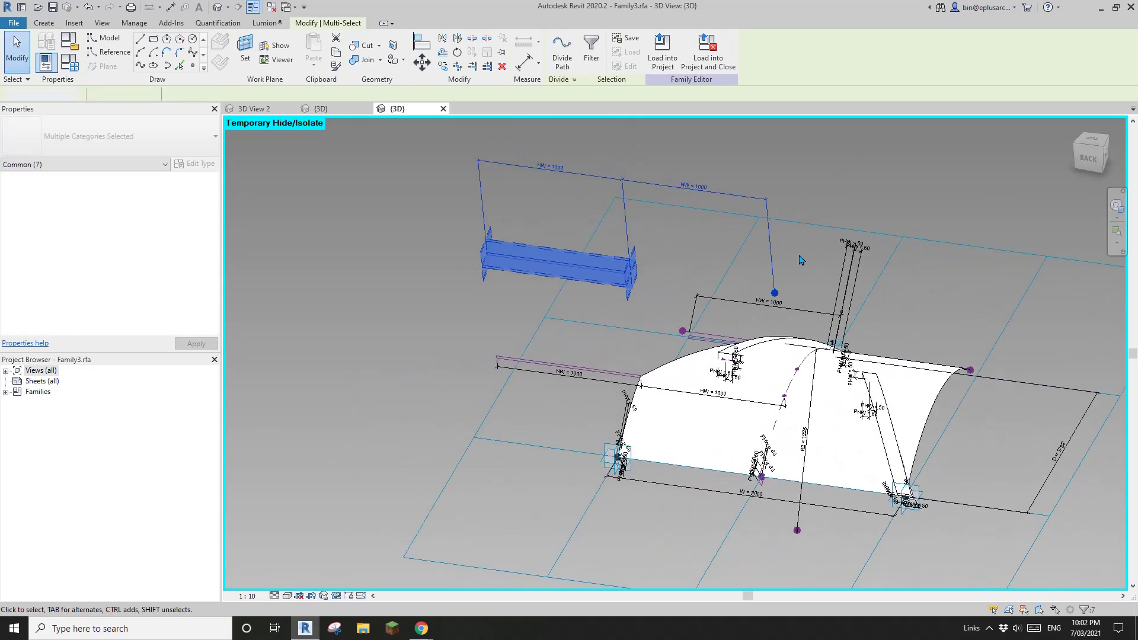
key(Escape)
click(776, 298)
key(Escape)
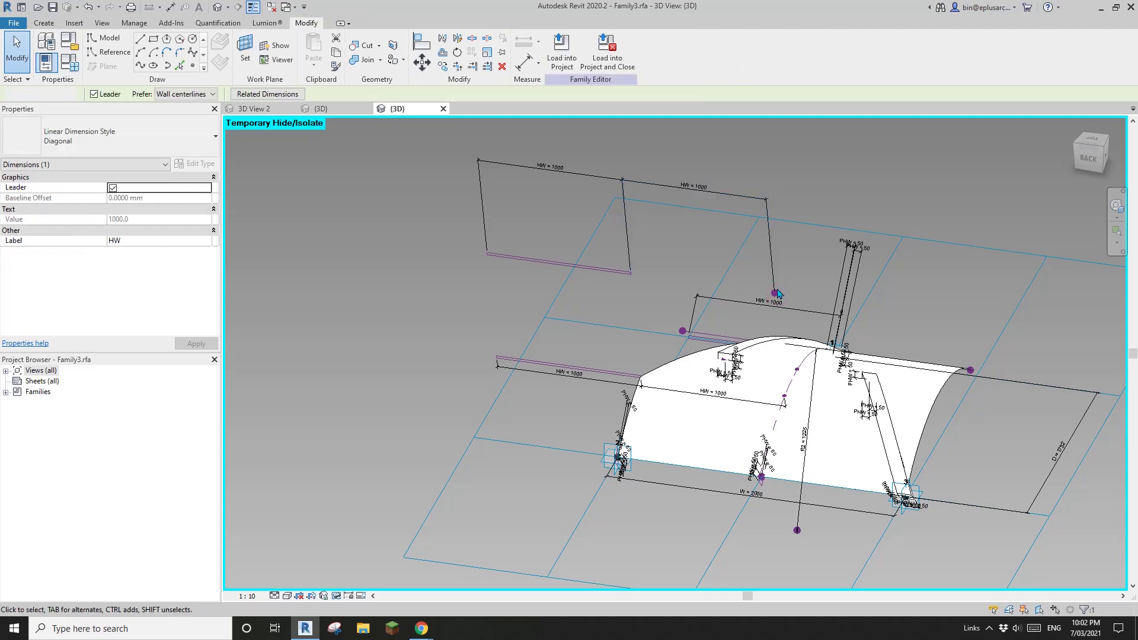
Step: Rehost the copied rectangle's reference point onto the central arc, between the original rectangle's point and the base edge
scroll(770, 296, up, 3)
click(679, 167)
drag(680, 167, 580, 238)
scroll(770, 302, up, 2)
key(Escape)
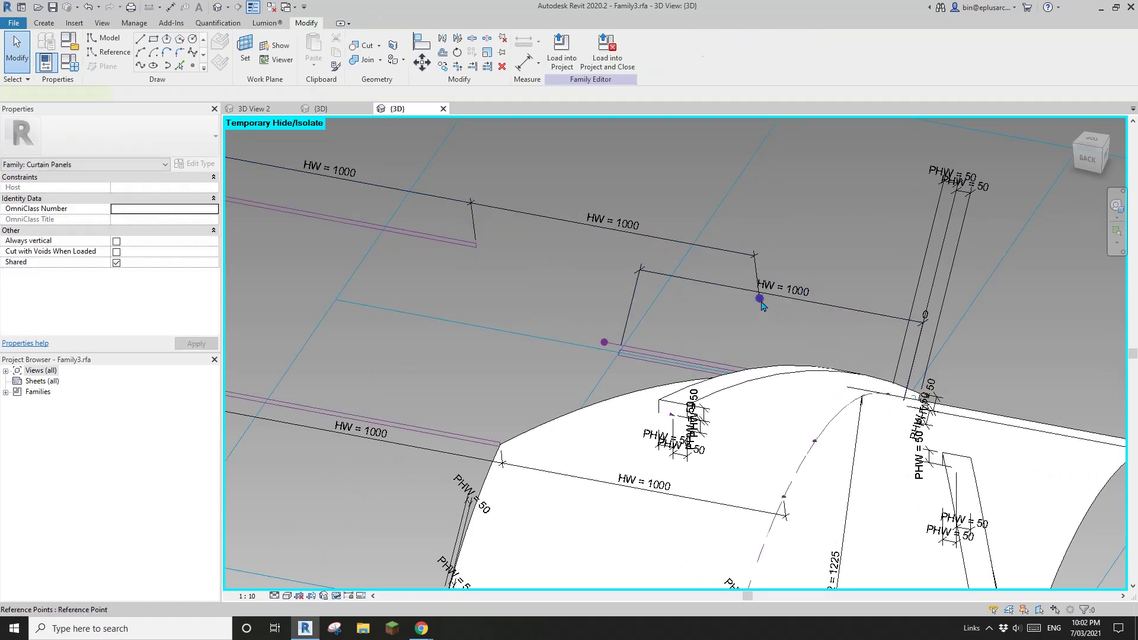
click(759, 298)
scroll(763, 305, down, 4)
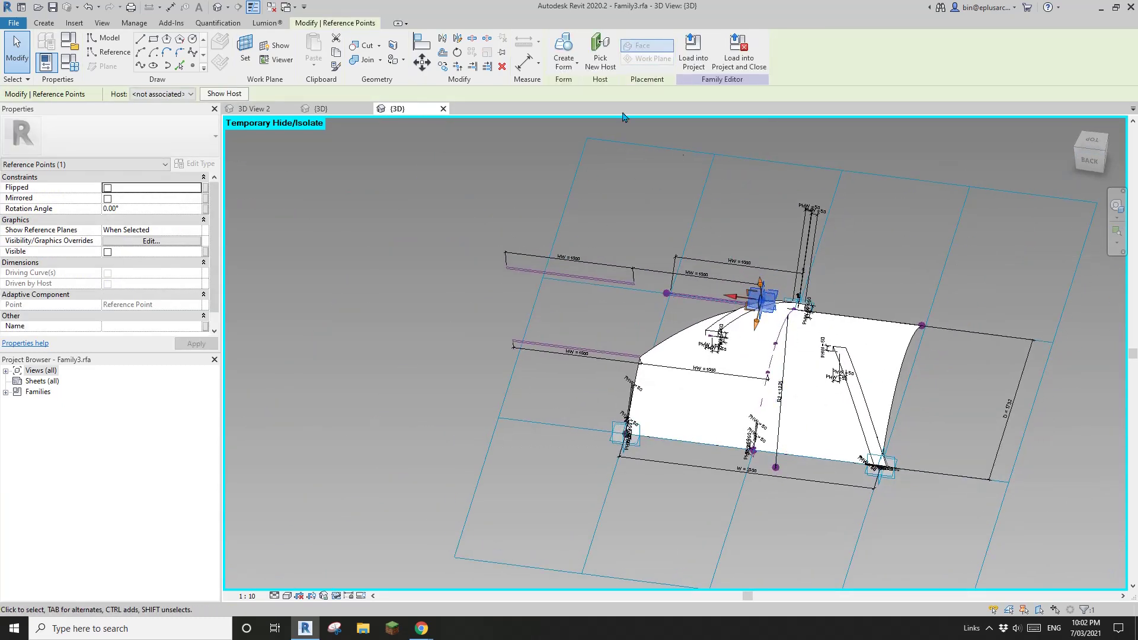
click(600, 57)
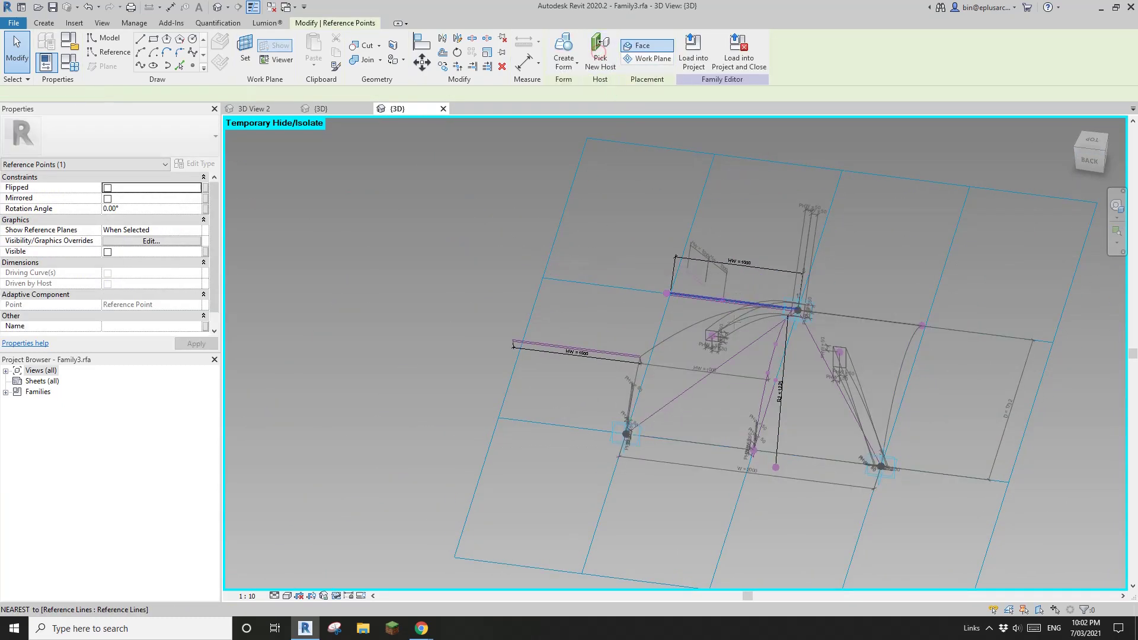
click(761, 402)
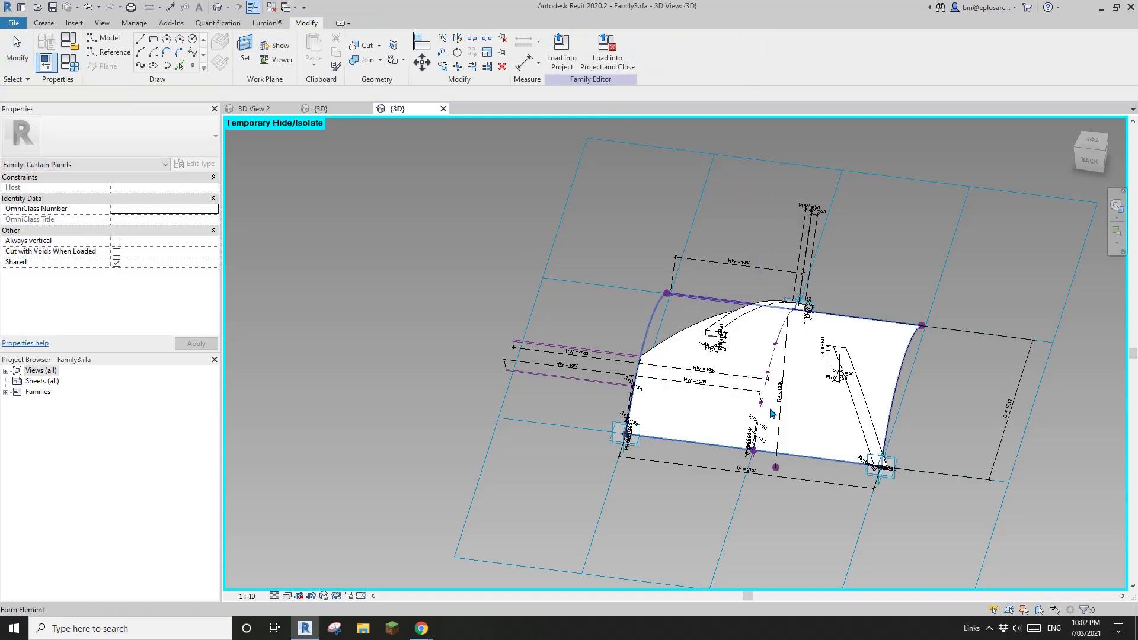
Step: Set the copied reference point's rotation angle to 180° to flip its rectangle to the opposite side of the arc
scroll(763, 411, up, 5)
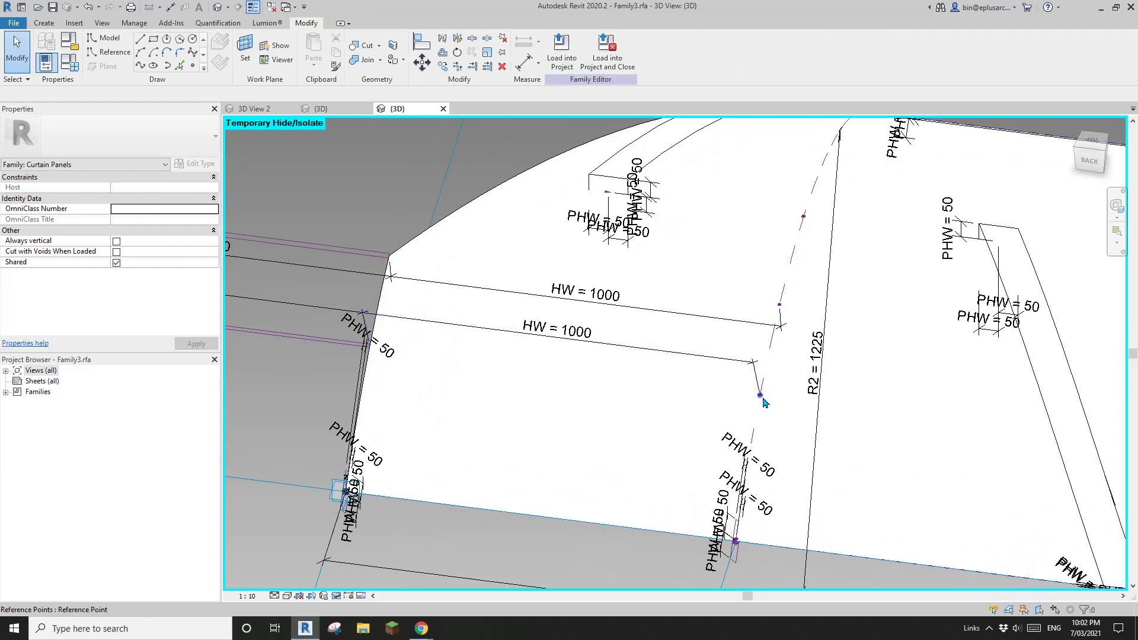
click(761, 395)
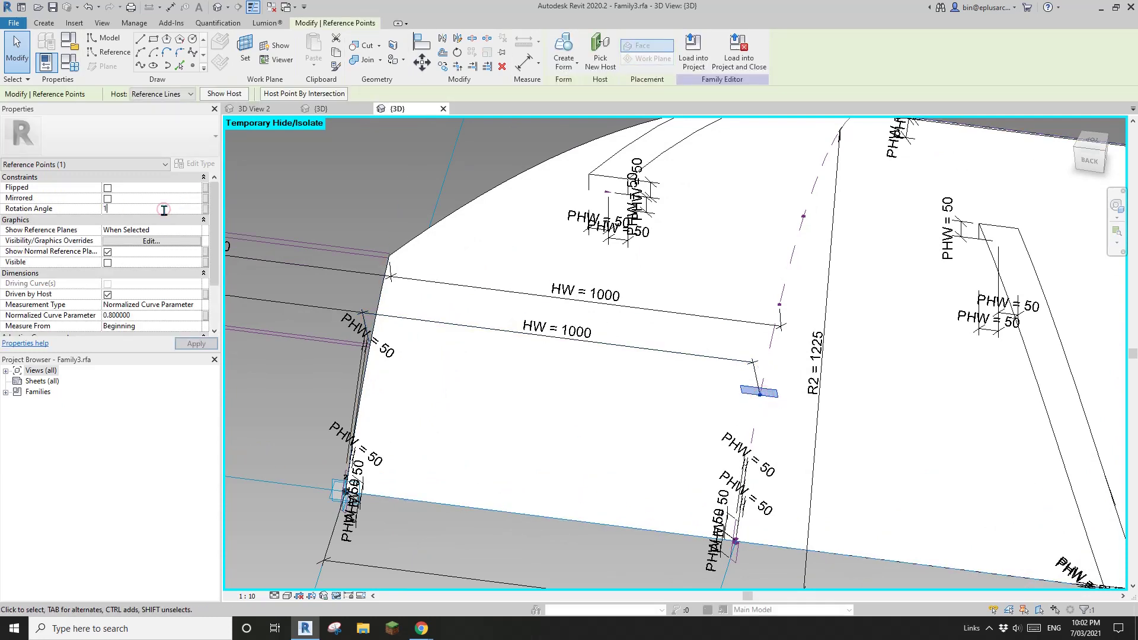
scroll(293, 225, down, 3)
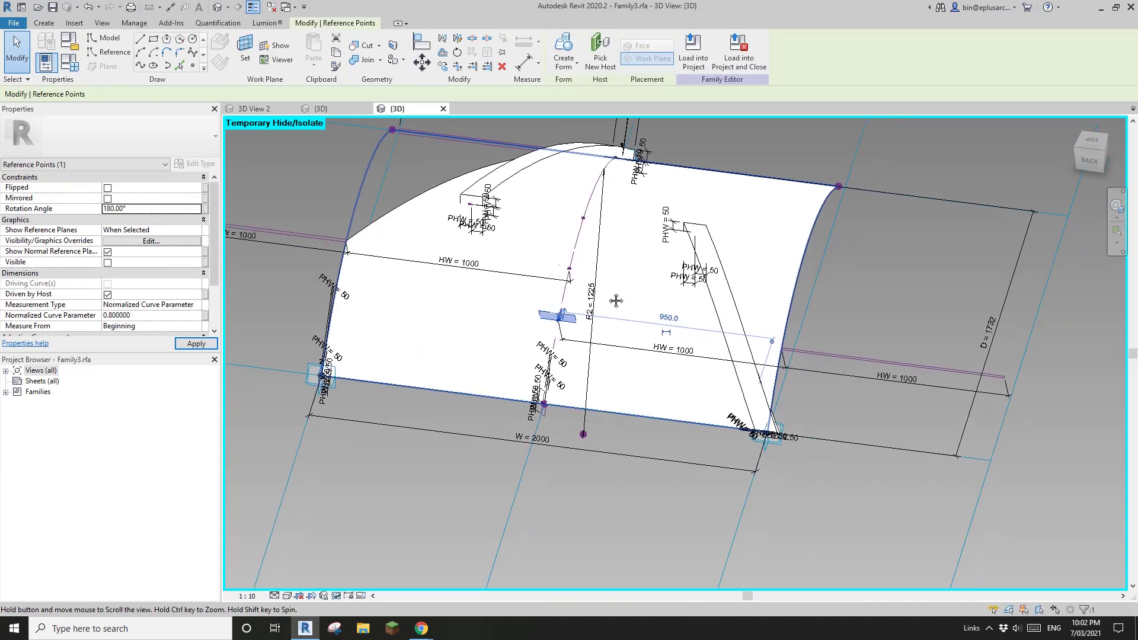
Step: Try to copy only the arc's lower reference point to a position above the curved surface
shift+middle_drag(883, 382, 630, 372)
key(m)
key(v)
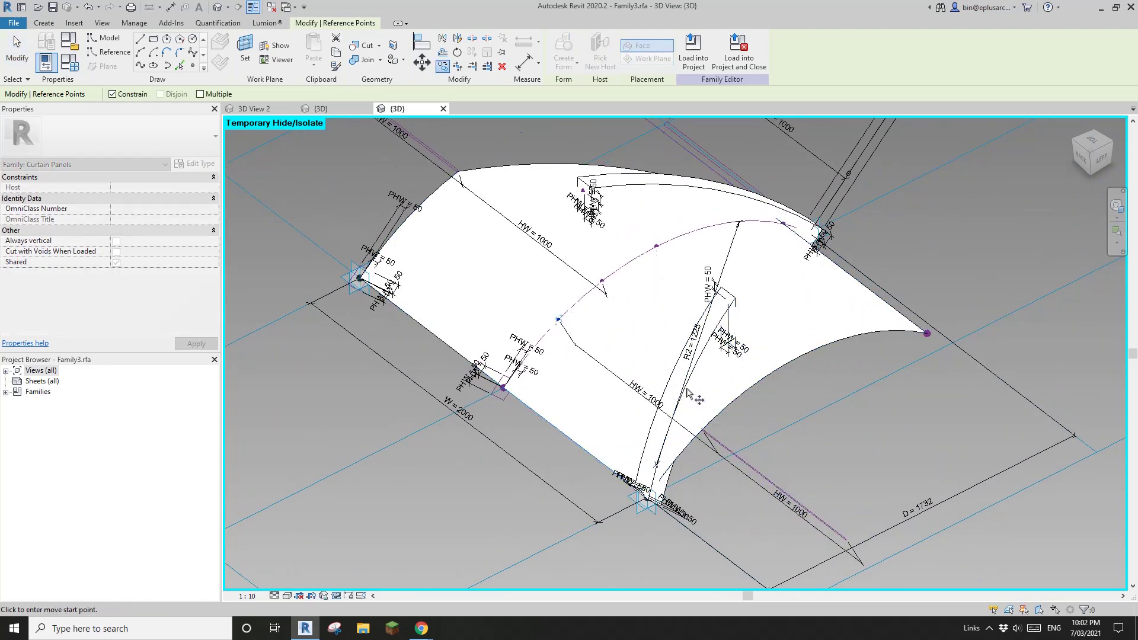
key(Escape)
shift+middle_drag(685, 333, 876, 209)
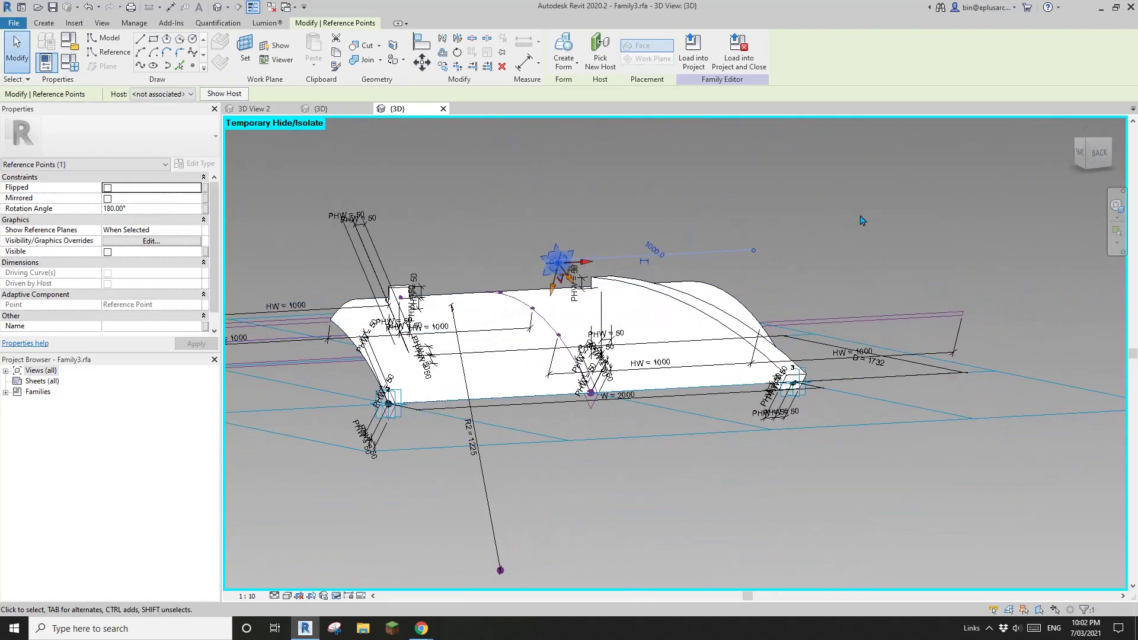
click(863, 220)
click(558, 264)
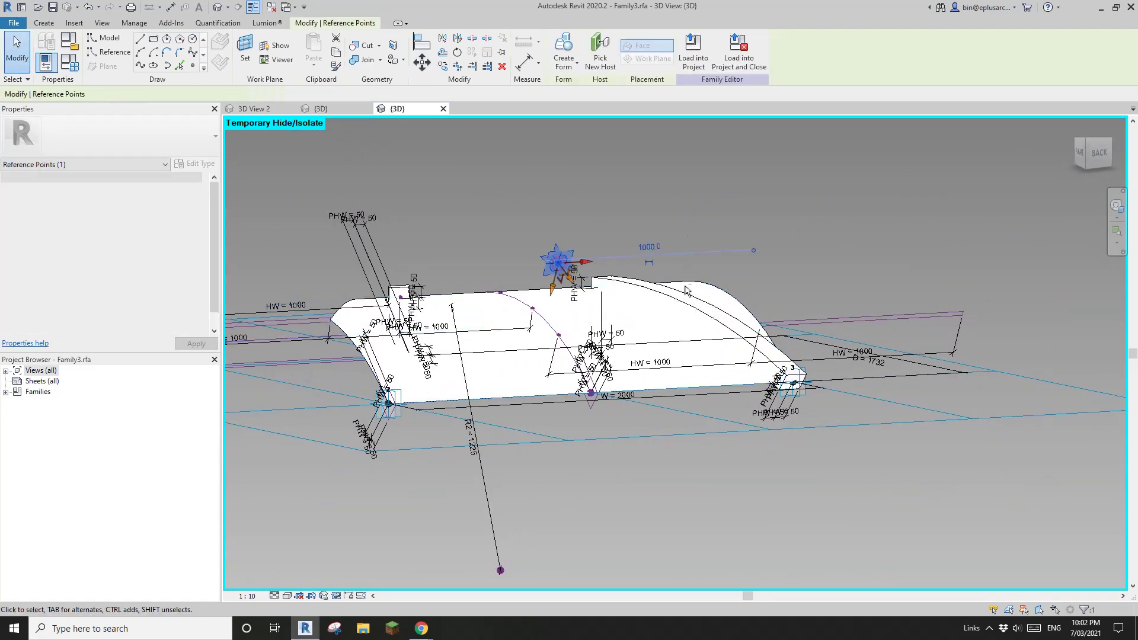
shift+middle_drag(559, 268, 585, 306)
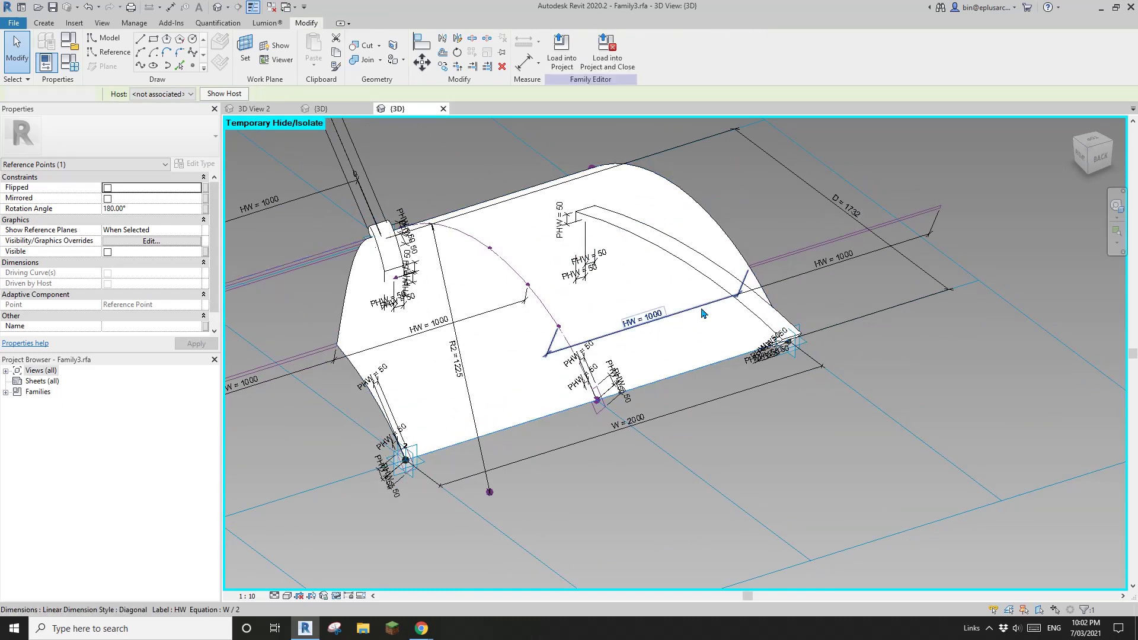
key(Escape)
Step: Copy the arc's lower reference point with its thin reference-line rectangle and both HW dimensions to a free spot above the model
click(558, 330)
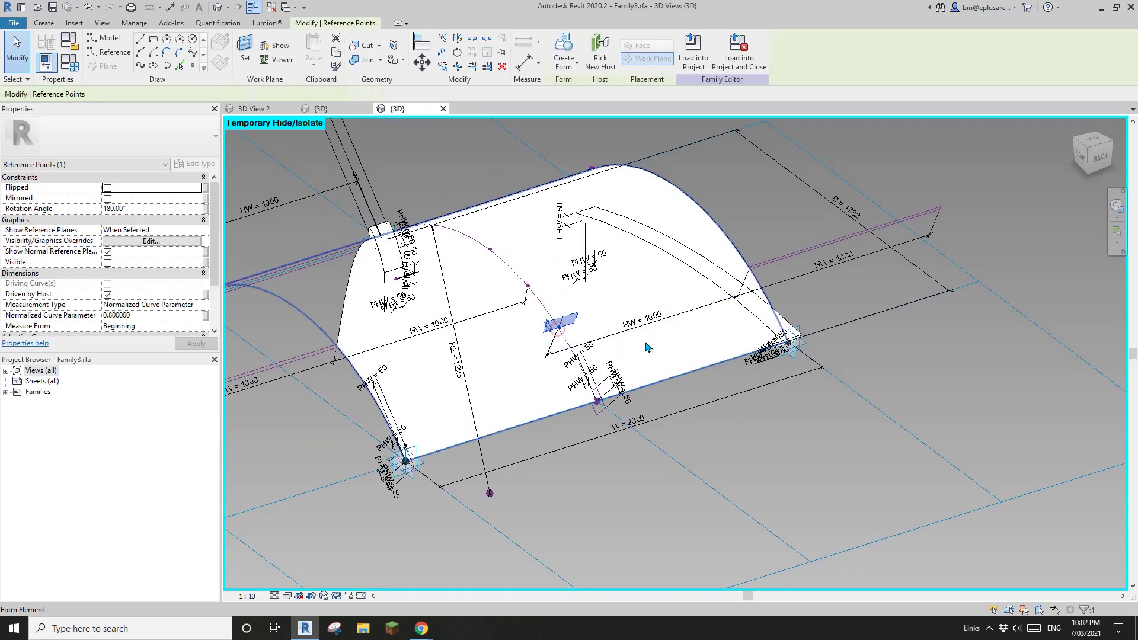
ctrl+click(655, 323)
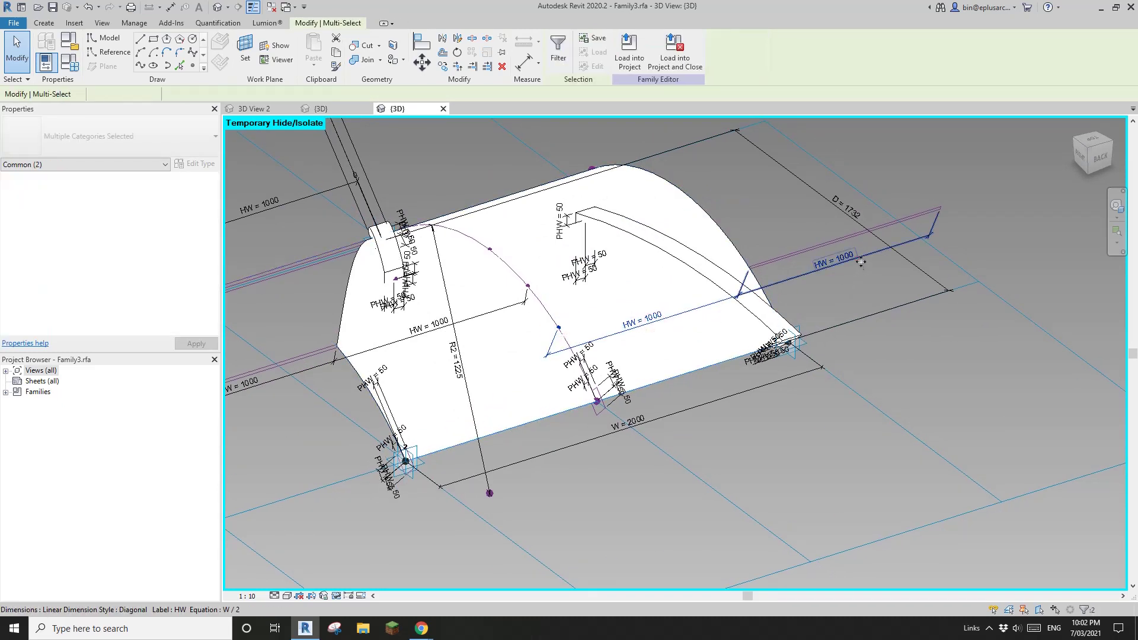
ctrl+click(861, 262)
shift+middle_drag(861, 262, 490, 390)
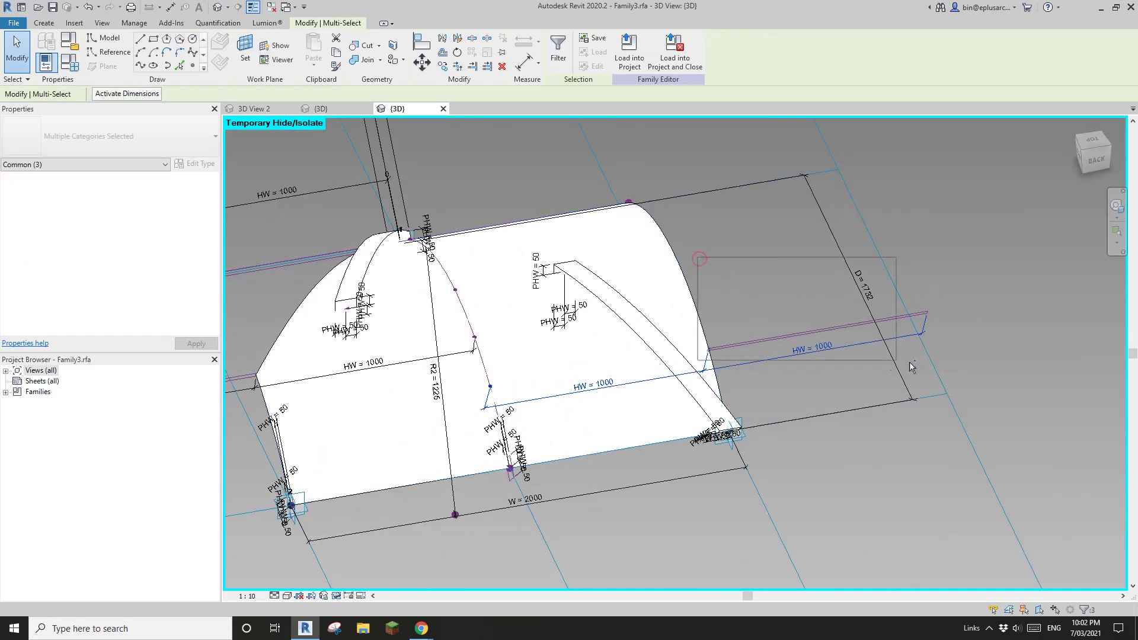
ctrl+drag(911, 367, 961, 370)
shift+middle_drag(962, 369, 825, 399)
key(m)
key(v)
click(856, 292)
click(871, 203)
scroll(858, 230, down, 2)
scroll(825, 399, down, 2)
middle_drag(882, 239, 820, 292)
key(Escape)
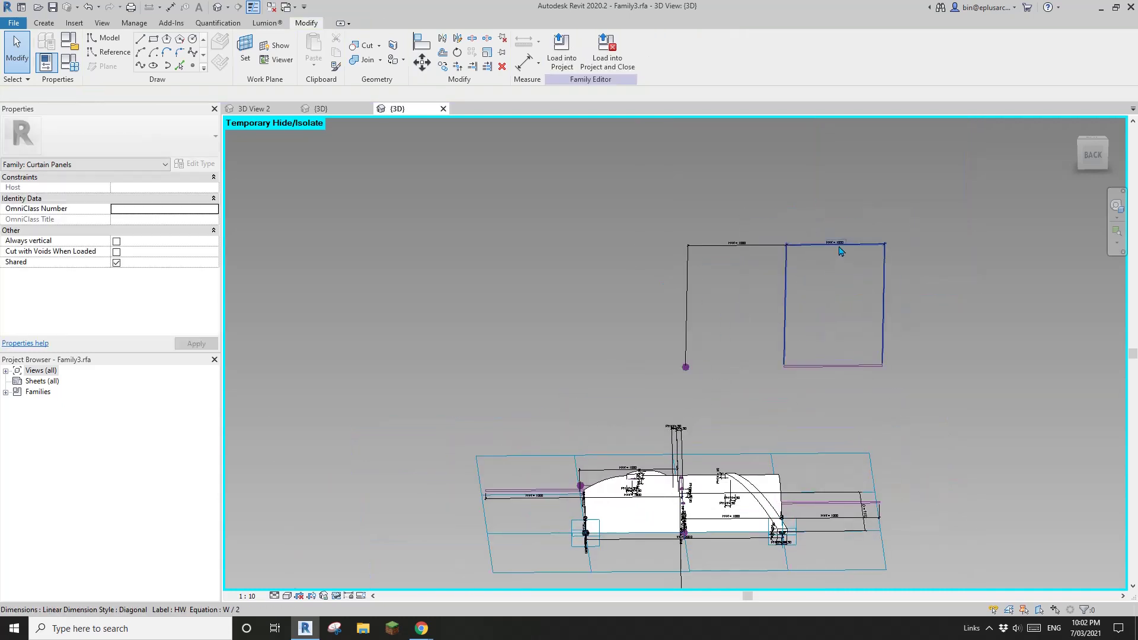
Step: Bring the copied HW dimension lines down close to the copied reference point and rectangle
drag(839, 251, 840, 365)
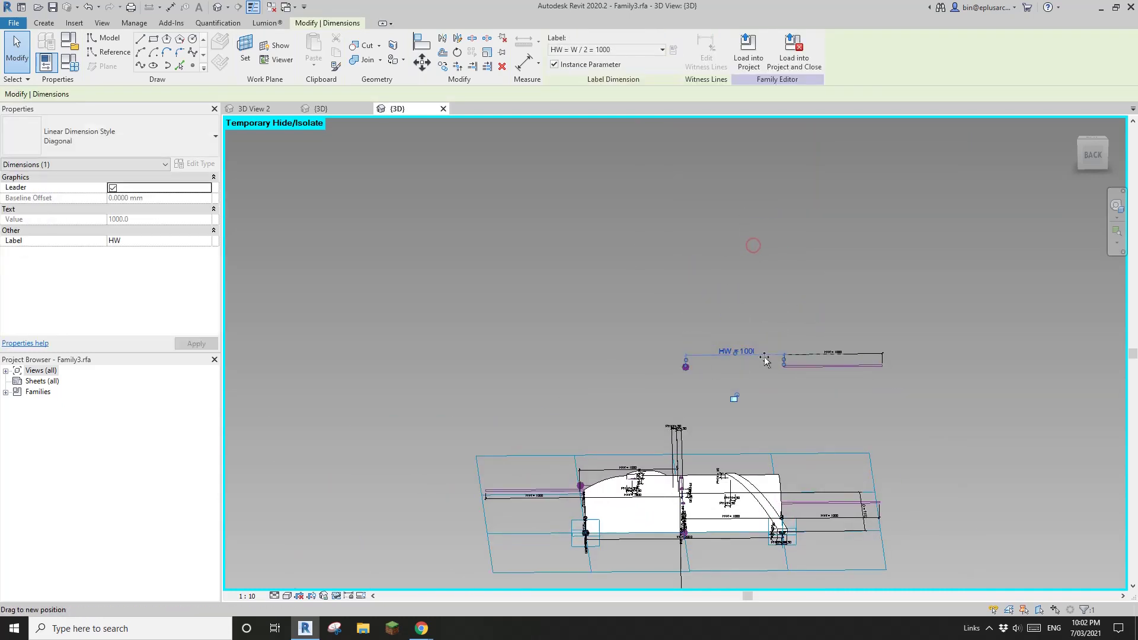
click(693, 380)
click(687, 373)
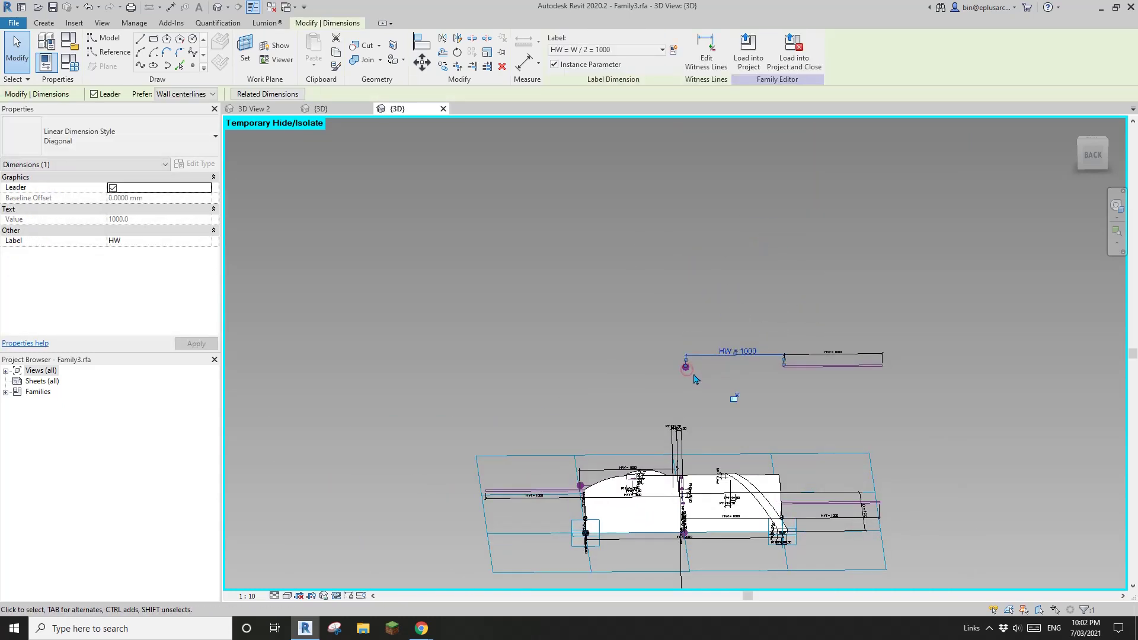
Step: Remove the HW label from the dimension between the copied point and rectangle, and set that distance to 0
scroll(692, 373, up, 3)
scroll(681, 222, up, 1)
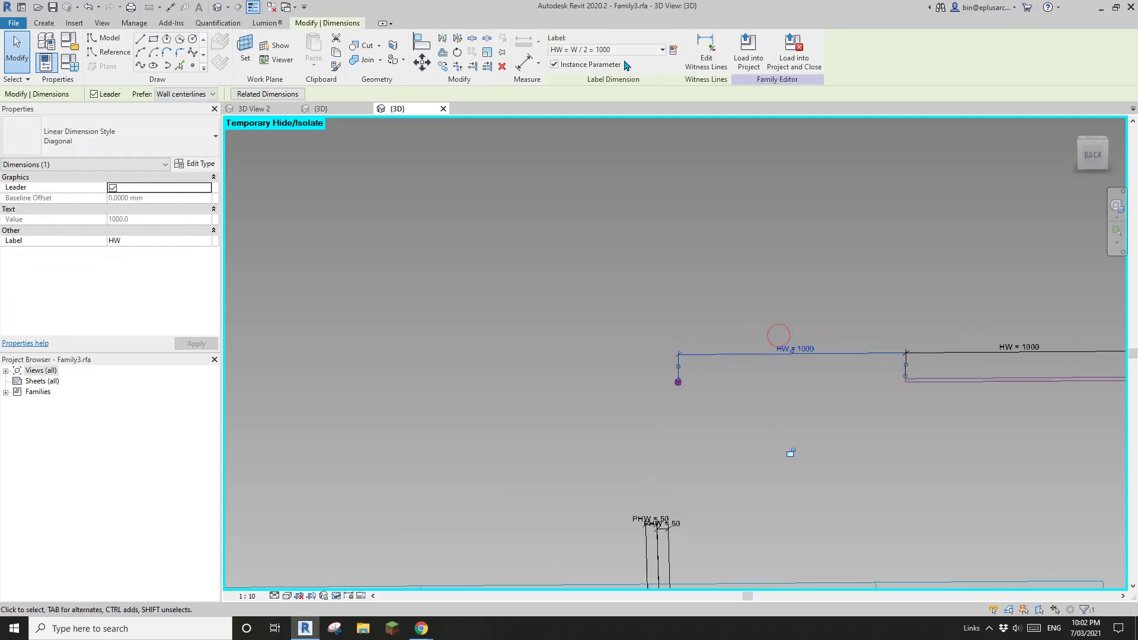
click(622, 51)
click(584, 77)
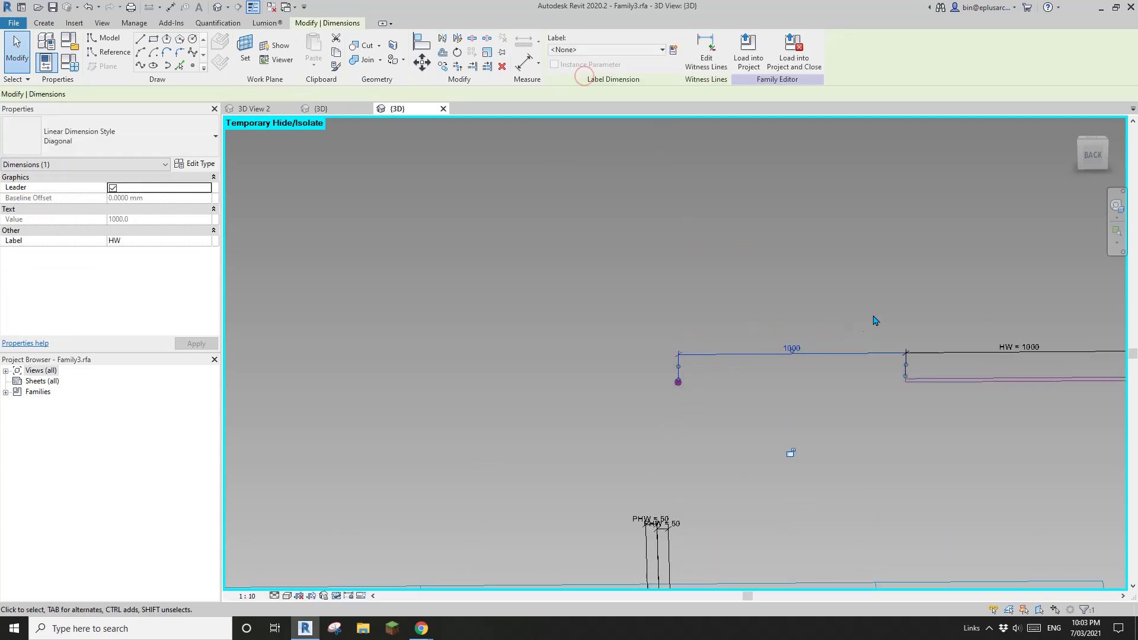
click(873, 311)
click(907, 383)
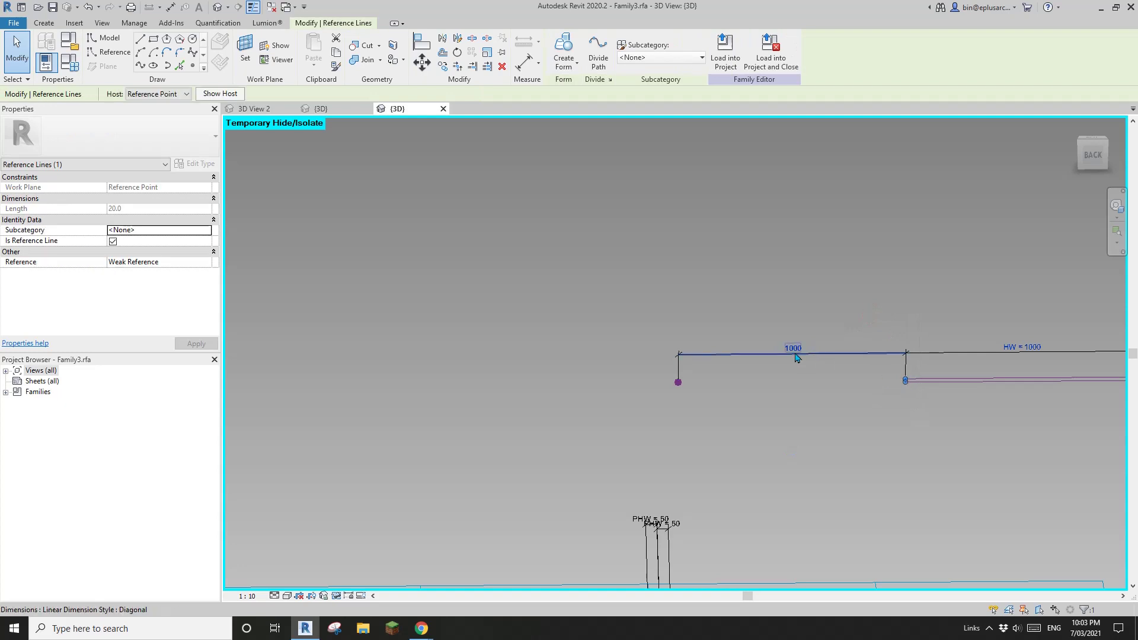
click(836, 244)
click(841, 262)
scroll(797, 294, down, 1)
shift+middle_drag(782, 299, 783, 338)
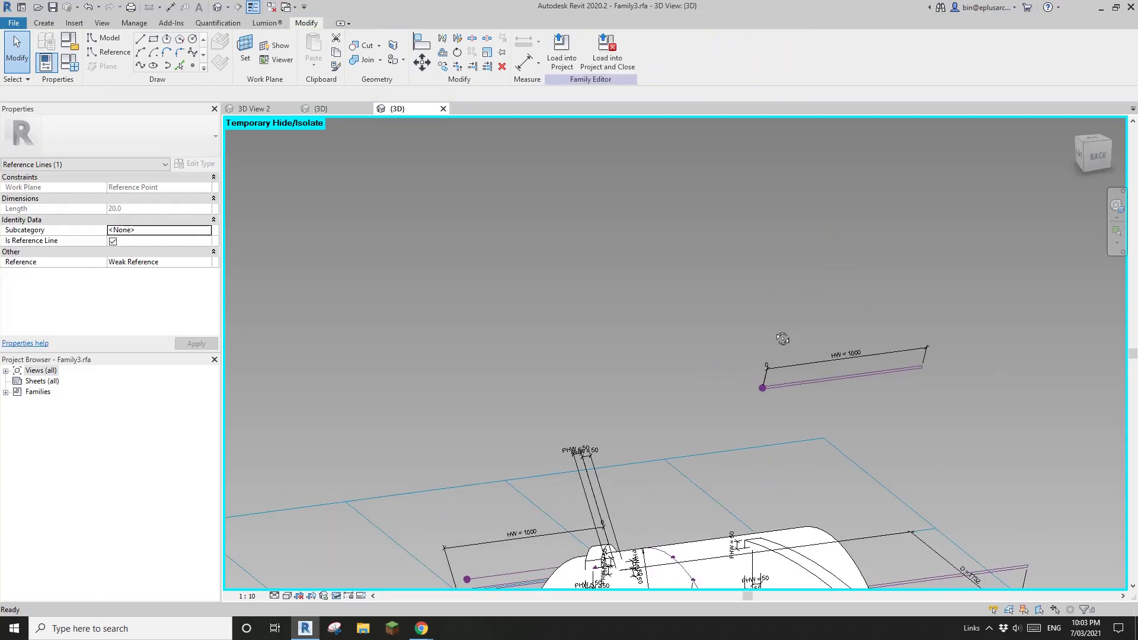
Step: Try to re-host the copied reference point onto the central arc while the curved surface is still in place
scroll(768, 399, up, 3)
click(764, 382)
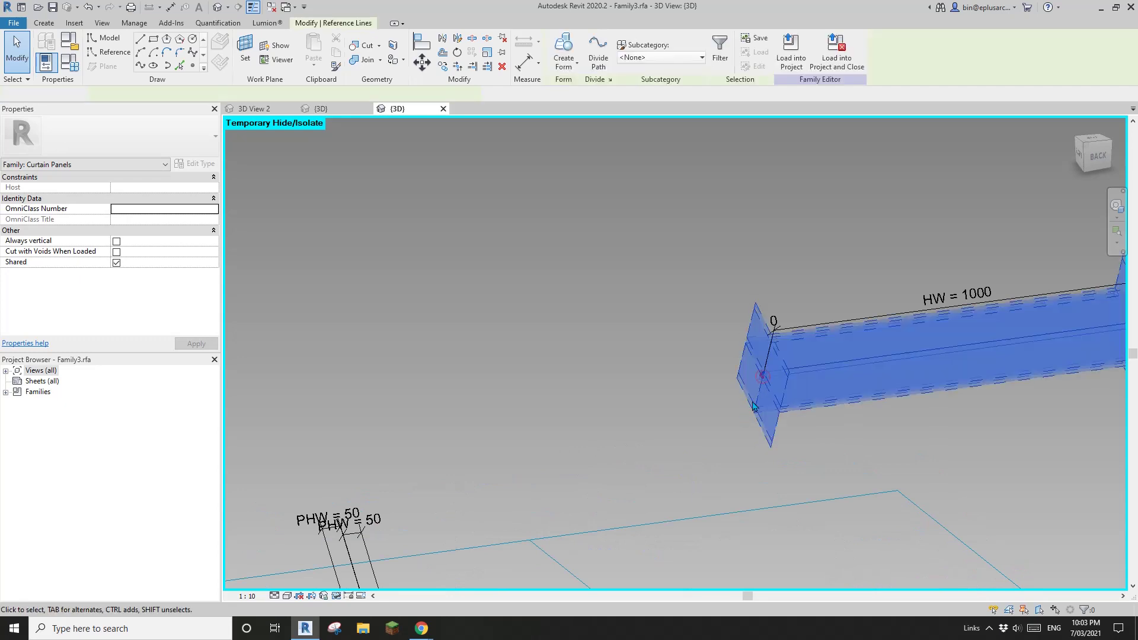
key(Escape)
click(764, 382)
scroll(762, 381, down, 3)
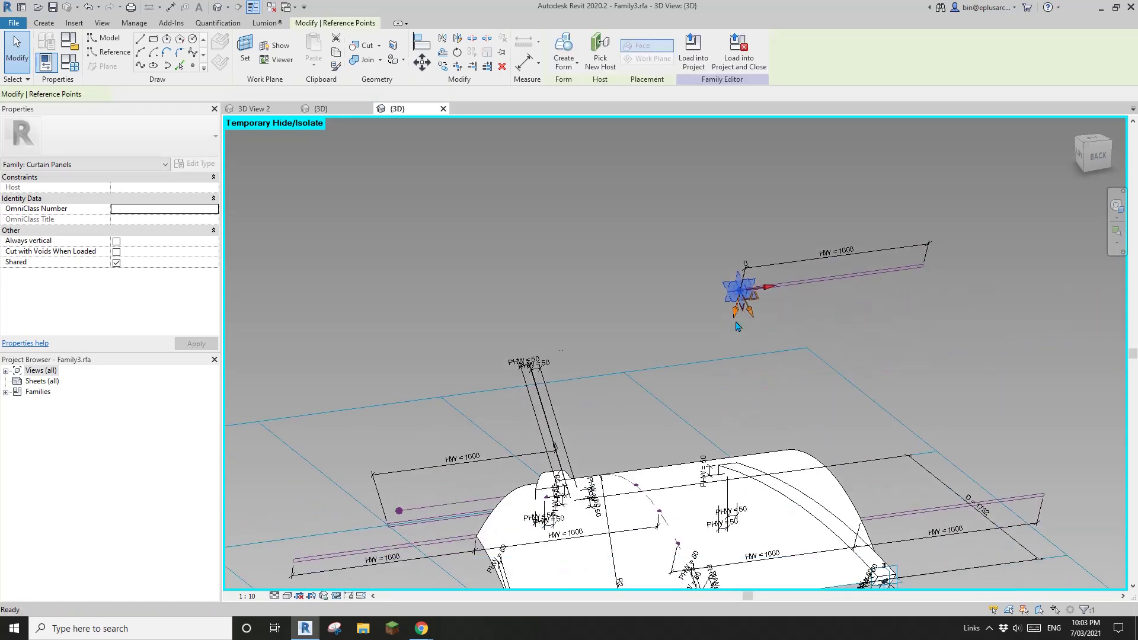
shift+middle_drag(736, 297, 673, 240)
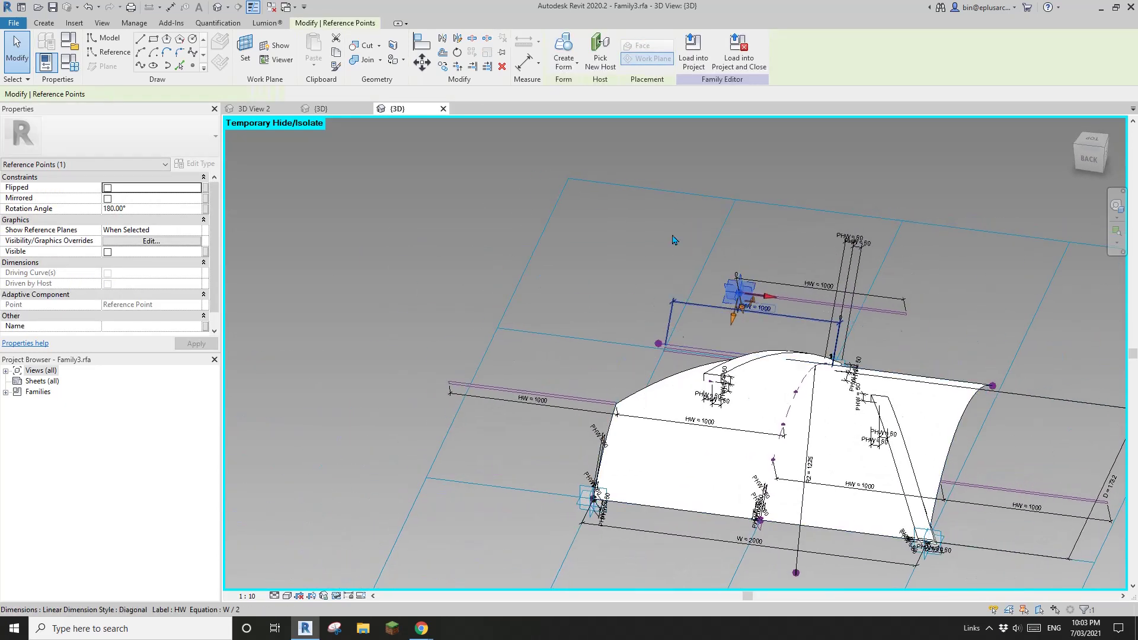
click(602, 63)
click(804, 376)
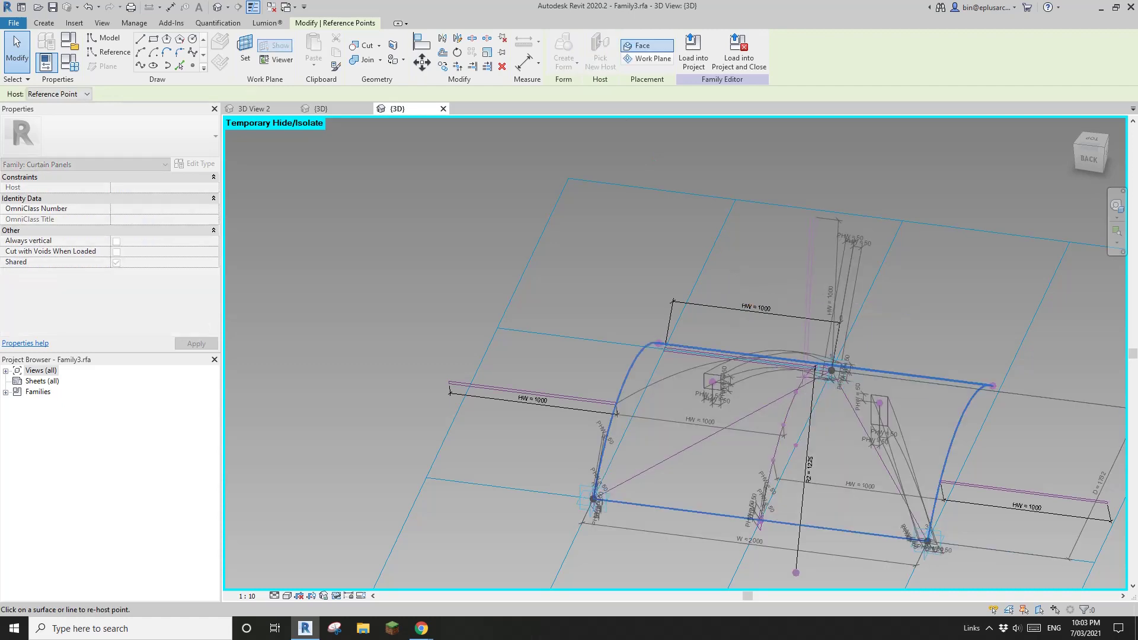
shift+middle_drag(819, 435, 695, 419)
scroll(696, 415, up, 3)
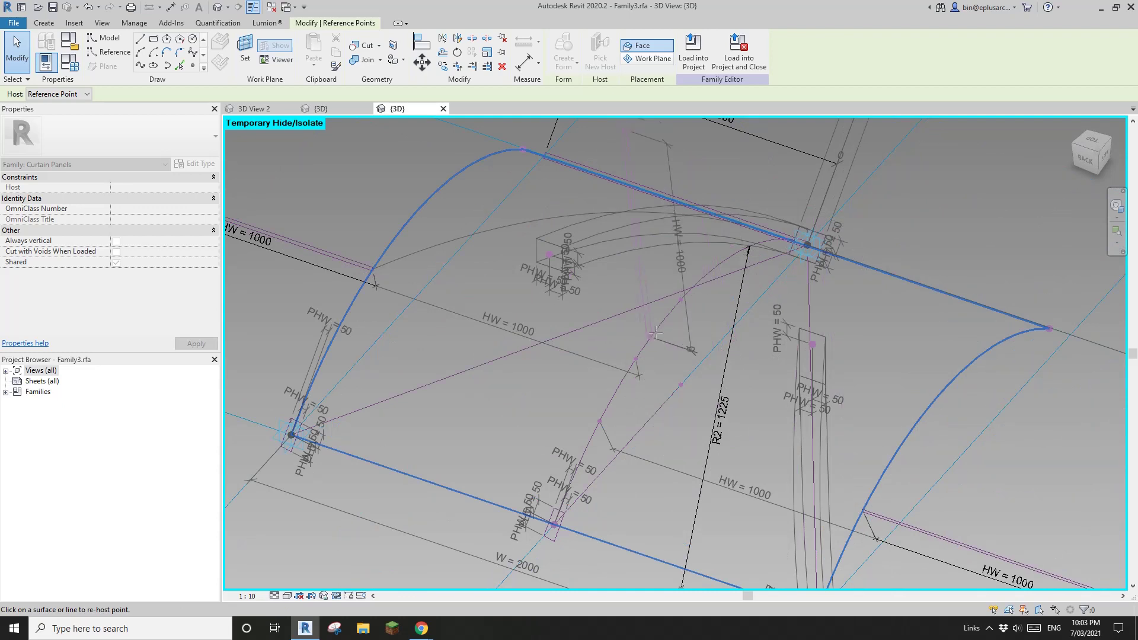
scroll(683, 351, down, 4)
key(Escape)
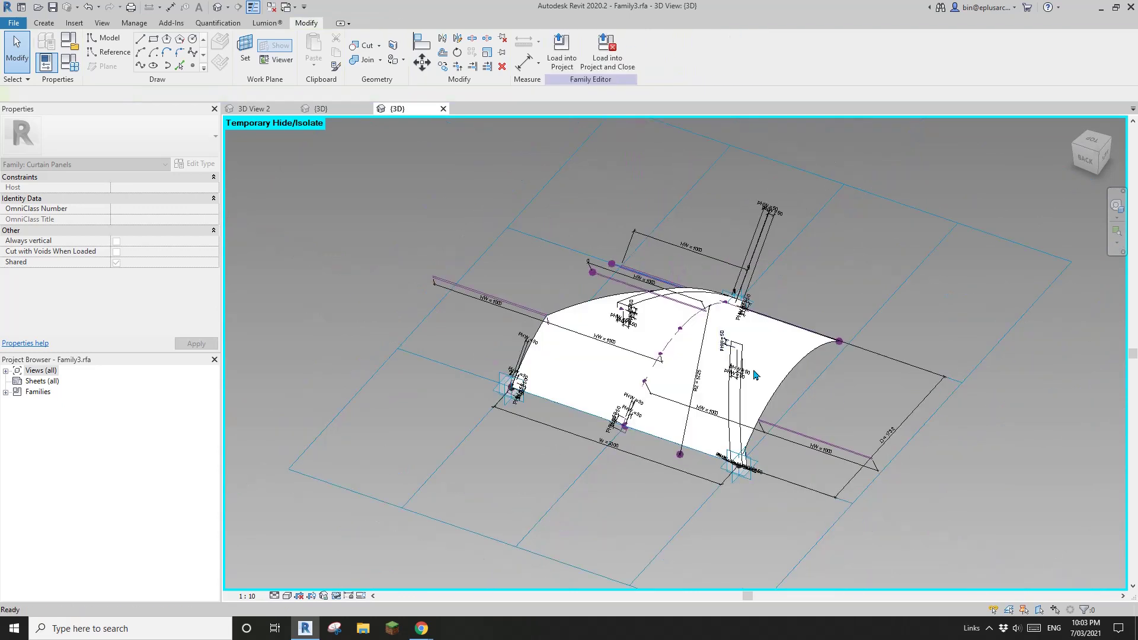
Step: Delete the large curved surface form, keeping the two curved frame members
click(777, 351)
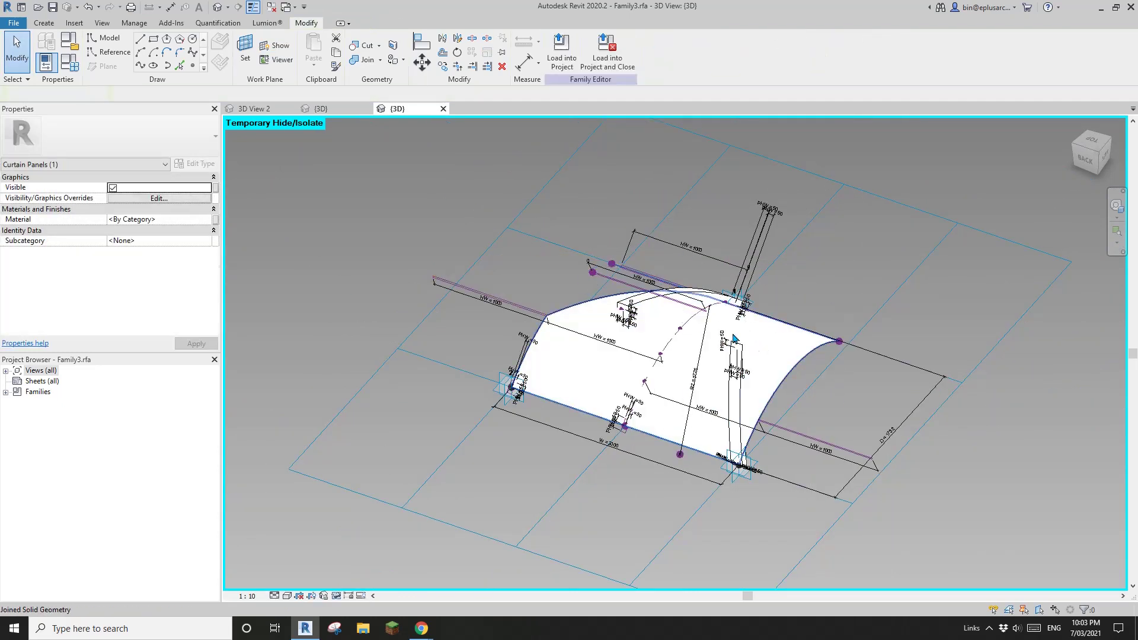
click(780, 358)
key(Delete)
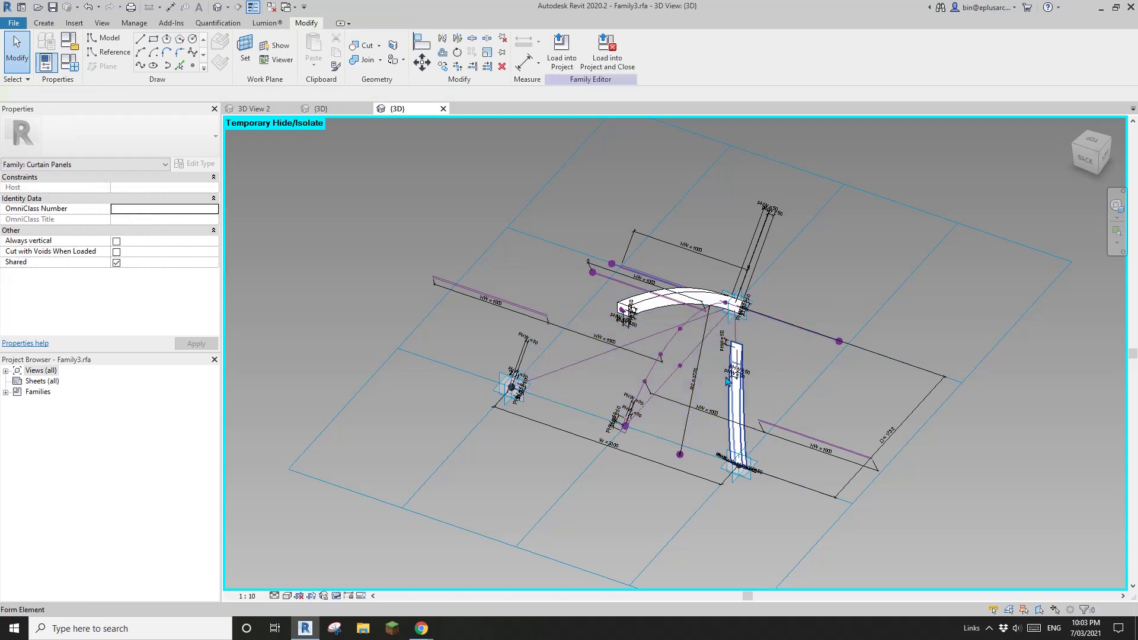
Step: Re-host the copied reference point, with its rectangle, onto the central arc reference line
shift+middle_drag(781, 363, 593, 278)
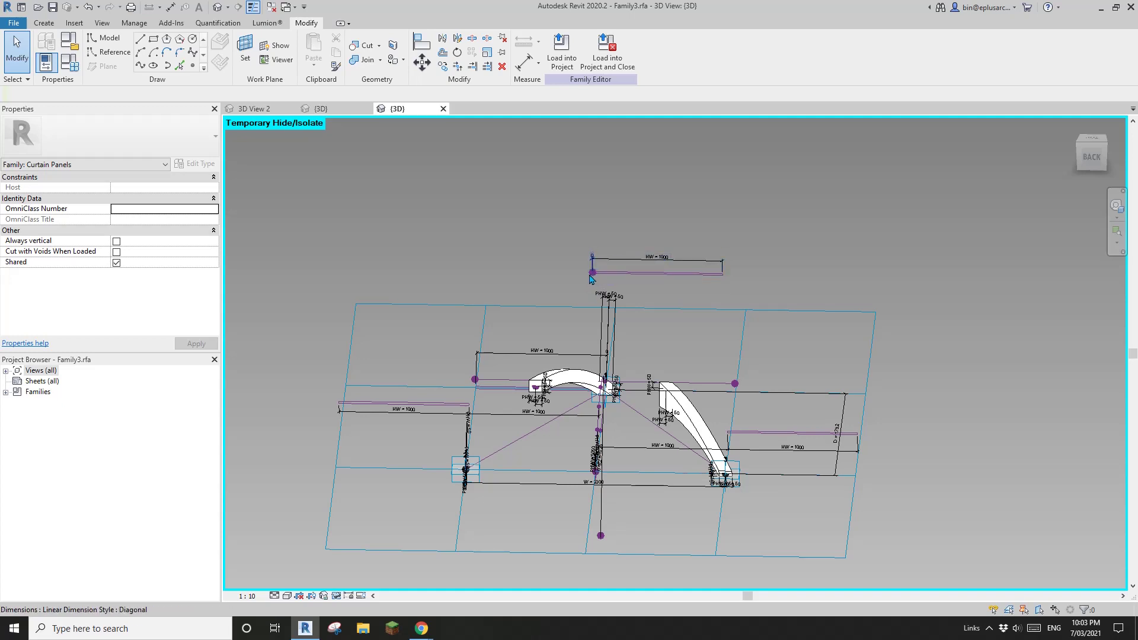
click(589, 277)
shift+middle_drag(622, 369, 685, 388)
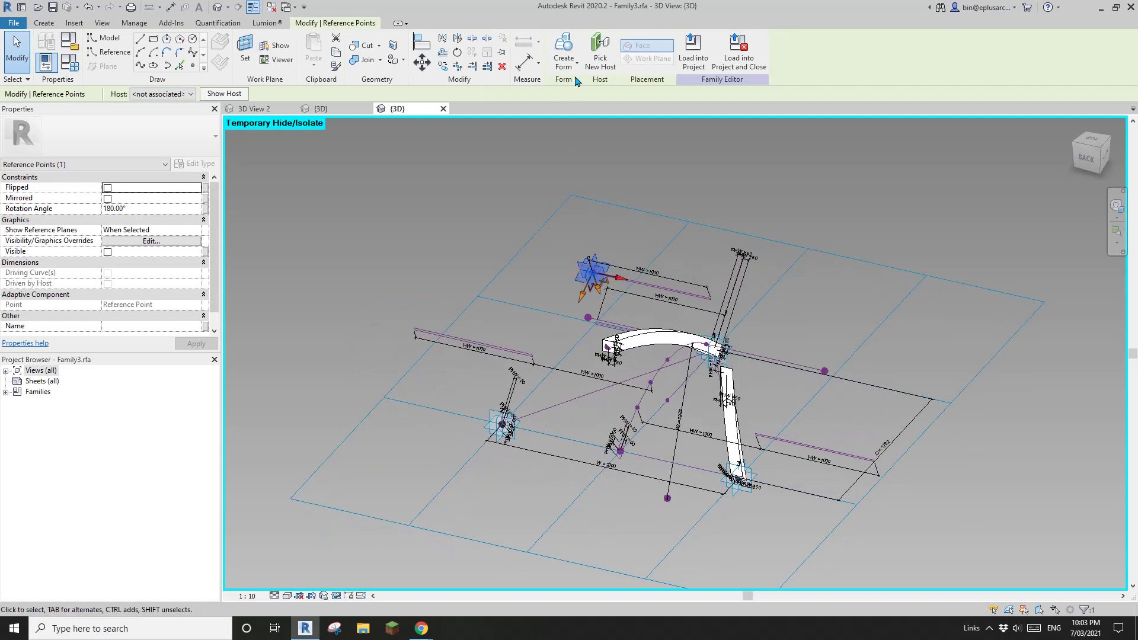
click(597, 67)
click(665, 375)
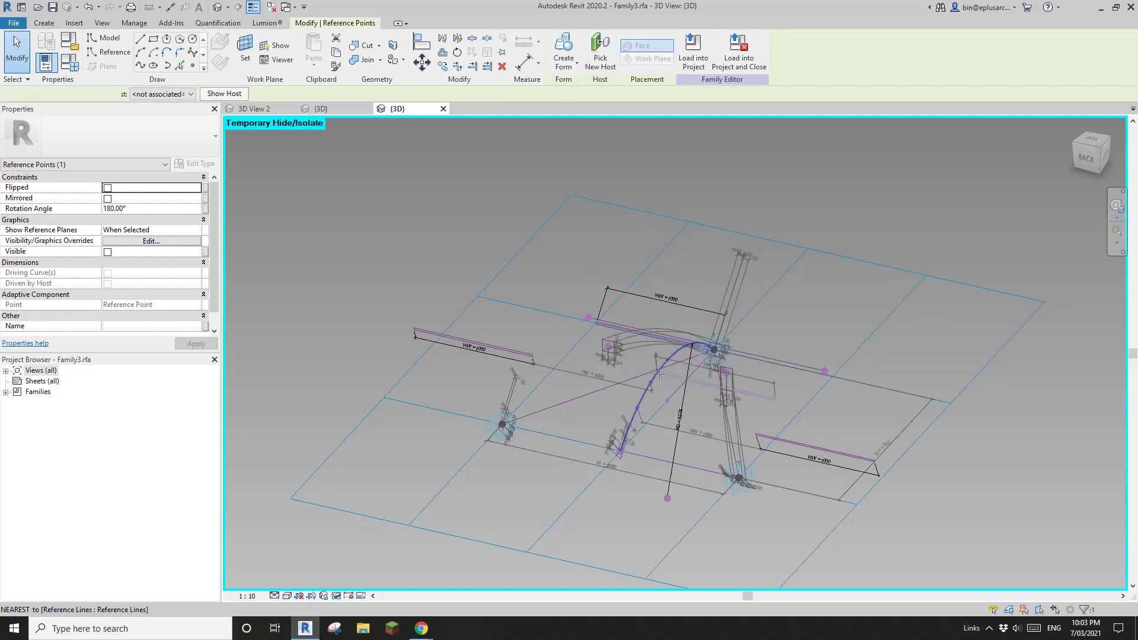
key(Escape)
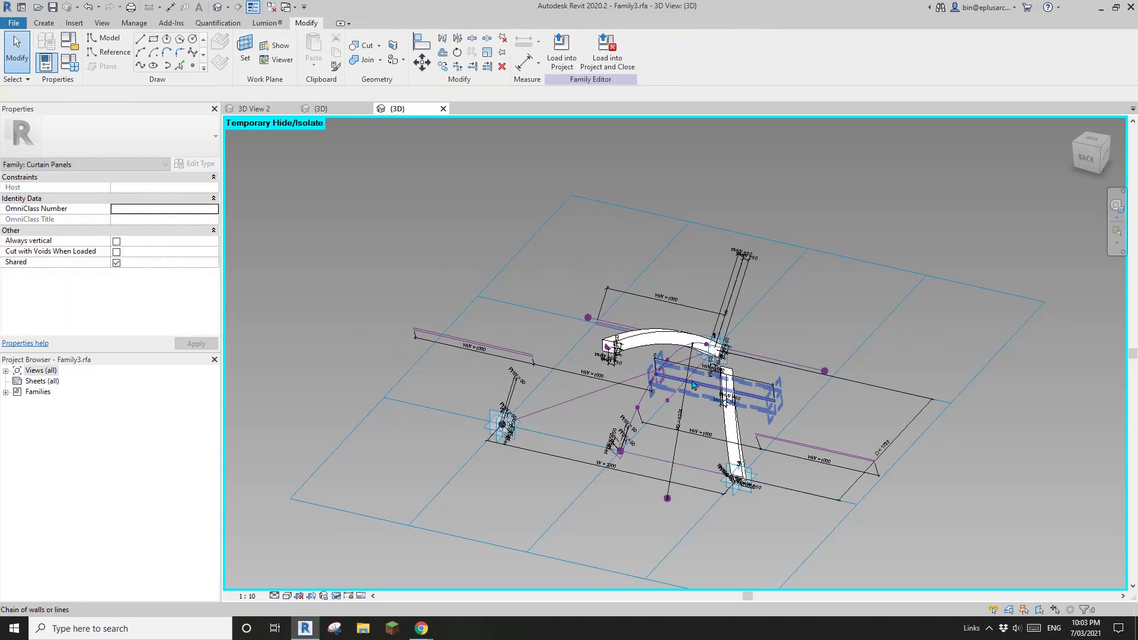
Step: Set the Normalized Curve Parameter to 1 for the arc point that carries the opposite side's HW dimension, and accept the warnings
shift+middle_drag(711, 412, 705, 471)
mouse_move(674, 380)
shift+middle_down()
mouse_move(711, 394)
mouse_move(682, 396)
mouse_move(674, 380)
shift+middle_up()
scroll(739, 406, up, 4)
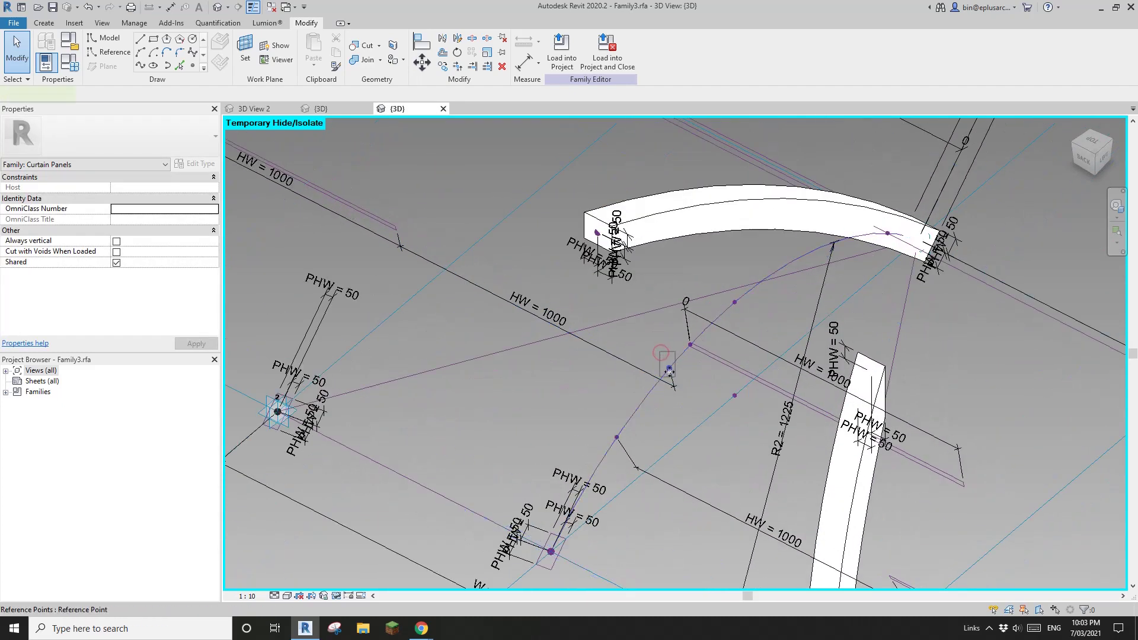
click(669, 371)
scroll(380, 245, down, 1)
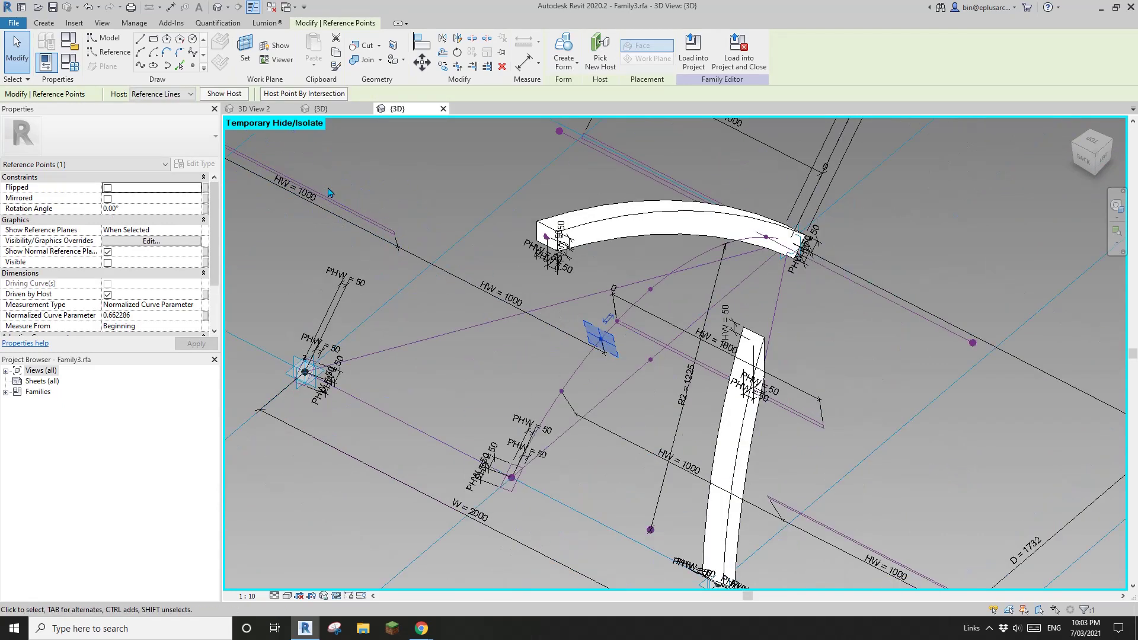
click(153, 315)
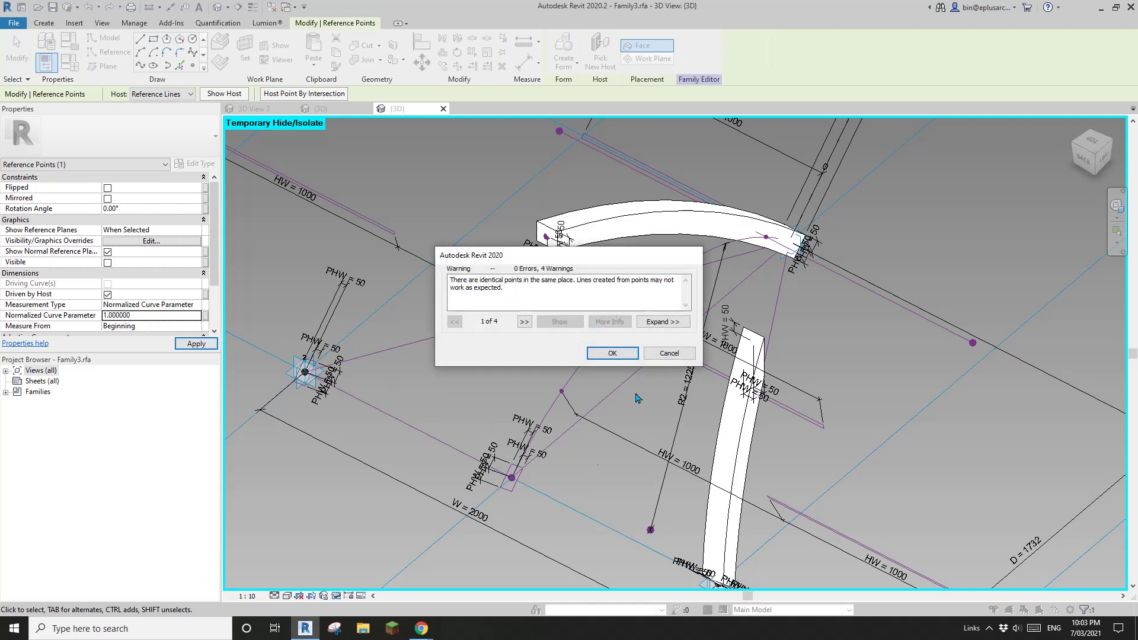
click(612, 353)
Step: Create a form from the copied reference-line rectangle, the original rectangle on the same side and the central arc
shift+middle_drag(652, 356, 747, 365)
key(Escape)
click(728, 356)
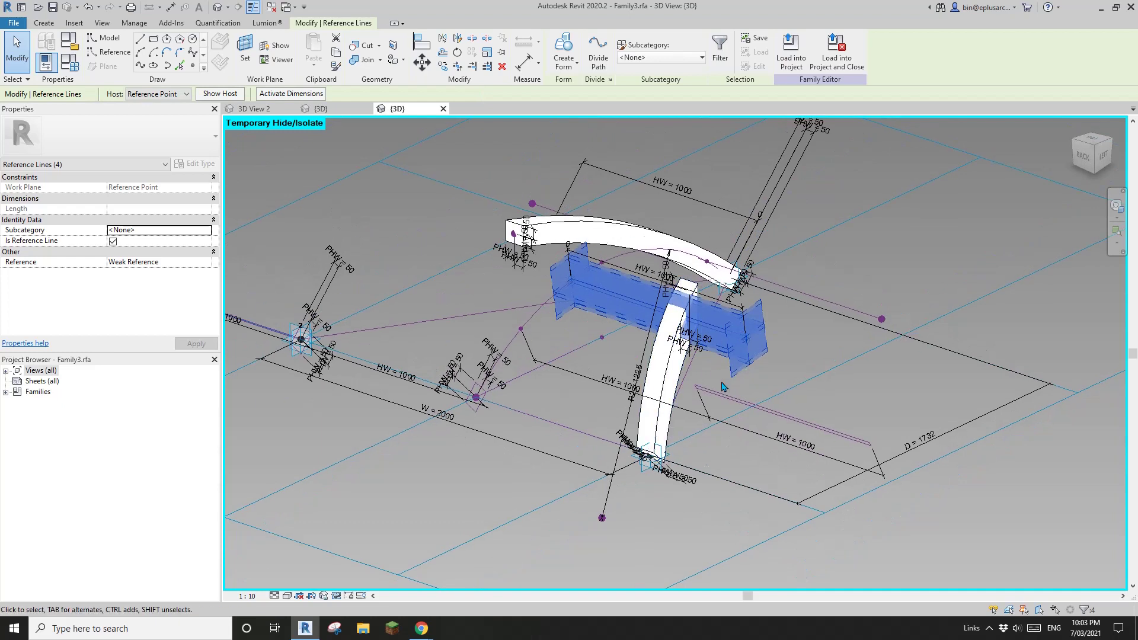
ctrl+click(779, 414)
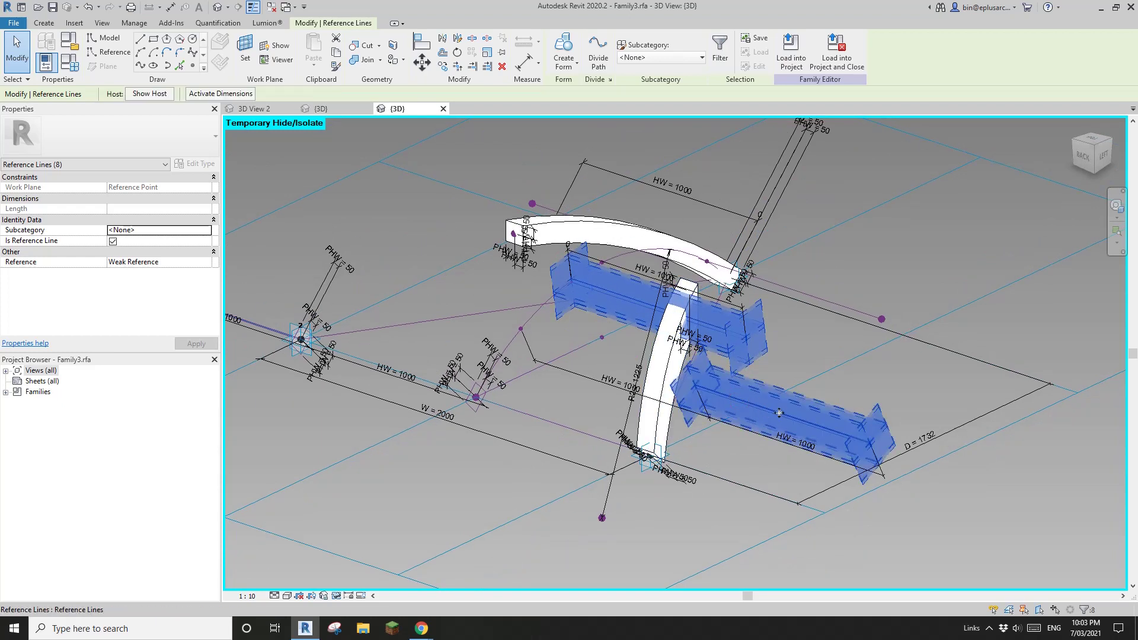
ctrl+click(535, 316)
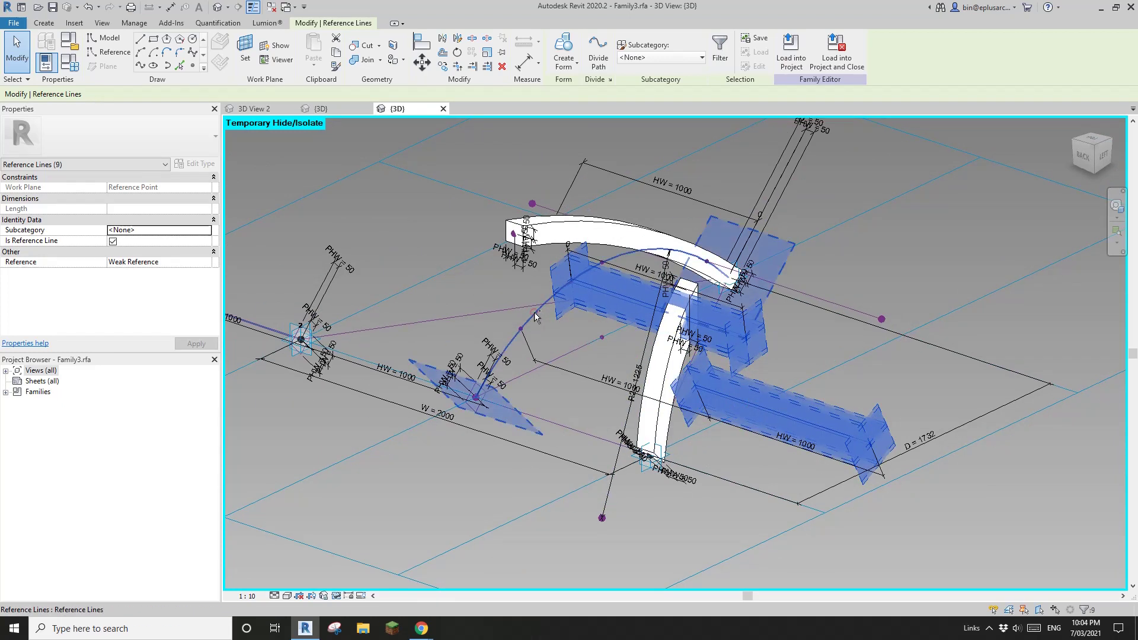
click(566, 50)
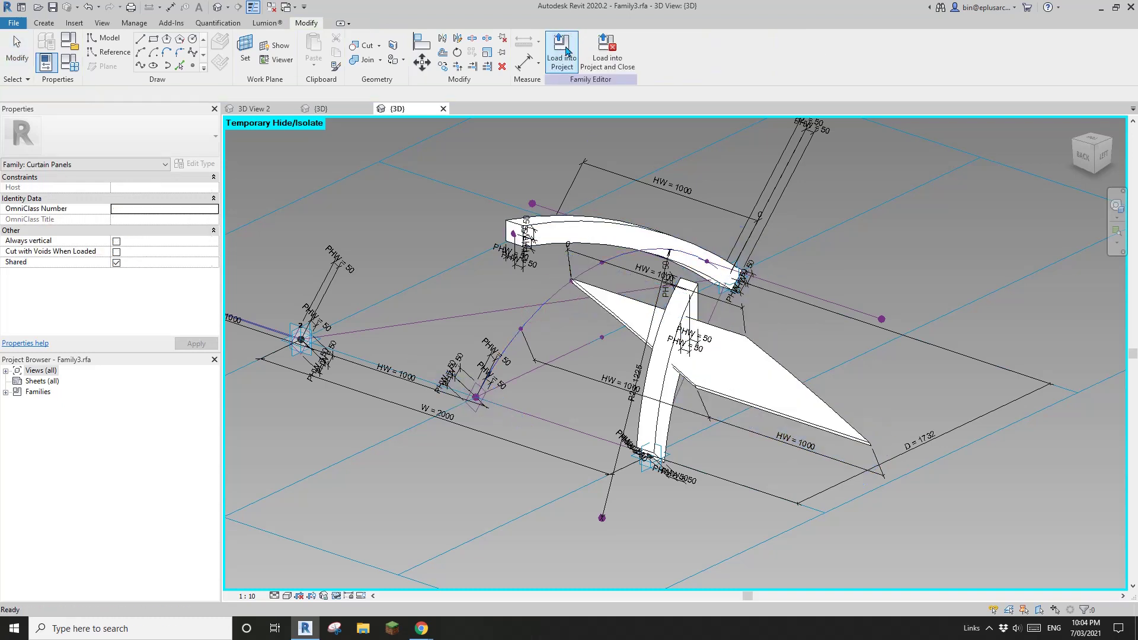
shift+middle_drag(656, 398, 572, 319)
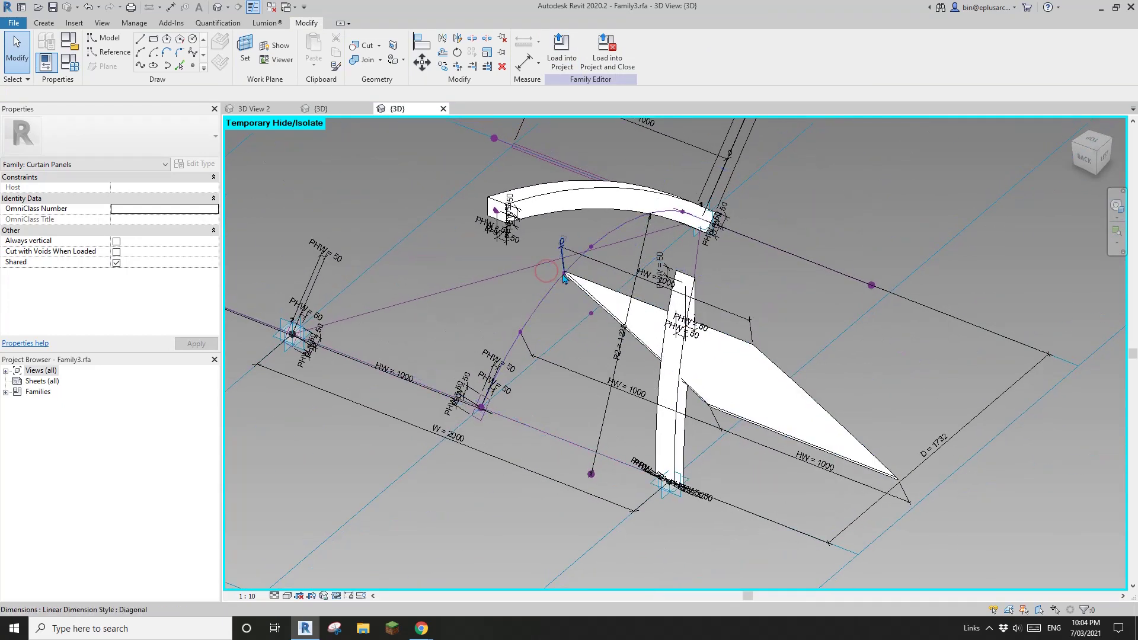
key(Tab)
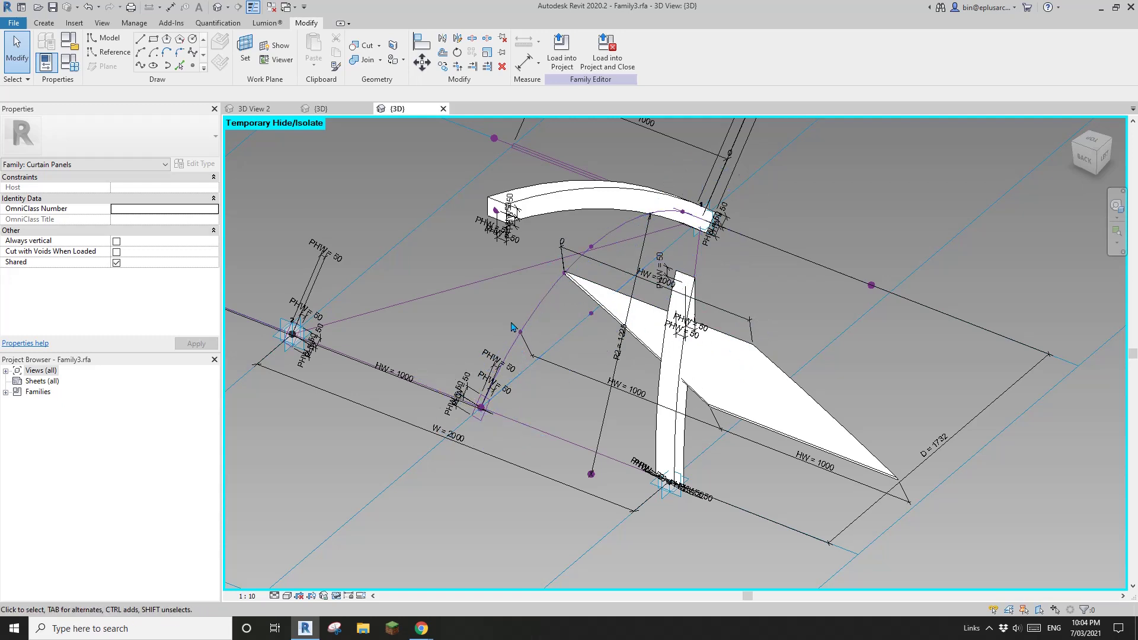
Step: Set the Normalized Curve Parameter to 1 for the central-arc point at the new side form's lower end, and accept the warnings
click(529, 341)
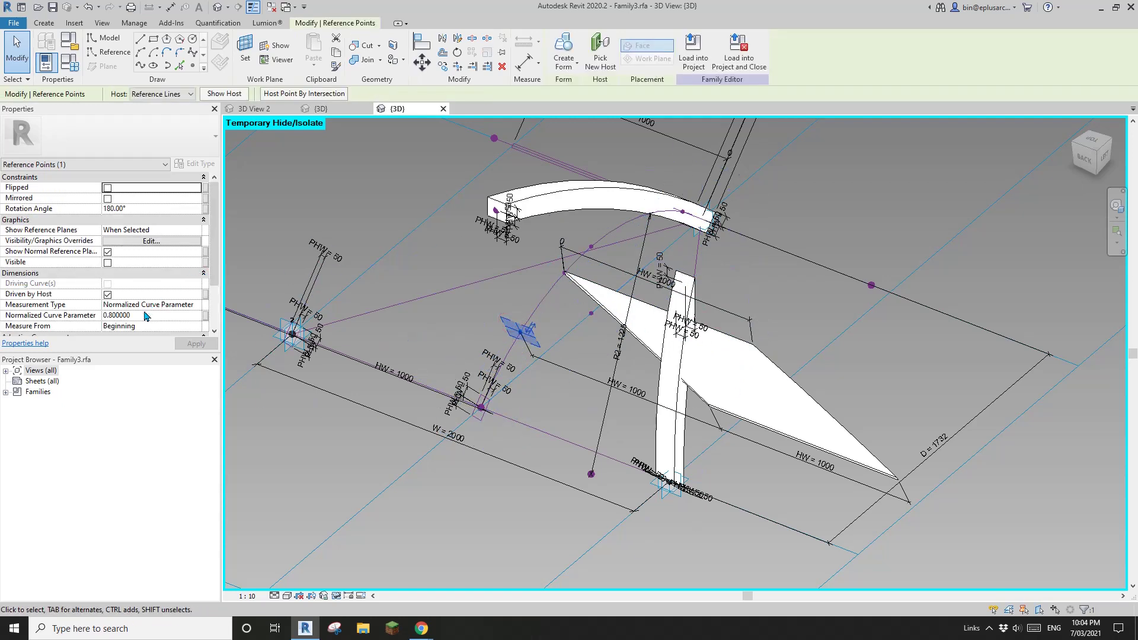
click(154, 320)
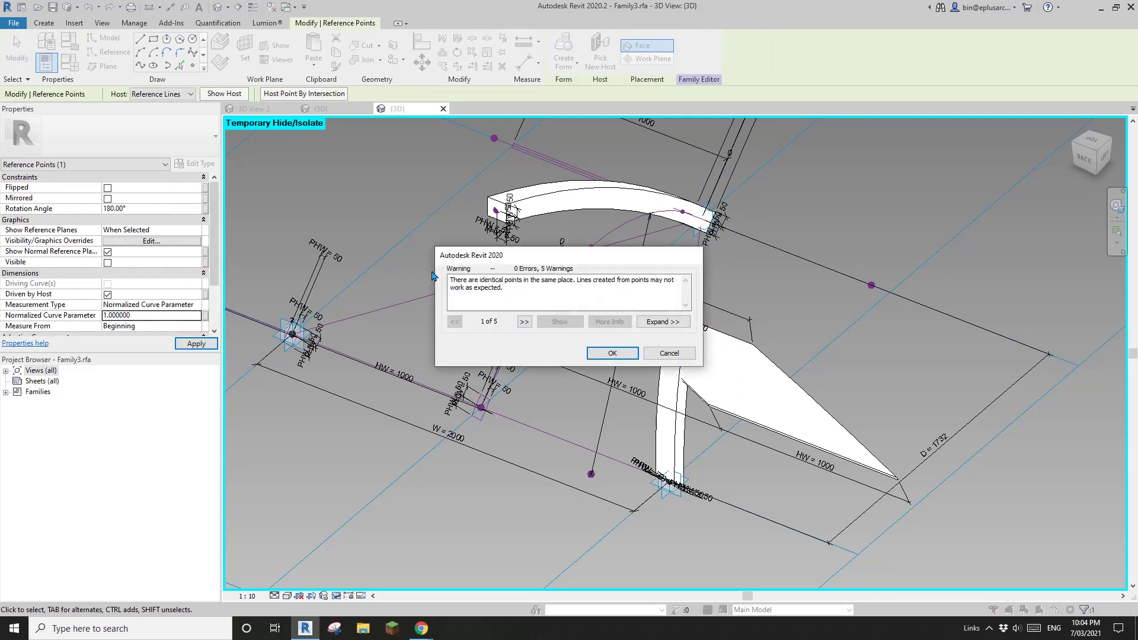
click(621, 358)
Step: Set the Normalized Curve Parameter to 0 for the central-arc point at the side form's upper tip, and accept the warnings
scroll(454, 279, up, 5)
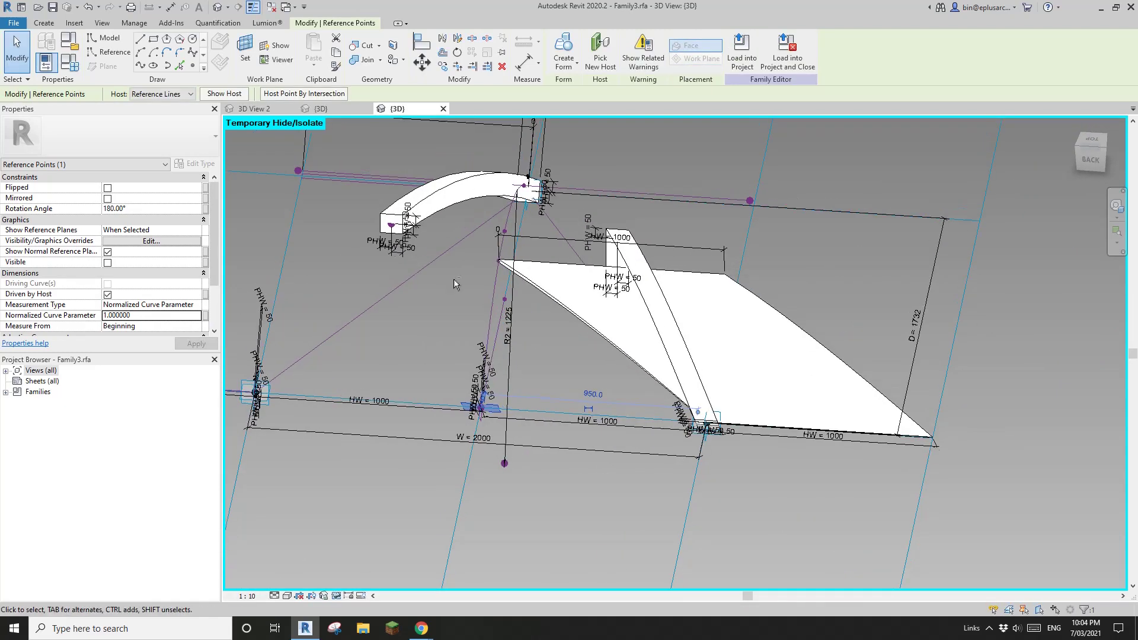
scroll(525, 263, up, 2)
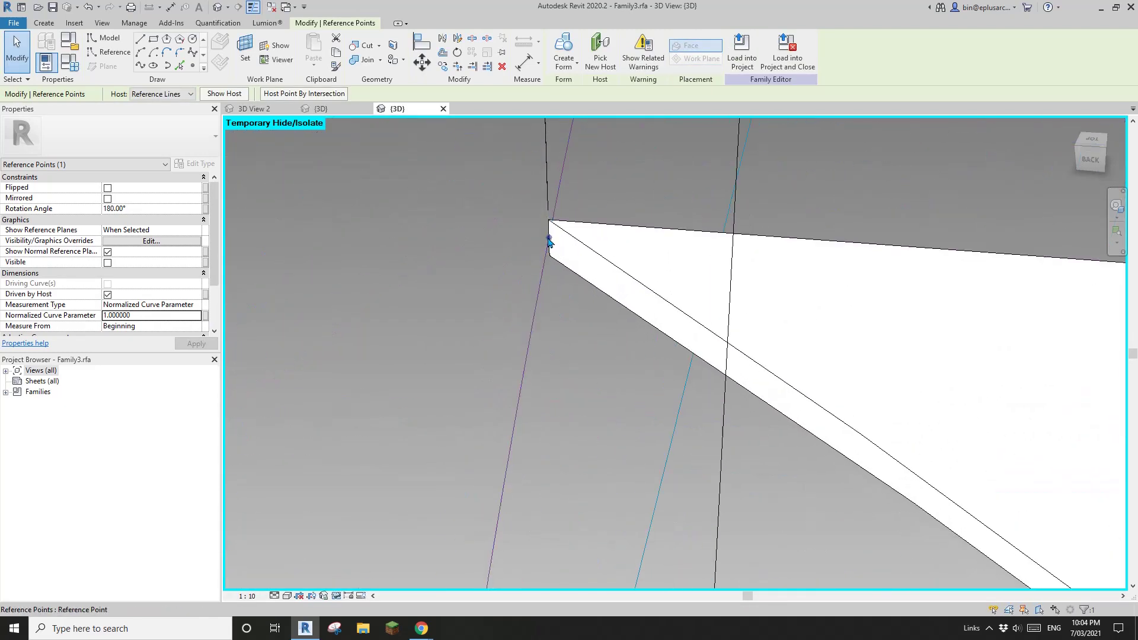
click(548, 239)
scroll(524, 313, down, 2)
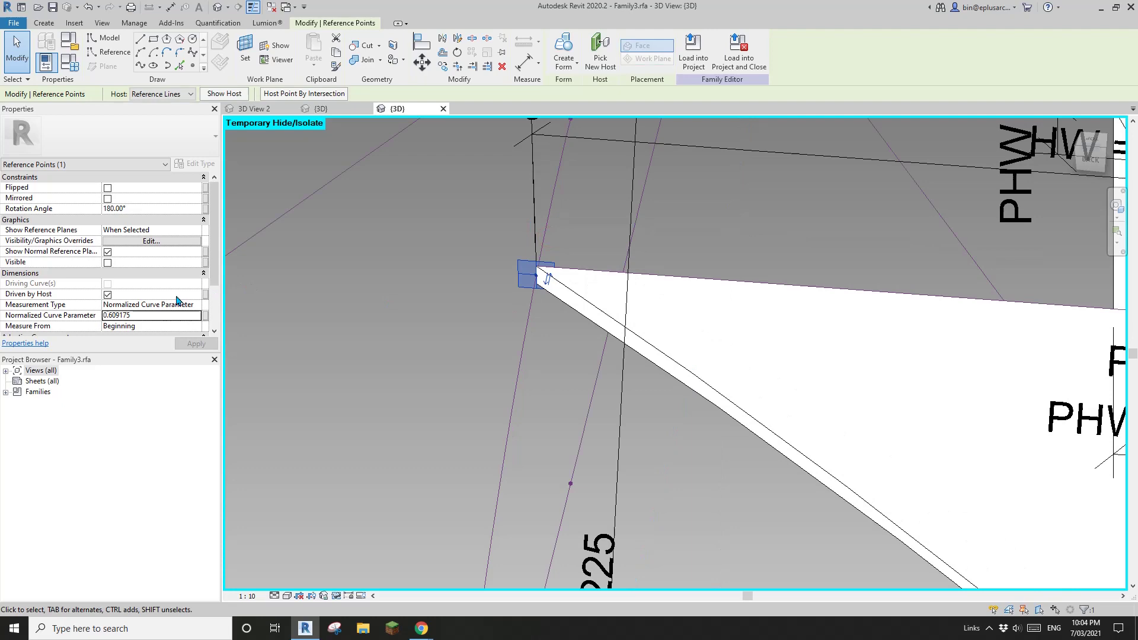
click(159, 321)
text(0)
key(Return)
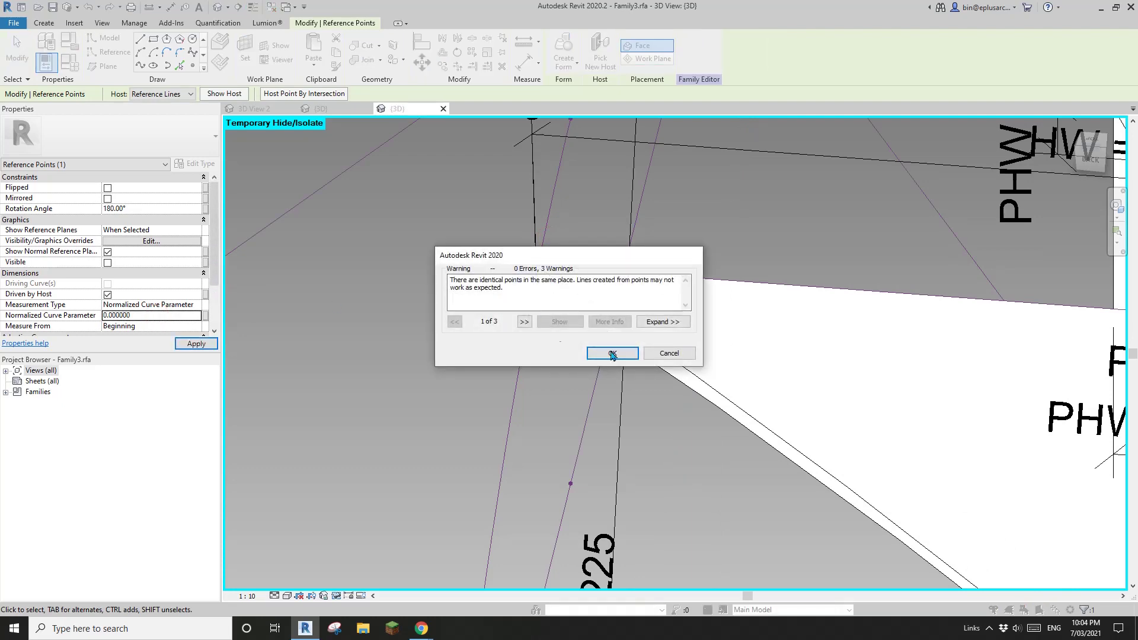
click(616, 355)
scroll(618, 359, down, 4)
Step: Change the new curved side form from Solid to Void, and clear the selection
shift+middle_drag(676, 363, 759, 332)
scroll(630, 374, up, 3)
click(656, 372)
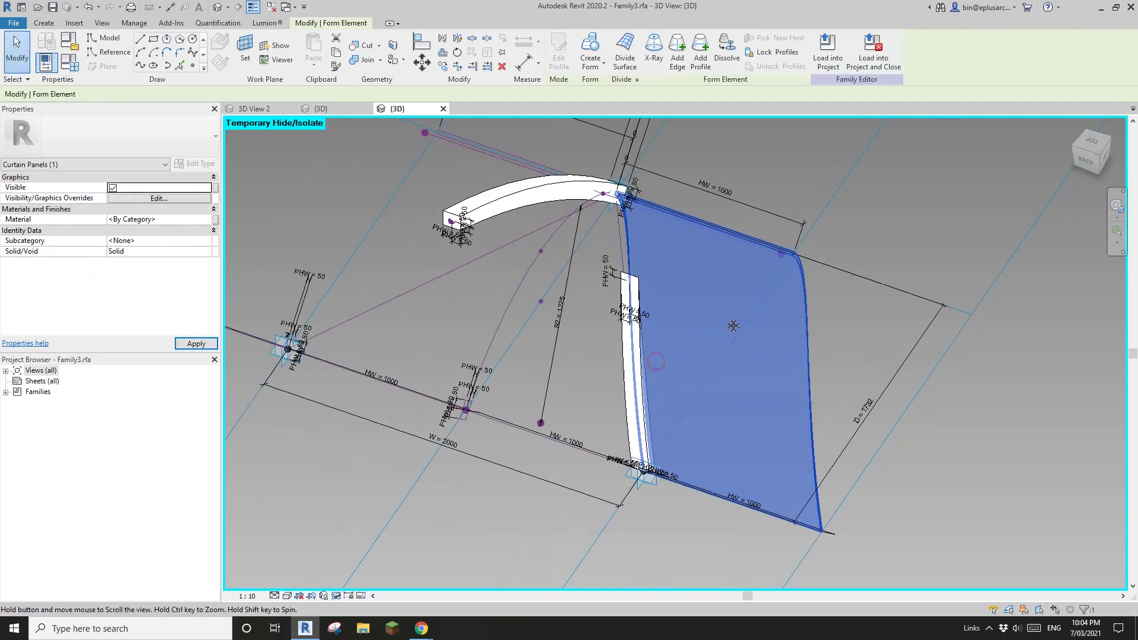
click(213, 256)
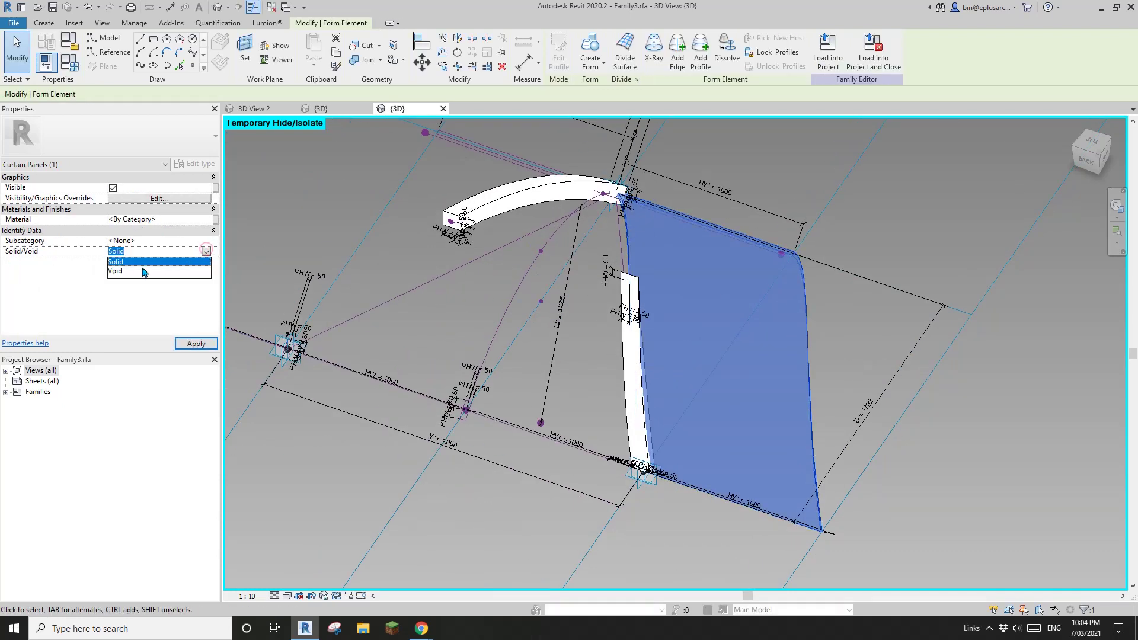
click(118, 272)
shift+middle_drag(885, 208, 771, 255)
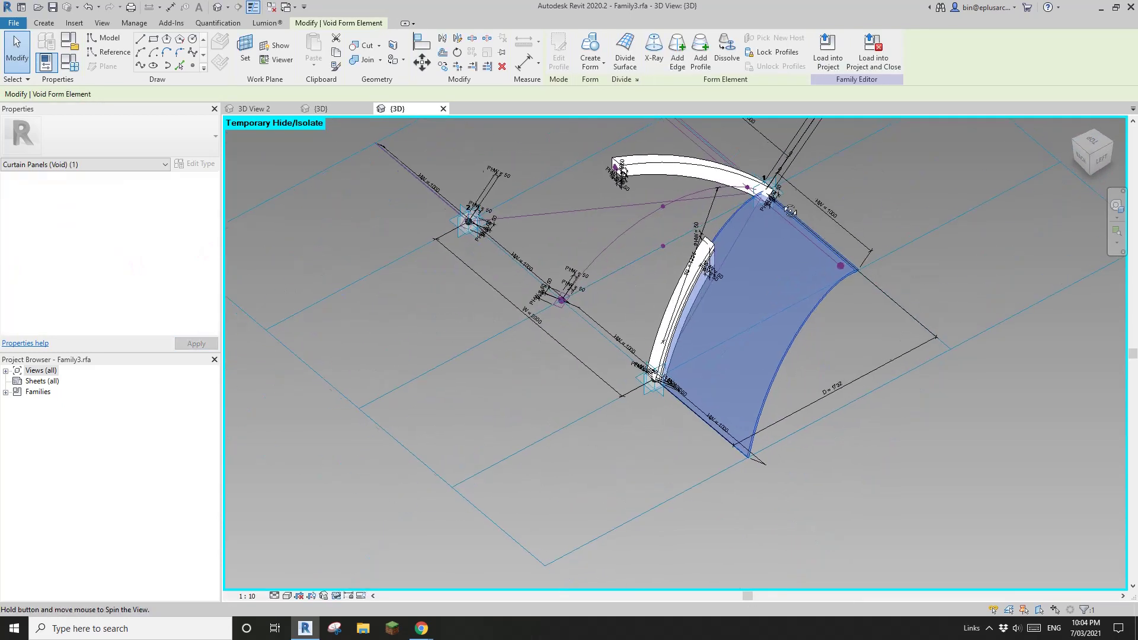
key(Escape)
Step: Uncut the lower curved frame member from the new side void
scroll(724, 267, up, 1)
scroll(723, 267, up, 4)
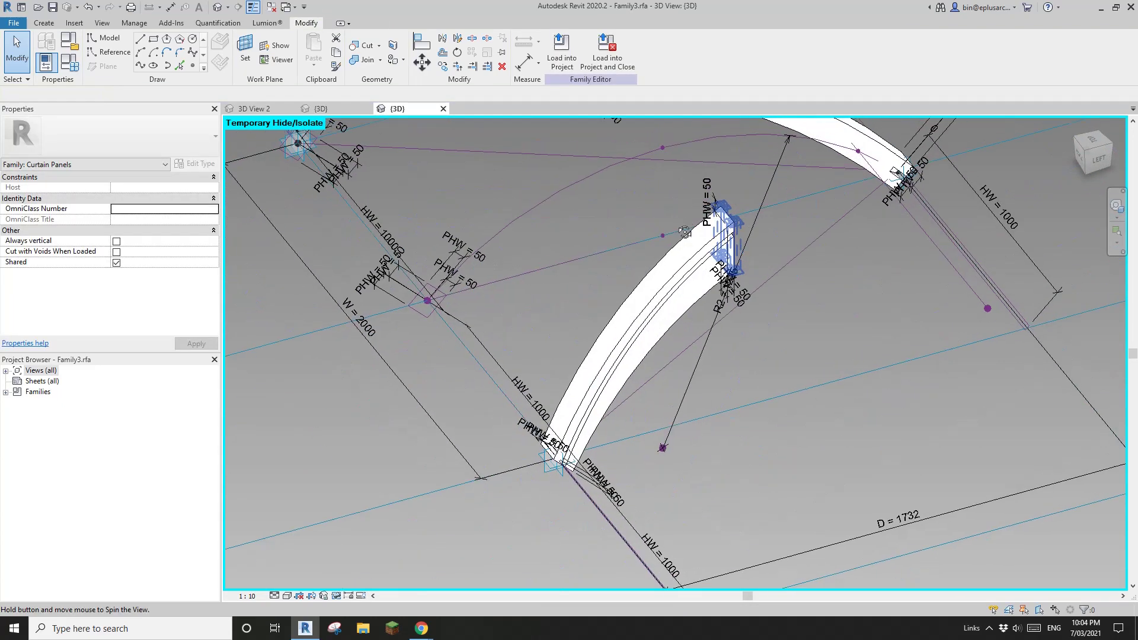
click(380, 47)
click(385, 90)
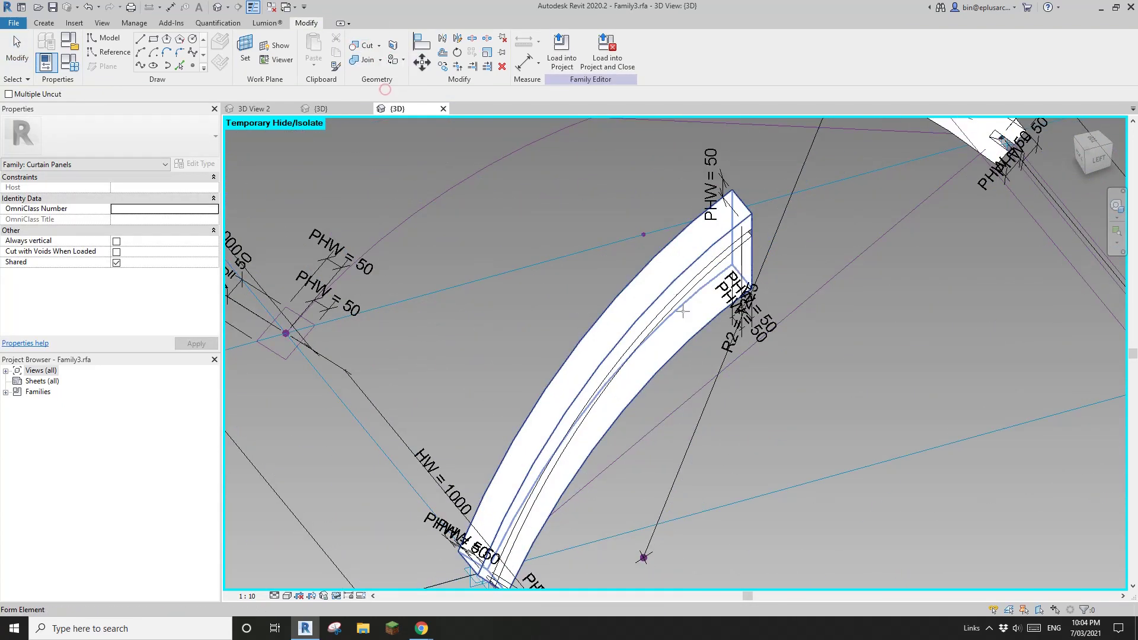
scroll(693, 286, up, 3)
click(636, 209)
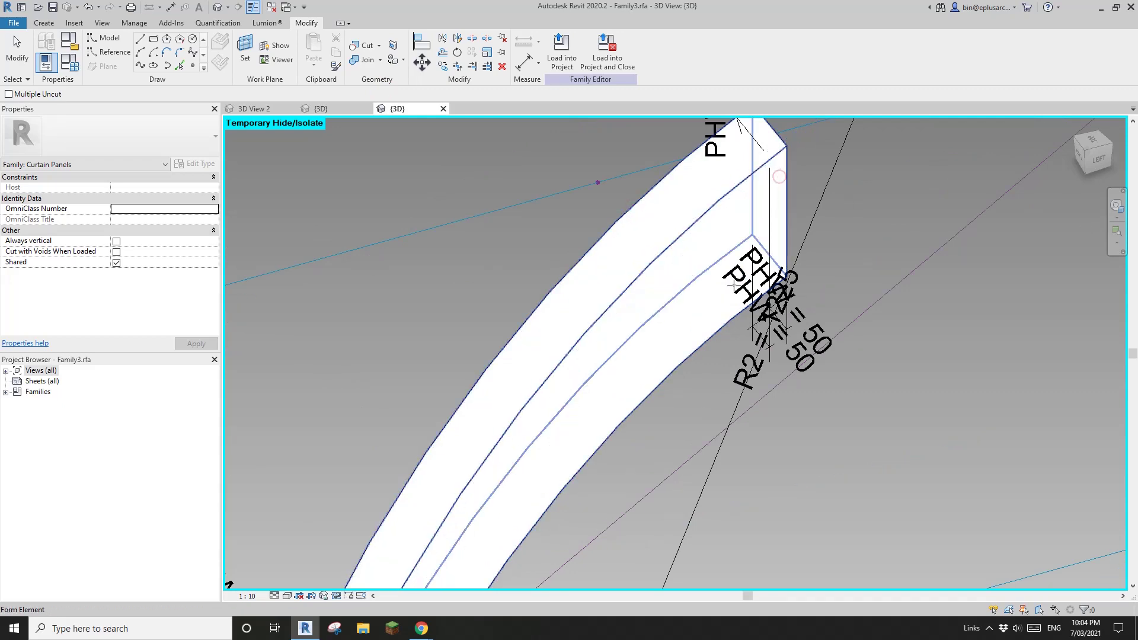
Step: Uncut the upper curved frame member from the side void that notches its end
scroll(735, 308, down, 5)
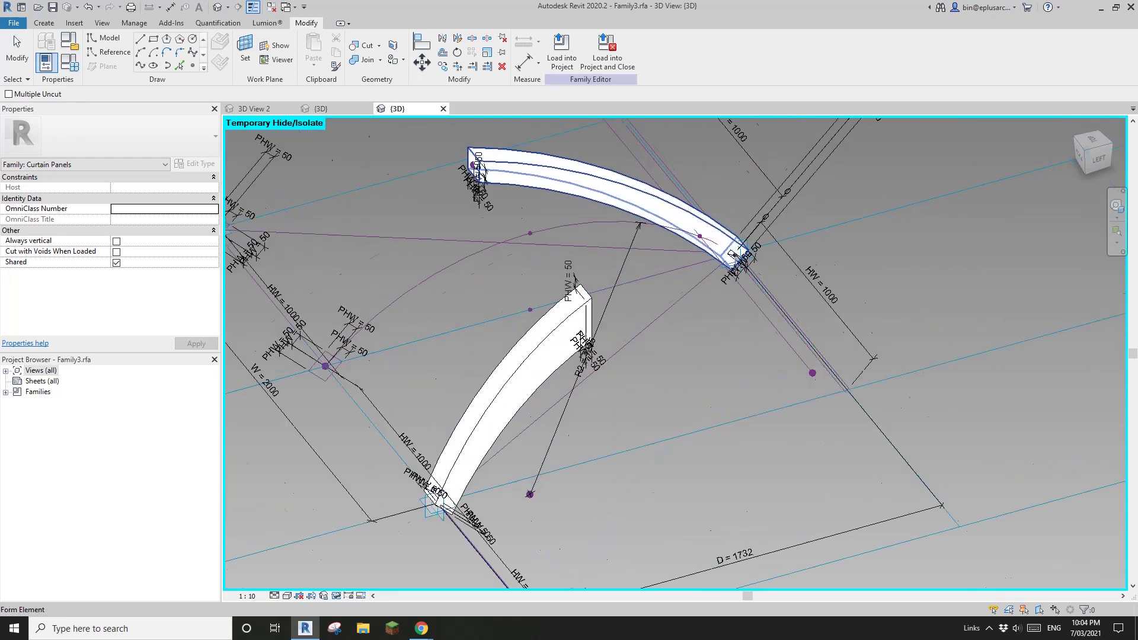
scroll(741, 264, up, 3)
scroll(726, 250, up, 2)
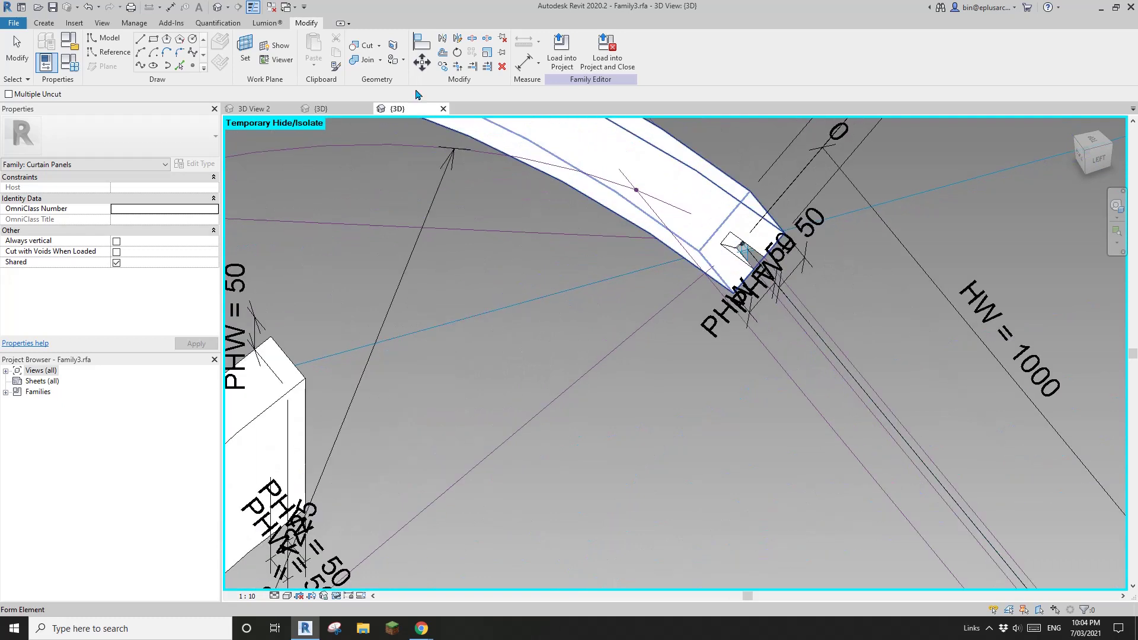
click(378, 46)
click(382, 94)
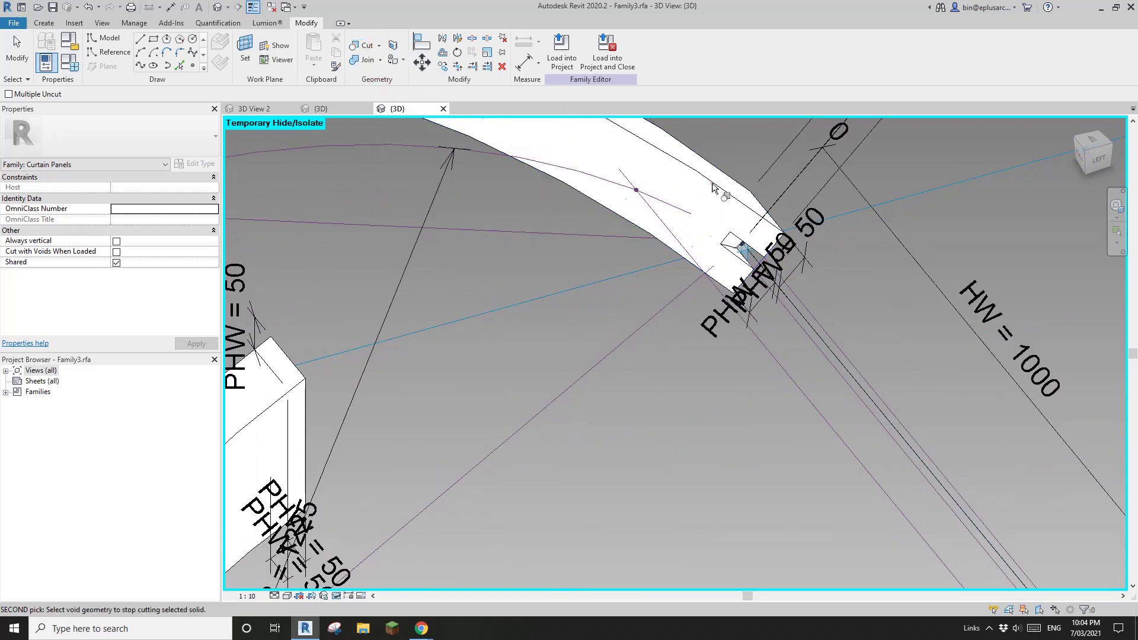
click(739, 240)
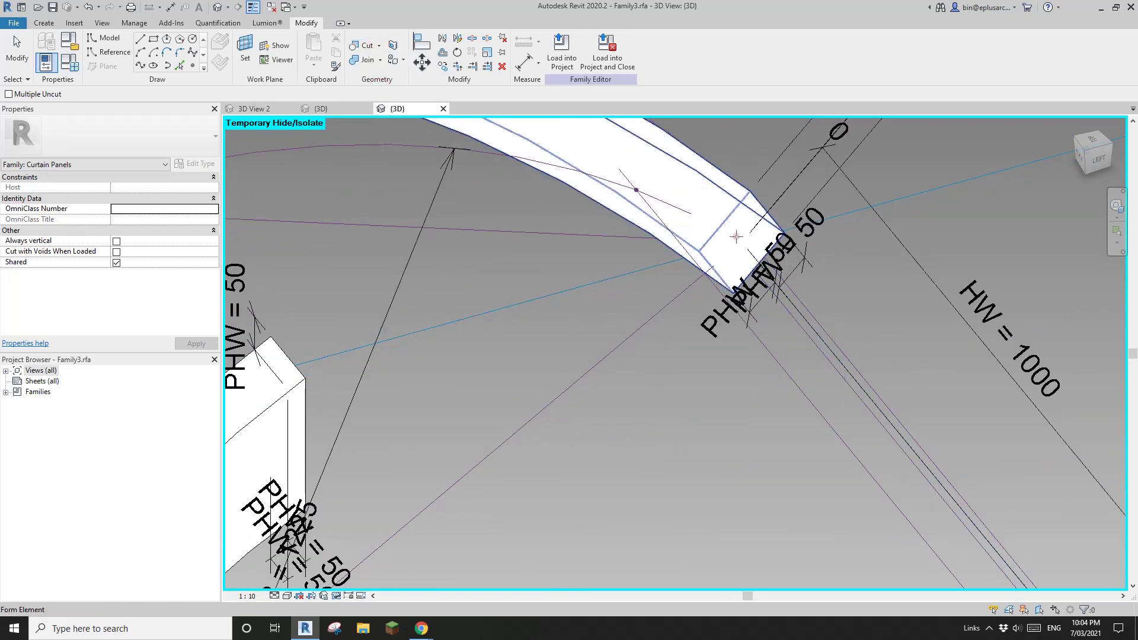
scroll(713, 277, down, 3)
key(Escape)
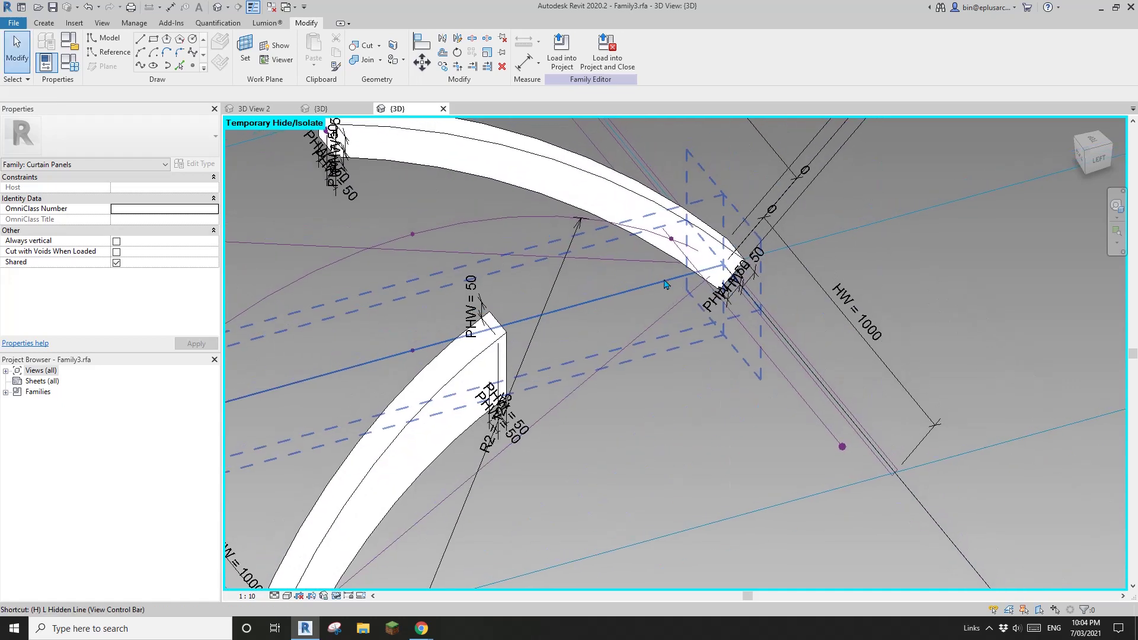
Step: Reset the temporary hide/isolate to bring back the hidden elements, and select the central panel form
scroll(665, 284, down, 3)
shift+middle_drag(665, 284, 690, 362)
click(457, 355)
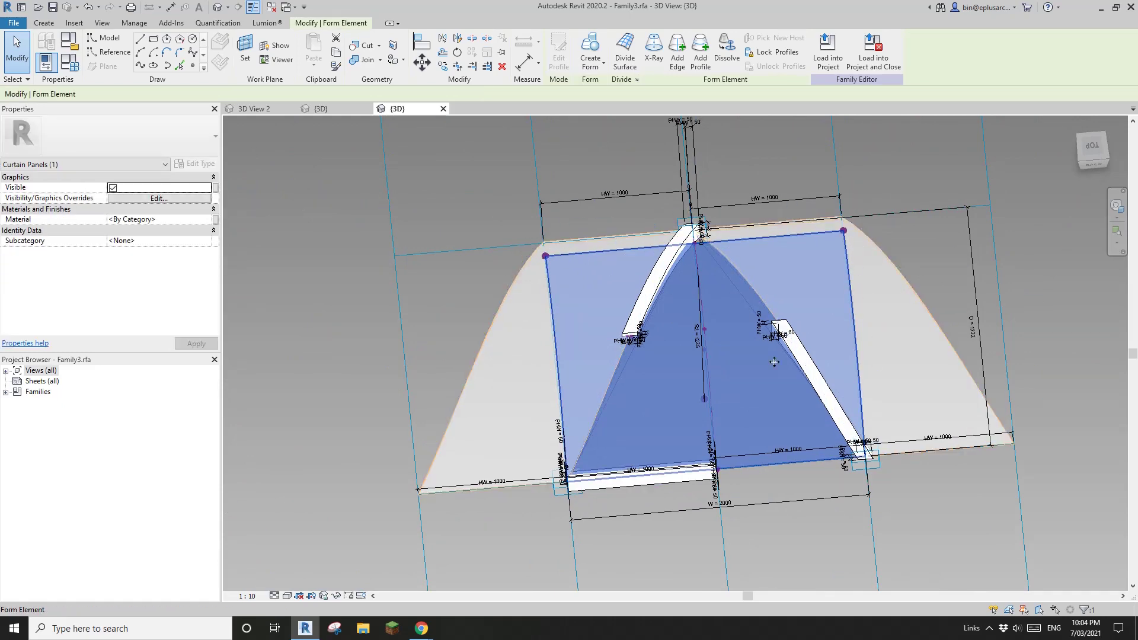
Step: Examine from several angles how the side voids cut the central curved panel and how it meets the frame members
key(Escape)
click(775, 408)
shift+middle_drag(775, 408, 591, 277)
key(Escape)
click(691, 394)
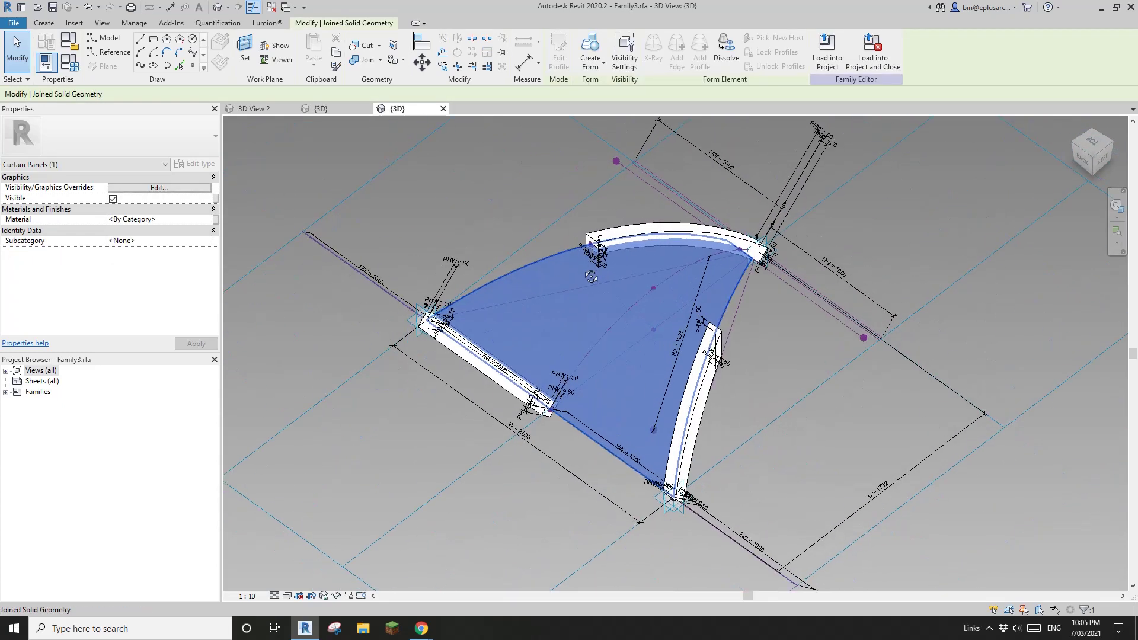
shift+middle_drag(640, 306, 661, 349)
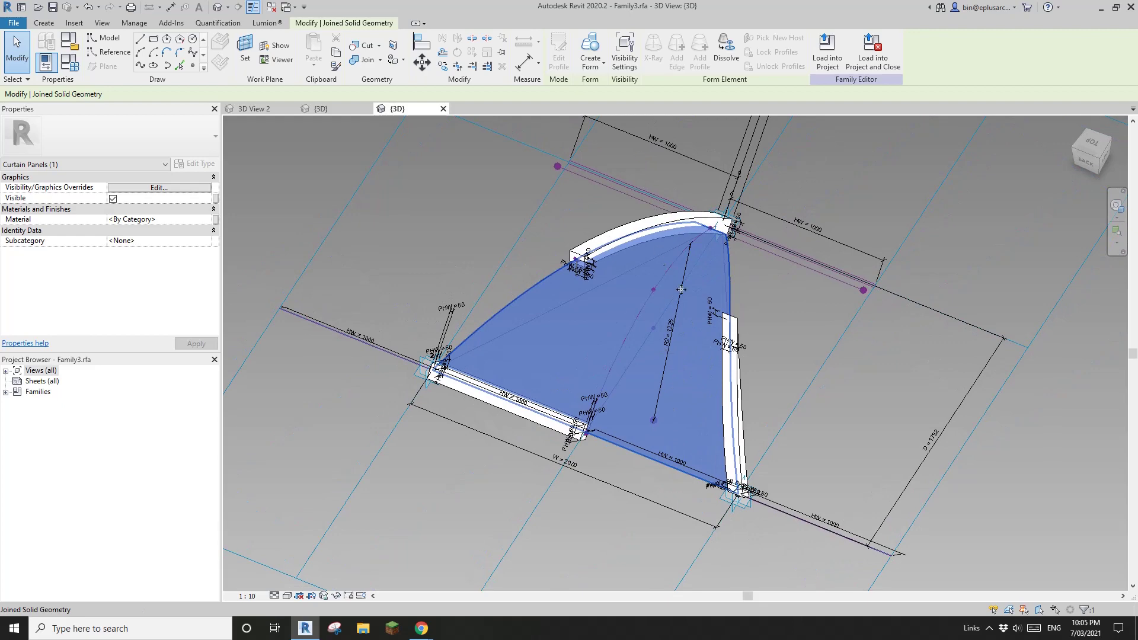
middle_drag(681, 289, 705, 319)
key(Escape)
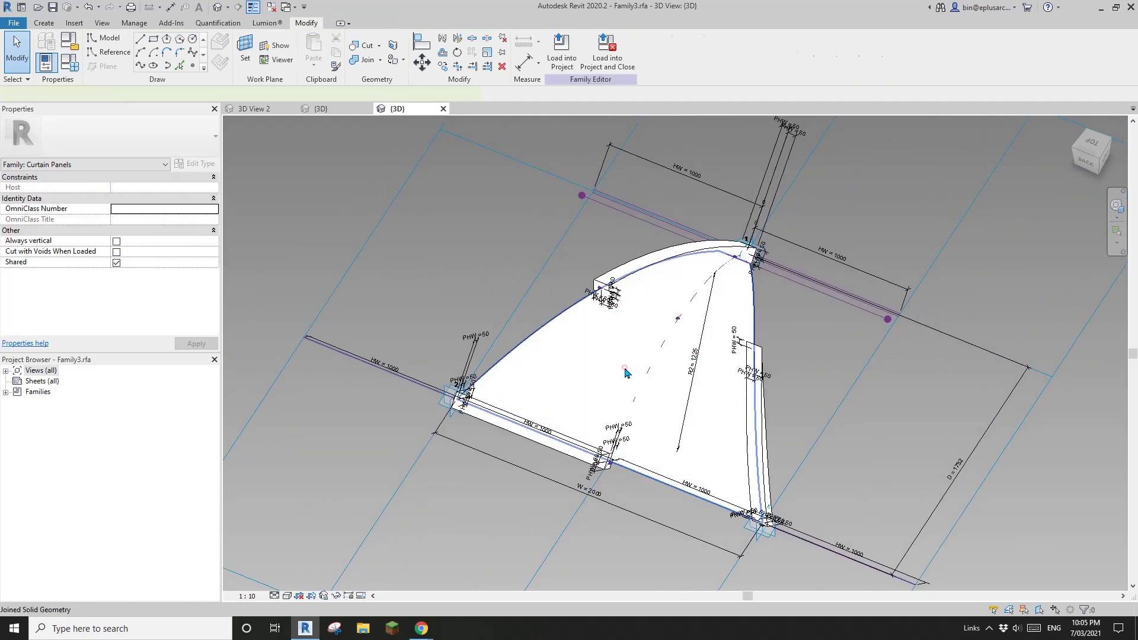
click(625, 373)
scroll(652, 356, up, 3)
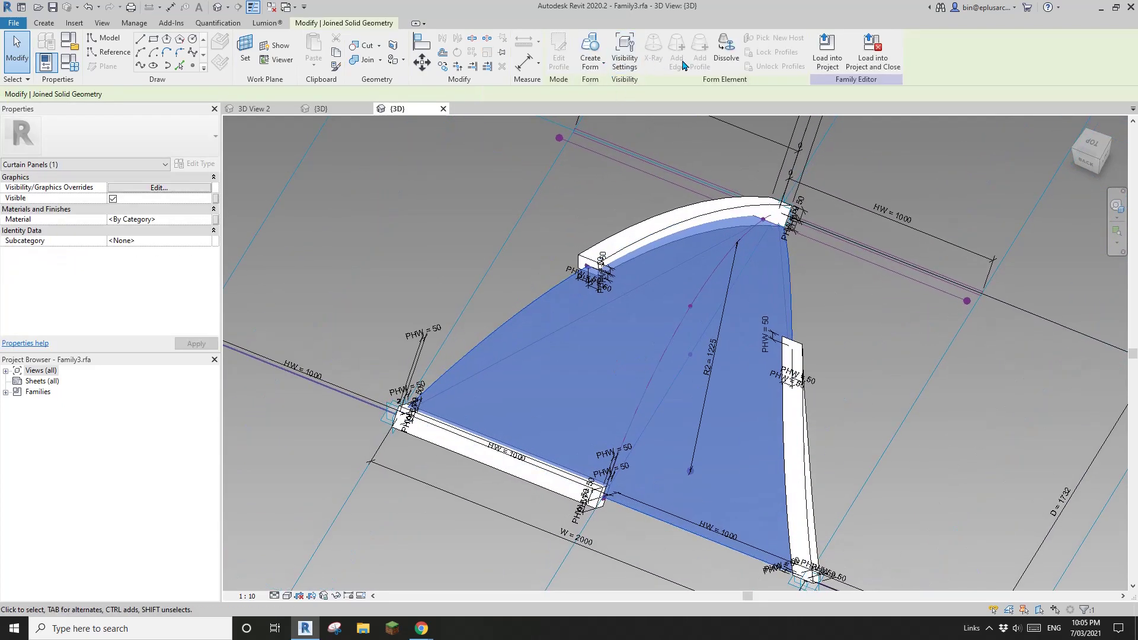
scroll(622, 284, down, 3)
key(Escape)
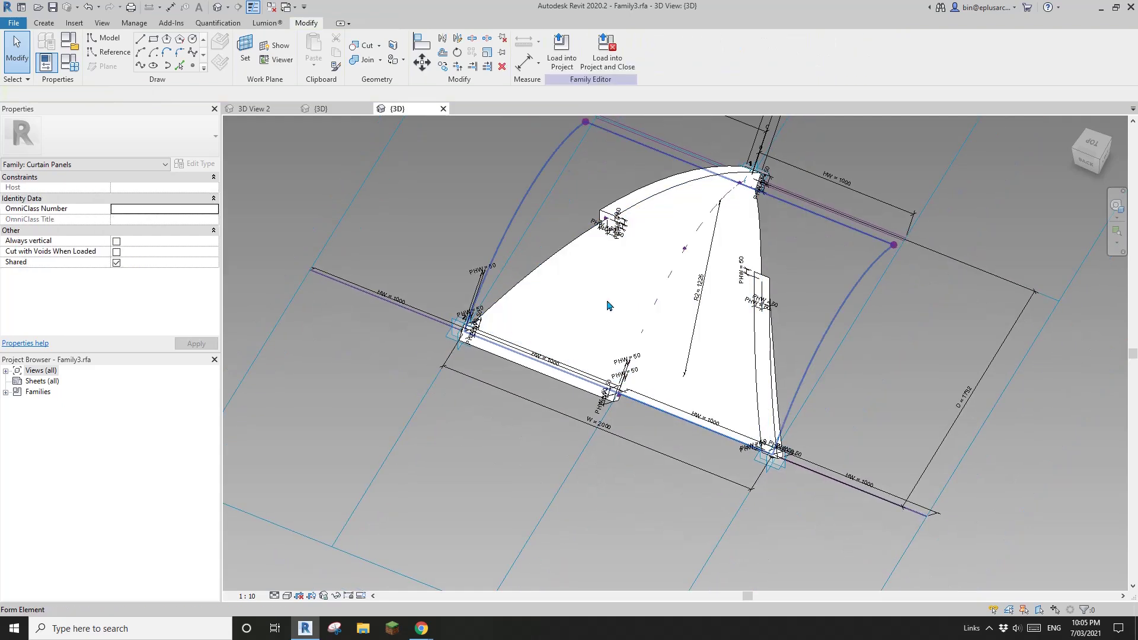
Step: Divide the top face of the central curved panel into a UV grid with Divide Surface
scroll(600, 278, up, 3)
click(598, 282)
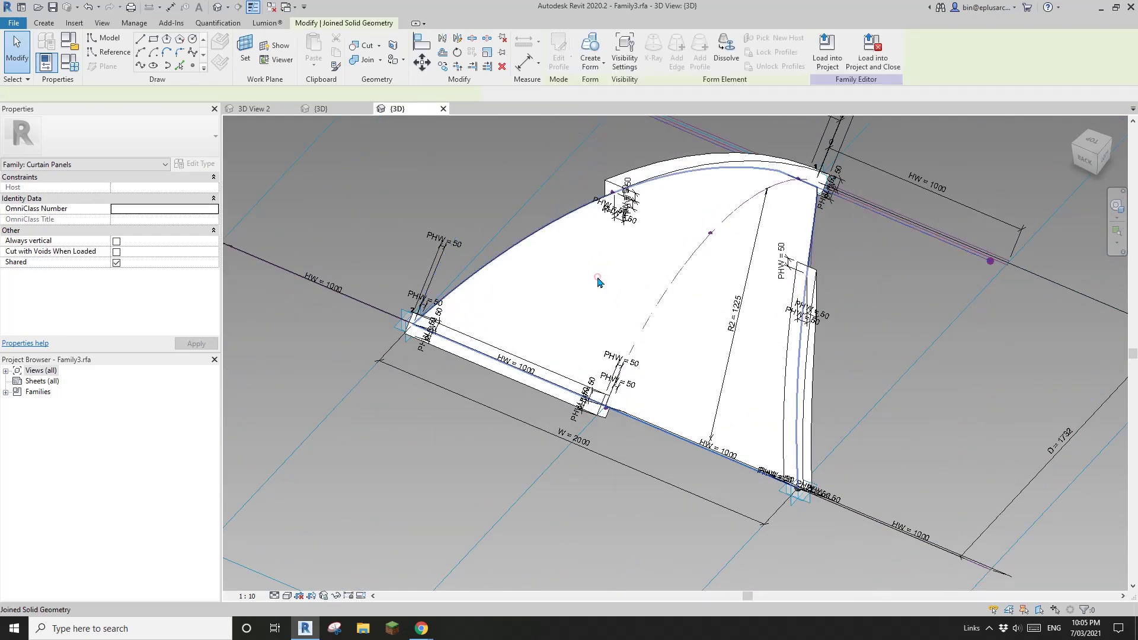
middle_drag(597, 283, 583, 318)
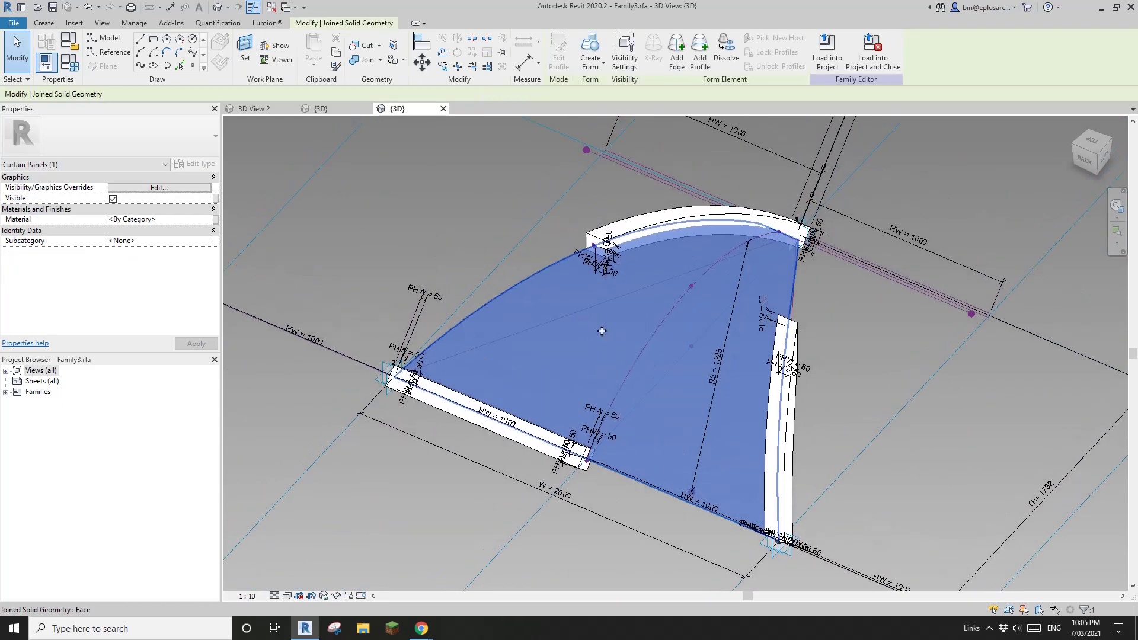
click(602, 336)
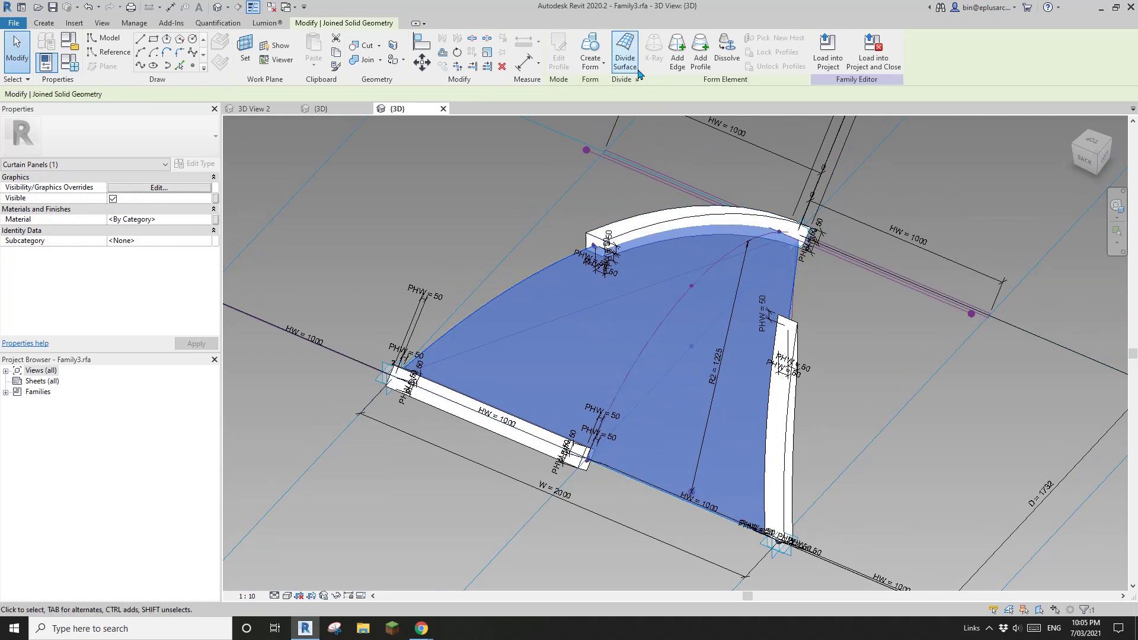
shift+drag(637, 323, 704, 336)
shift+middle_drag(703, 336, 695, 326)
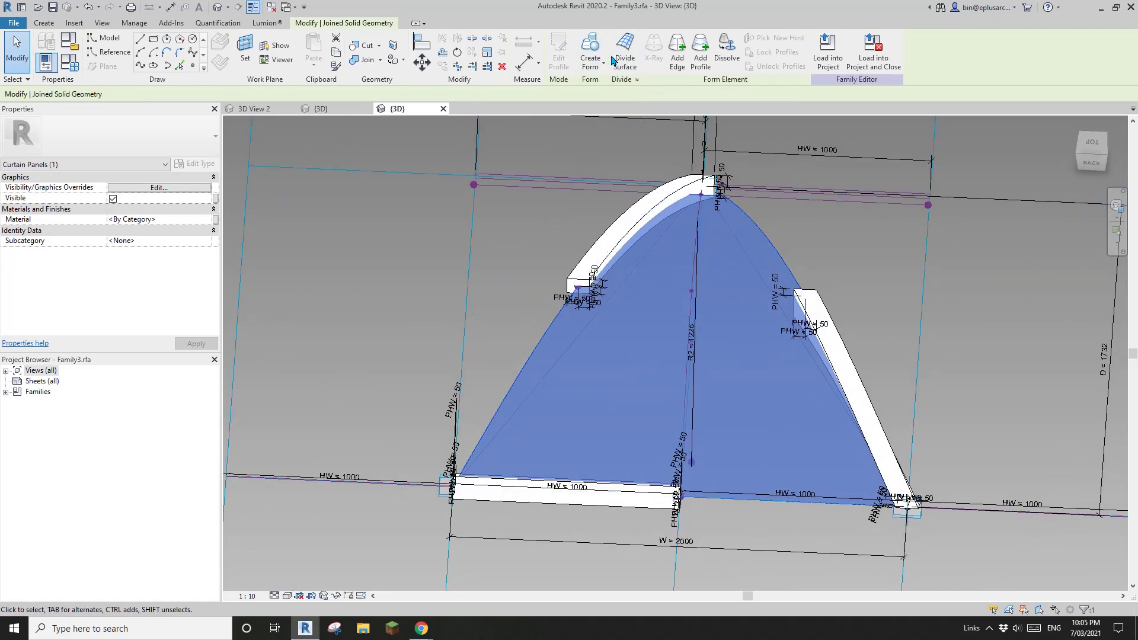
middle_drag(677, 215, 648, 242)
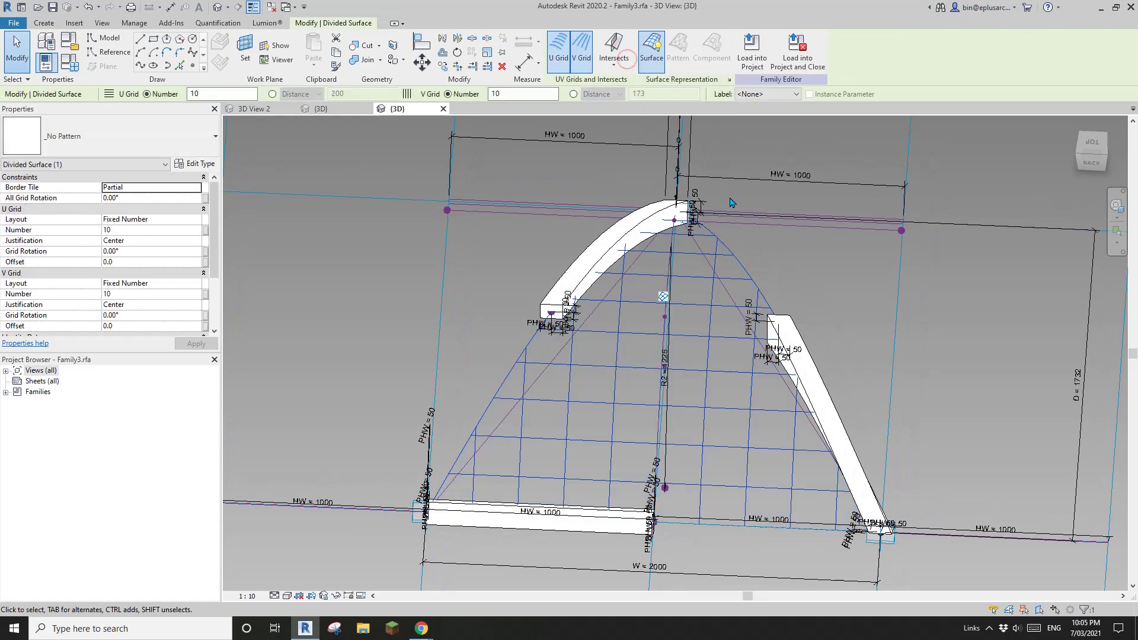
Step: Set the V Grid layout of the divided surface to None
shift+middle_drag(733, 203, 674, 308)
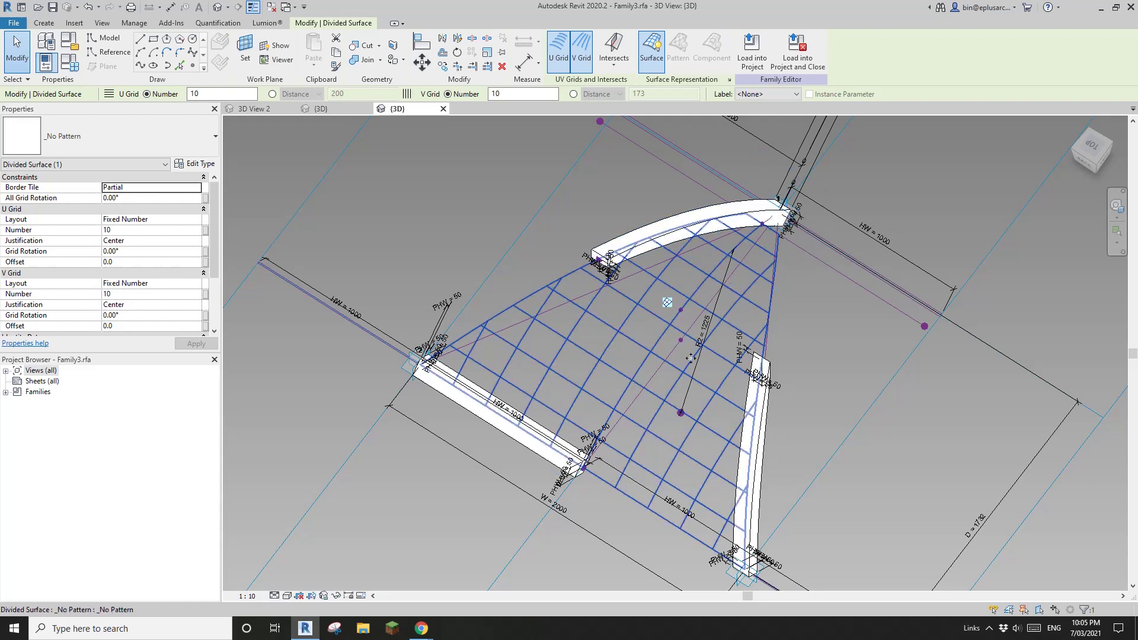
scroll(676, 426, down, 2)
shift+middle_drag(684, 414, 676, 334)
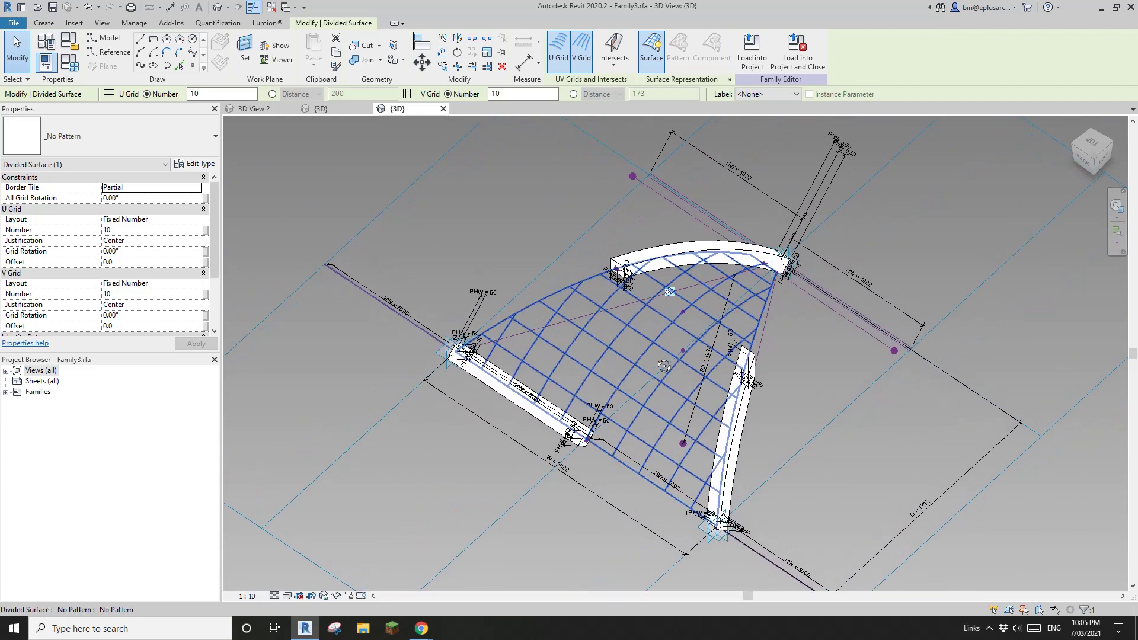
scroll(675, 335, up, 2)
click(148, 231)
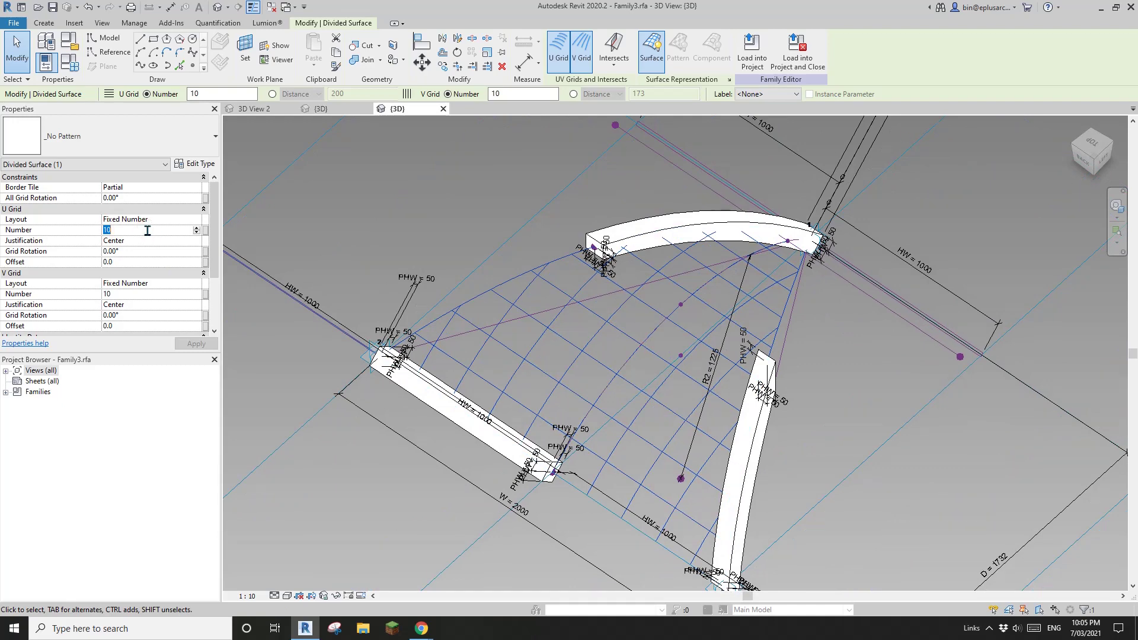
click(189, 286)
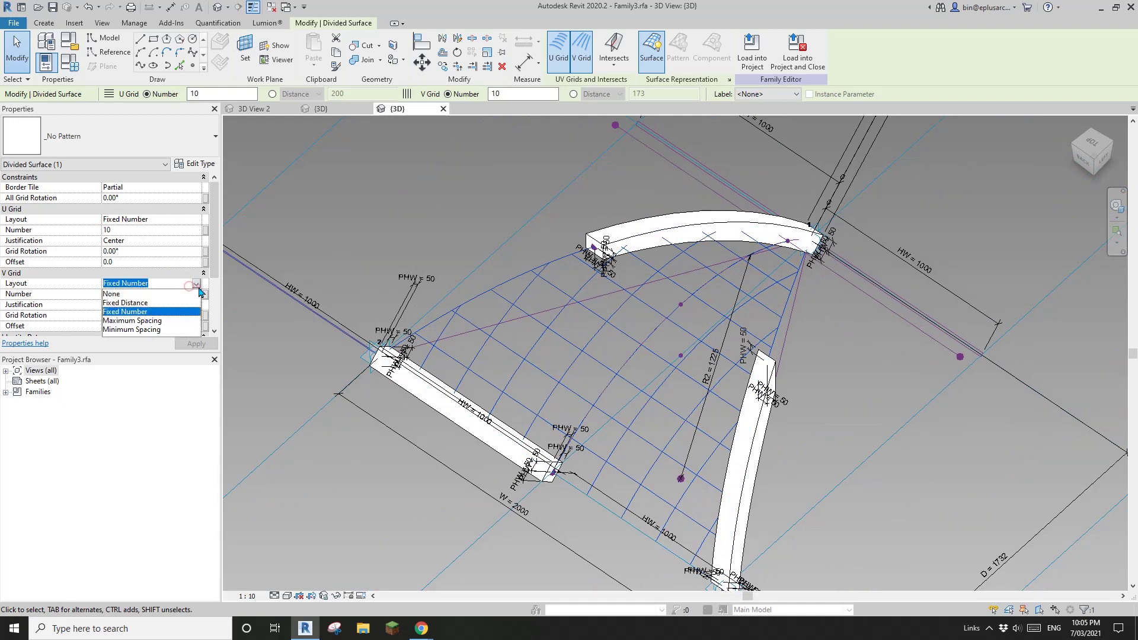
click(112, 294)
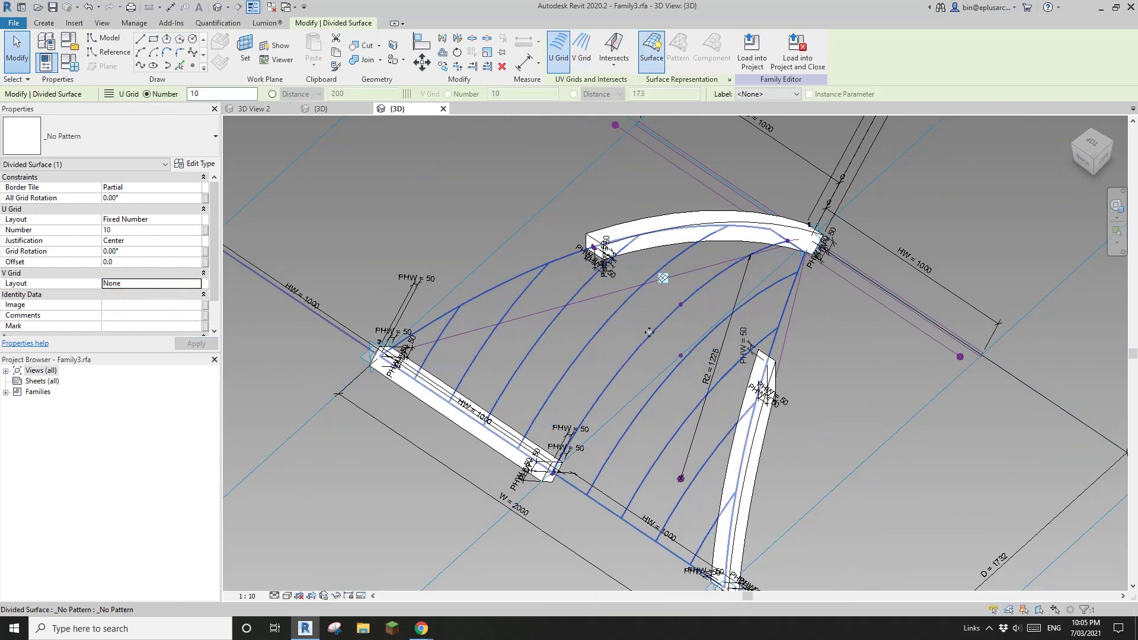
Step: View the divided surface from the back and set its U Grid layout to Maximum Spacing
click(1083, 161)
click(156, 220)
click(162, 220)
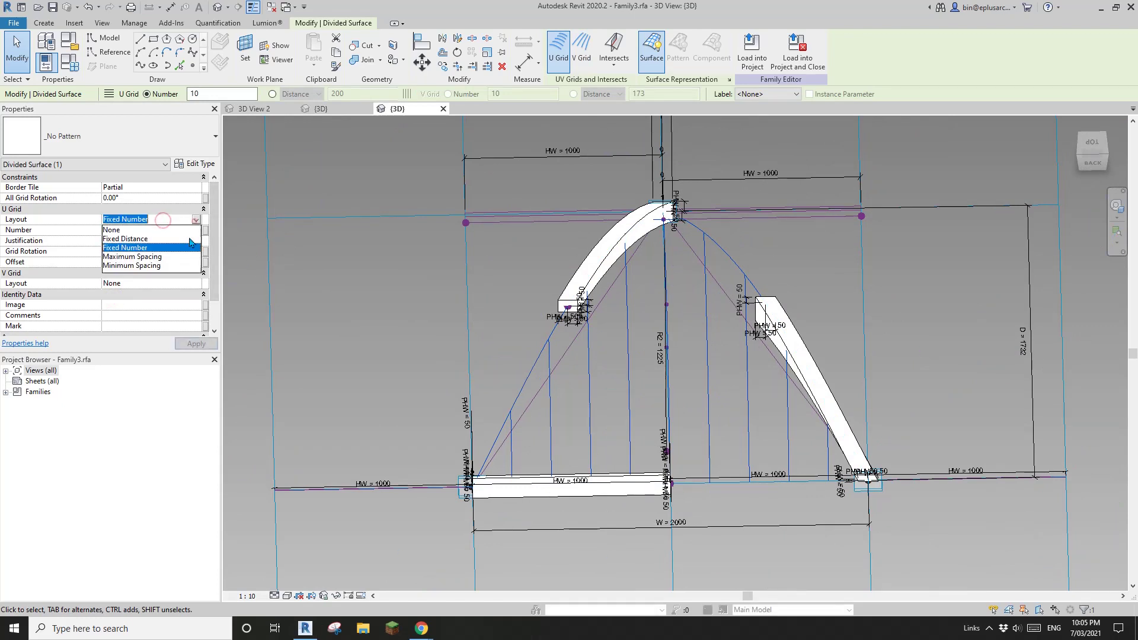
click(151, 259)
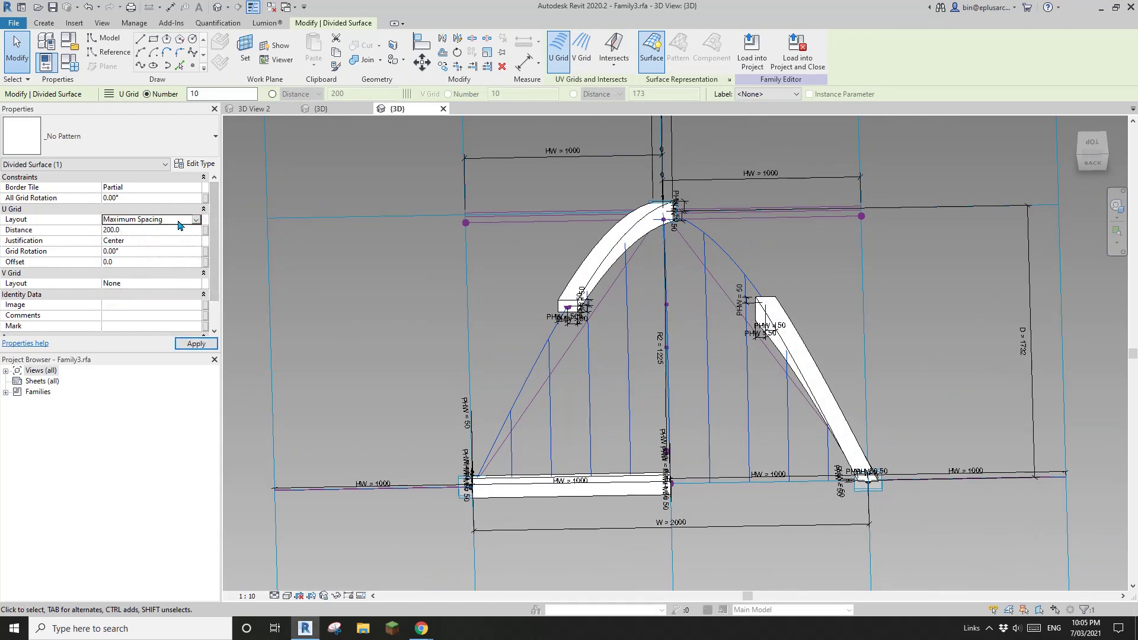
Step: Consult the Arganzuela Footbridge street view in Chrome and set the divided surface's U Grid distance to 500 in Revit
mouse_move(421, 627)
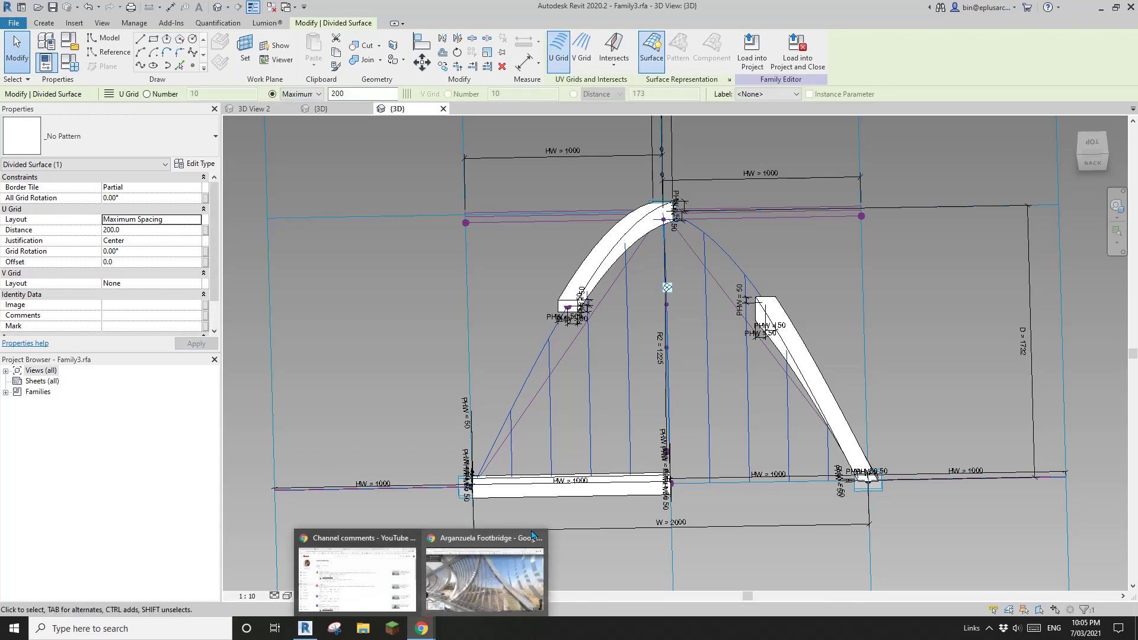
click(499, 575)
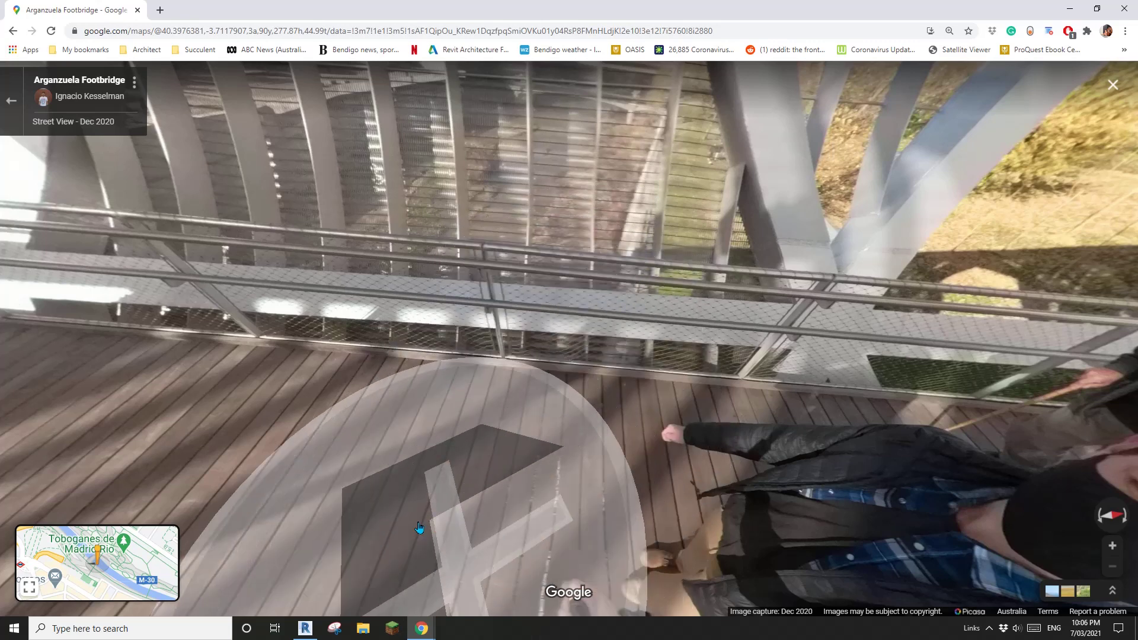
click(305, 629)
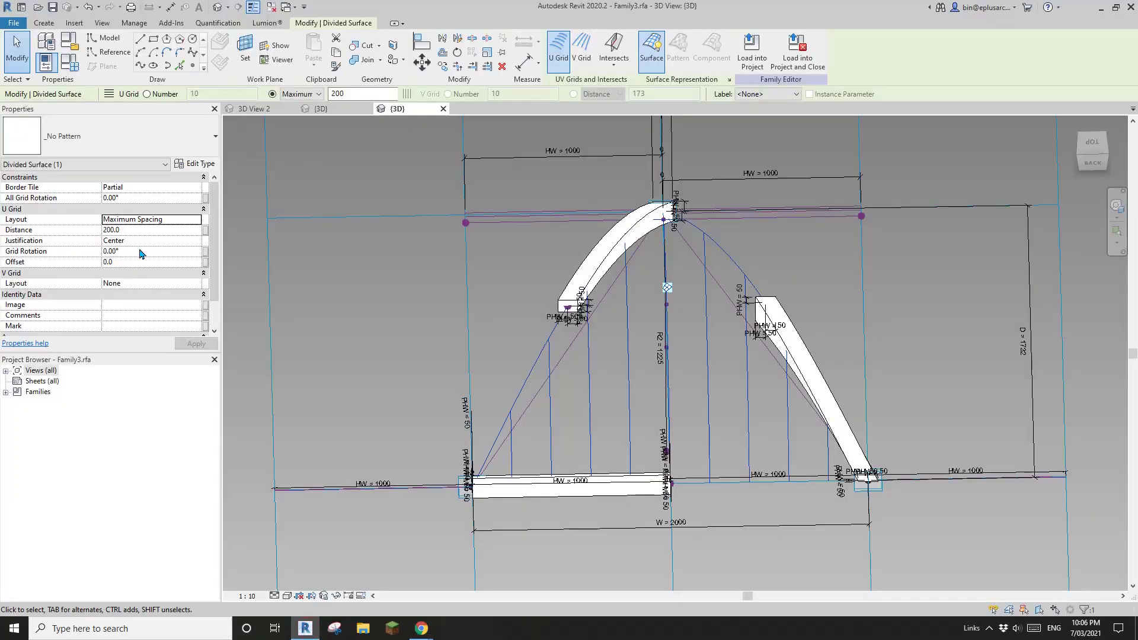
click(139, 231)
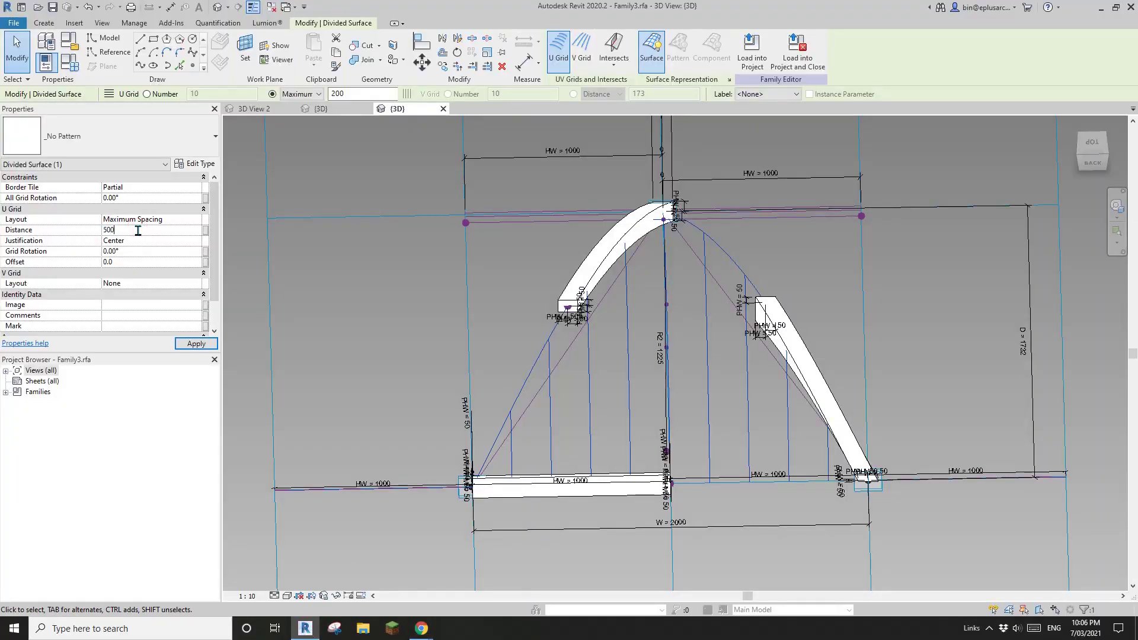
key(Return)
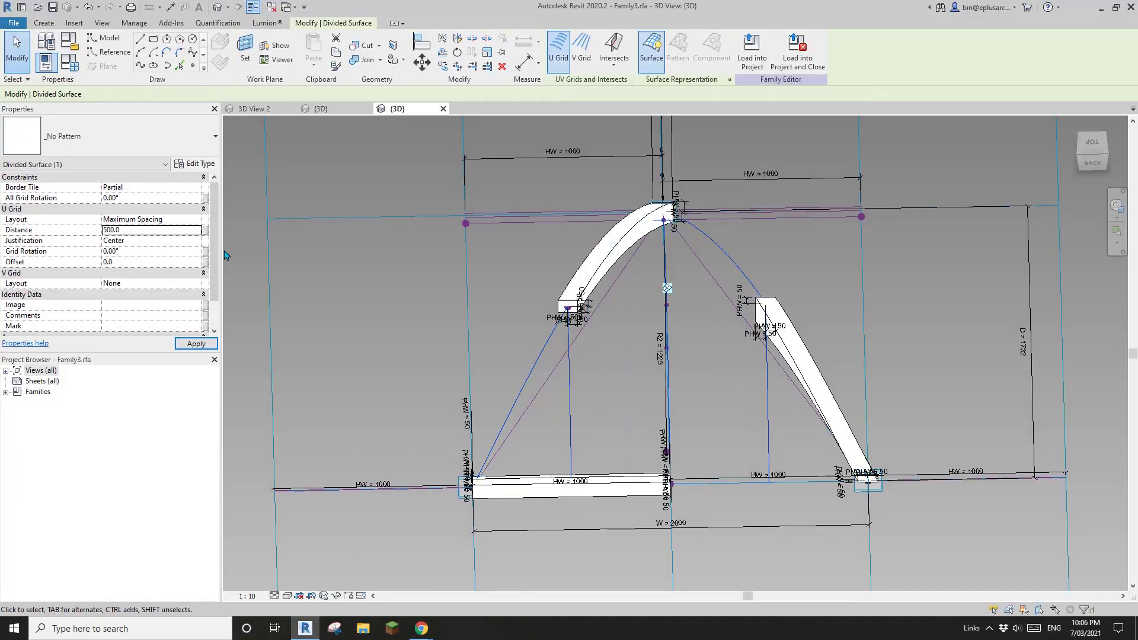
Step: Check the spacing of the tile pattern grid around the panel and compare it with the panels in the Pattern Based Exercise model
shift+middle_drag(546, 282, 553, 300)
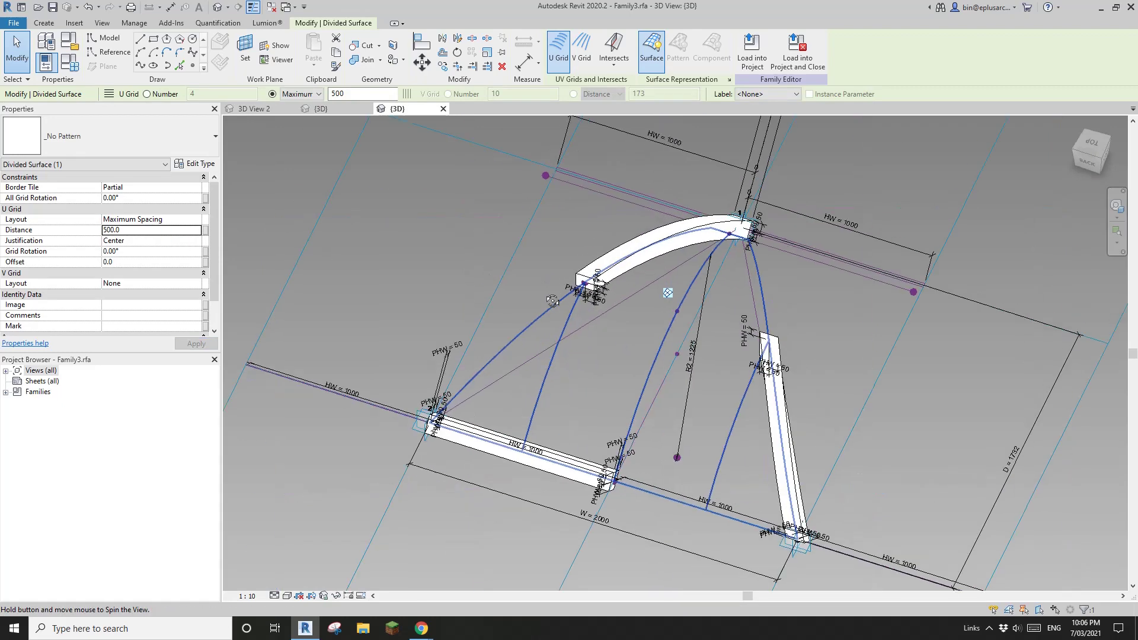
scroll(618, 340, down, 5)
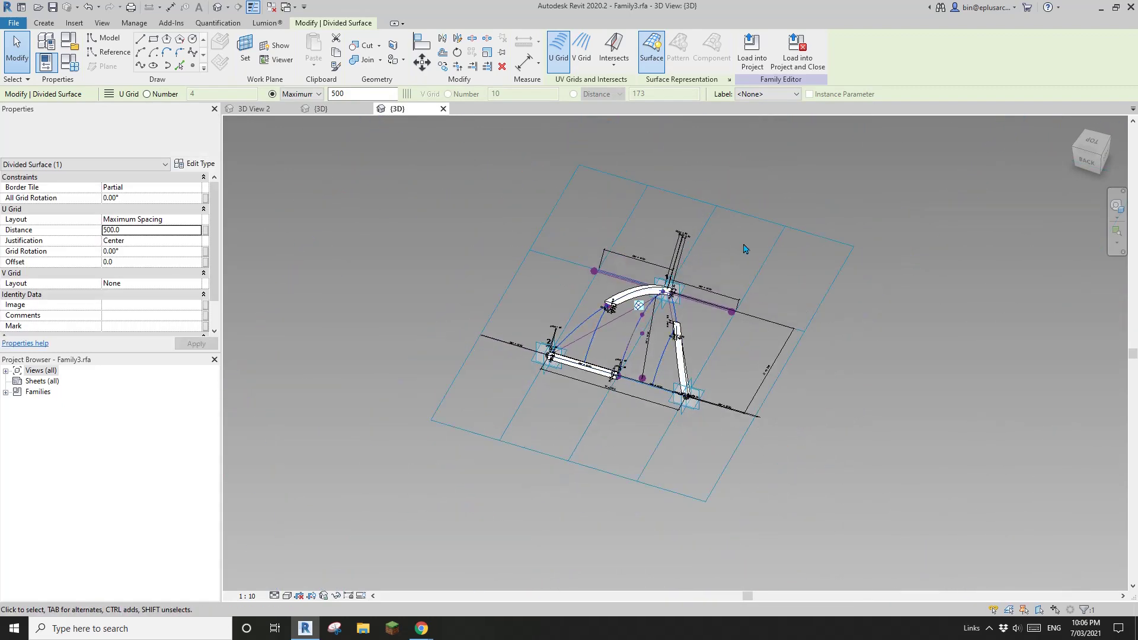
shift+middle_drag(678, 278, 652, 174)
click(648, 170)
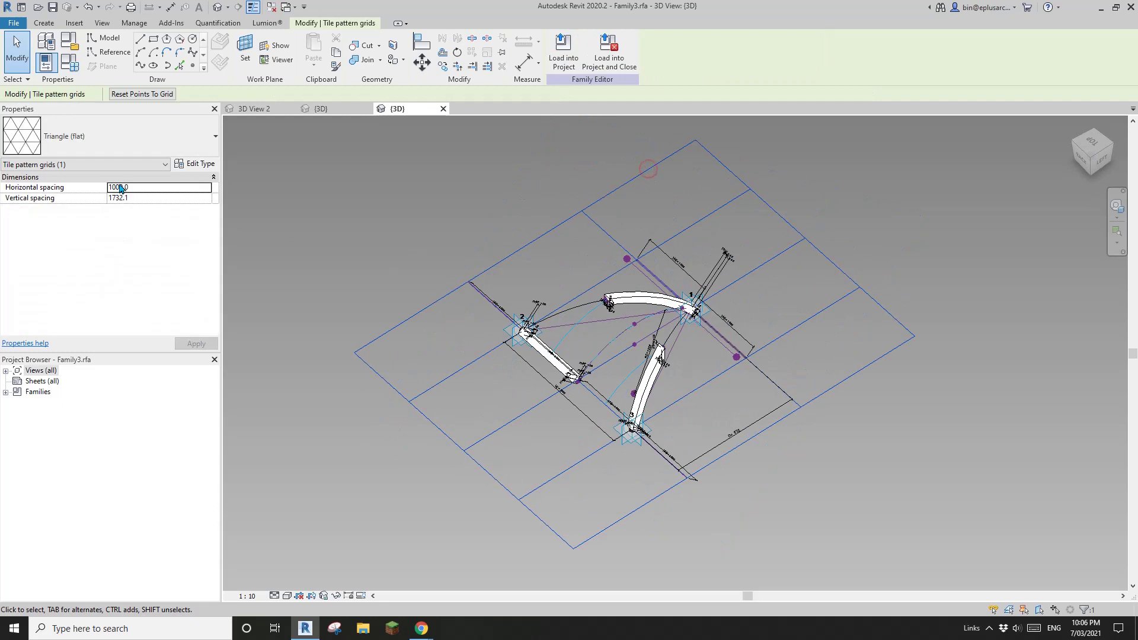
shift+middle_drag(498, 249, 451, 331)
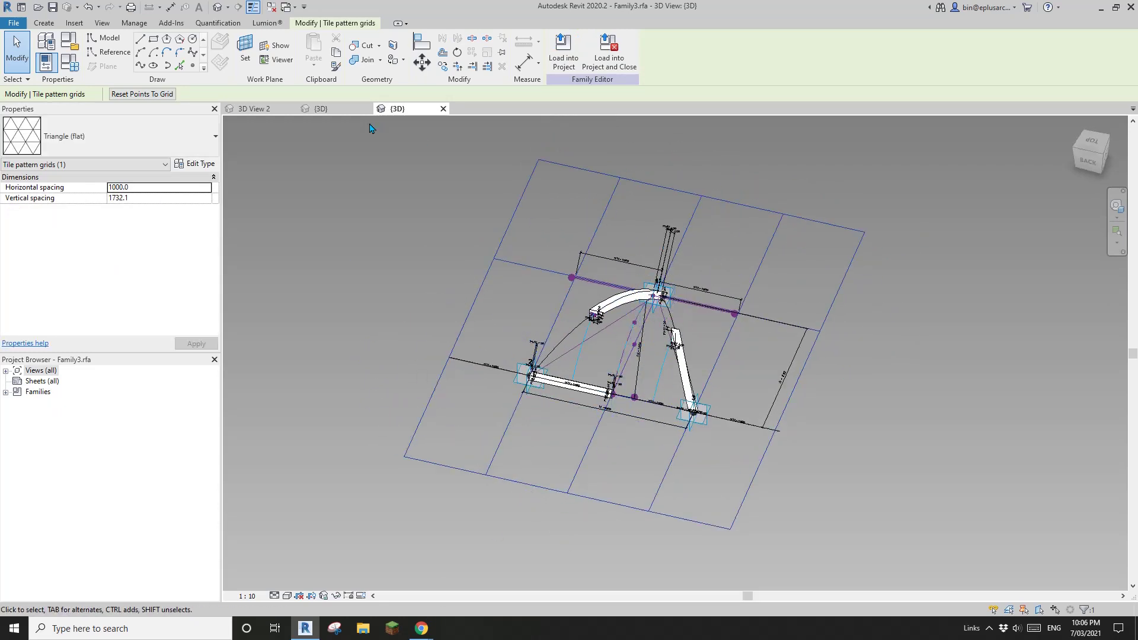
click(261, 109)
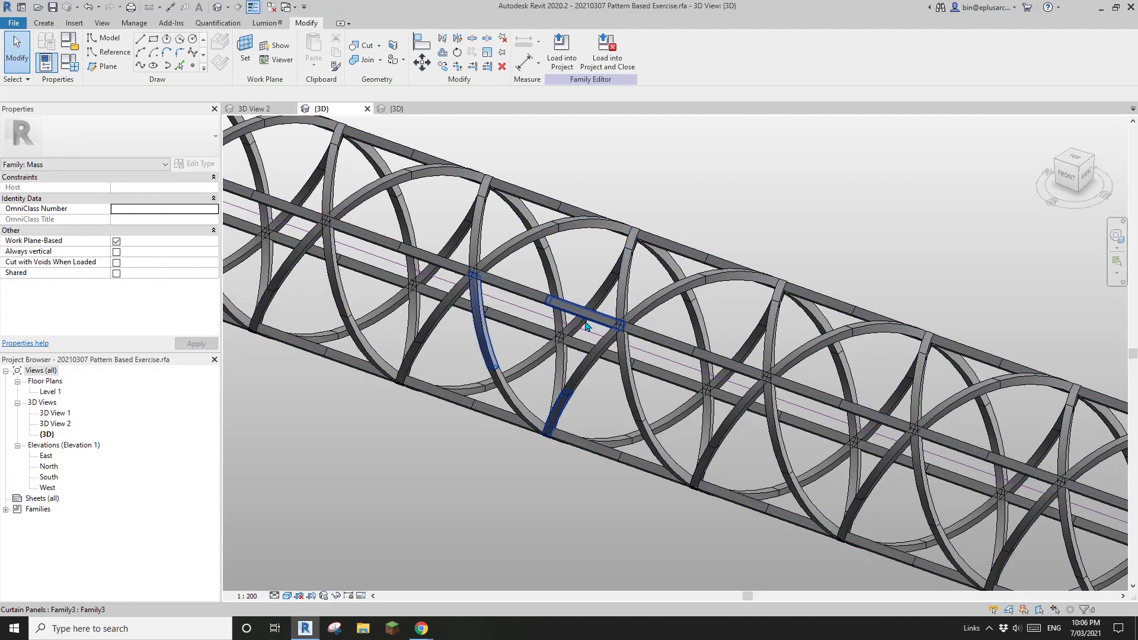
scroll(585, 325, down, 5)
click(396, 109)
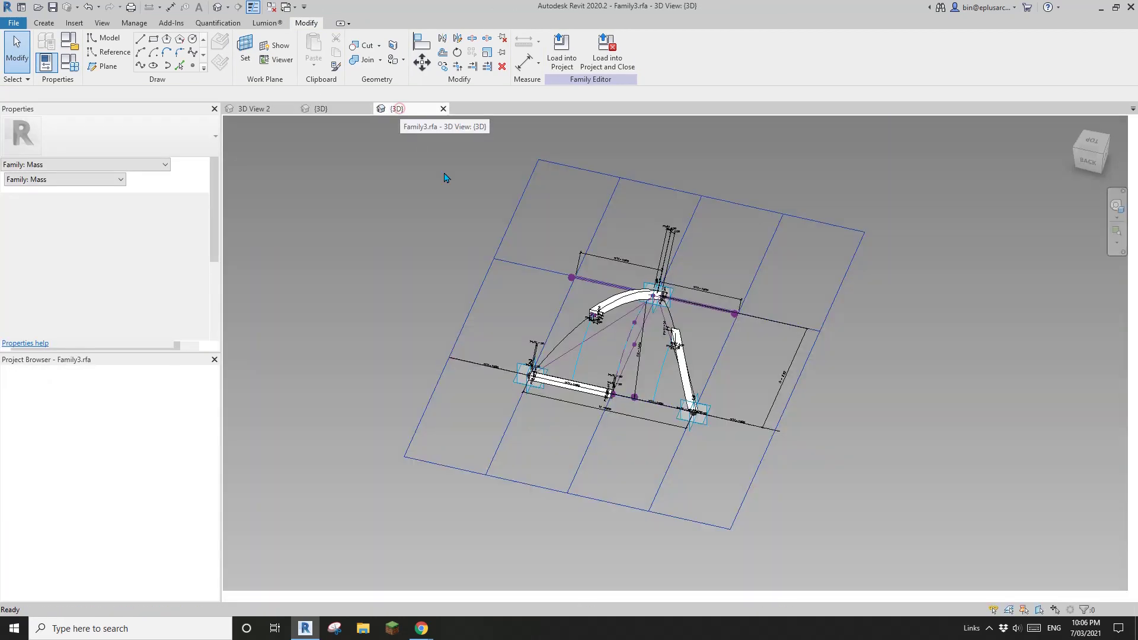
Step: Load the Family3 panel with its divided surface into the Pattern Based Exercise model, overwriting the existing version
scroll(659, 359, up, 5)
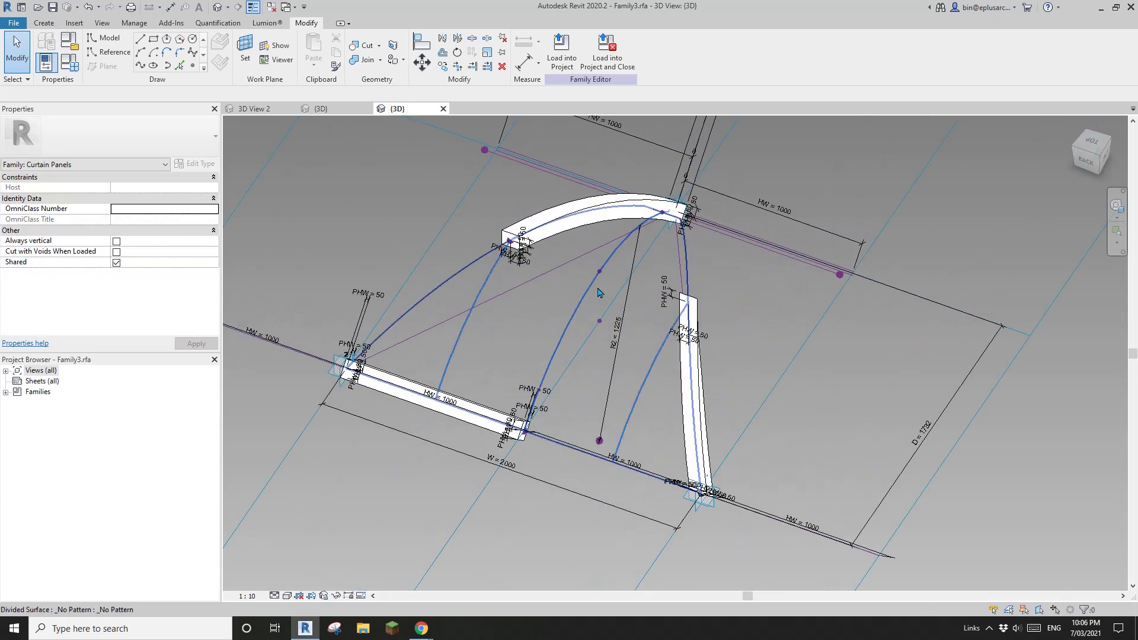
middle_drag(579, 336, 666, 368)
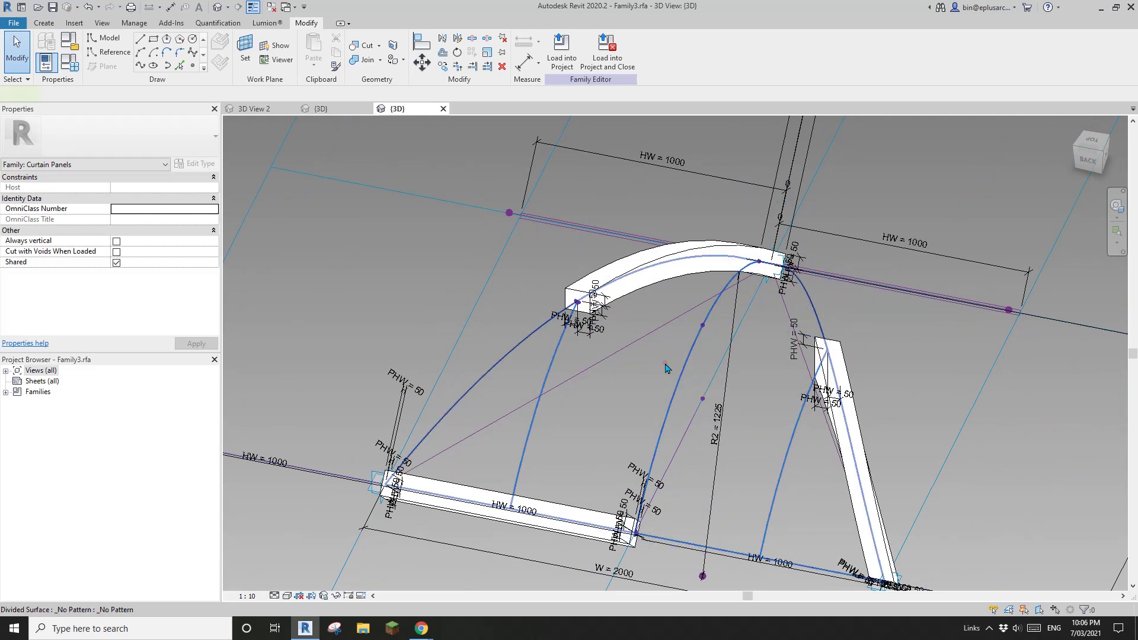
click(666, 368)
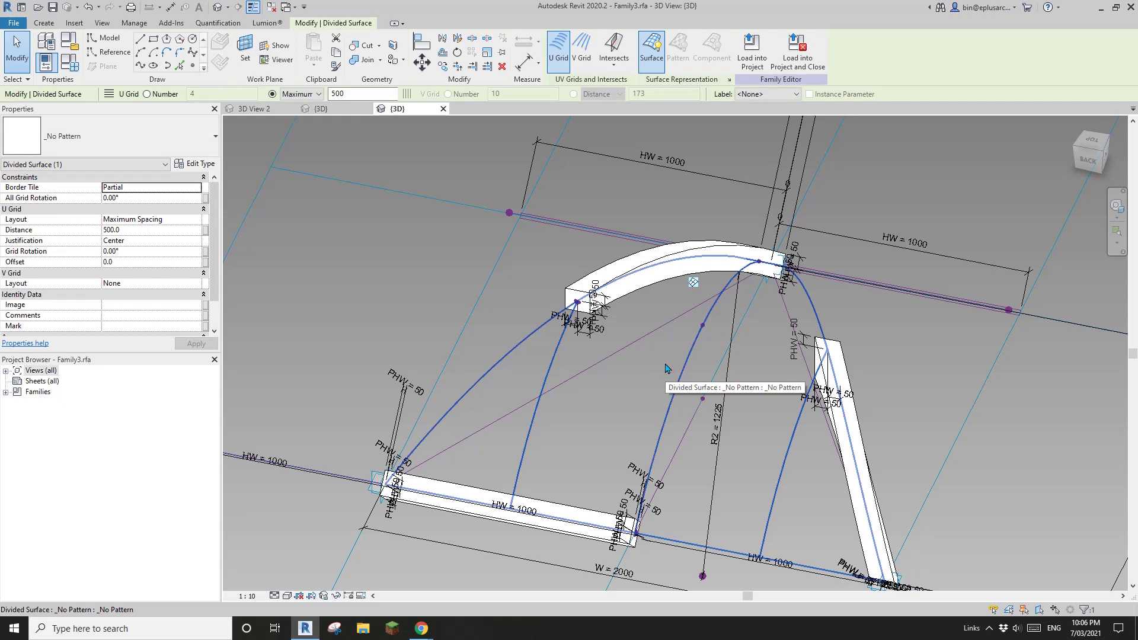
middle_drag(666, 368, 650, 363)
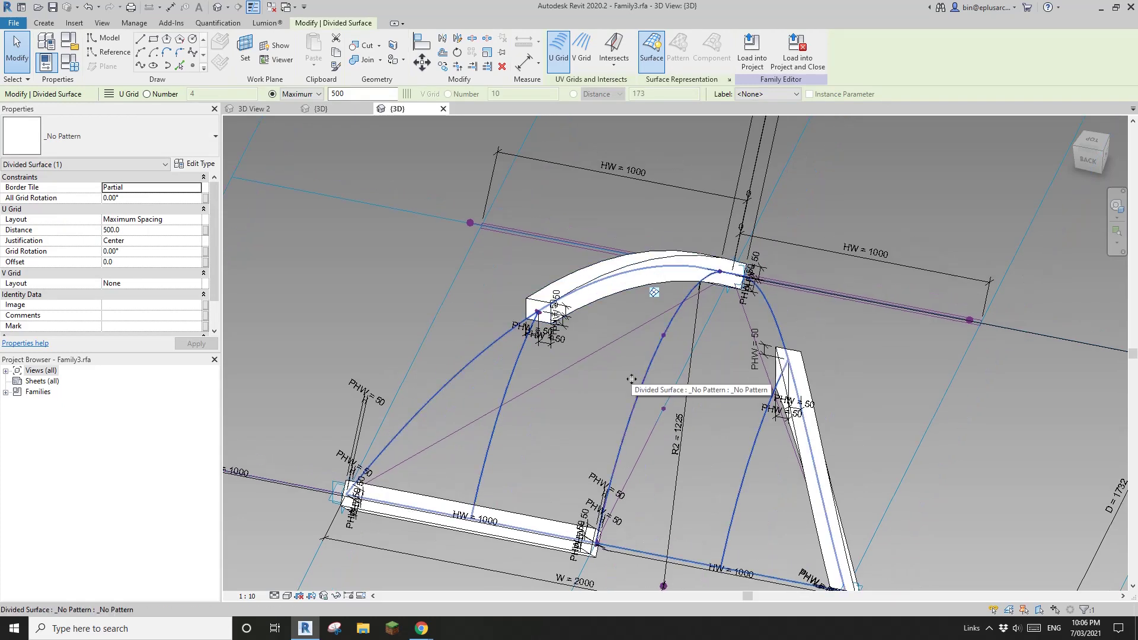
click(753, 62)
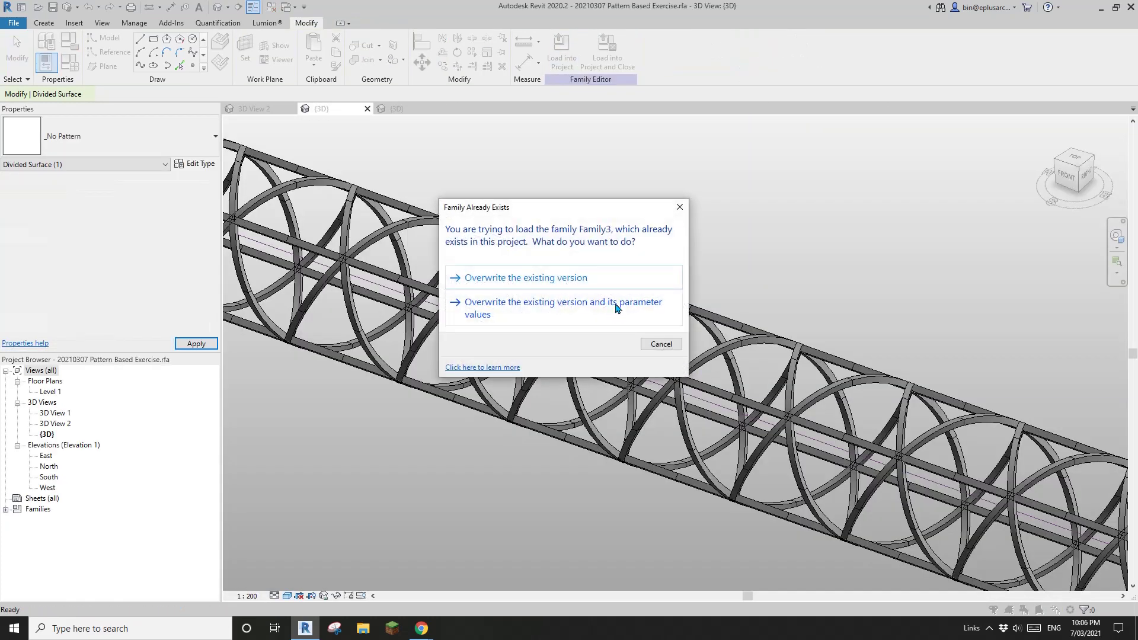
click(536, 279)
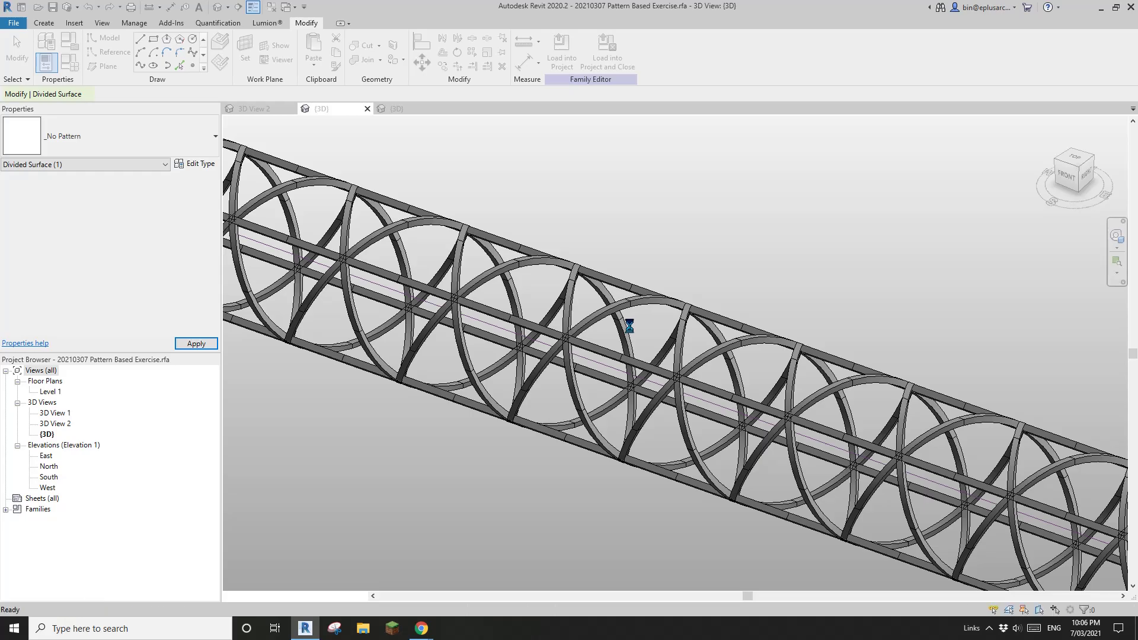
Step: Examine from several angles how the reloaded panels and their grid lines repeat along the tubular mass
shift+middle_drag(629, 326, 517, 360)
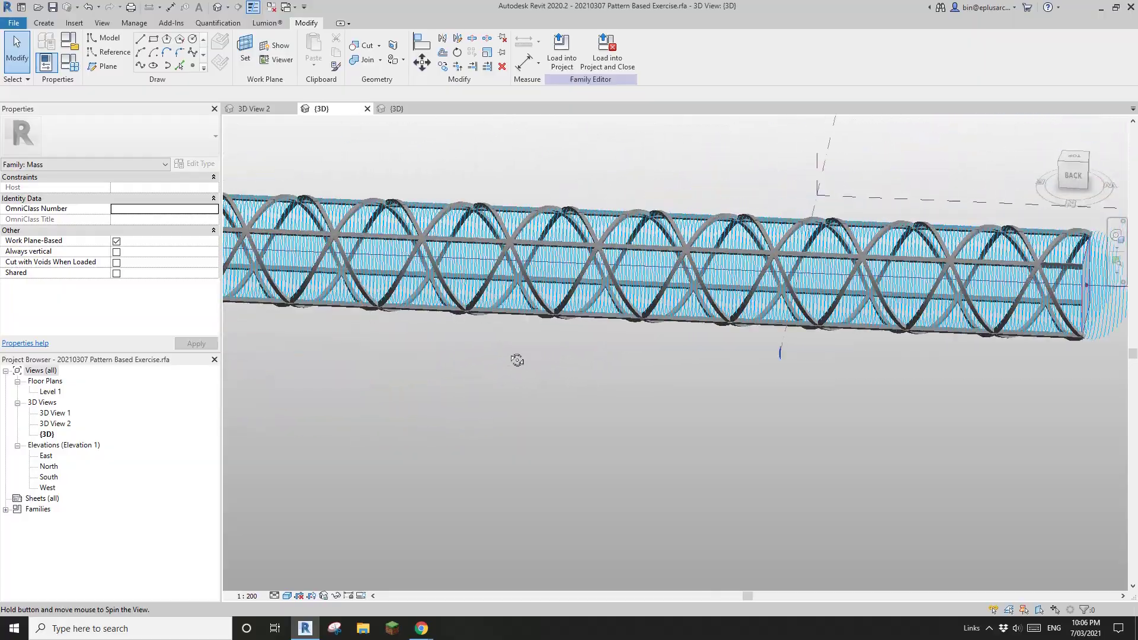
scroll(534, 297, up, 3)
click(690, 231)
shift+middle_drag(690, 231, 613, 205)
key(Escape)
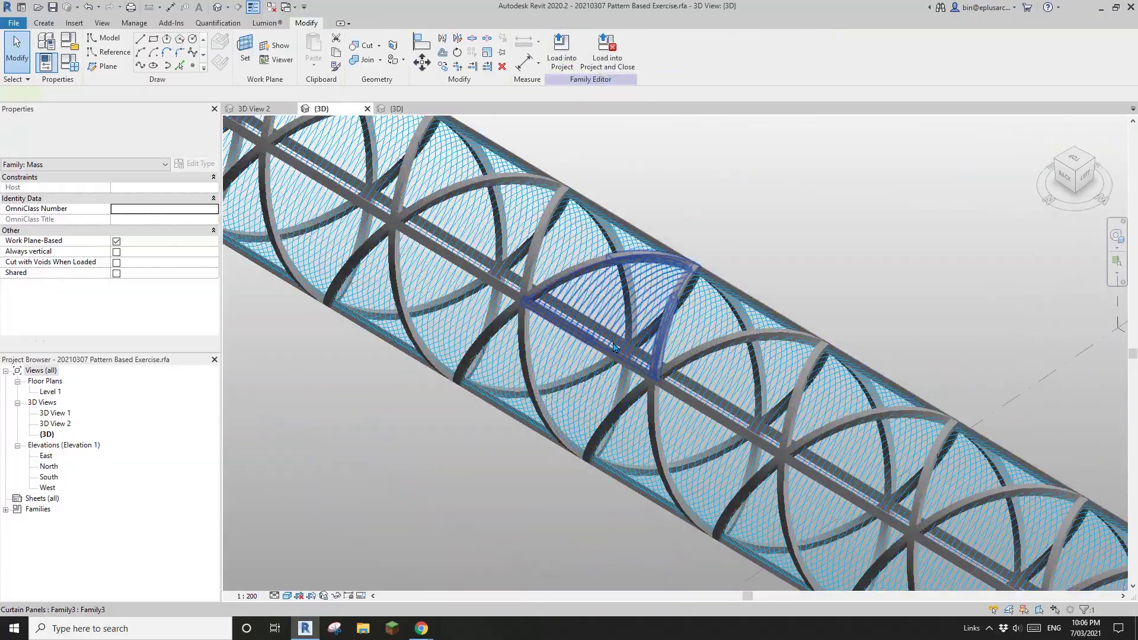
scroll(613, 347, down, 3)
shift+middle_drag(614, 347, 530, 400)
scroll(536, 399, up, 1)
scroll(651, 329, up, 1)
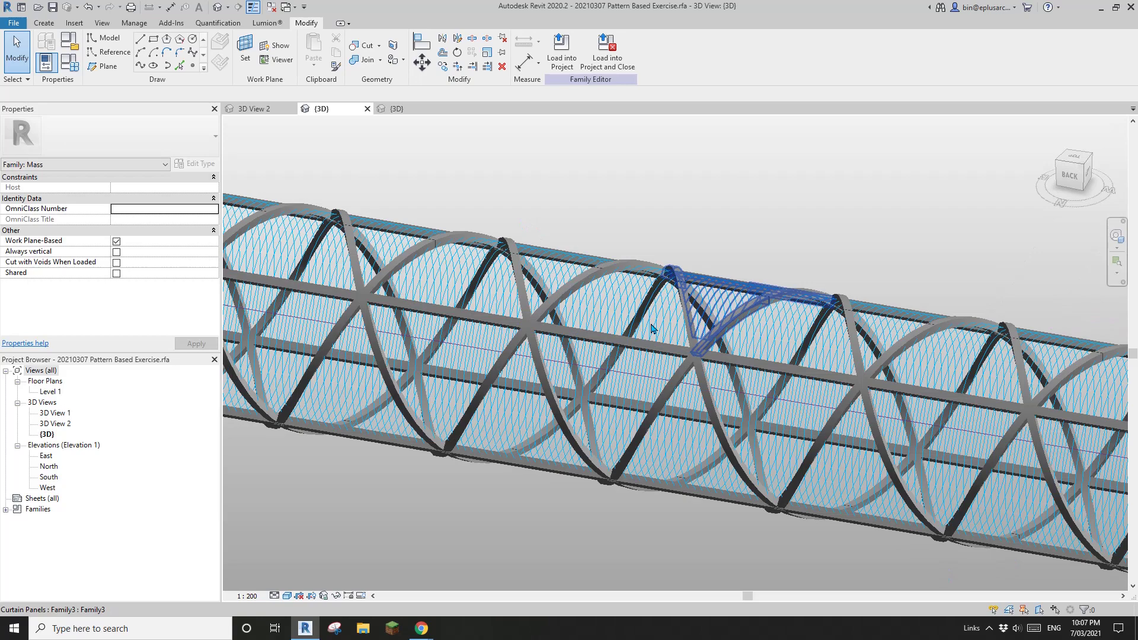
click(615, 311)
Step: Return to the Family3 panel and inspect the divided surface's U grid lines between the frame members
click(405, 110)
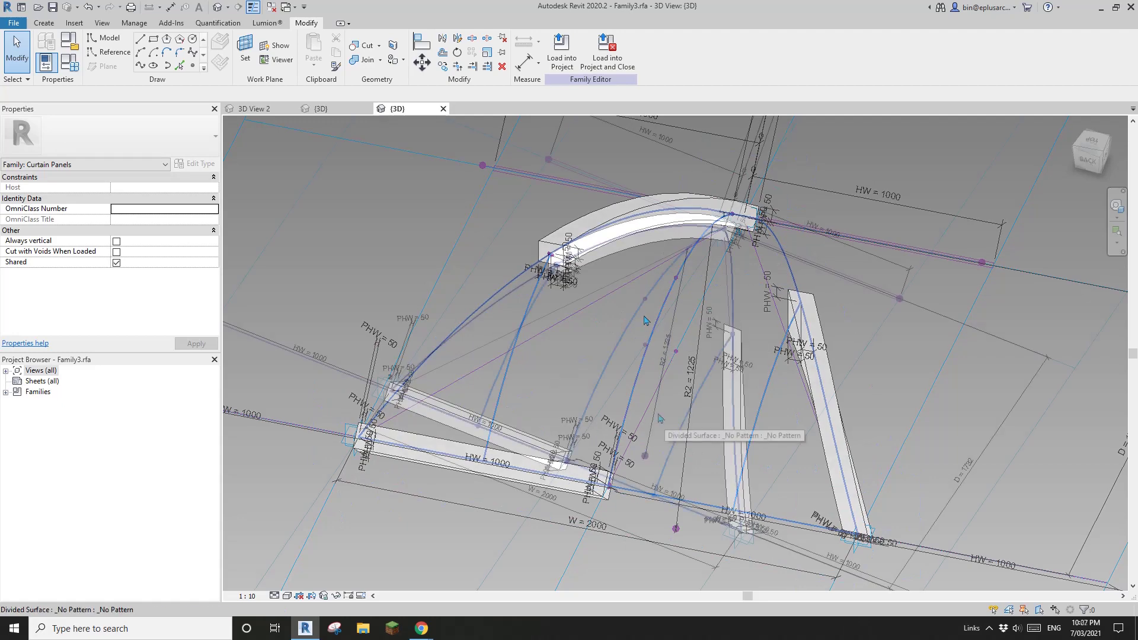
mouse_move(628, 415)
shift+middle_down()
mouse_move(617, 401)
mouse_move(612, 425)
mouse_move(635, 434)
shift+middle_up()
scroll(628, 421, up, 2)
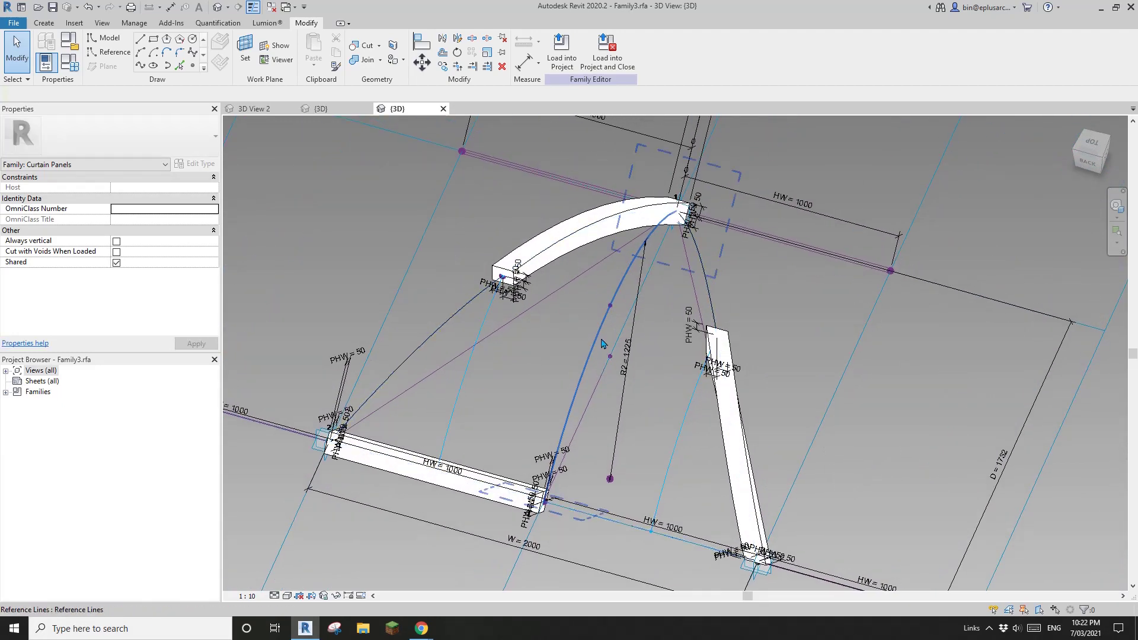
click(569, 387)
shift+middle_drag(569, 387, 558, 298)
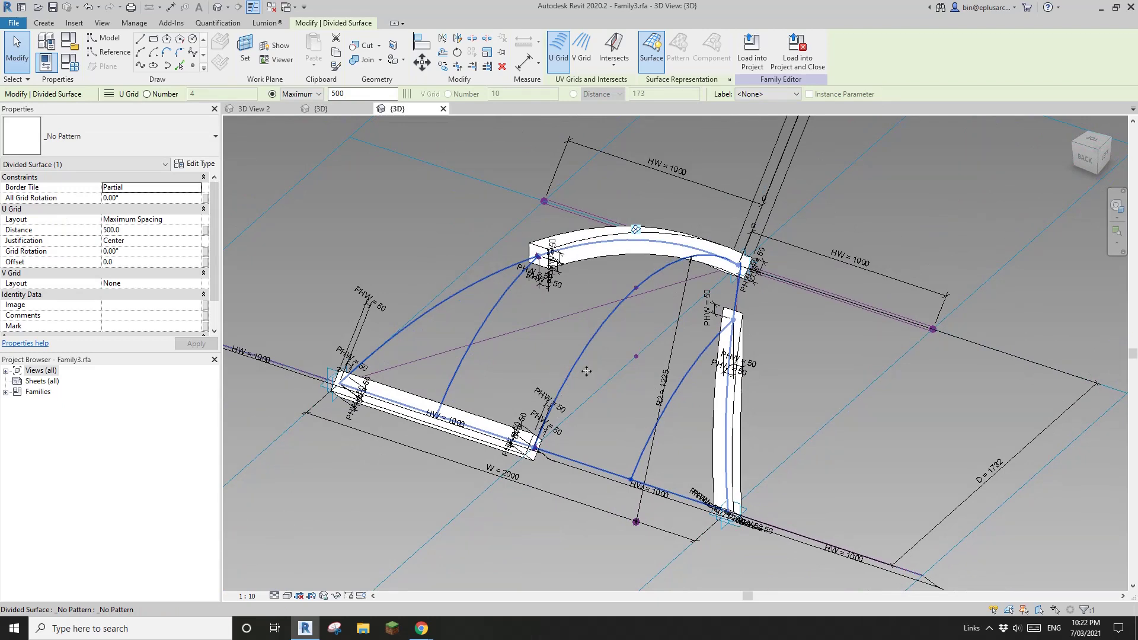
shift+middle_drag(586, 371, 609, 349)
Step: Study the curved ribs between the spiral frames in the Arganzuela Footbridge street view in Chrome, and return to Revit
mouse_move(425, 633)
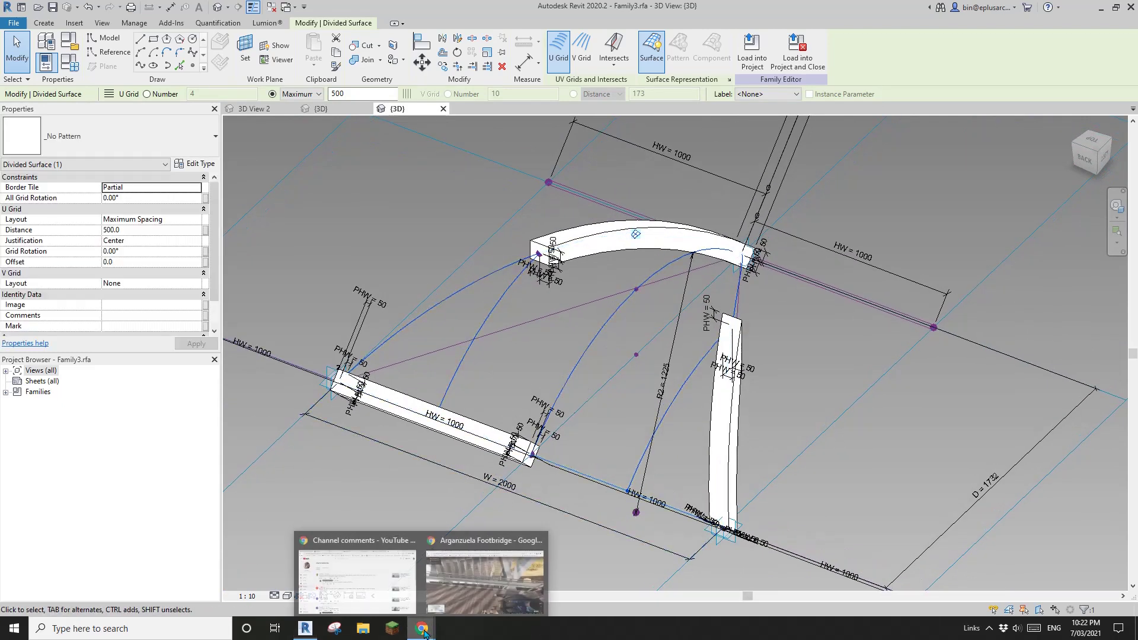
click(478, 578)
drag(521, 496, 619, 323)
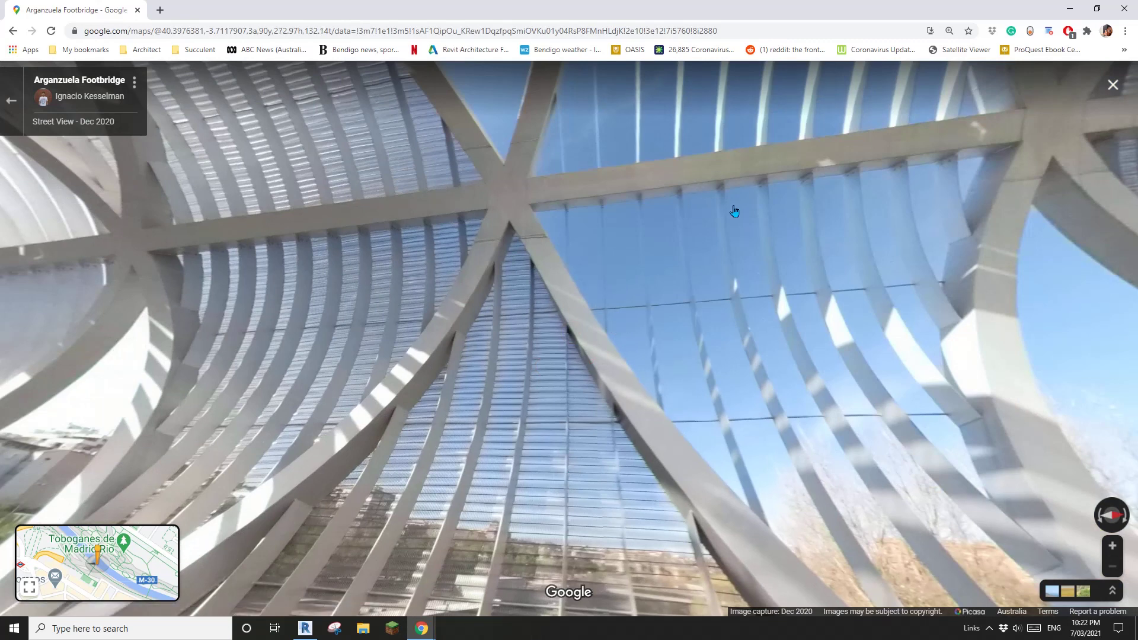
drag(829, 286, 770, 333)
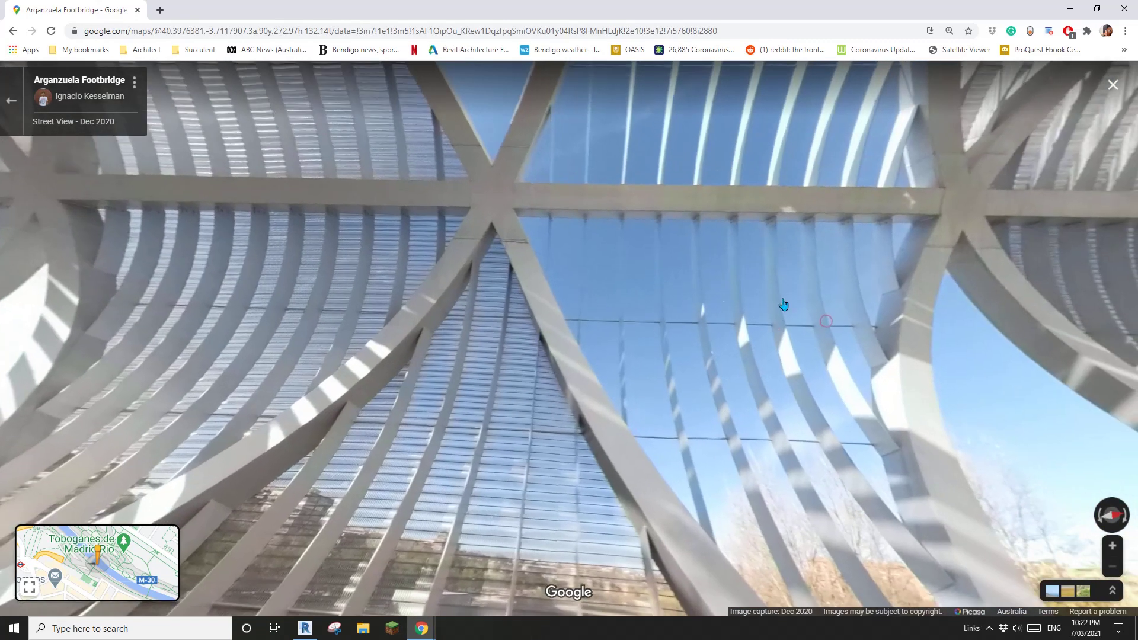
drag(823, 400, 803, 259)
drag(669, 297, 749, 361)
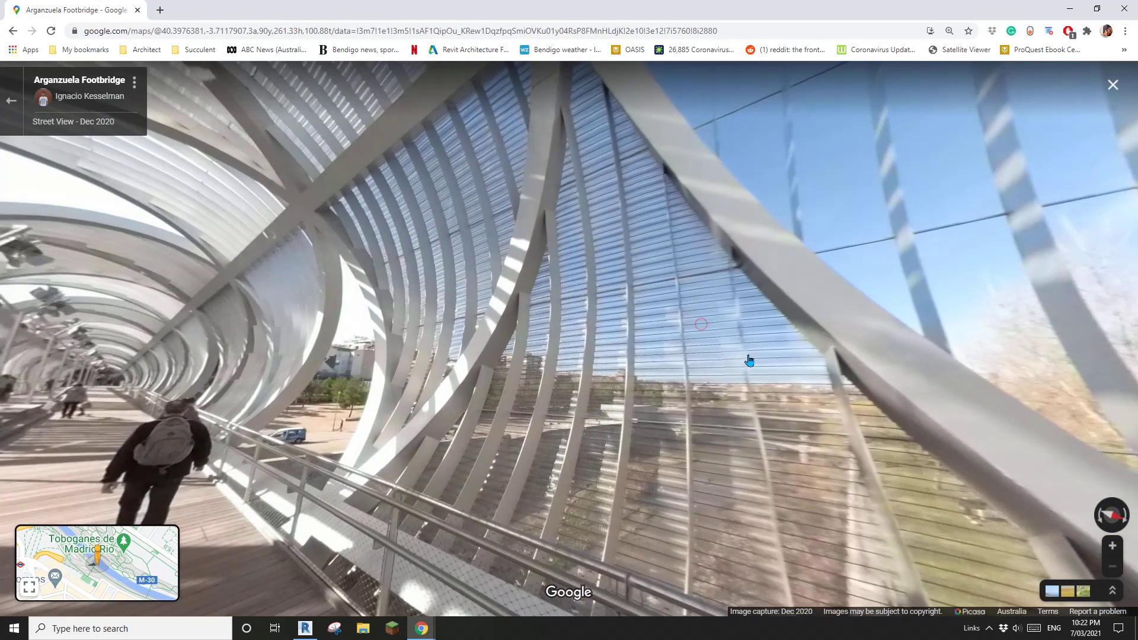
drag(664, 328, 703, 343)
click(305, 629)
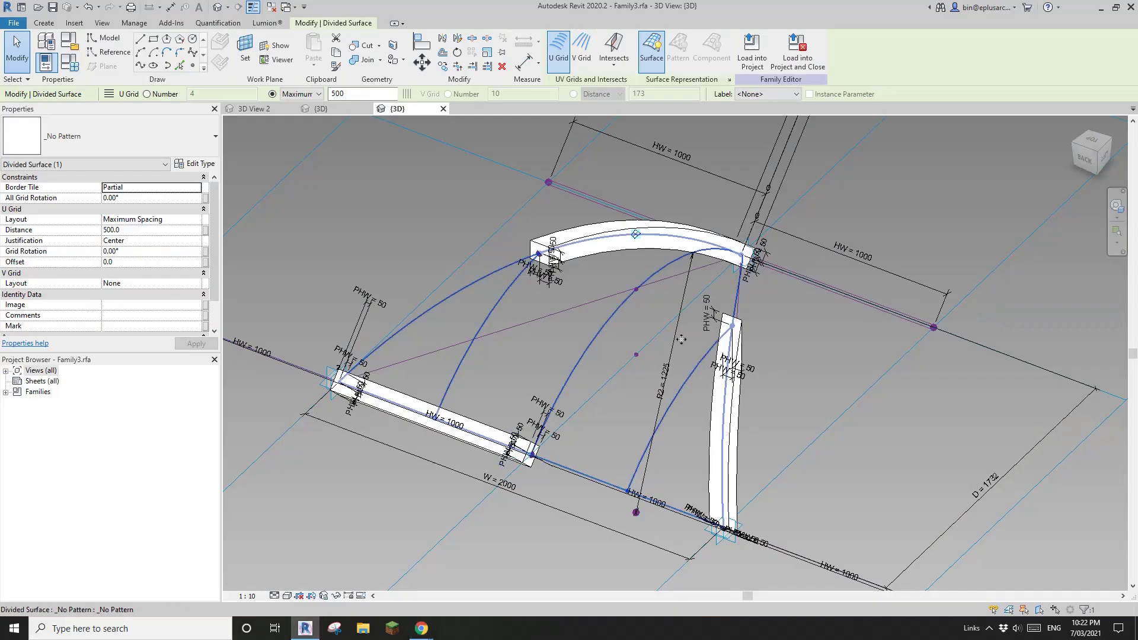
Step: Examine the divided surface and its curved grid lines from several angles relative to the panel's frame
scroll(539, 352, down, 2)
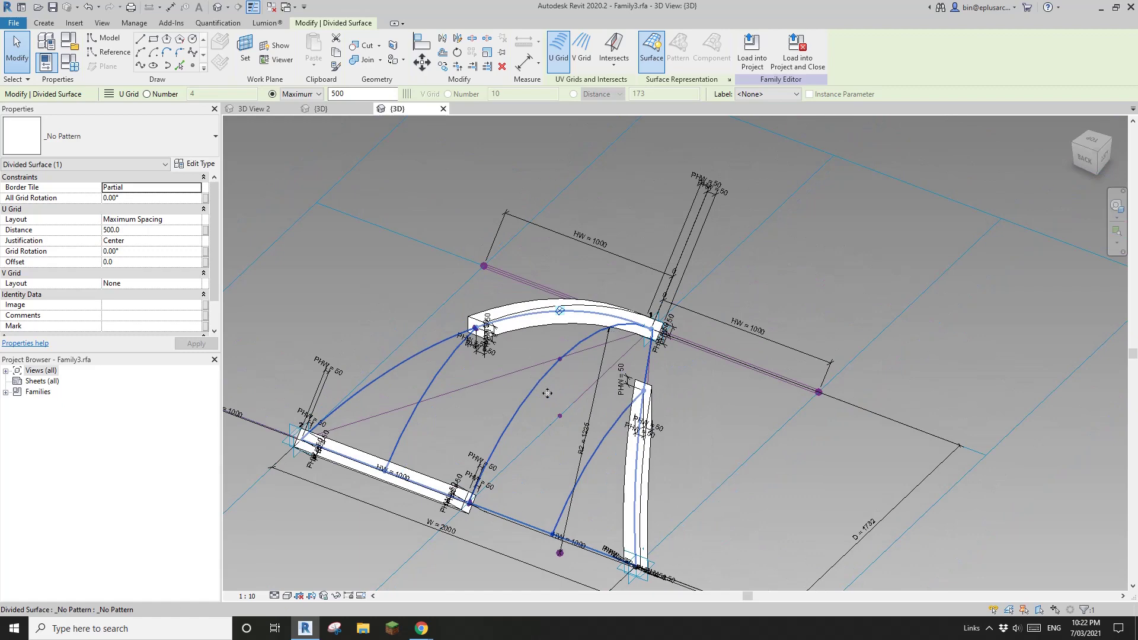
shift+middle_drag(547, 393, 642, 296)
key(Escape)
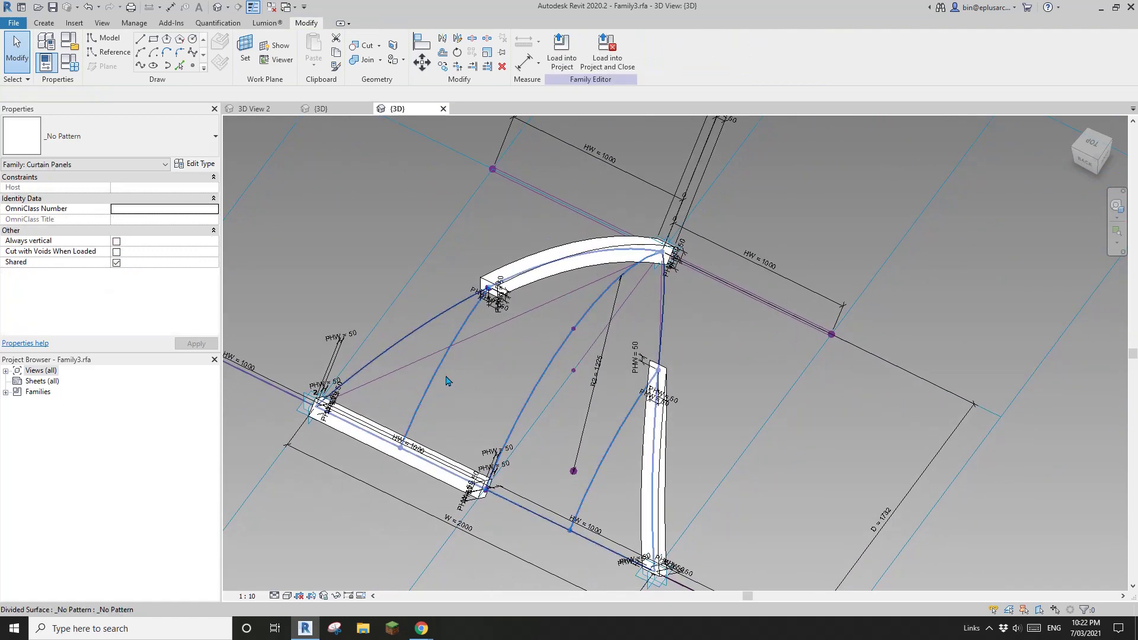
click(445, 378)
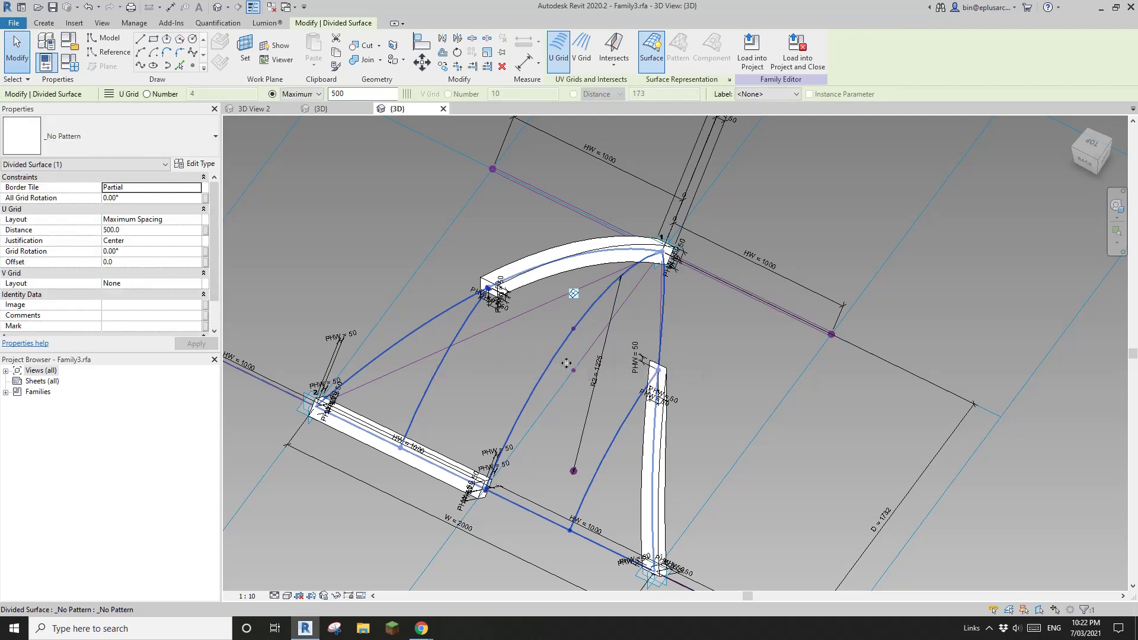
middle_drag(543, 386, 581, 397)
scroll(587, 407, up, 2)
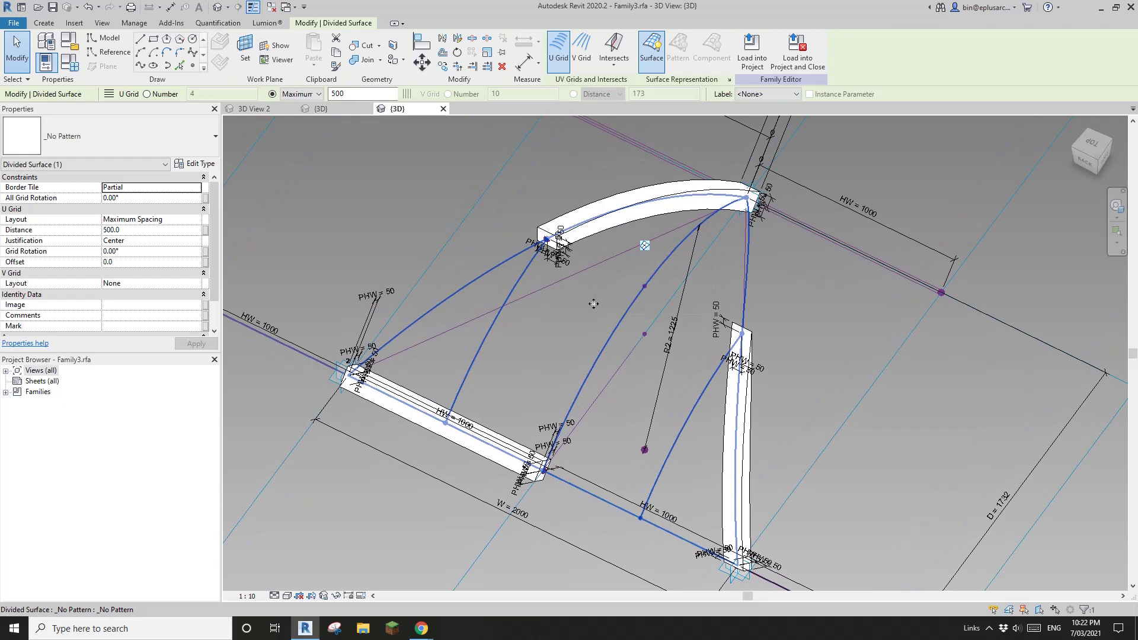
middle_drag(605, 361, 590, 348)
key(Escape)
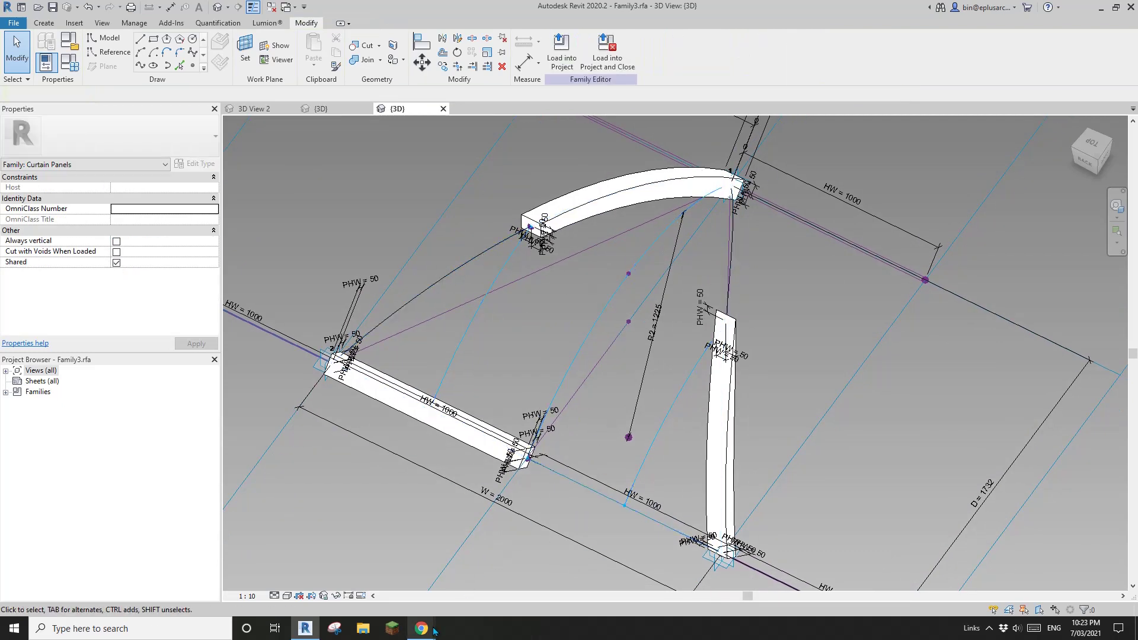
middle_drag(546, 423, 555, 434)
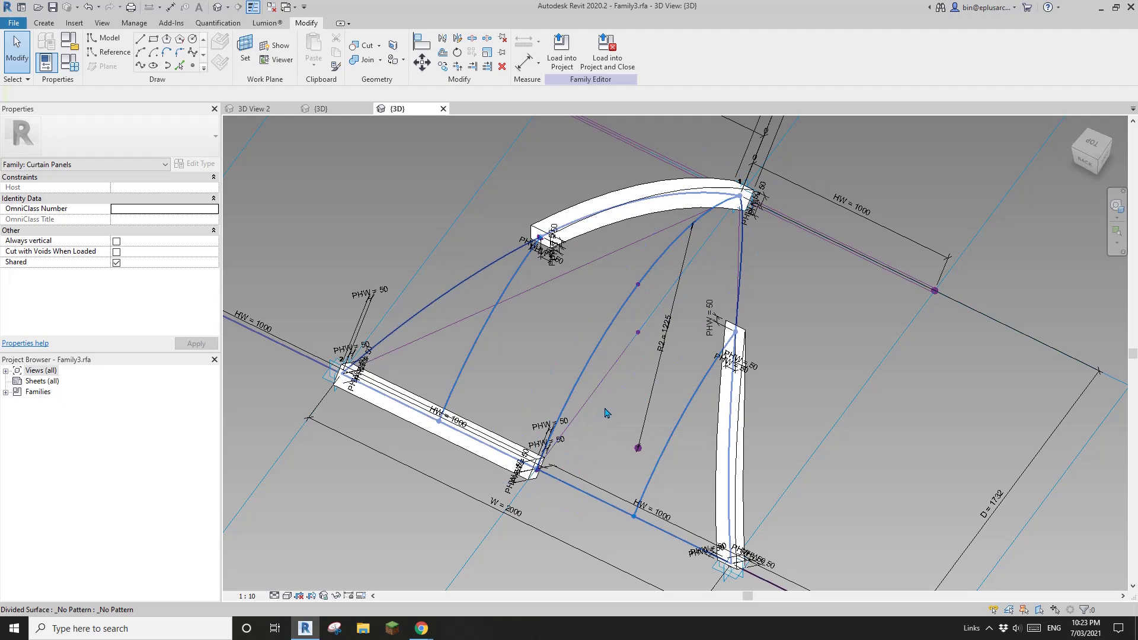
shift+middle_drag(599, 403, 578, 366)
middle_drag(605, 402, 586, 379)
scroll(630, 446, up, 1)
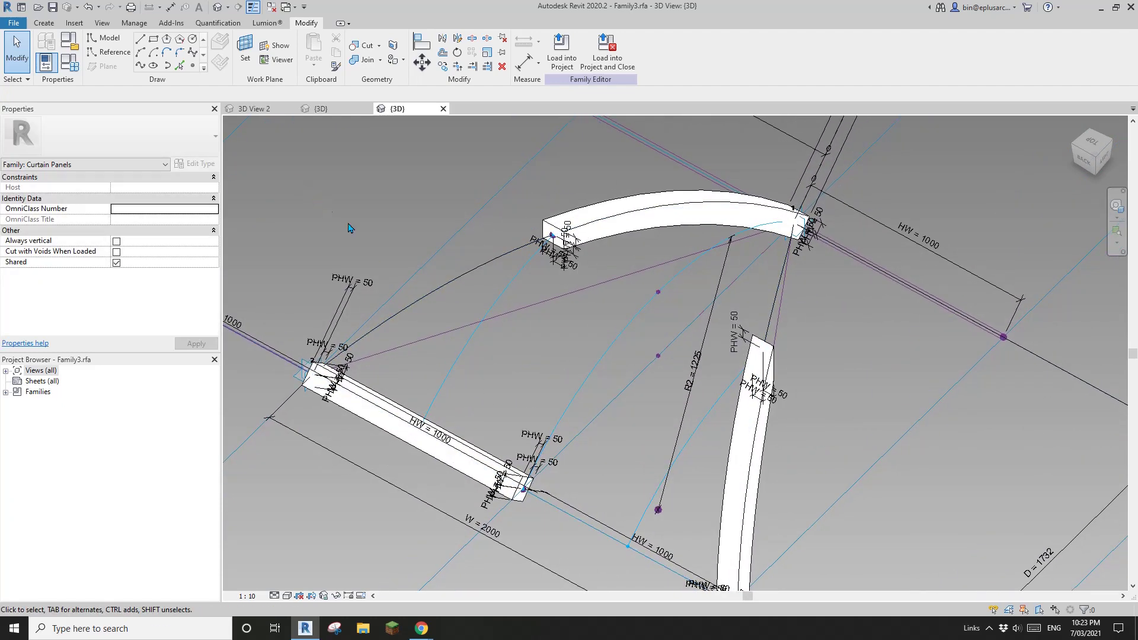
Step: Study how the curved ribs meet the spiral frame beams in the Arganzuela Footbridge street view in Chrome, and return to Revit
scroll(416, 284, down, 1)
shift+middle_drag(479, 317, 444, 246)
scroll(462, 292, up, 1)
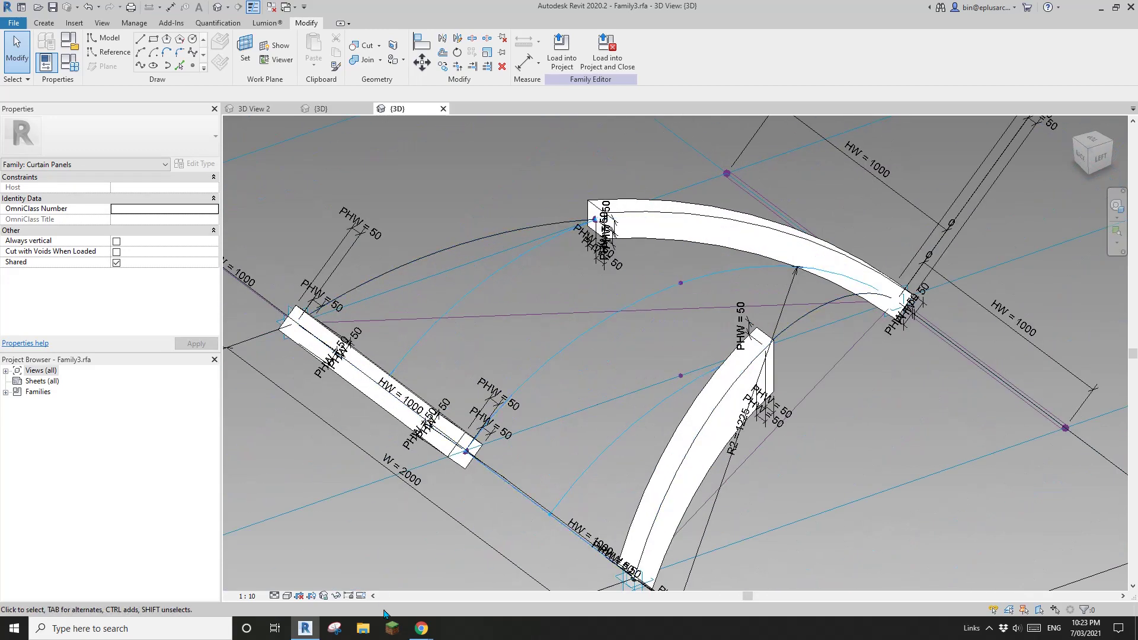
click(428, 626)
click(473, 578)
drag(687, 401, 829, 360)
drag(716, 404, 670, 424)
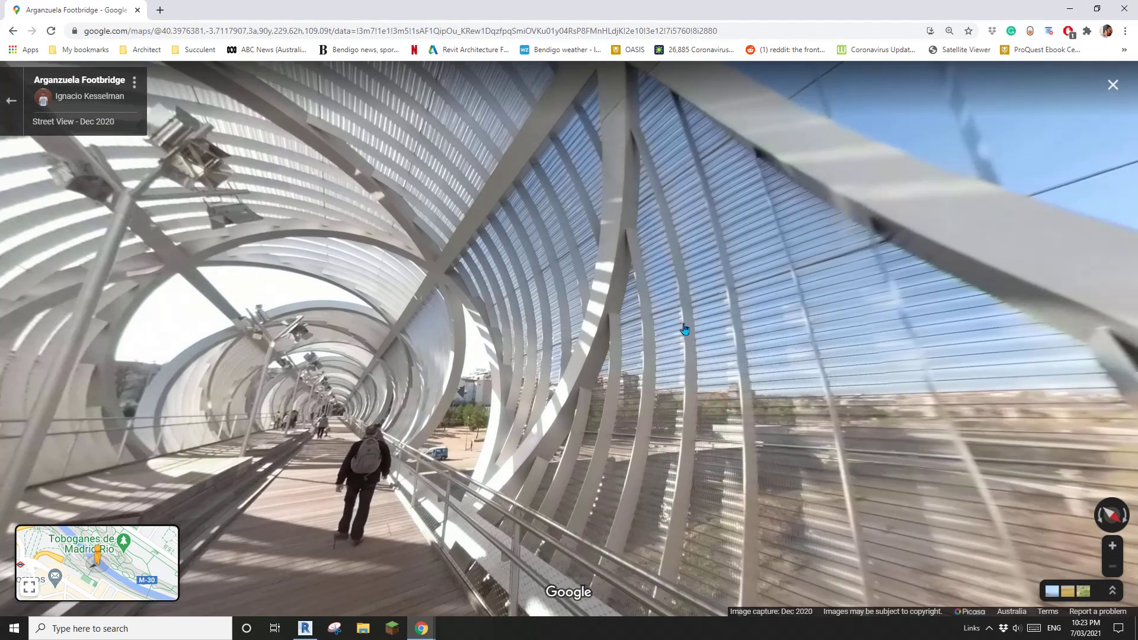
drag(710, 339, 670, 320)
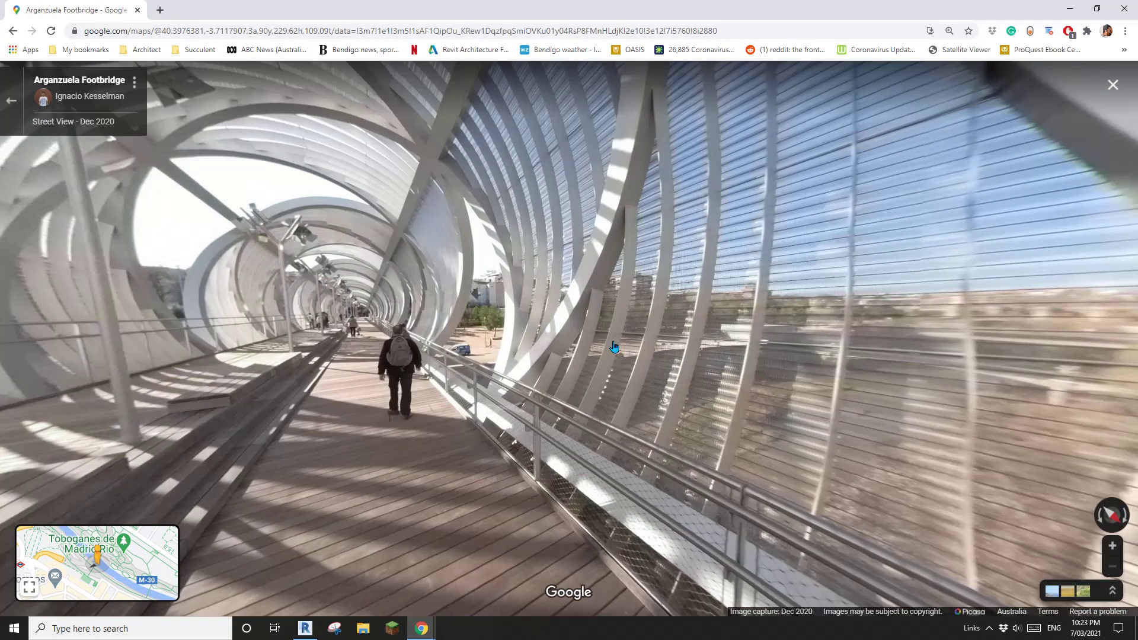
drag(551, 372, 508, 416)
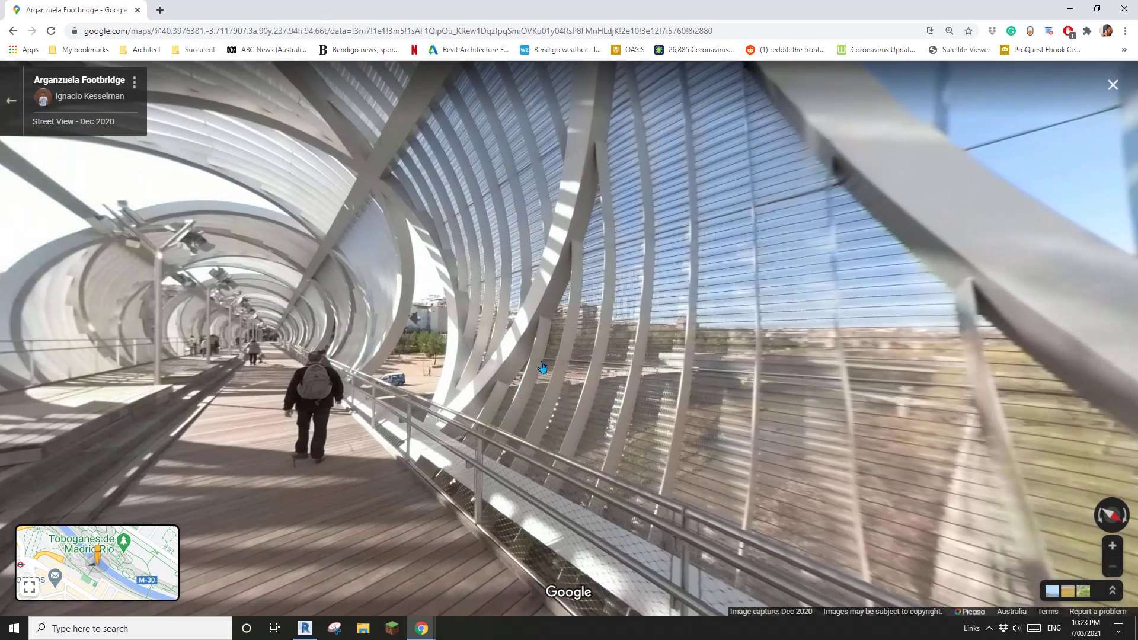
drag(631, 304, 610, 341)
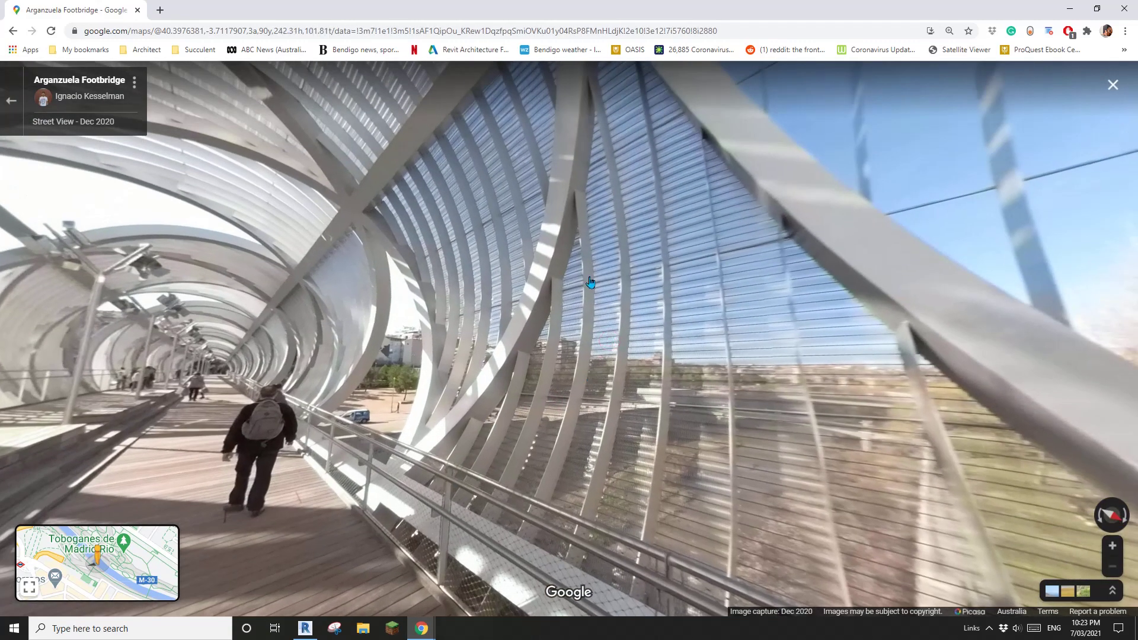
drag(591, 282, 600, 365)
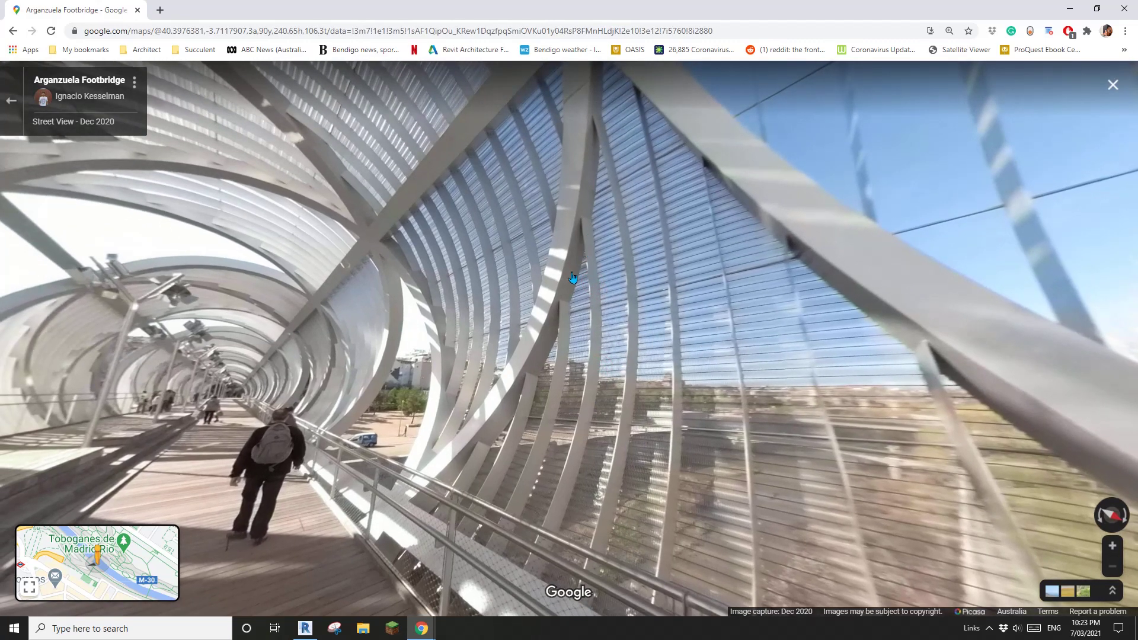
drag(573, 277, 584, 295)
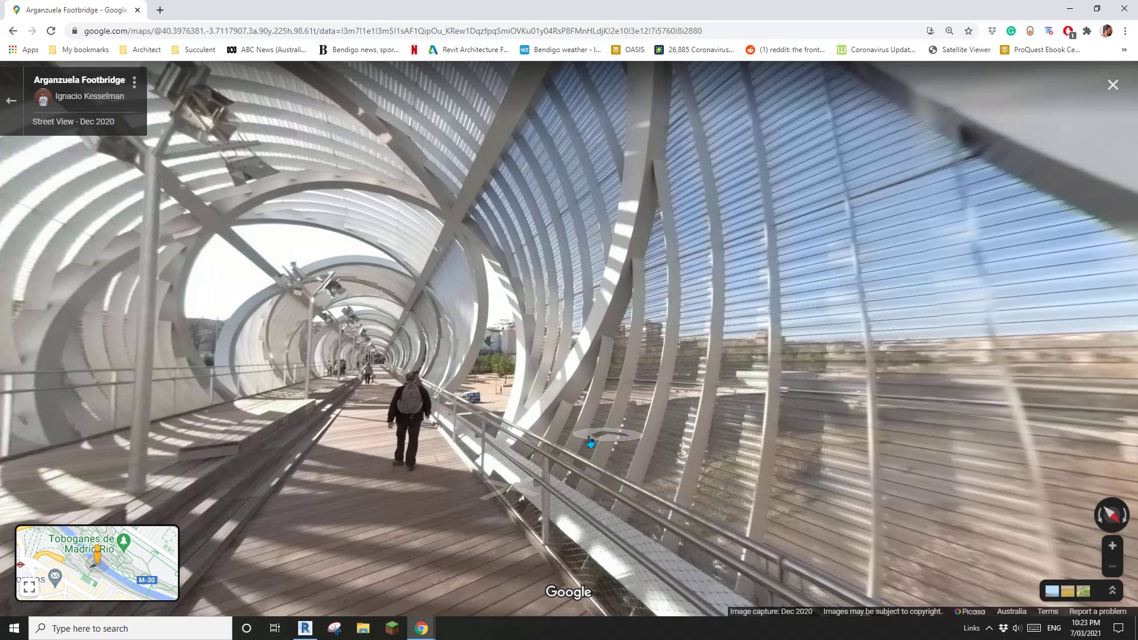
drag(589, 441, 639, 429)
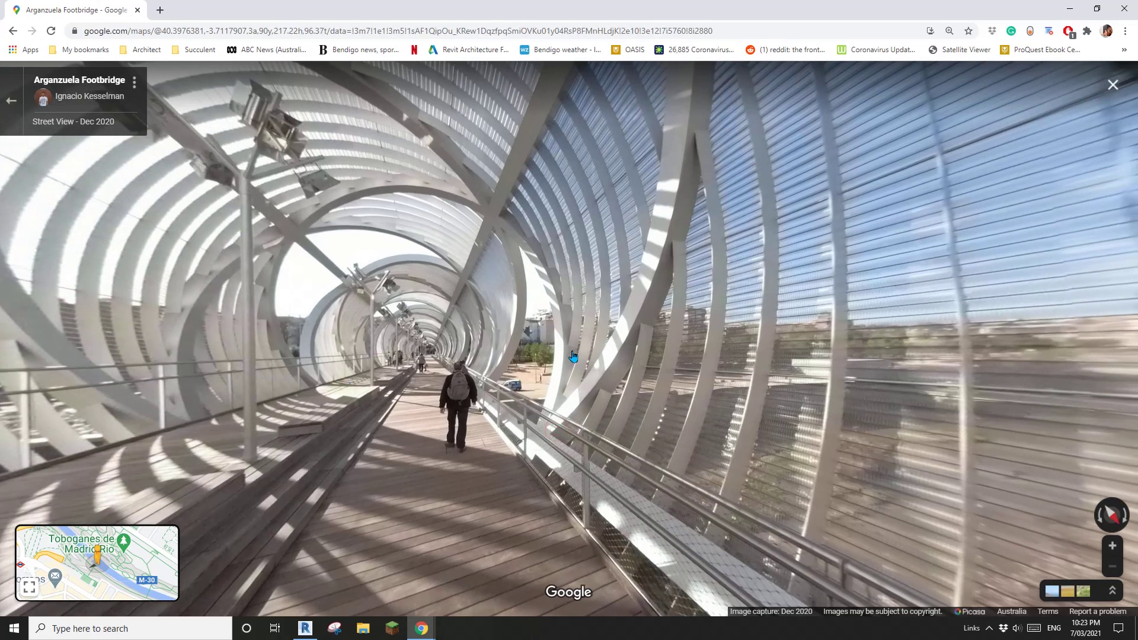
drag(573, 356, 554, 380)
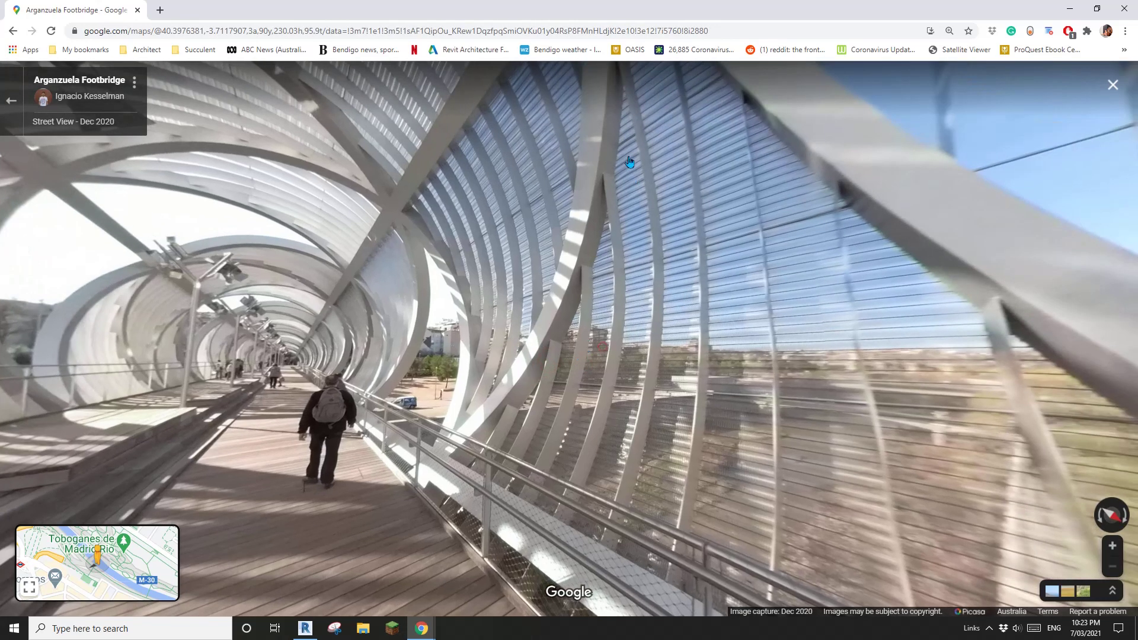
click(306, 629)
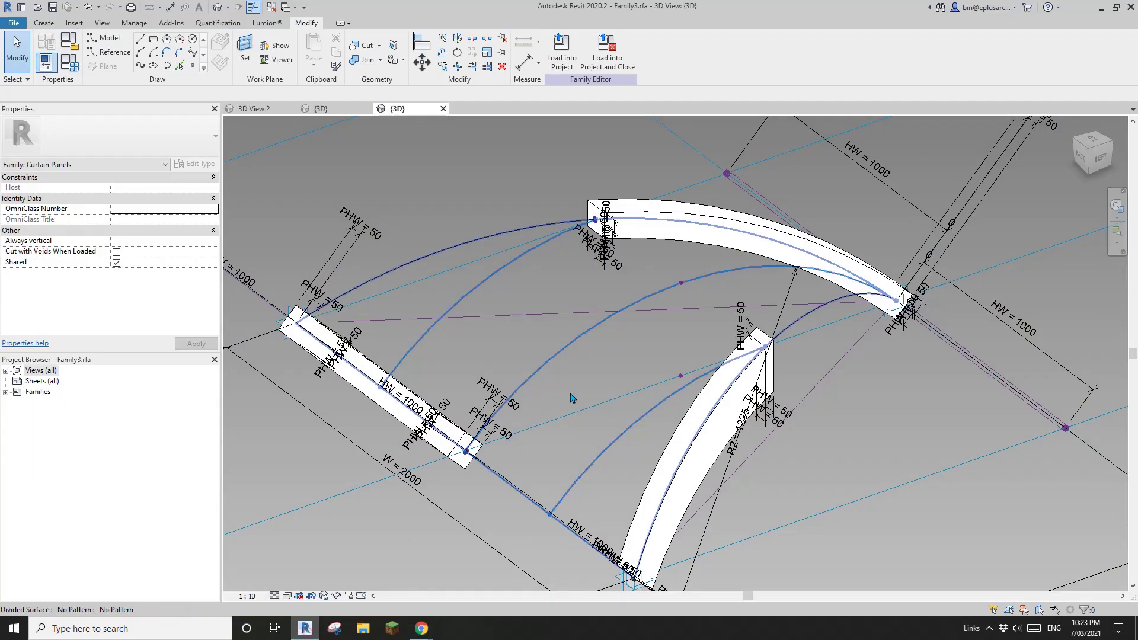
Step: Examine how the divided surface's curved grid lines run from the base reference line to the curved frame members
middle_drag(623, 386, 591, 448)
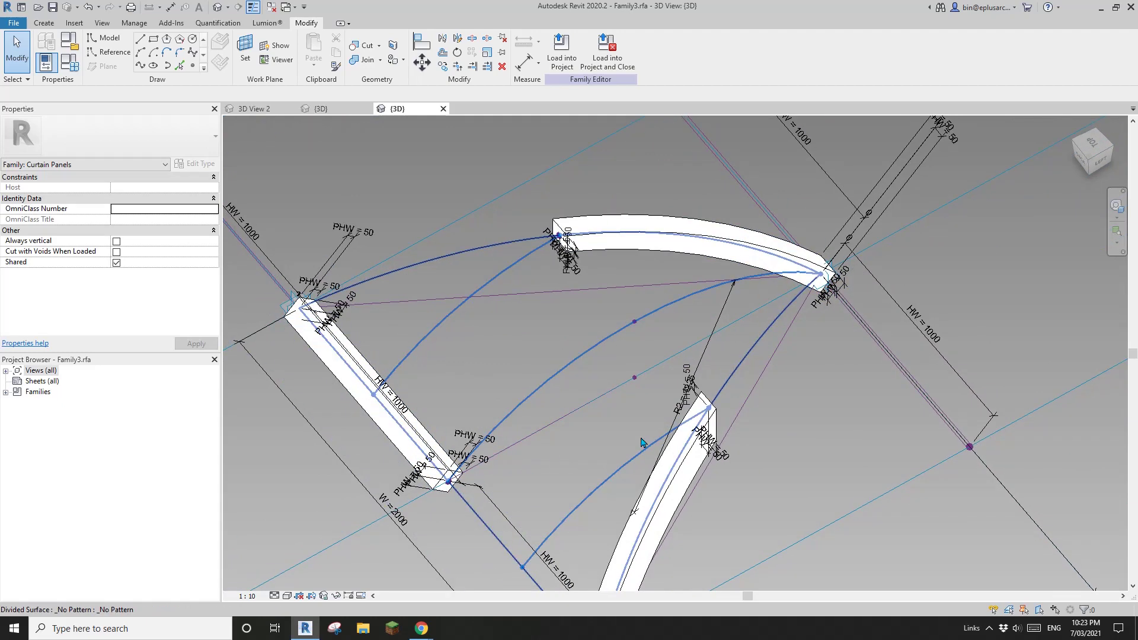
middle_drag(642, 442, 636, 356)
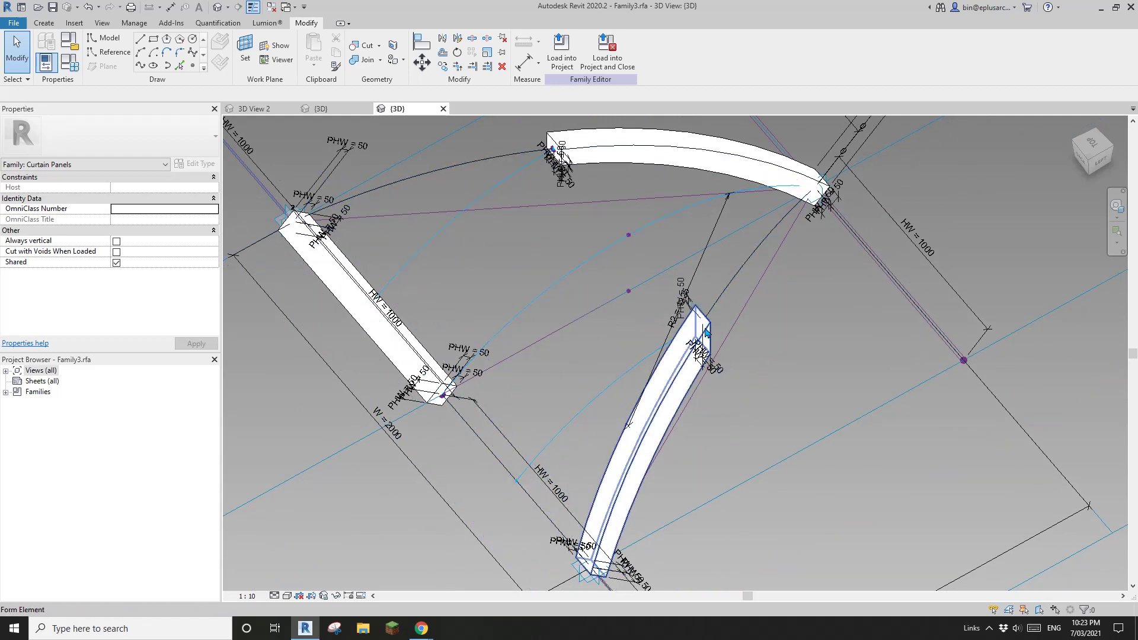
scroll(638, 352, down, 1)
middle_drag(527, 478, 559, 448)
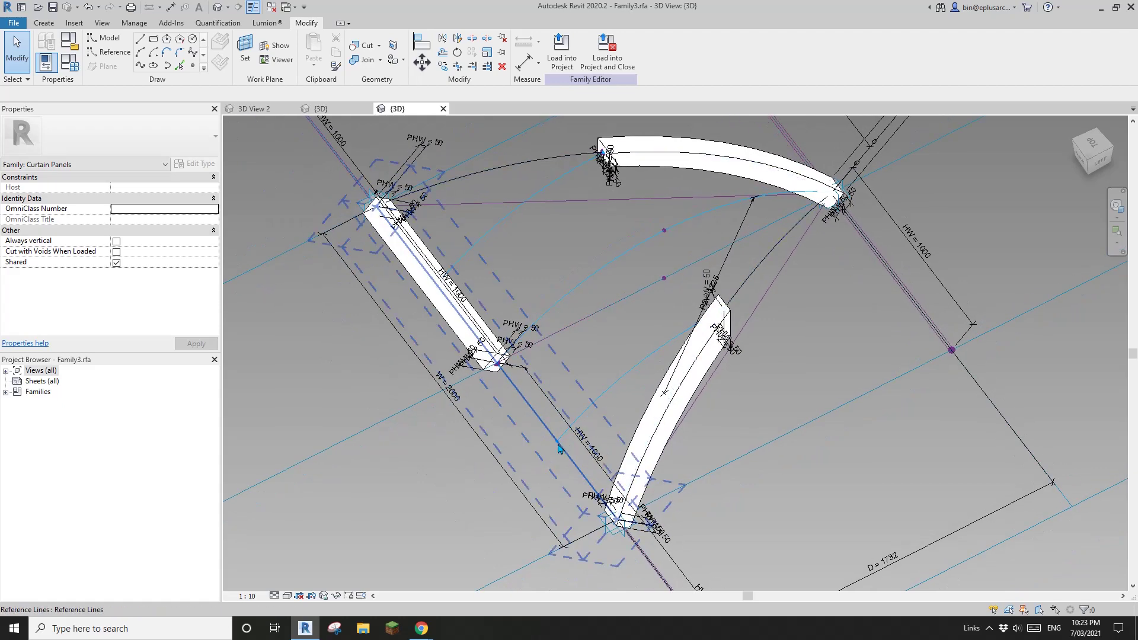
scroll(558, 449, up, 1)
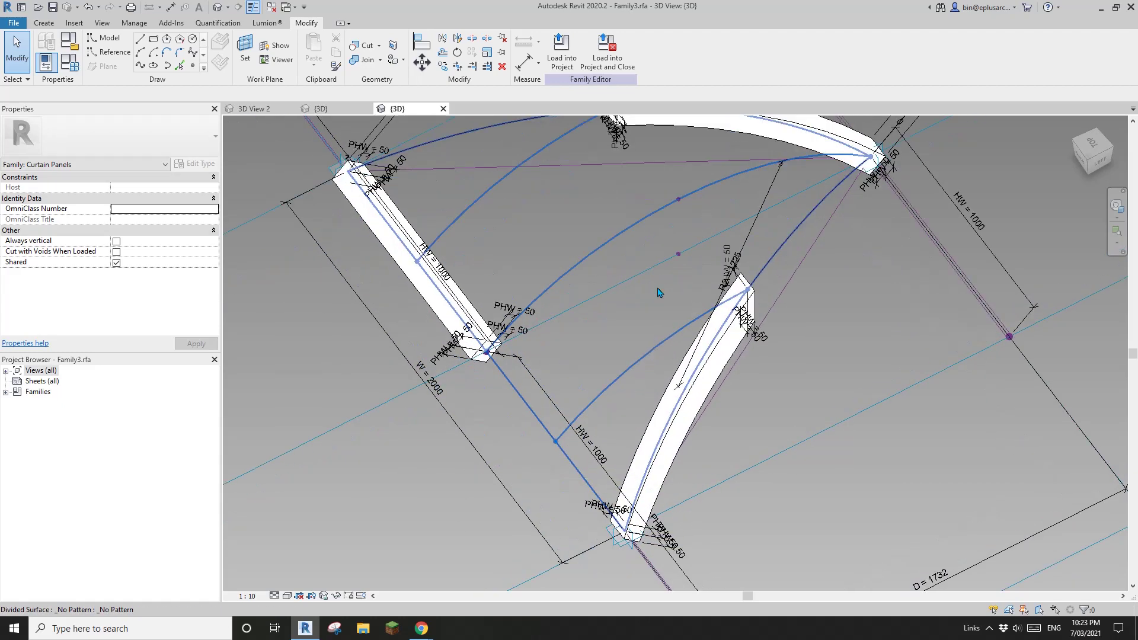
scroll(675, 261, down, 1)
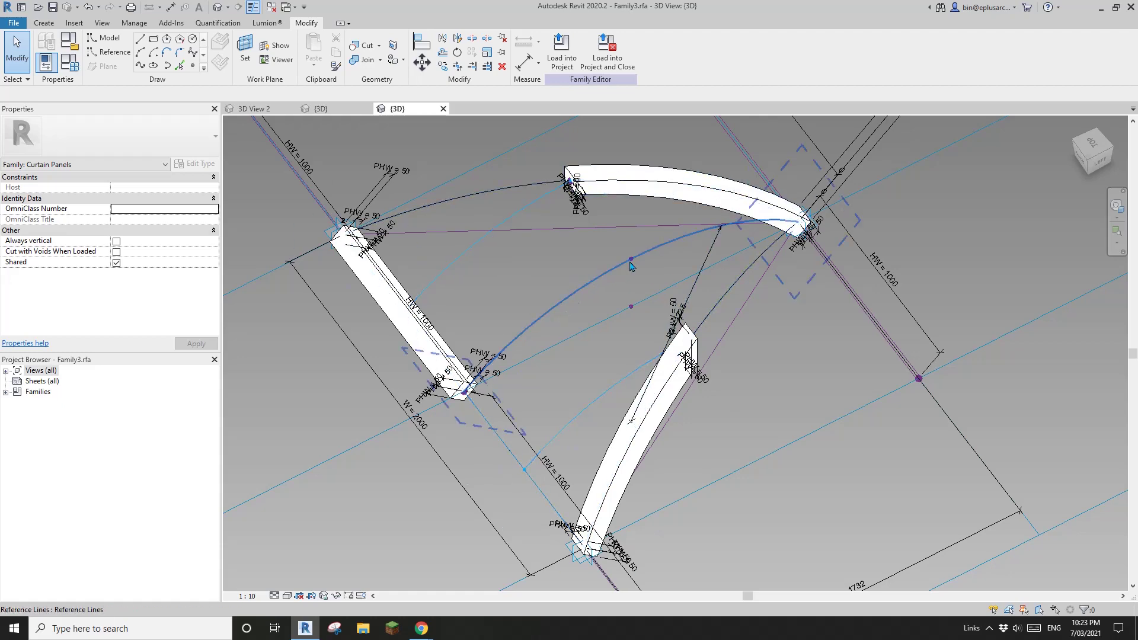
scroll(634, 296, down, 2)
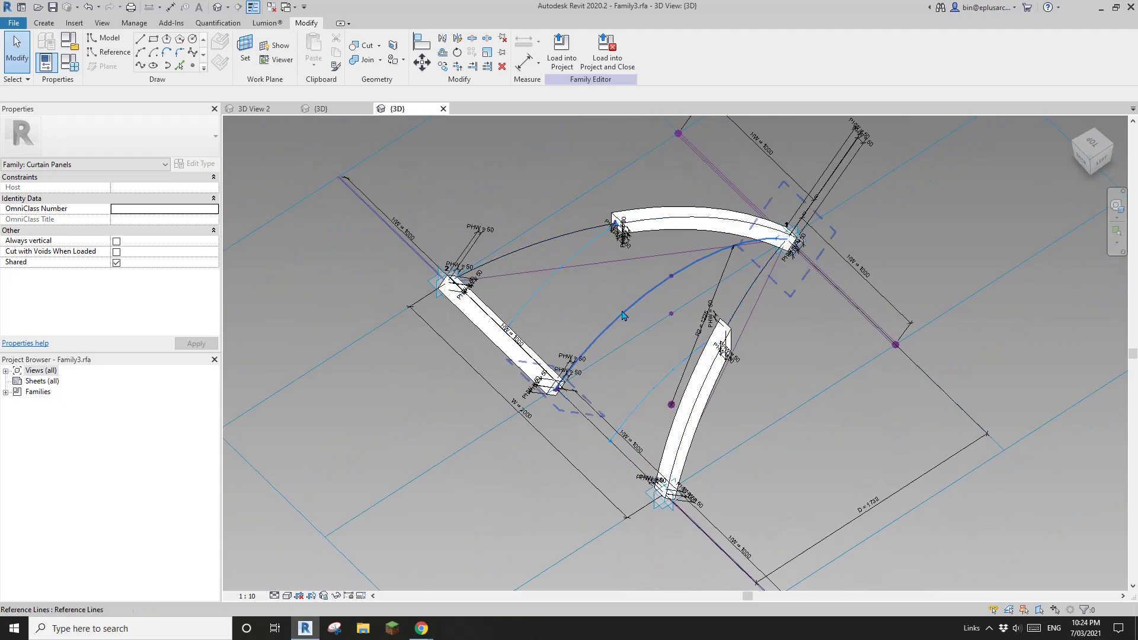
middle_drag(623, 311, 622, 333)
Step: Create a new family from the Metric Generic Model Adaptive.rft template
click(21, 27)
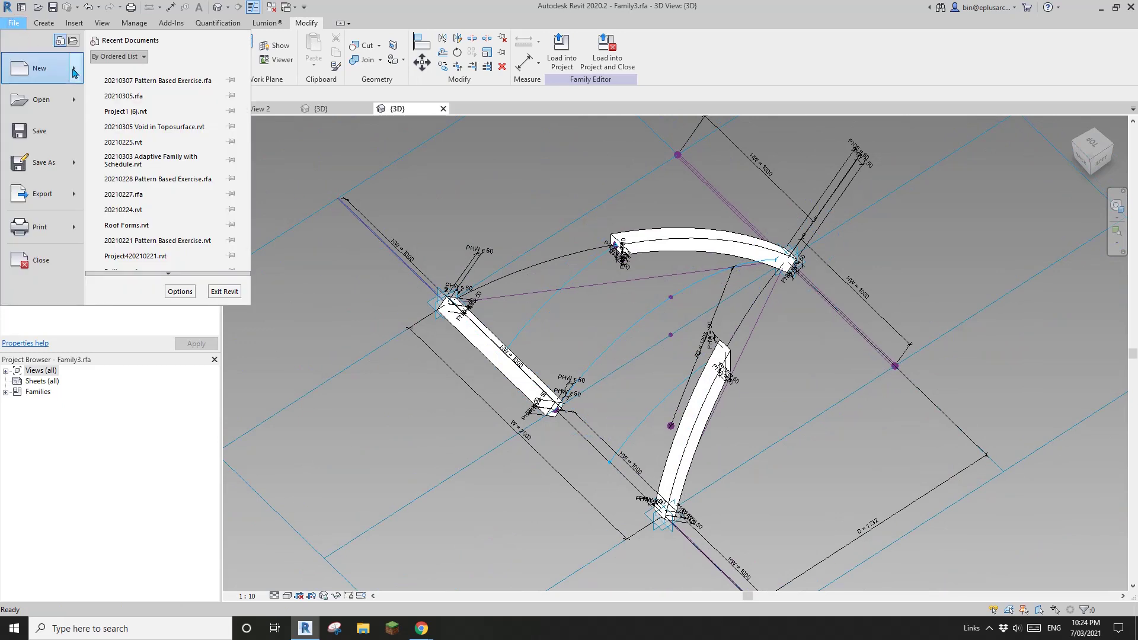
mouse_move(30, 123)
click(119, 237)
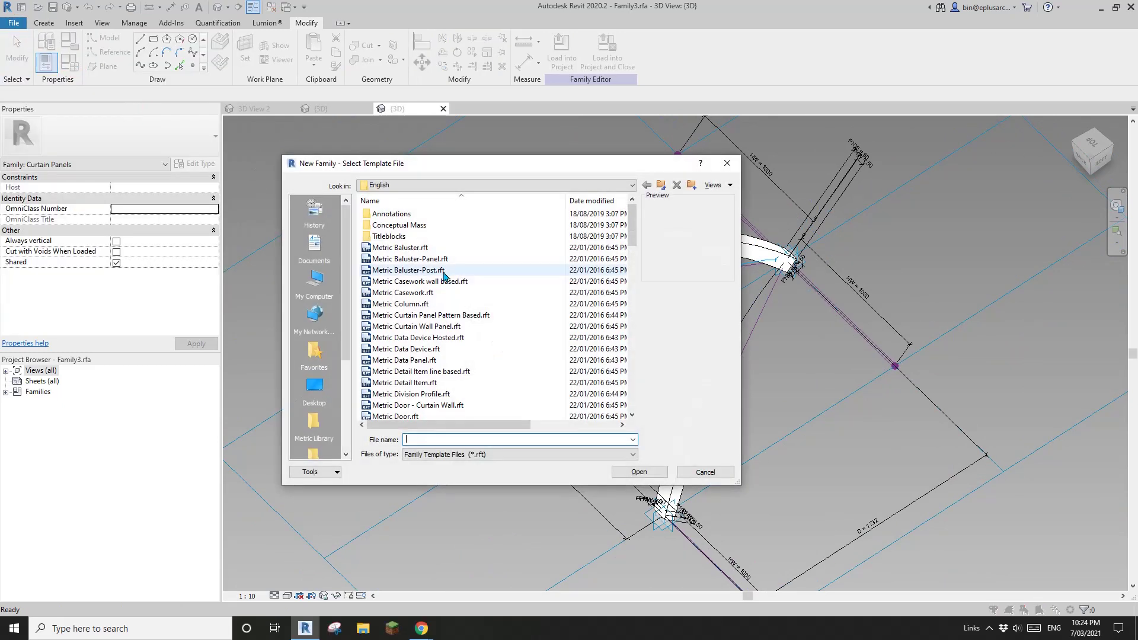
scroll(538, 325, down, 5)
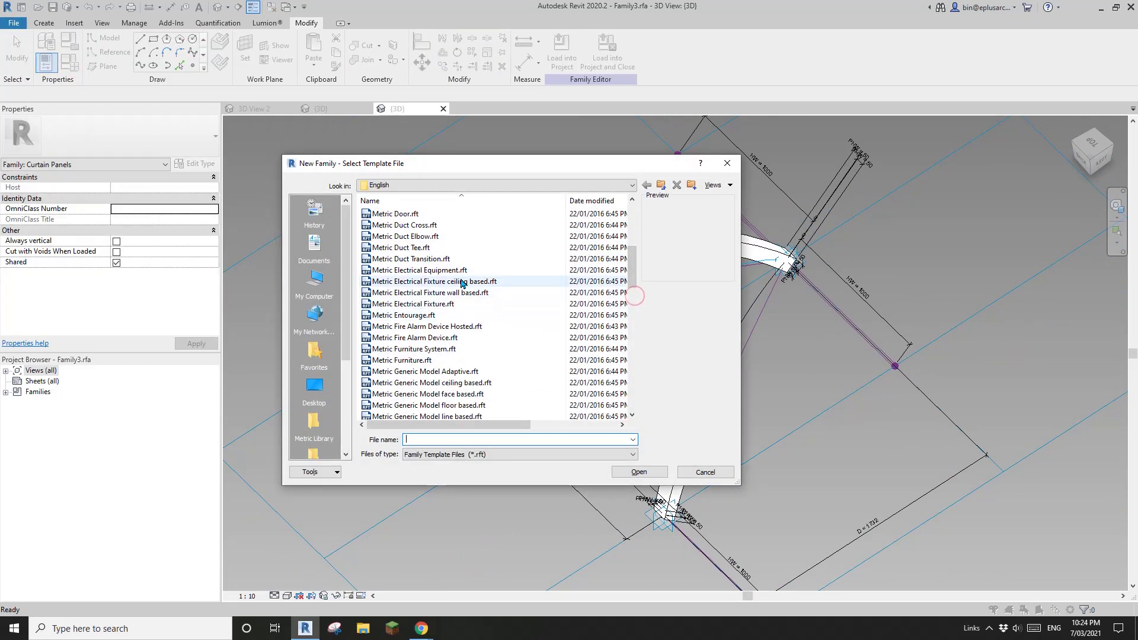
click(462, 372)
click(645, 474)
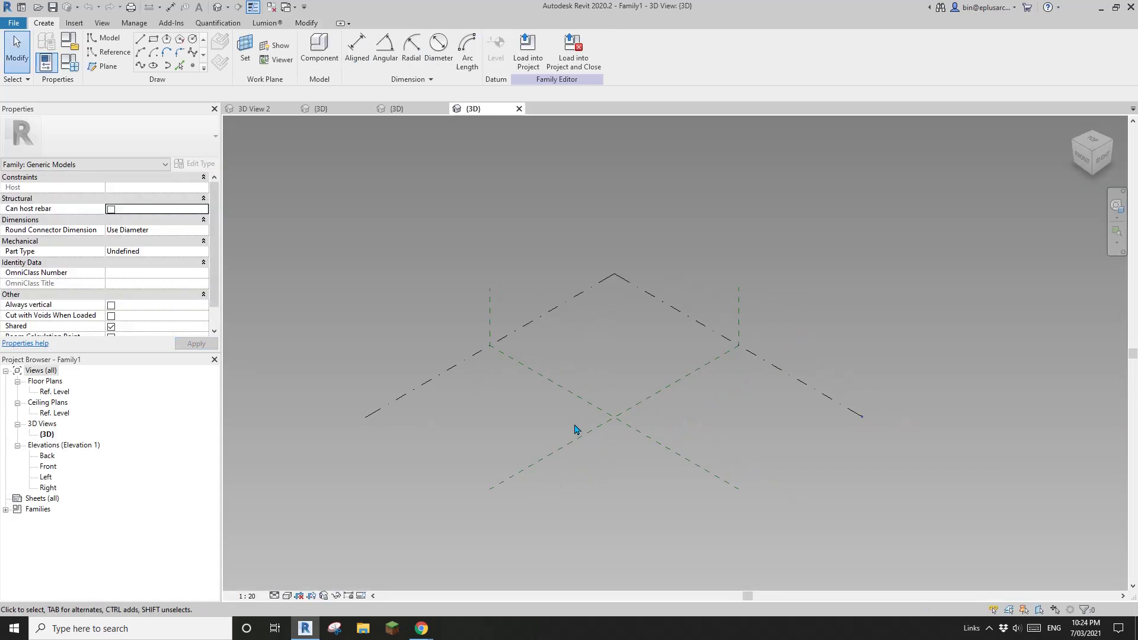
Step: Place two reference points on the reference level, one on either side of the centre, and make them adaptive
shift+middle_drag(577, 427, 401, 231)
click(192, 66)
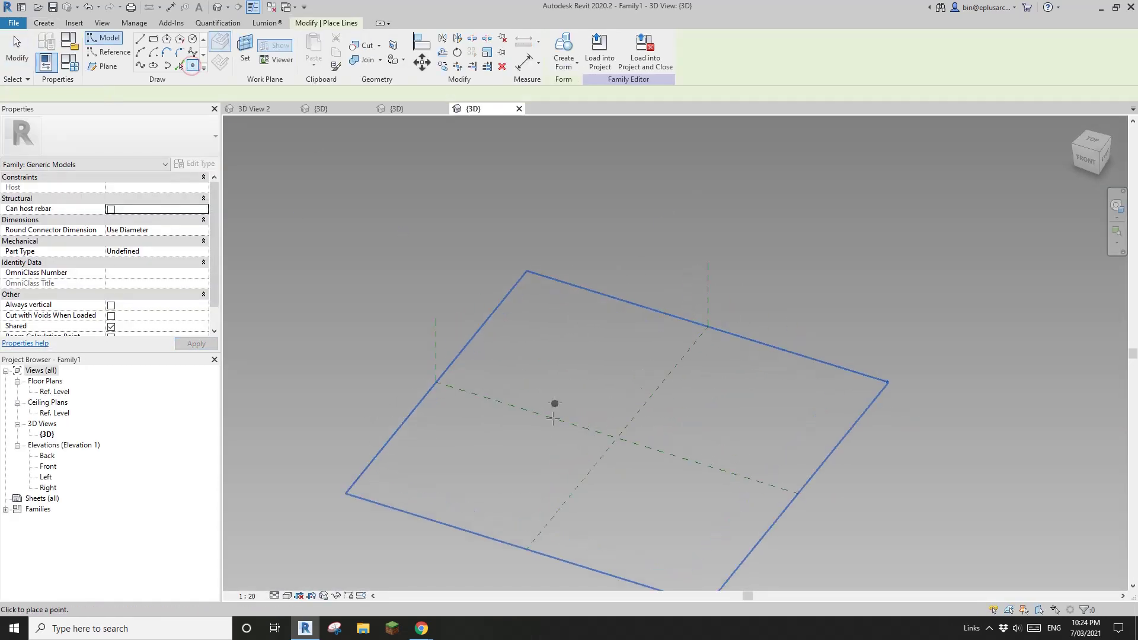
click(711, 422)
key(Escape)
key(Escape)
drag(378, 364, 765, 505)
click(619, 52)
scroll(670, 433, up, 3)
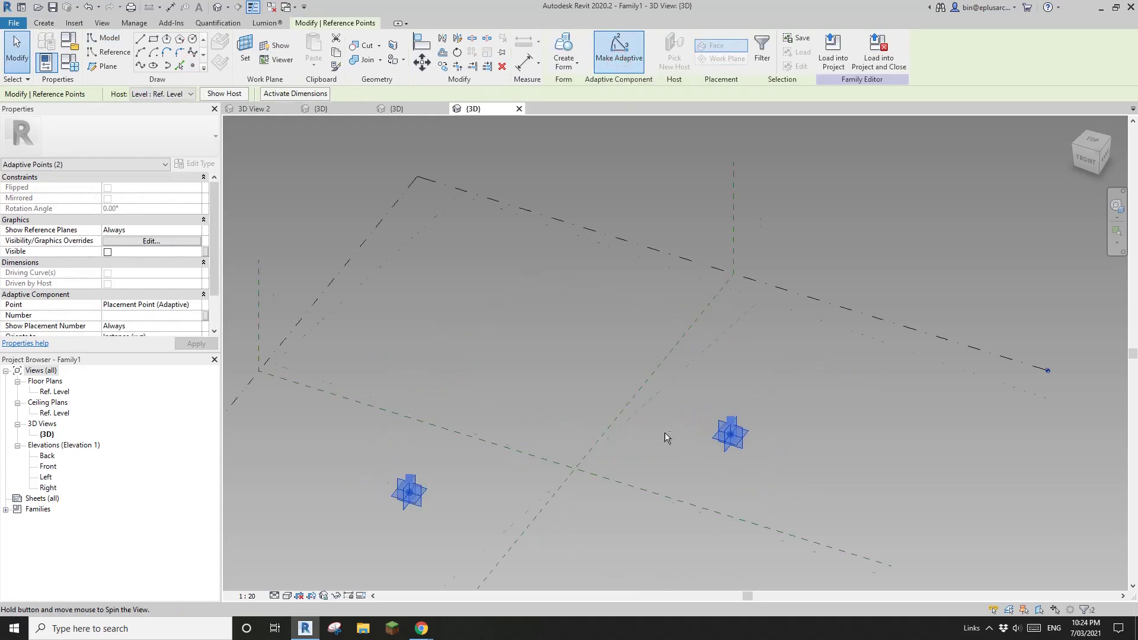
click(153, 67)
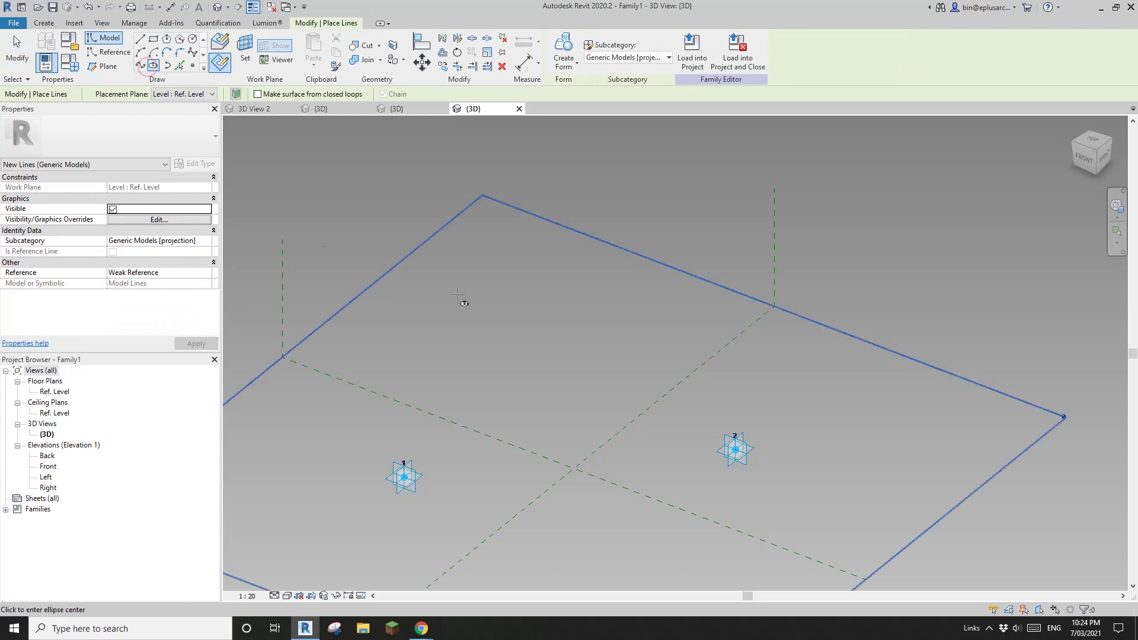
key(Escape)
key(Escape)
Step: Connect the two adaptive points with a spline through points and make it a reference line
key(z)
key(f)
drag(336, 293, 786, 441)
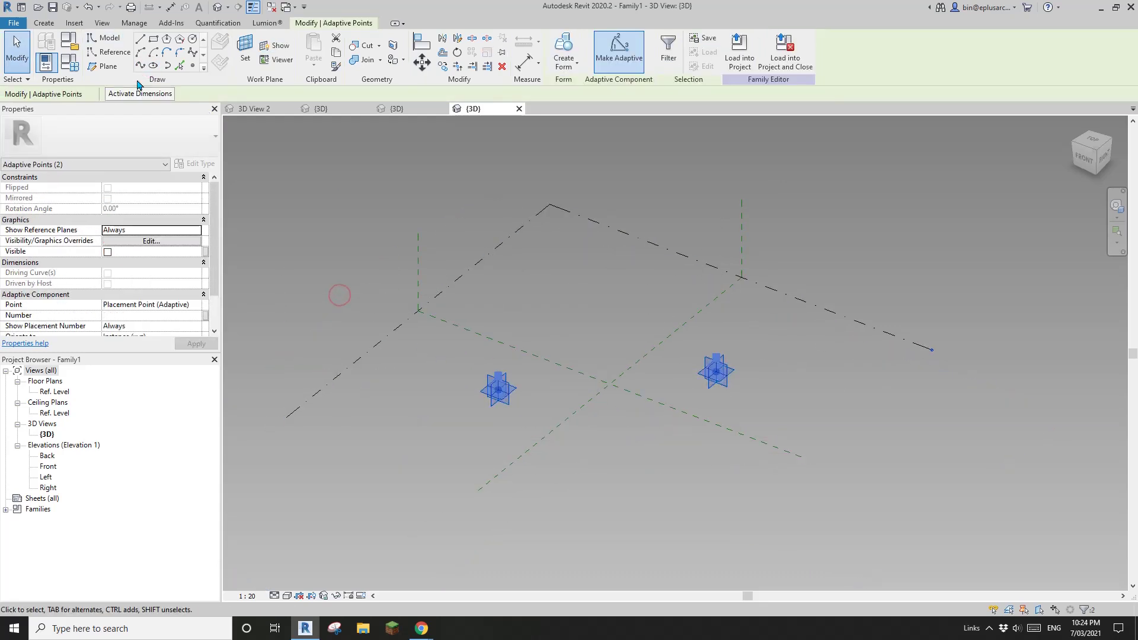
click(140, 66)
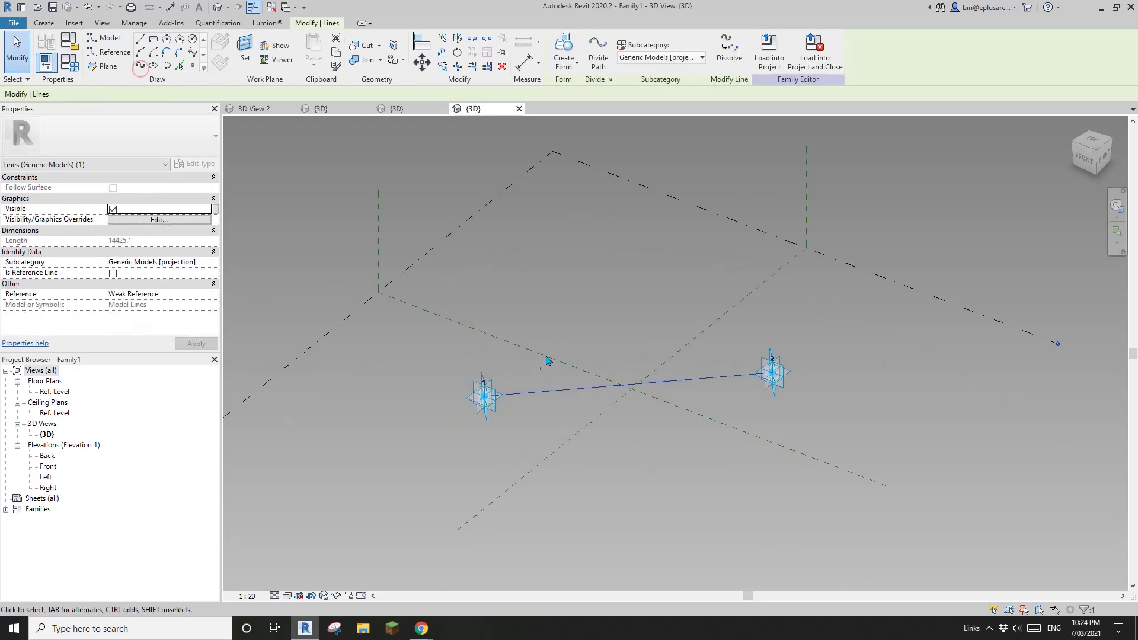
click(111, 274)
click(634, 322)
Step: Place a reference point near the middle of the reference line, drawing on face
shift+middle_drag(632, 377, 599, 354)
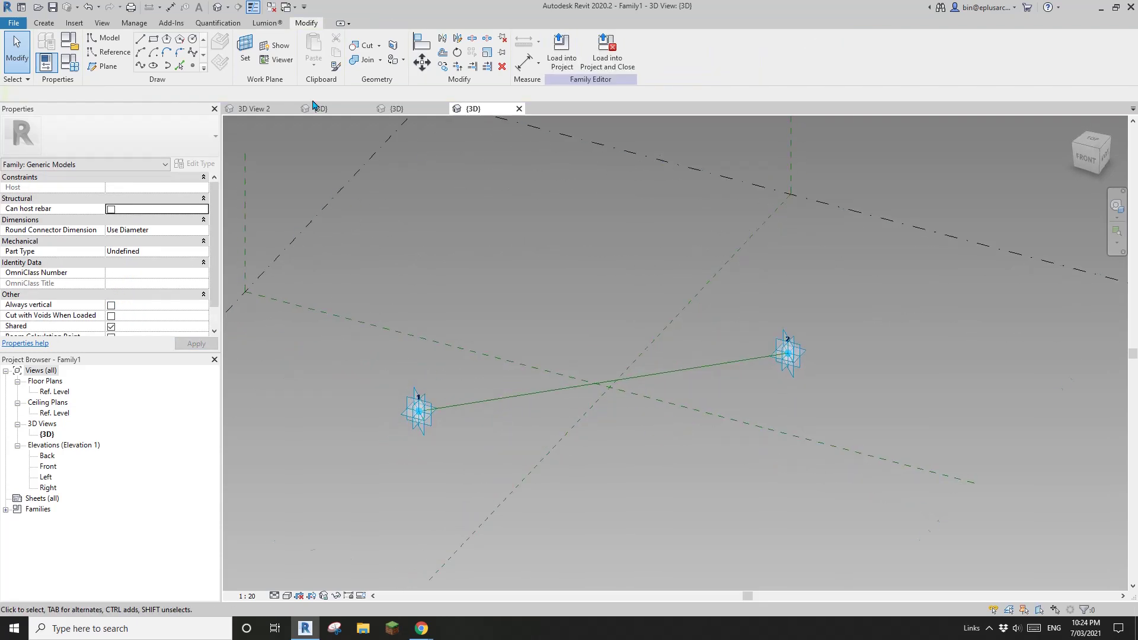
click(193, 68)
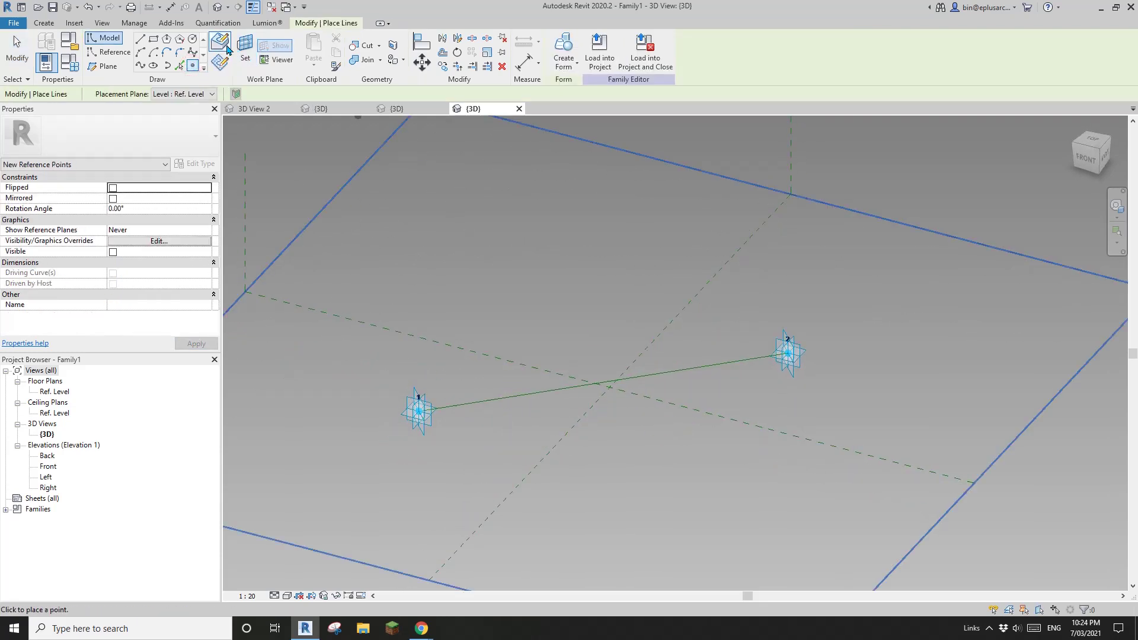
click(603, 383)
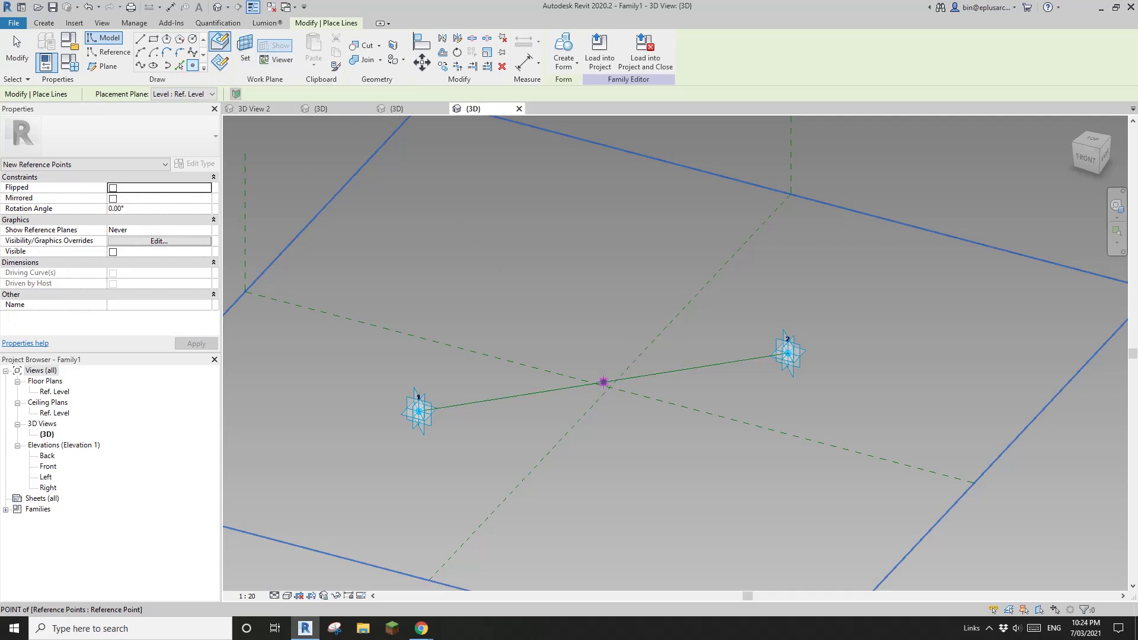
Step: Set the work plane to the reference point in the middle of the line and place another reference point on it
shift+middle_drag(614, 391, 619, 357)
shift+middle_drag(201, 114, 607, 367)
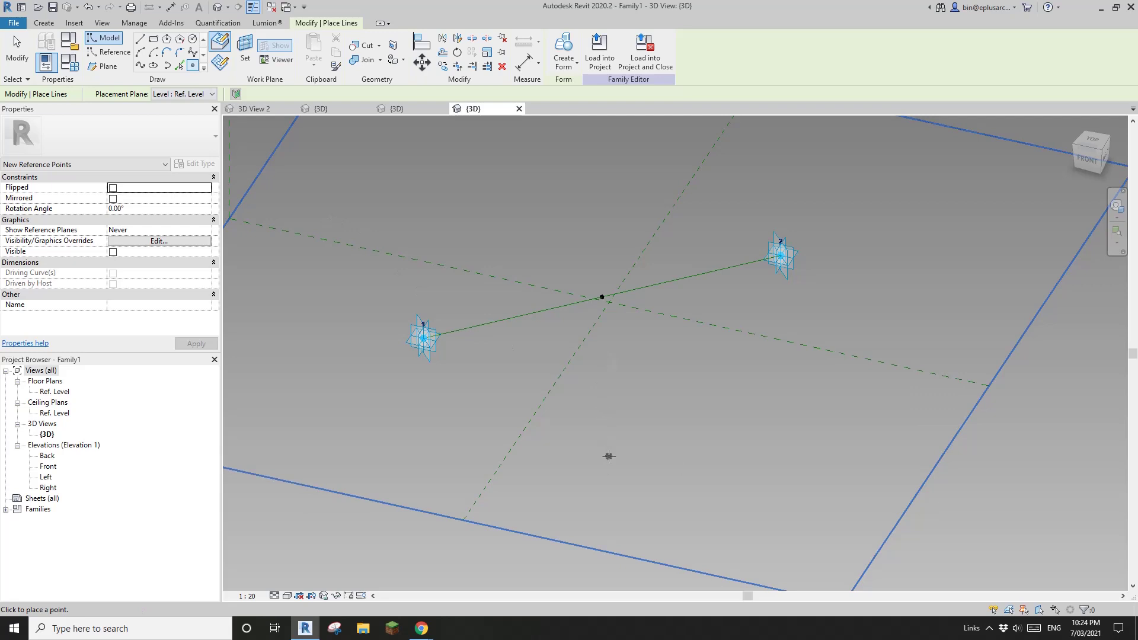
shift+middle_drag(435, 312, 431, 309)
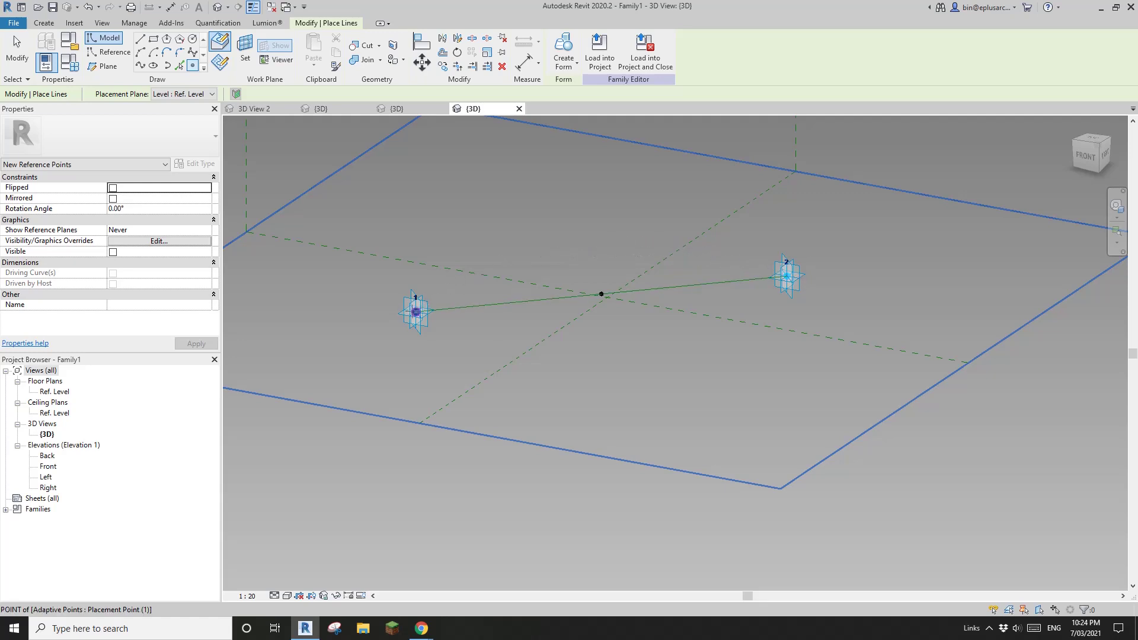
scroll(616, 498, down, 1)
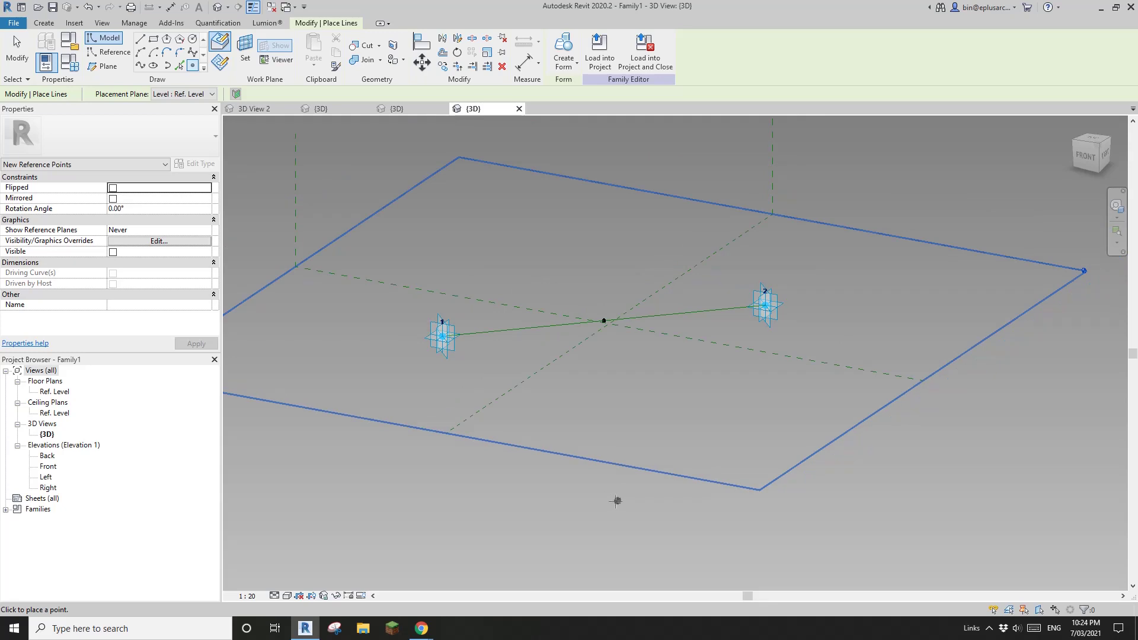
click(221, 64)
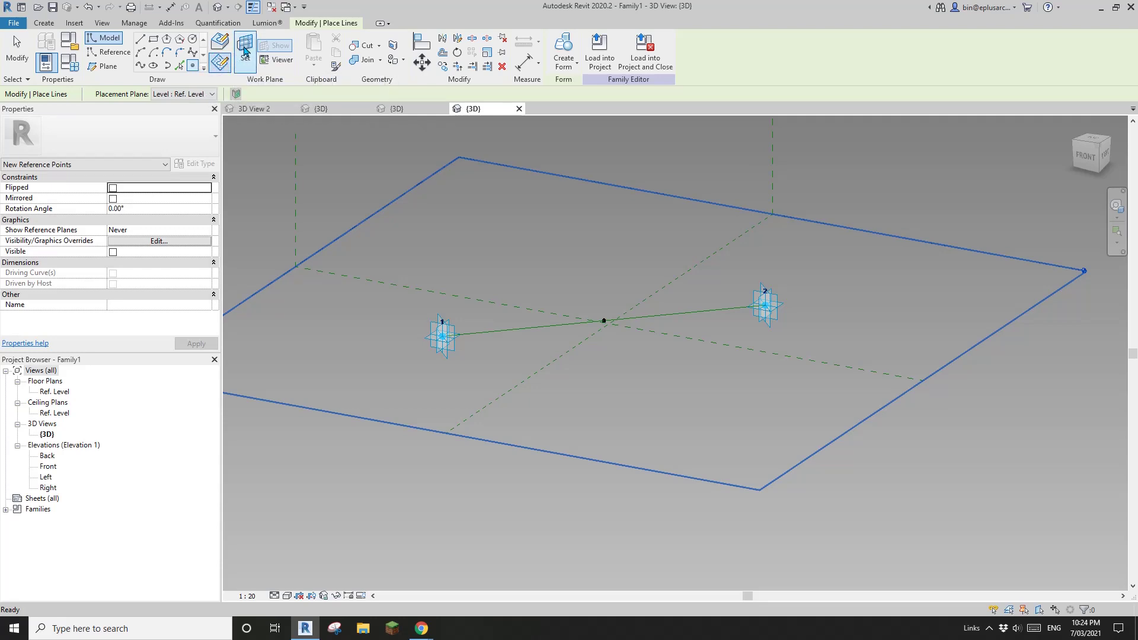
key(Escape)
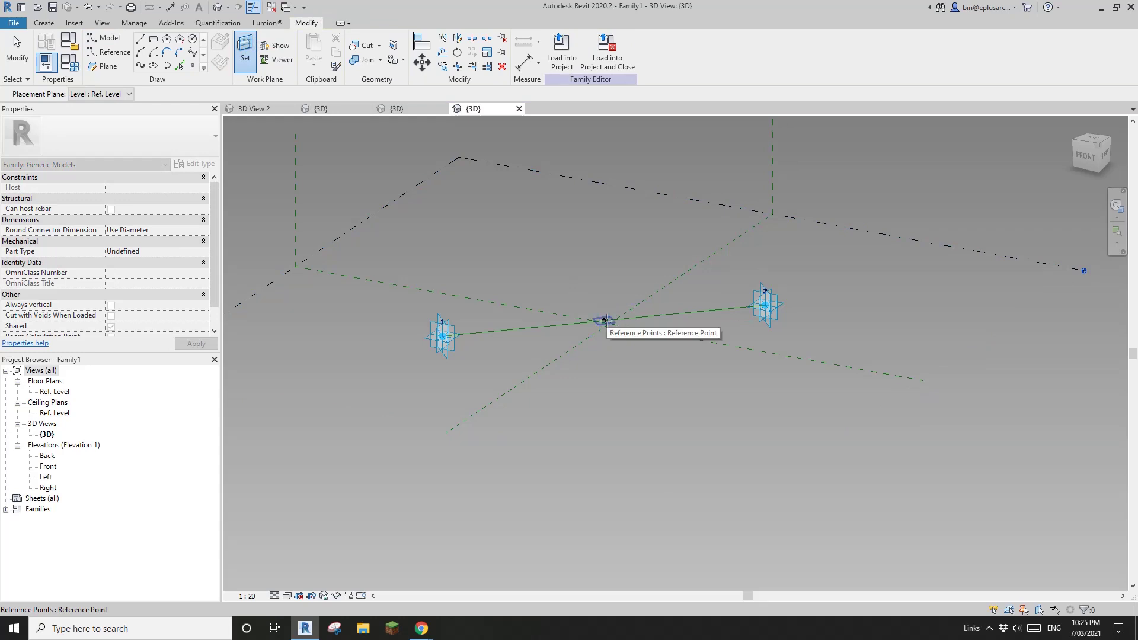
click(604, 320)
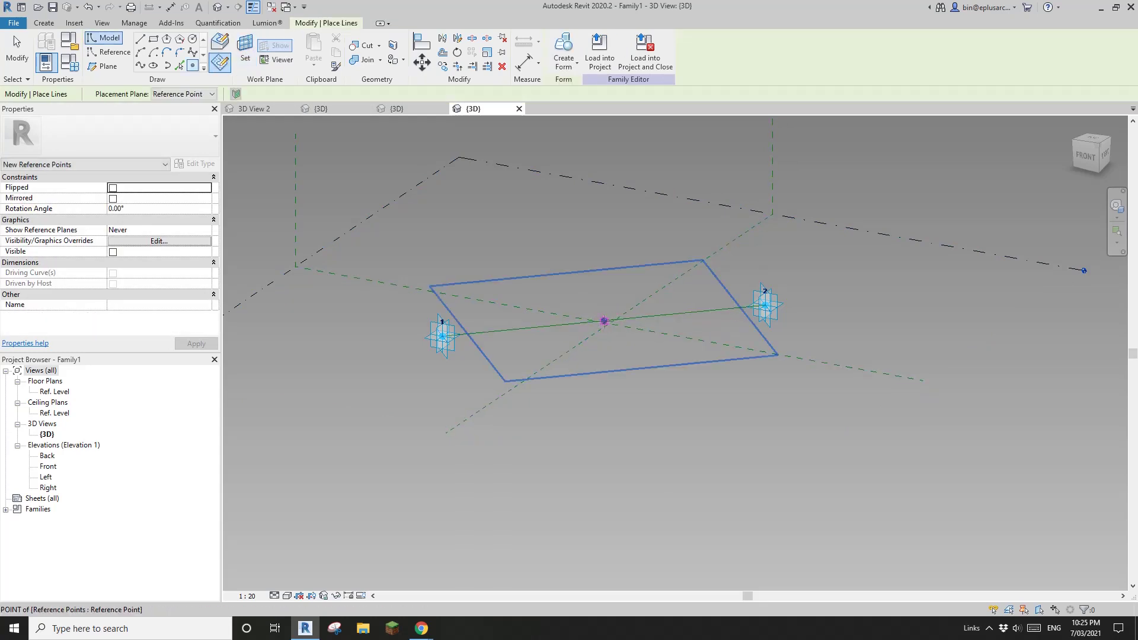
click(604, 321)
click(616, 350)
key(Escape)
key(Escape)
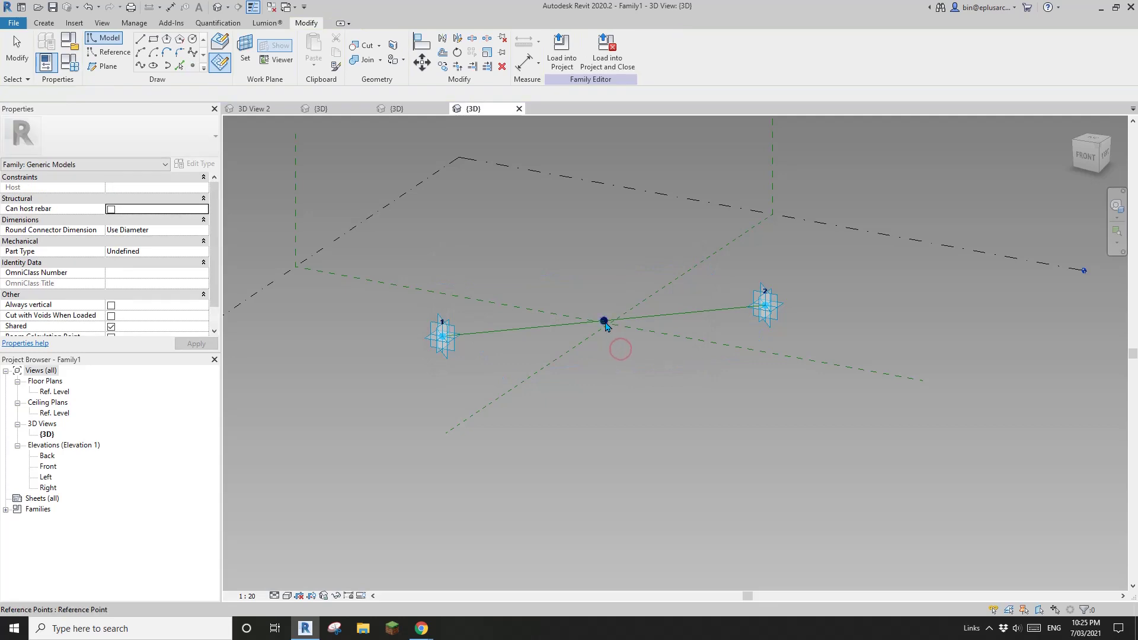
Step: Move the hosted reference point vertically downward so it sits about 7441 mm below the middle of the reference line
click(606, 324)
drag(610, 374, 615, 515)
scroll(601, 326, down, 2)
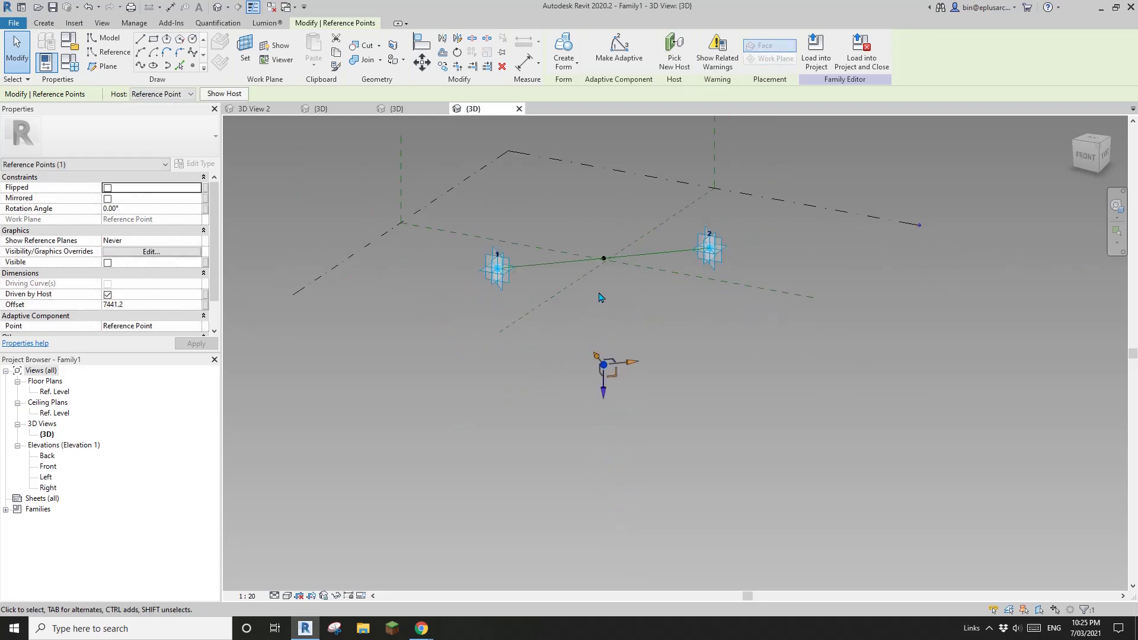
shift+middle_drag(600, 295, 625, 325)
scroll(623, 318, up, 1)
mouse_move(624, 324)
middle_down()
mouse_move(630, 348)
mouse_move(650, 343)
mouse_move(643, 326)
mouse_move(639, 342)
middle_up()
scroll(622, 338, up, 1)
scroll(634, 337, up, 1)
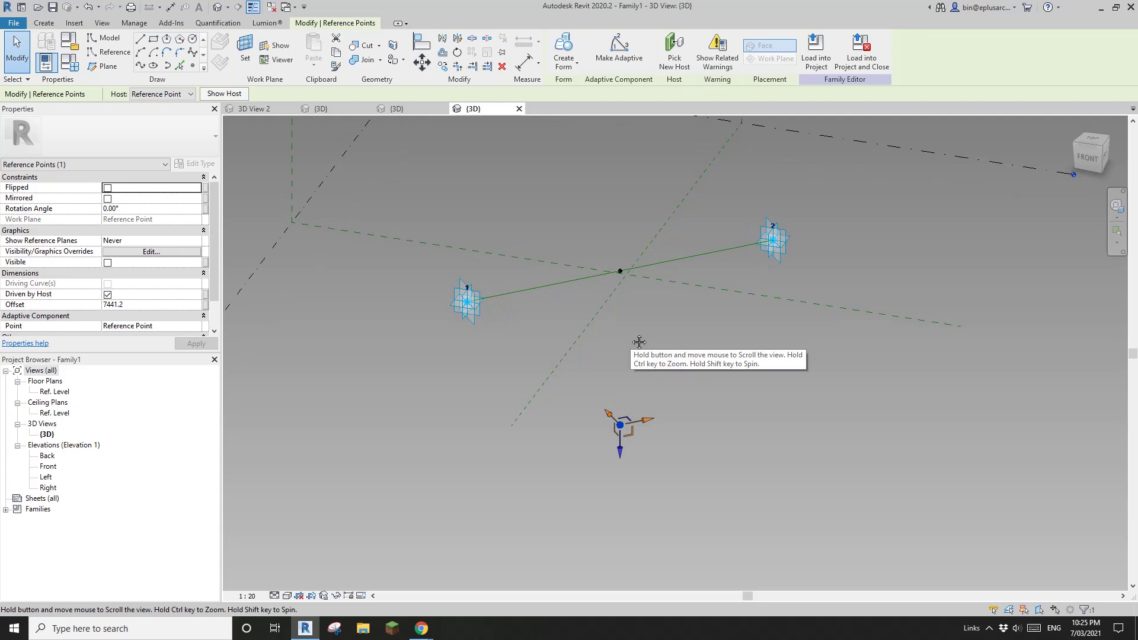
Step: Switch to the Snipping Tool and capture the 3D view area with both adaptive points and the lower reference point
click(335, 629)
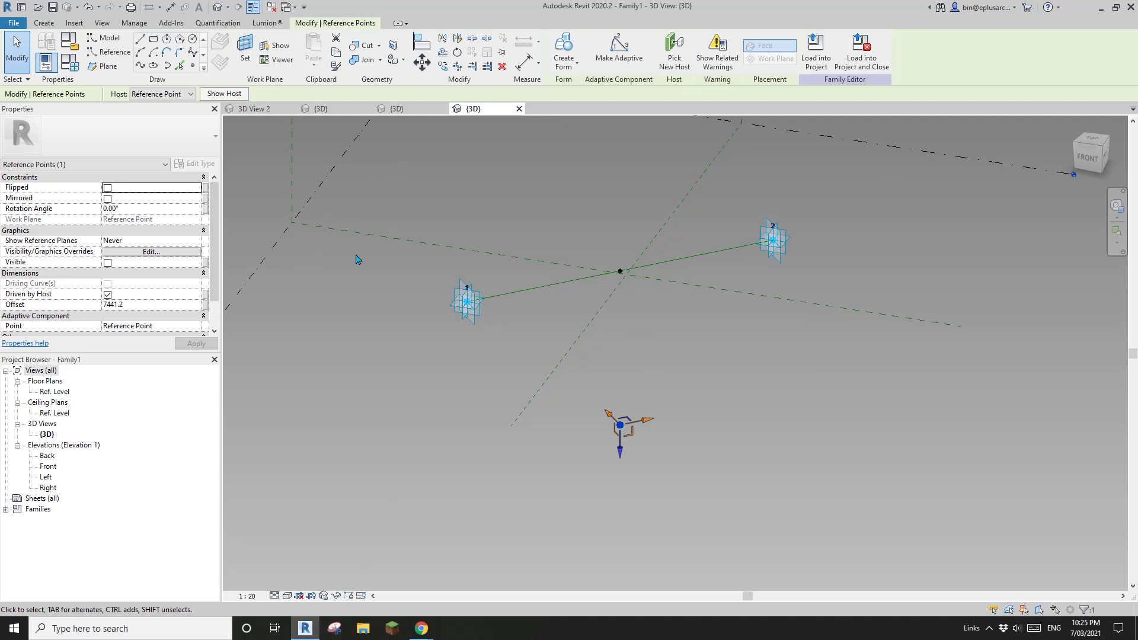
click(268, 310)
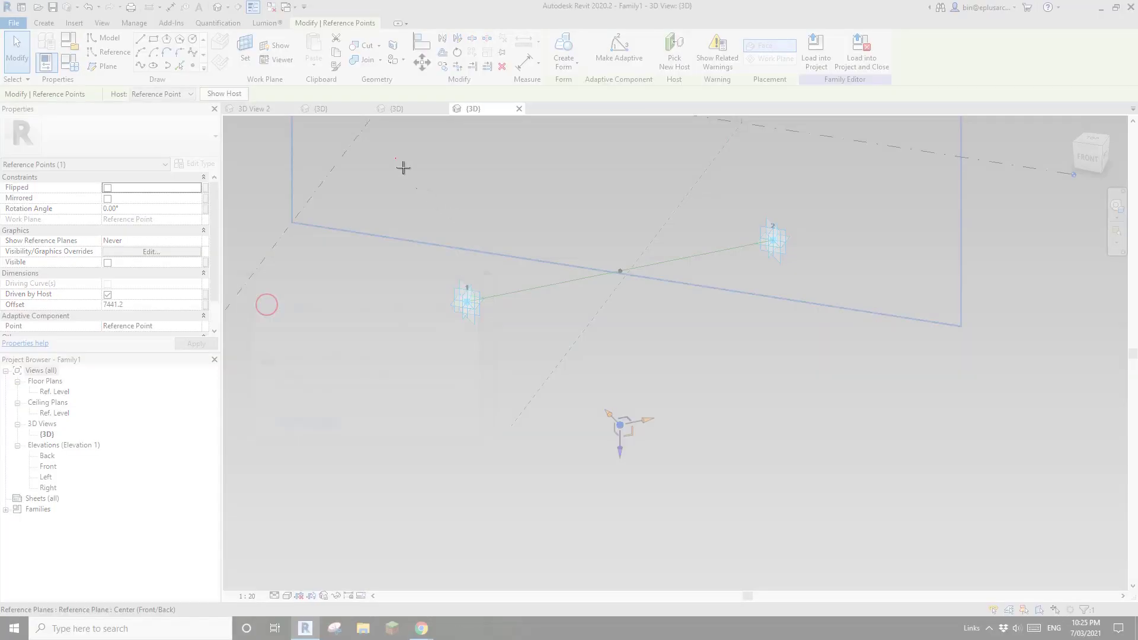
drag(395, 157, 919, 549)
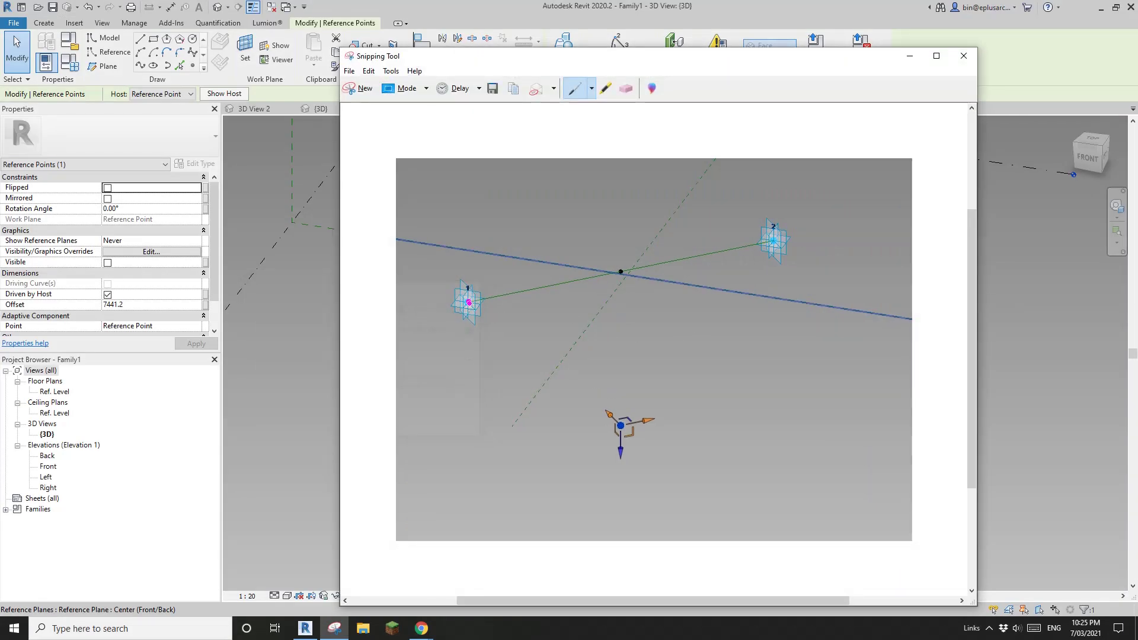
Step: Sketch on the snip the right triangle with radius R, the arc between the adaptive points, and the overall span line
drag(469, 302, 592, 403)
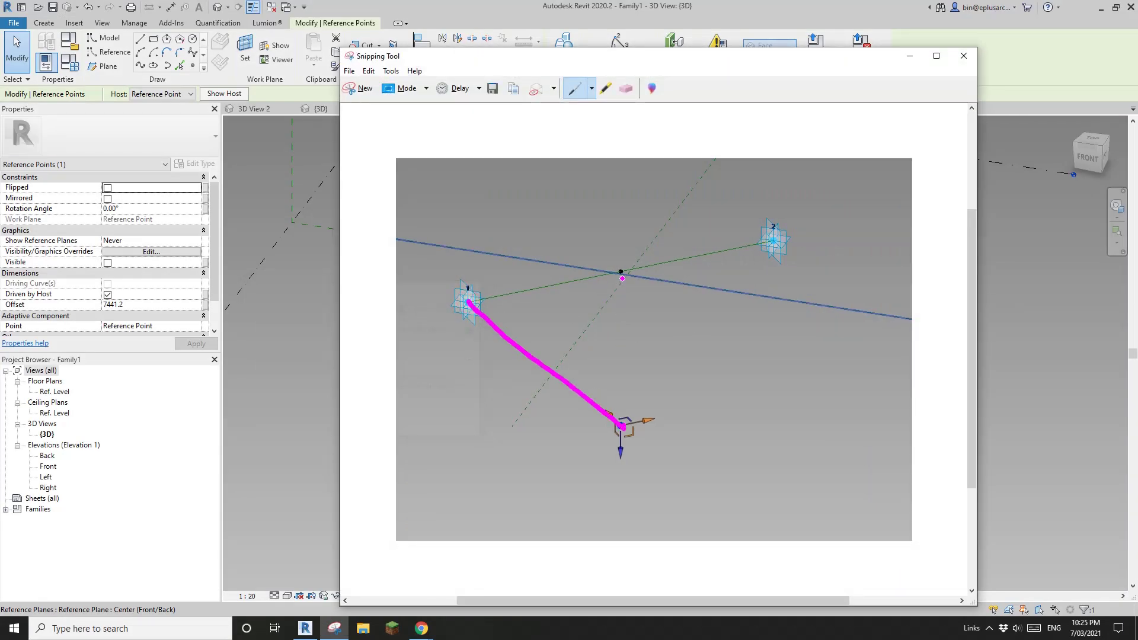
drag(620, 281, 617, 429)
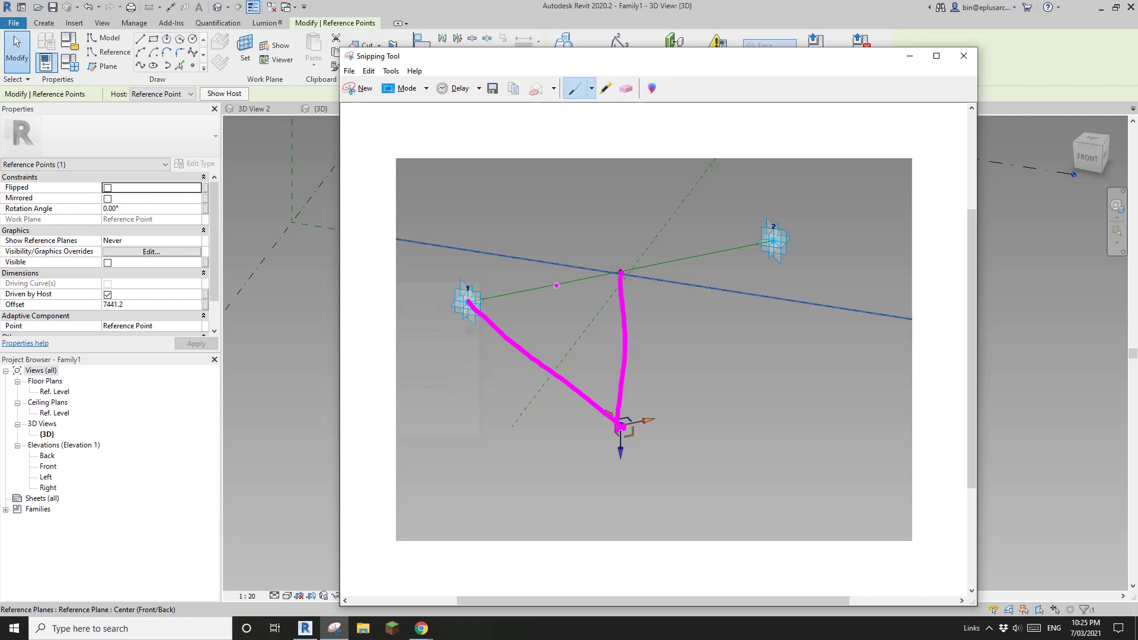
mouse_move(469, 301)
mouse_down()
mouse_move(532, 240)
mouse_move(610, 219)
mouse_move(701, 227)
mouse_up()
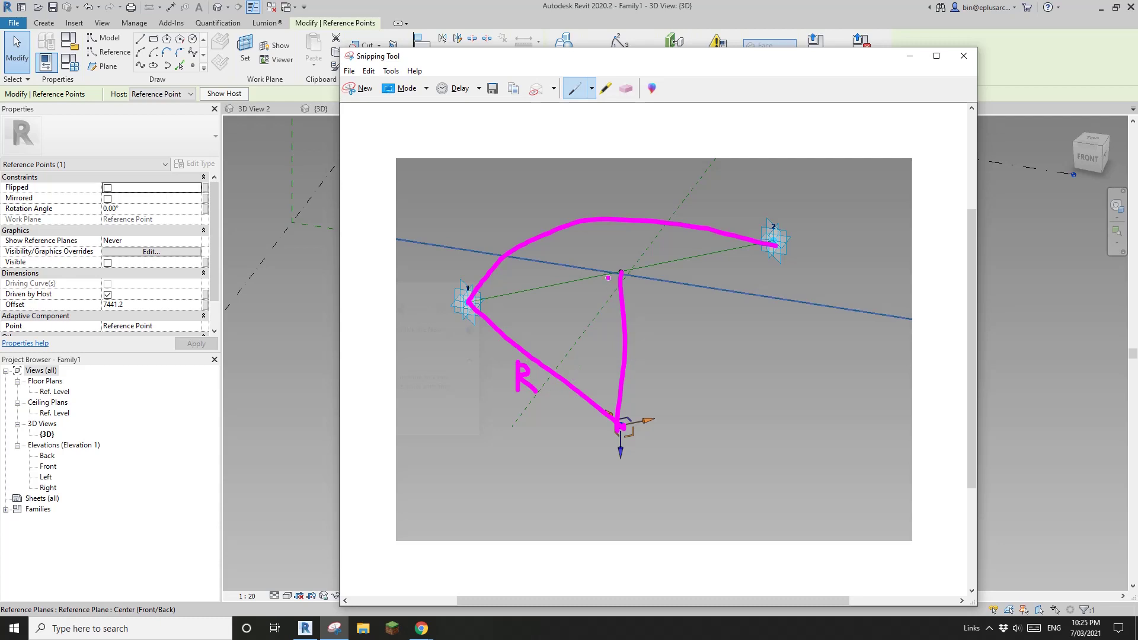
drag(468, 302, 605, 279)
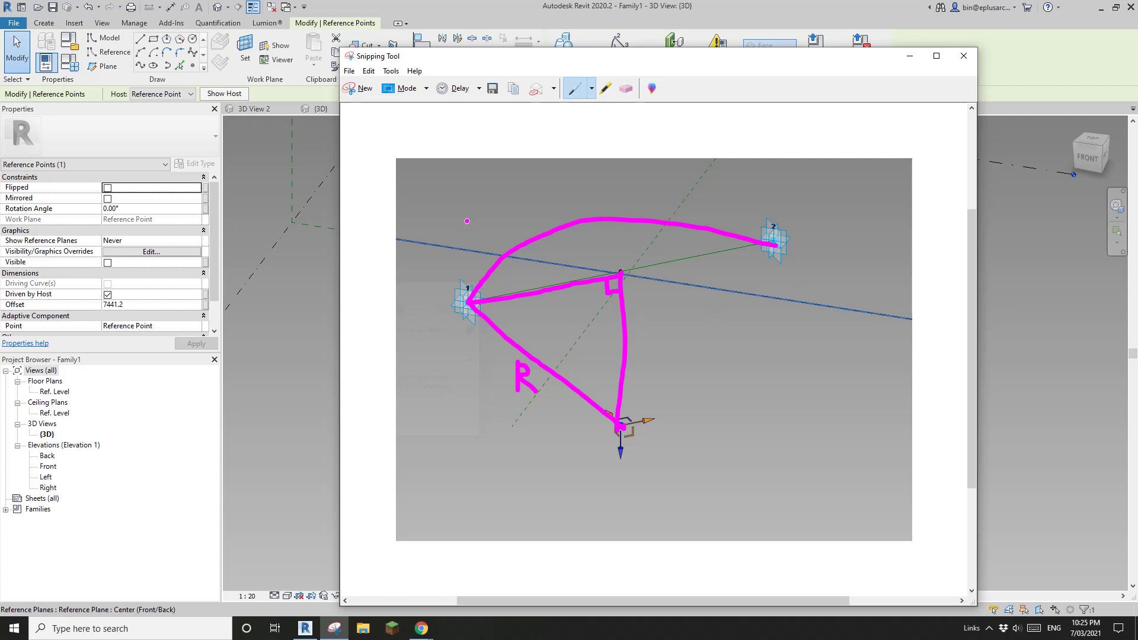
drag(459, 203, 462, 257)
drag(446, 230, 771, 175)
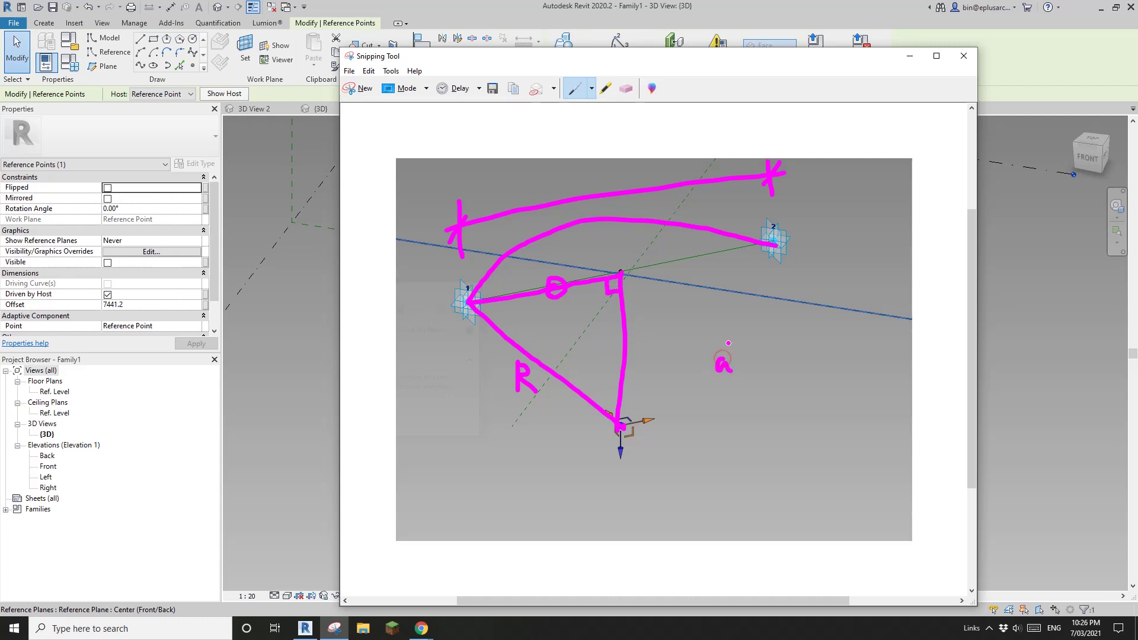
Step: Label sides b and c on the snip and write the formulas R² = b² + c² and c = √(R² − b²)
mouse_move(730, 342)
mouse_down()
mouse_move(744, 350)
mouse_move(738, 393)
mouse_up()
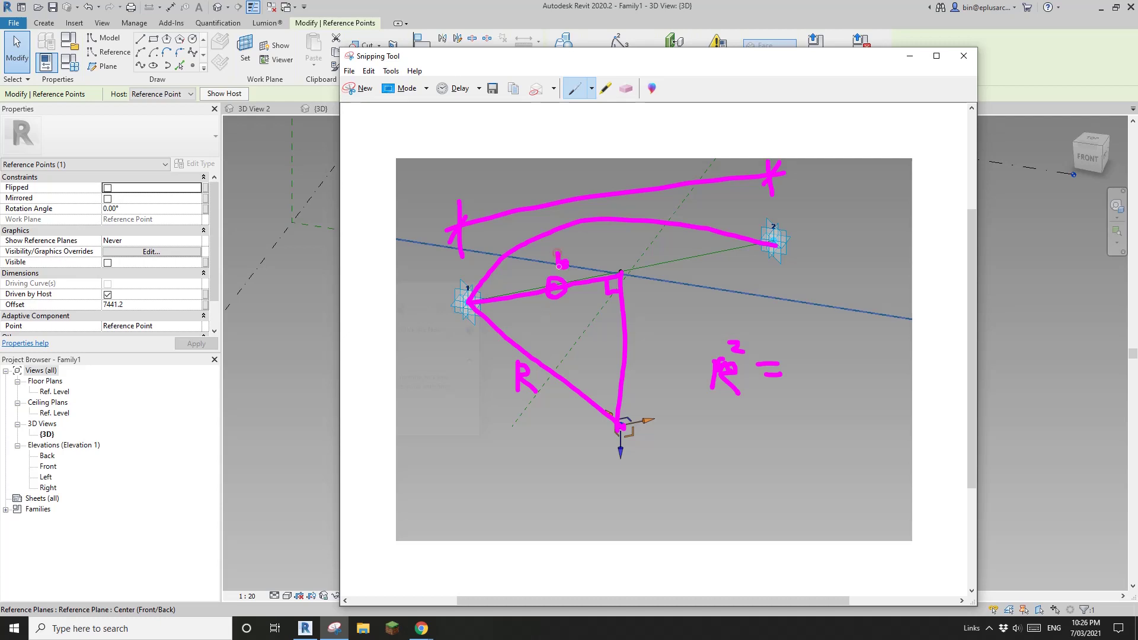
mouse_move(800, 348)
mouse_down()
mouse_move(803, 375)
mouse_move(829, 354)
mouse_move(854, 365)
mouse_up()
mouse_move(842, 355)
mouse_down()
mouse_move(842, 376)
mouse_move(876, 378)
mouse_up()
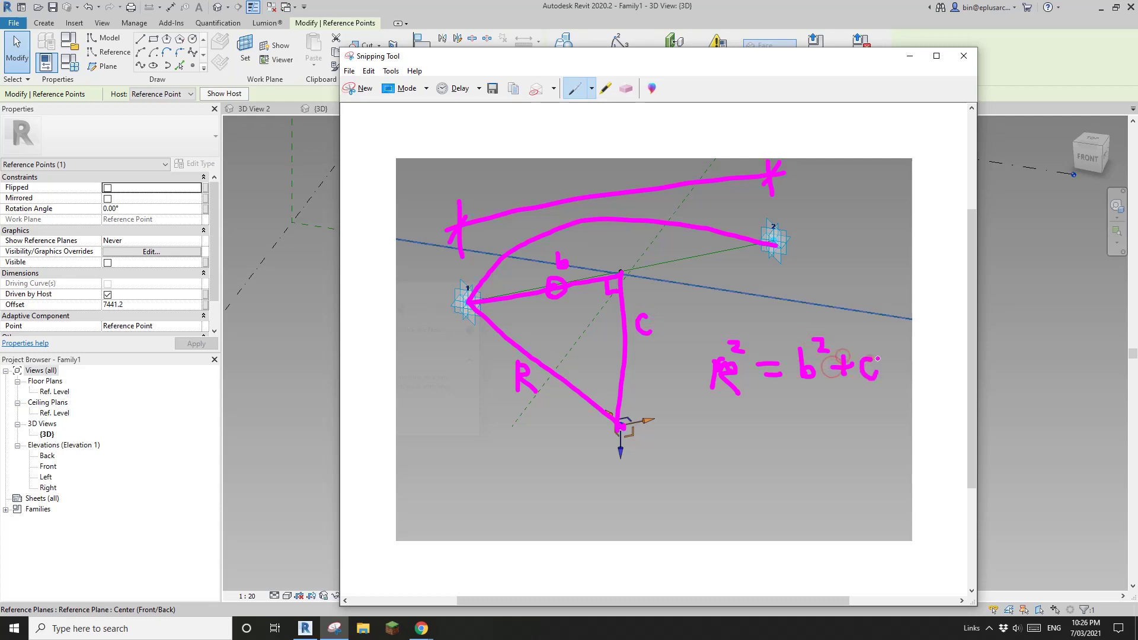
drag(878, 337, 900, 343)
drag(732, 453, 889, 416)
mouse_move(771, 424)
mouse_down()
mouse_move(764, 474)
mouse_move(809, 466)
mouse_move(825, 445)
mouse_up()
mouse_move(828, 455)
mouse_down()
mouse_move(856, 466)
mouse_move(888, 441)
mouse_up()
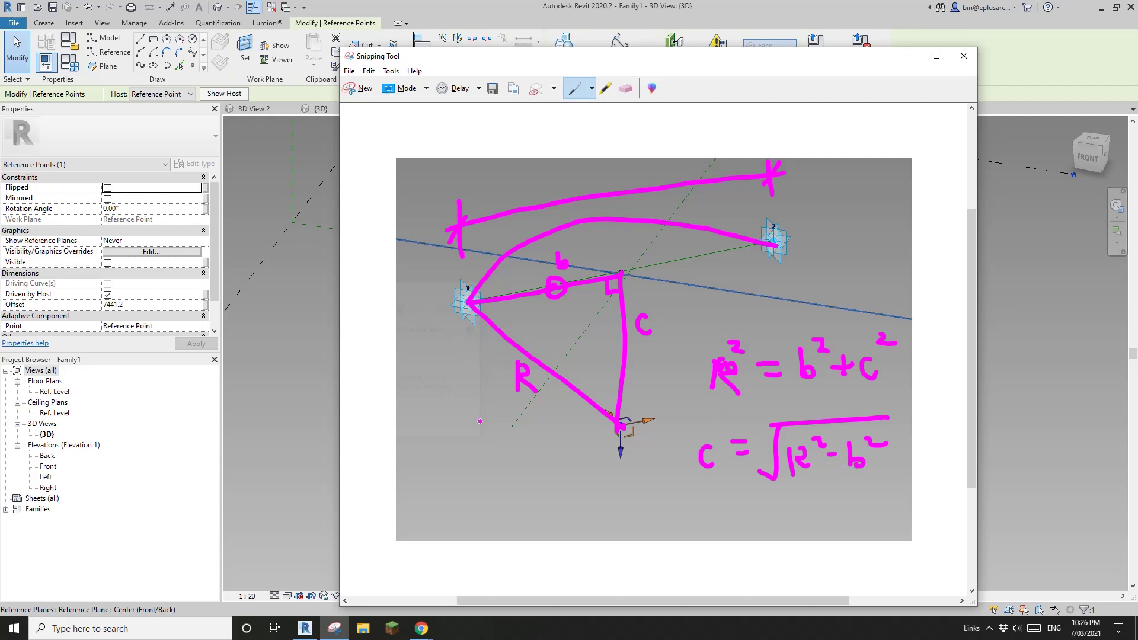
Step: Switch back to Revit and set the work plane to the reference line between the two adaptive points
click(302, 361)
scroll(409, 356, down, 1)
shift+middle_drag(576, 422, 580, 450)
scroll(554, 339, up, 1)
middle_drag(555, 339, 564, 353)
middle_drag(567, 260, 630, 249)
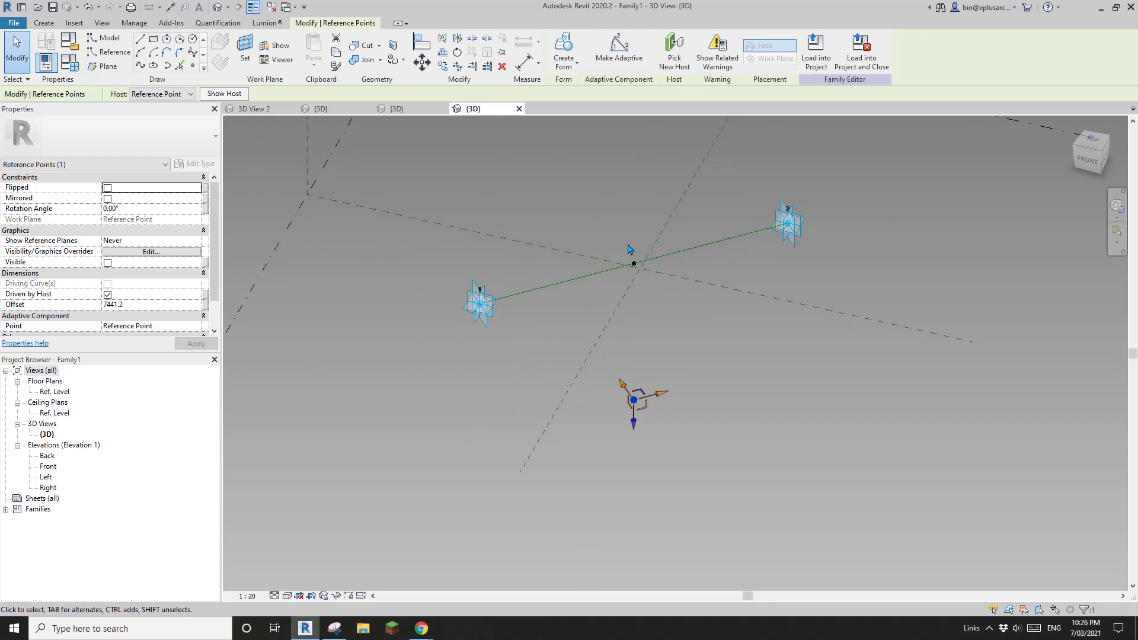
click(245, 50)
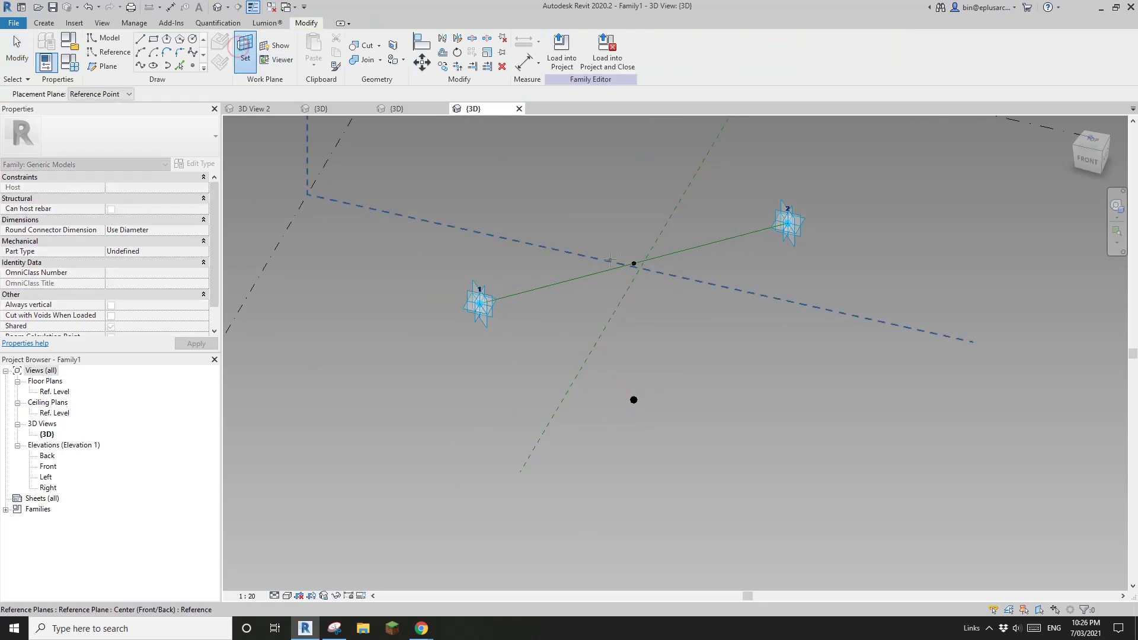
click(572, 279)
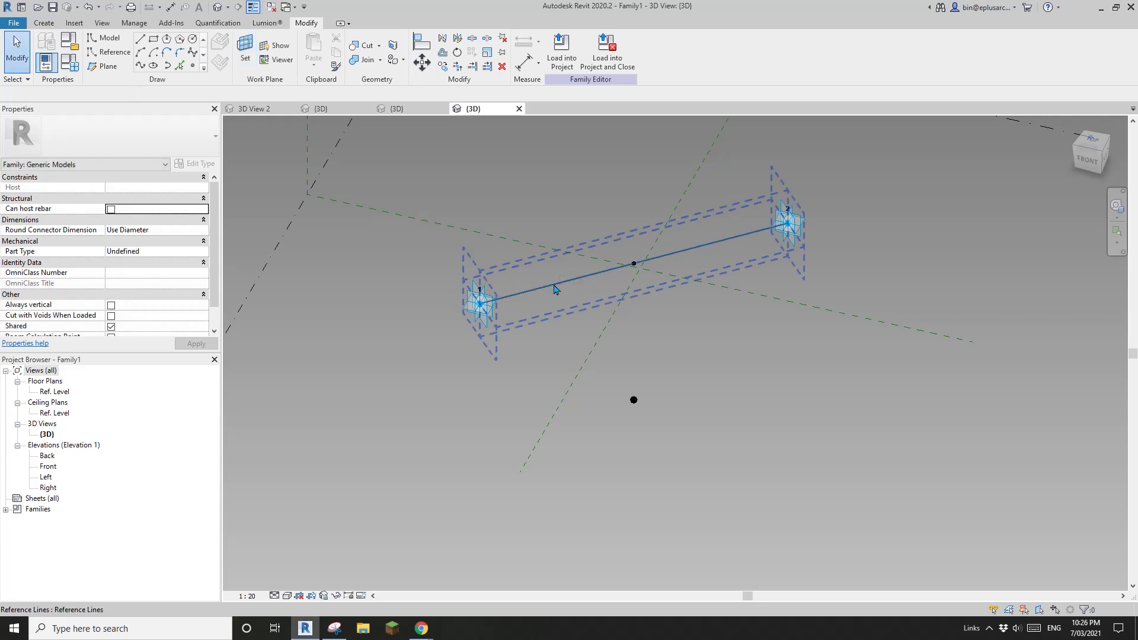
key(Escape)
Step: Place an aligned dimension between adaptive points 1 and 2, offset to the side of the reference line
key(d)
key(i)
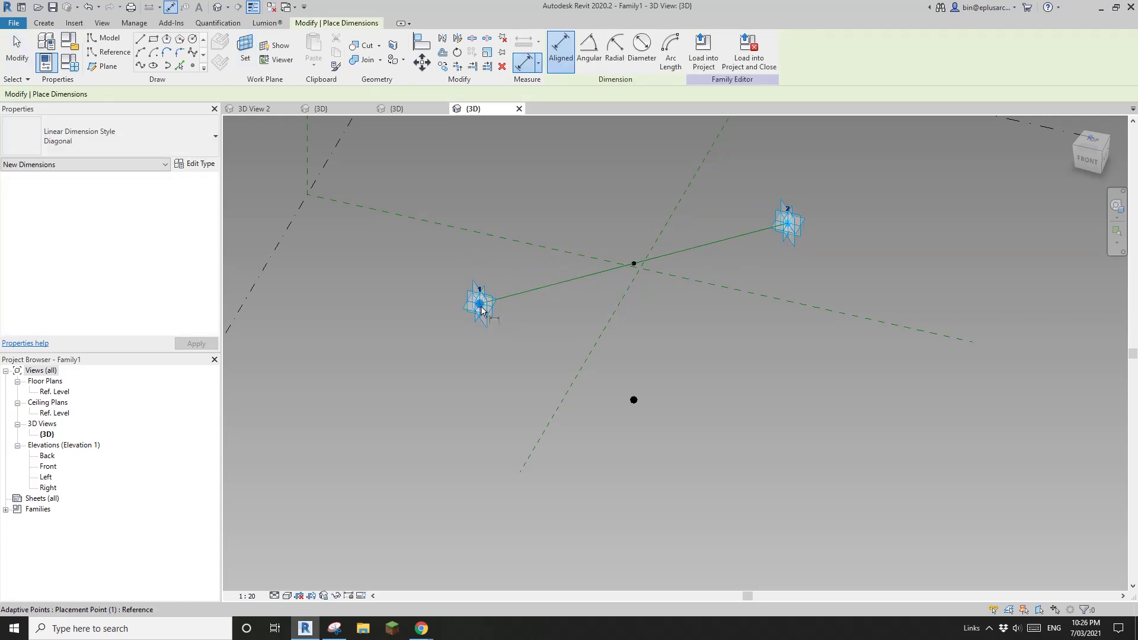
click(481, 306)
click(787, 223)
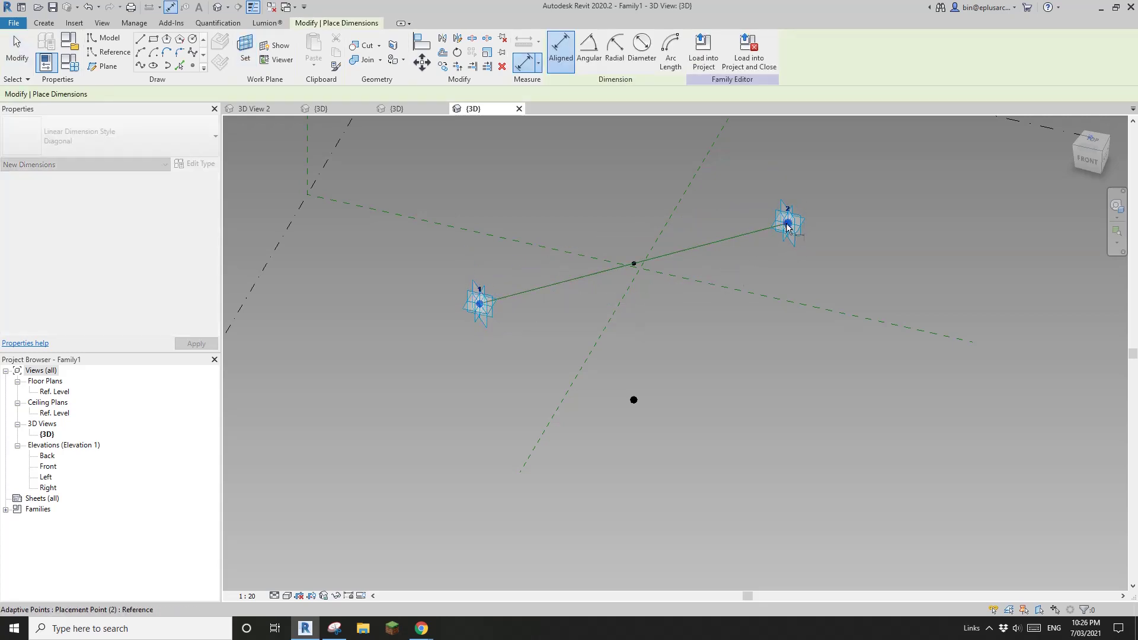
click(643, 205)
key(Escape)
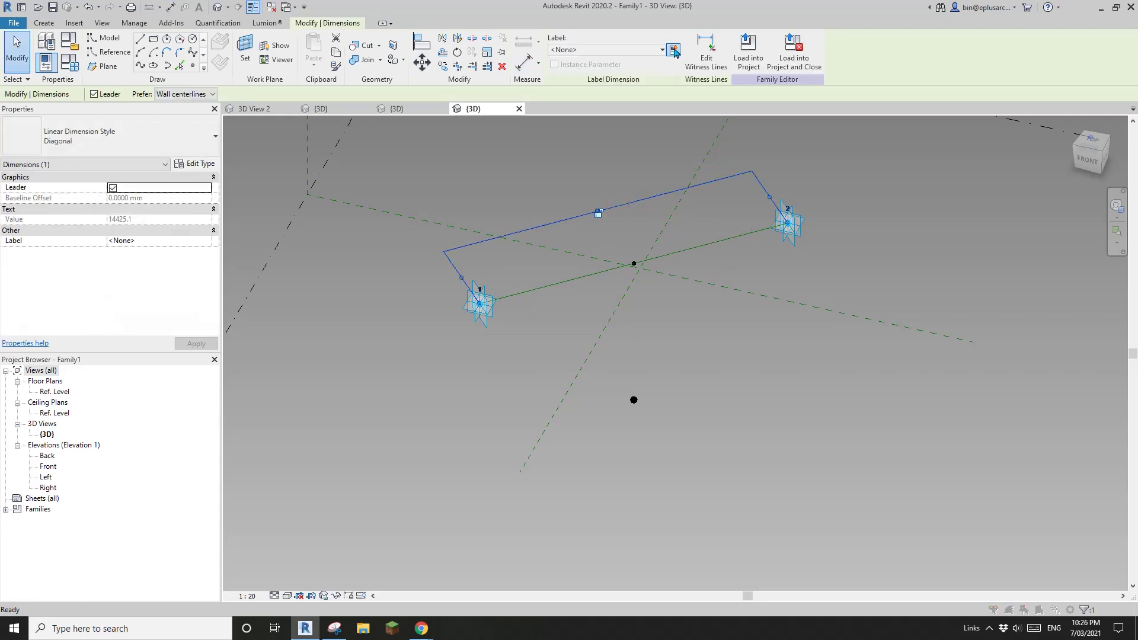
Step: Label the dimension with a new family parameter W, set as an instance reporting parameter
click(672, 47)
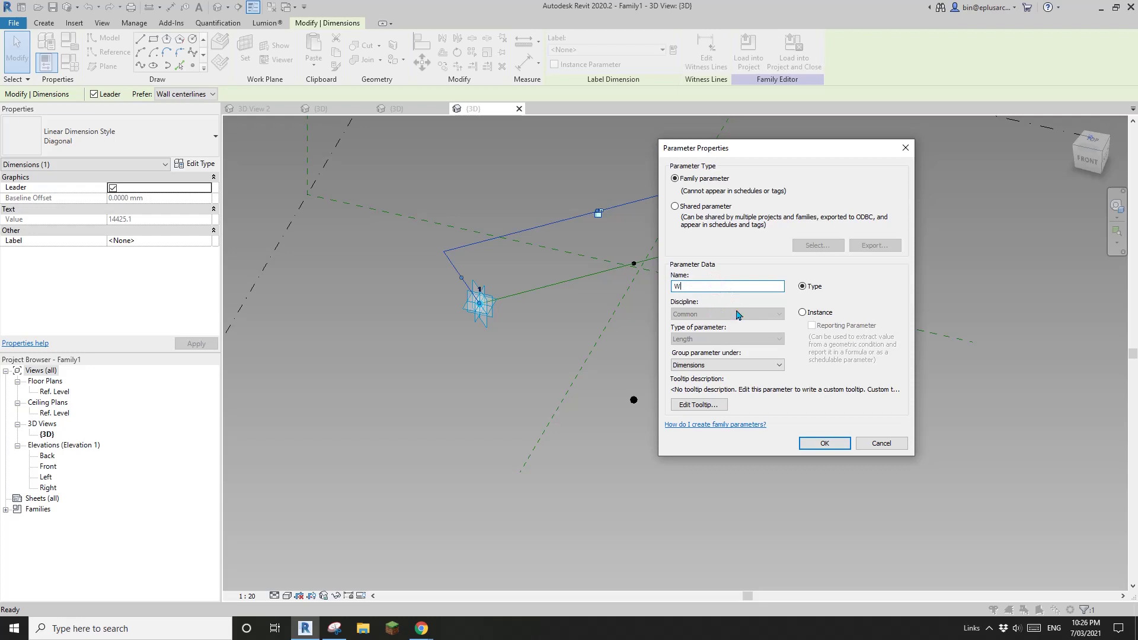
click(802, 312)
click(812, 325)
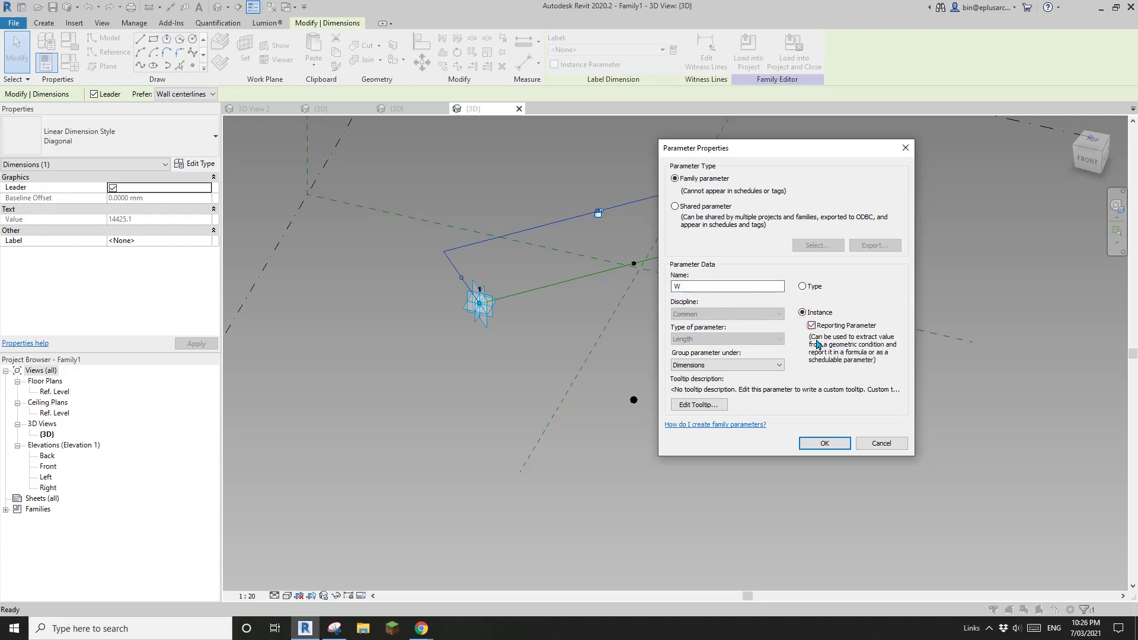
click(824, 443)
middle_drag(644, 315, 673, 317)
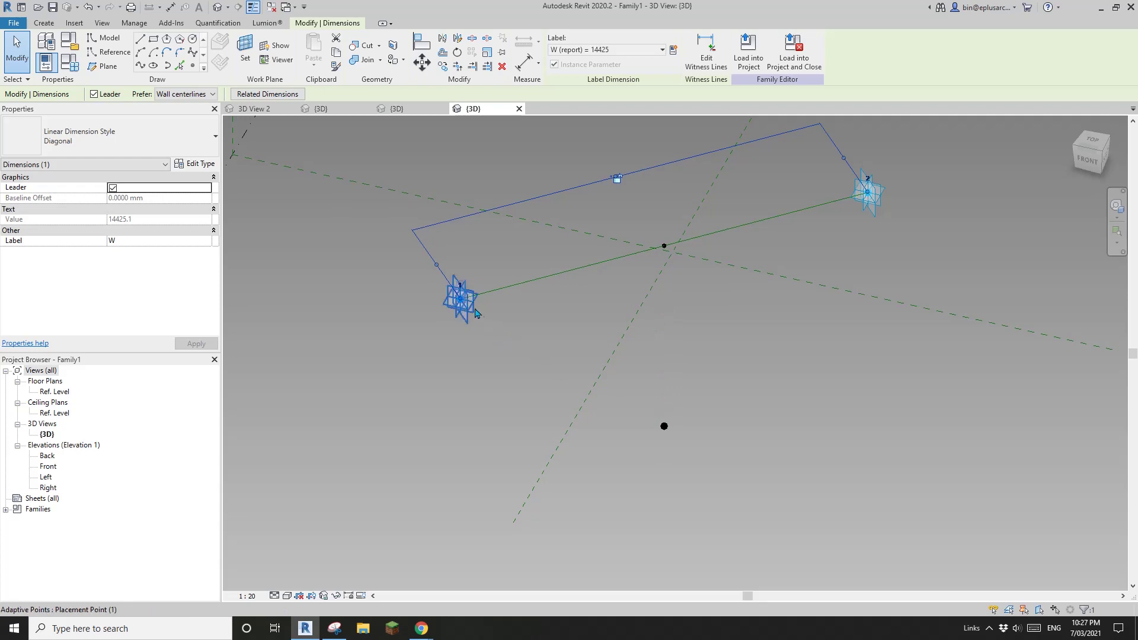
Step: Check the triangle sketch in the Snipping Tool and the family's parameter list in Revit
click(335, 628)
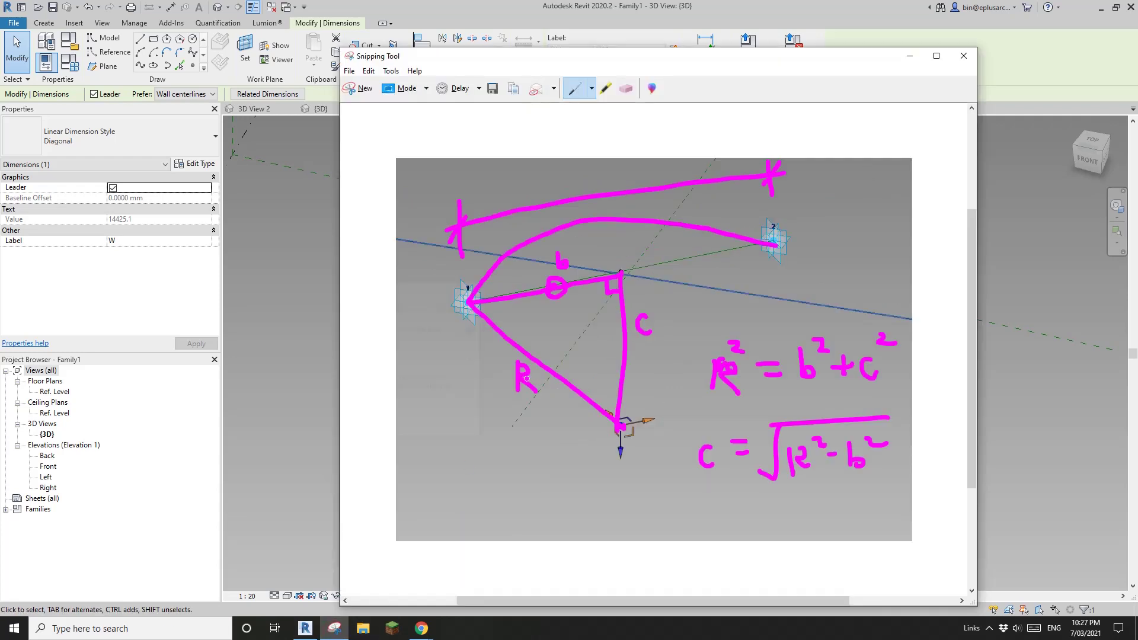
click(298, 332)
click(70, 62)
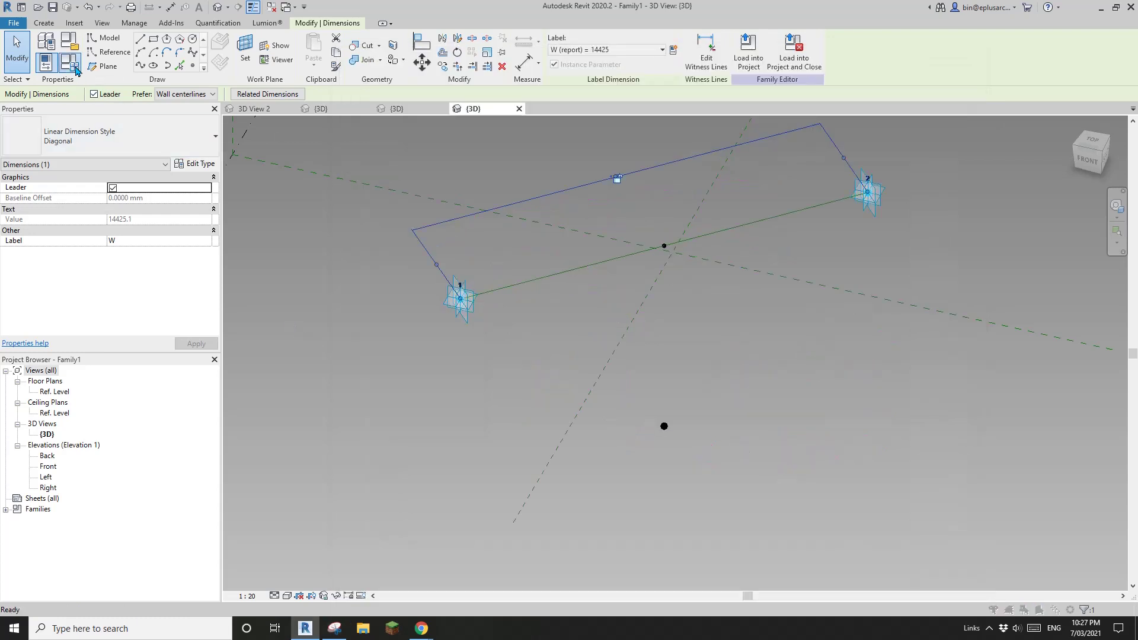
drag(274, 132, 342, 134)
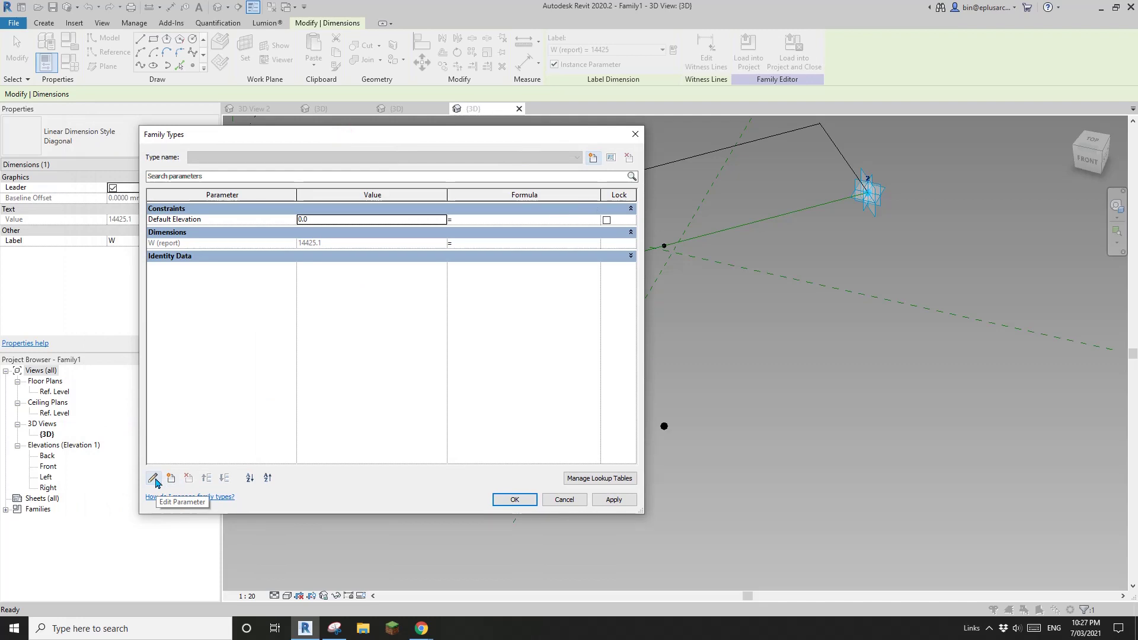
click(561, 500)
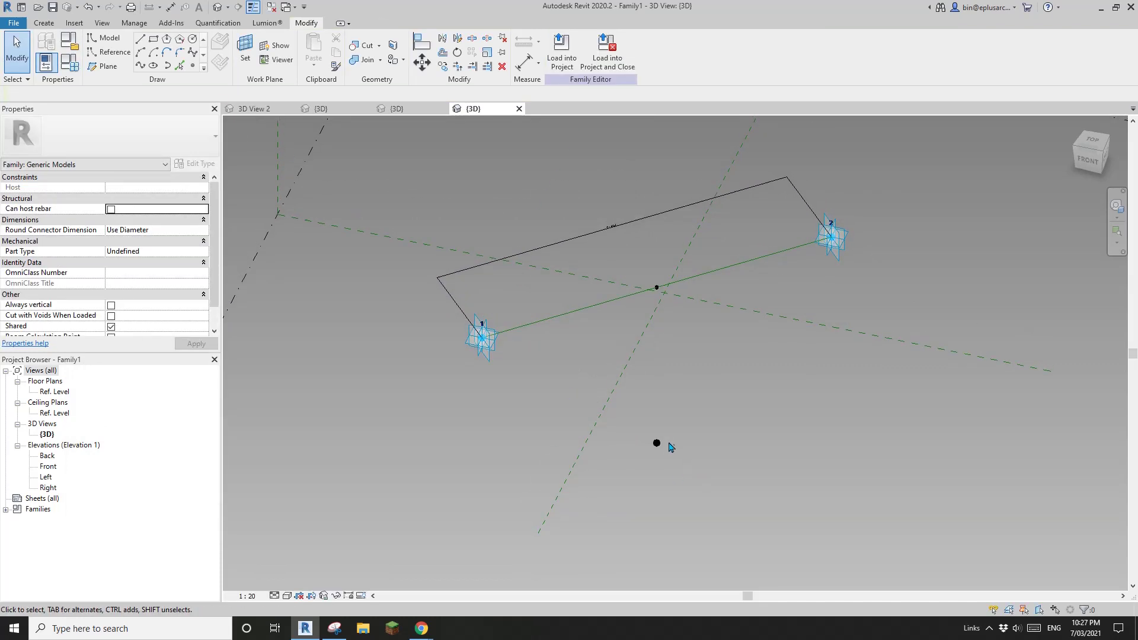
click(112, 52)
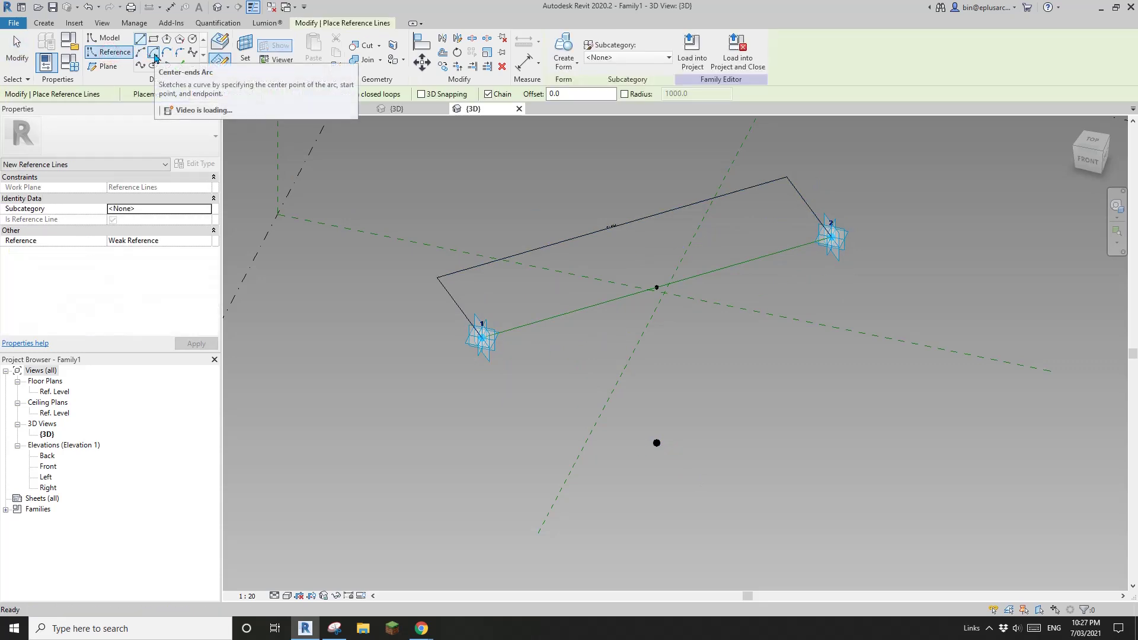
click(154, 53)
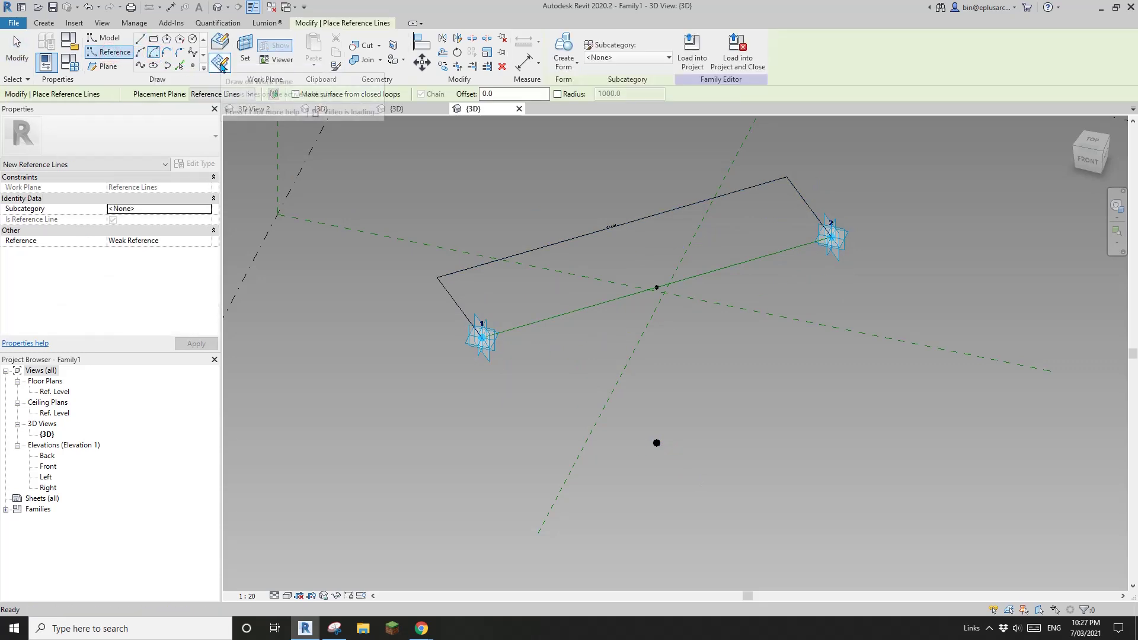
key(Escape)
key(Escape)
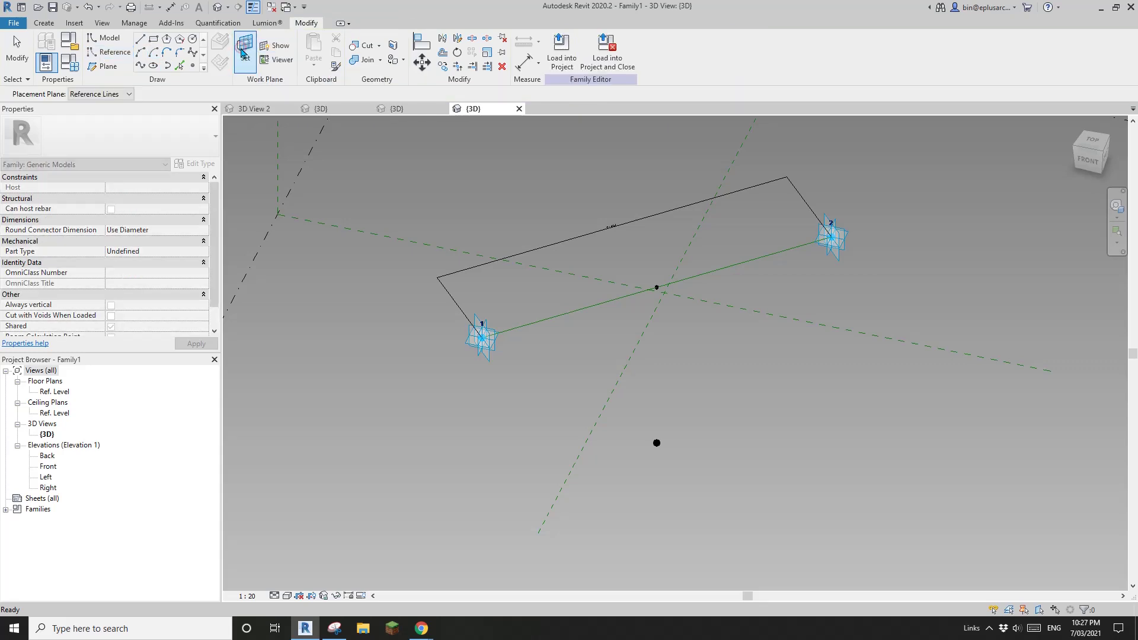
Step: Set the work plane to the vertical plane of the reference point offset below the line's midpoint
shift+middle_drag(721, 457, 656, 442)
click(656, 443)
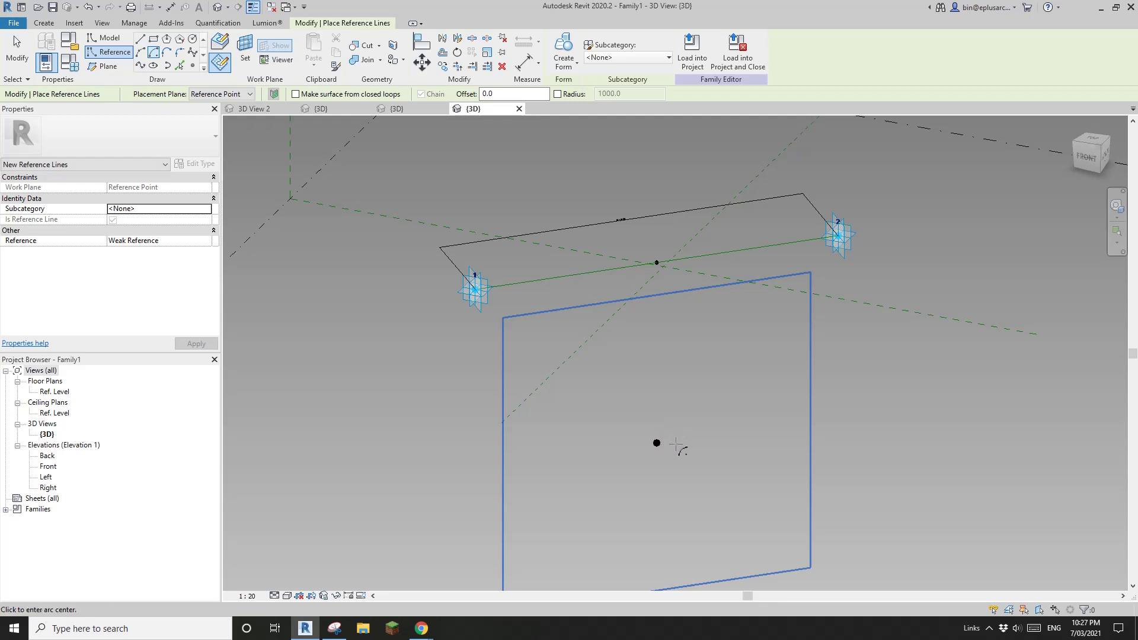
click(657, 443)
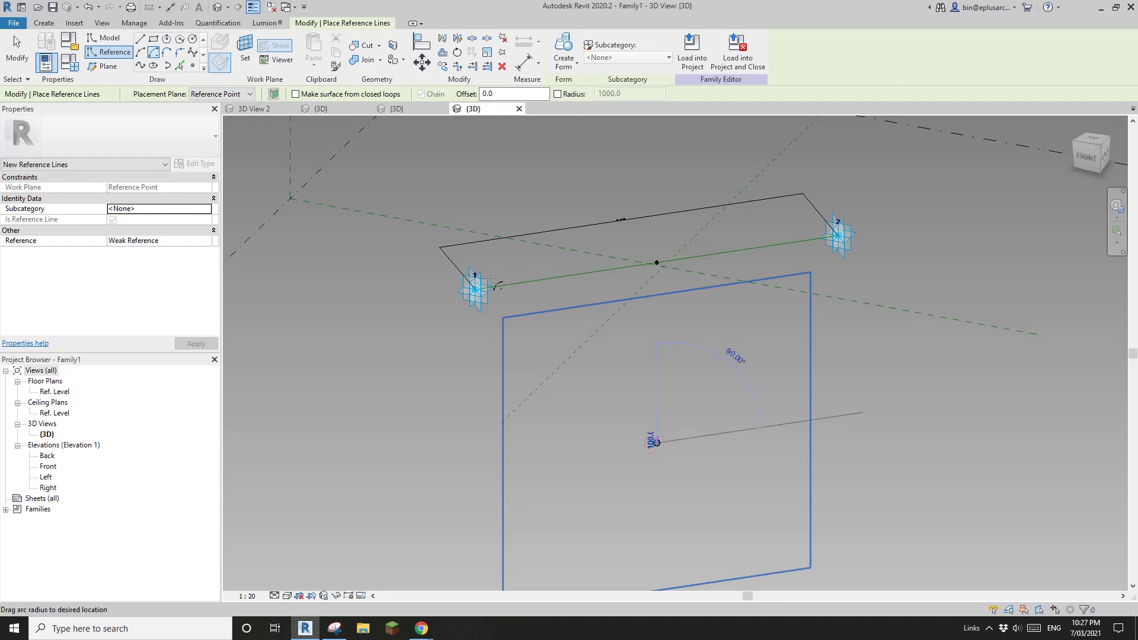
scroll(481, 295, up, 3)
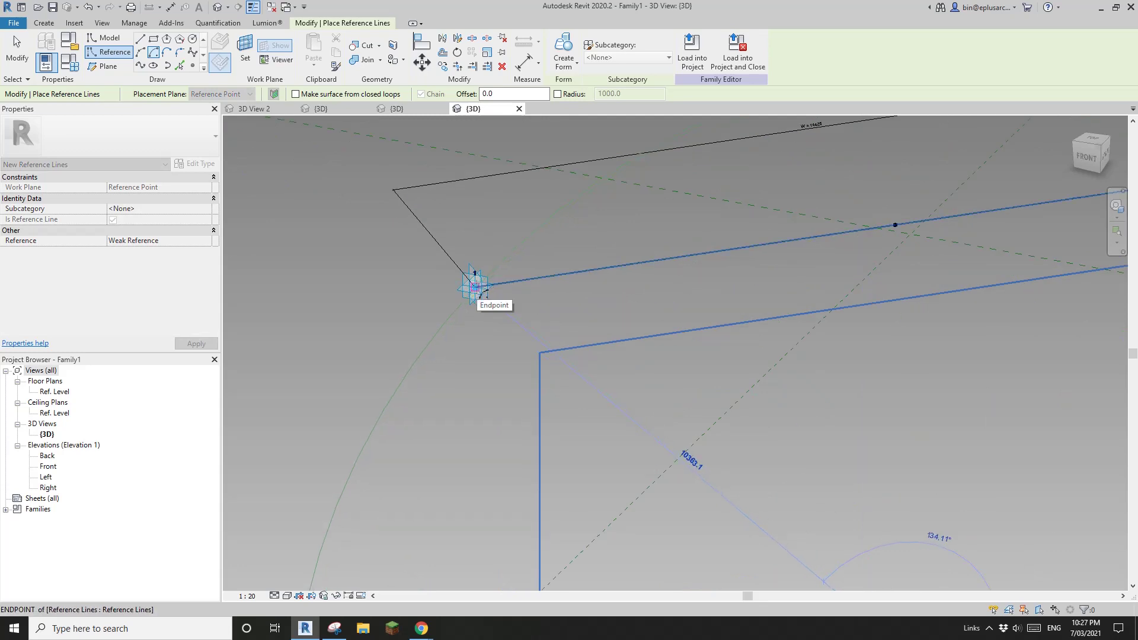
click(479, 291)
scroll(553, 314, down, 3)
scroll(838, 269, up, 1)
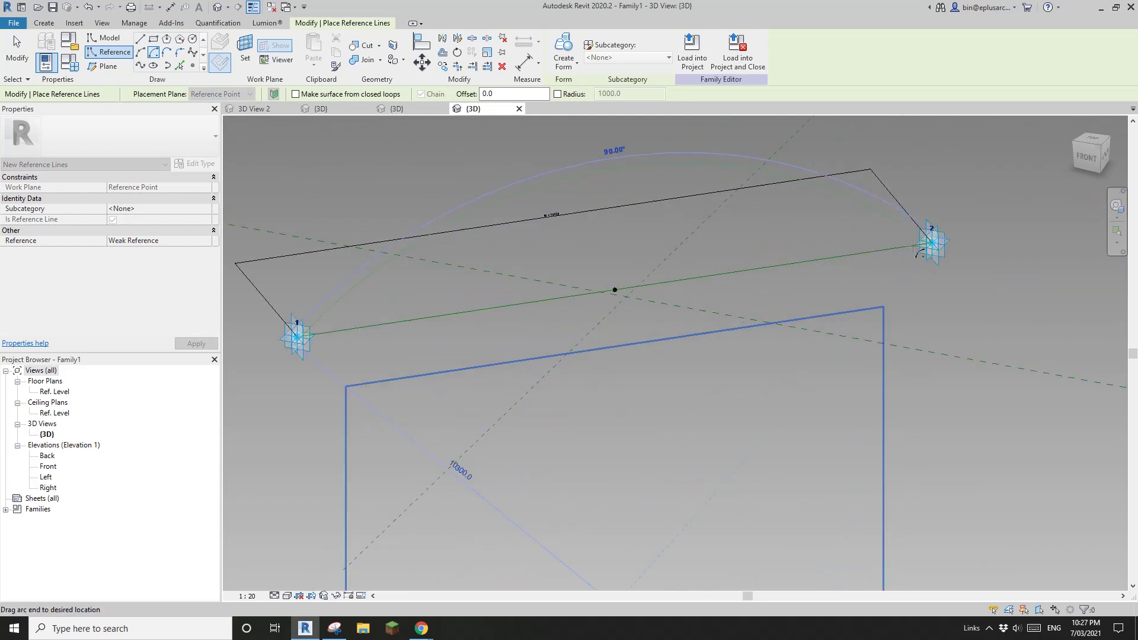
scroll(935, 248, up, 1)
scroll(938, 248, up, 1)
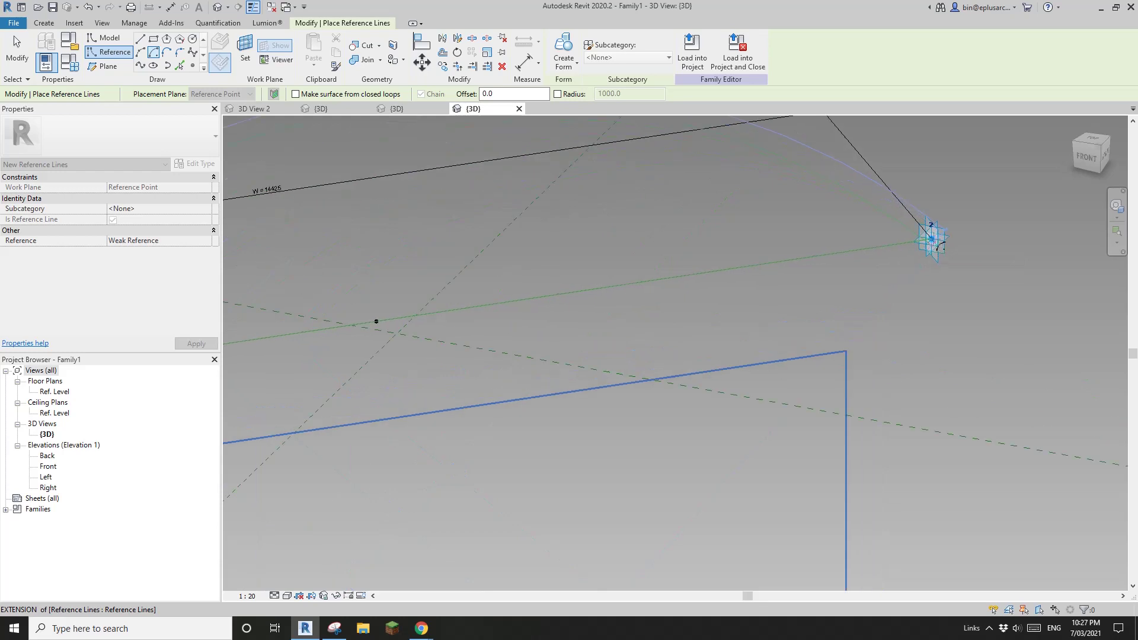
shift+middle_drag(936, 238, 722, 216)
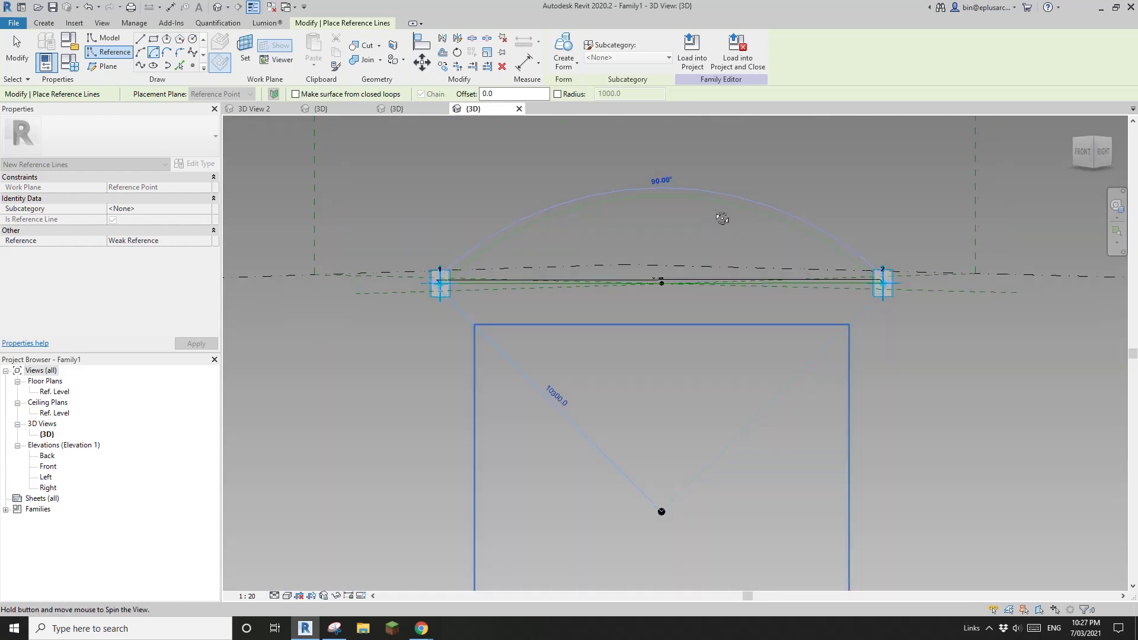
scroll(717, 320, up, 3)
scroll(714, 315, down, 3)
middle_drag(474, 311, 764, 272)
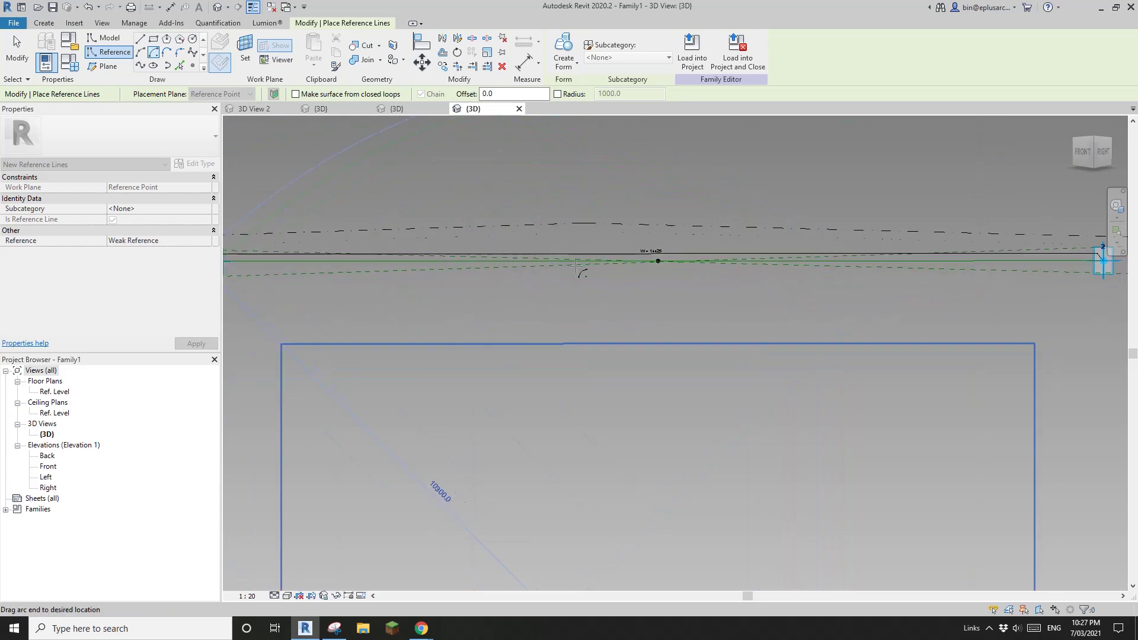
middle_drag(474, 279, 796, 279)
scroll(537, 261, up, 5)
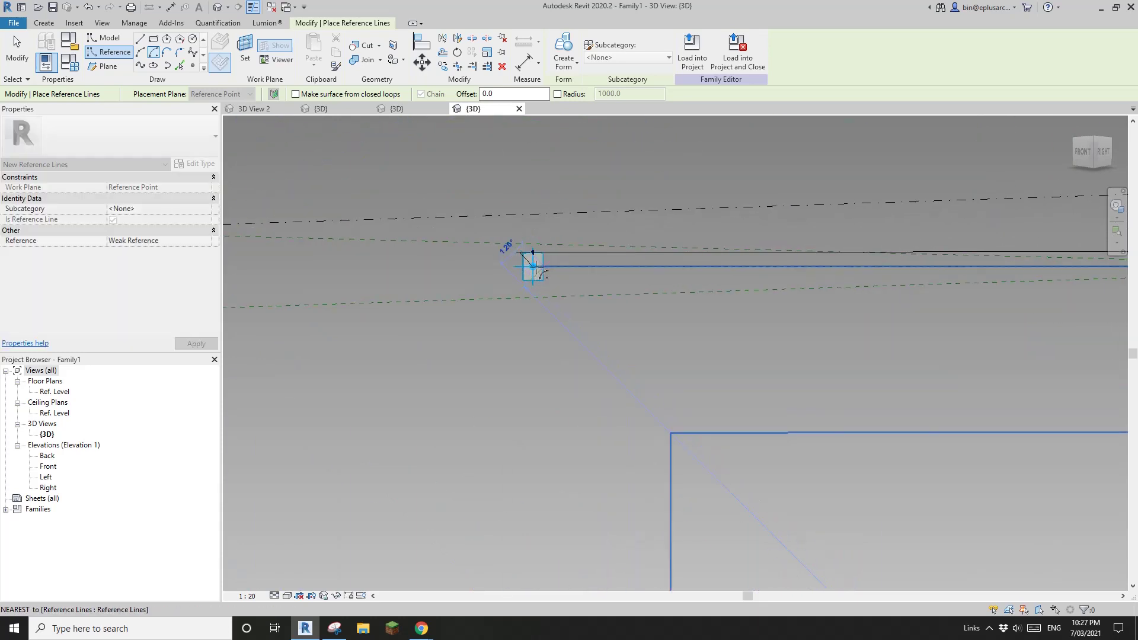
scroll(525, 260, down, 5)
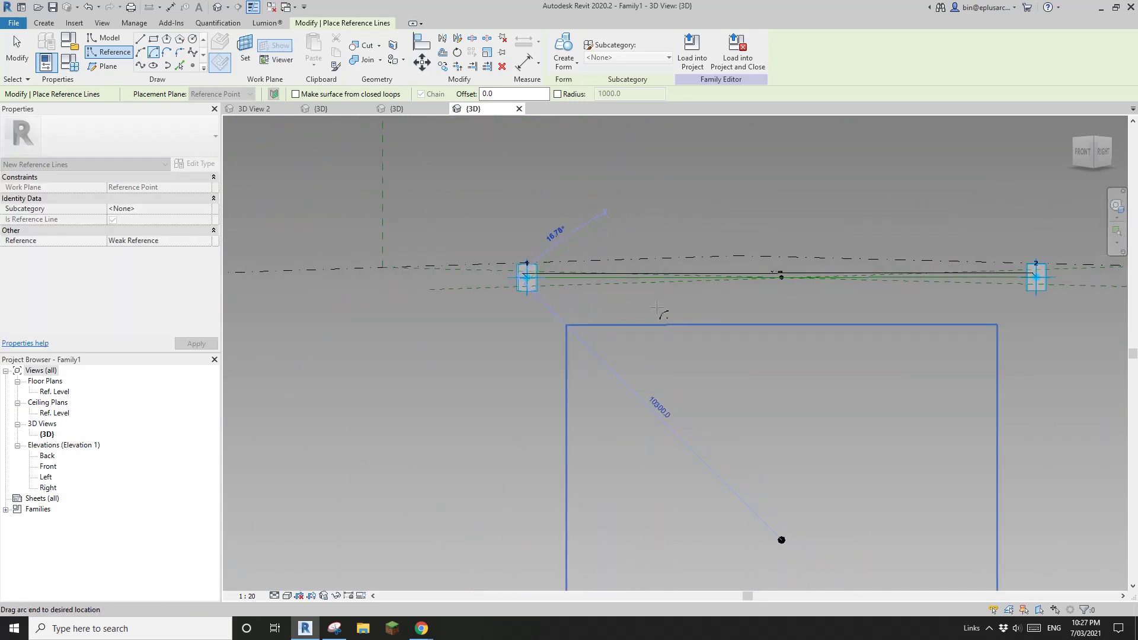
middle_drag(682, 374, 653, 302)
scroll(652, 302, up, 3)
scroll(648, 303, down, 1)
key(Escape)
Step: Draw a center-ends reference arc centred on the offset reference point, running from adaptive point 1 to adaptive point 2
scroll(537, 296, down, 3)
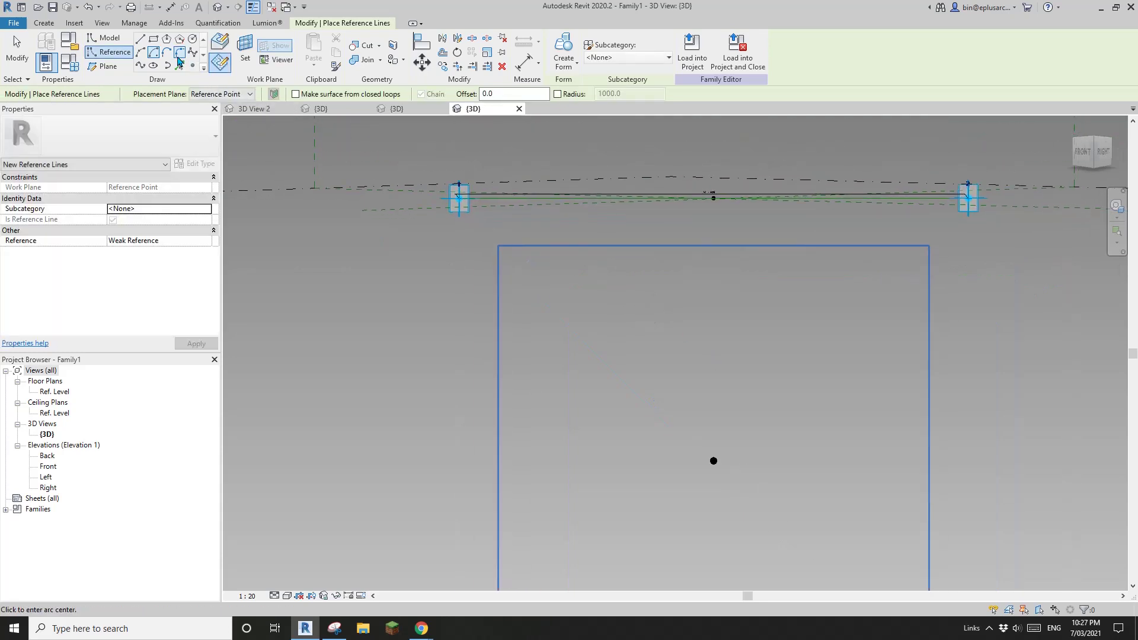
click(714, 461)
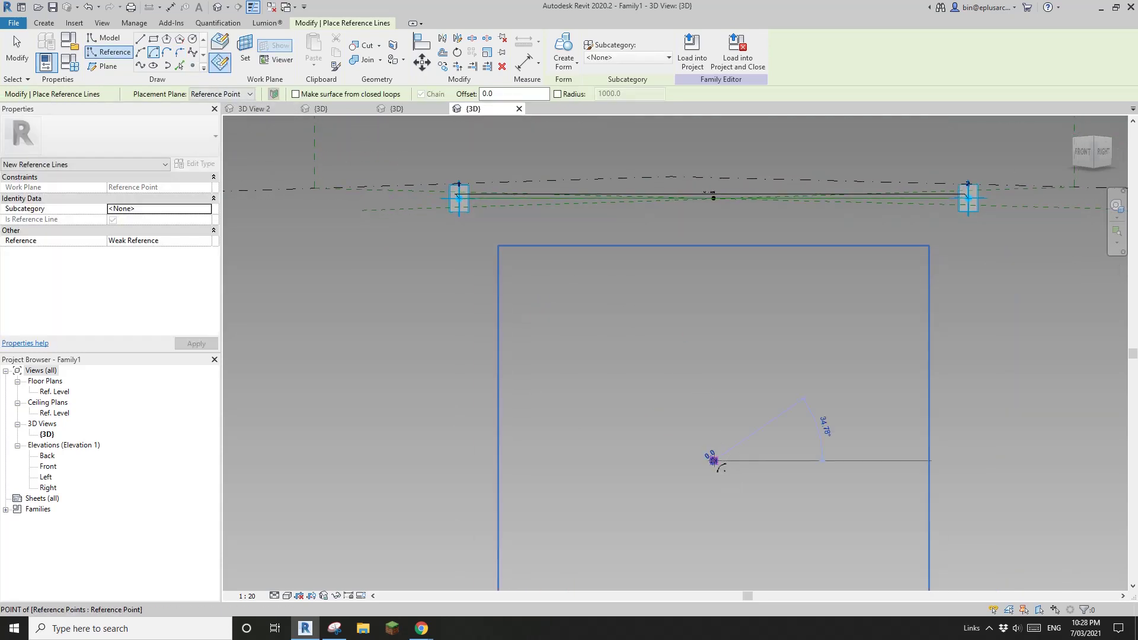
scroll(462, 205, up, 3)
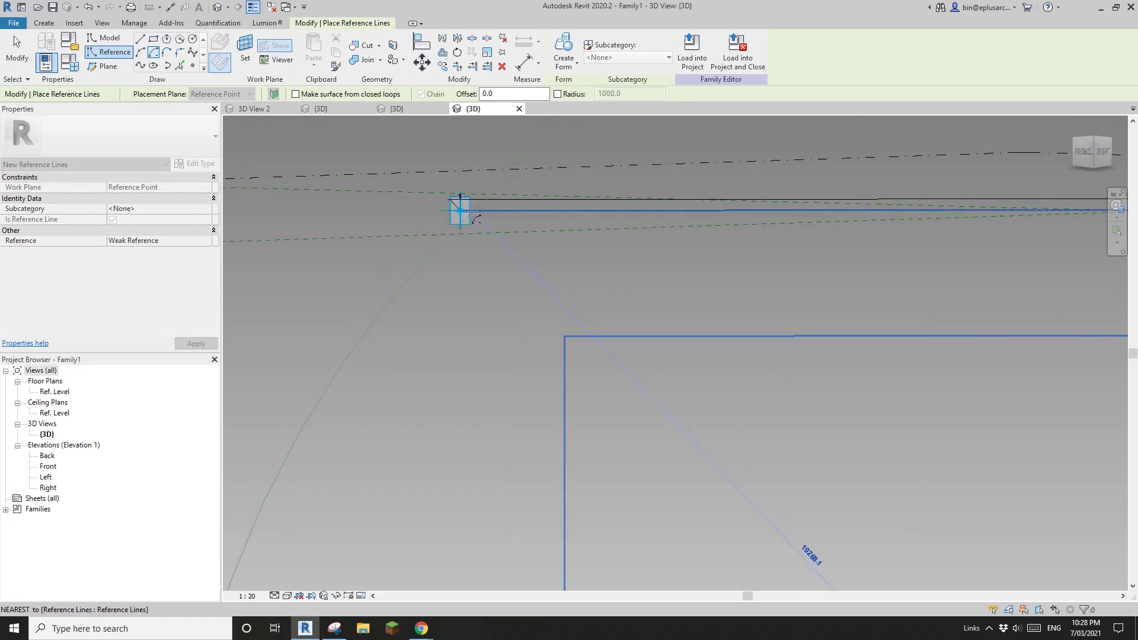
click(460, 210)
scroll(460, 211, down, 5)
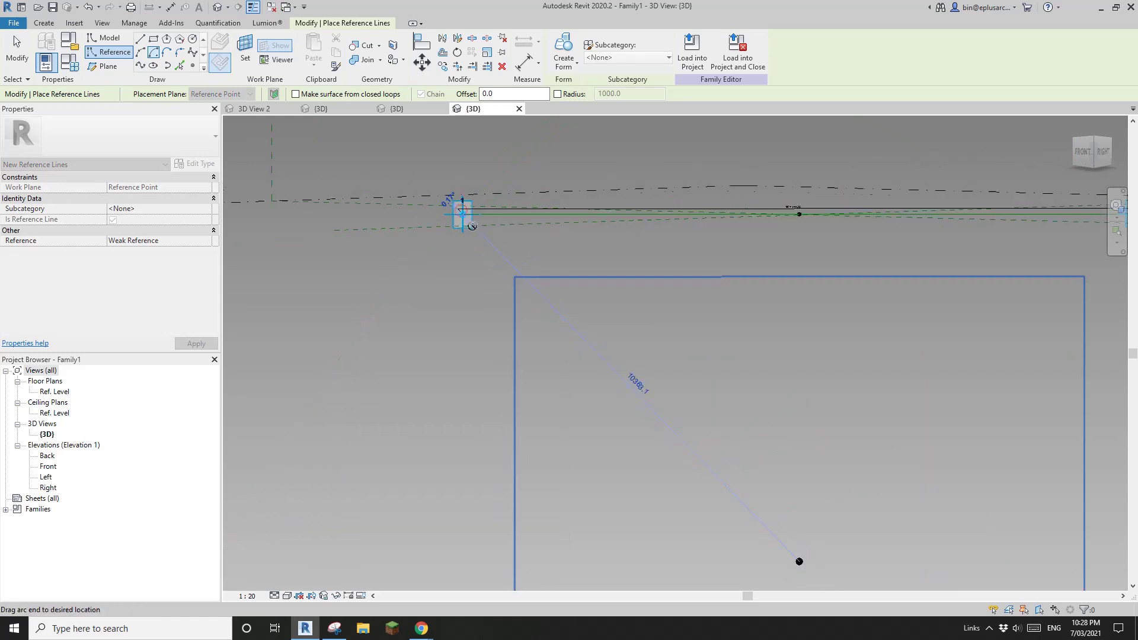
shift+middle_drag(776, 369, 770, 385)
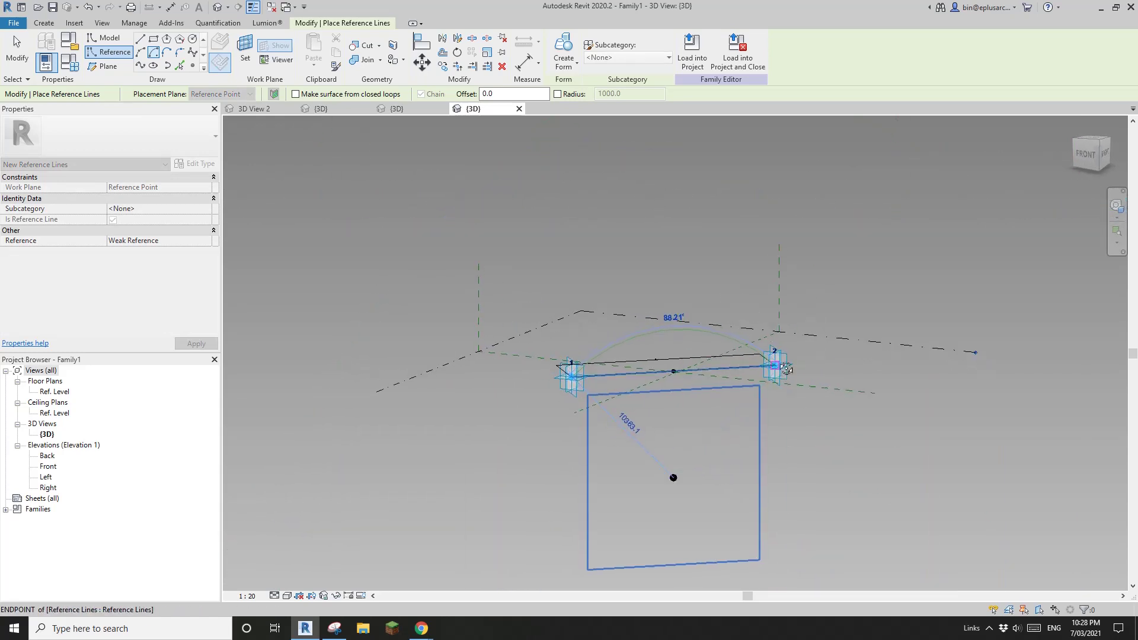
scroll(765, 379, up, 4)
click(762, 380)
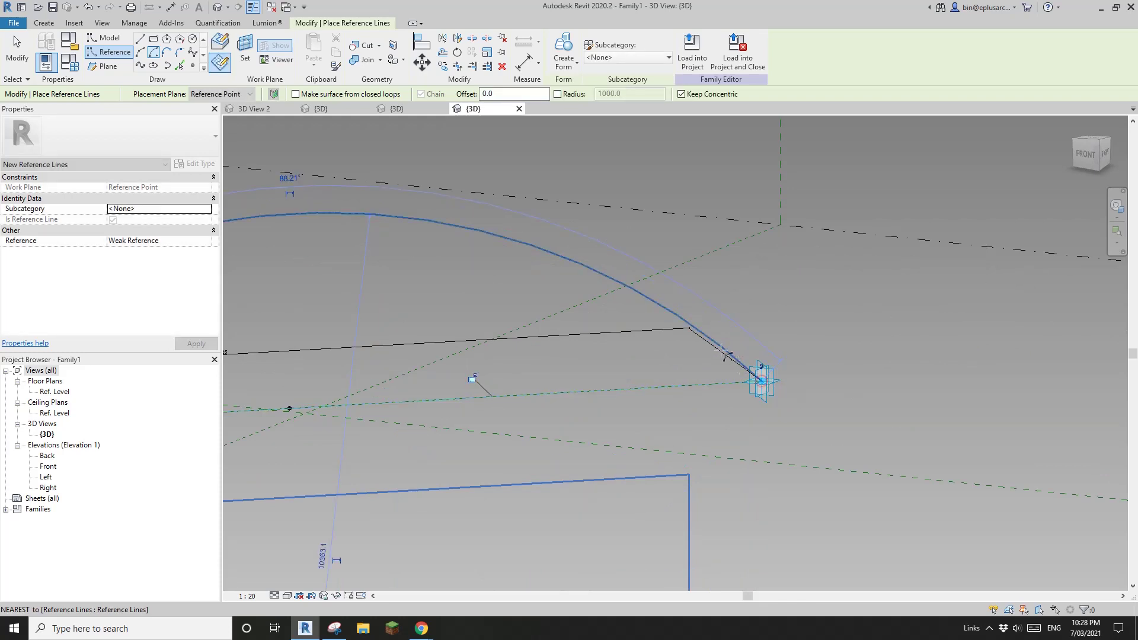
Step: Make the arc's temporary radius dimension permanent and end the reference line command
scroll(801, 327, down, 2)
click(659, 326)
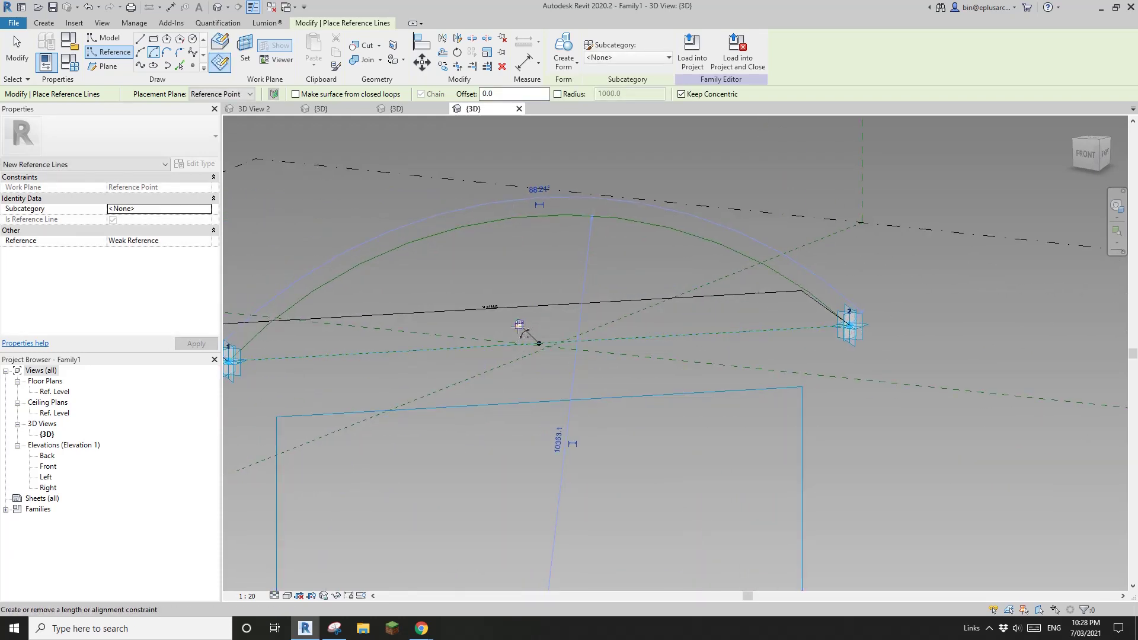
scroll(593, 332, down, 2)
middle_drag(603, 382, 666, 356)
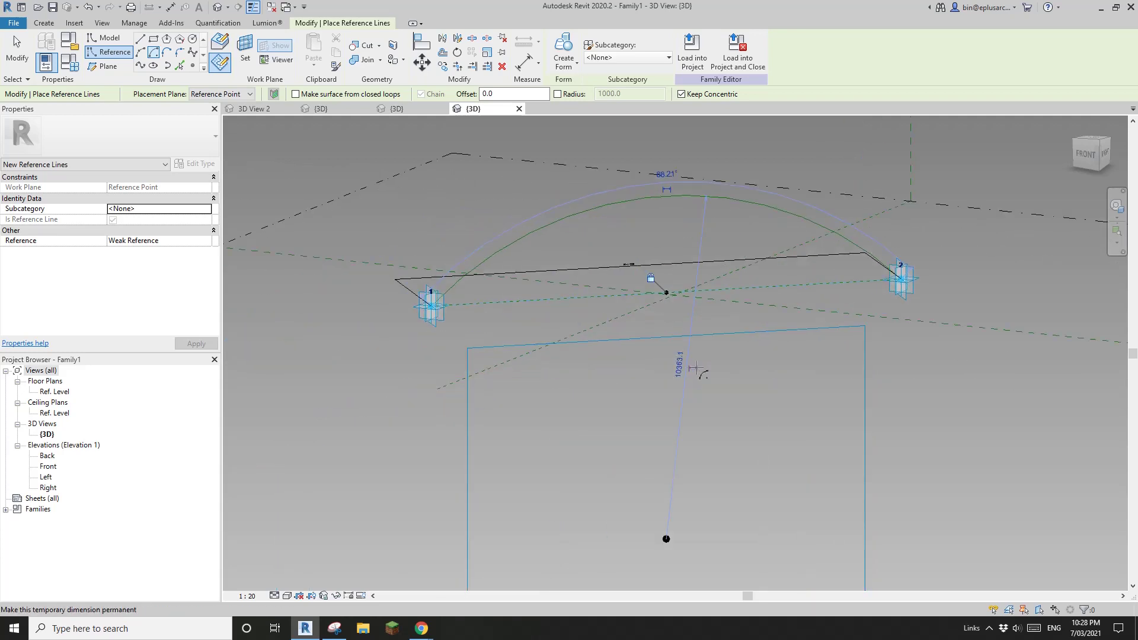
key(Escape)
key(Escape)
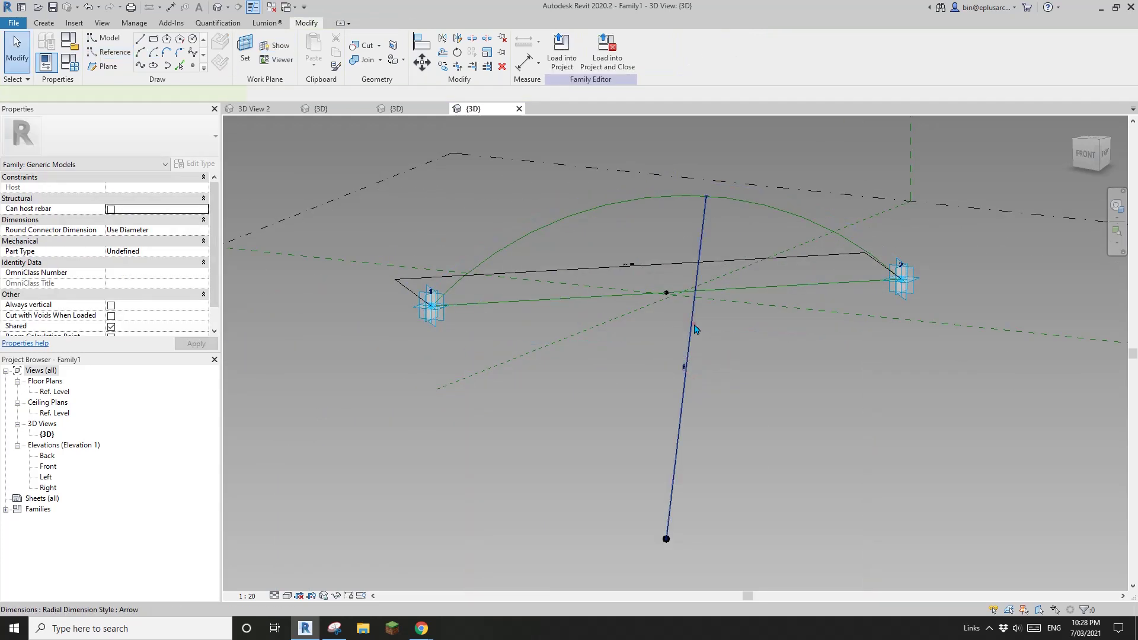
Step: Label the arc's radial dimension with a new family parameter R, set as an instance parameter
click(686, 364)
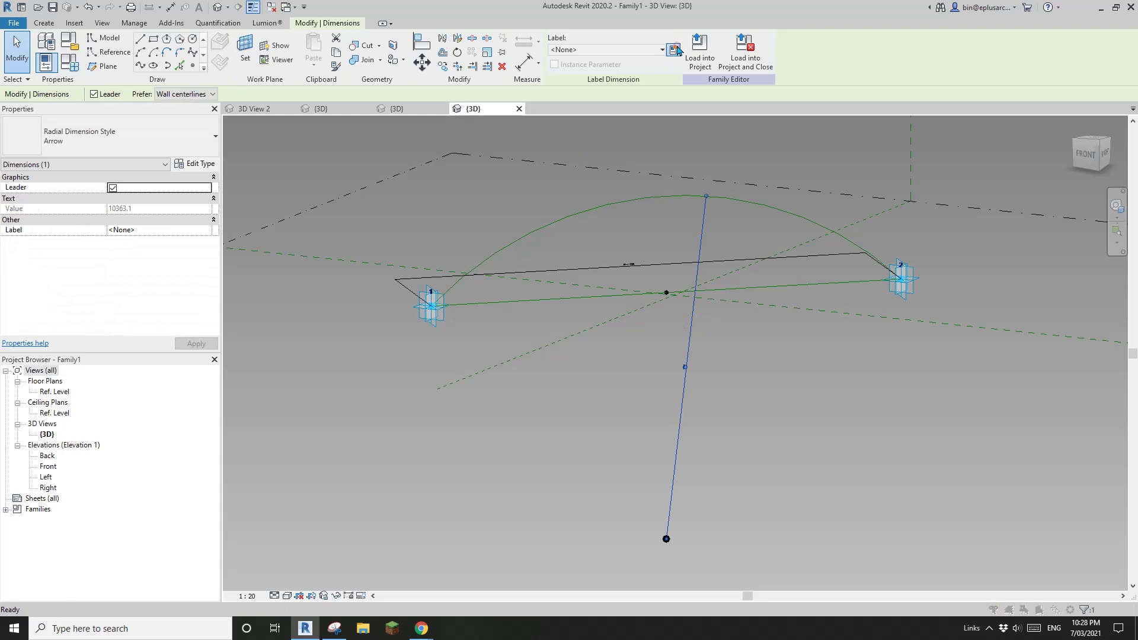
click(674, 49)
text(R)
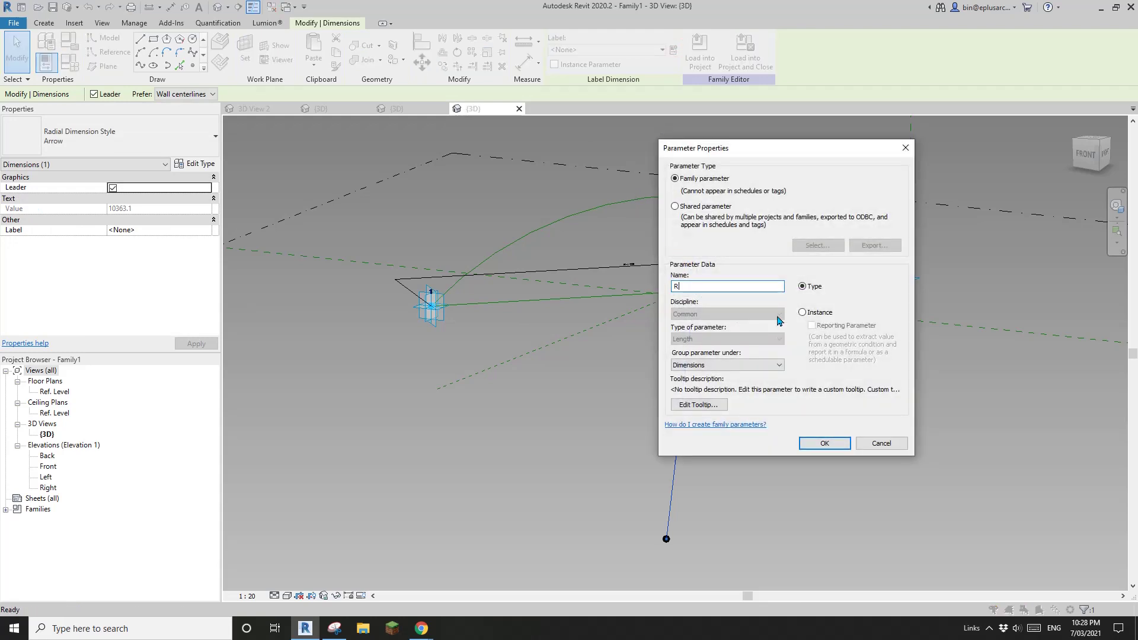
click(803, 312)
click(825, 444)
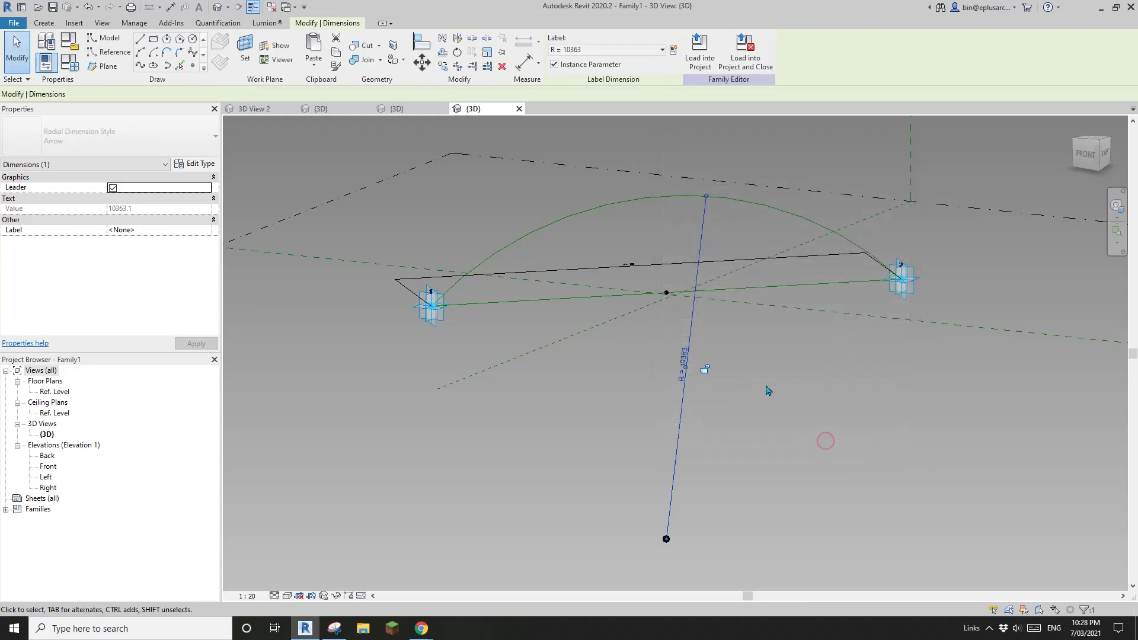
shift+middle_drag(739, 375, 694, 363)
key(Escape)
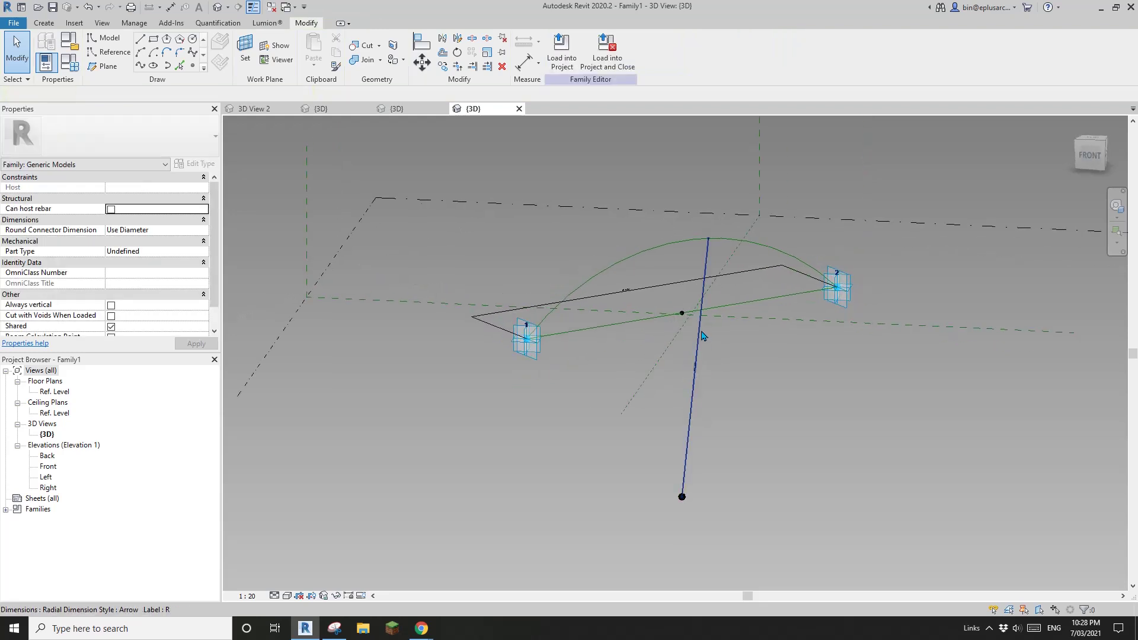
Step: Reposition the radial dimension so it runs from the arc's center to adaptive point 1
drag(691, 332, 556, 470)
shift+middle_drag(658, 441, 642, 417)
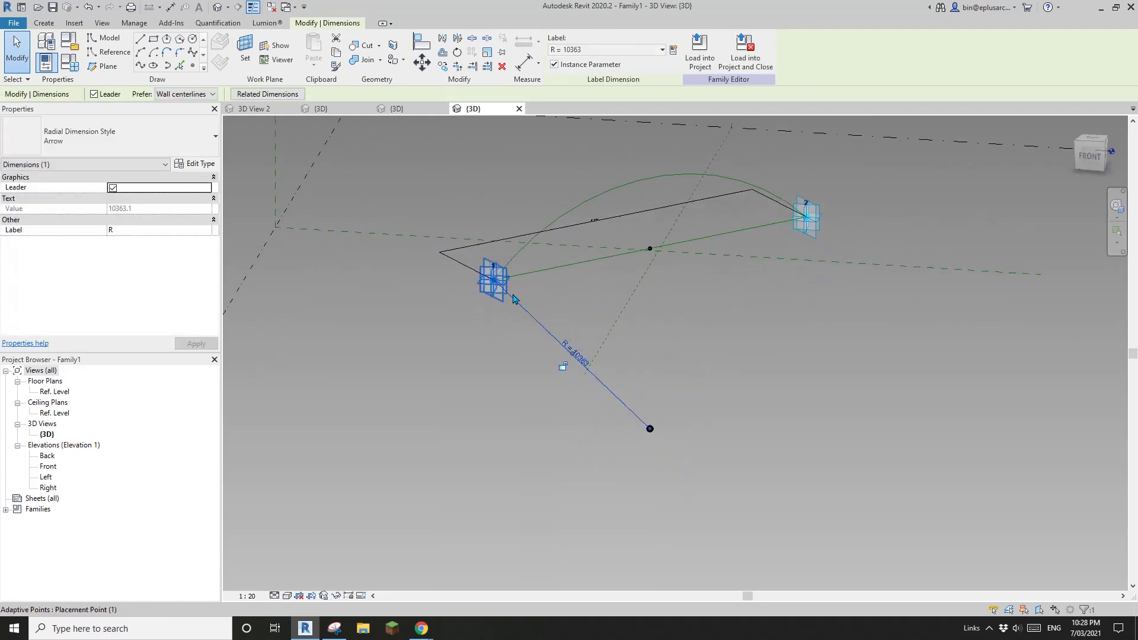
shift+middle_drag(554, 415, 541, 481)
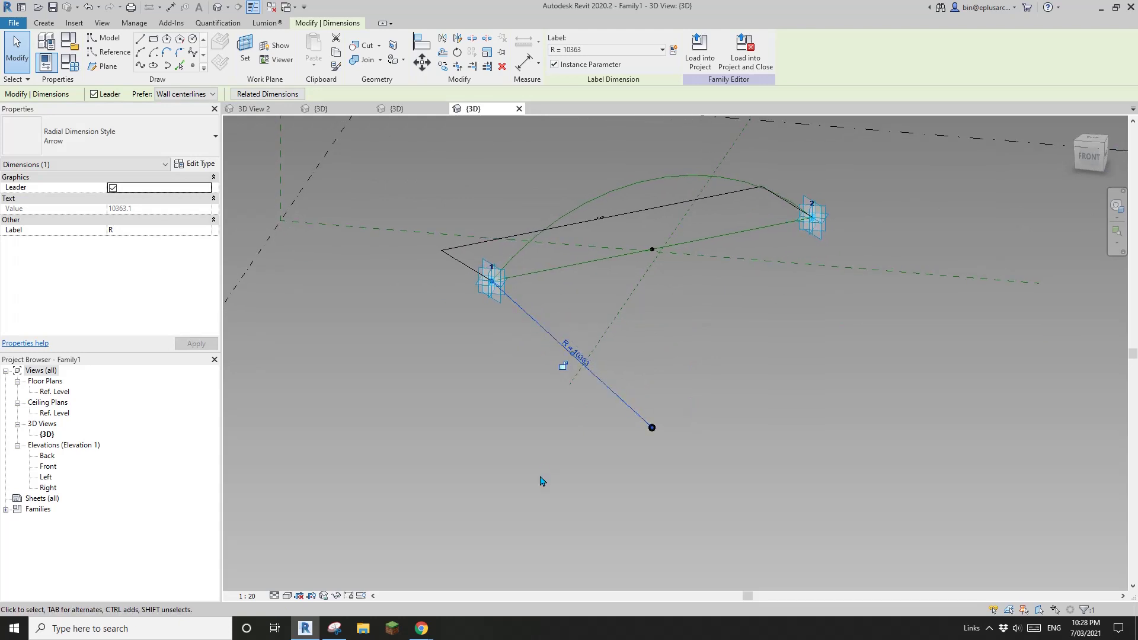
Step: Check the triangle sketch in the Snipping Tool, and add an instance length parameter HW with the formula W/2 in Revit
click(335, 629)
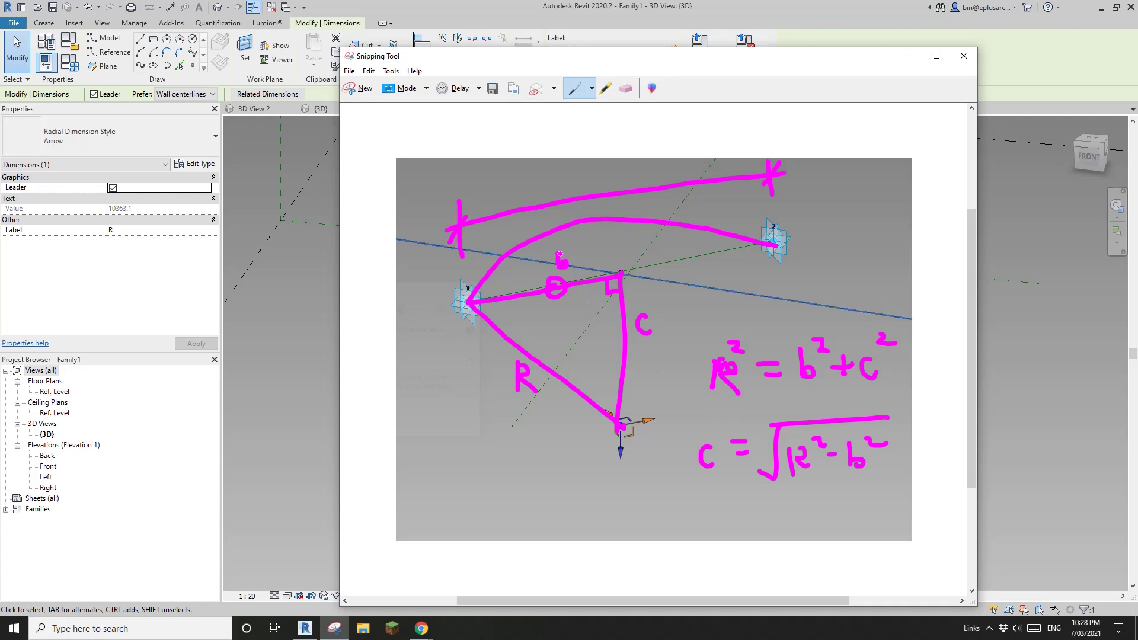
click(333, 627)
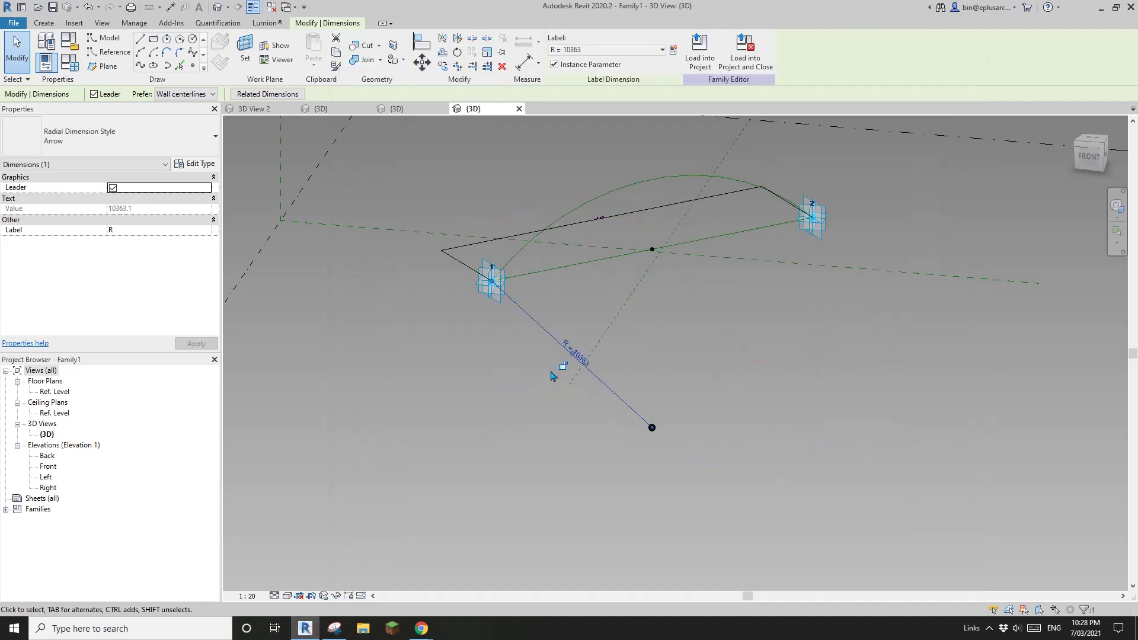
click(69, 62)
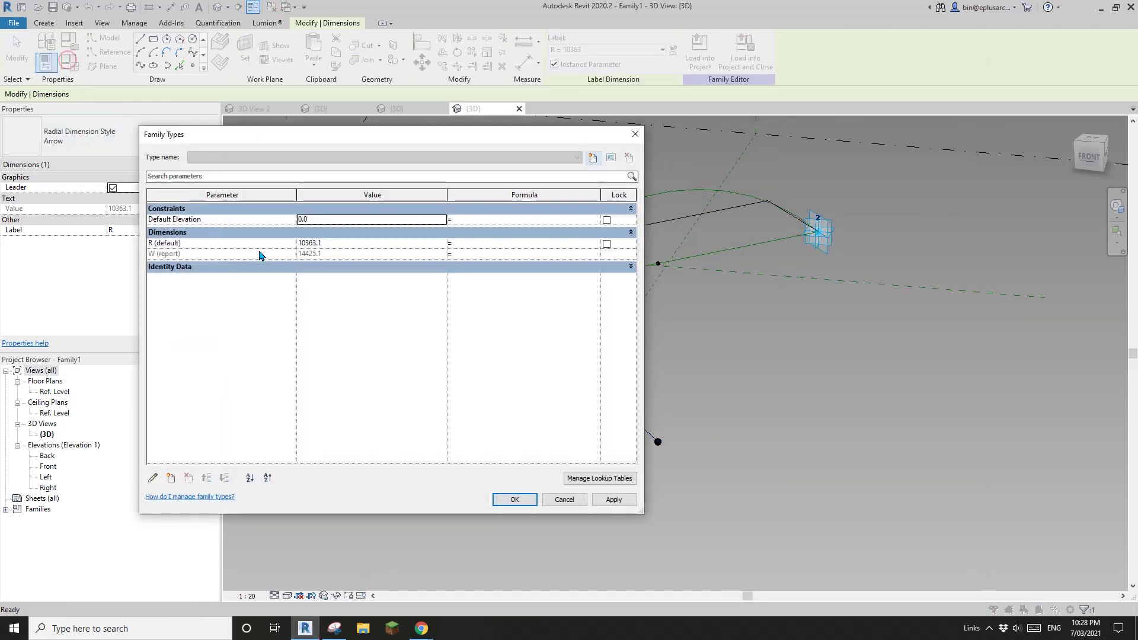
click(171, 479)
text(HW)
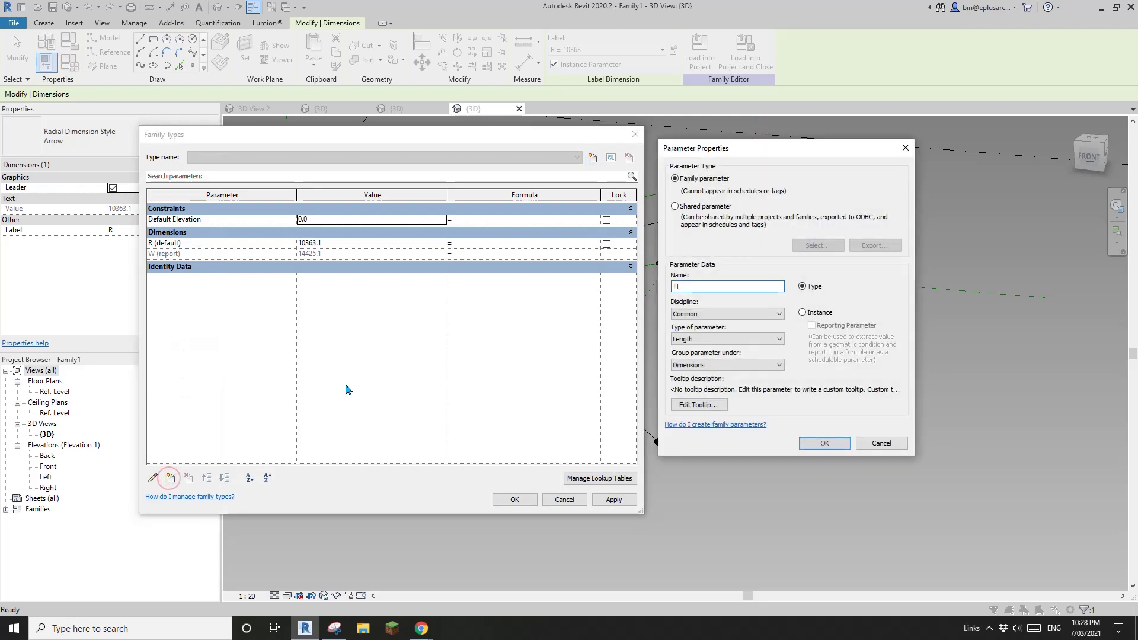
click(176, 483)
click(802, 312)
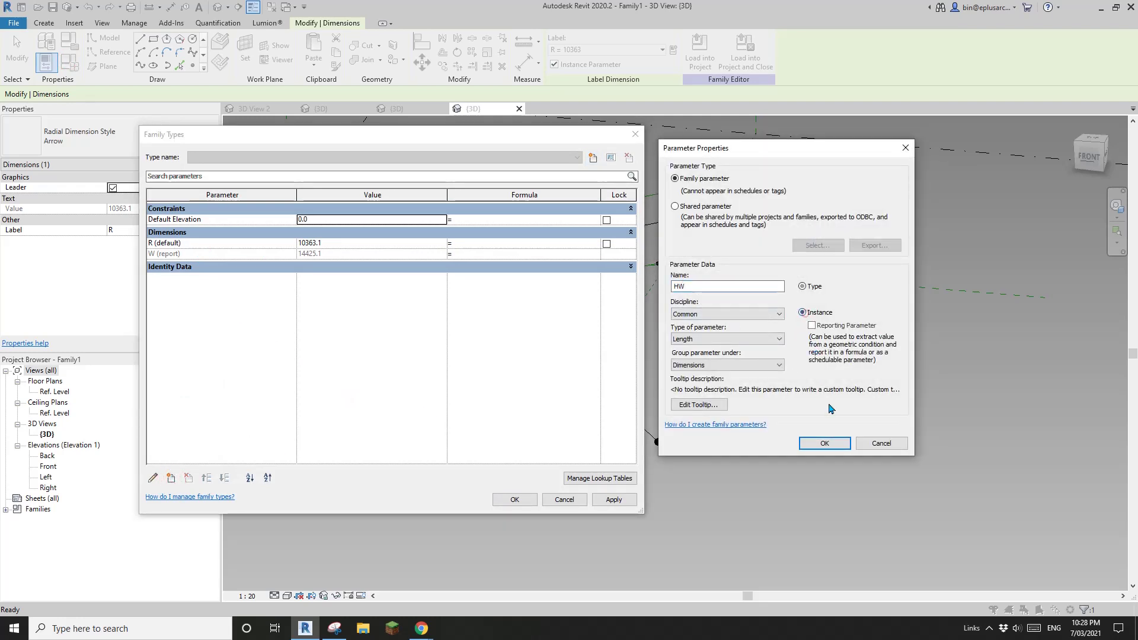
click(824, 443)
click(478, 244)
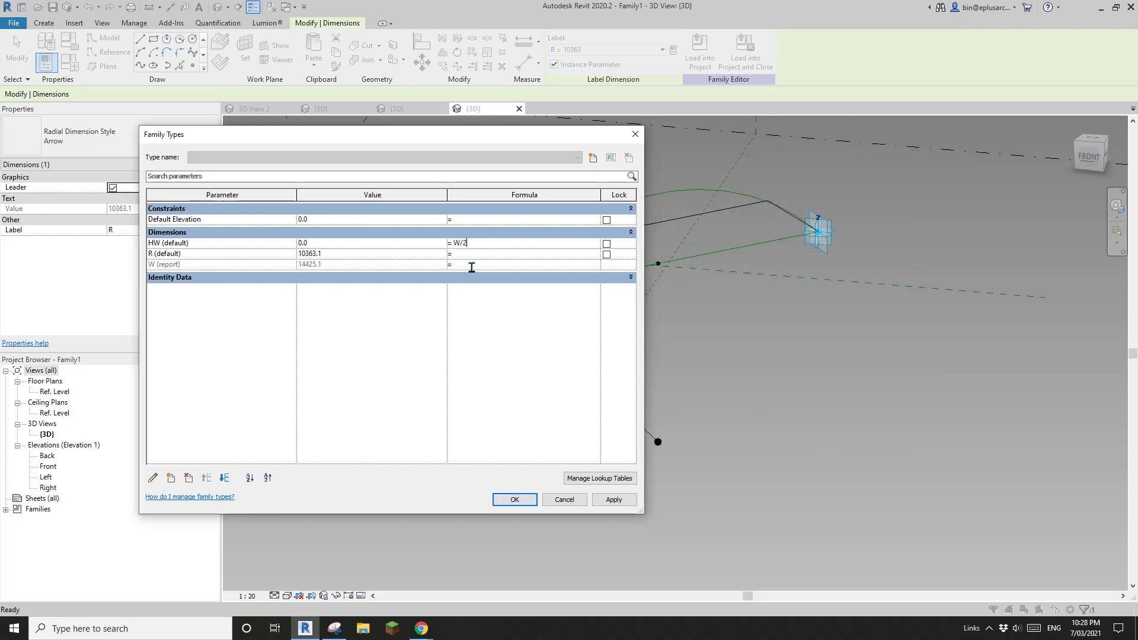
click(365, 344)
click(514, 499)
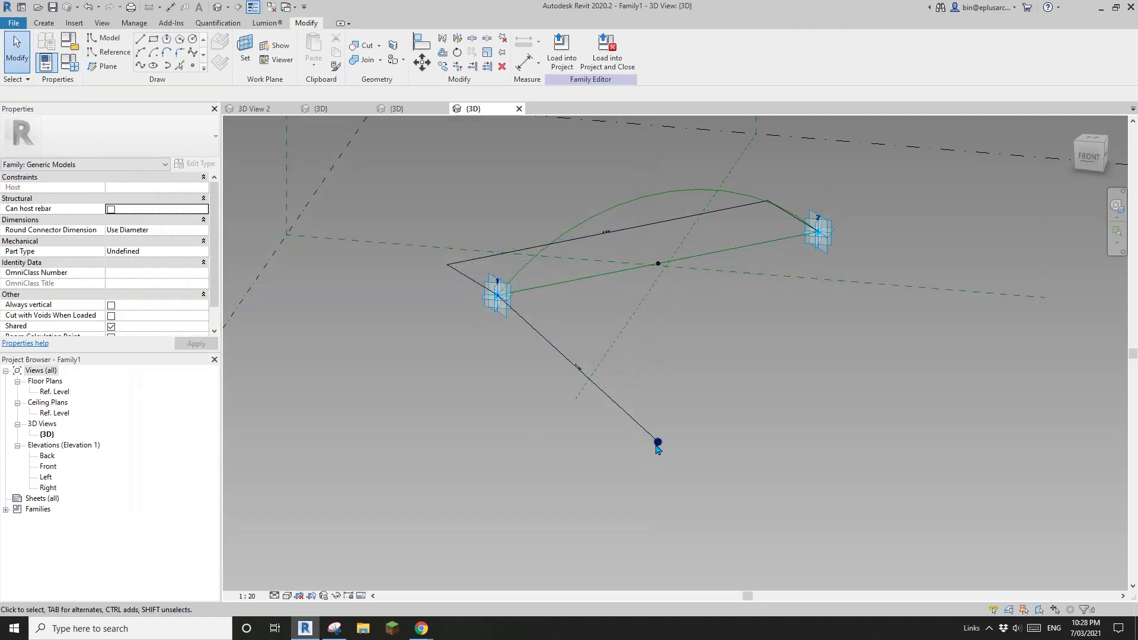
Step: Link the arc center point's Offset to a new family parameter OFS, set as an instance parameter
click(660, 448)
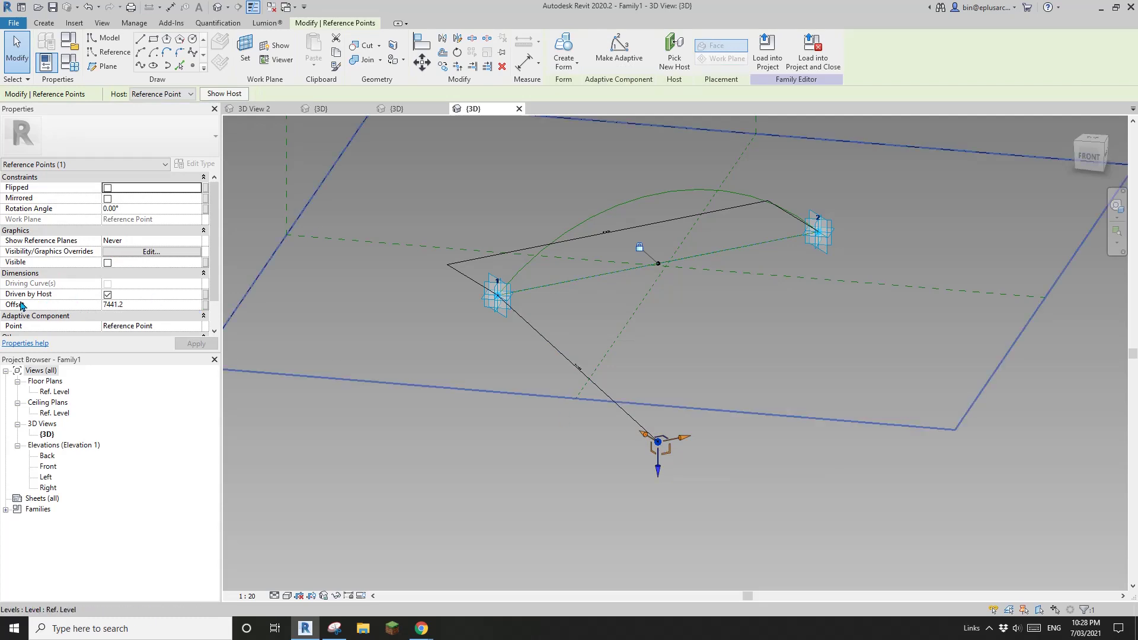
click(205, 305)
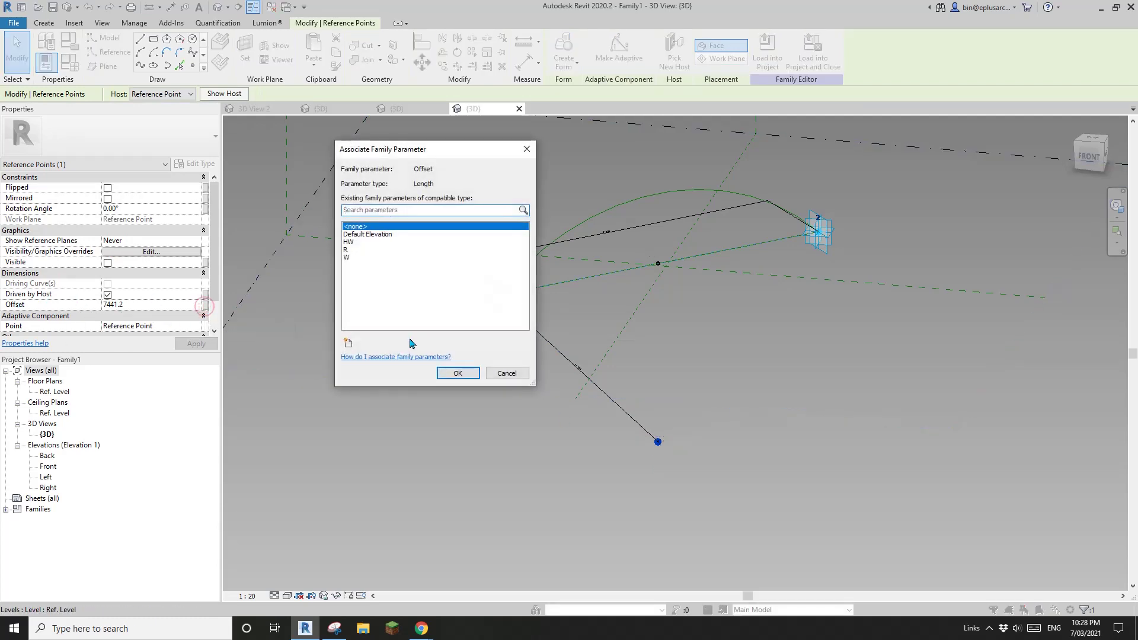
click(349, 346)
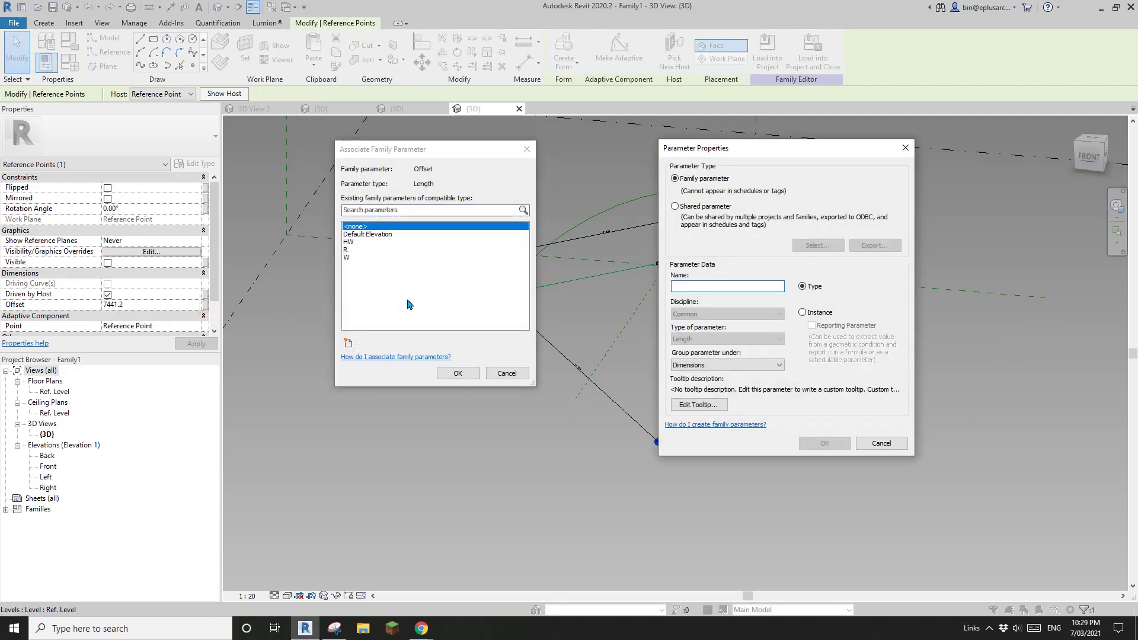
text(OFS)
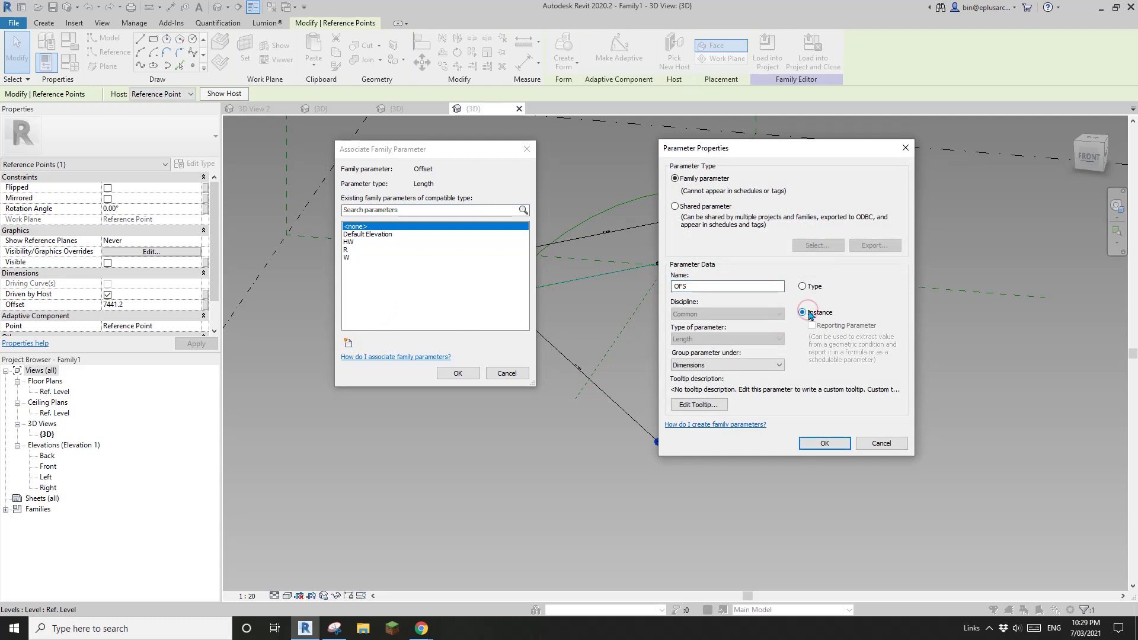
click(841, 449)
click(457, 373)
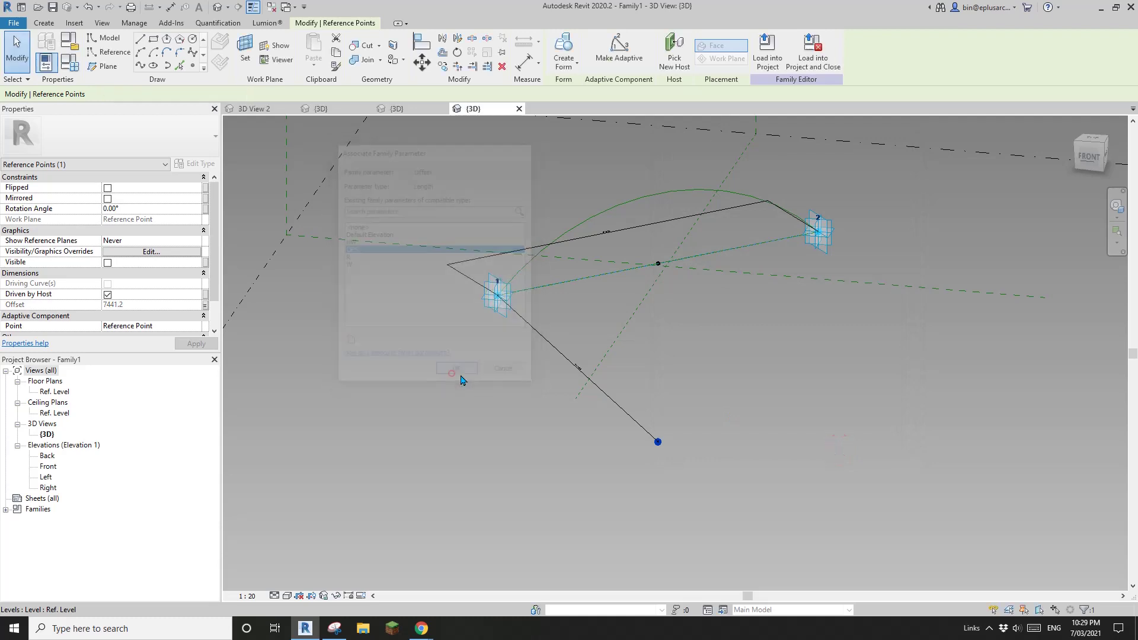
Step: Give the OFS parameter the formula sqrt(R ^ 2 - HW ^ 2) and apply it to the family
click(70, 63)
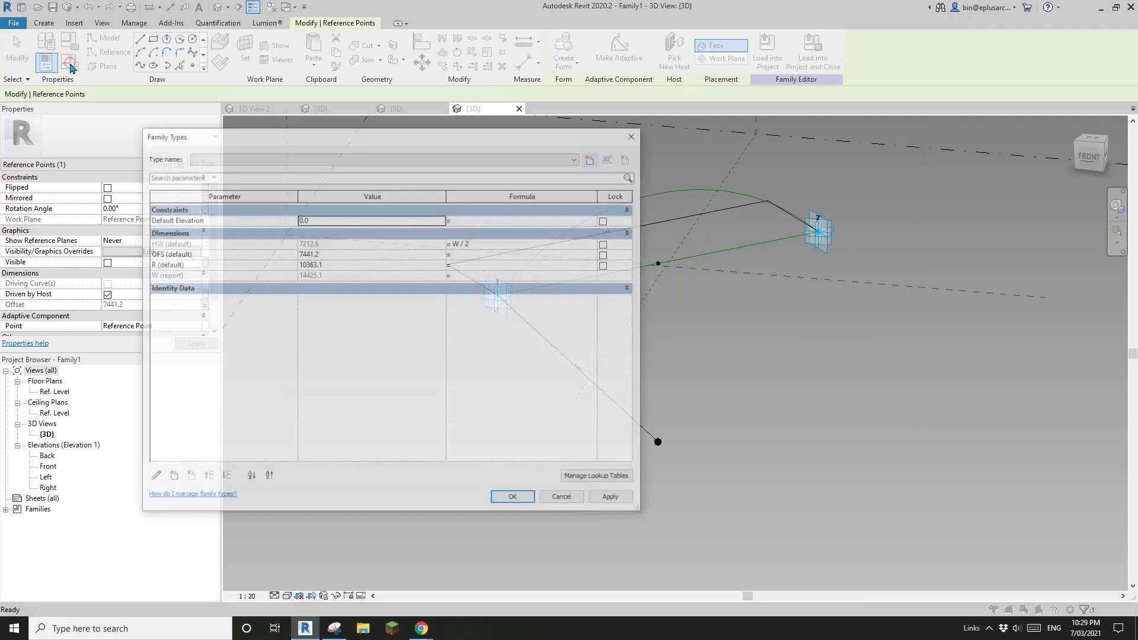
click(466, 255)
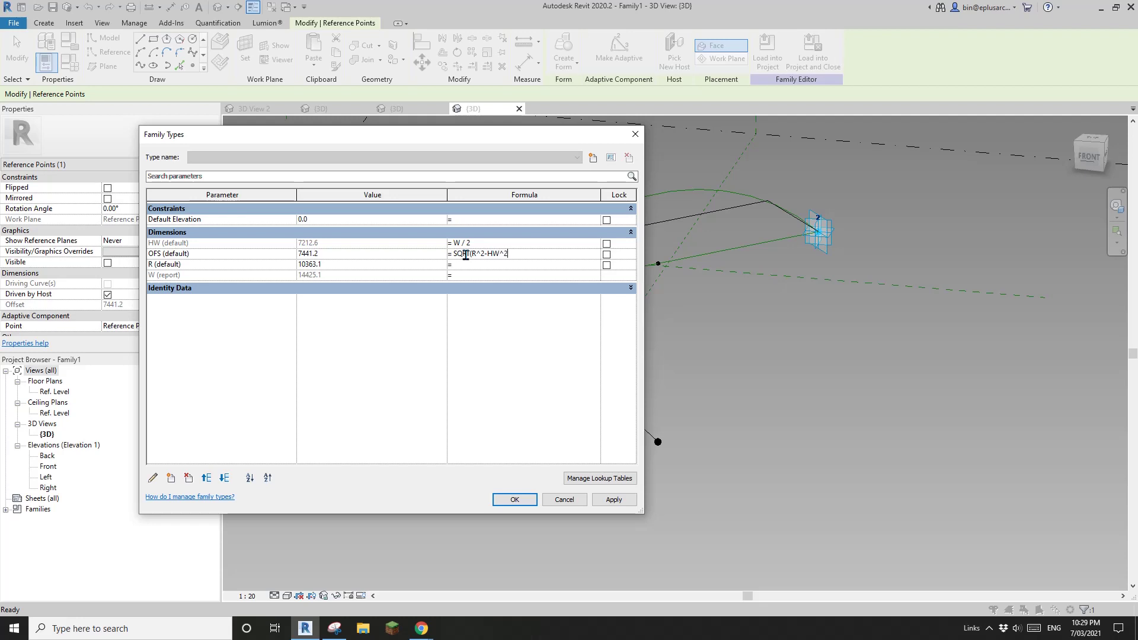
click(500, 343)
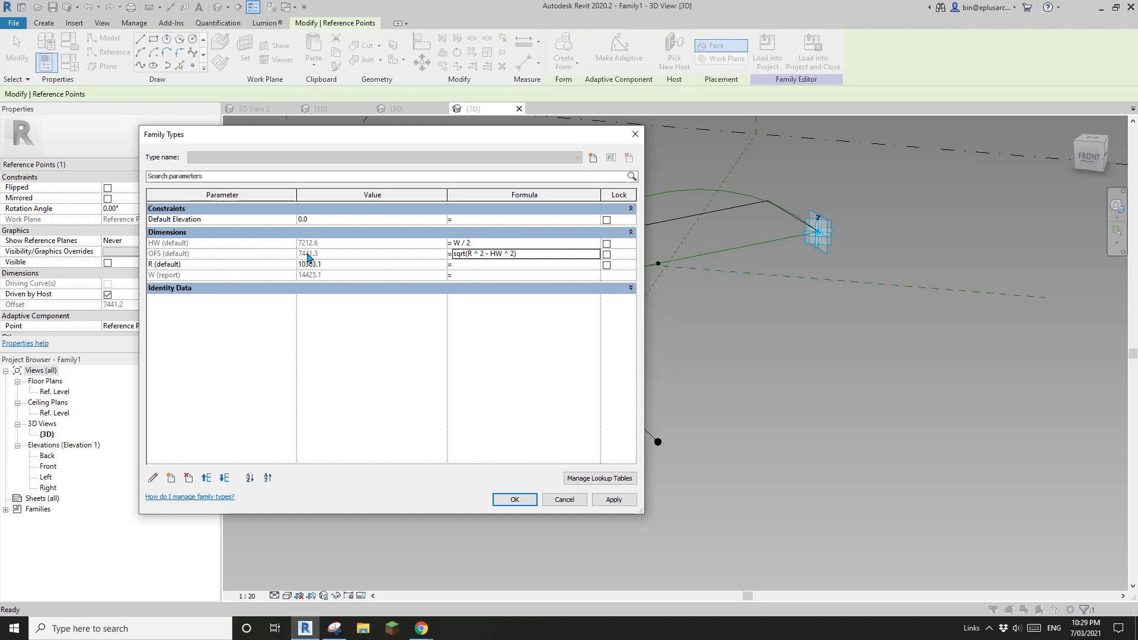
drag(439, 135, 407, 134)
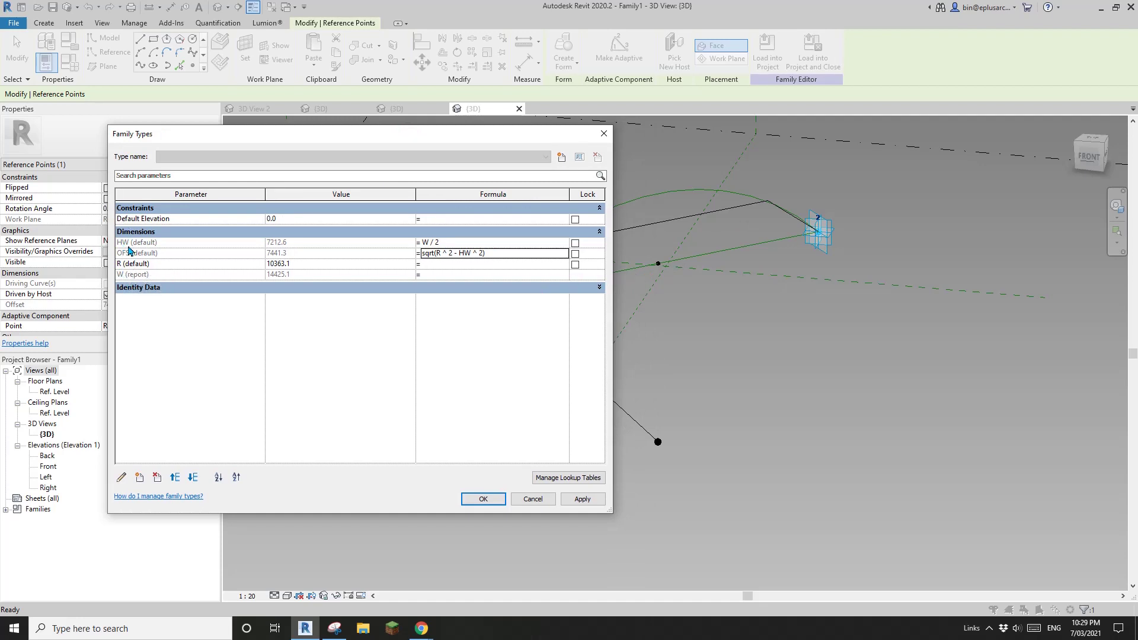
mouse_move(450, 139)
mouse_down()
mouse_move(419, 351)
mouse_move(455, 154)
mouse_up()
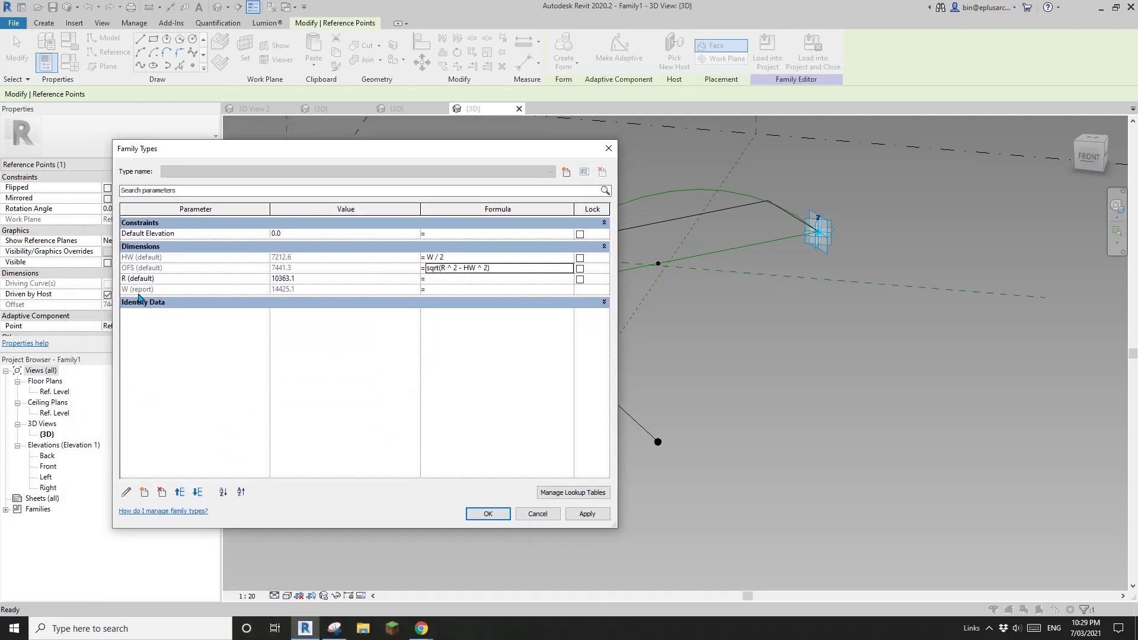
click(488, 513)
click(496, 513)
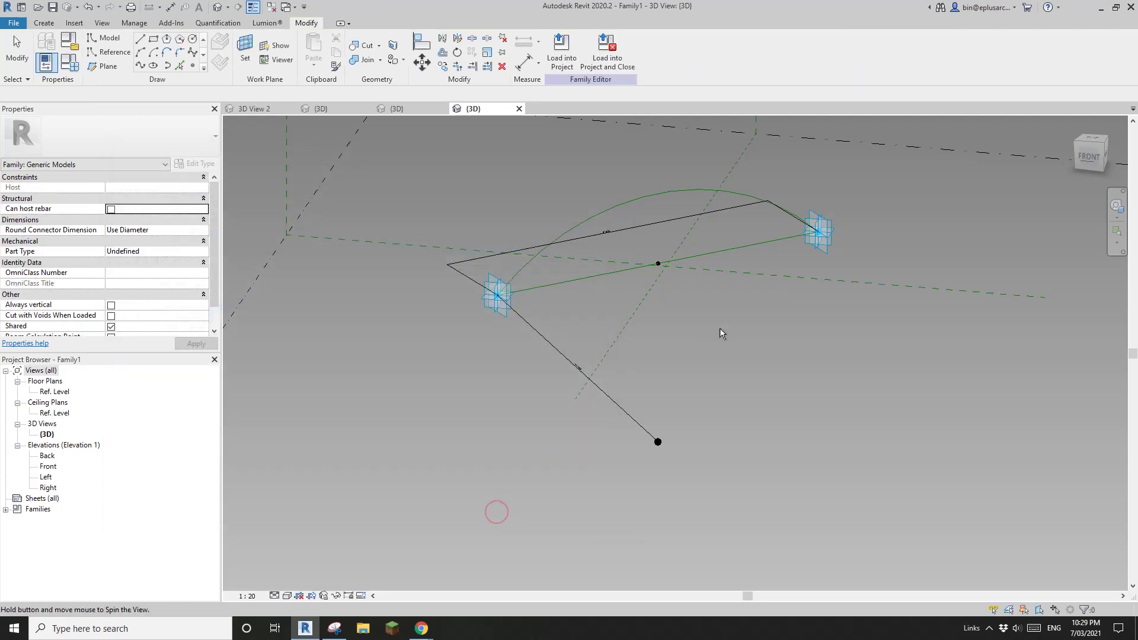
Step: Place a reference point on the arc a short distance from adaptive point 1
shift+middle_drag(497, 513, 737, 257)
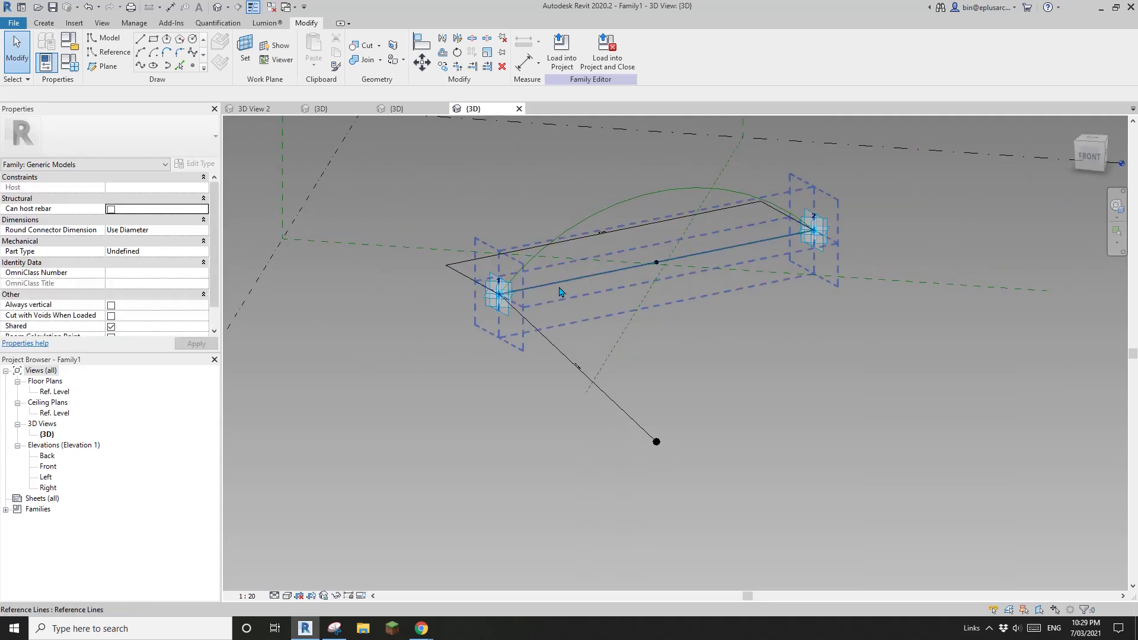
shift+middle_drag(648, 254, 550, 277)
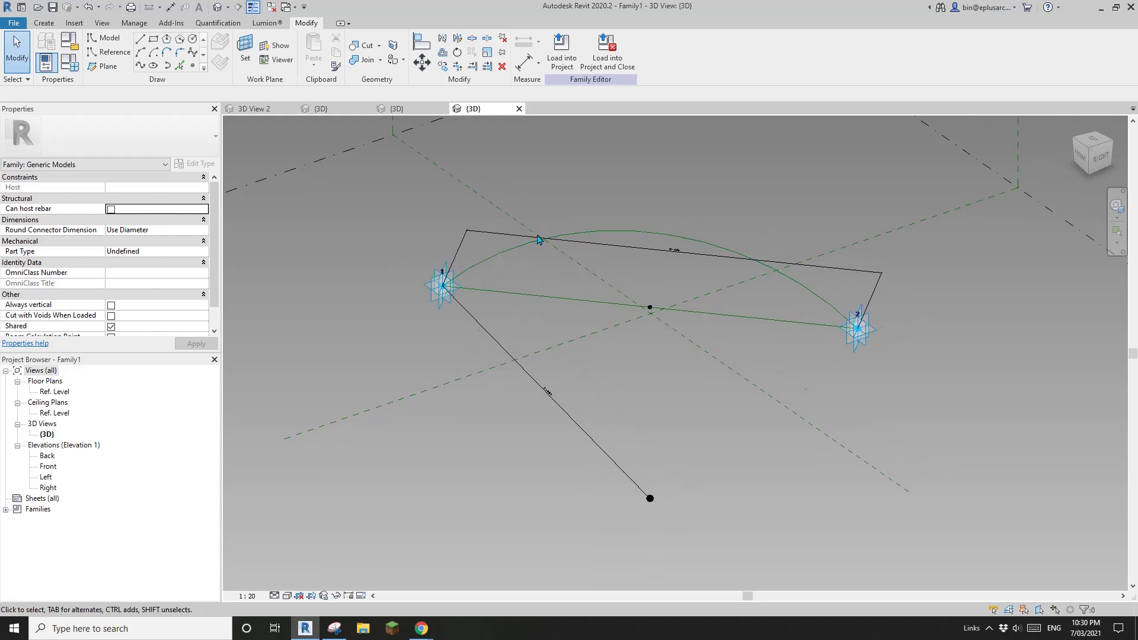
scroll(636, 241, up, 1)
shift+middle_drag(636, 243, 453, 240)
scroll(454, 236, up, 2)
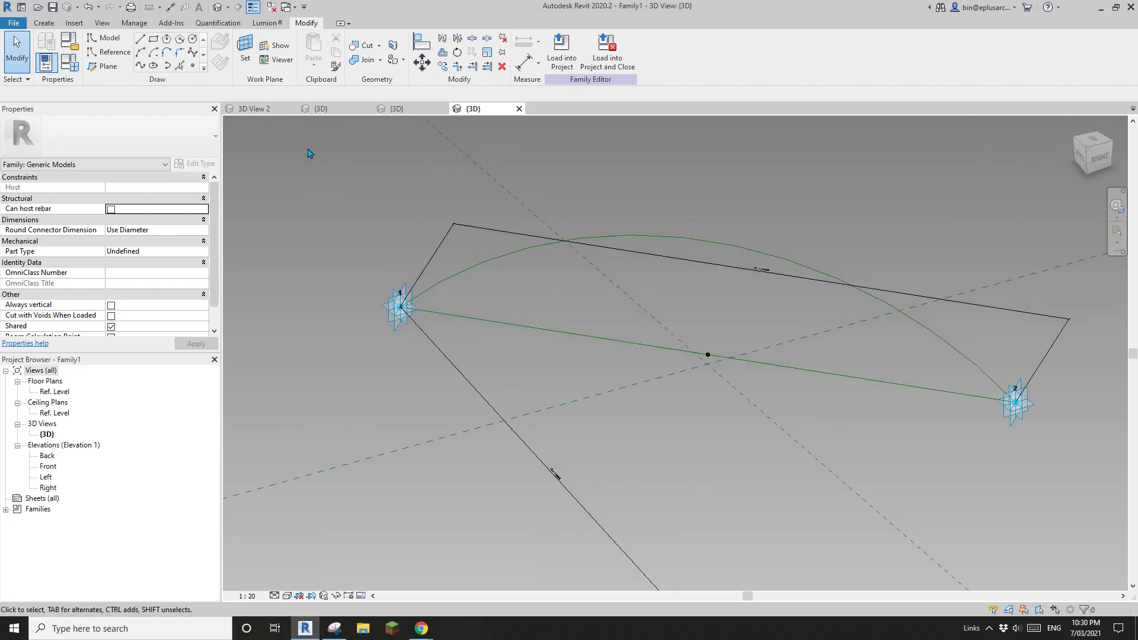
click(193, 69)
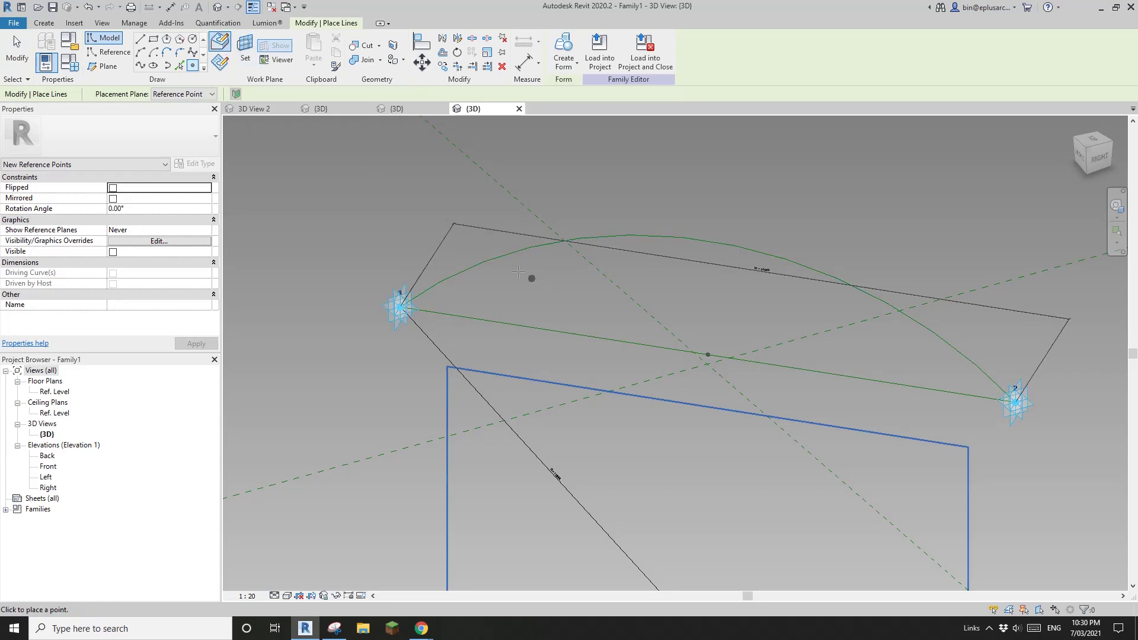
click(494, 259)
shift+middle_drag(521, 284, 510, 300)
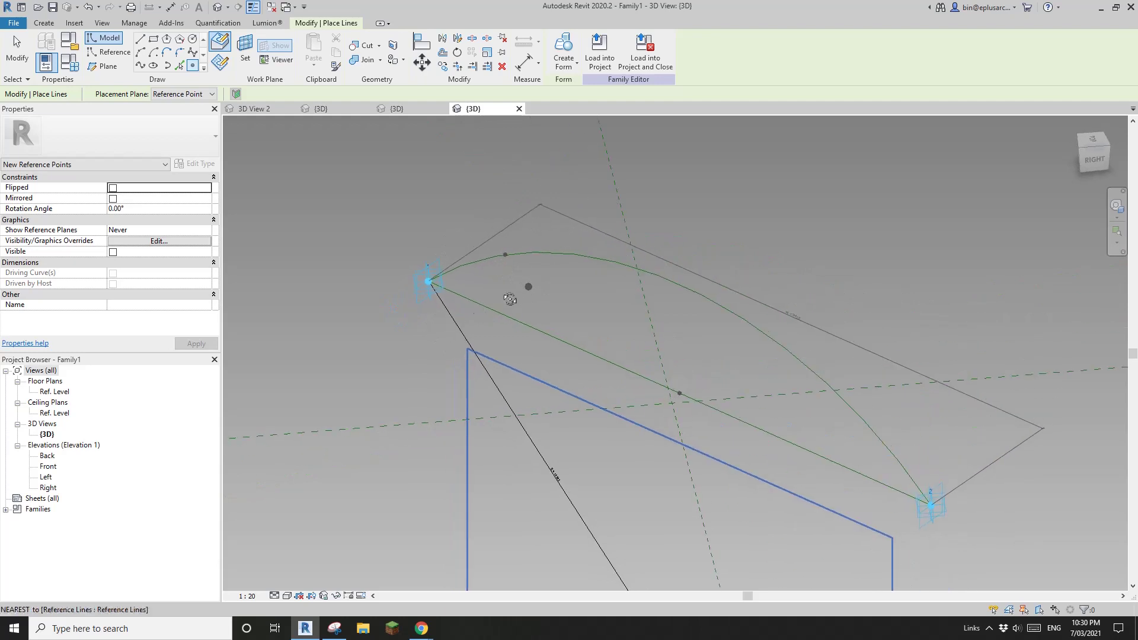
scroll(510, 267, up, 1)
Step: Draw a reference line rectangle about 80 by 240 mm around the new arc point, on the point's plane perpendicular to the arc
click(108, 52)
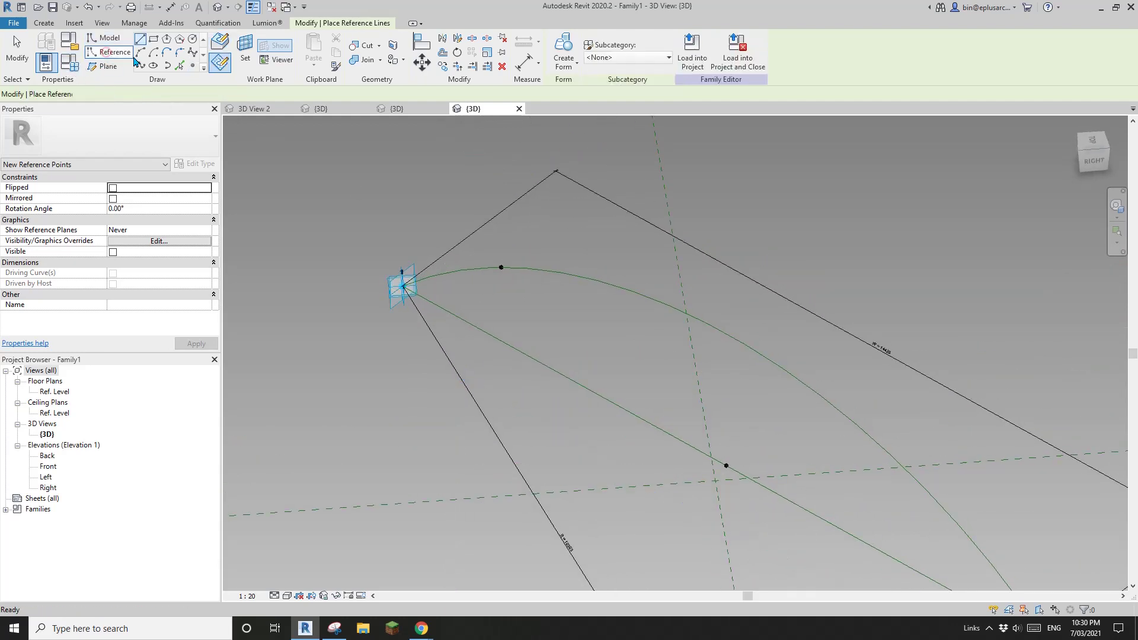
click(153, 42)
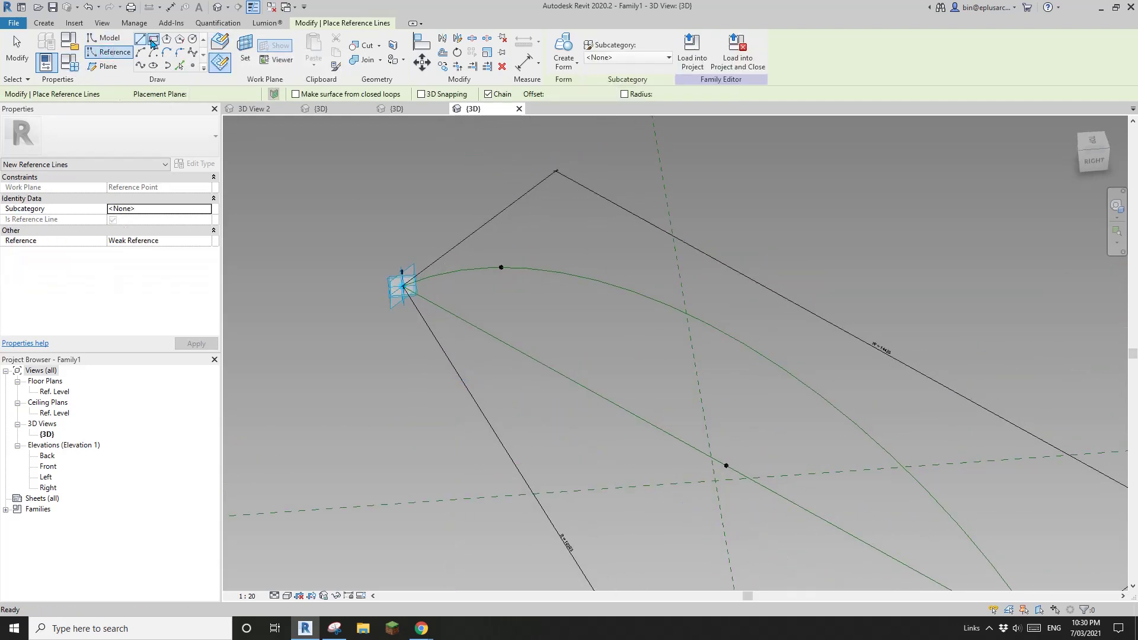
click(245, 47)
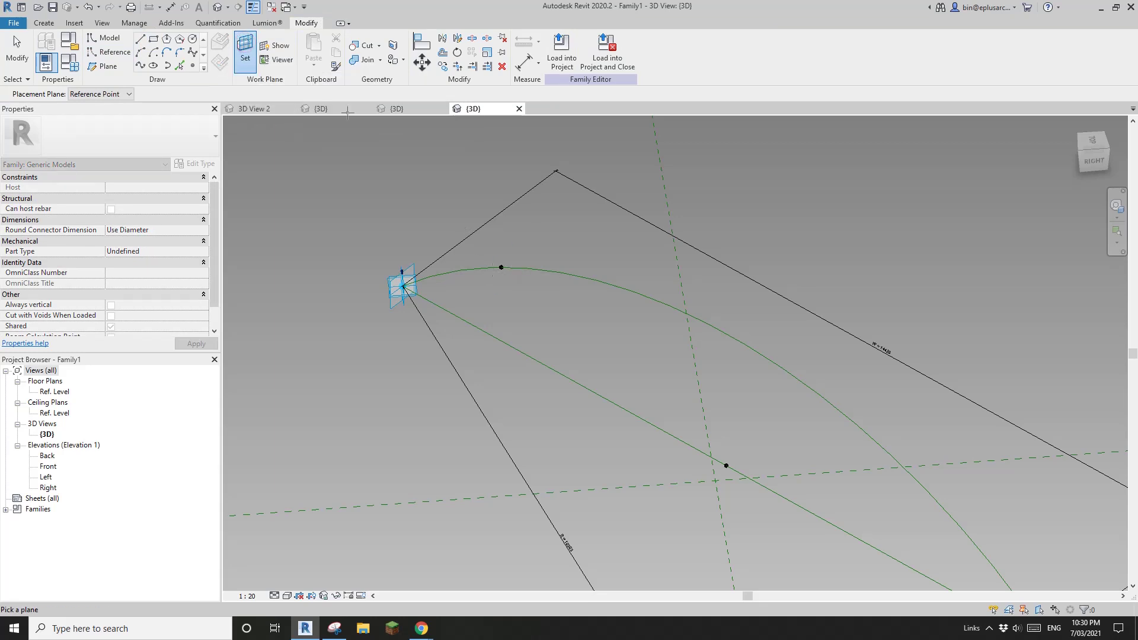
scroll(501, 267, up, 1)
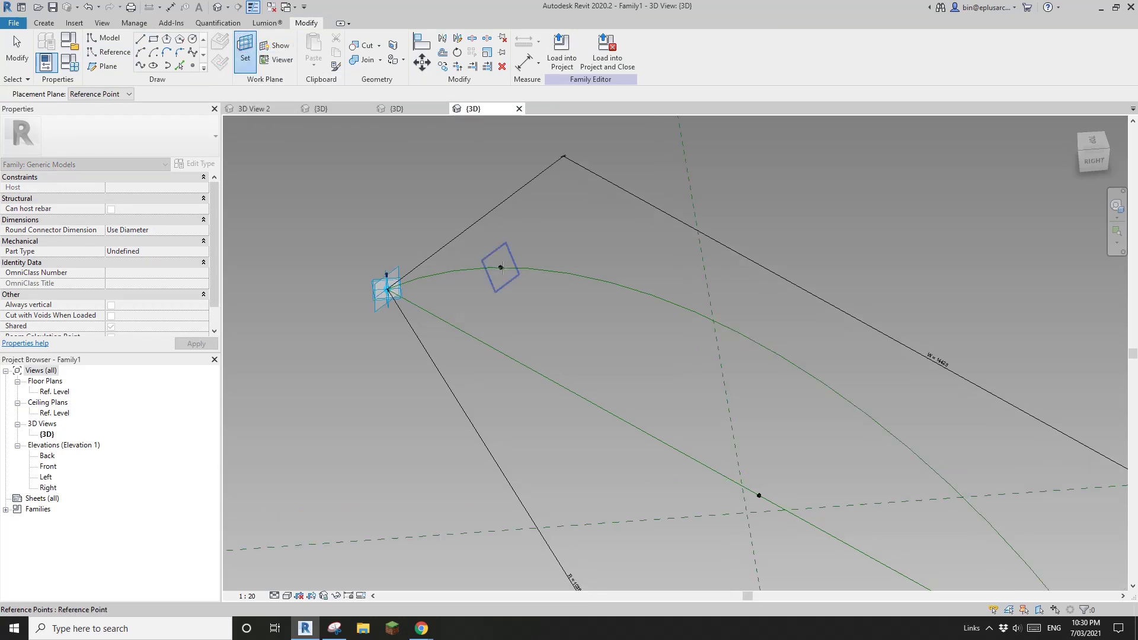
key(r)
key(l)
shift+middle_drag(501, 264, 526, 222)
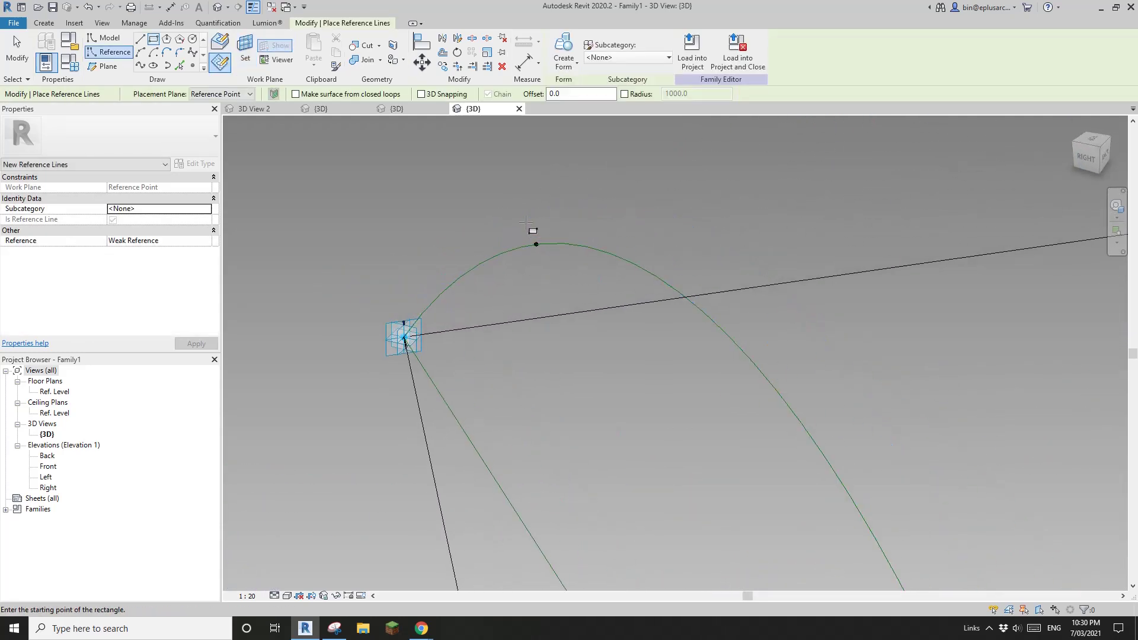
click(540, 274)
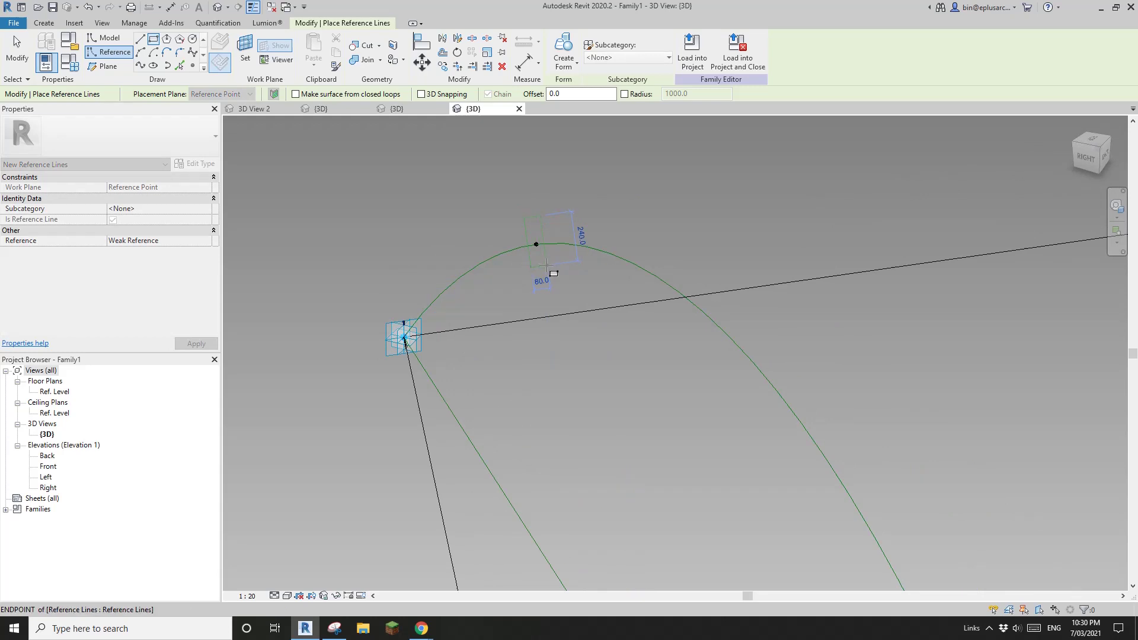
scroll(534, 248, up, 2)
scroll(533, 246, up, 1)
key(Escape)
key(Escape)
Step: Set the rectangle's width to 10 mm and adjust the length of its long sides
click(471, 239)
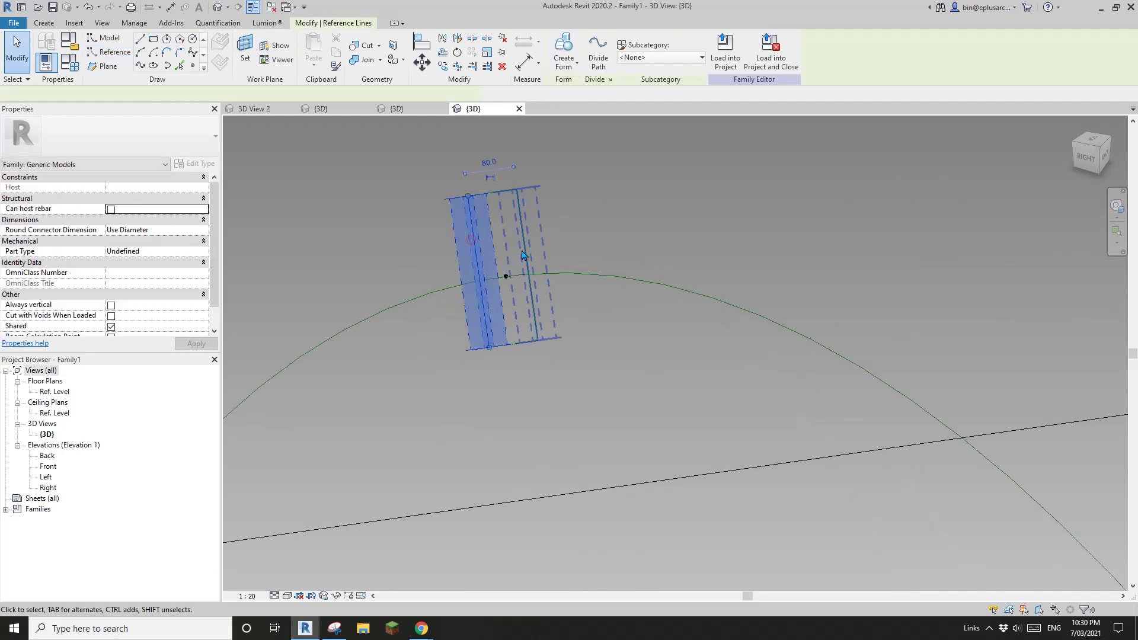
click(490, 165)
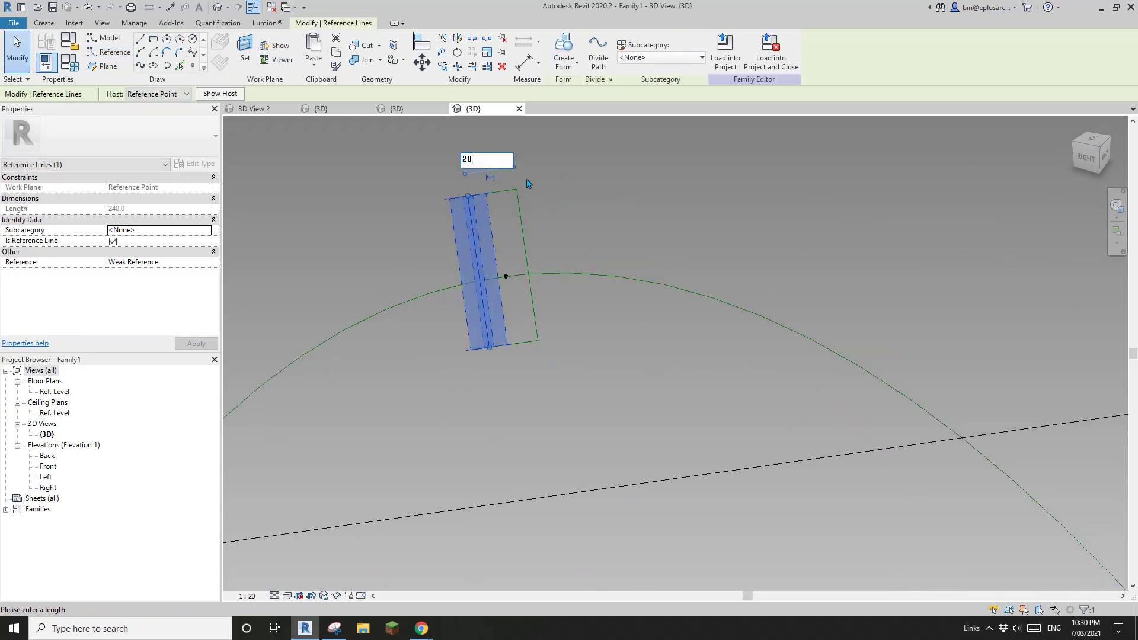
key(Return)
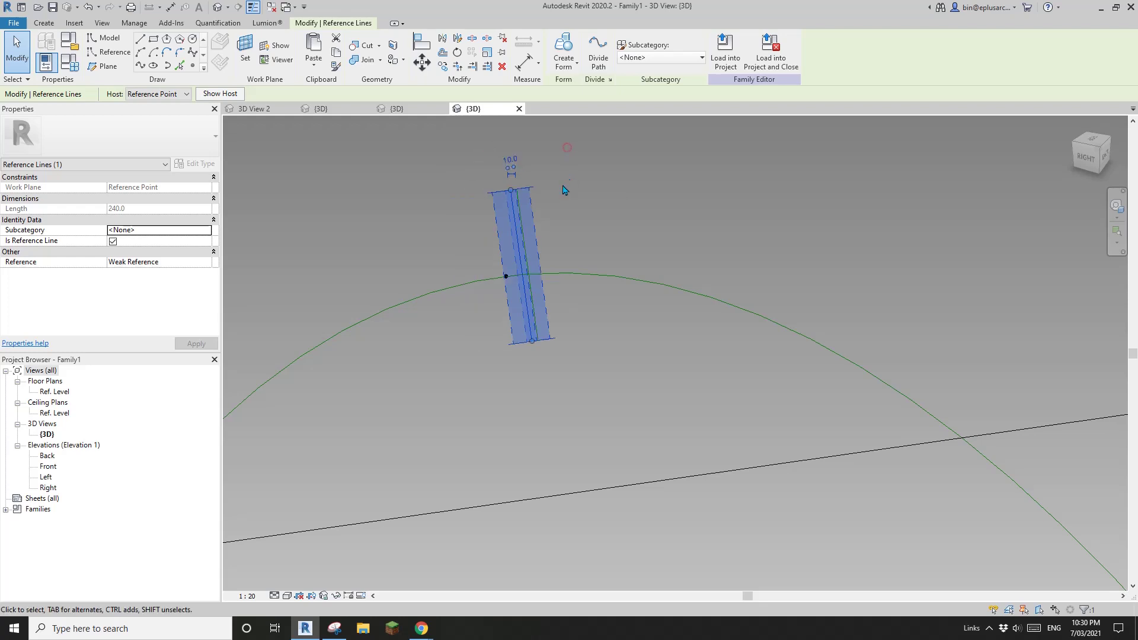
click(564, 145)
click(558, 272)
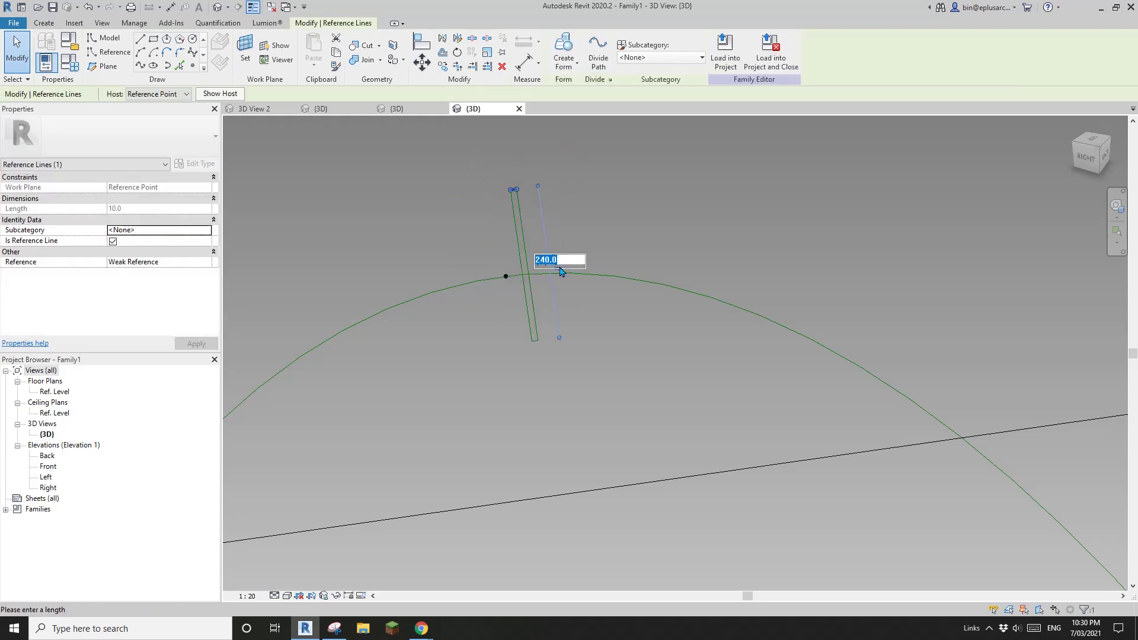
key(Return)
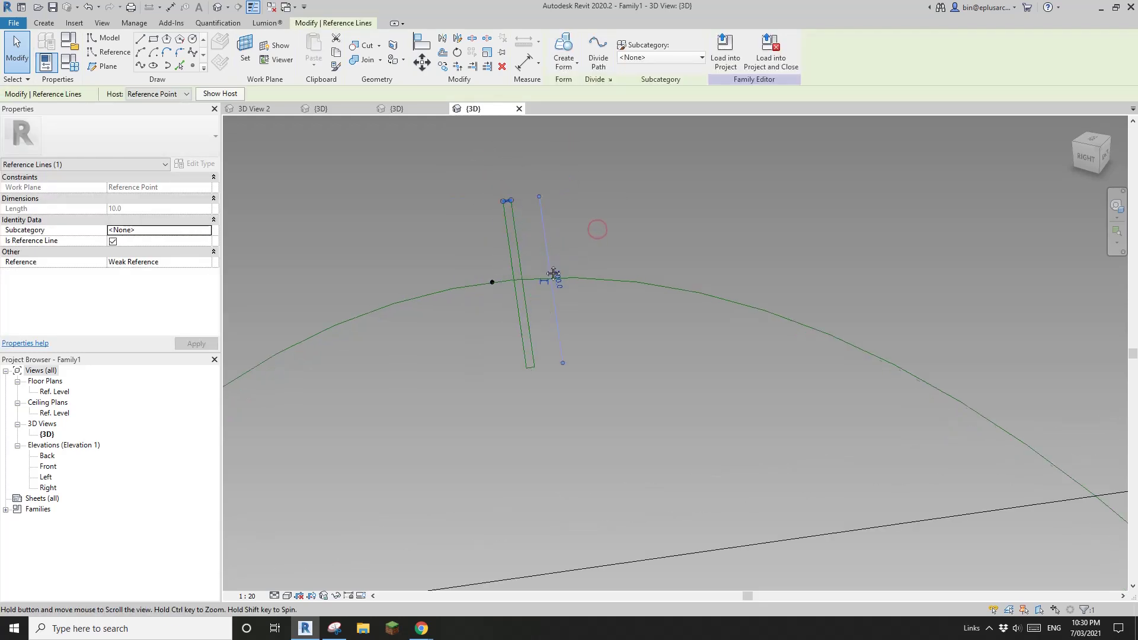
key(Escape)
Step: Select the rectangle's whole chain of reference lines and start moving it
drag(527, 294, 510, 219)
key(Tab)
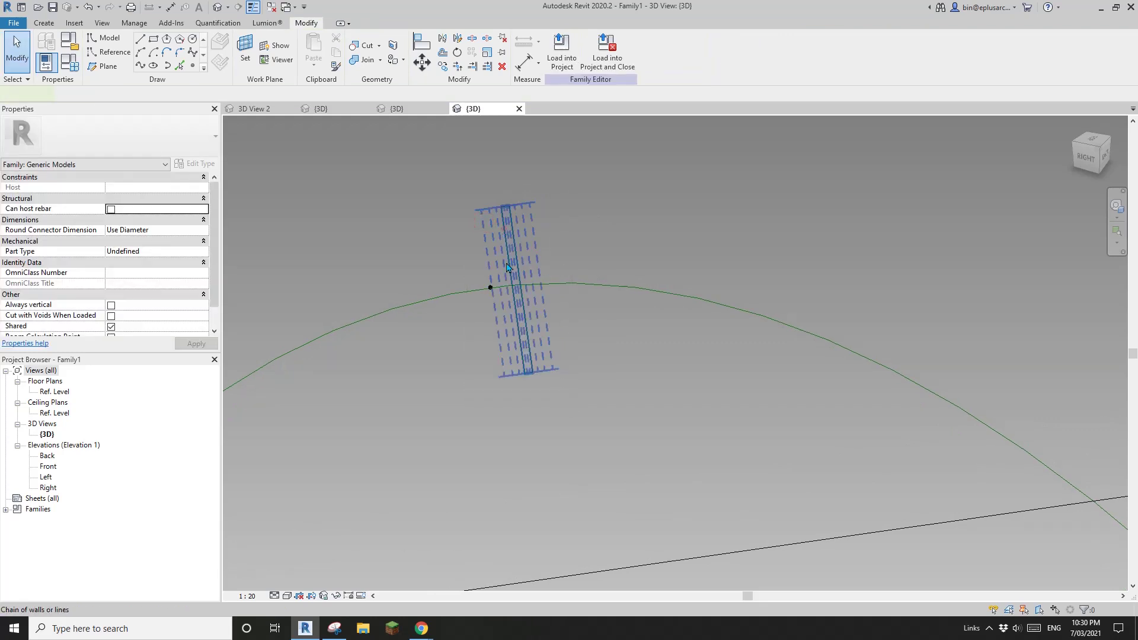
click(504, 231)
scroll(505, 232, up, 1)
scroll(521, 189, up, 2)
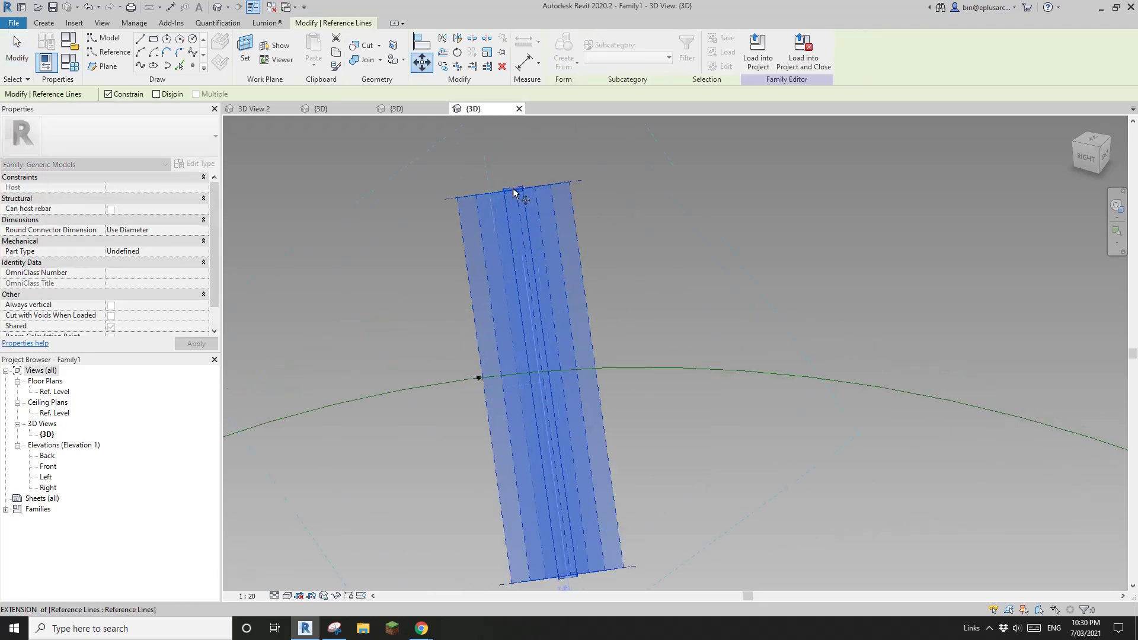
scroll(539, 348, down, 2)
shift+middle_drag(539, 348, 483, 333)
key(shift)
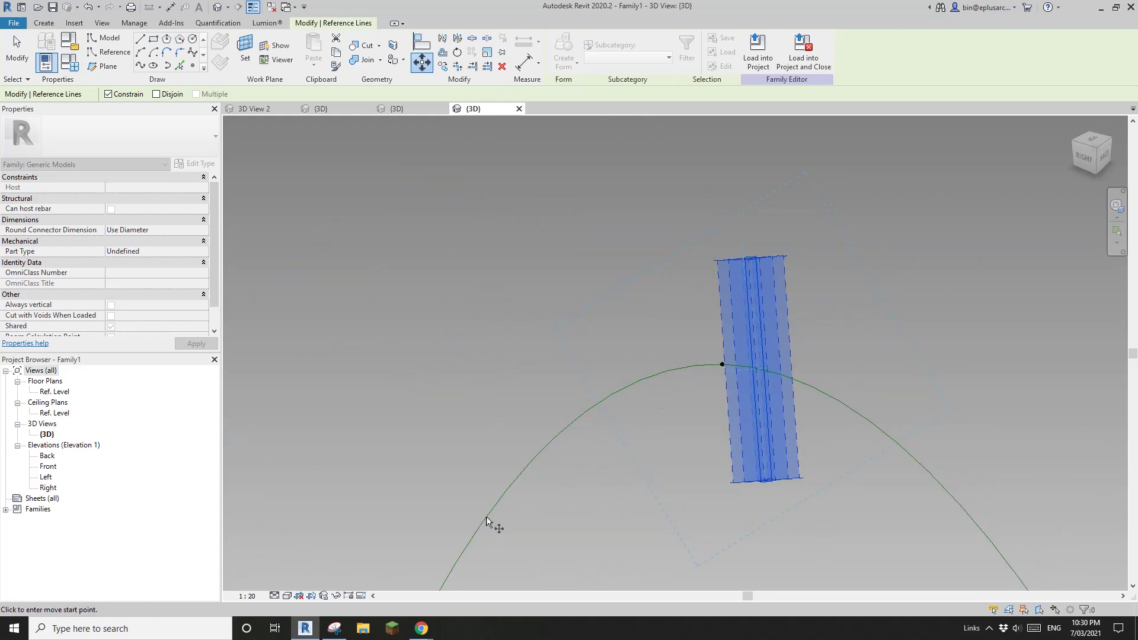
Step: Switch to Chrome and look around the Arganzuela Footbridge Street View to examine how the ribs sit
mouse_move(421, 629)
click(435, 593)
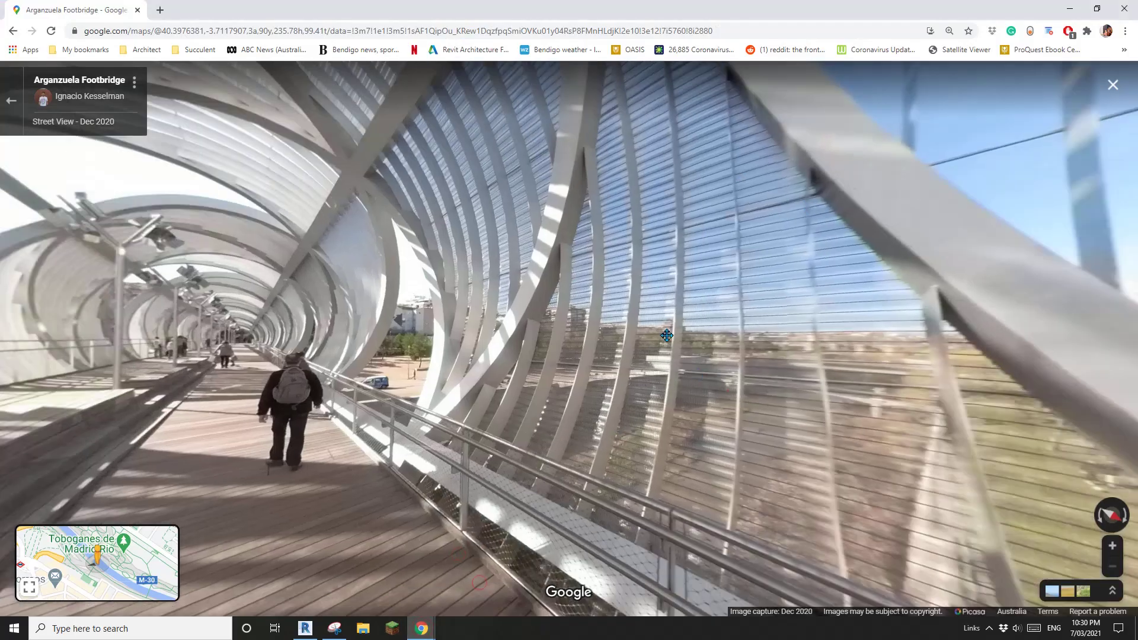
drag(667, 336, 521, 309)
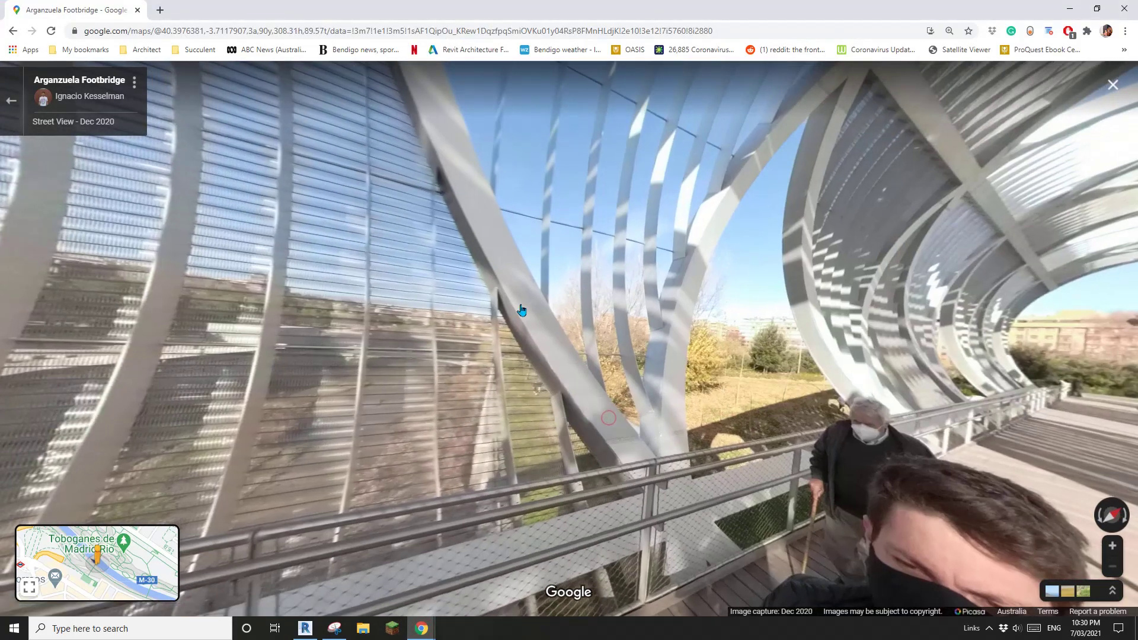
Step: Switch back to Revit and move the rectangle, with Constrain off, so its upper corner lands on the arc point
mouse_move(306, 628)
click(189, 552)
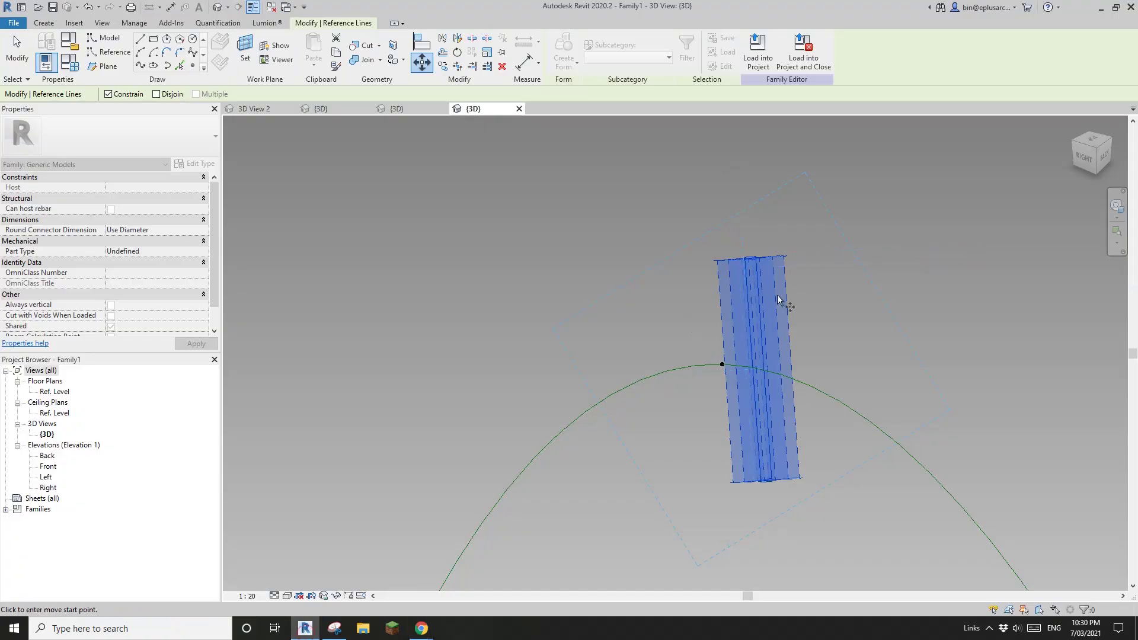
shift+middle_drag(778, 299, 823, 237)
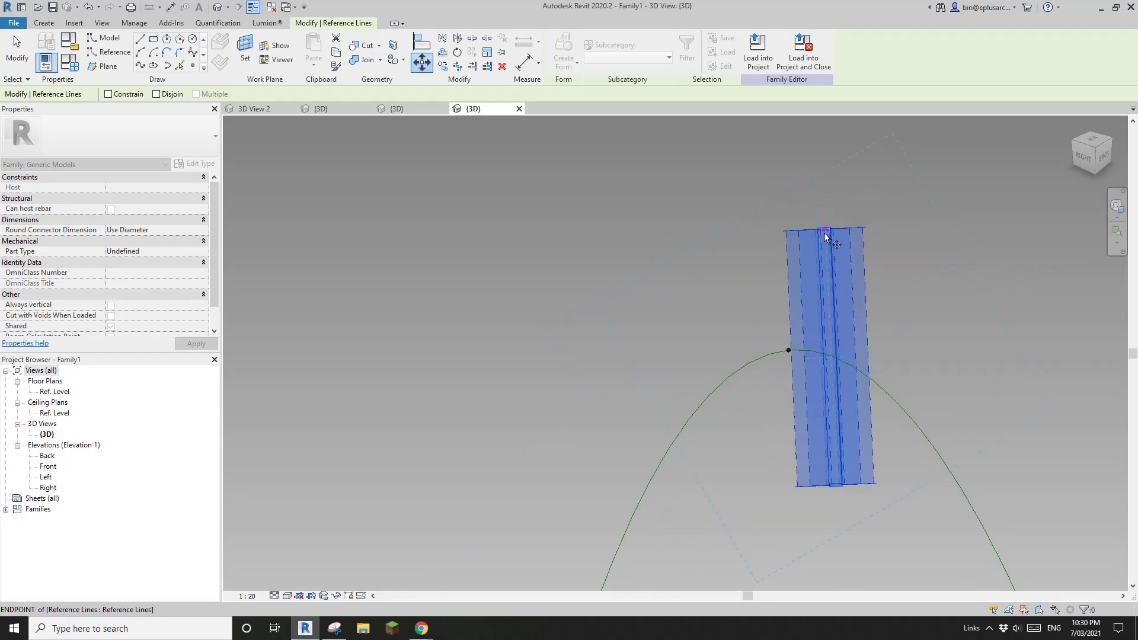
click(788, 350)
click(130, 95)
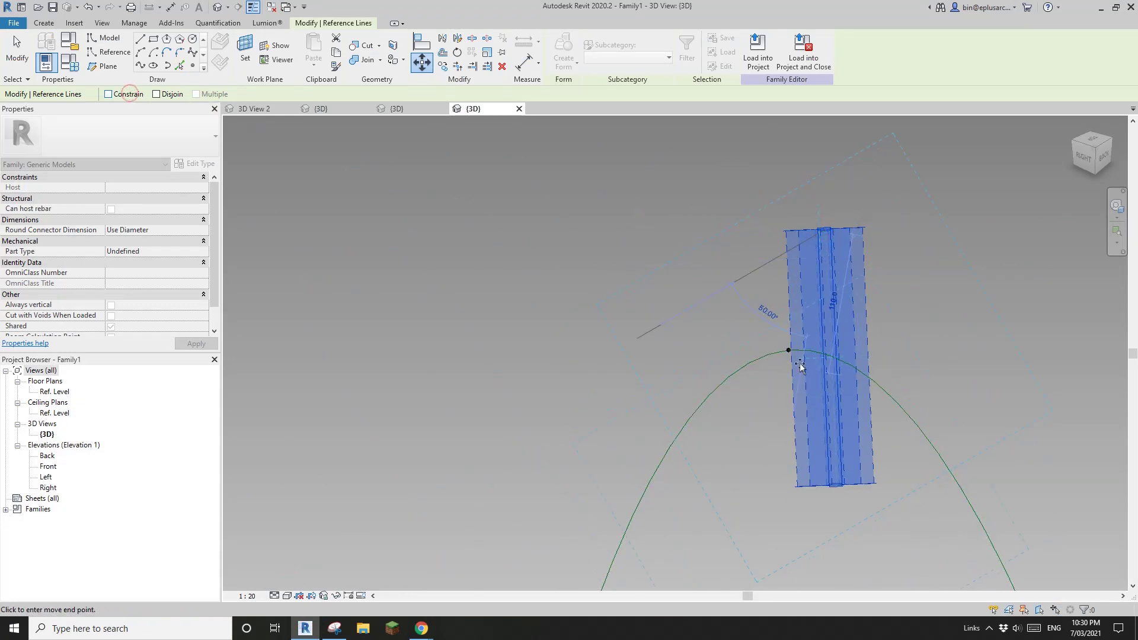
scroll(784, 356, up, 3)
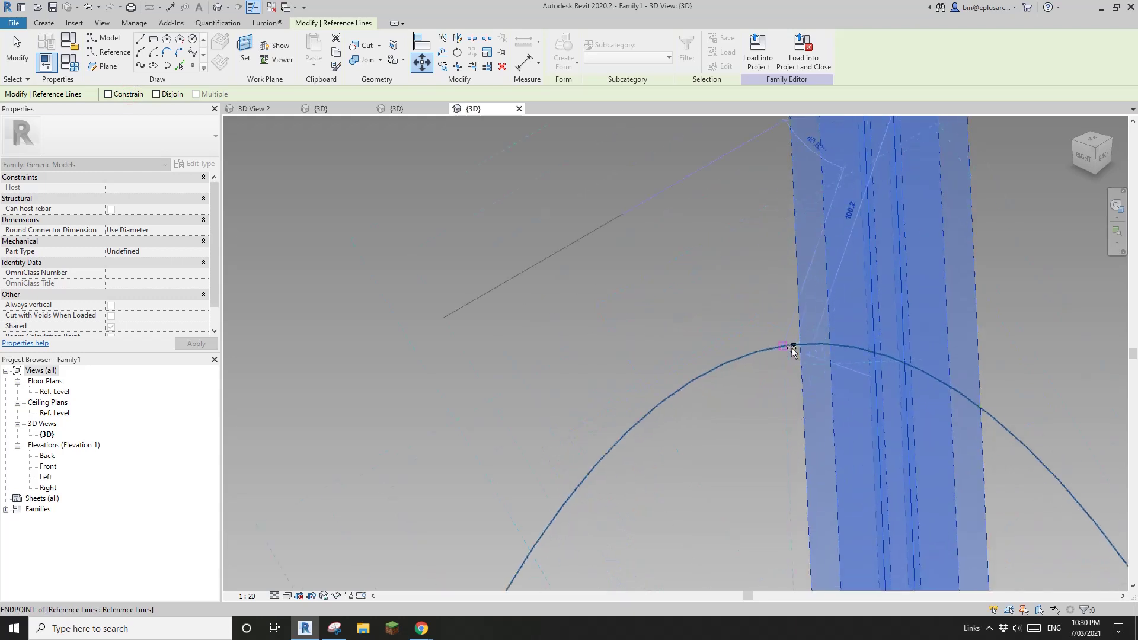
click(781, 348)
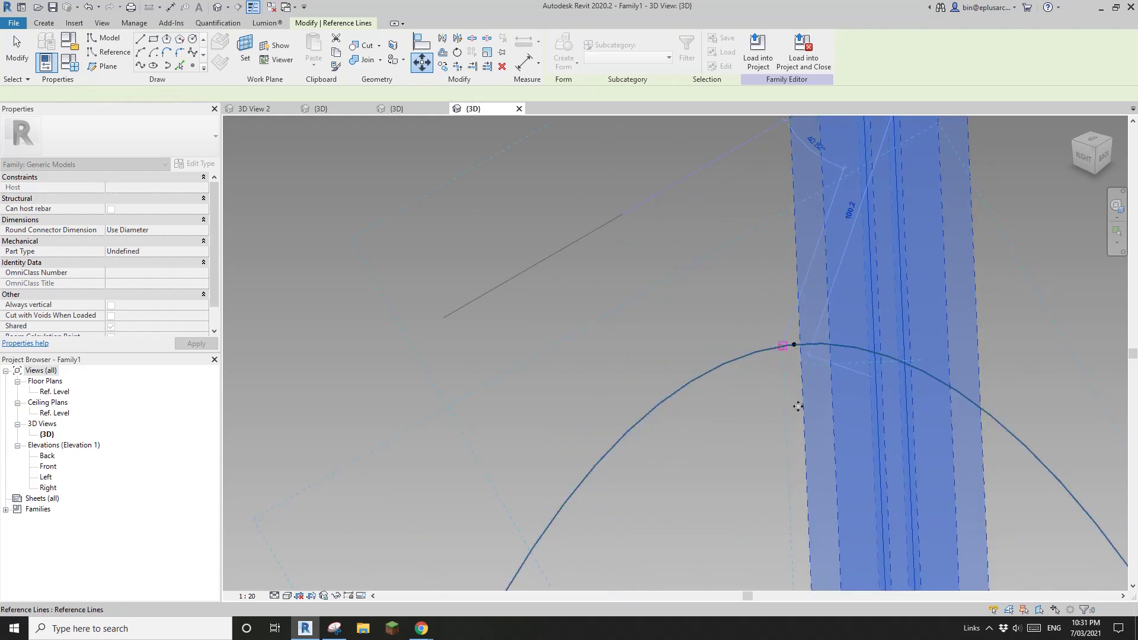
scroll(797, 409, down, 3)
middle_drag(815, 430, 627, 285)
key(m)
key(v)
shift+middle_drag(625, 243, 641, 234)
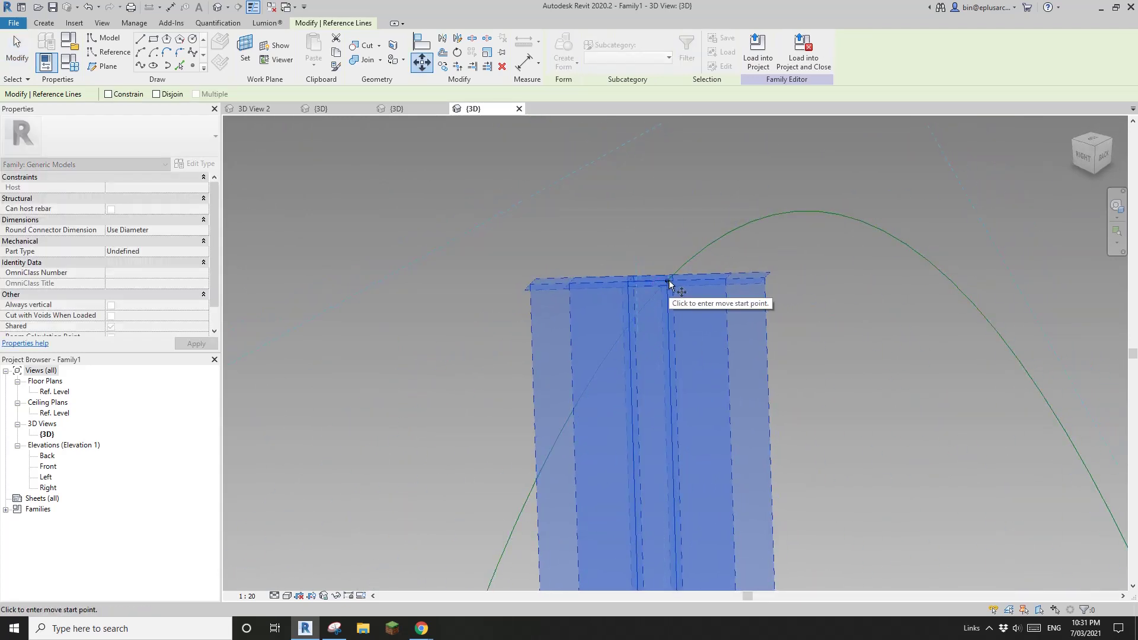
key(Escape)
scroll(674, 314, down, 5)
key(Escape)
shift+middle_drag(669, 328, 670, 313)
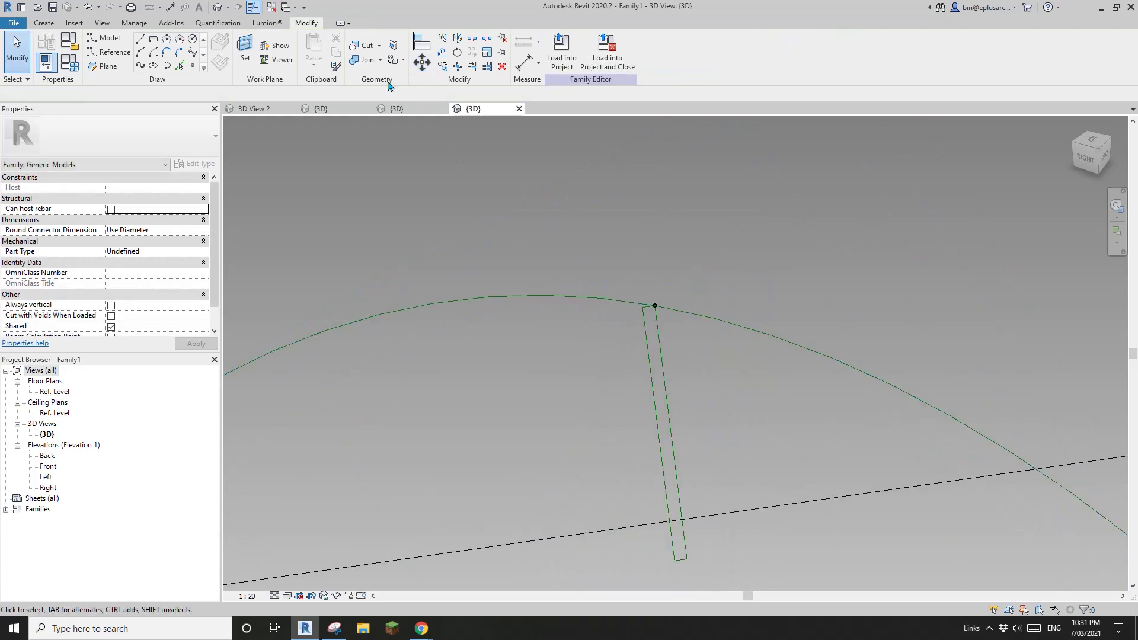
Step: Set the work plane to the arc point's plane and select the rectangle's whole chain of reference lines
click(245, 49)
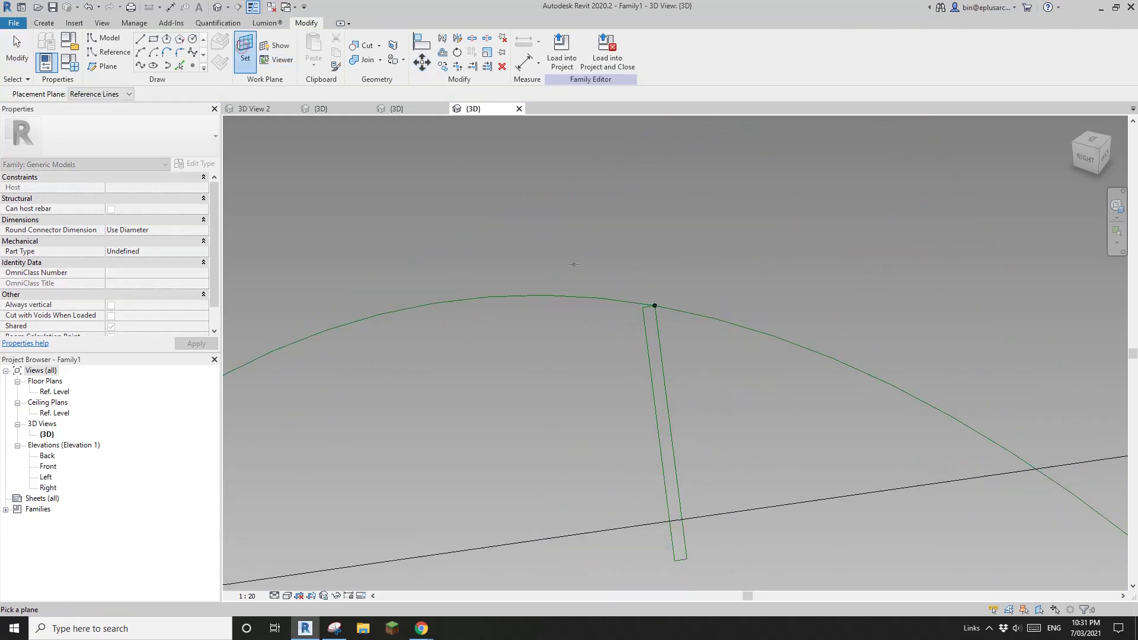
click(658, 306)
click(647, 310)
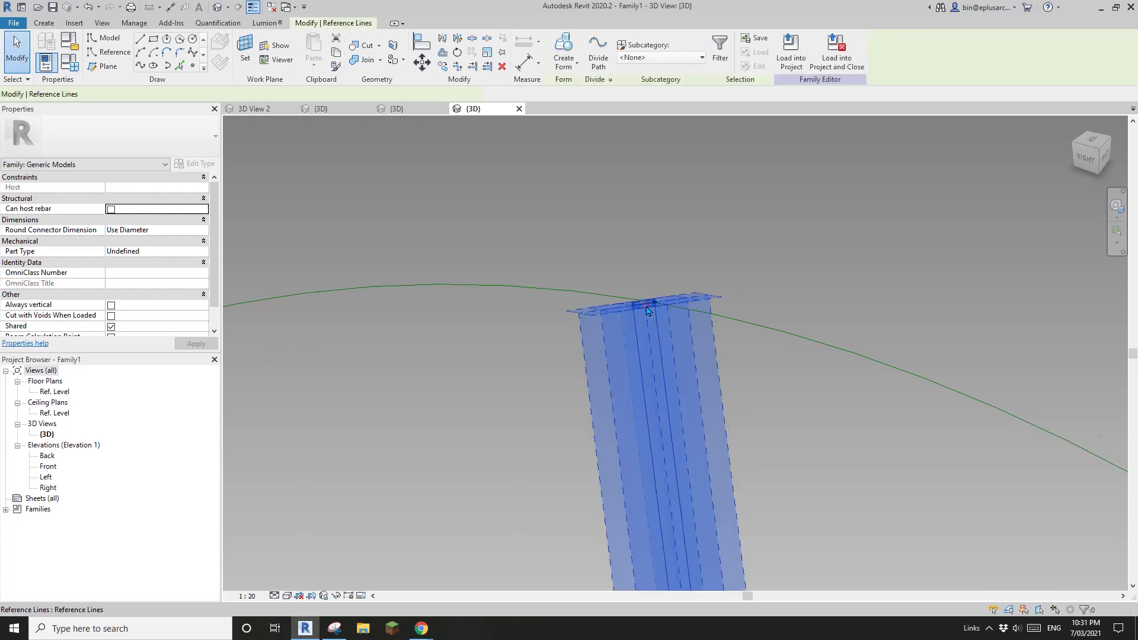
key(m)
key(v)
scroll(643, 308, up, 2)
shift+middle_drag(637, 304, 878, 350)
shift+middle_drag(758, 285, 723, 289)
key(Escape)
key(Escape)
Step: Move the whole rectangle sideways so that its width is centred on the arc point
click(723, 288)
key(m)
key(v)
click(772, 273)
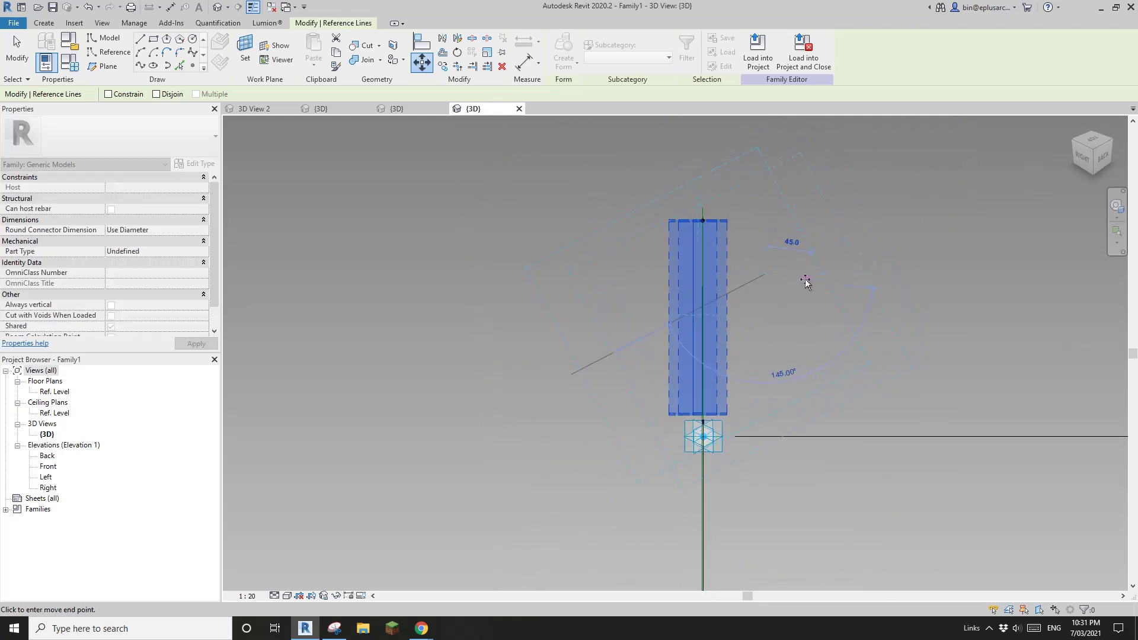
shift+middle_drag(777, 293, 704, 266)
click(728, 259)
key(Escape)
Step: Check the distance between the rectangle's two long sides
scroll(706, 266, up, 5)
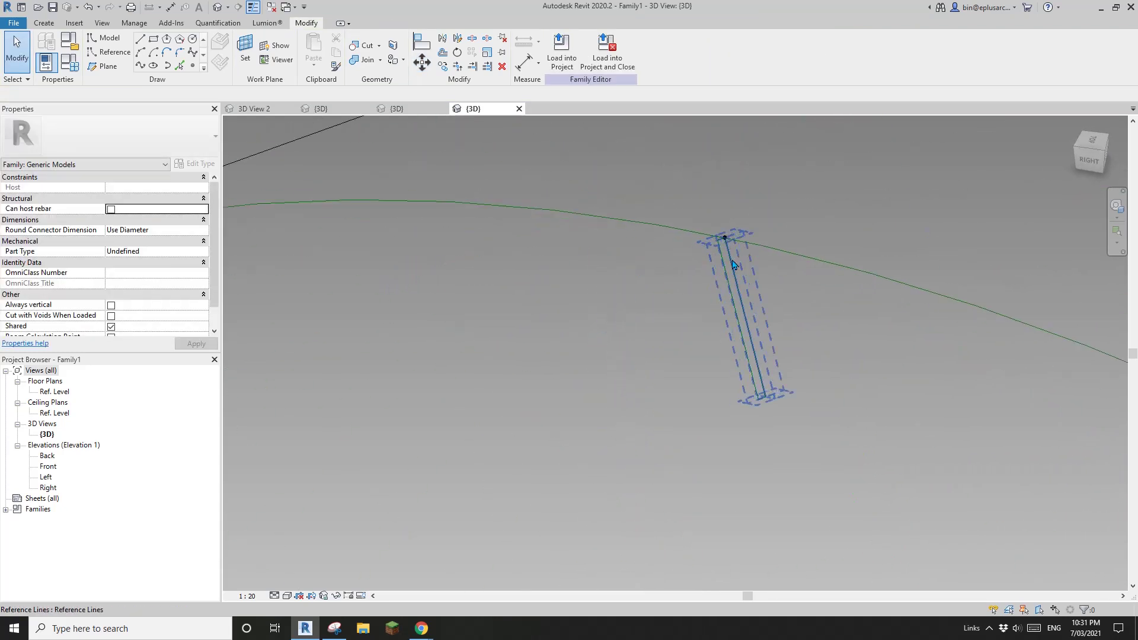
click(735, 267)
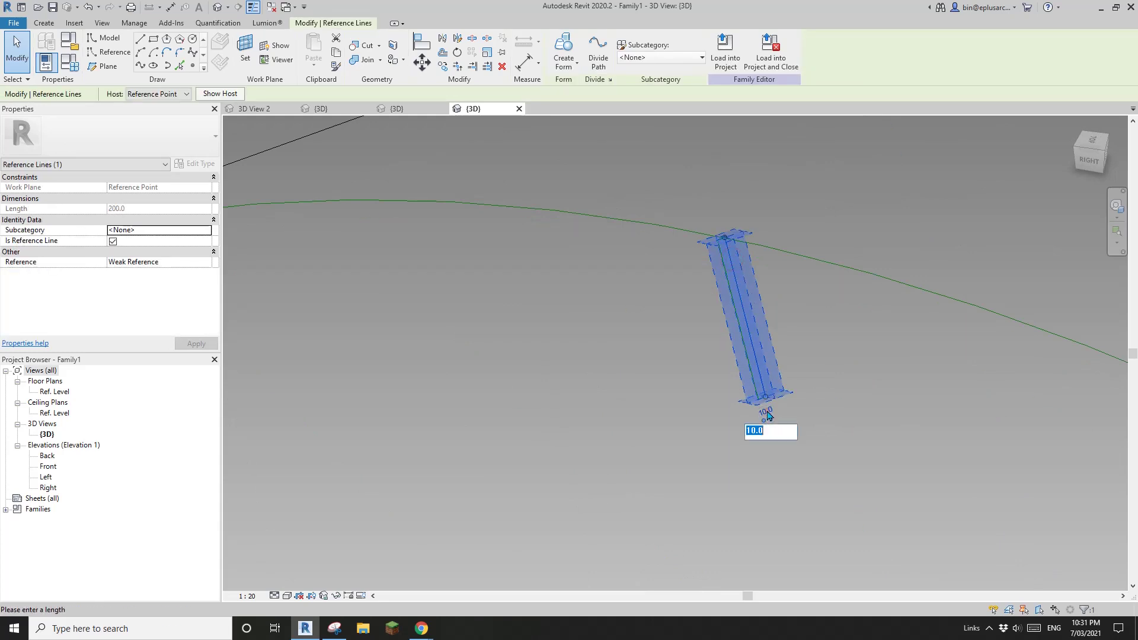
key(Return)
click(854, 392)
shift+middle_drag(854, 392, 770, 335)
Step: Move the rectangle's whole chain along its long sides so that its length is centred on the arc point
click(754, 340)
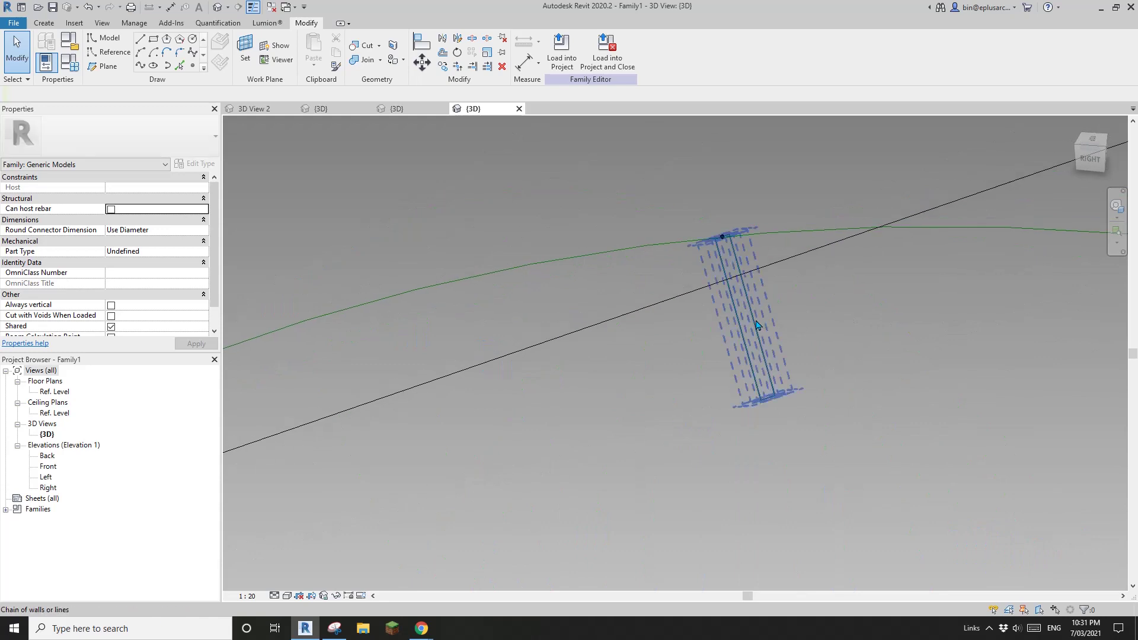
key(m)
key(v)
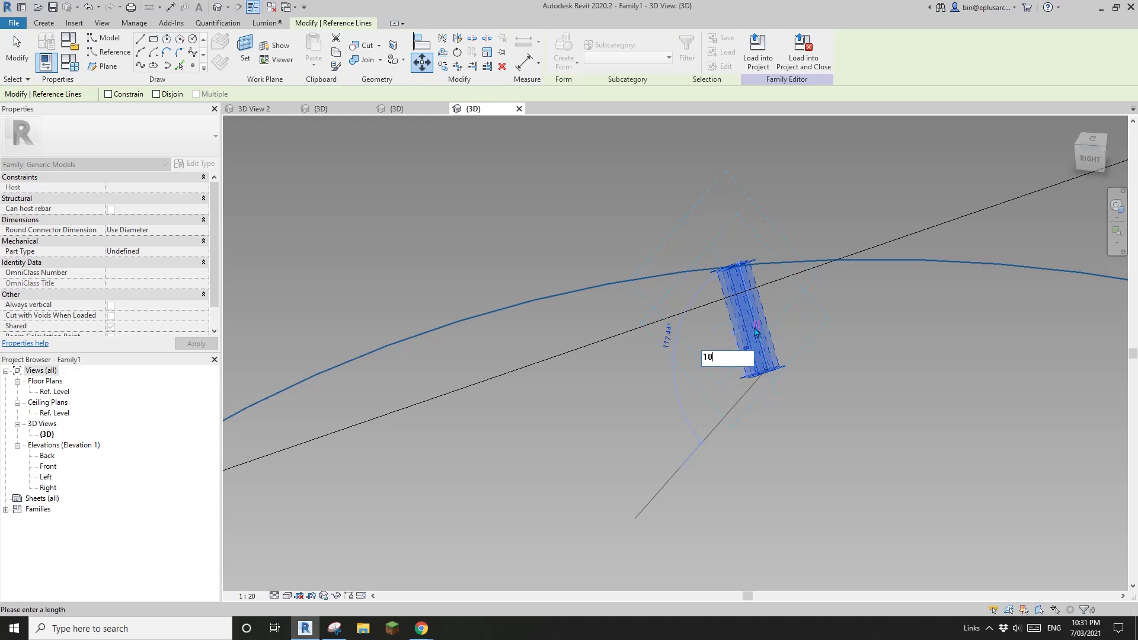
key(Return)
click(757, 325)
shift+middle_drag(757, 325, 557, 306)
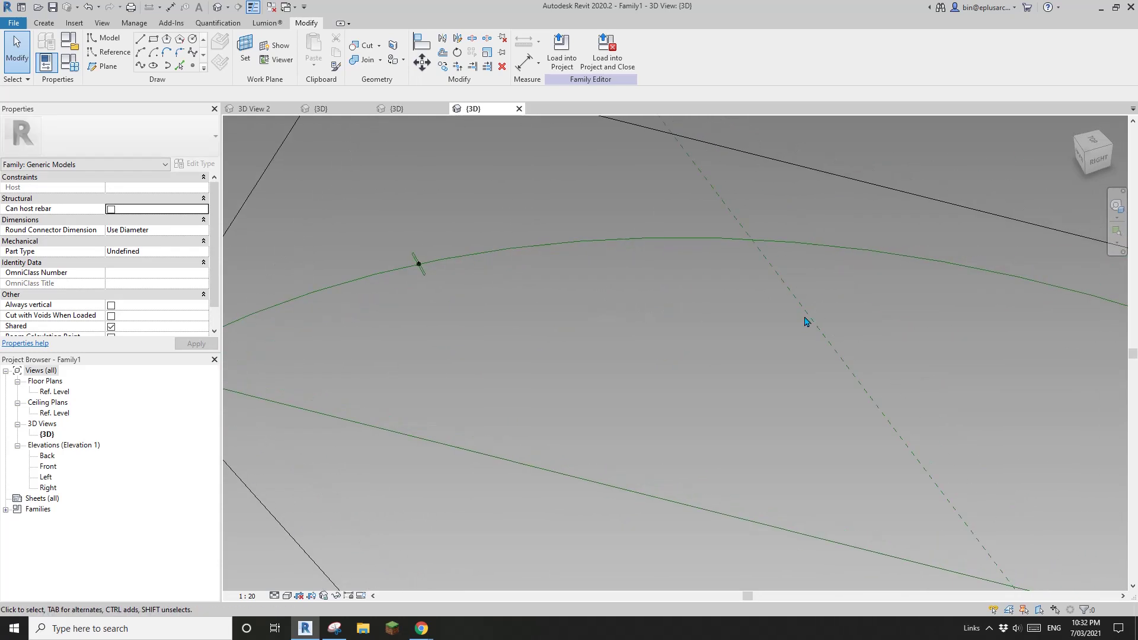
Step: Select the rectangle together with the arc and create a solid form swept along the arc
scroll(806, 322, down, 2)
scroll(432, 284, up, 4)
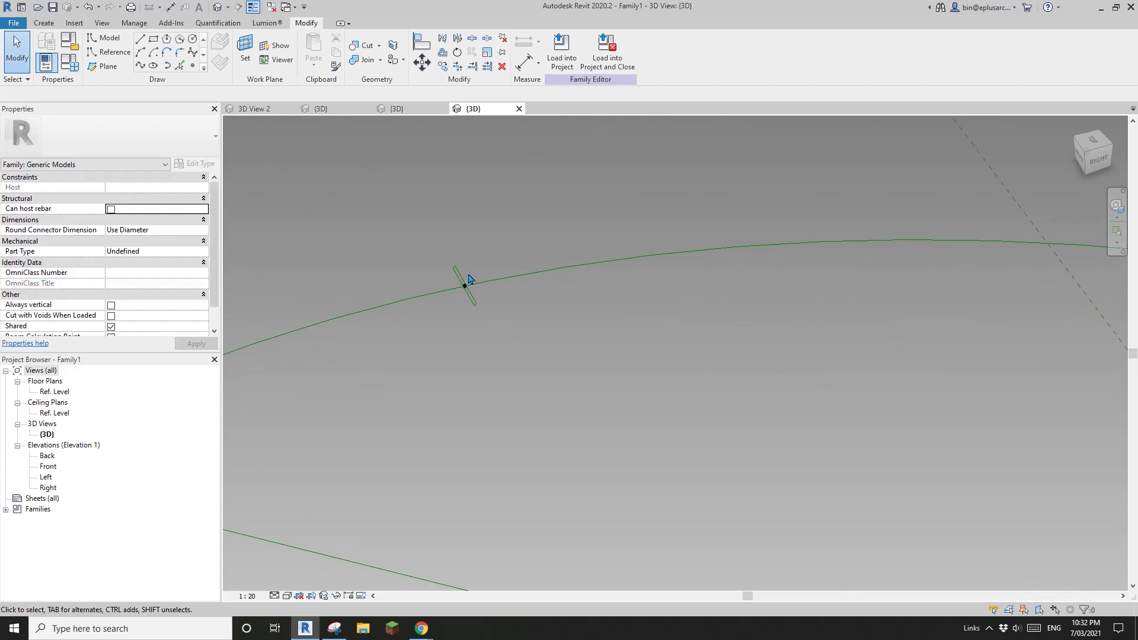
click(461, 280)
scroll(616, 278, down, 2)
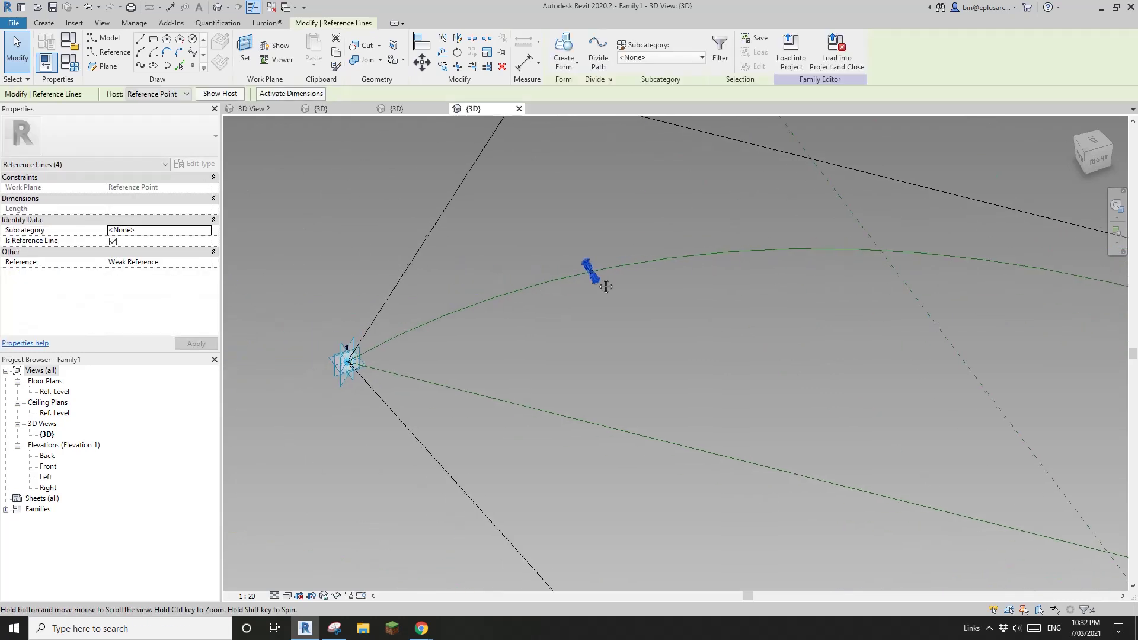
middle_drag(658, 291, 460, 279)
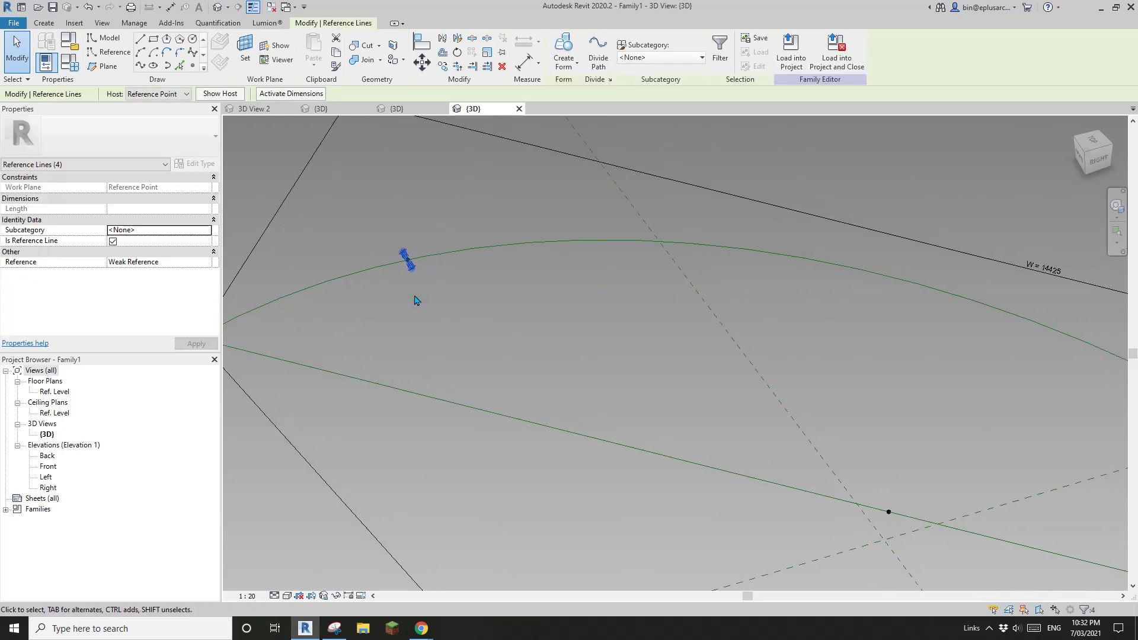
scroll(413, 264, up, 2)
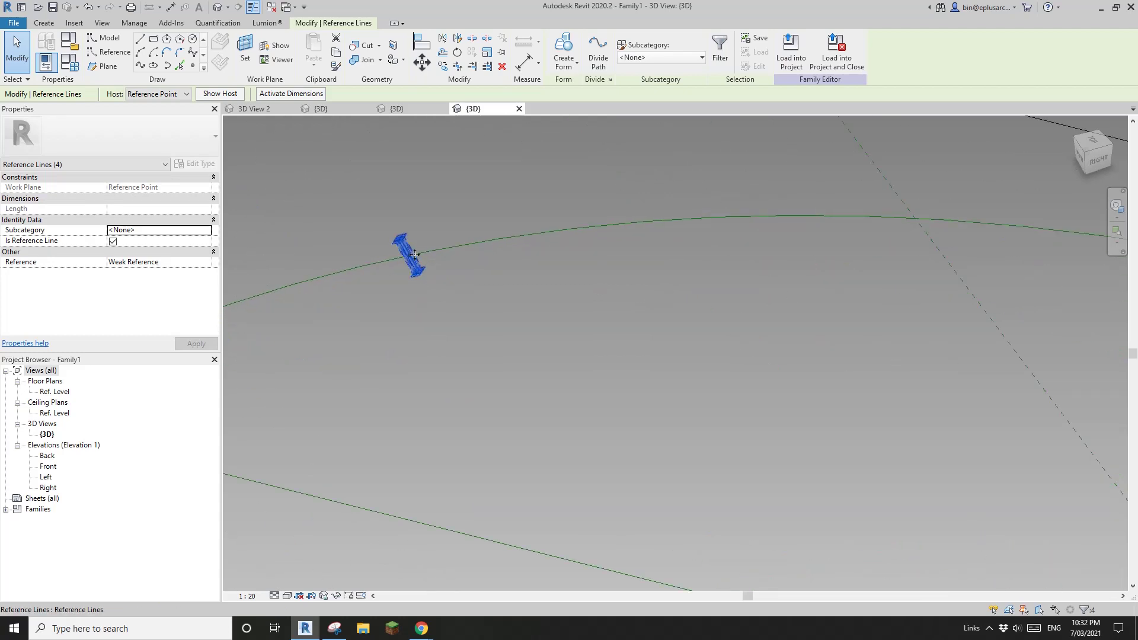
middle_drag(606, 257, 736, 271)
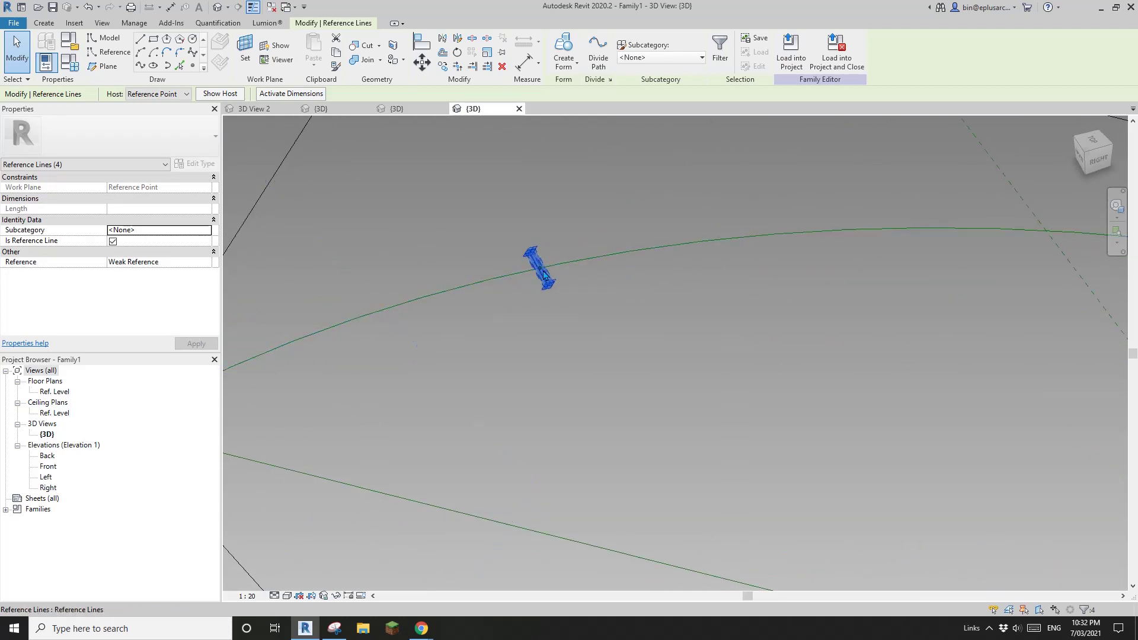
scroll(578, 259, down, 2)
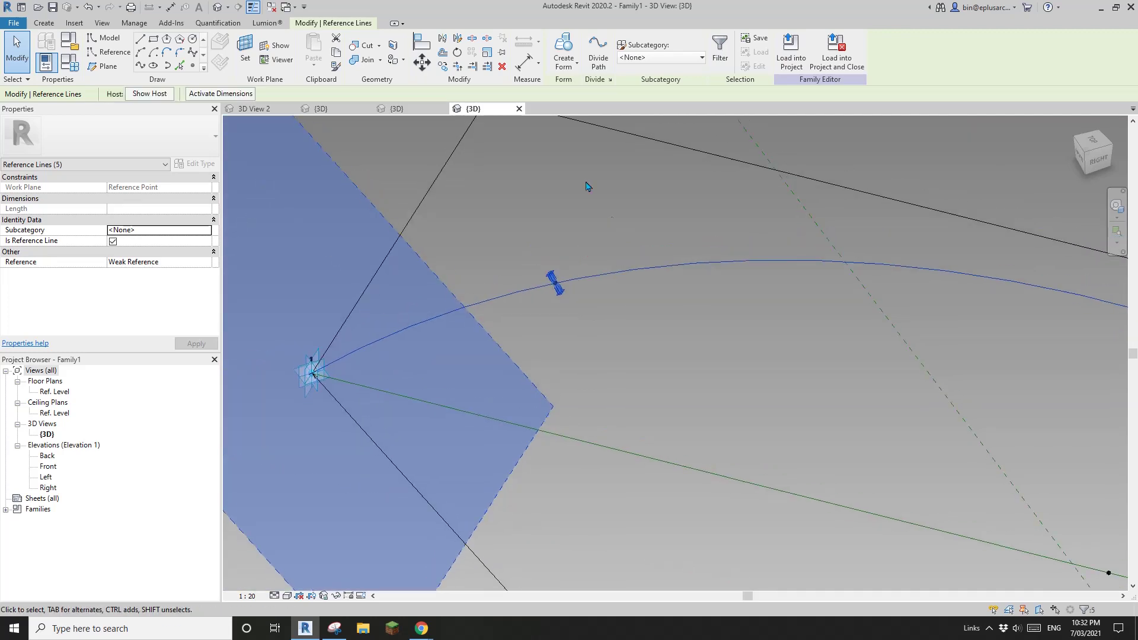
click(564, 52)
shift+middle_drag(615, 299, 578, 440)
scroll(647, 424, down, 4)
shift+middle_drag(652, 426, 830, 451)
scroll(882, 394, up, 1)
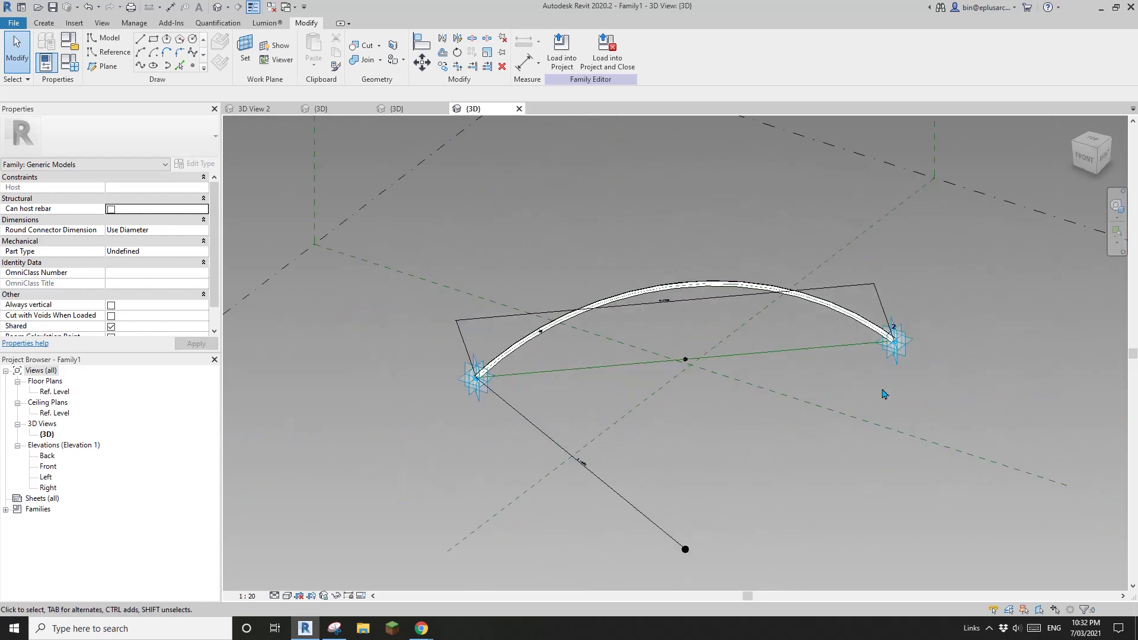
Step: Flex the swept rib by moving adaptive point 2 several times, ending with a chord W of about 11120 mm
click(900, 360)
mouse_move(900, 360)
shift+middle_down()
mouse_move(922, 363)
mouse_move(905, 373)
shift+middle_up()
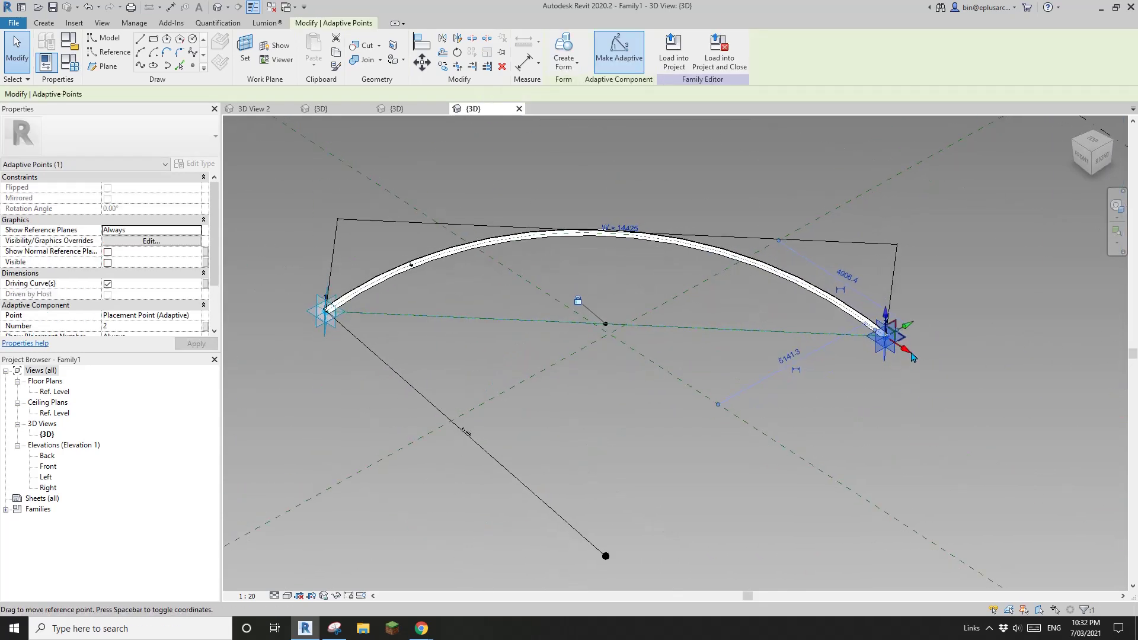
drag(911, 355, 846, 357)
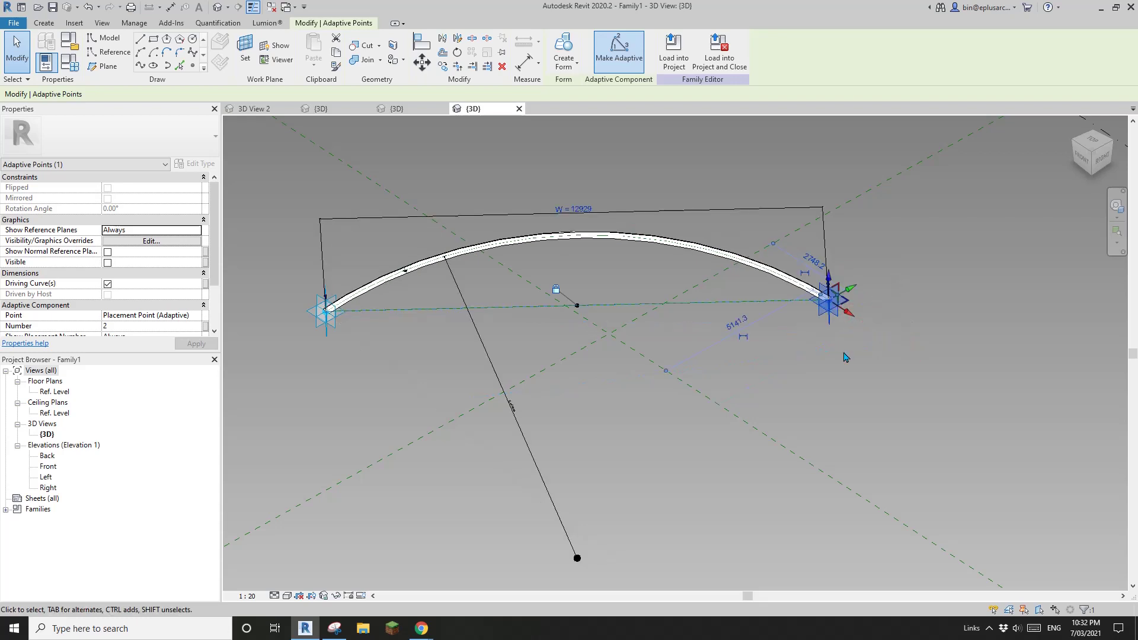
shift+middle_drag(793, 346, 857, 309)
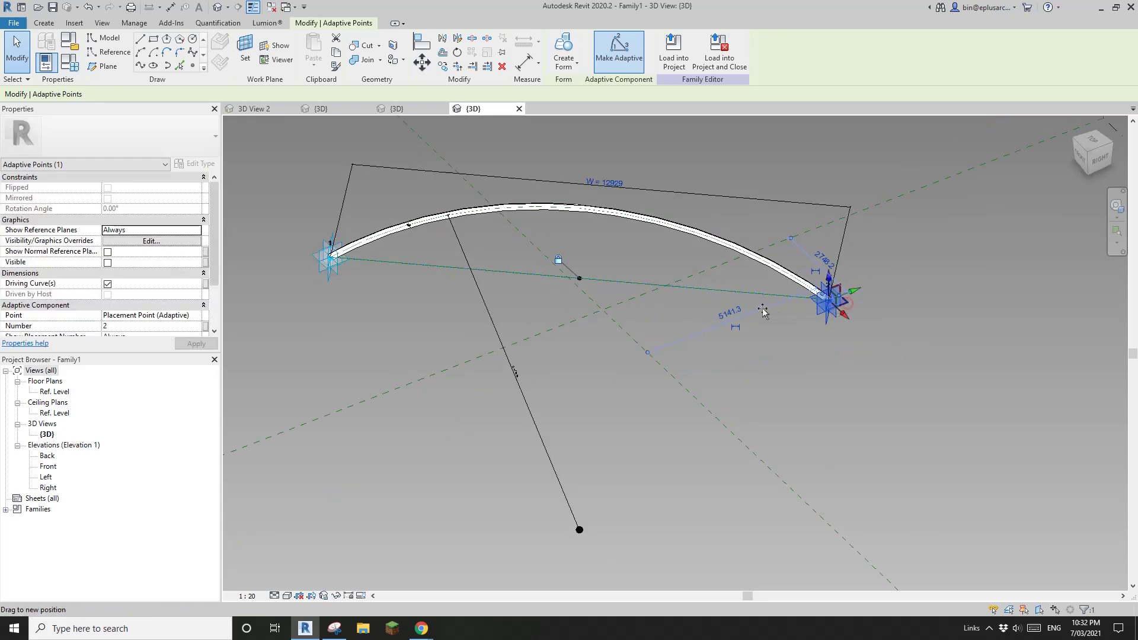
drag(719, 309, 719, 307)
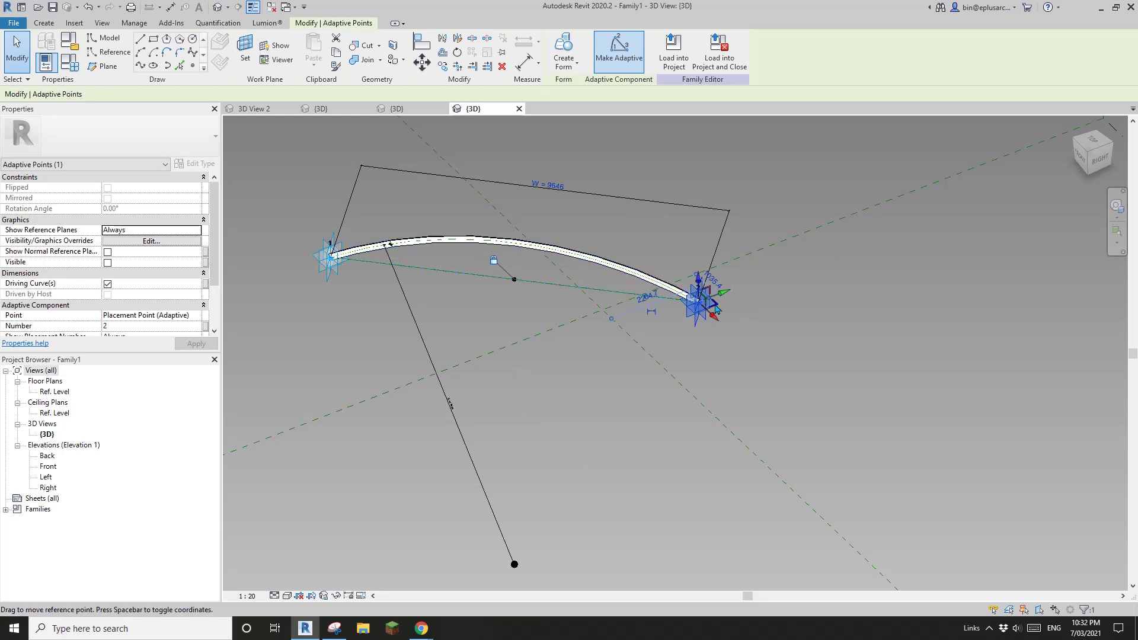
drag(719, 306, 754, 322)
scroll(623, 328, down, 1)
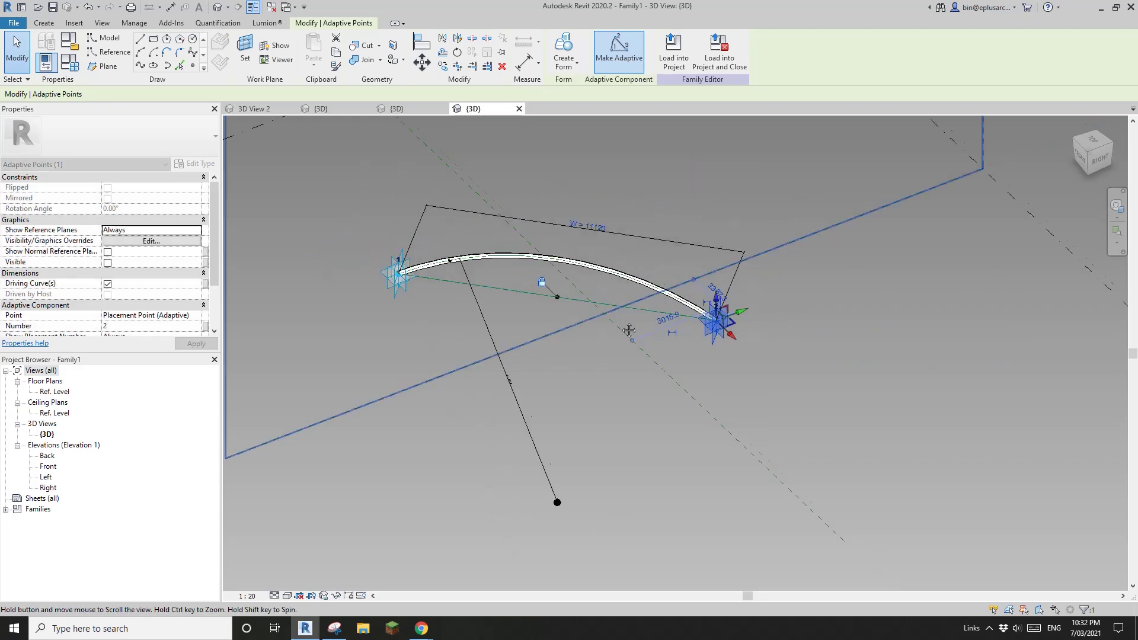
middle_drag(630, 330, 708, 319)
shift+middle_drag(708, 318, 803, 338)
click(743, 391)
shift+middle_drag(744, 391, 634, 312)
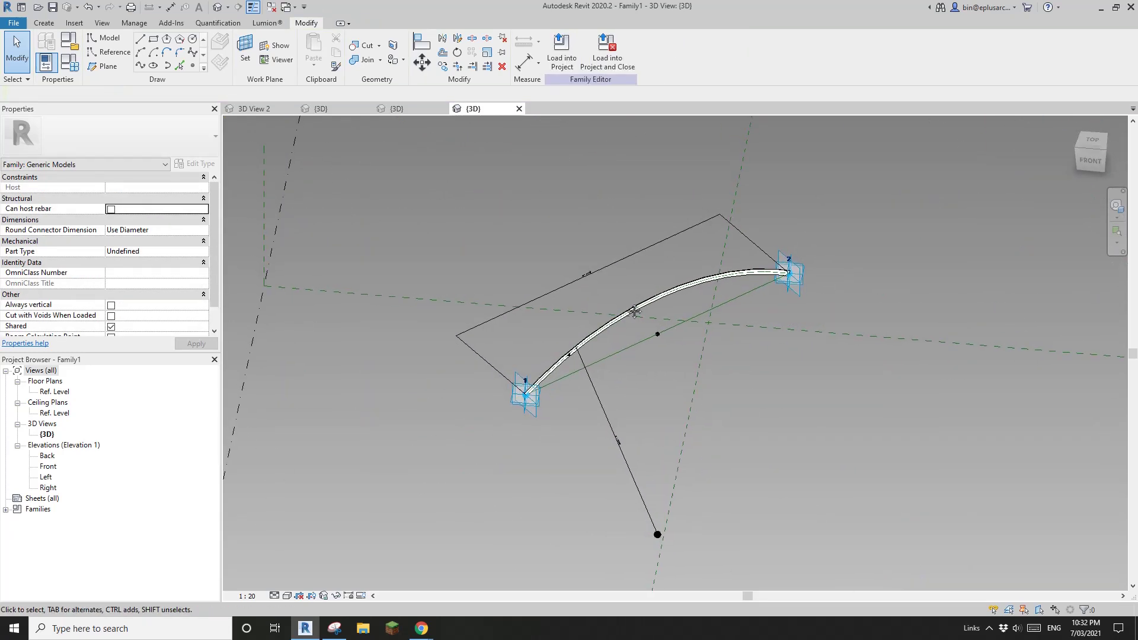
Step: Load the rib family into Family3.rfa only, leaving 20210307 Pattern Based Exercise.rfa out
click(563, 54)
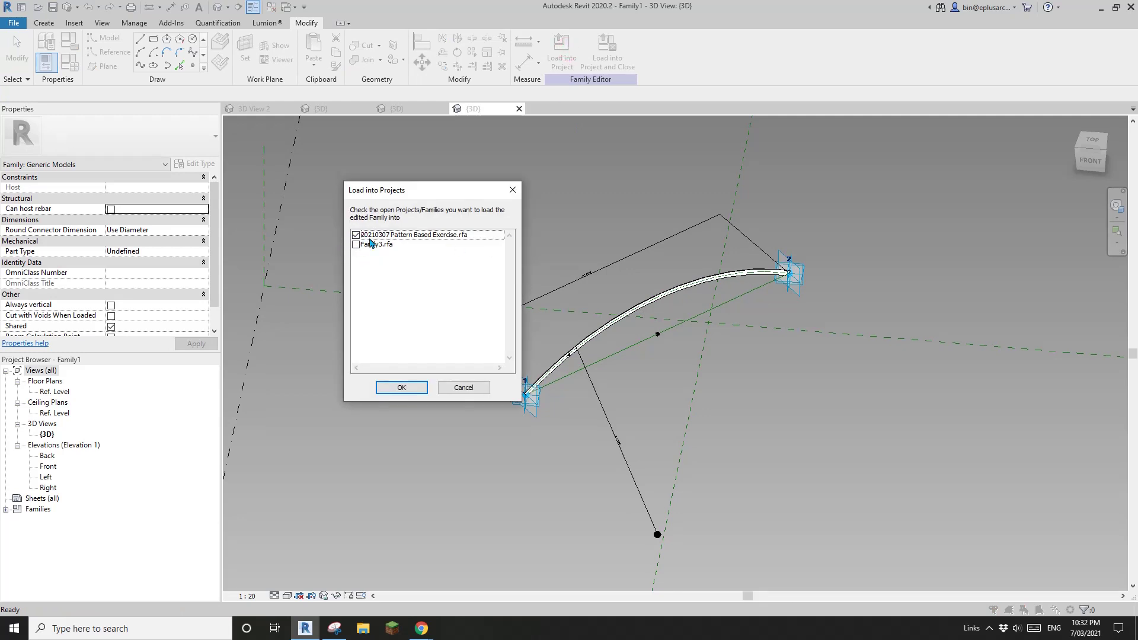
click(517, 194)
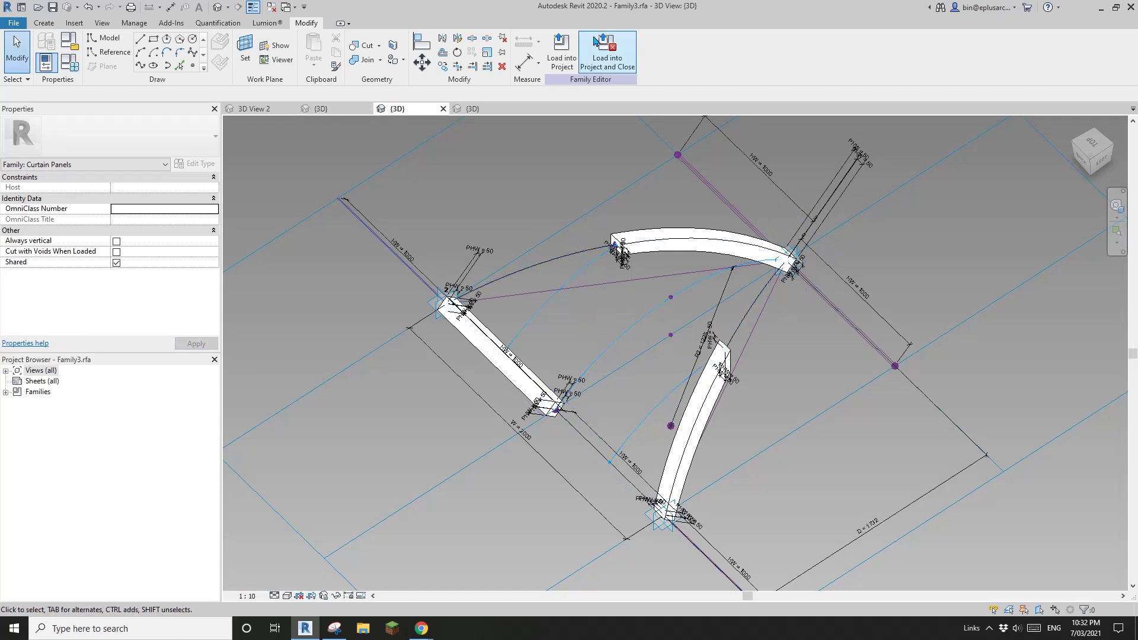
click(483, 110)
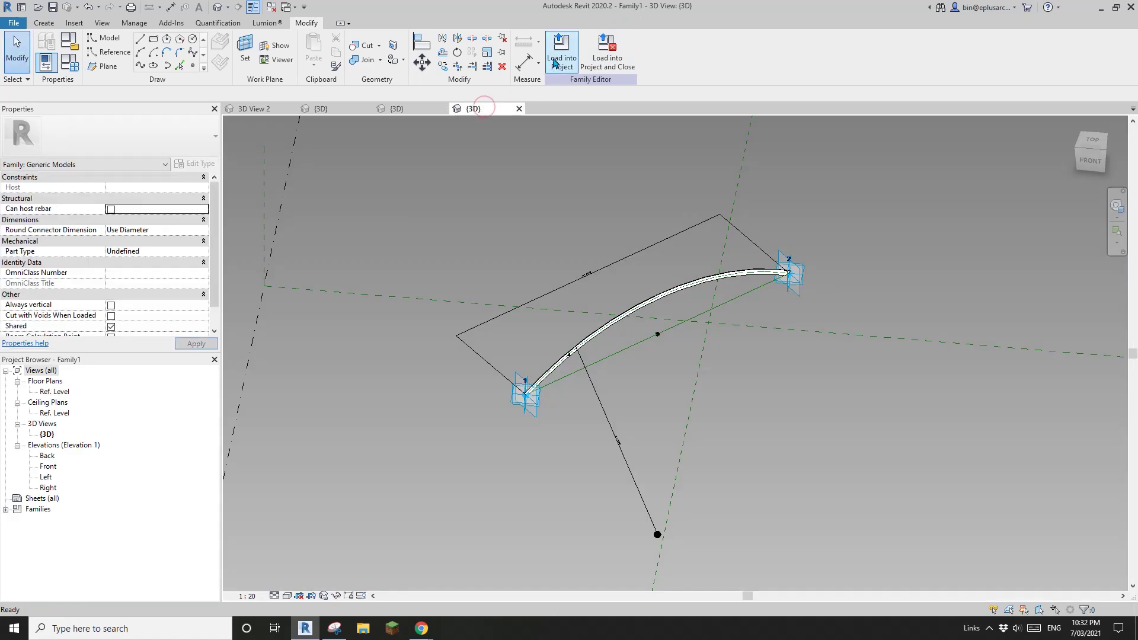
click(560, 54)
click(356, 245)
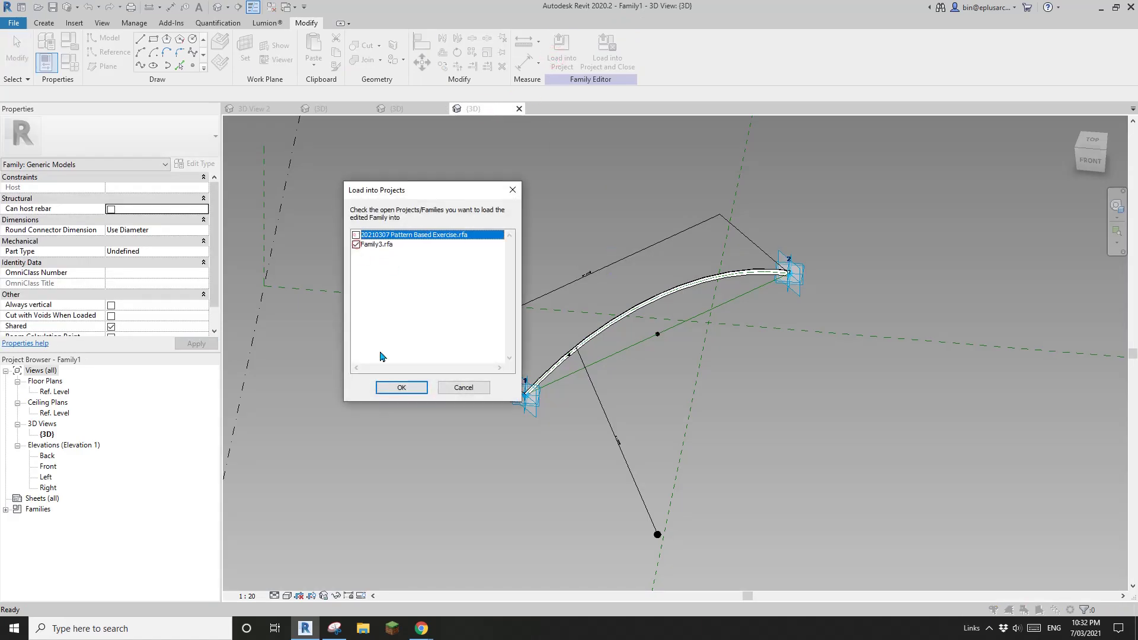
click(402, 387)
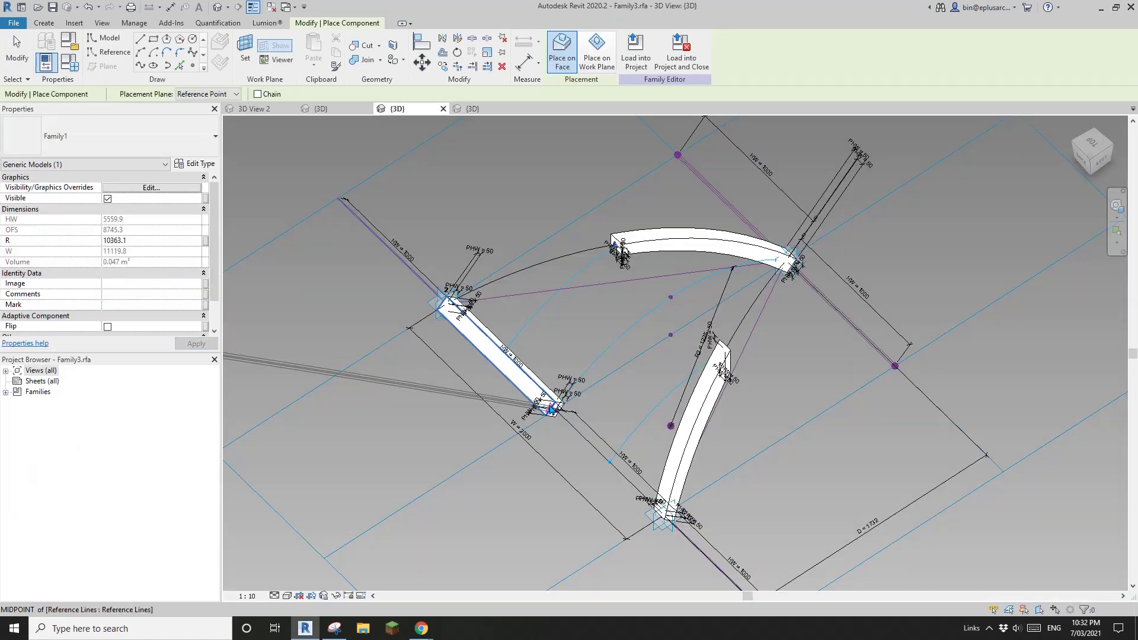
scroll(712, 336, down, 1)
middle_drag(712, 336, 628, 347)
scroll(619, 342, up, 2)
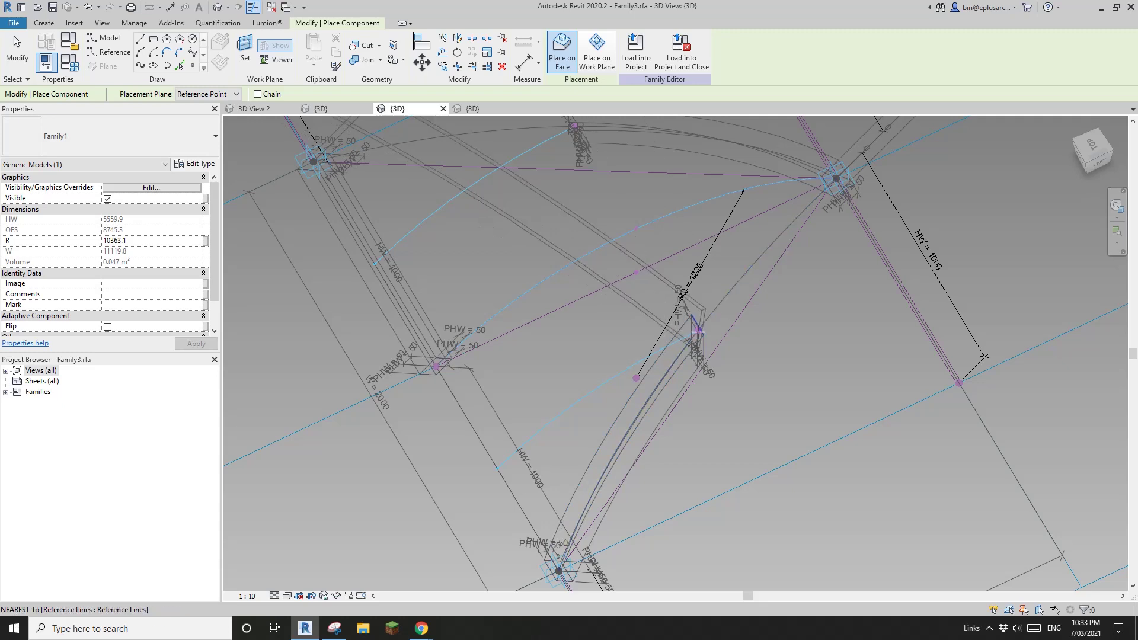
key(Escape)
scroll(628, 388, down, 2)
middle_drag(618, 427, 597, 361)
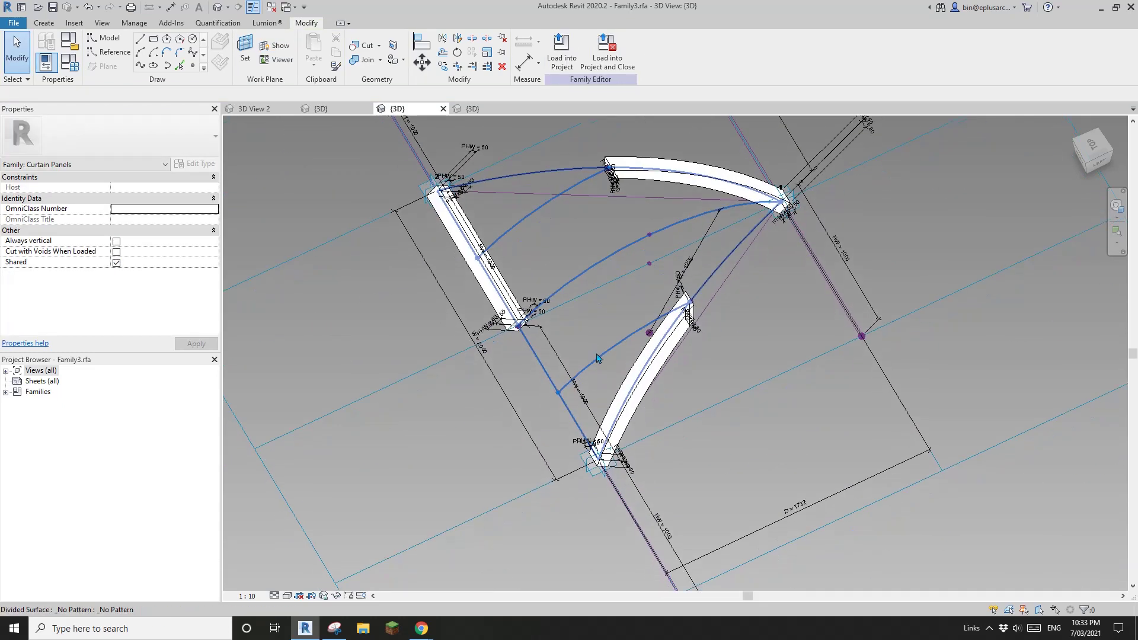
Step: Isolate the divided surface of the curved panel temporarily so that only its outline and grid show
click(616, 351)
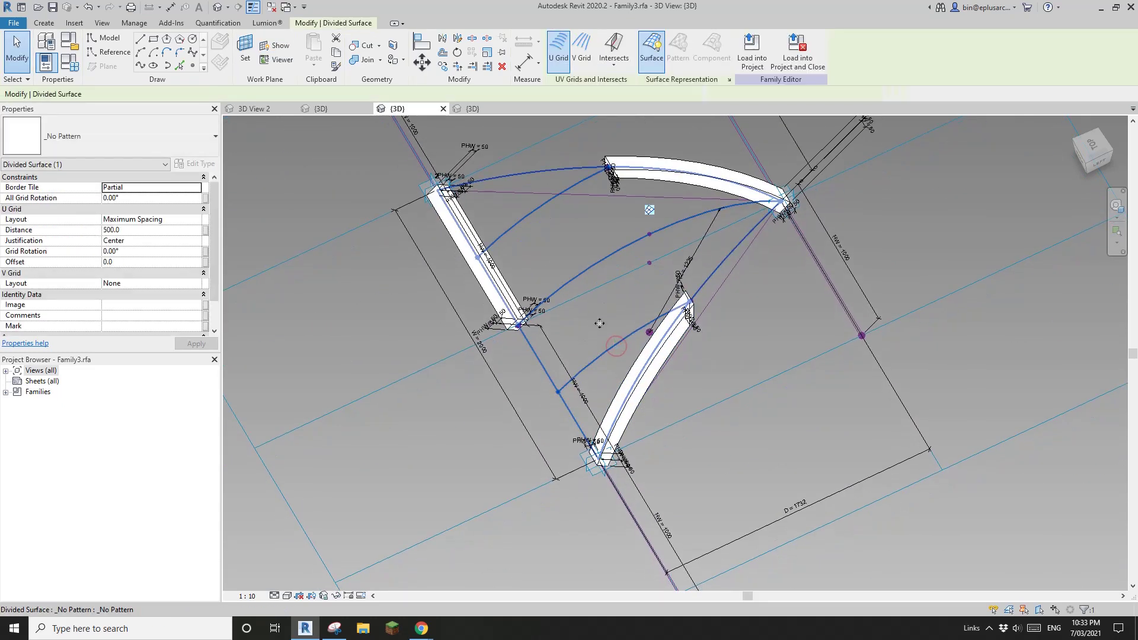
shift+middle_drag(526, 323, 583, 355)
key(i)
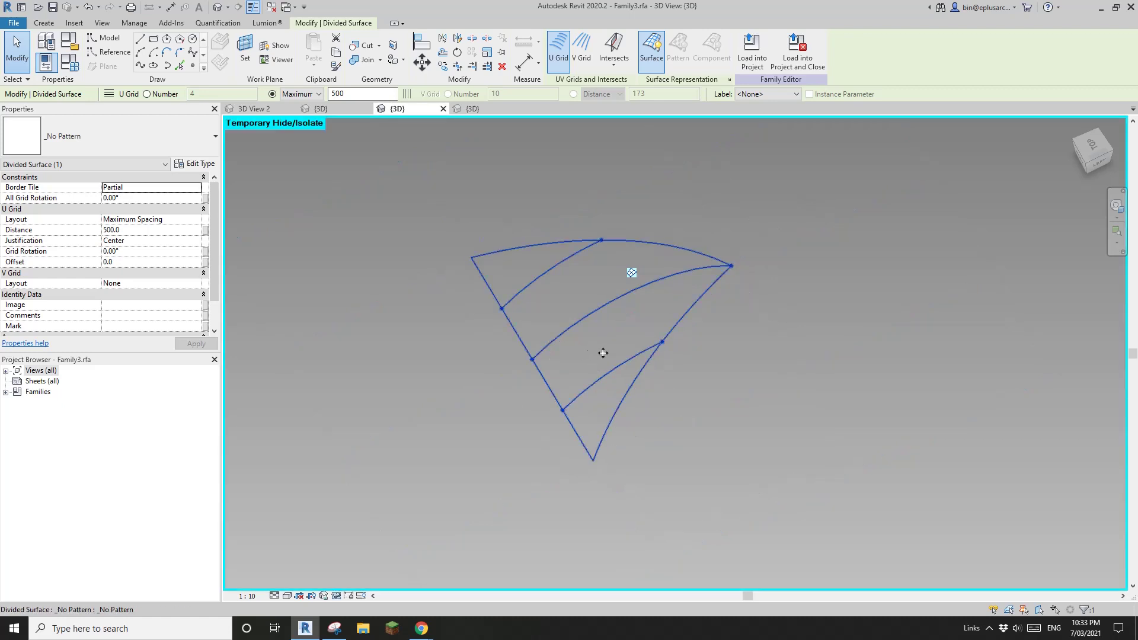
click(687, 402)
scroll(682, 385, up, 1)
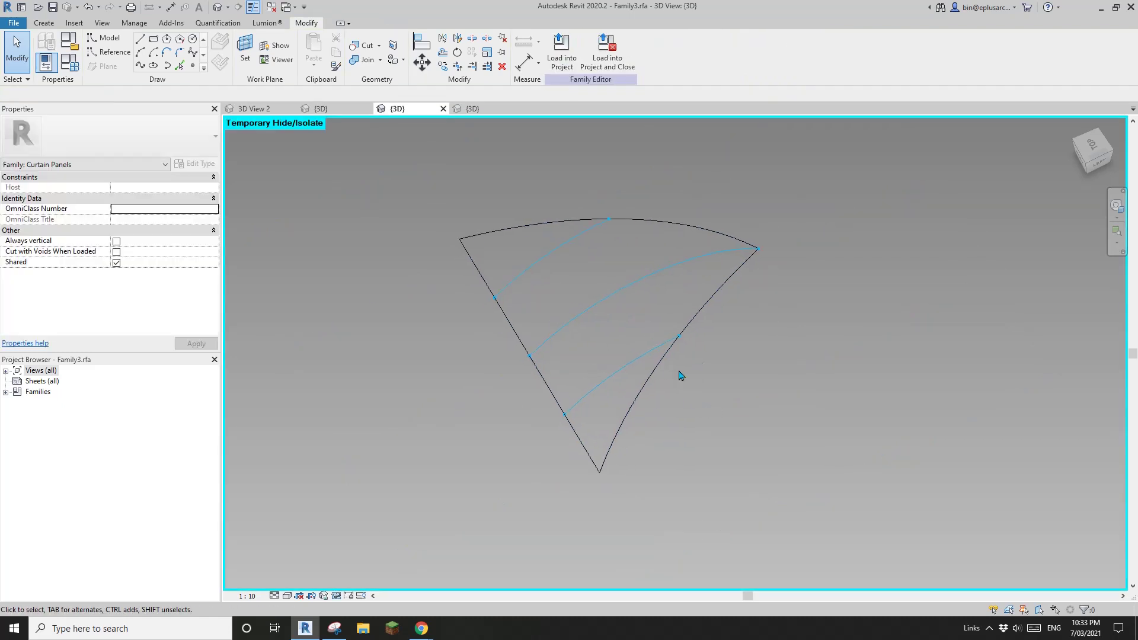
Step: Place one Family1 rib component between the two end nodes of the grid line nearest the panel's lower corner
click(44, 24)
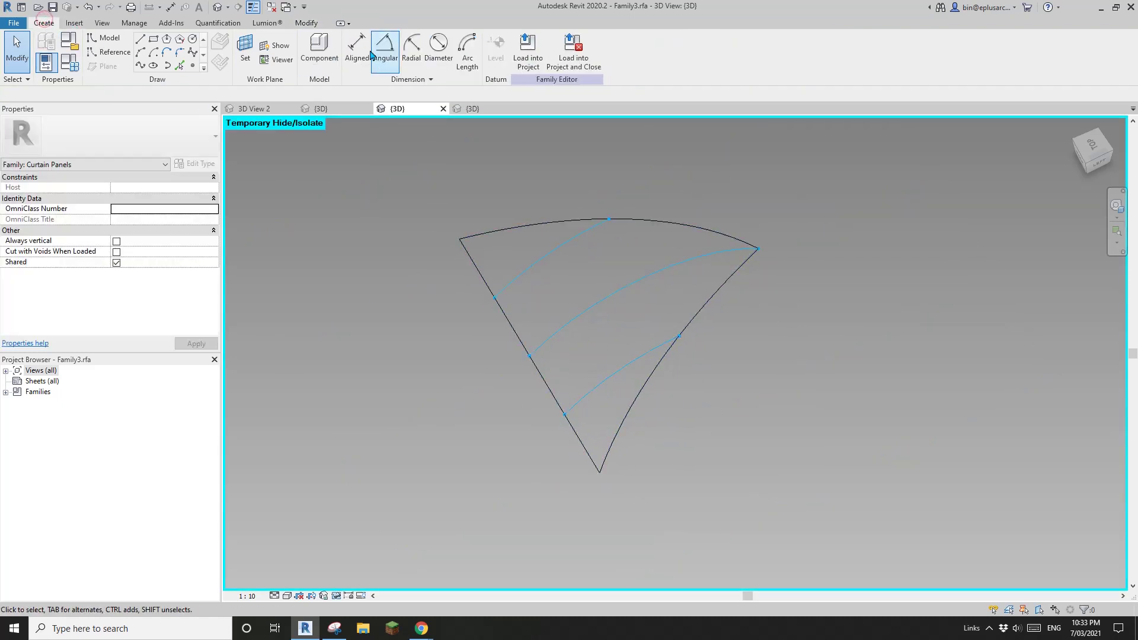
click(319, 49)
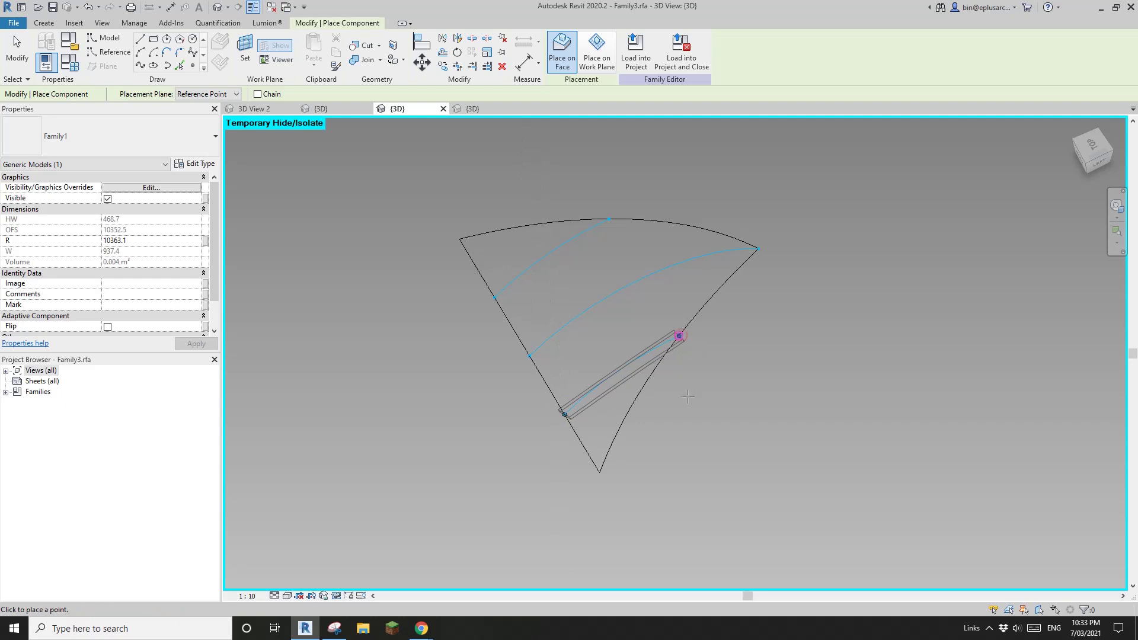
click(679, 336)
shift+middle_drag(678, 336, 661, 313)
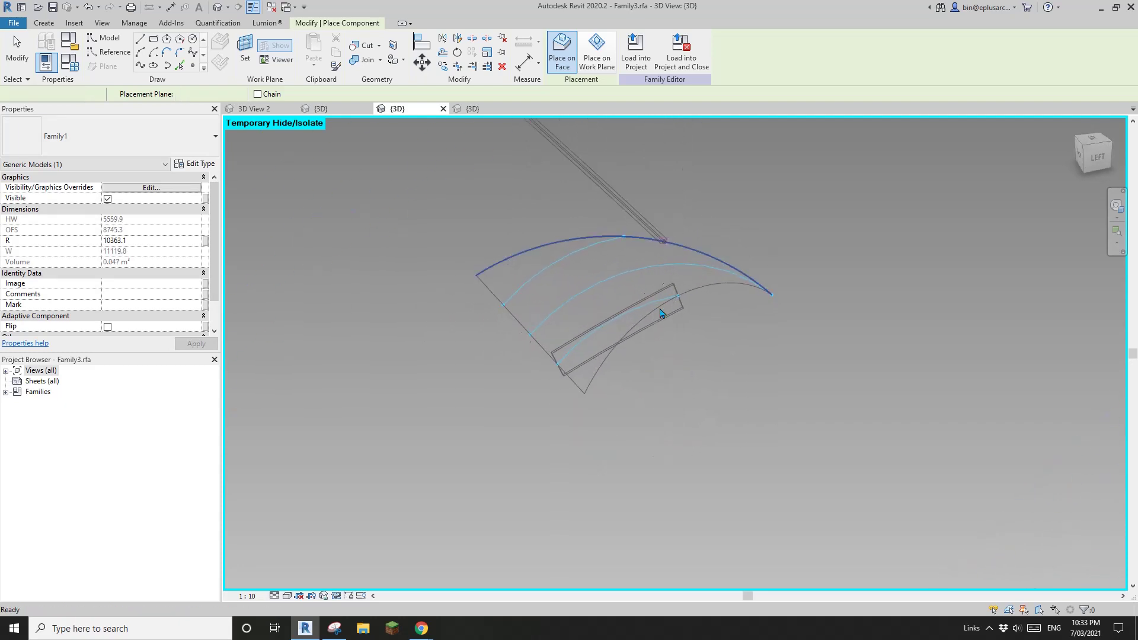
shift+middle_drag(610, 347, 564, 389)
key(Escape)
key(Escape)
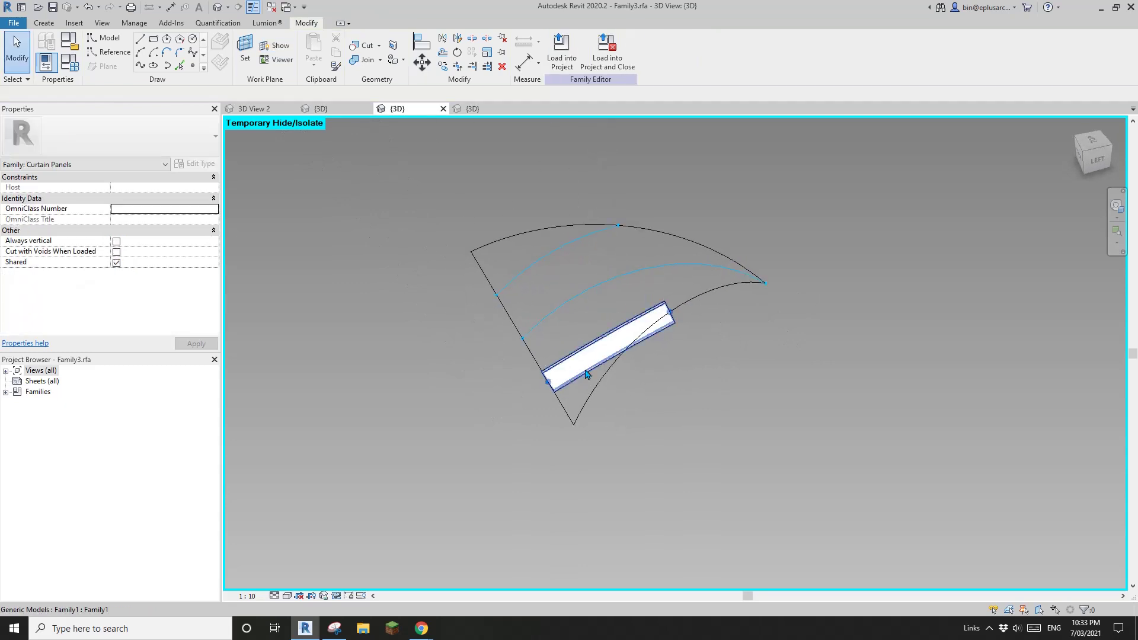
Step: Restore the temporarily hidden elements and associate the placed rib's R parameter with the family parameter R2
click(596, 370)
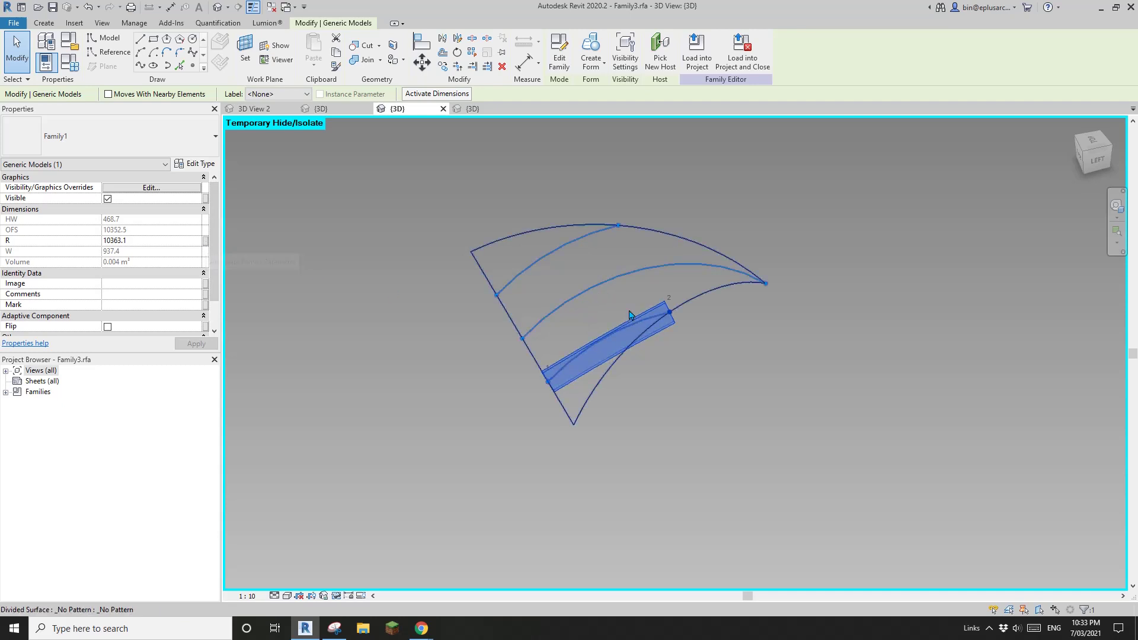
middle_drag(630, 315, 637, 330)
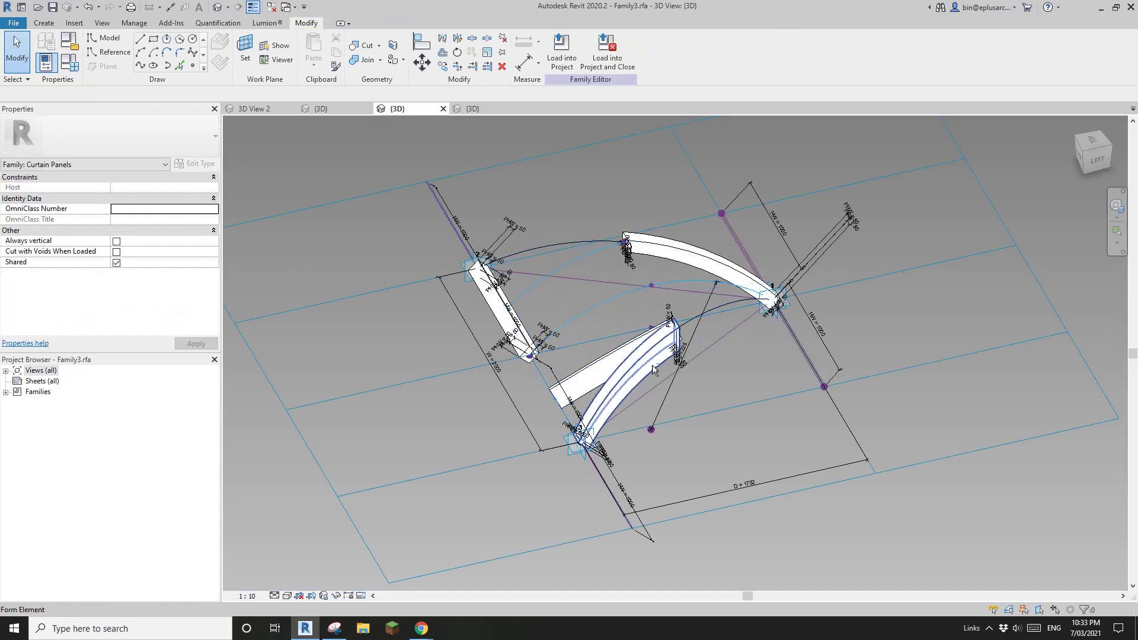
shift+middle_drag(521, 261, 604, 332)
scroll(693, 401, up, 5)
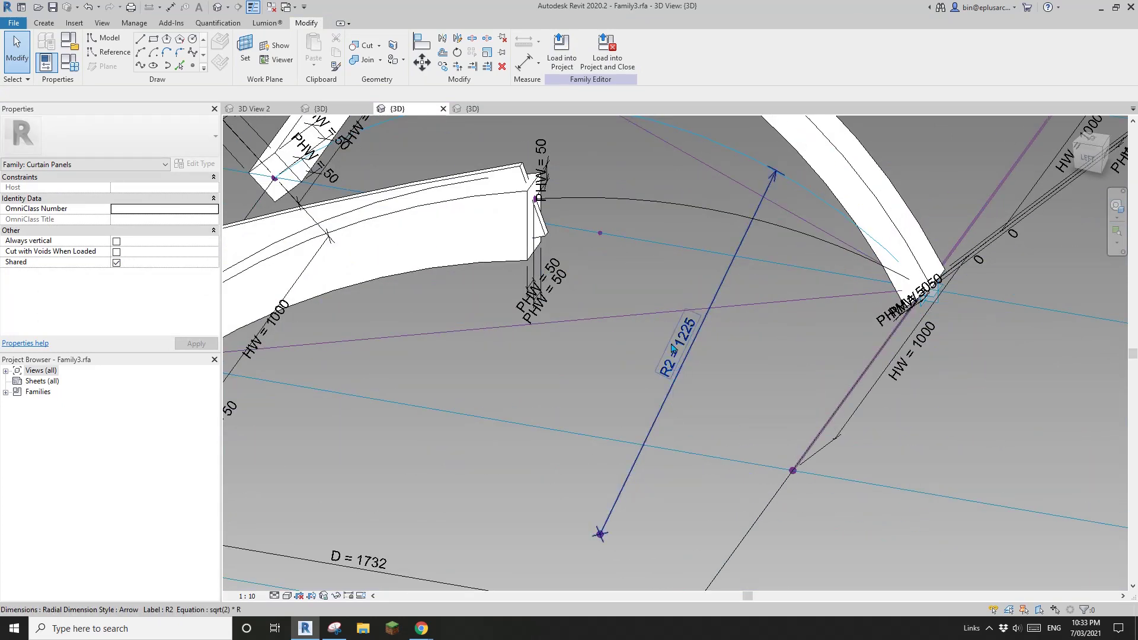
scroll(674, 370, down, 5)
shift+middle_drag(674, 370, 603, 356)
scroll(602, 355, up, 2)
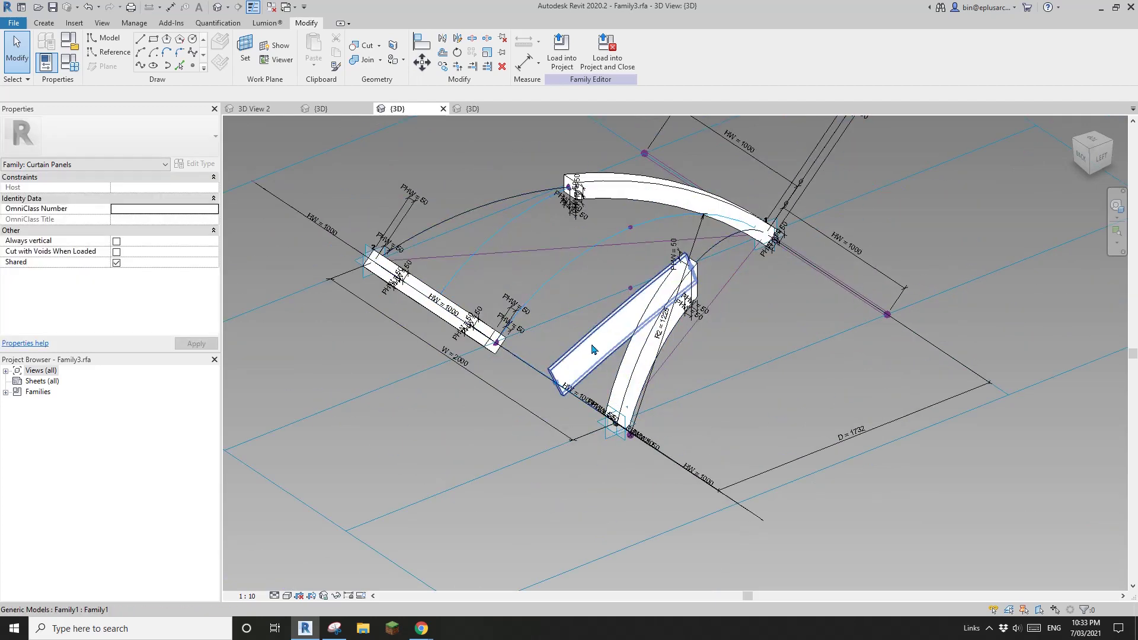
click(593, 350)
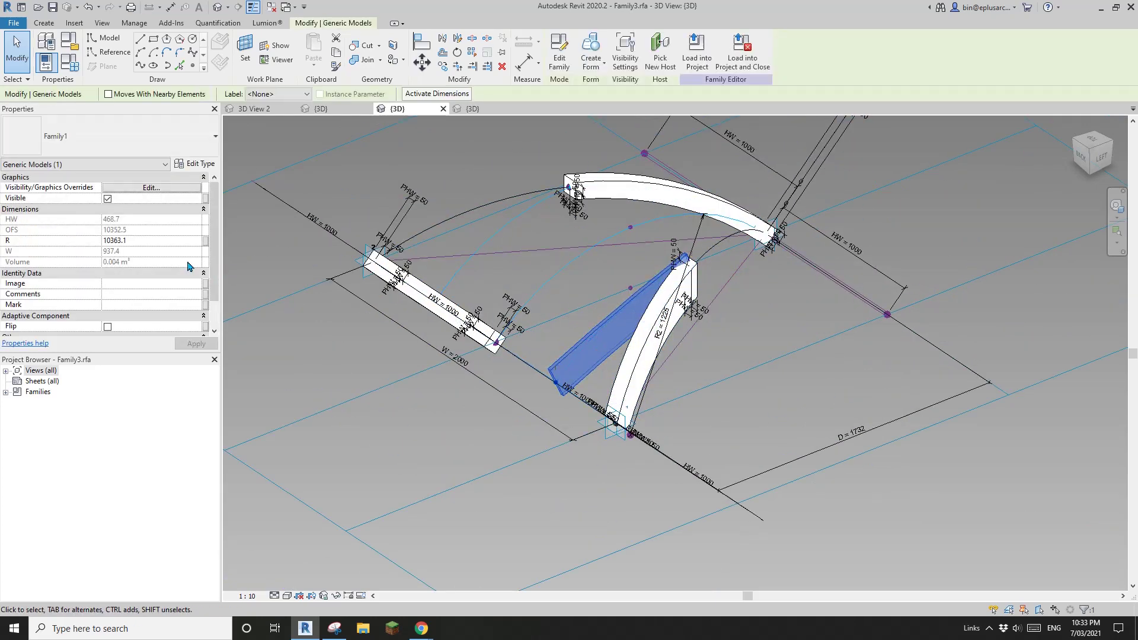
click(205, 240)
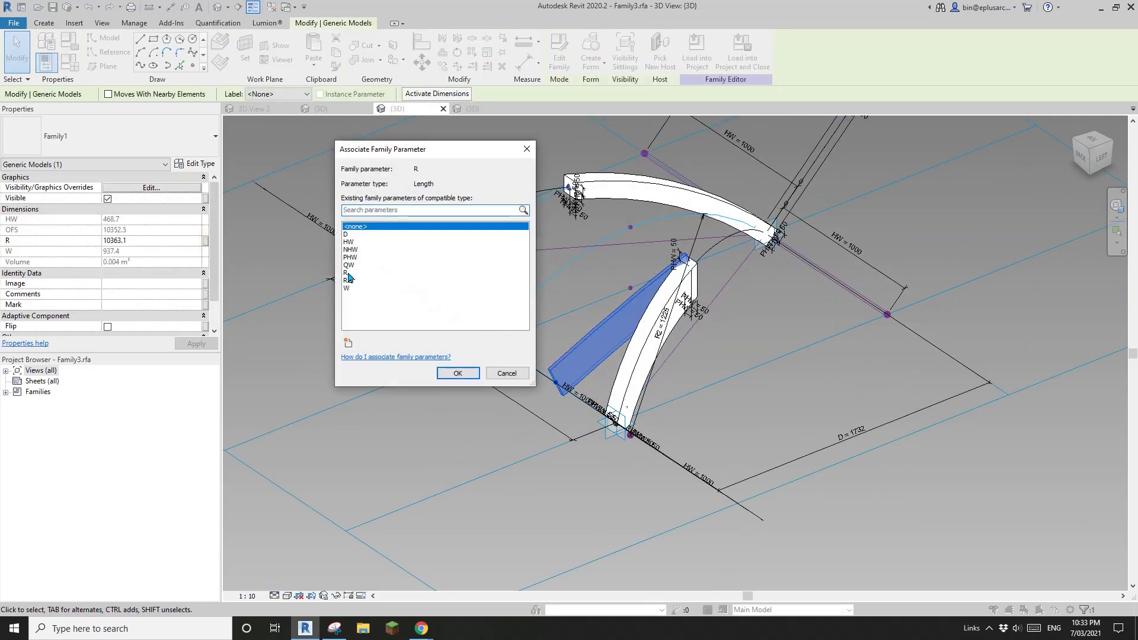
click(350, 280)
click(458, 373)
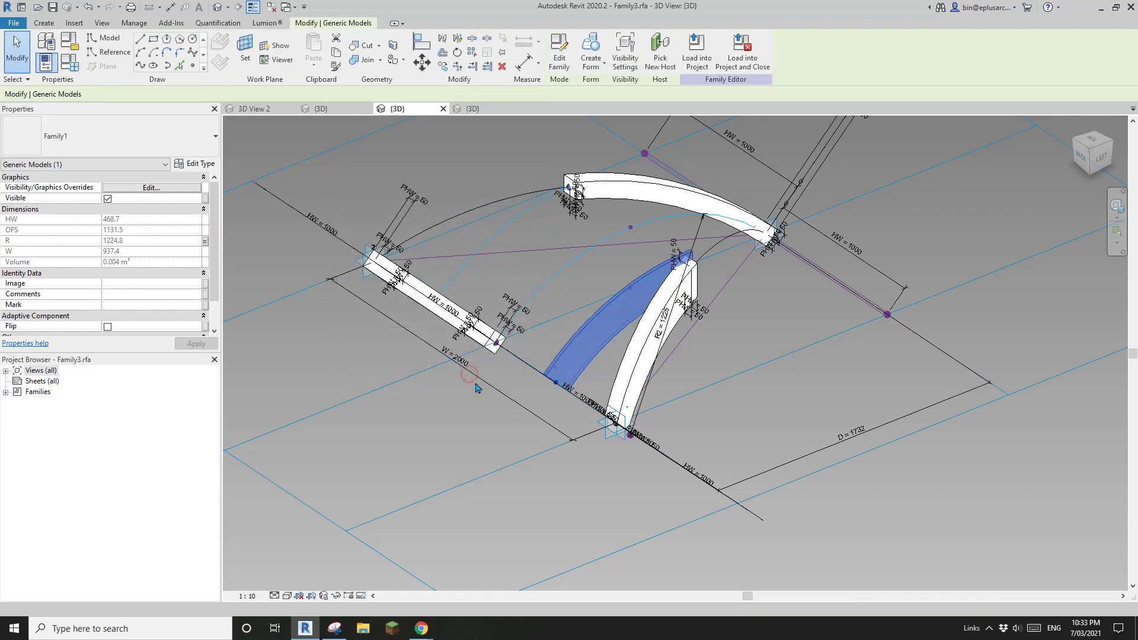
Step: Repeat the linked rib across all the grid lines of the divided surface
shift+middle_drag(664, 260, 771, 302)
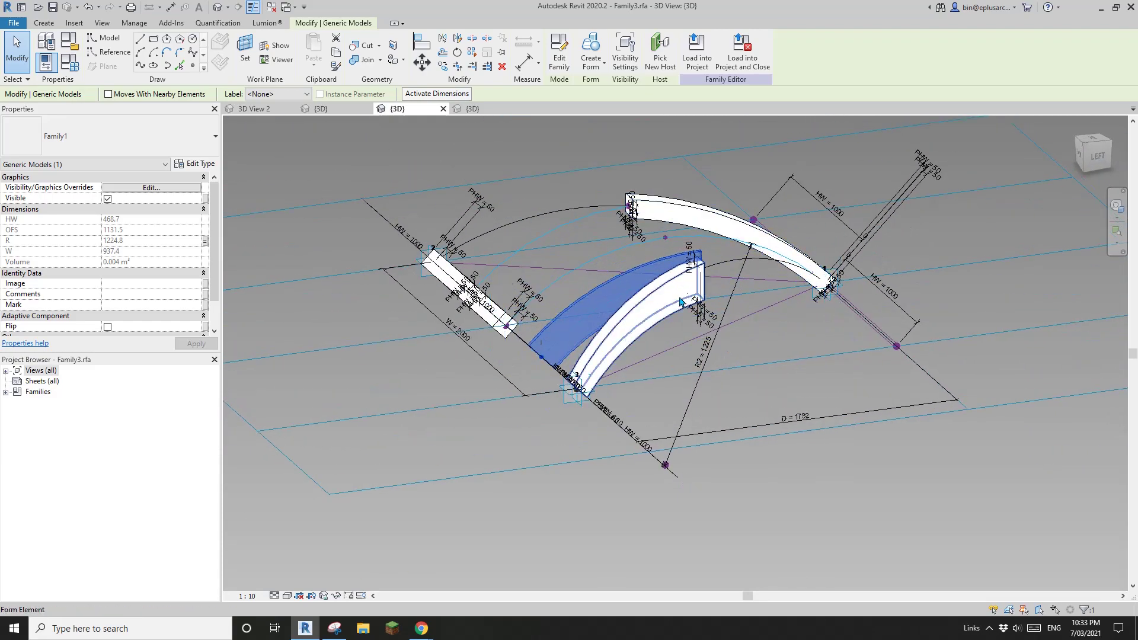
shift+middle_drag(680, 302, 475, 133)
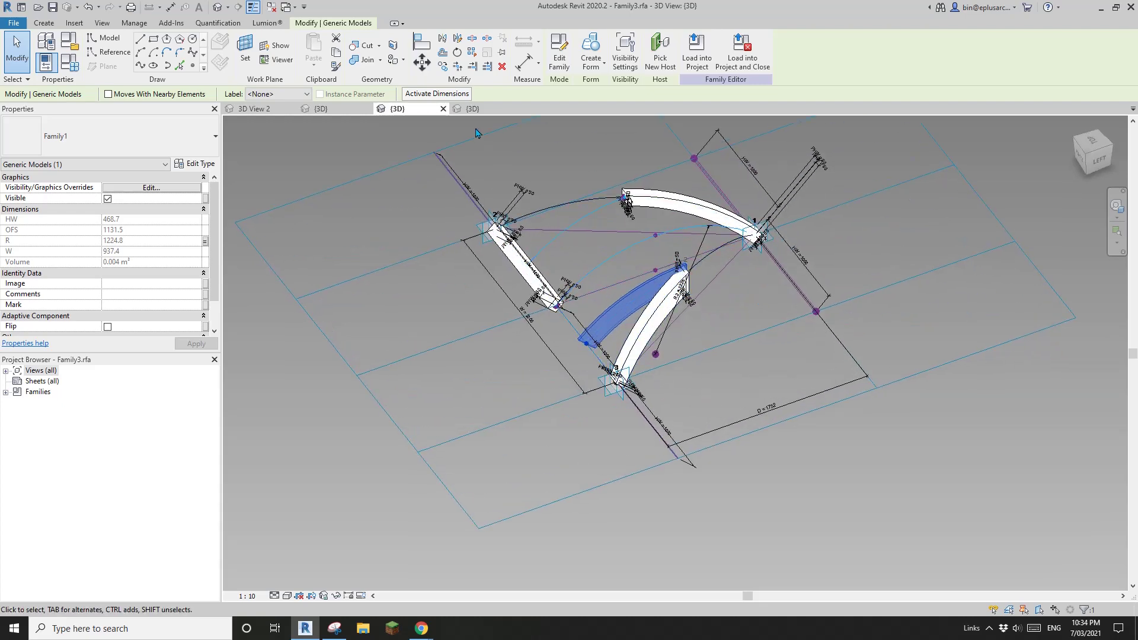
click(468, 57)
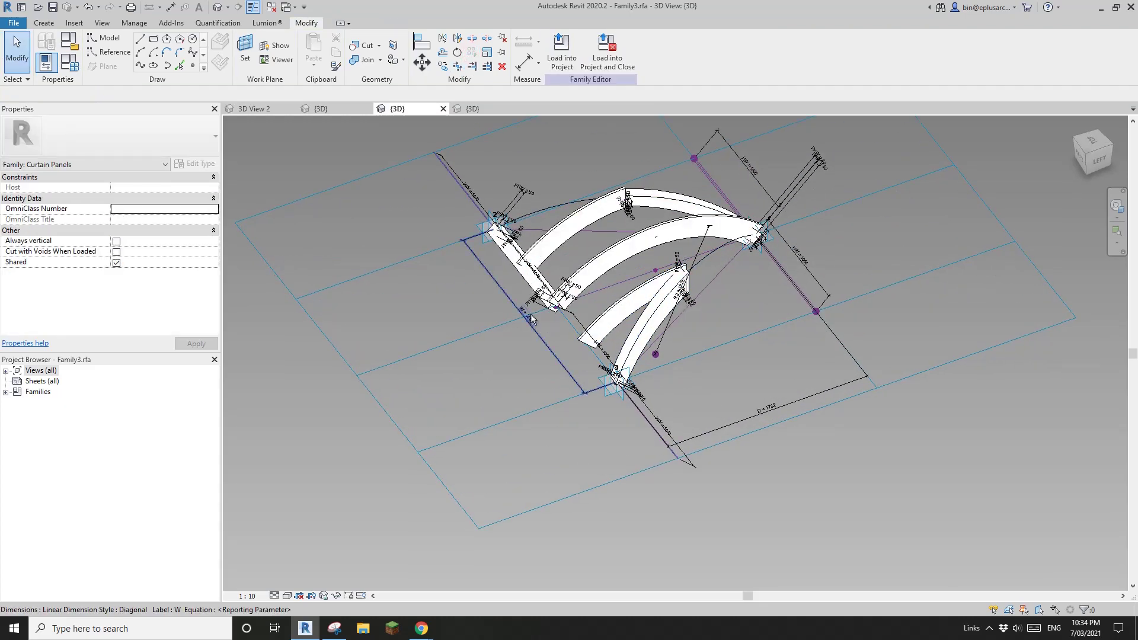
shift+middle_drag(527, 315, 561, 173)
click(565, 58)
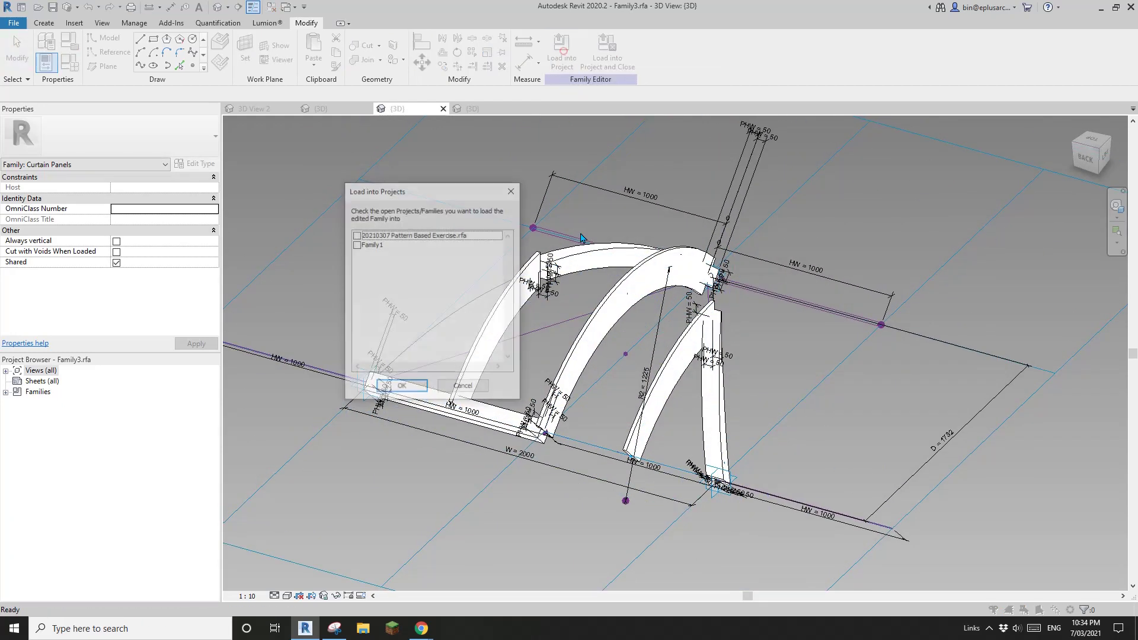
key(Return)
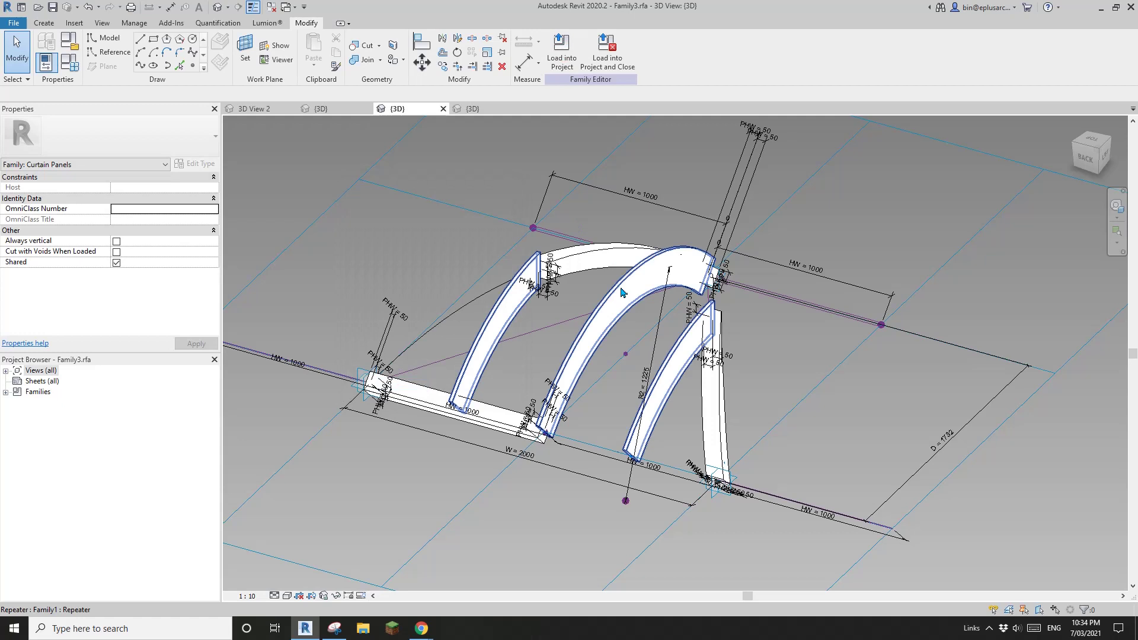
Step: Examine the properties of the repeater and of its individual ribs, comparing their W, R, OFS and HW values
click(622, 292)
shift+middle_drag(471, 294, 613, 357)
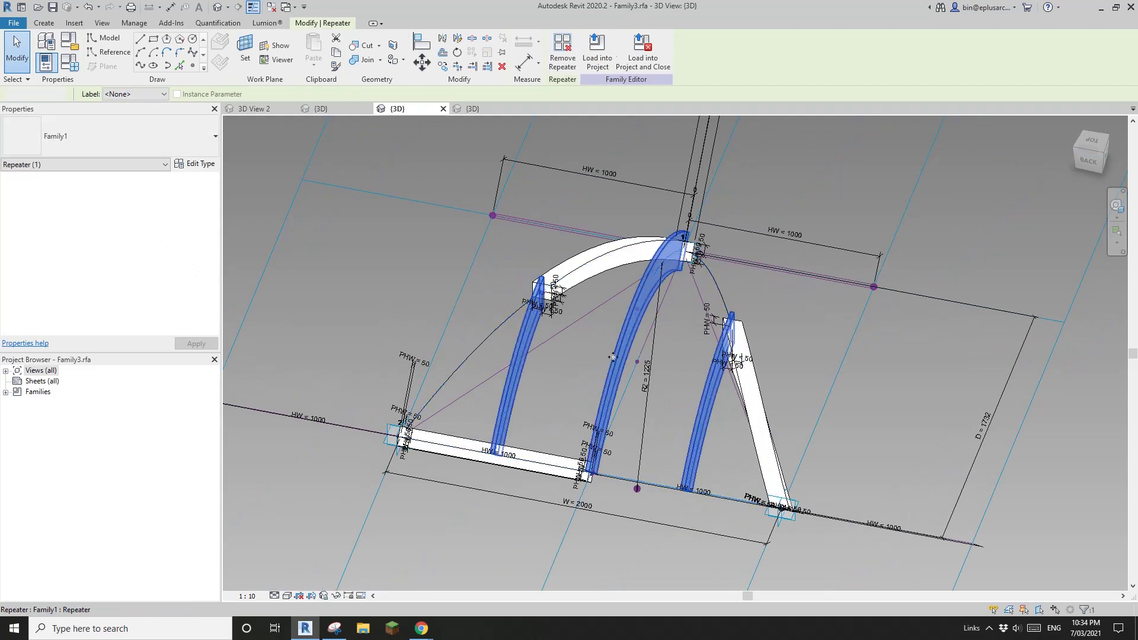
key(Escape)
key(Tab)
click(614, 357)
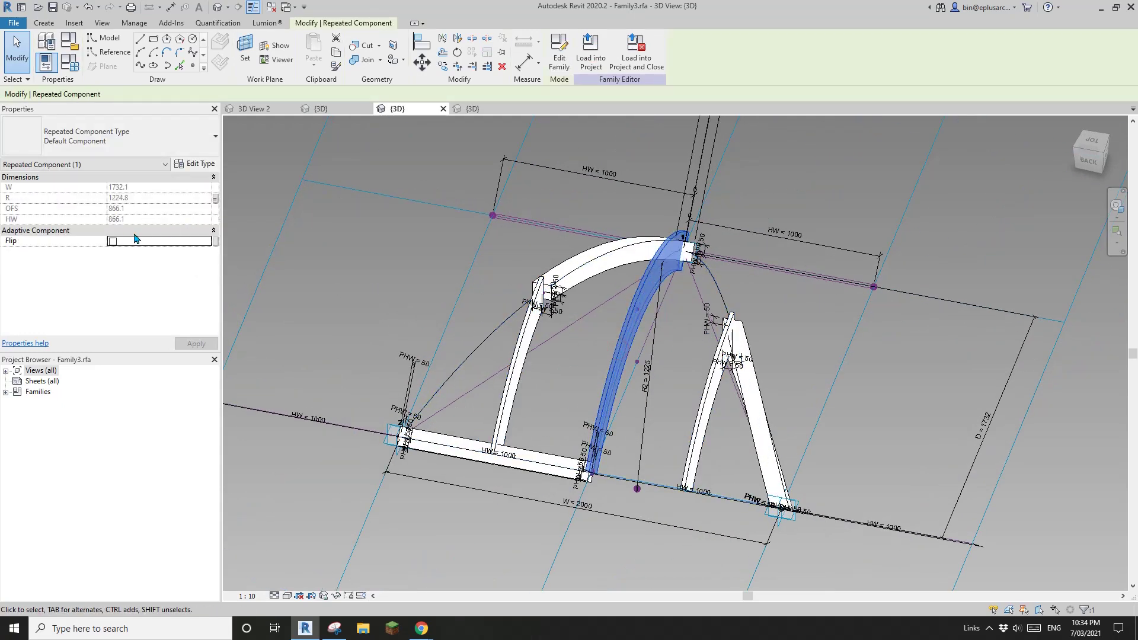
key(Escape)
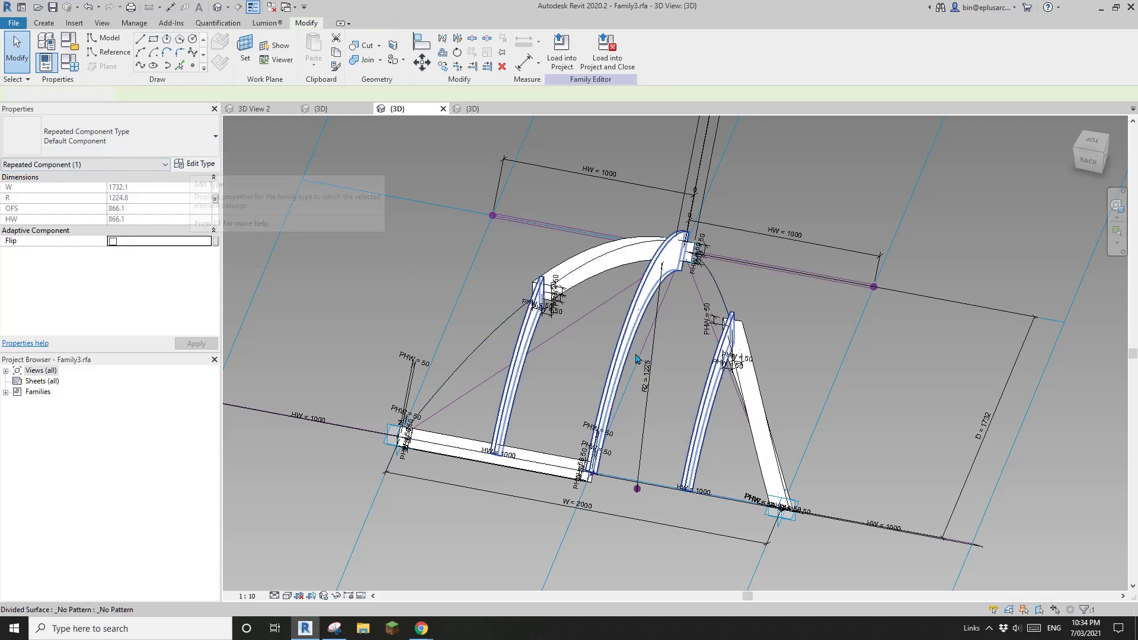
click(632, 349)
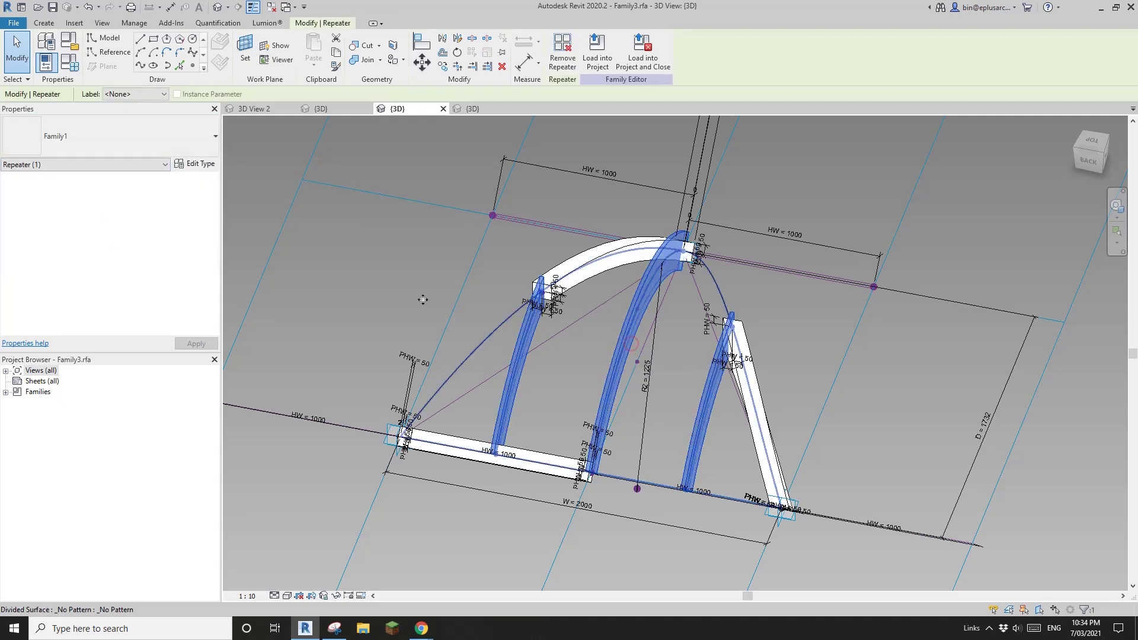
click(208, 166)
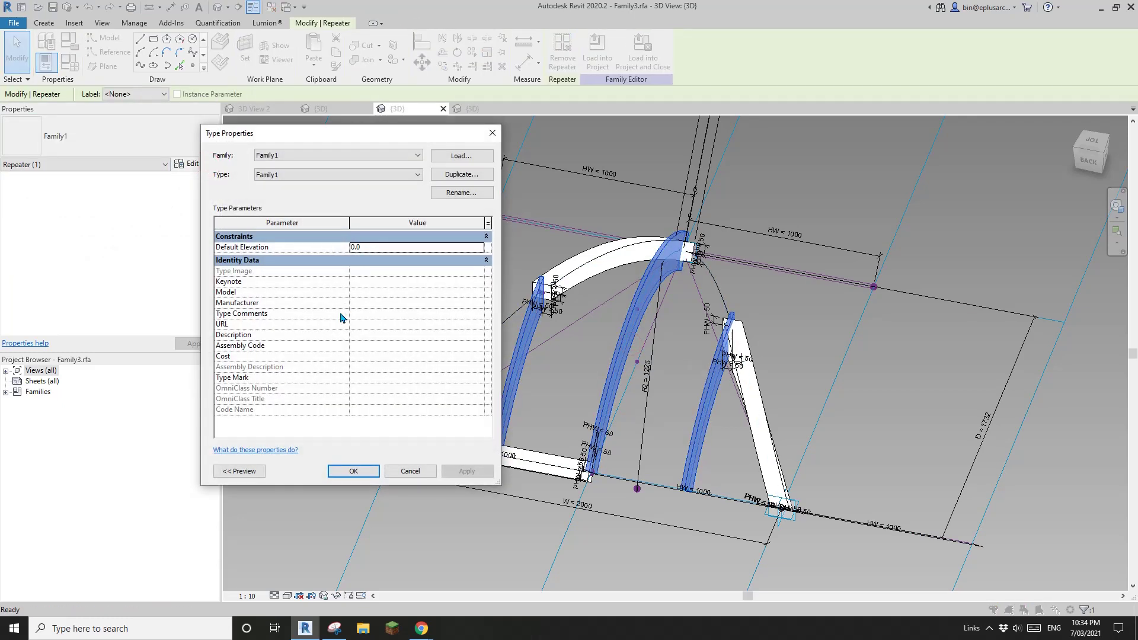
key(Escape)
key(Escape)
key(Tab)
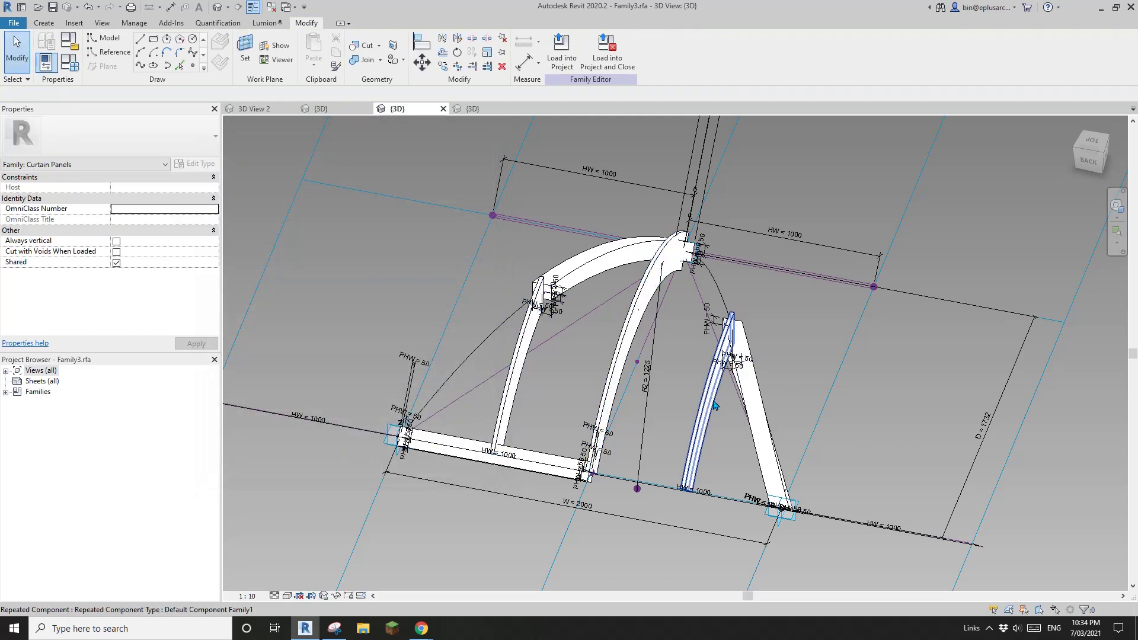
click(714, 402)
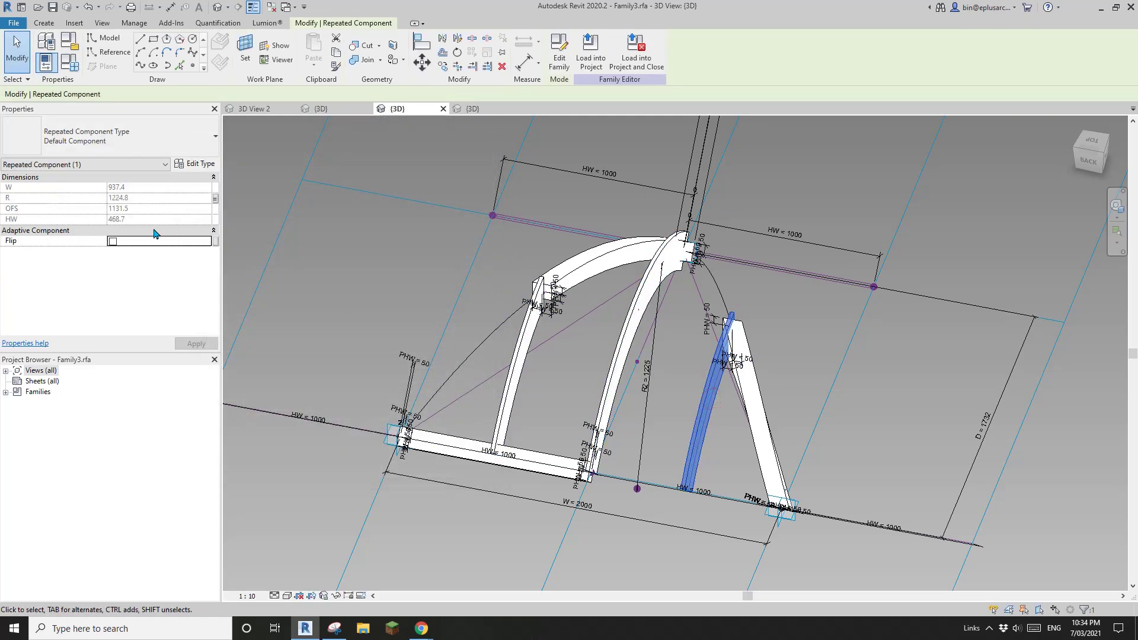
shift+middle_drag(697, 313, 597, 370)
key(Escape)
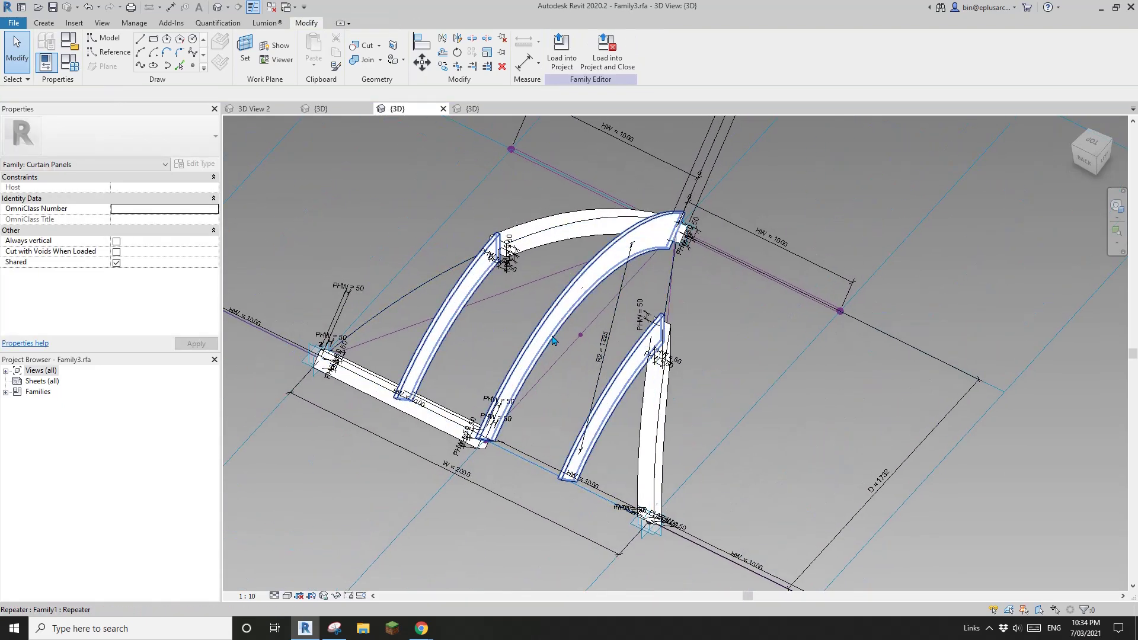
Step: Load Family3 into 20210307 Pattern Based Exercise.rfa, overwriting the existing version without its parameter values
click(562, 52)
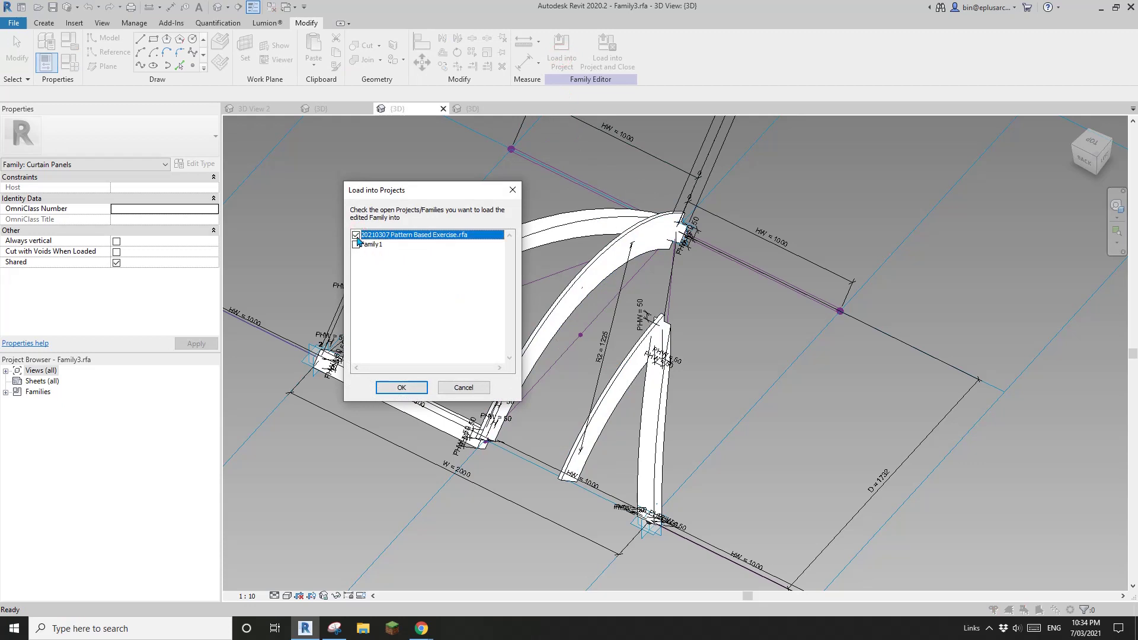
click(415, 388)
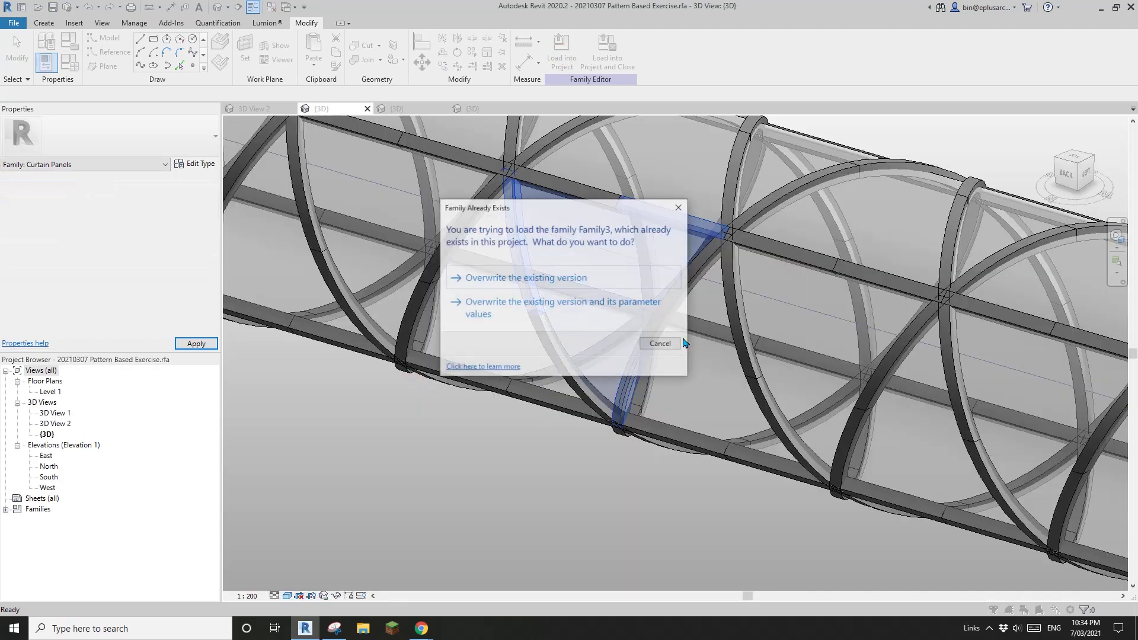
click(565, 278)
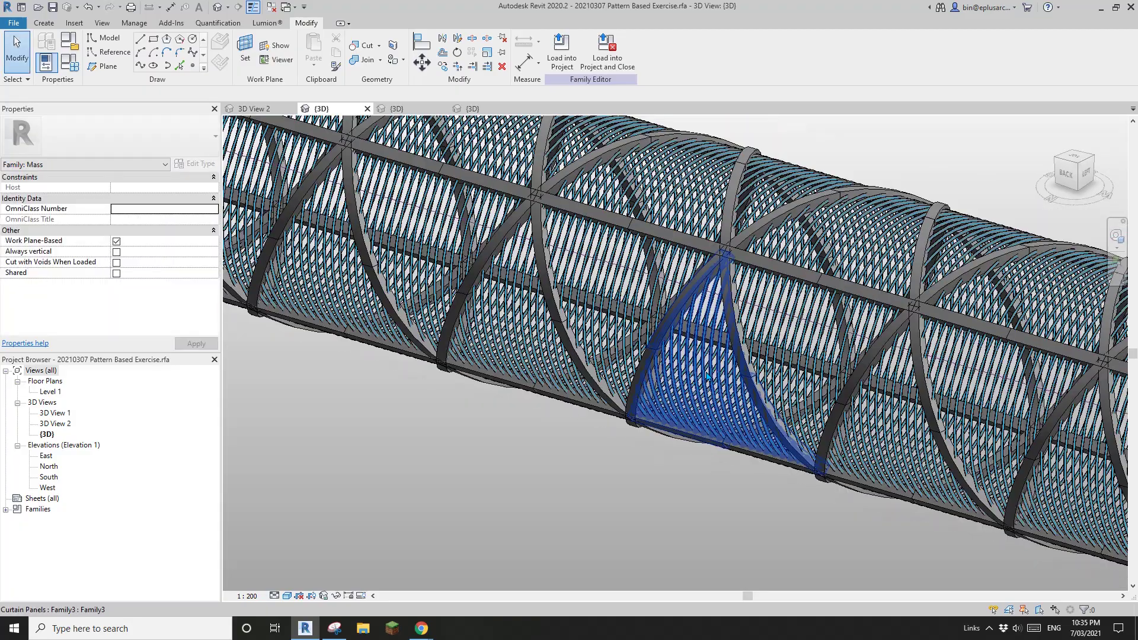
Step: Shorten the tube by moving its near-end reference point along the axis toward the far end, and inspect the ribbed panels up close
shift+middle_drag(707, 377, 801, 392)
scroll(669, 360, up, 5)
scroll(672, 351, down, 3)
scroll(806, 438, down, 5)
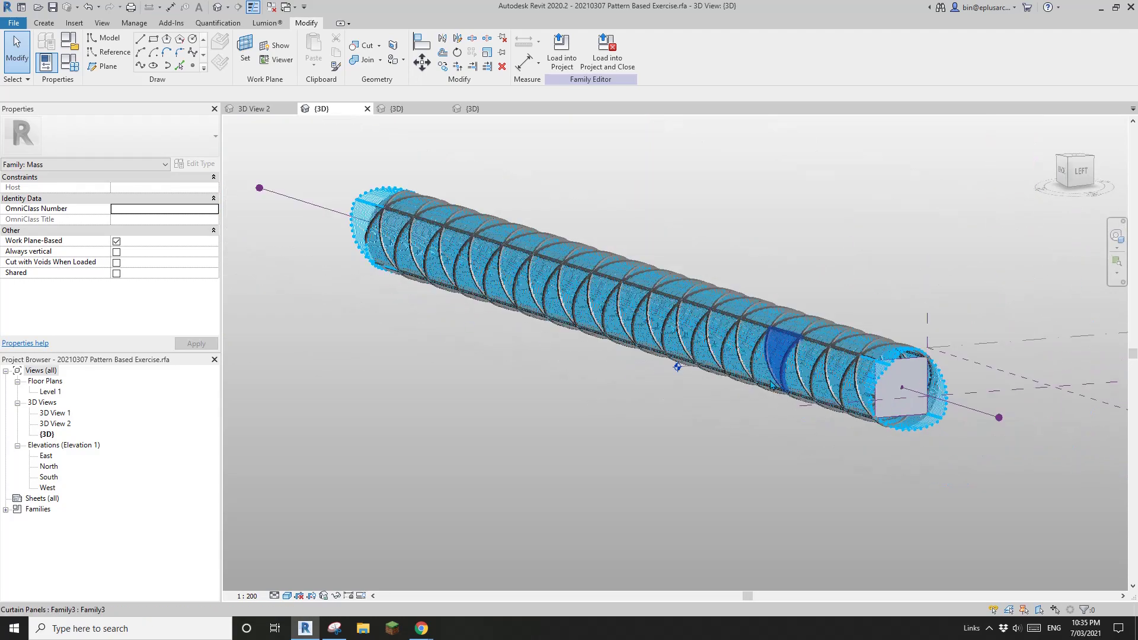
shift+middle_drag(813, 482, 870, 492)
scroll(907, 514, down, 1)
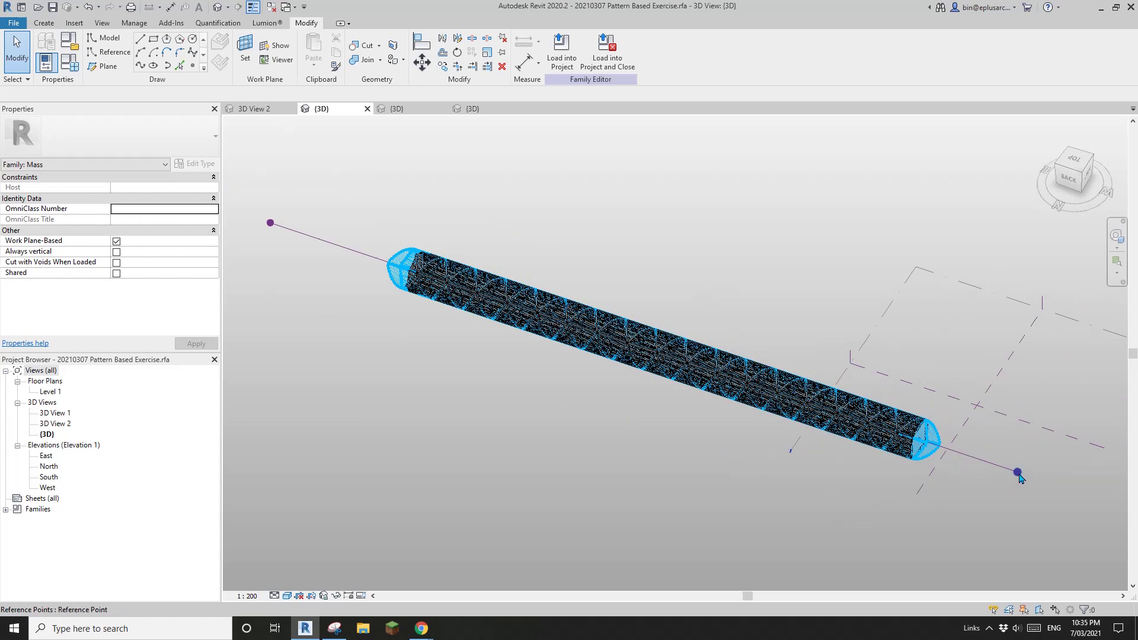
click(1017, 472)
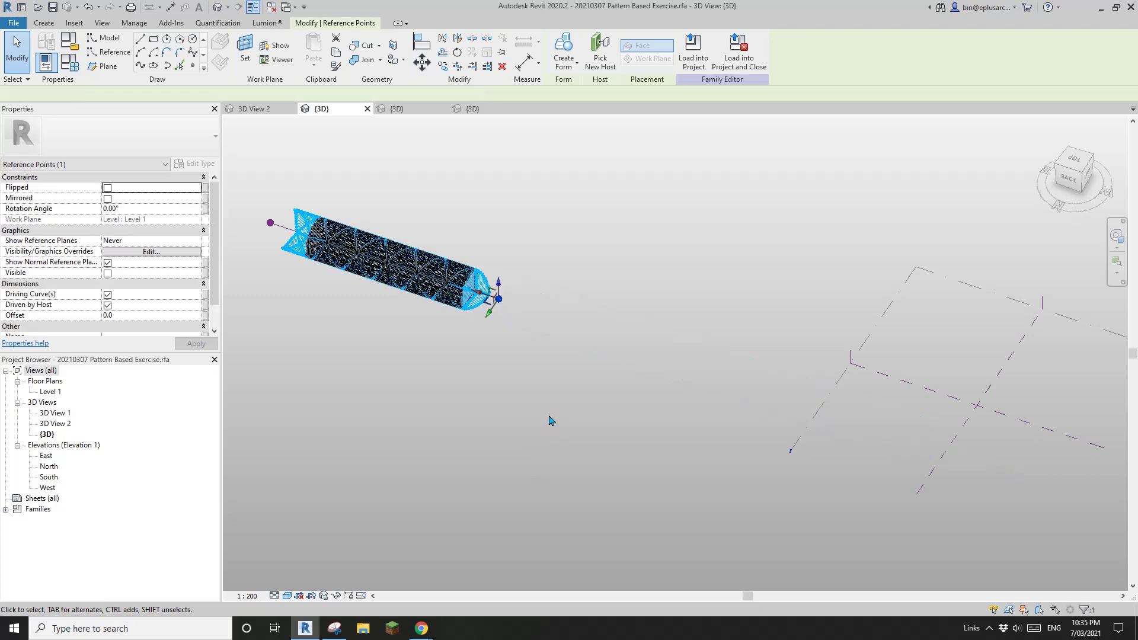
scroll(437, 289, up, 5)
middle_drag(437, 288, 849, 395)
scroll(734, 259, up, 8)
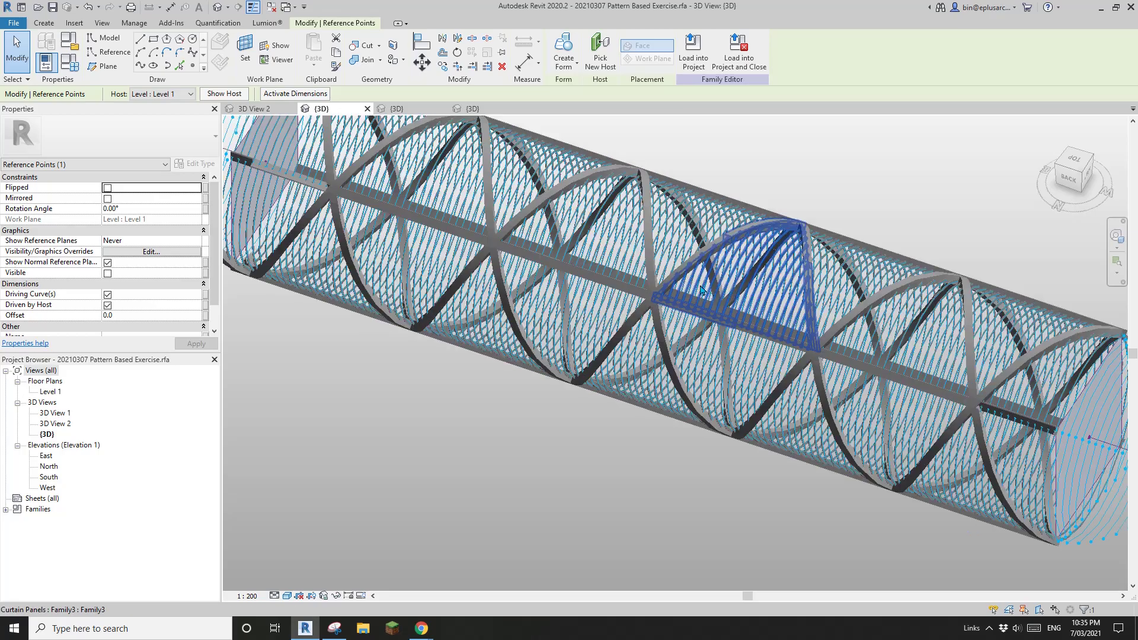
key(Escape)
scroll(733, 259, down, 4)
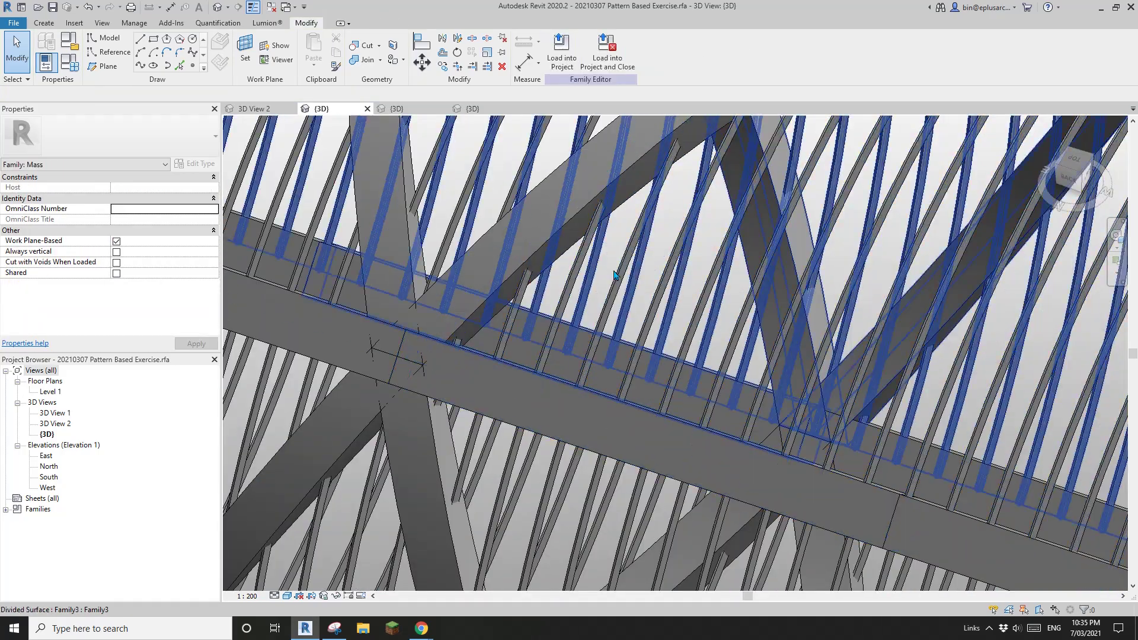
Step: Hide the Gridlines subcategory of the Mass category in the 3D view's visibility/graphic overrides
shift+middle_drag(733, 259, 645, 224)
scroll(776, 258, down, 8)
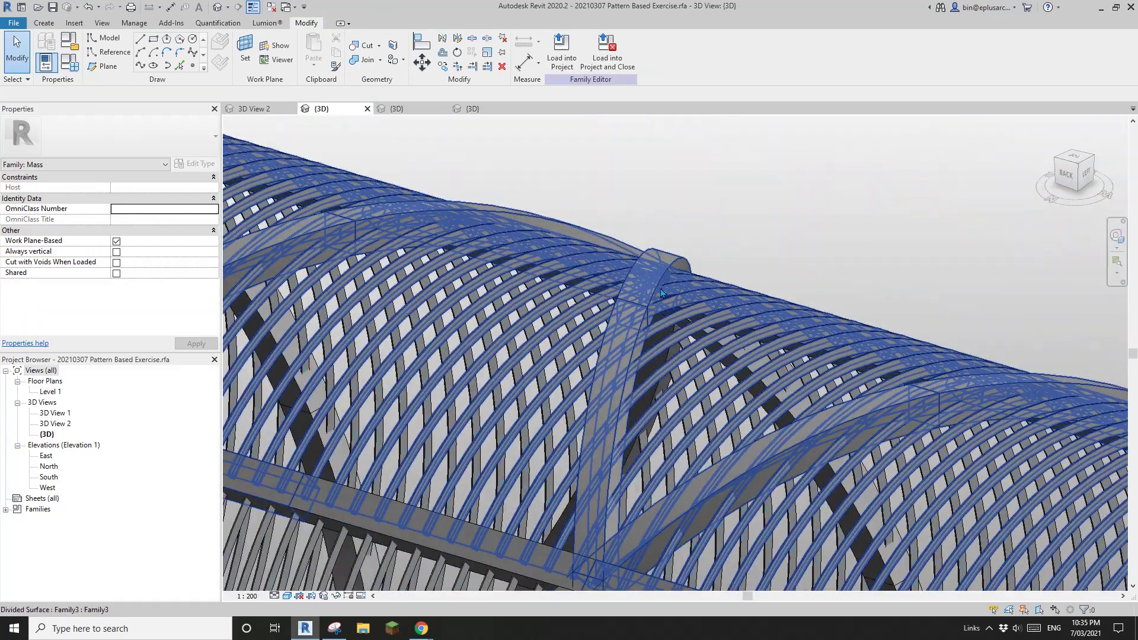
scroll(783, 311, up, 3)
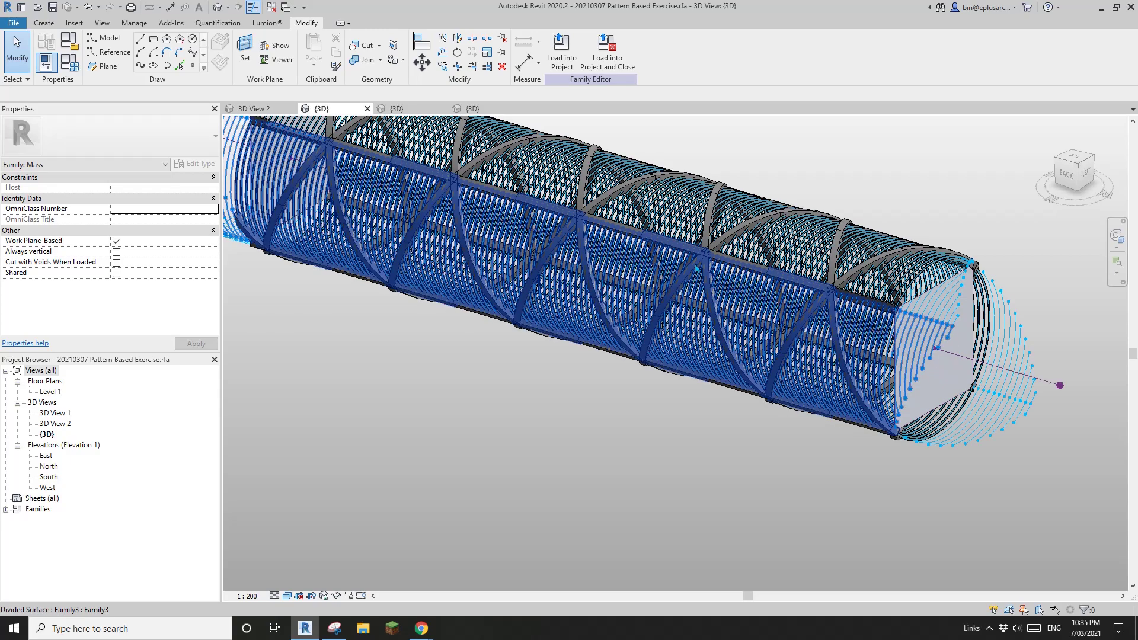
click(700, 270)
shift+middle_drag(699, 270, 608, 309)
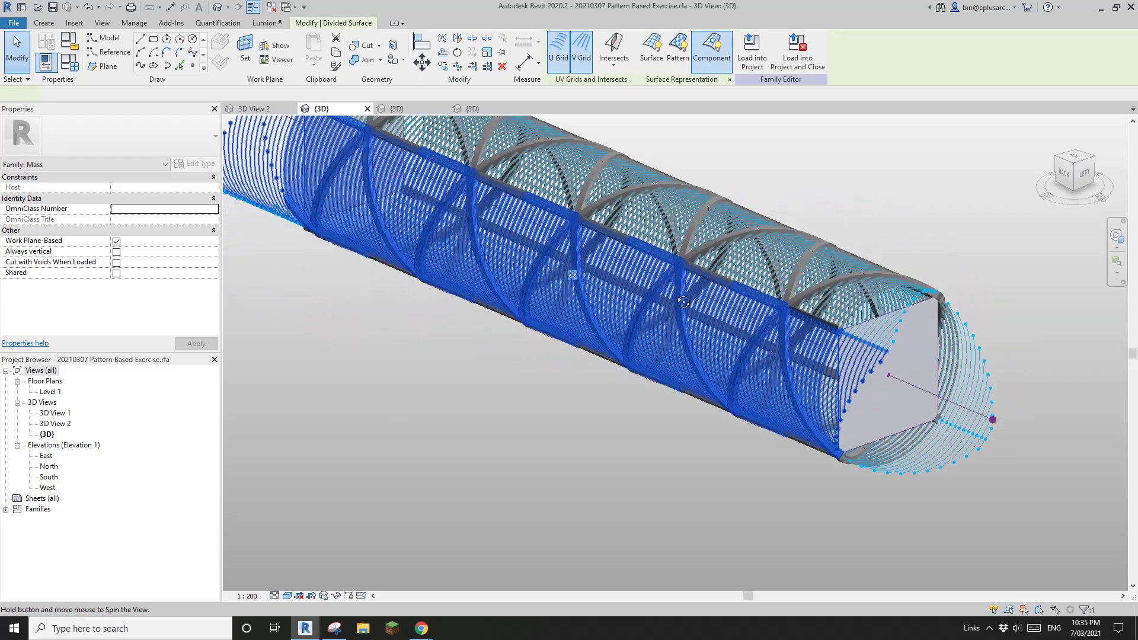
key(v)
key(v)
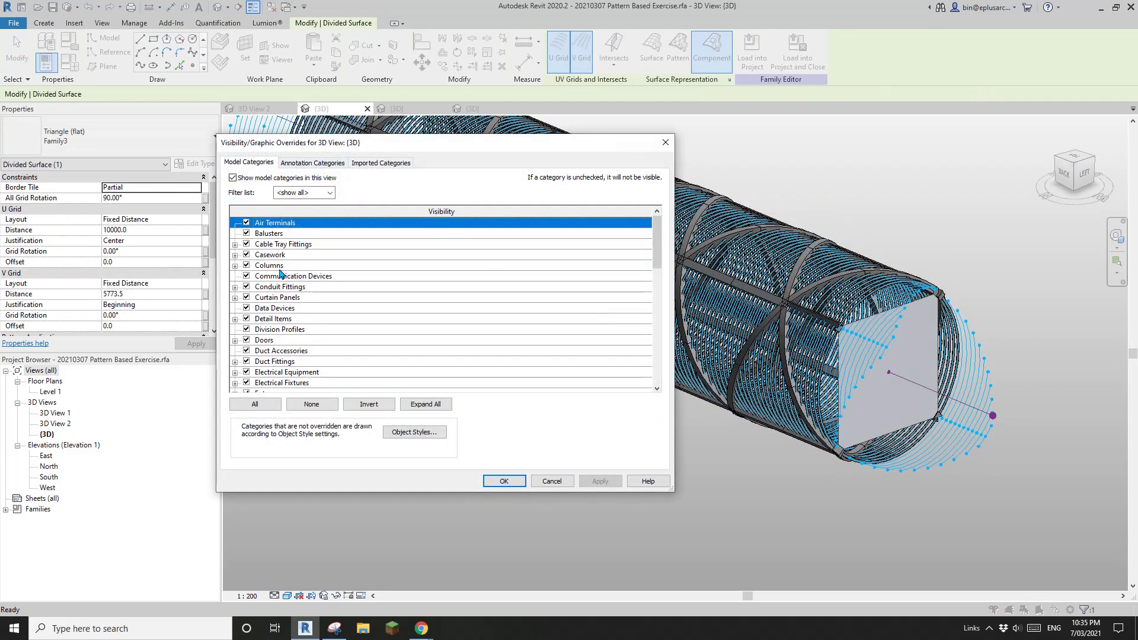
click(281, 328)
scroll(283, 331, down, 3)
click(288, 341)
key(m)
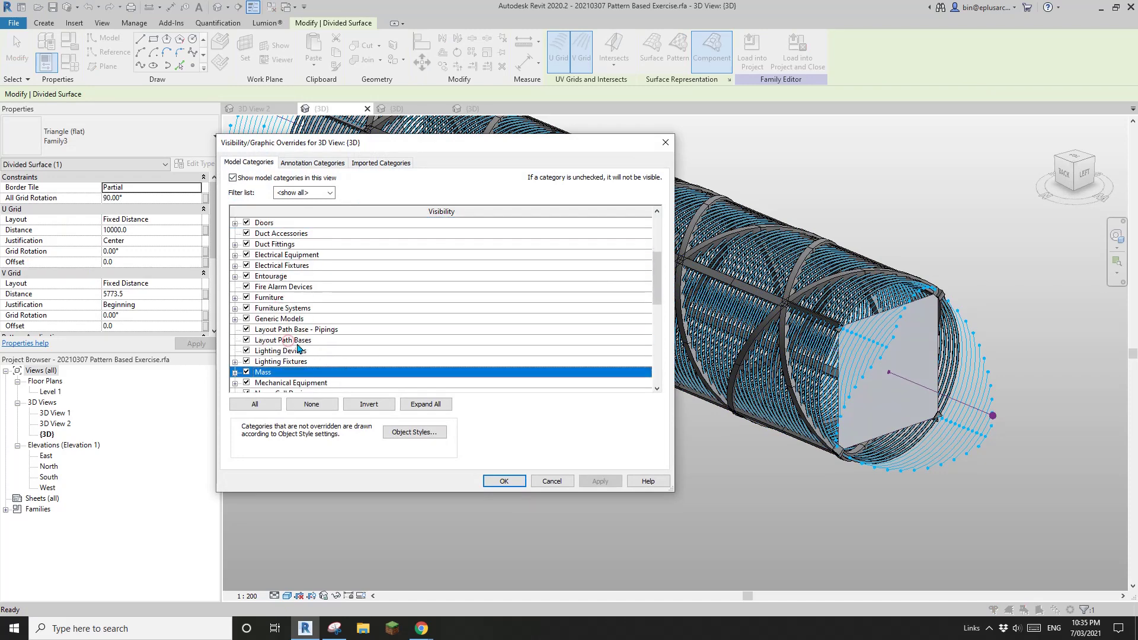
scroll(261, 354, down, 2)
click(235, 320)
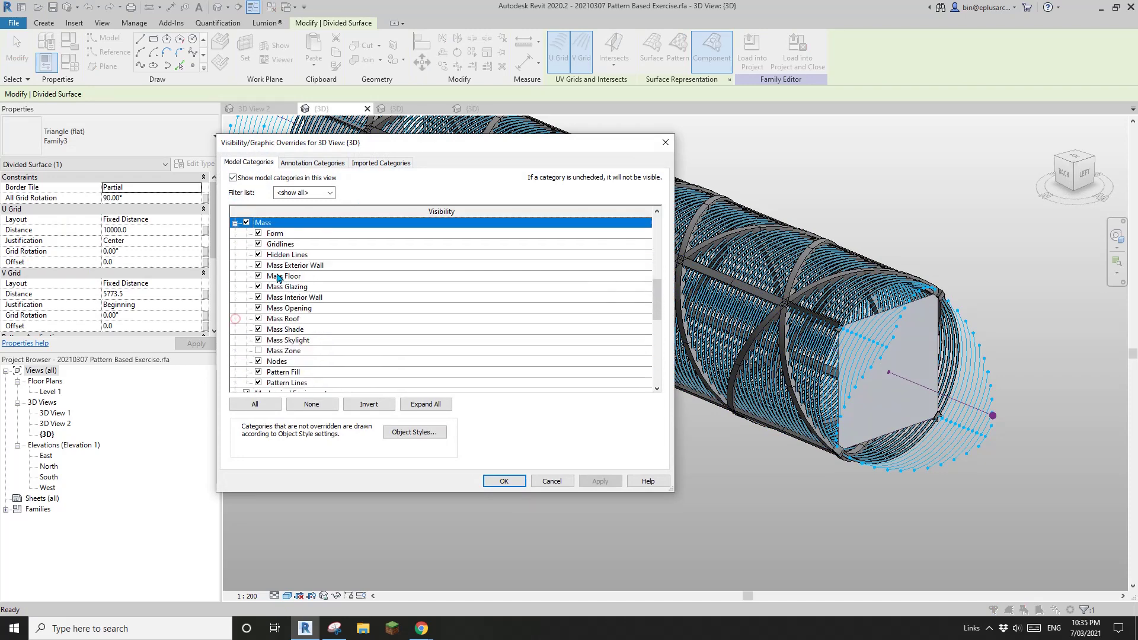
click(258, 244)
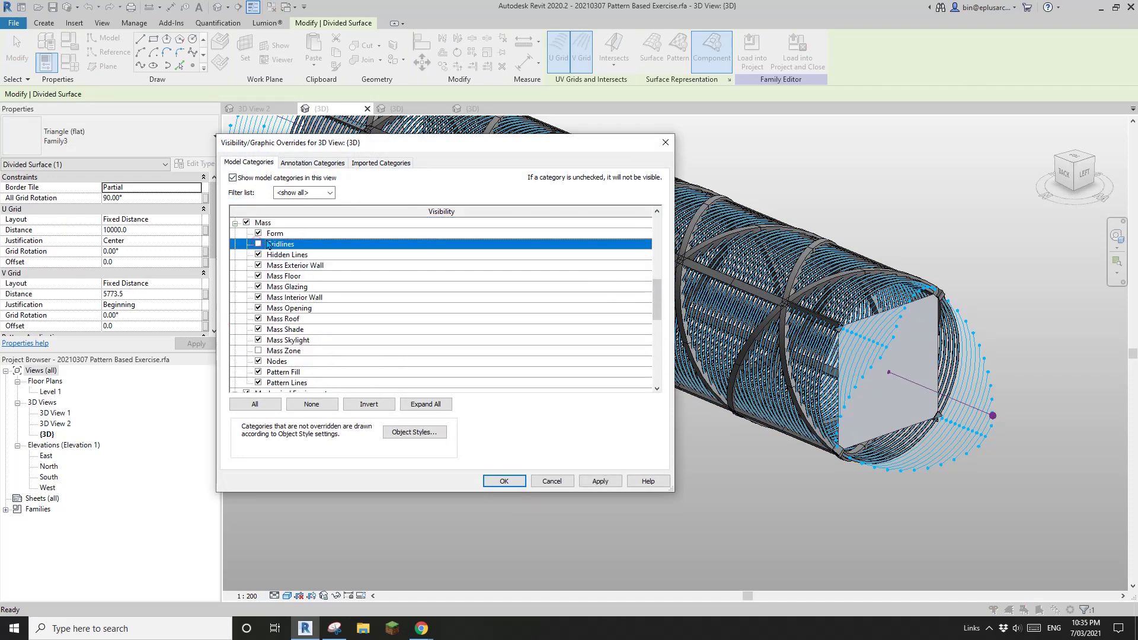
click(600, 482)
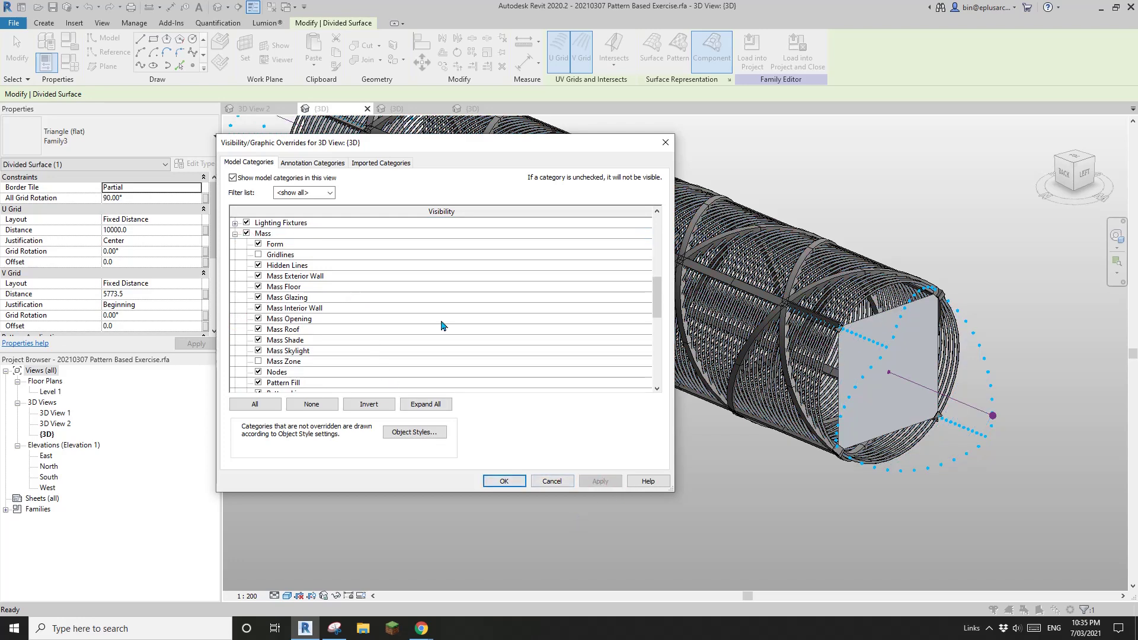
click(503, 482)
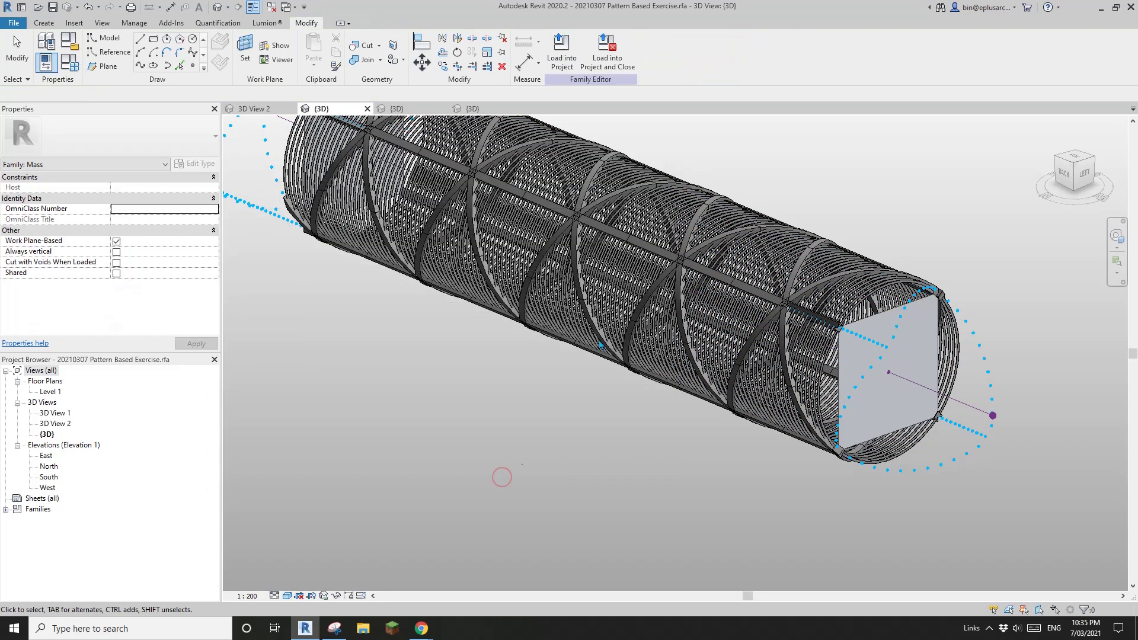
Step: Open the family of one triangular curtain panel on the tube for editing
click(685, 332)
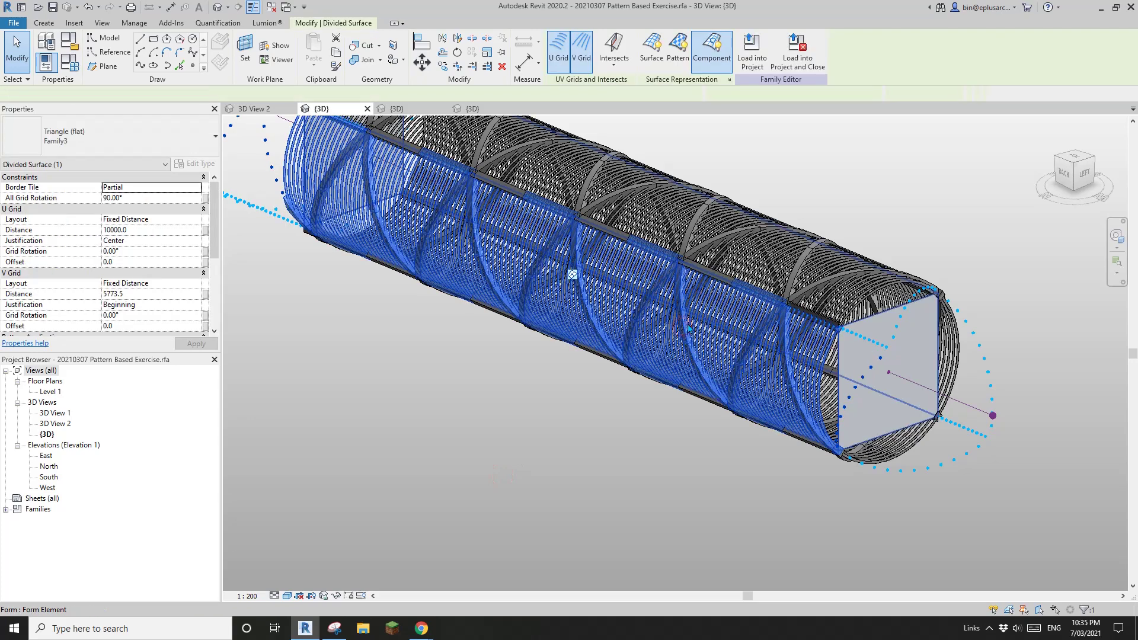
click(700, 284)
scroll(714, 233, up, 3)
key(Escape)
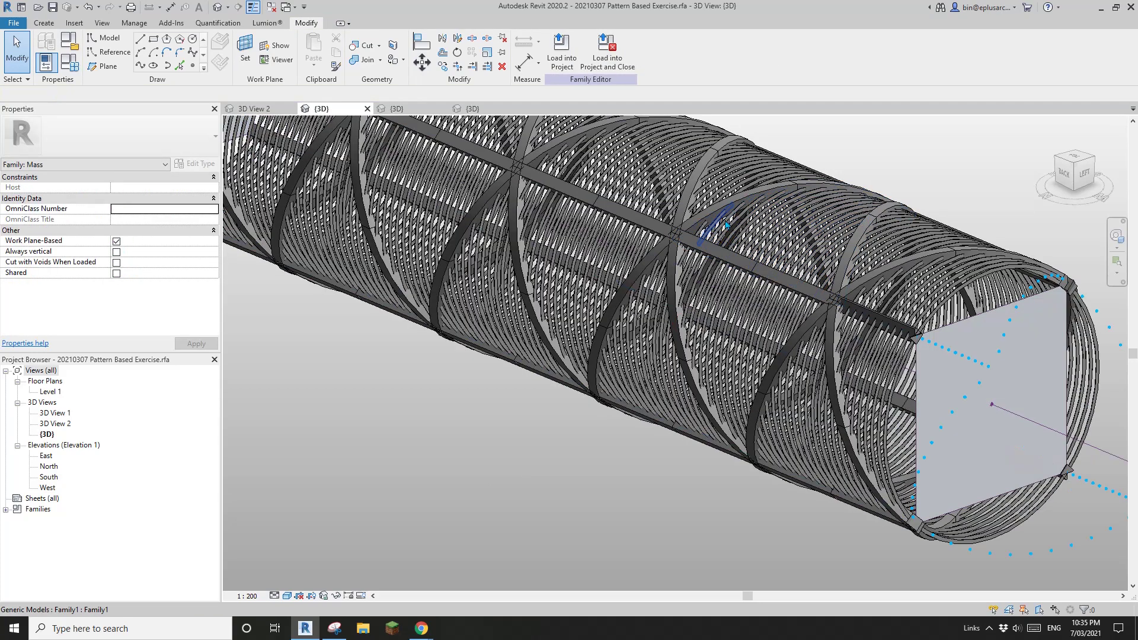
click(753, 199)
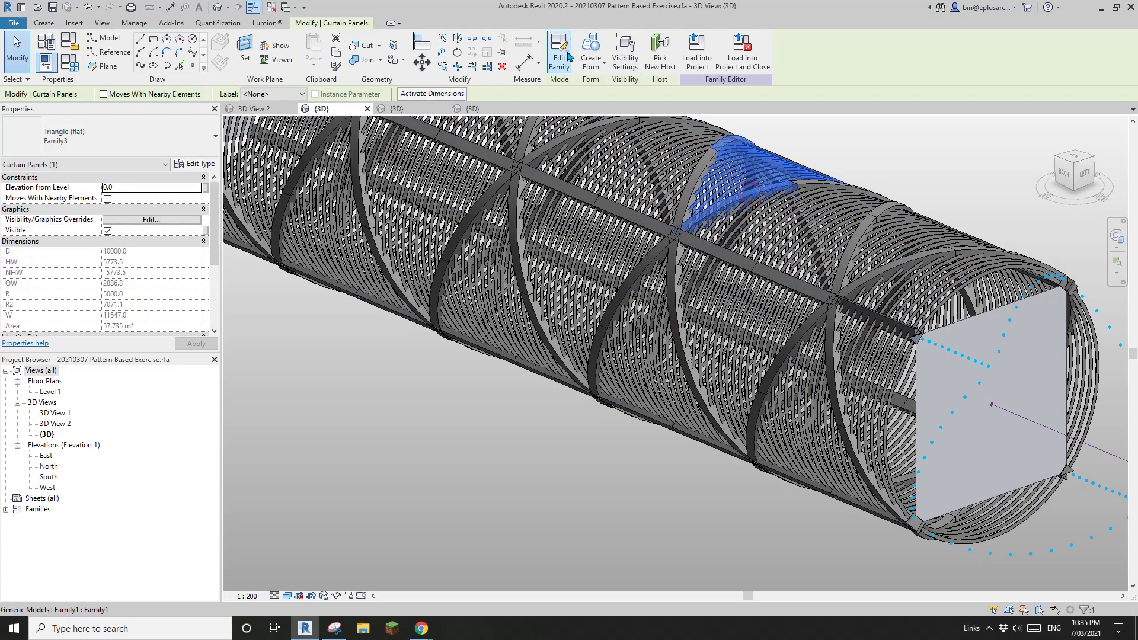
click(559, 57)
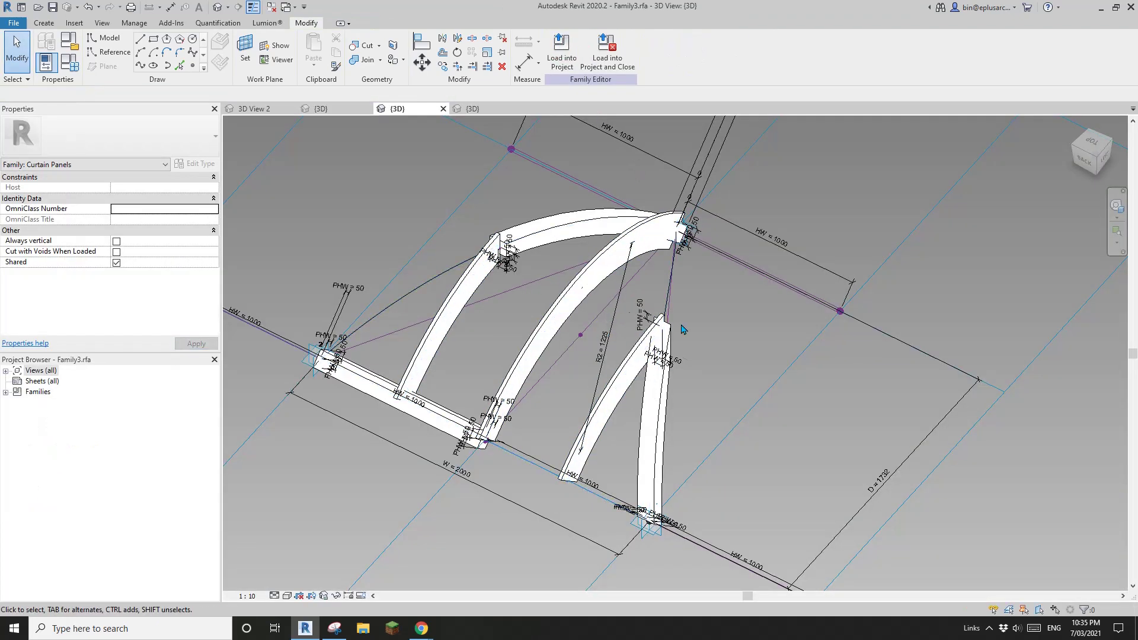
Step: Turn off the nodes in the surface representation of the divided surface in Family3
click(501, 337)
click(728, 79)
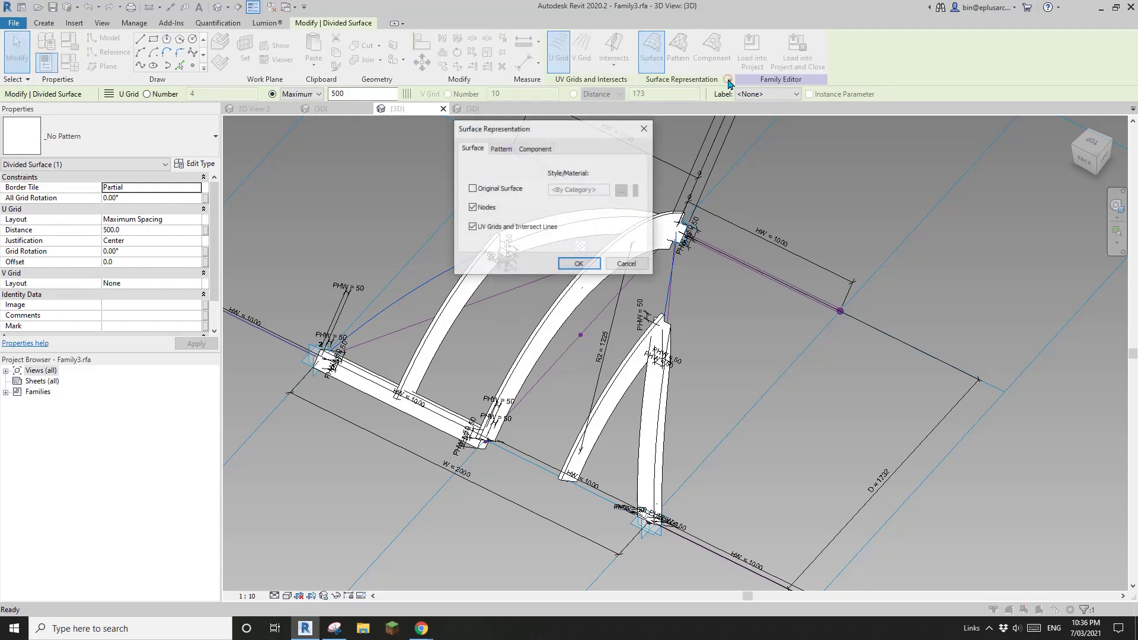
click(579, 264)
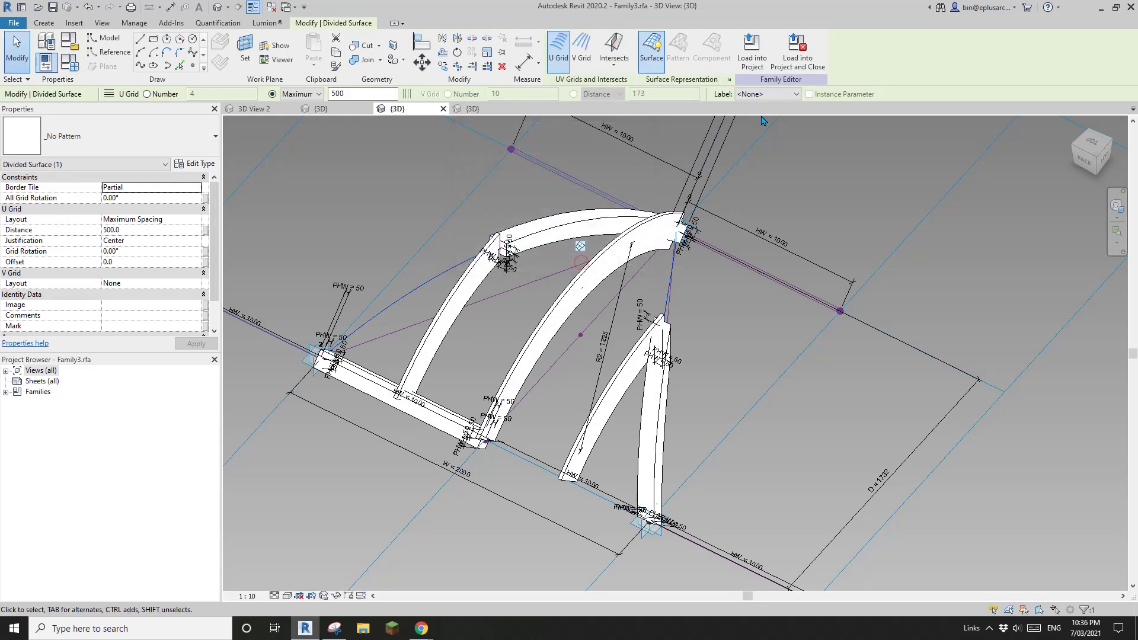
Step: Load Family3 into 20210307 Pattern Based Exercise.rfa and close the family without saving its changes
click(797, 53)
click(402, 387)
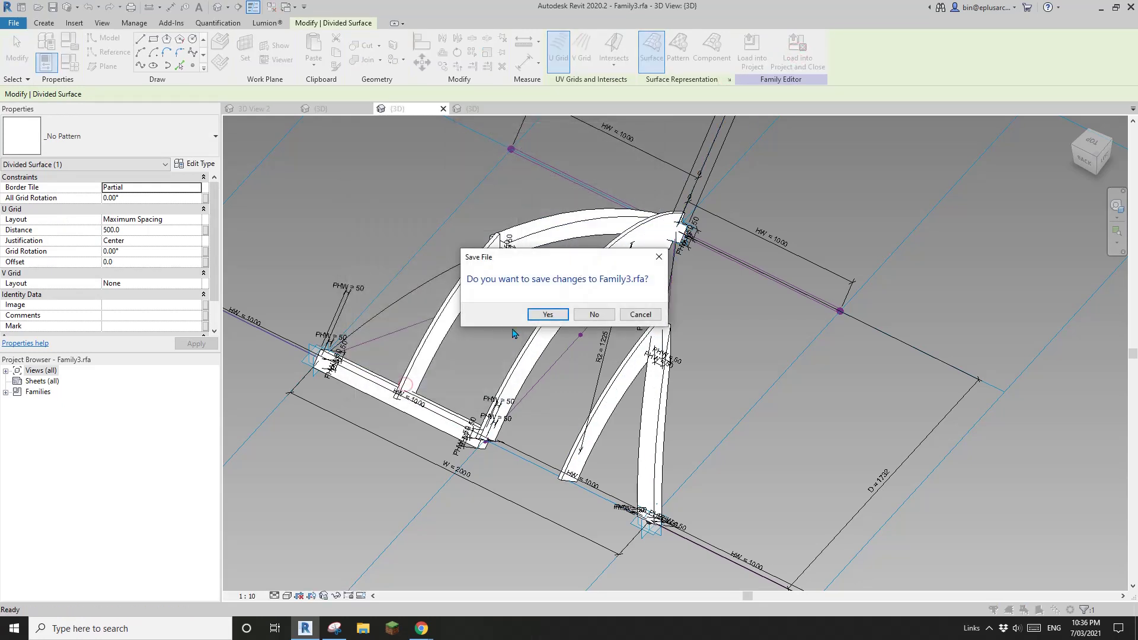
click(595, 318)
click(580, 277)
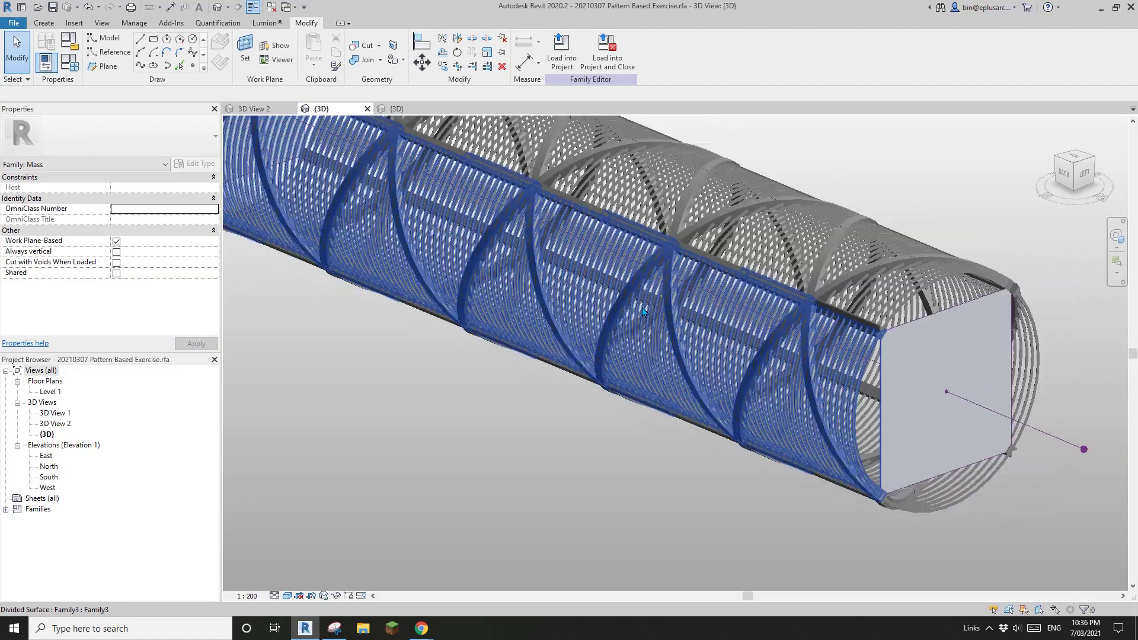
Step: Examine the reloaded ribbed panels along the tube, both as a whole and up close
shift+middle_drag(644, 312, 553, 407)
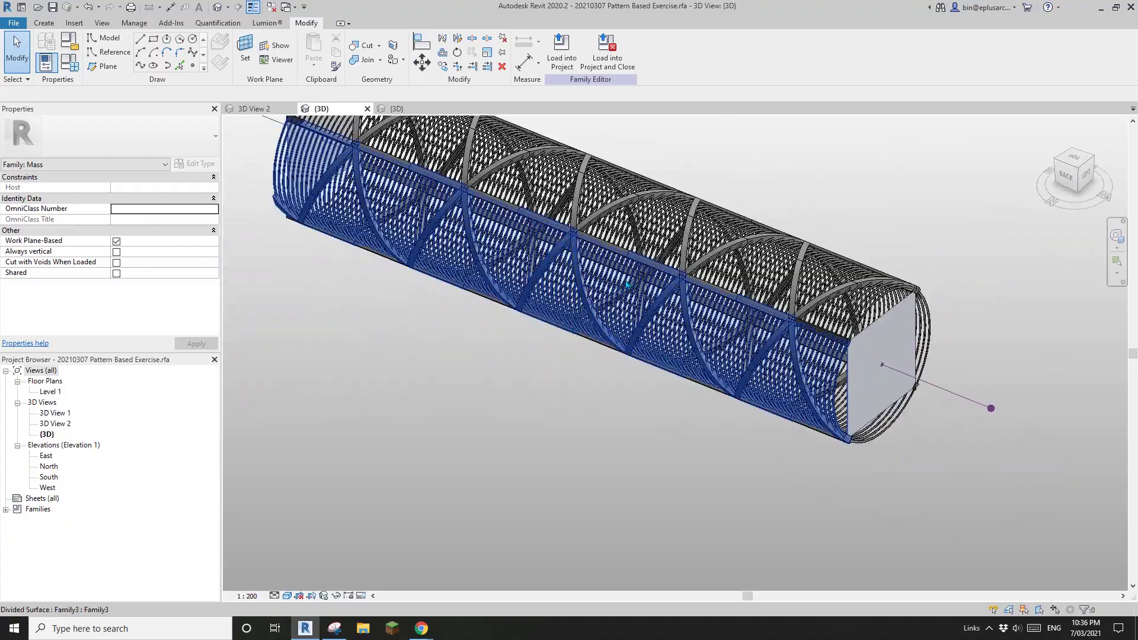
scroll(626, 285, up, 2)
scroll(636, 218, up, 4)
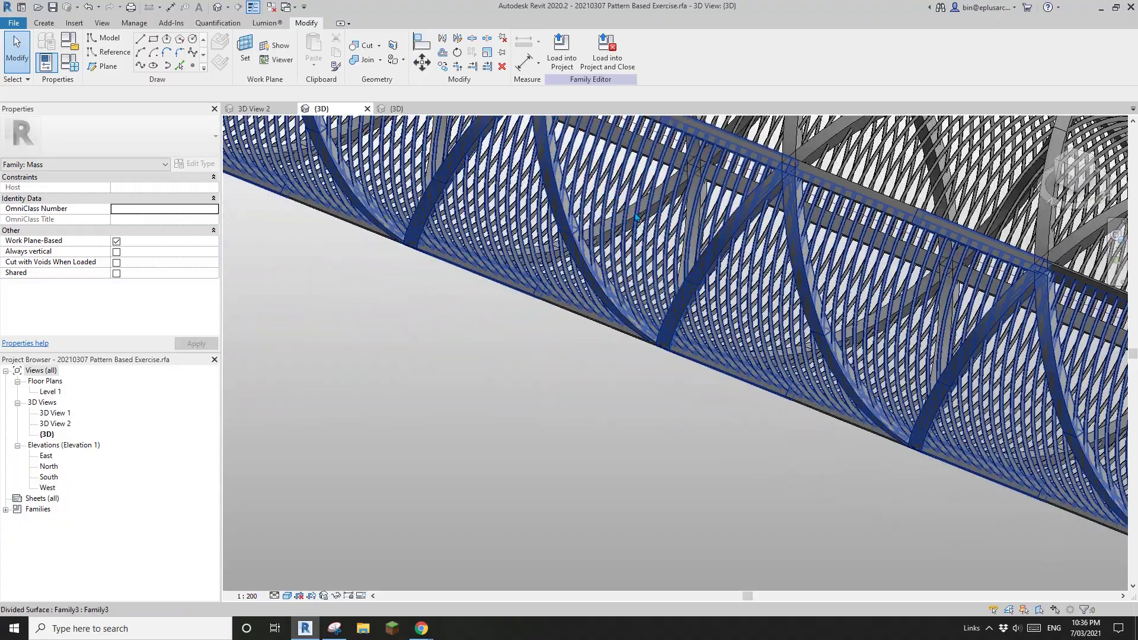
click(636, 217)
scroll(636, 225, down, 3)
shift+middle_drag(636, 237, 617, 332)
key(Escape)
scroll(658, 338, up, 2)
scroll(592, 284, up, 2)
scroll(623, 329, up, 2)
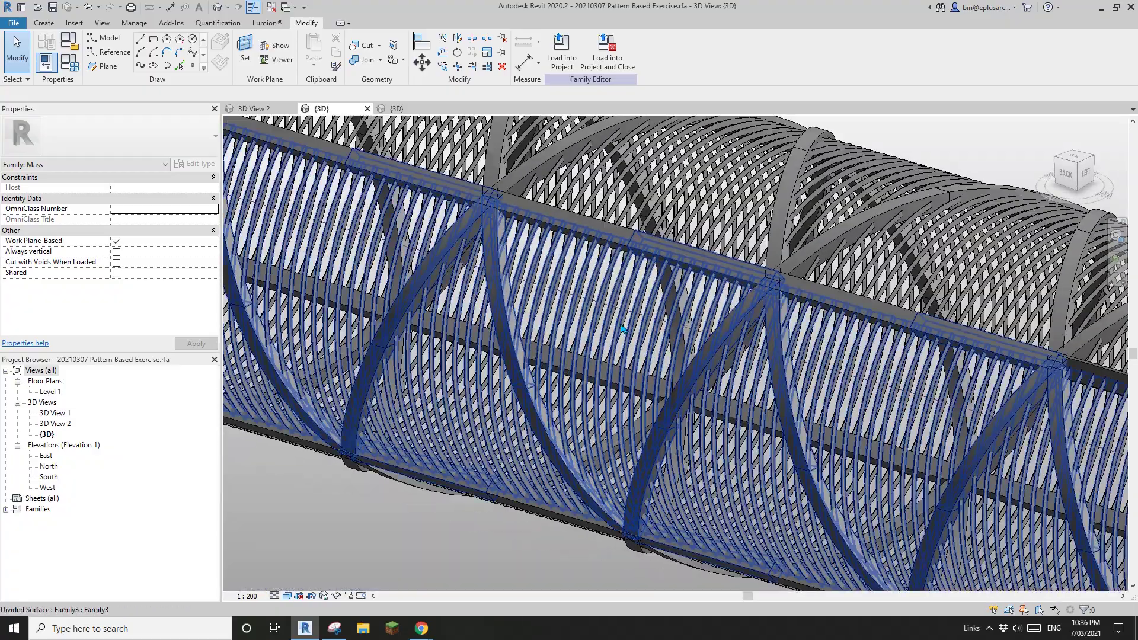
Step: Check the properties of a single Family3 curtain panel and how its ribs sit between the arches
click(621, 329)
key(Escape)
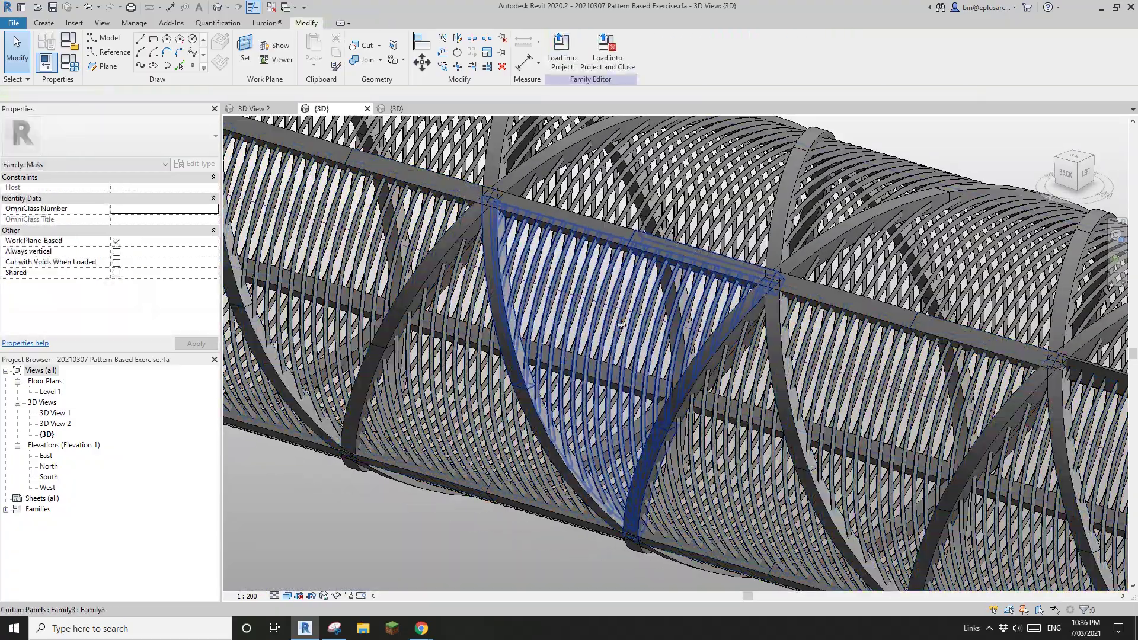
click(621, 324)
shift+middle_drag(621, 325, 757, 345)
scroll(159, 265, down, 3)
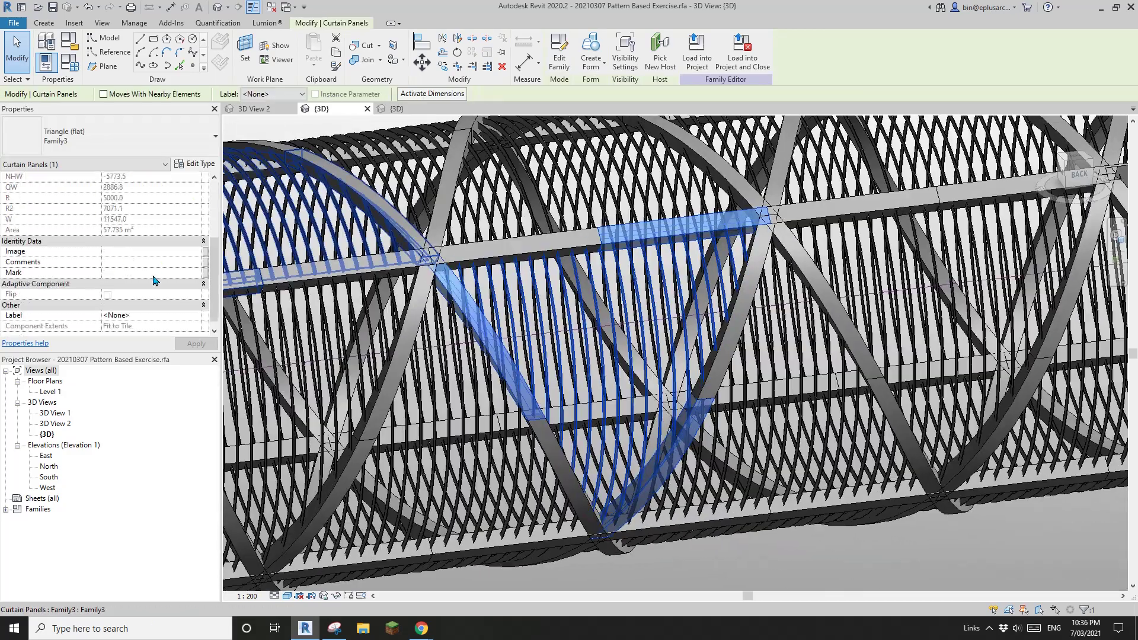
shift+middle_drag(741, 309, 767, 526)
key(Escape)
scroll(719, 479, down, 5)
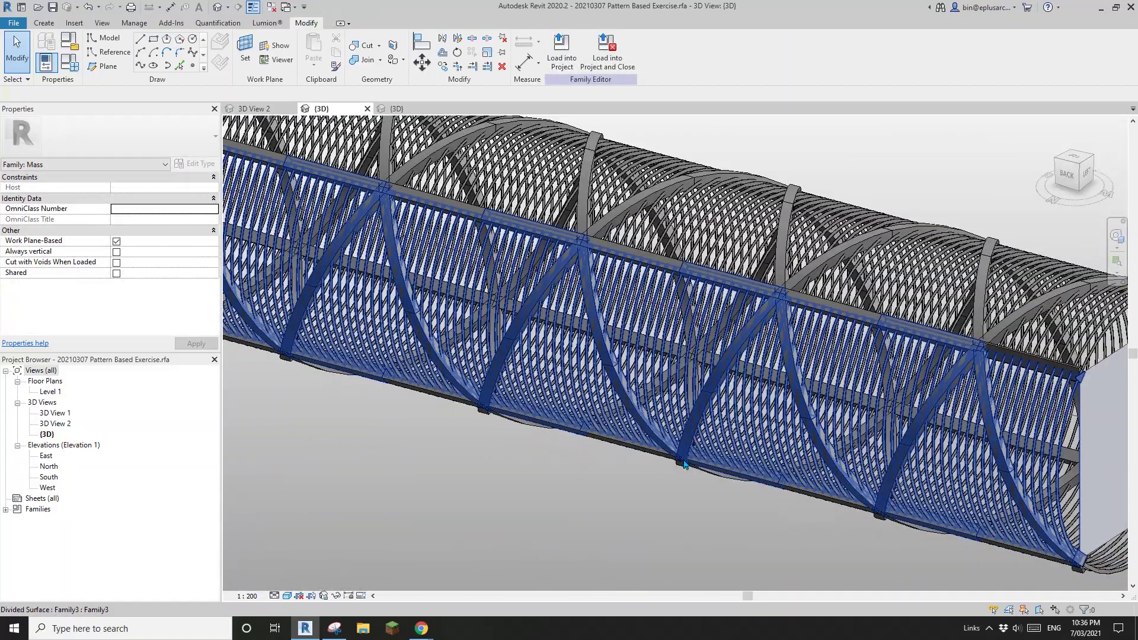
Step: Inspect the complete ribbed tube from both of its ends
shift+middle_drag(712, 475, 696, 446)
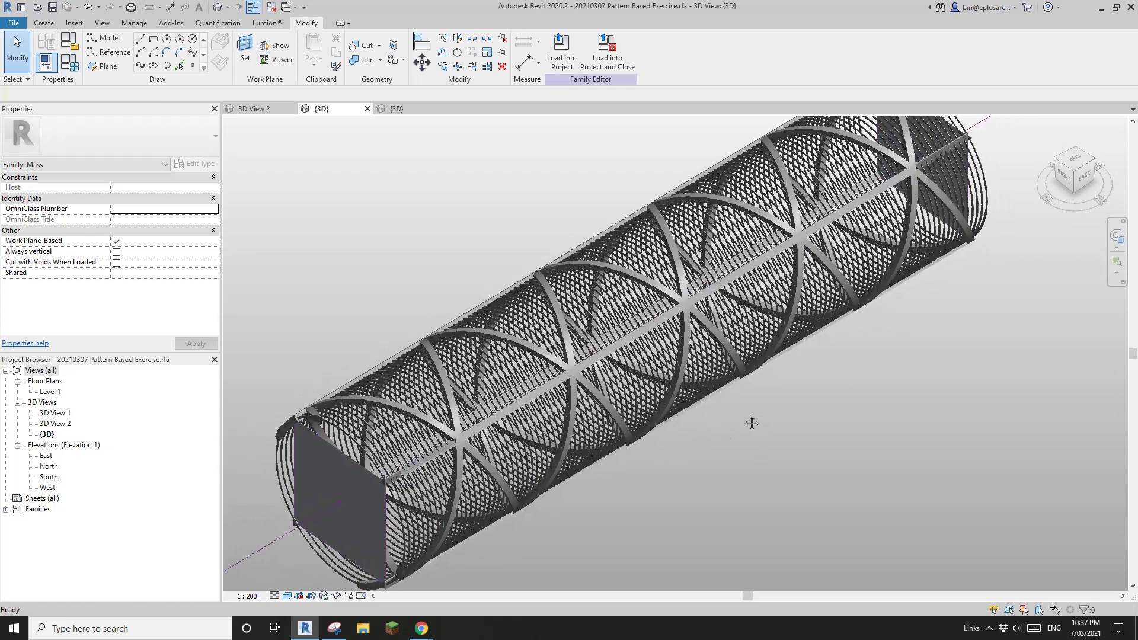
scroll(743, 415, up, 3)
shift+middle_drag(741, 415, 580, 480)
scroll(681, 407, down, 4)
click(631, 381)
click(580, 480)
shift+middle_drag(509, 459, 620, 482)
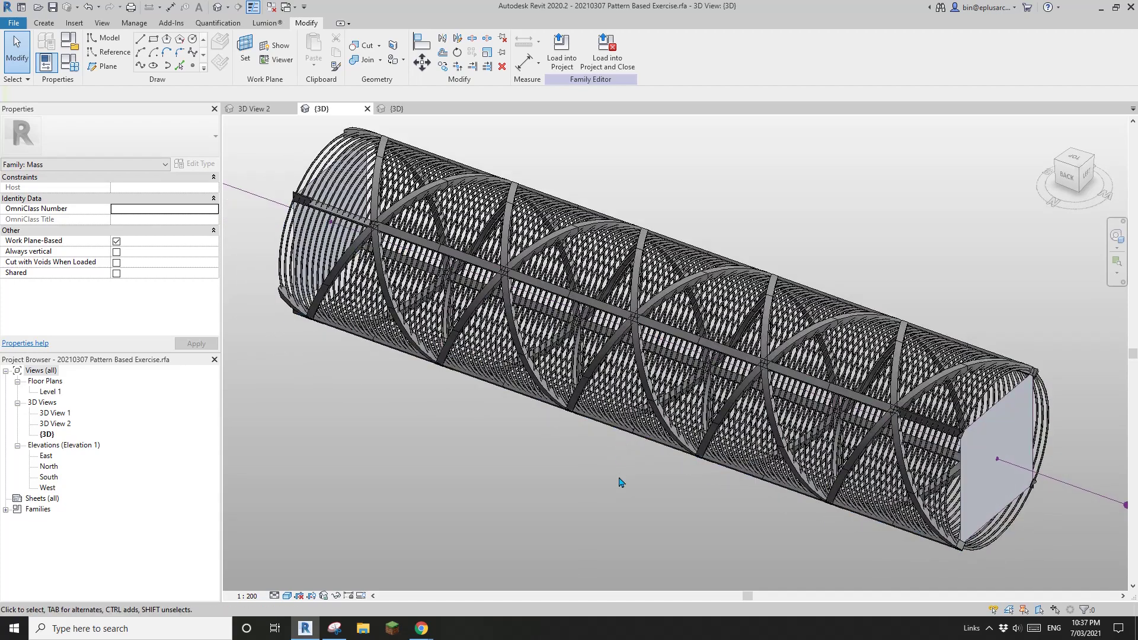